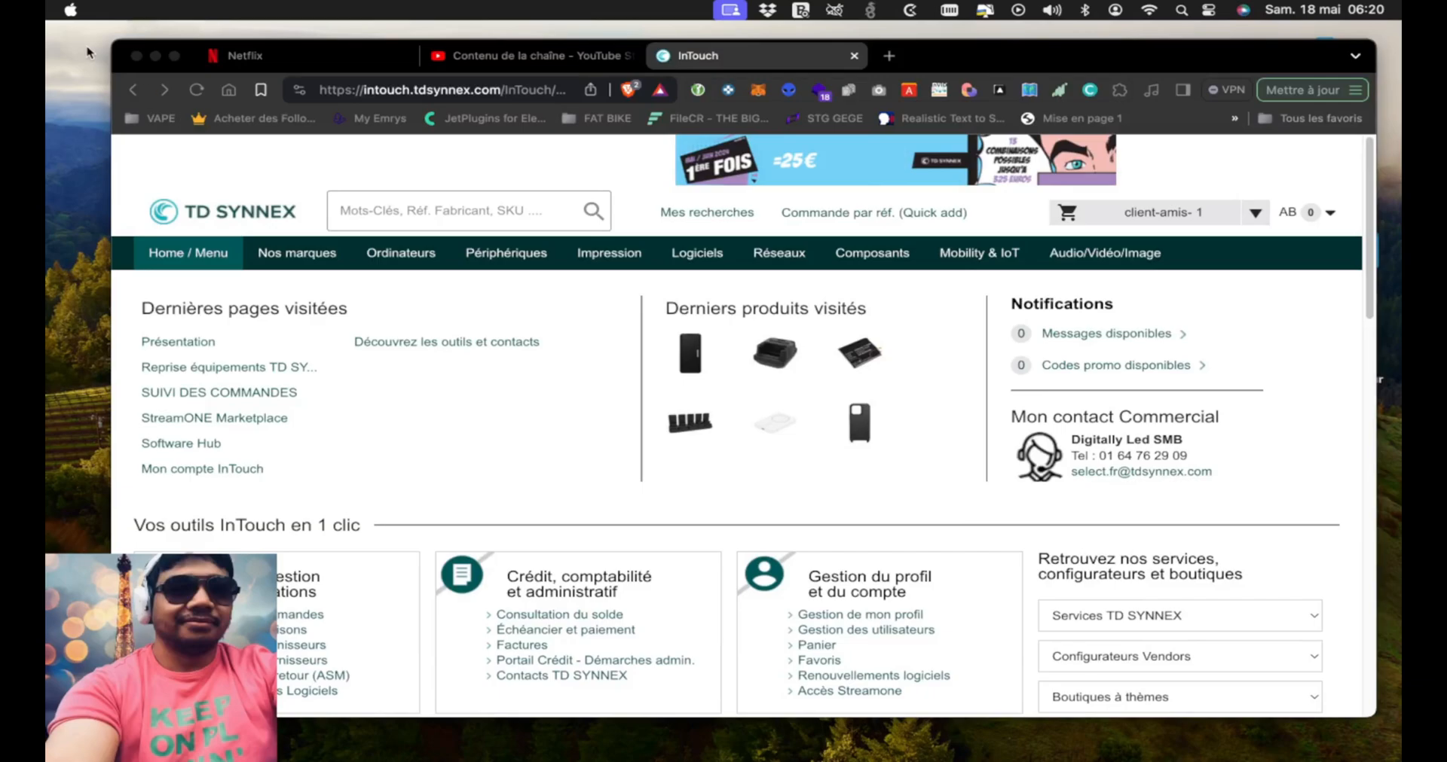
# Open the bytetab.markets online store in a new browser tab
pyautogui.moveTo(960, 65); pyautogui.dragTo(920, 51)
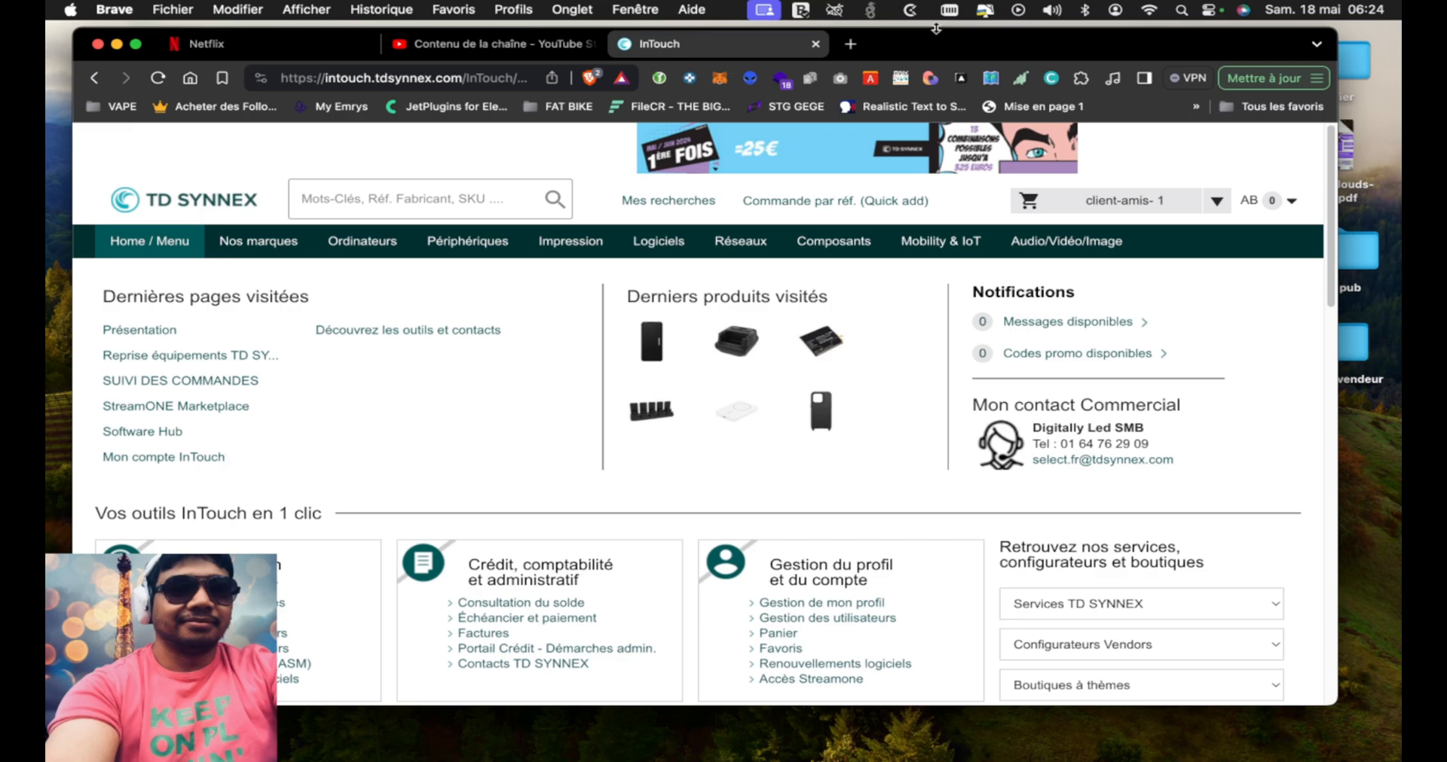
pyautogui.click(850, 45)
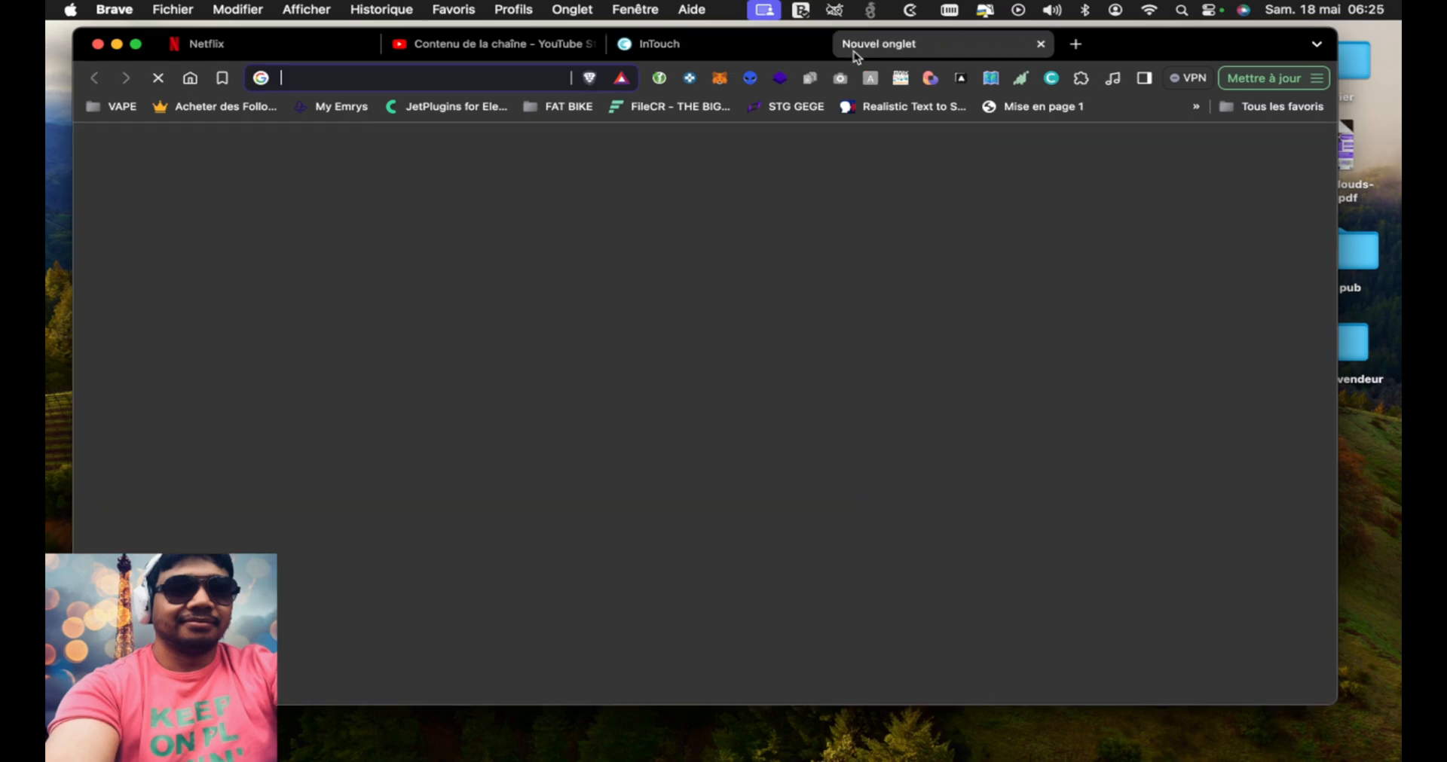
pyautogui.write('bytetab.markets/wp-admin/')
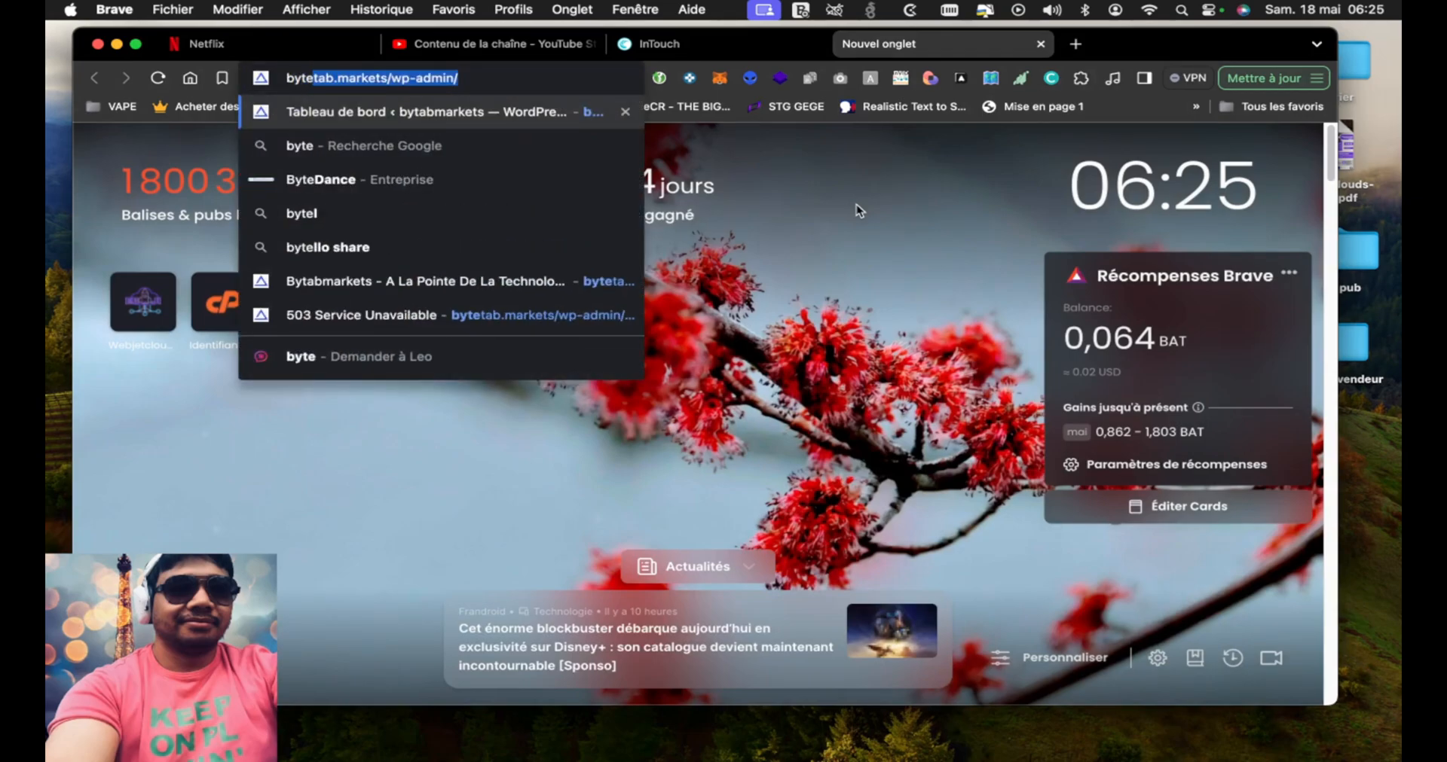
pyautogui.press('Right')
pyautogui.press('BackSpace')
pyautogui.press('BackSpace')
pyautogui.press('BackSpace')
pyautogui.press('BackSpace')
pyautogui.press('BackSpace')
pyautogui.press('BackSpace')
pyautogui.press('BackSpace')
pyautogui.press('BackSpace')
pyautogui.press('BackSpace')
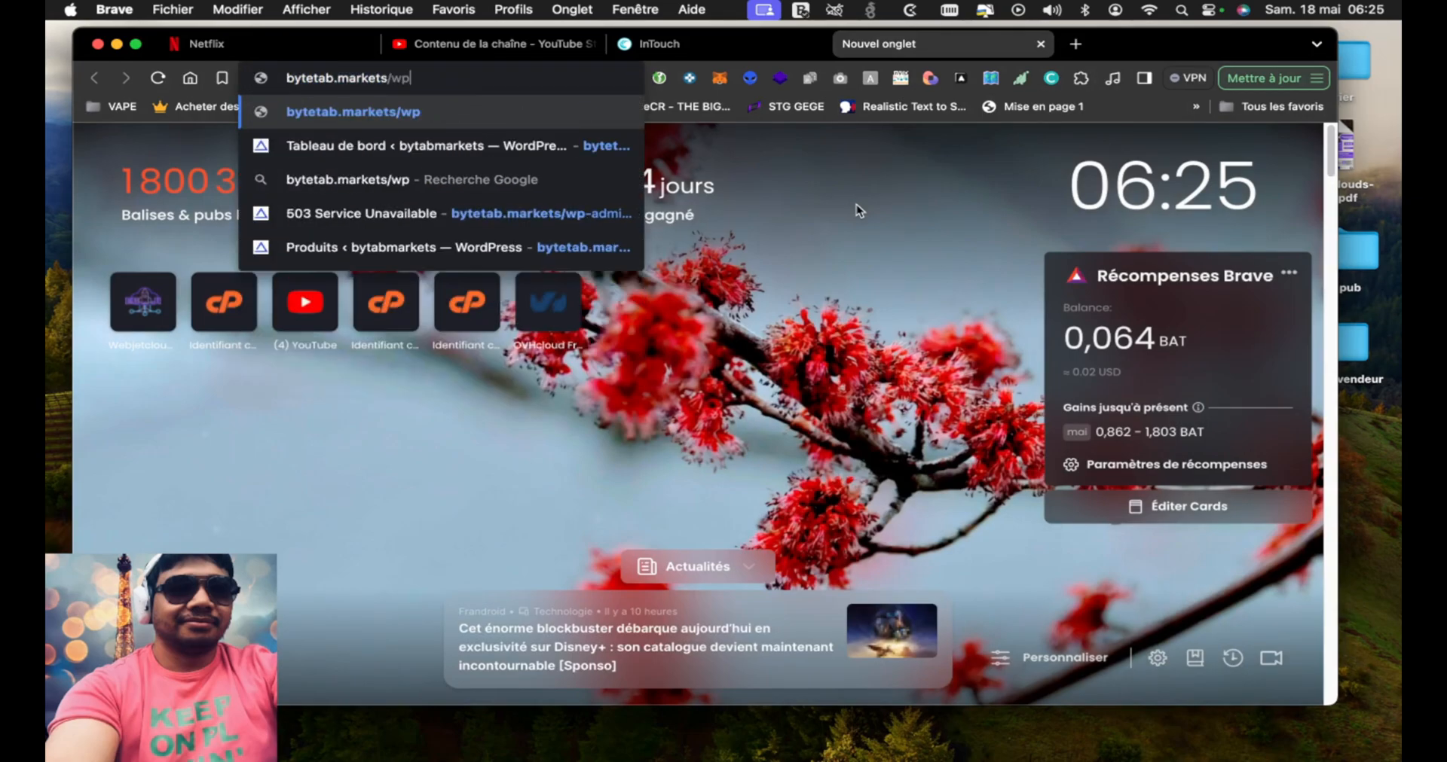
pyautogui.press('Return')
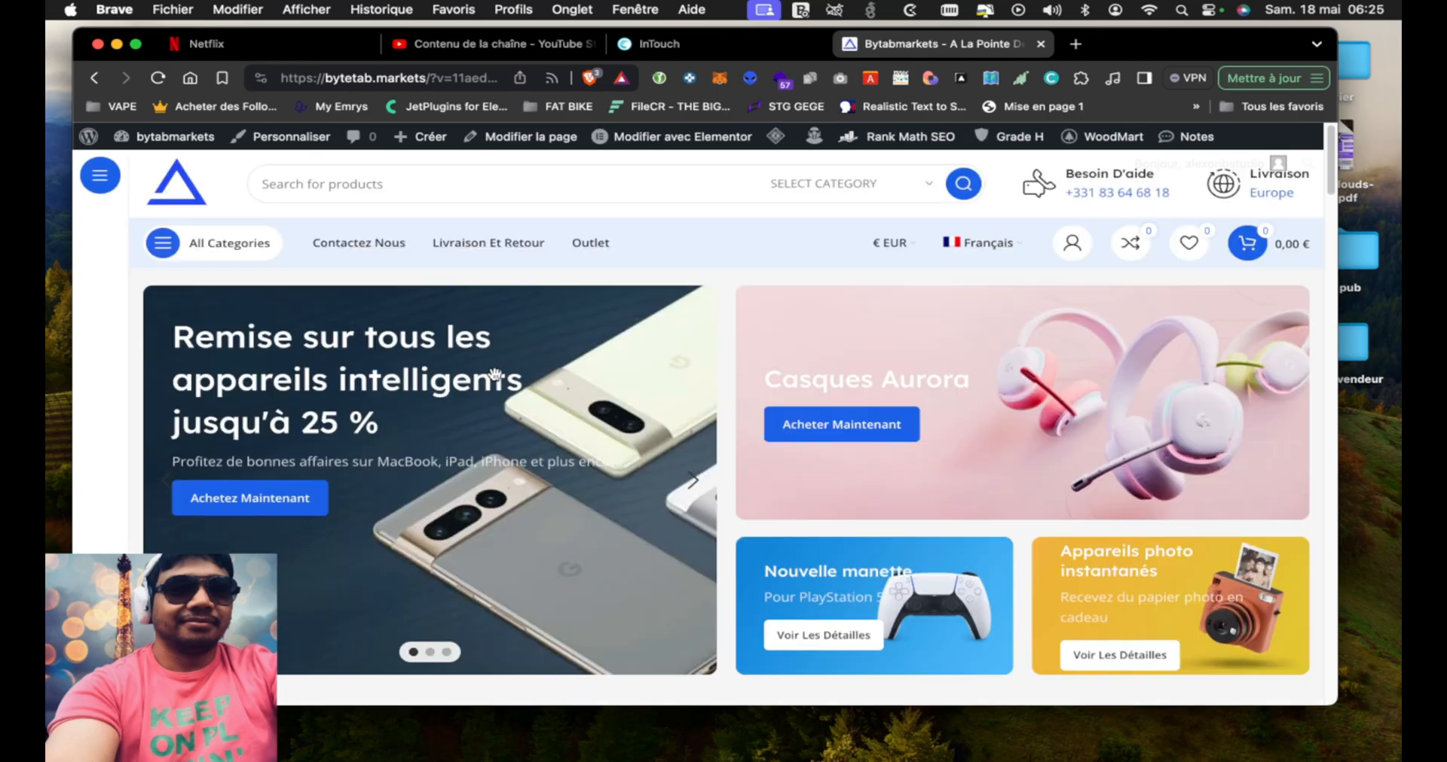
# Browse the store's home page and open the Apple iPhone 15 Plus 512 Go bleu from the Apple product grid
pyautogui.scroll(-10, 738, 453)
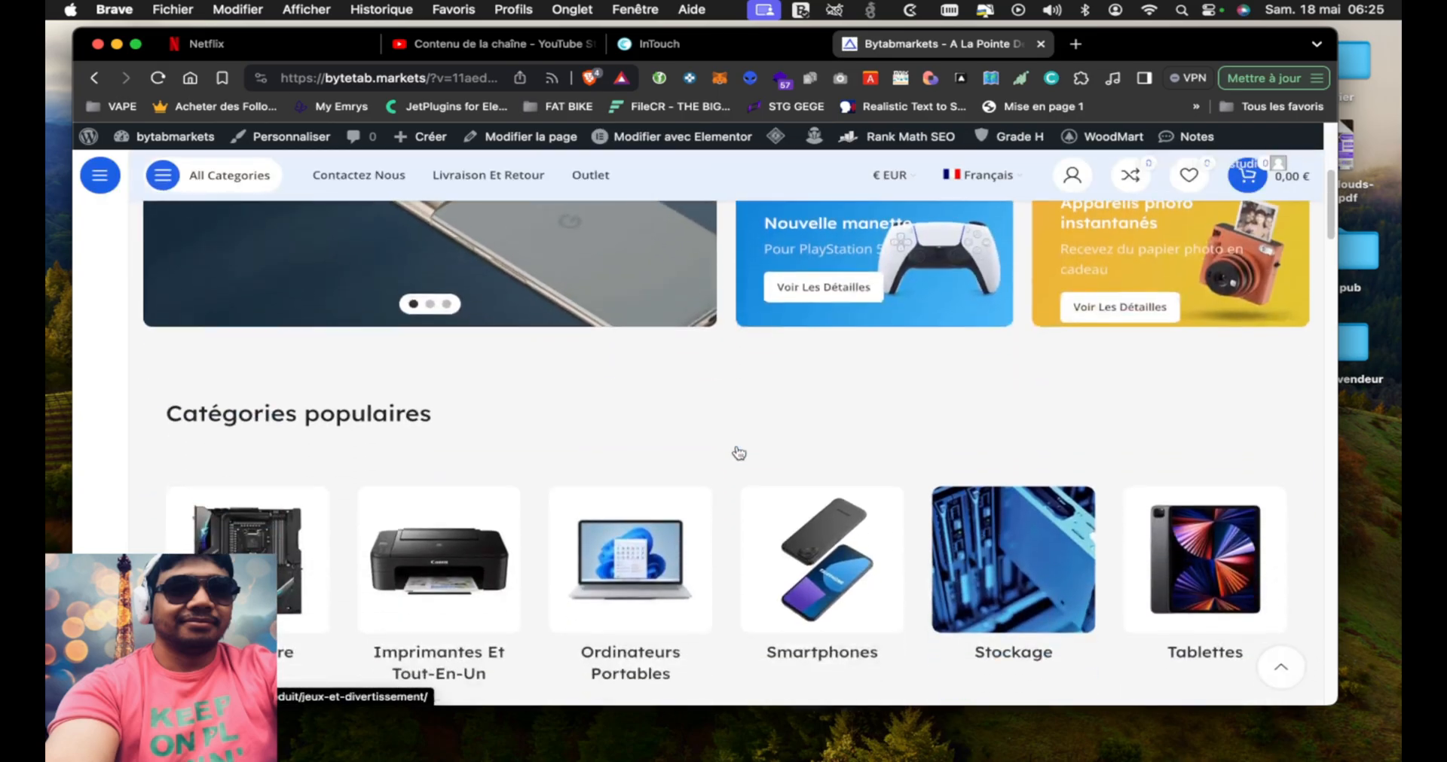
pyautogui.scroll(-2, 622, 497)
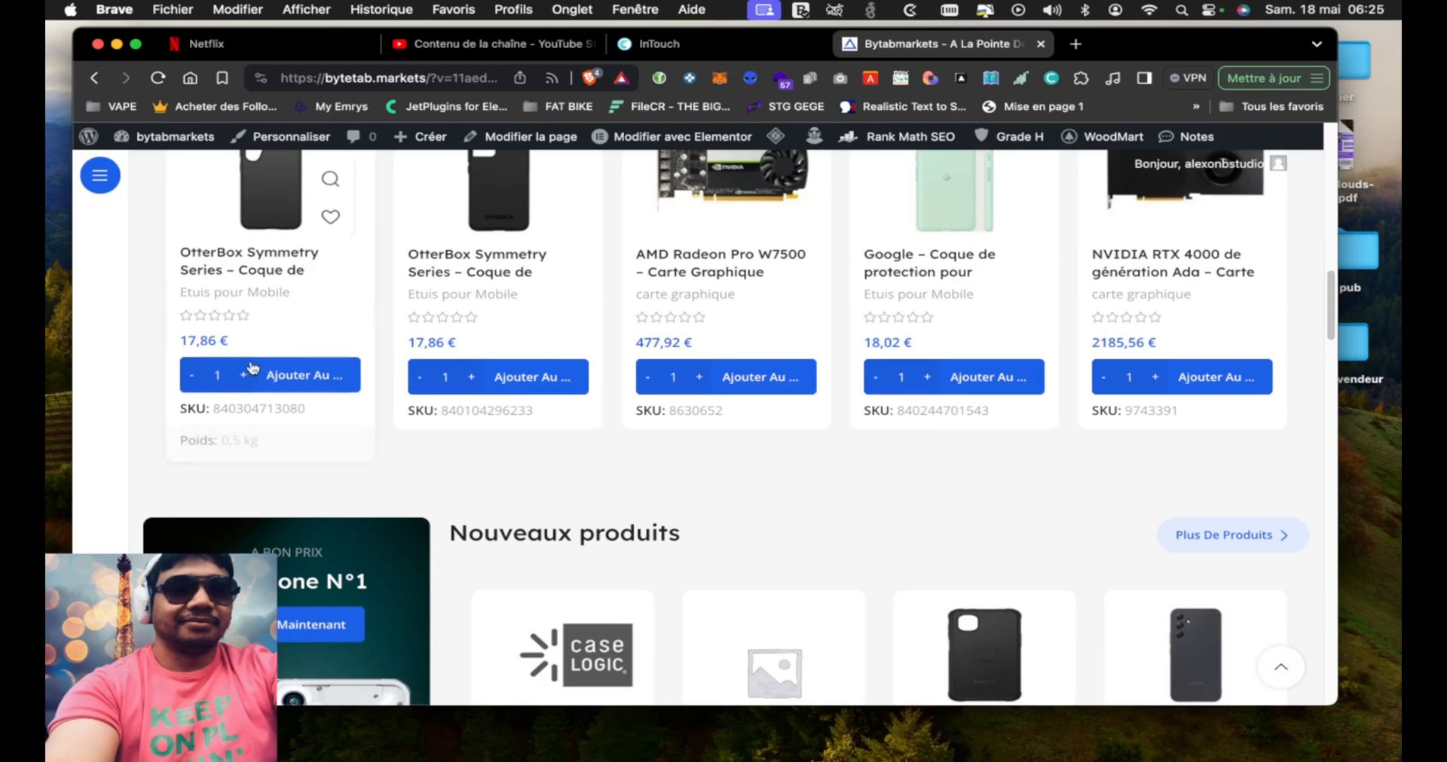
pyautogui.scroll(-1, 855, 451)
pyautogui.scroll(2, 854, 451)
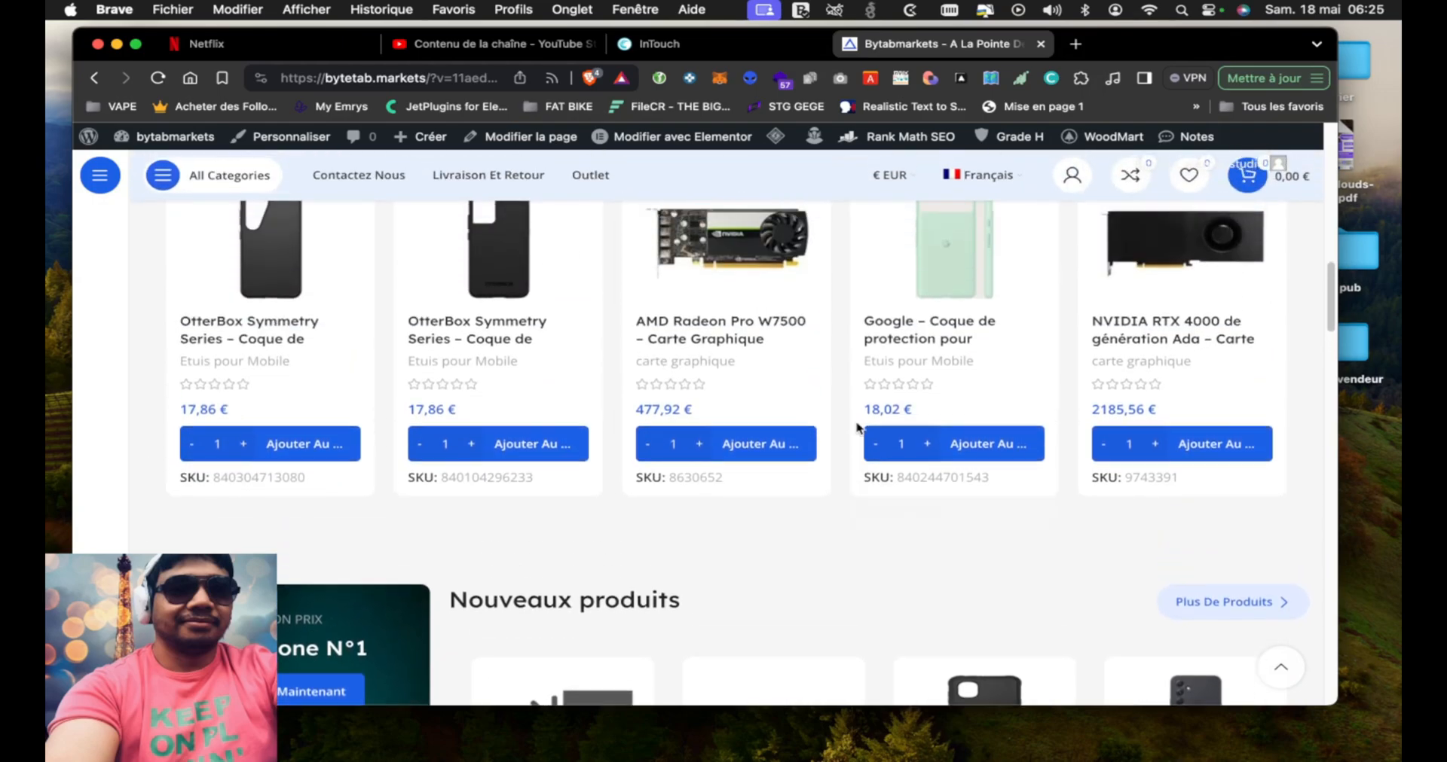
pyautogui.scroll(-10, 690, 450)
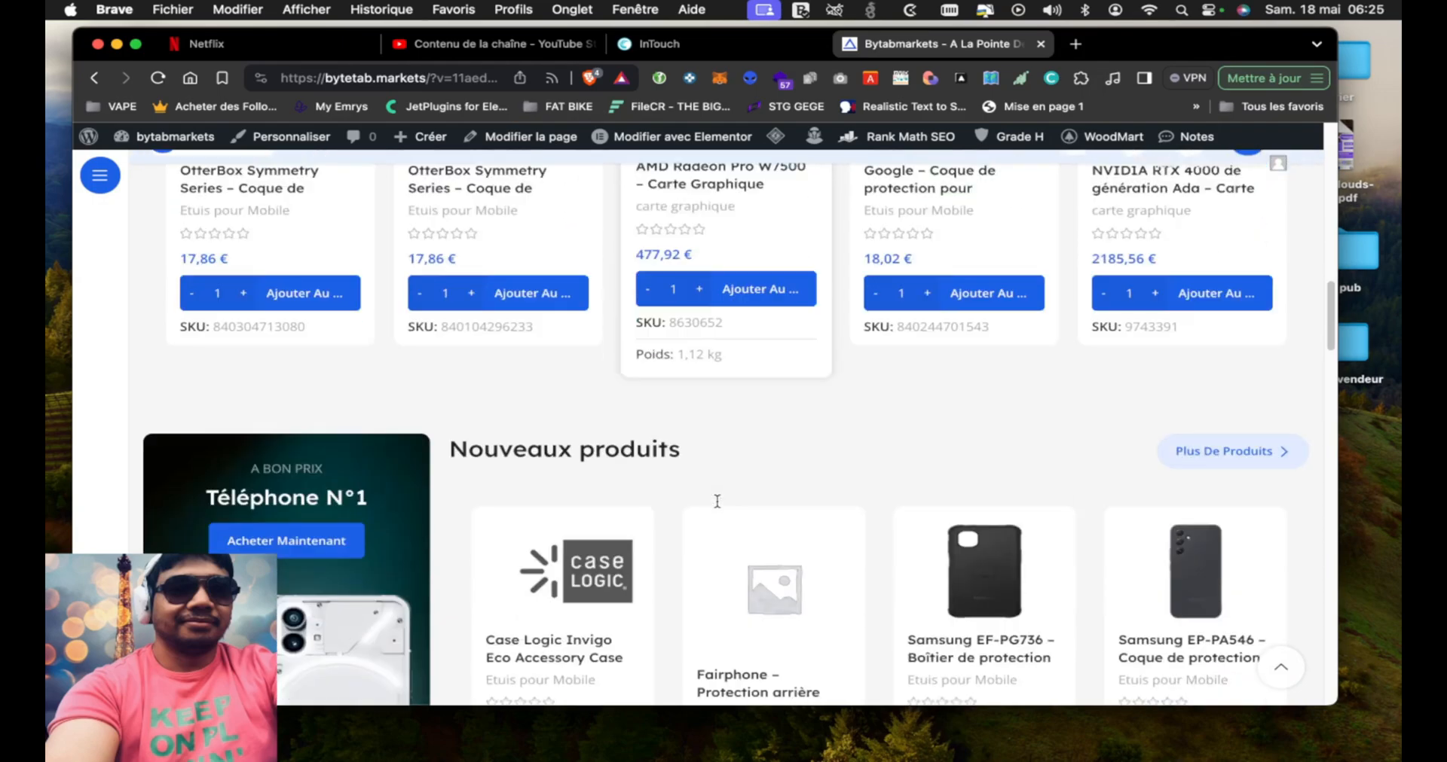
pyautogui.scroll(-10, 819, 494)
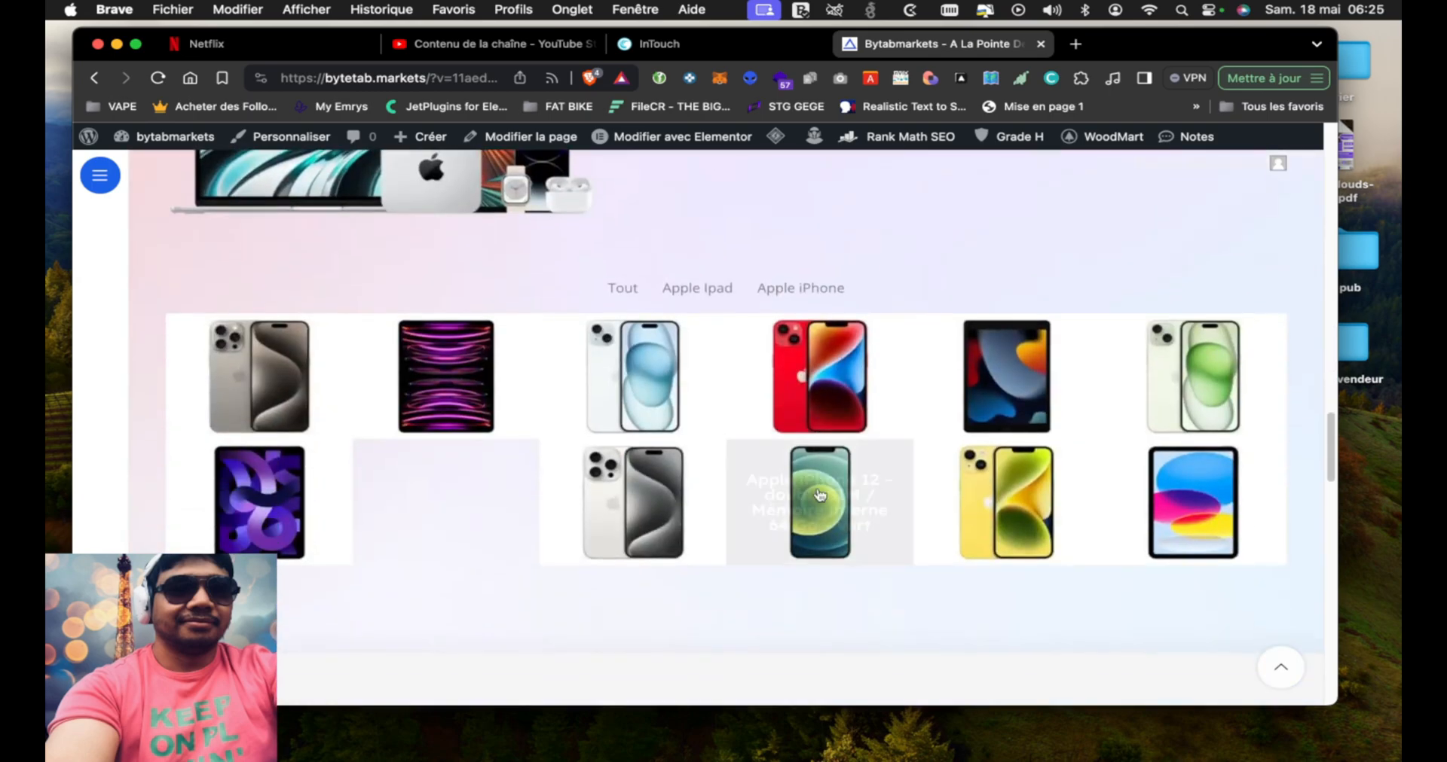
pyautogui.scroll(5, 818, 402)
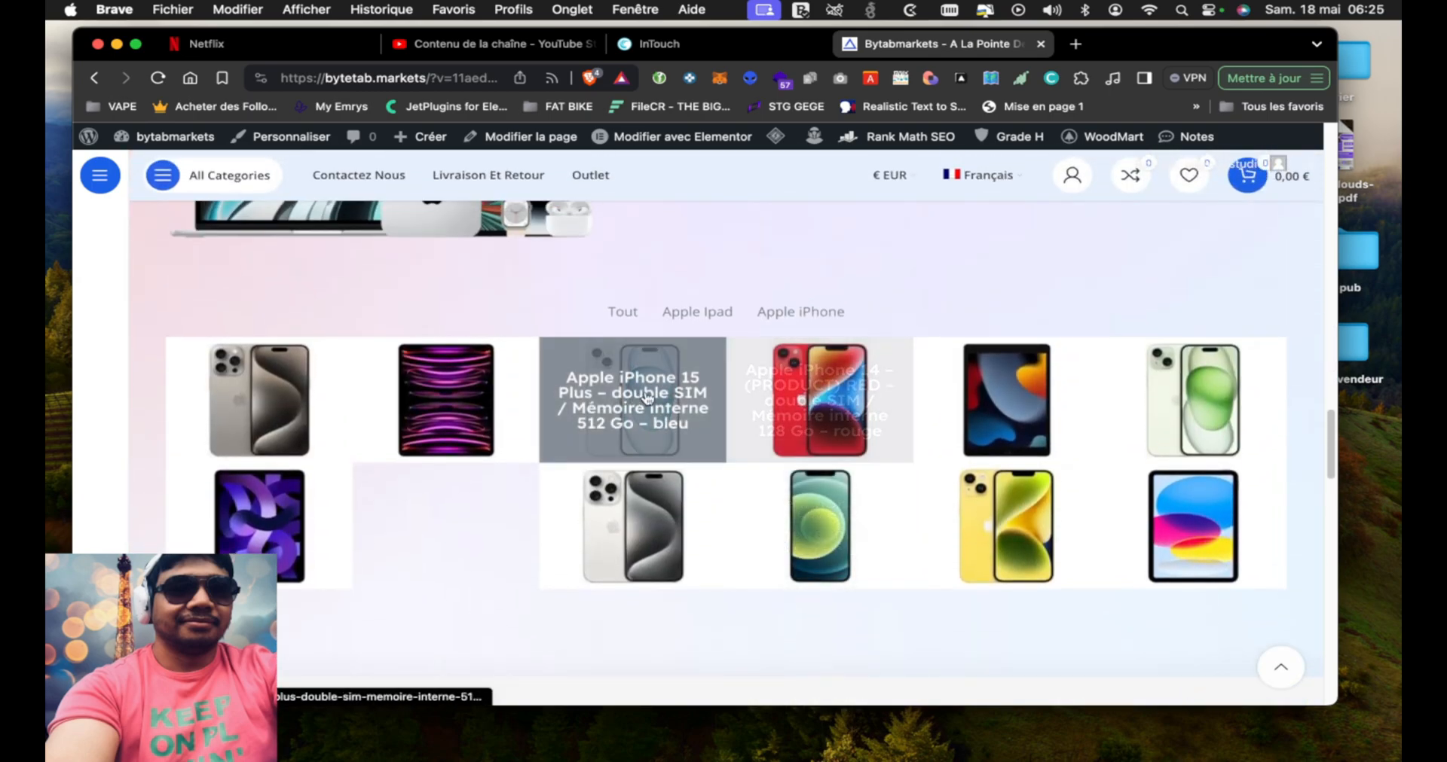
pyautogui.click(644, 401)
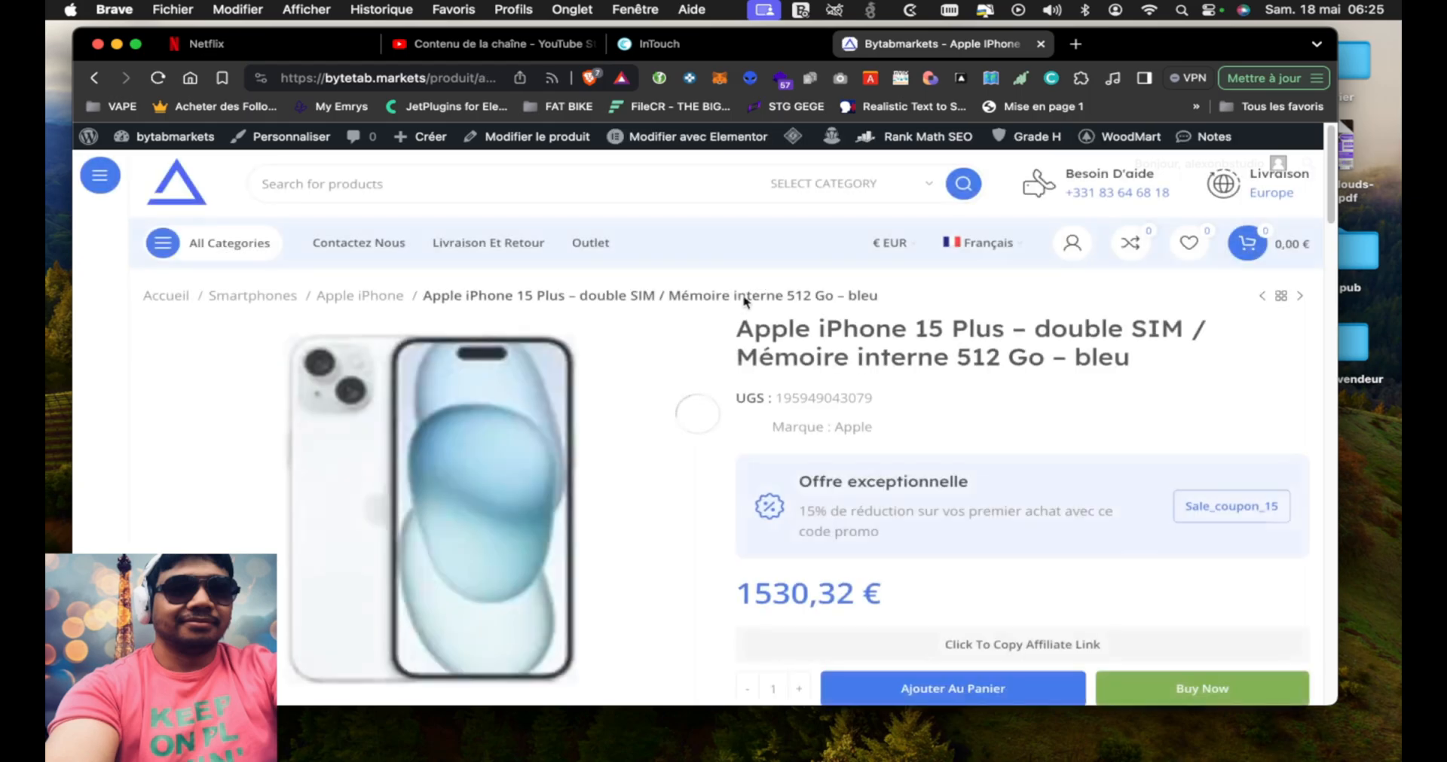
# Examine the iPhone 15 Plus product page: description, customer reviews, delivery, warranty, payment methods and price
pyautogui.scroll(-10, 699, 374)
pyautogui.scroll(-8, 698, 374)
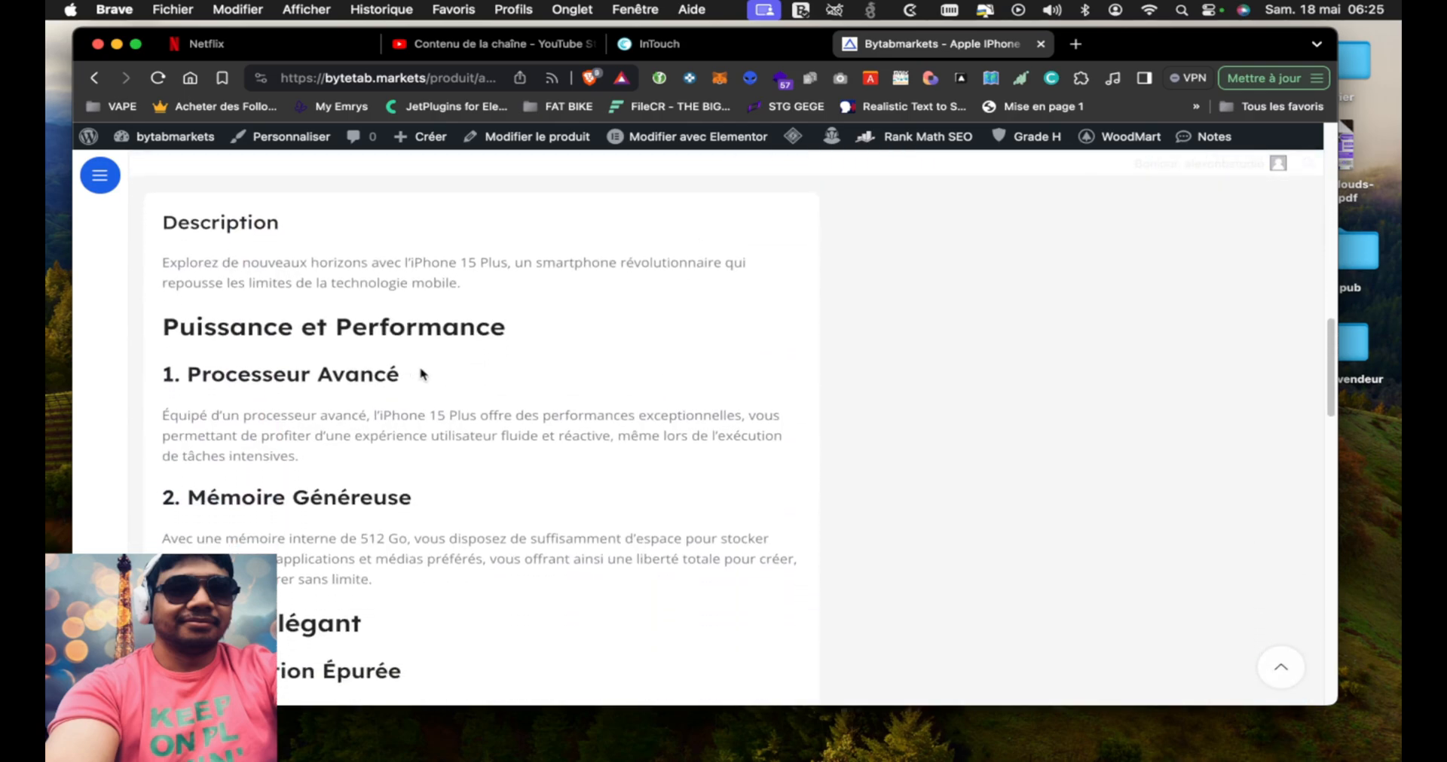
pyautogui.scroll(-5, 435, 471)
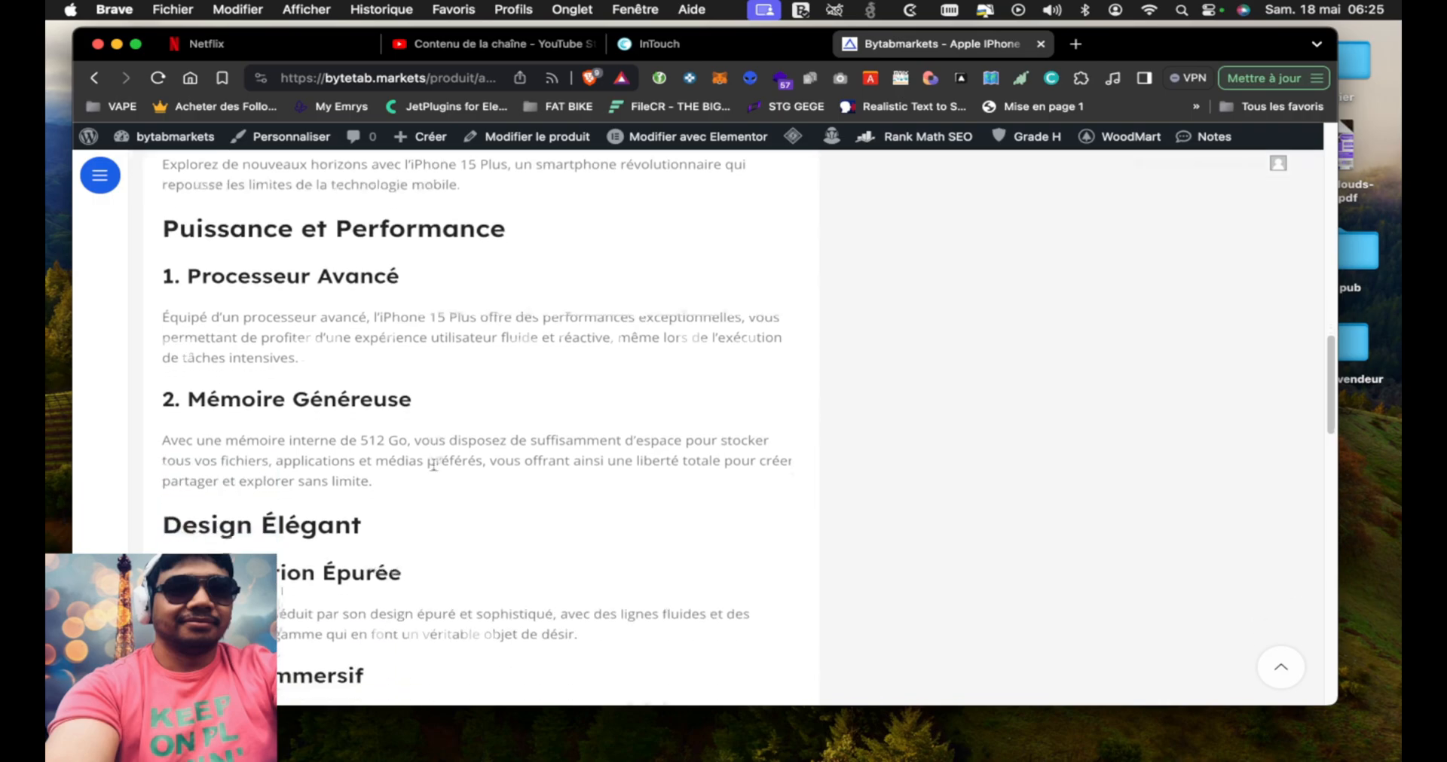
pyautogui.scroll(5, 434, 471)
pyautogui.scroll(3, 435, 471)
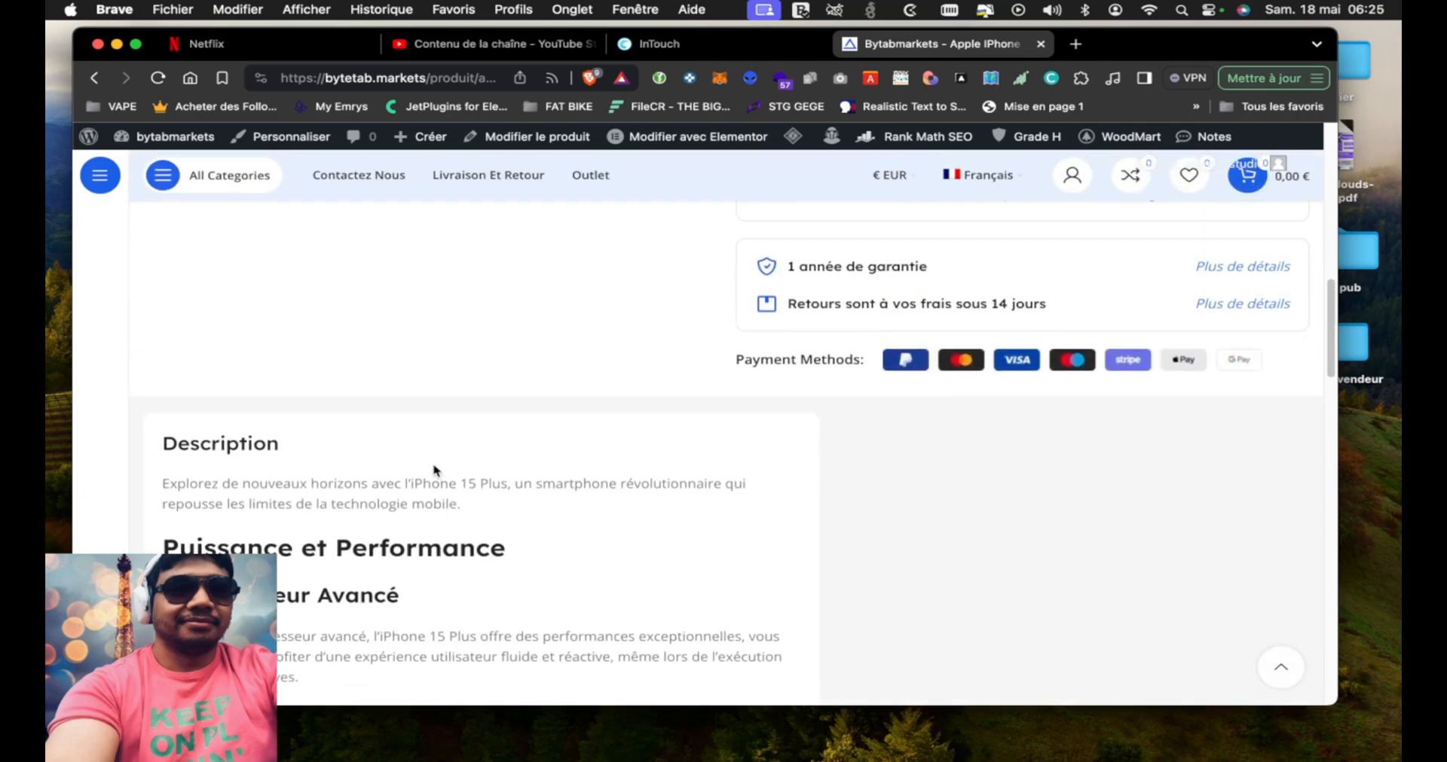
pyautogui.scroll(-5, 433, 465)
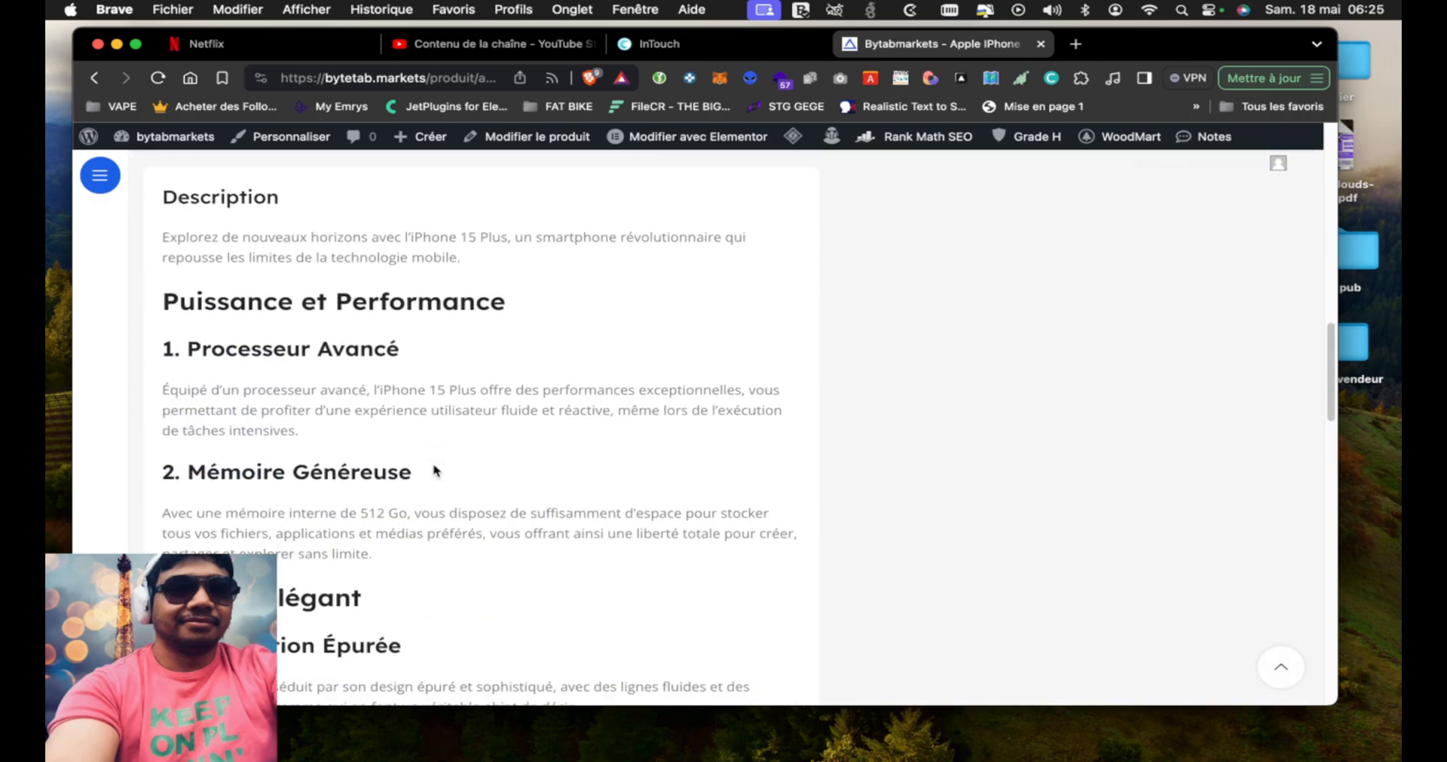
pyautogui.scroll(-5, 434, 467)
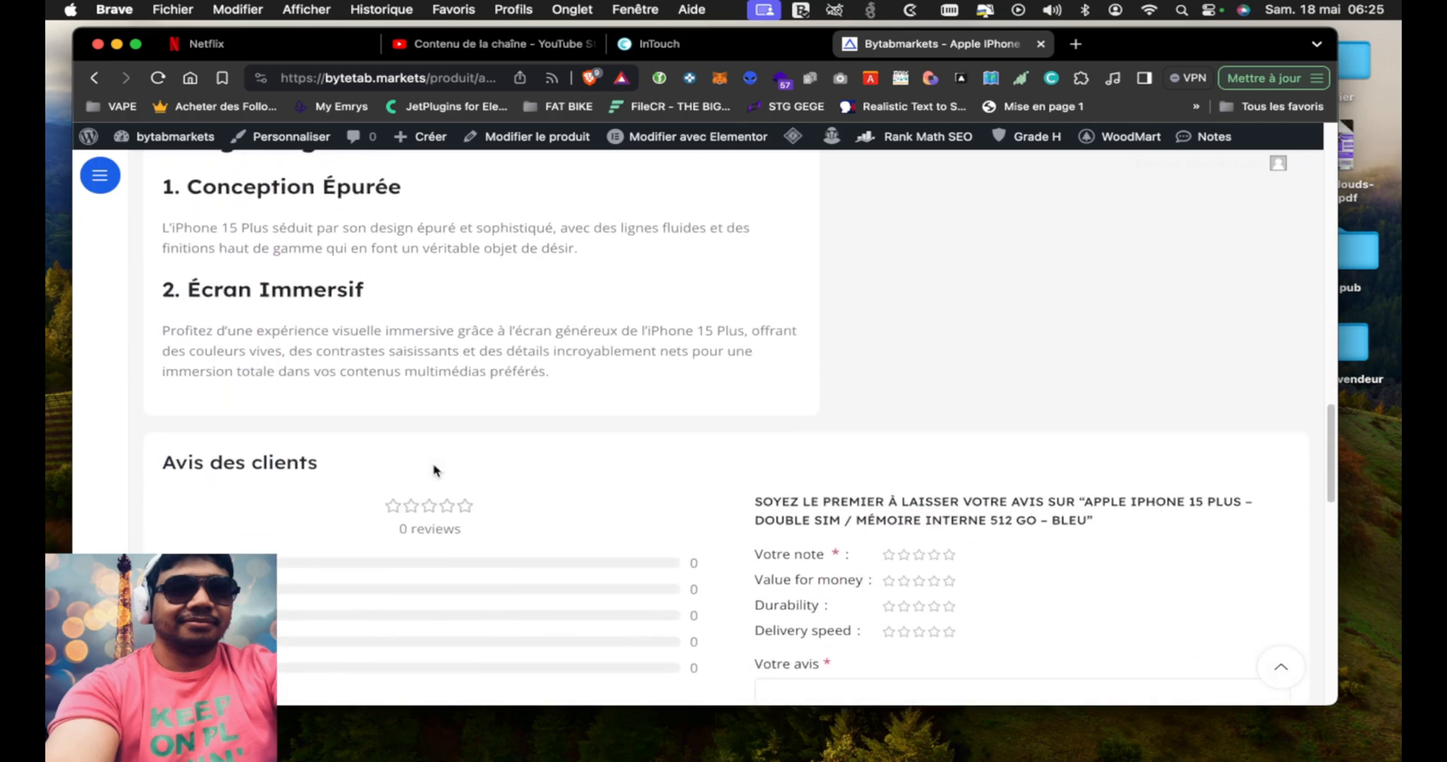
pyautogui.scroll(-5, 433, 471)
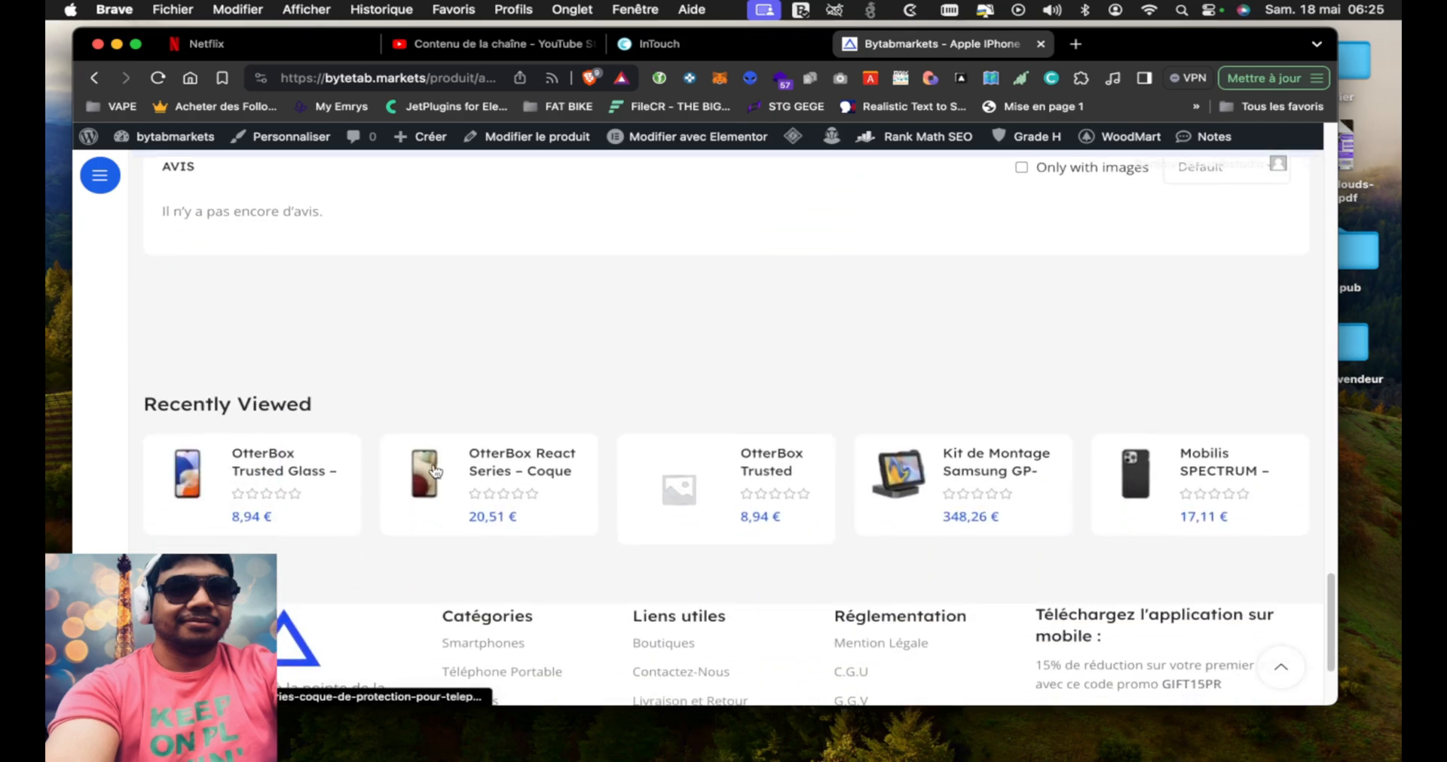
pyautogui.scroll(8, 433, 471)
pyautogui.scroll(10, 434, 471)
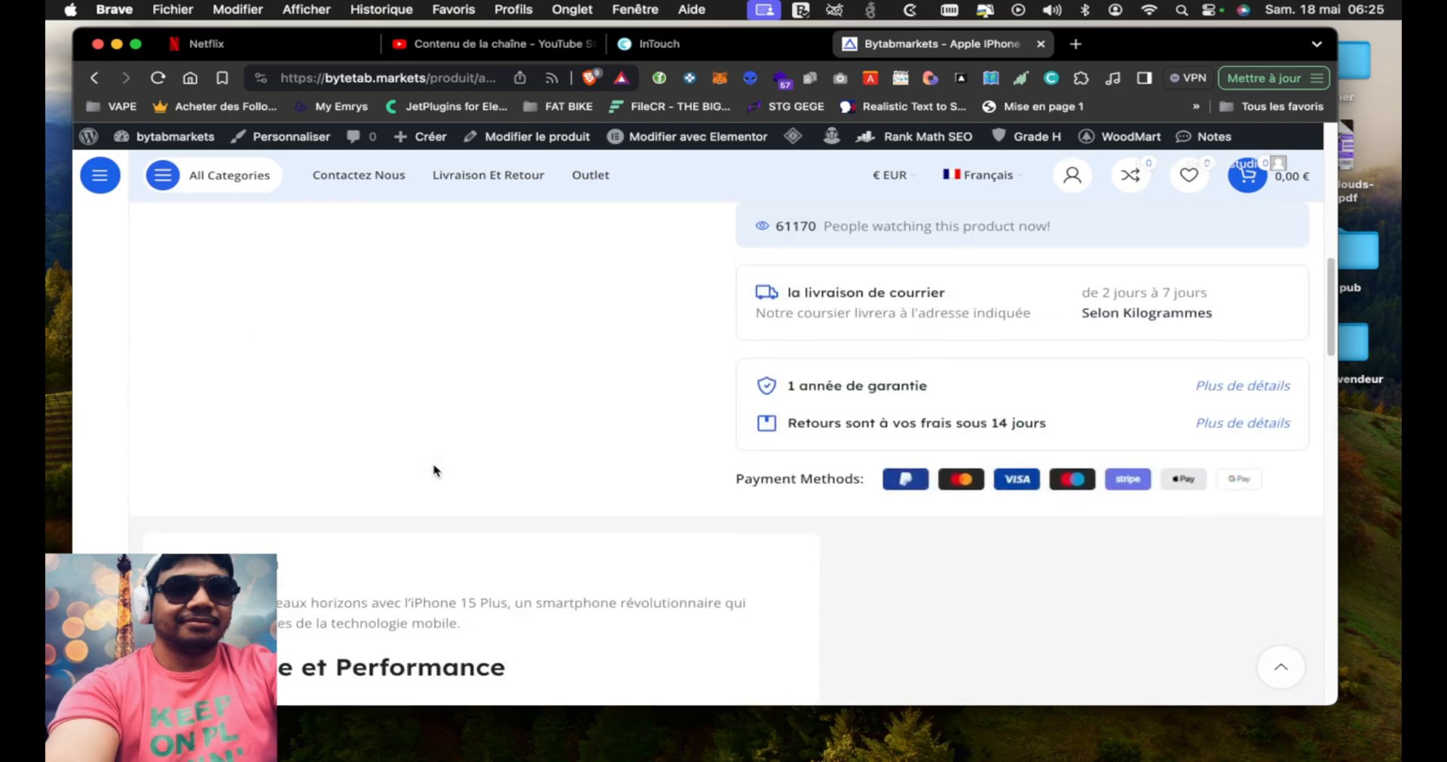
pyautogui.scroll(4, 433, 471)
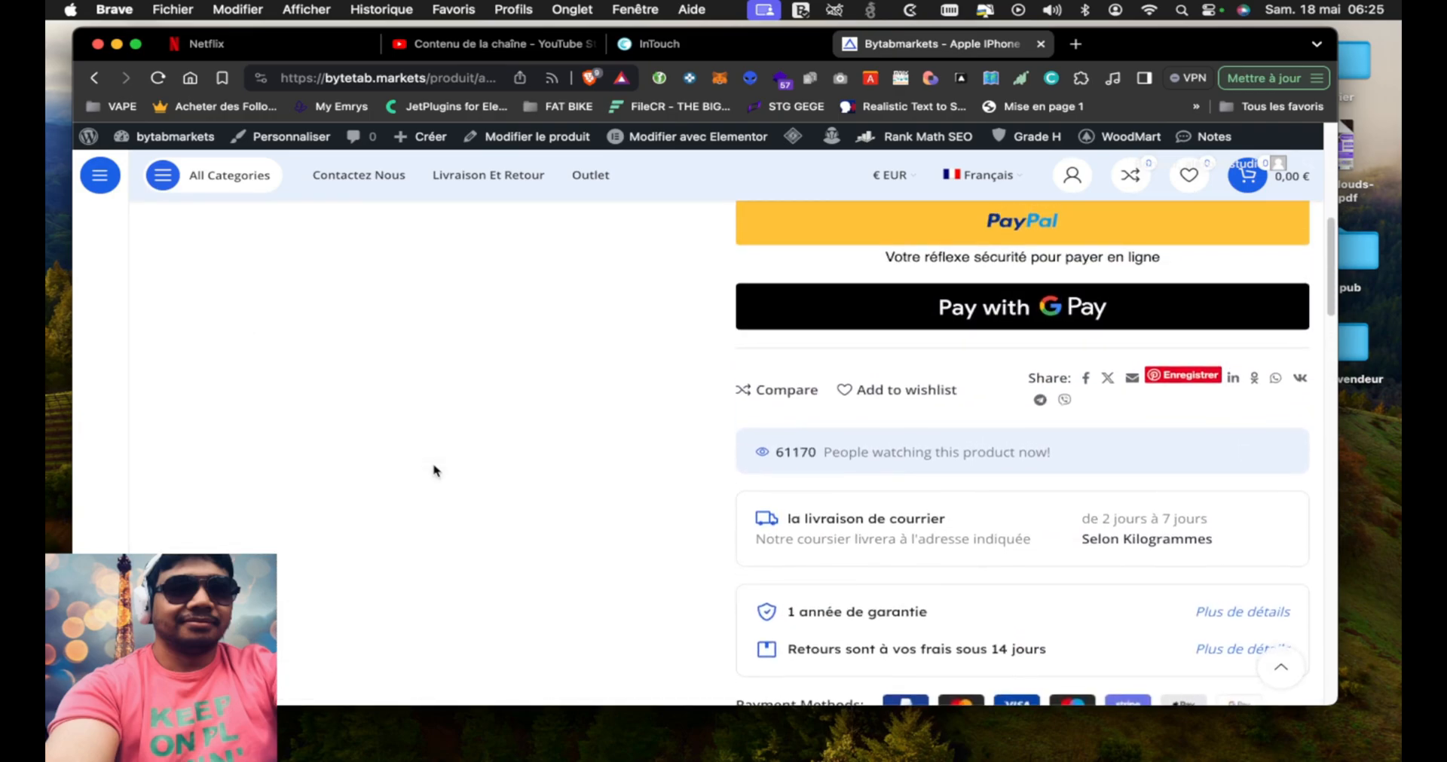
pyautogui.scroll(-2, 434, 471)
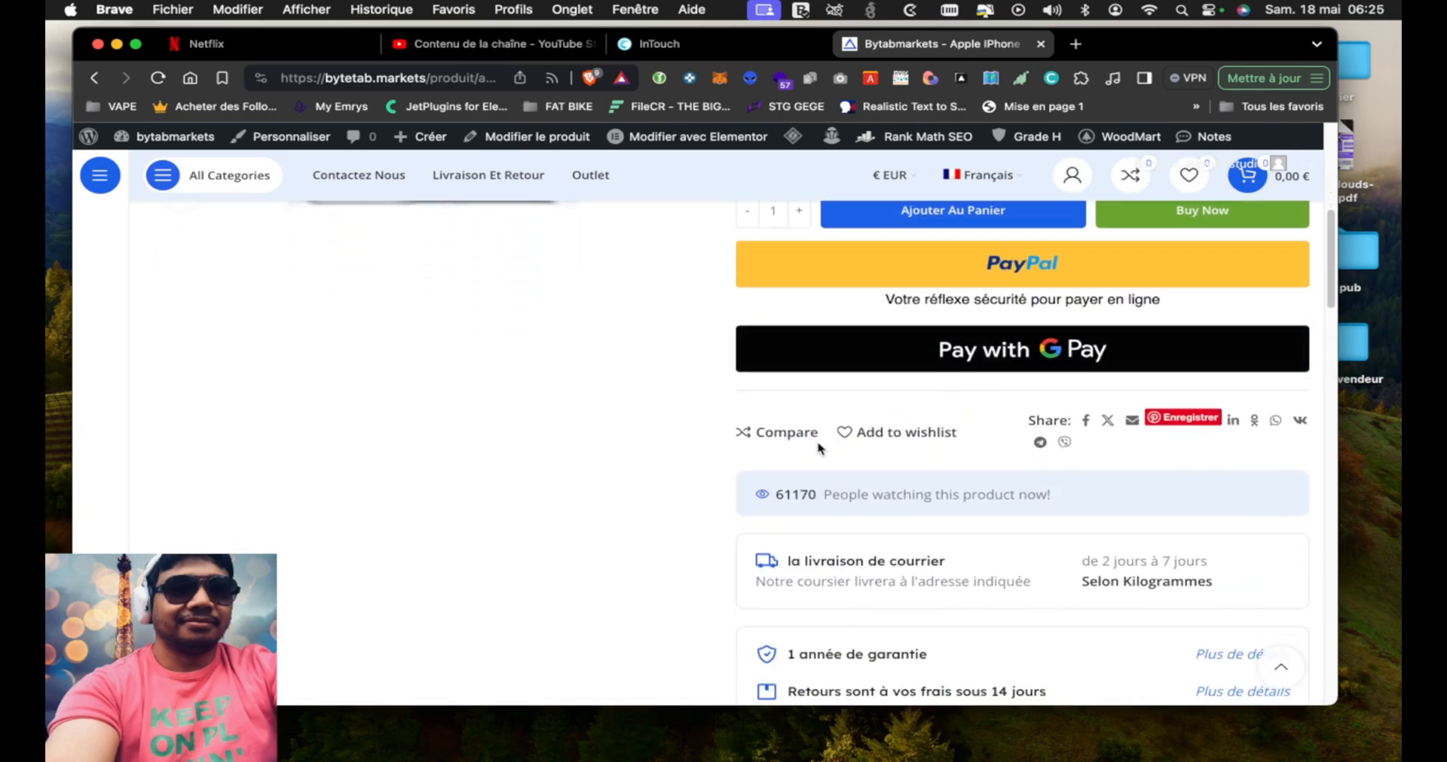
pyautogui.scroll(-3, 700, 520)
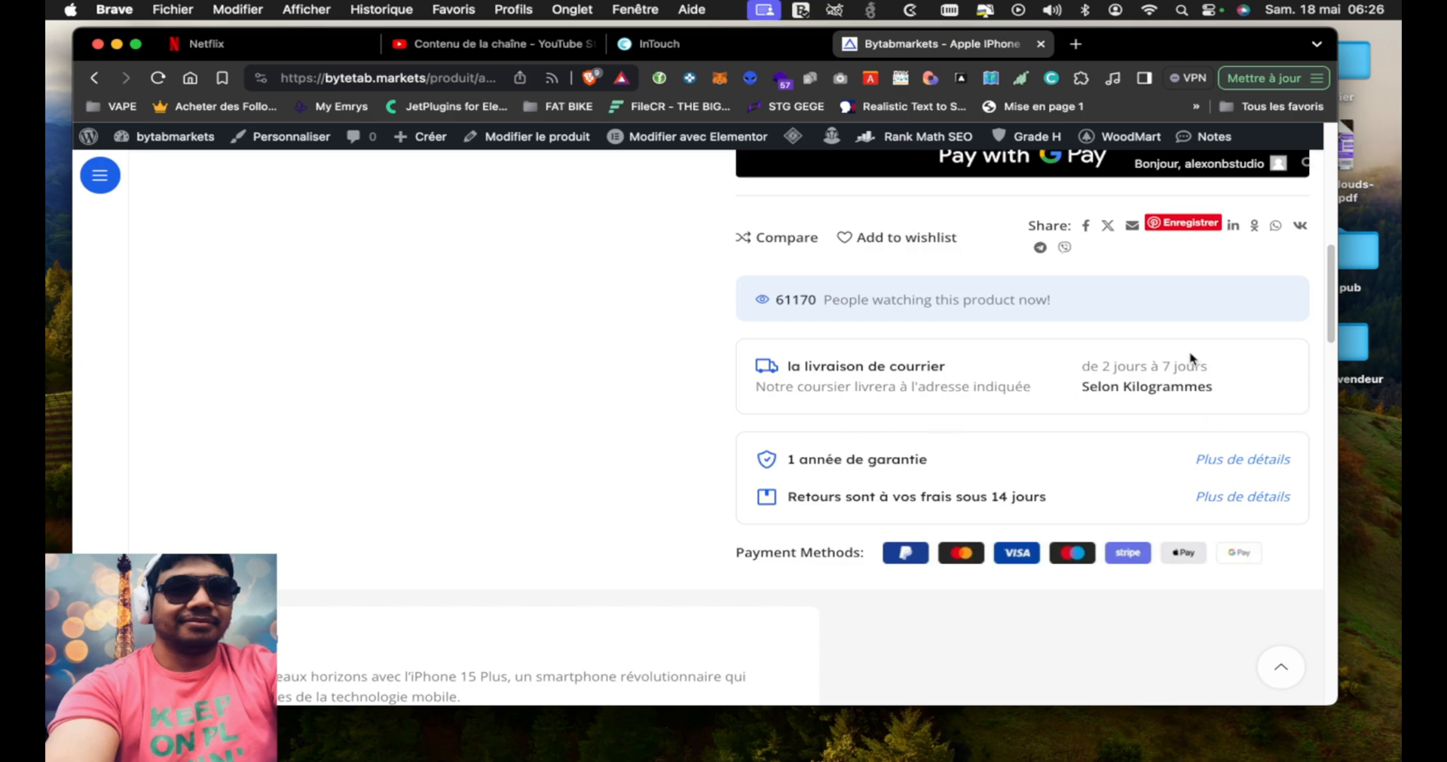
pyautogui.scroll(1, 660, 388)
pyautogui.scroll(7, 660, 388)
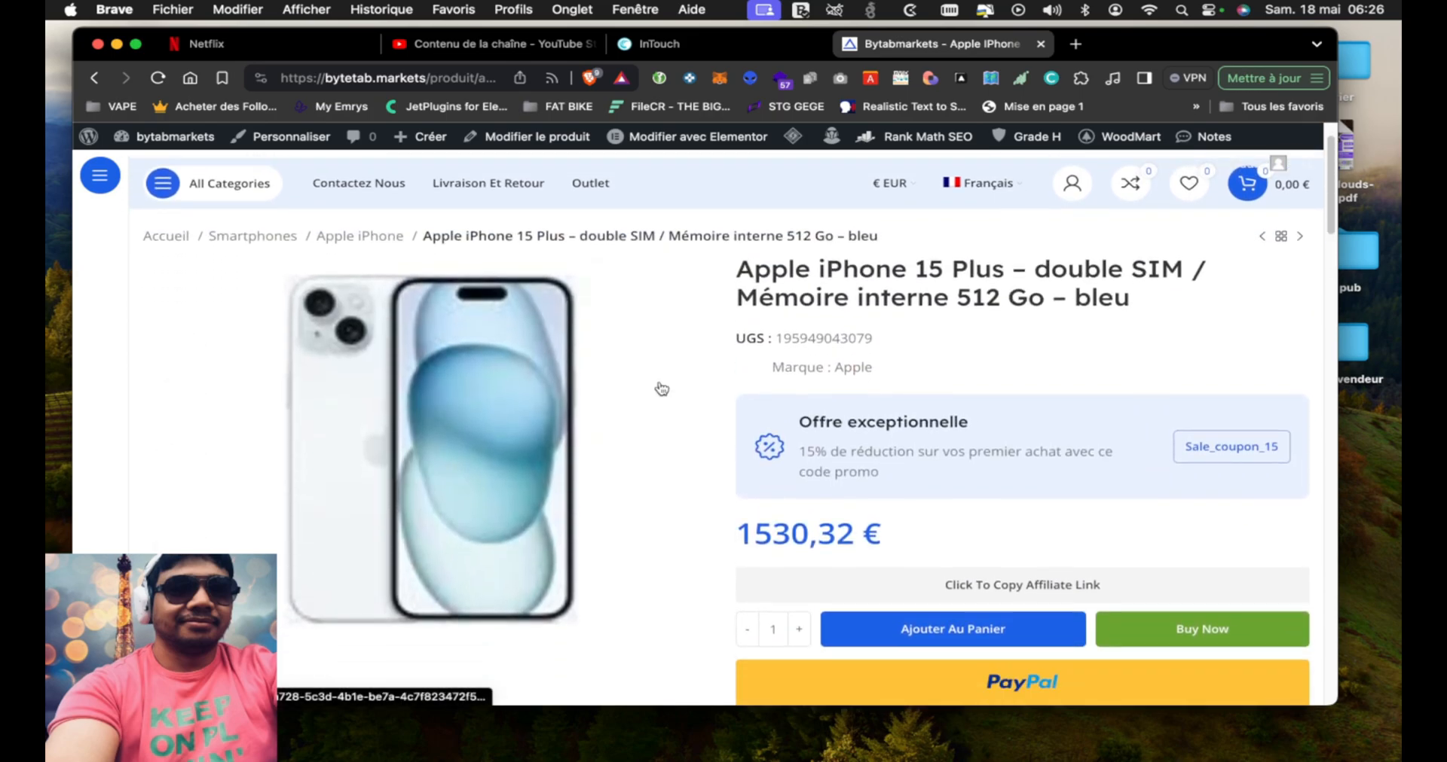
pyautogui.scroll(-3, 662, 388)
pyautogui.scroll(1, 662, 388)
pyautogui.moveTo(902, 377); pyautogui.dragTo(754, 382)
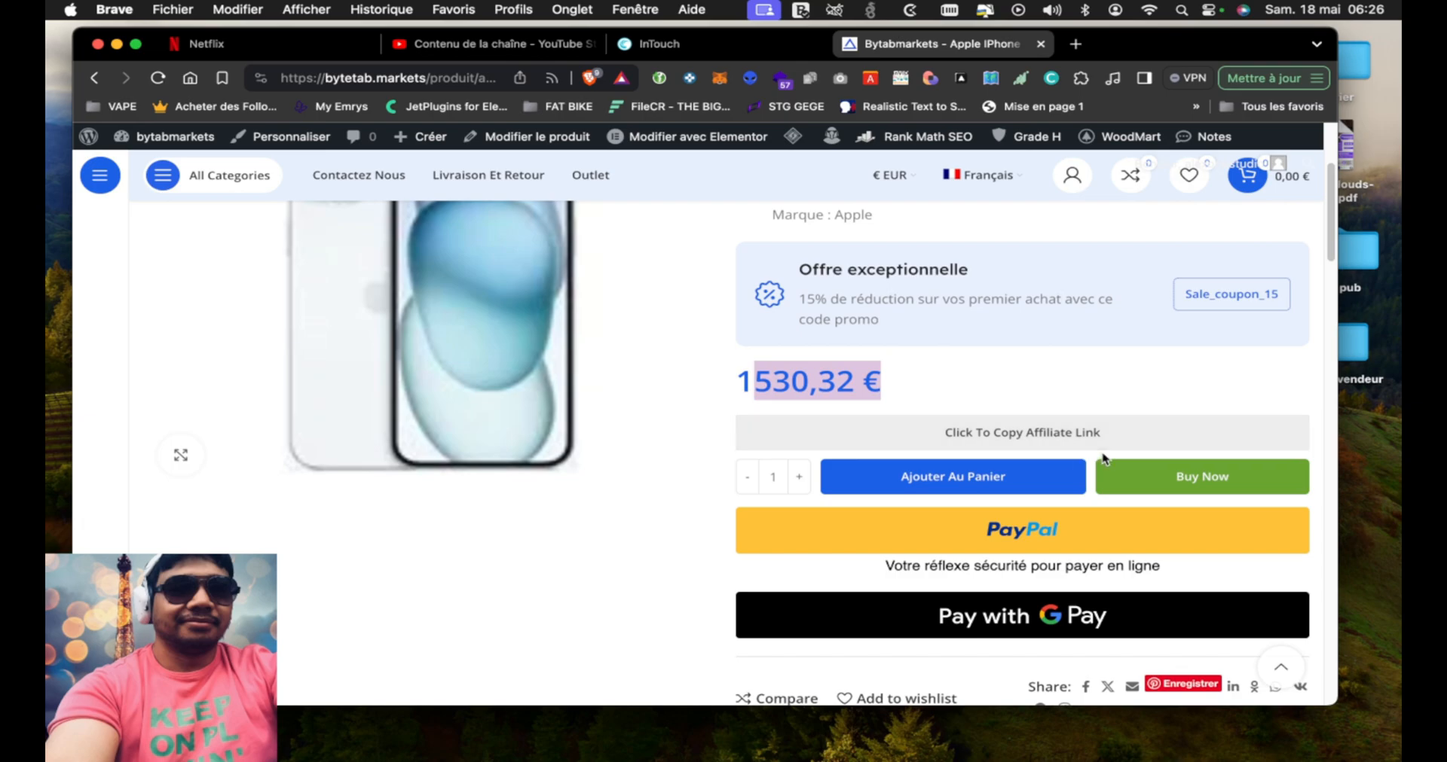
# Copy the product's affiliate link and paste it into the address bar of a new tab
pyautogui.click(962, 435)
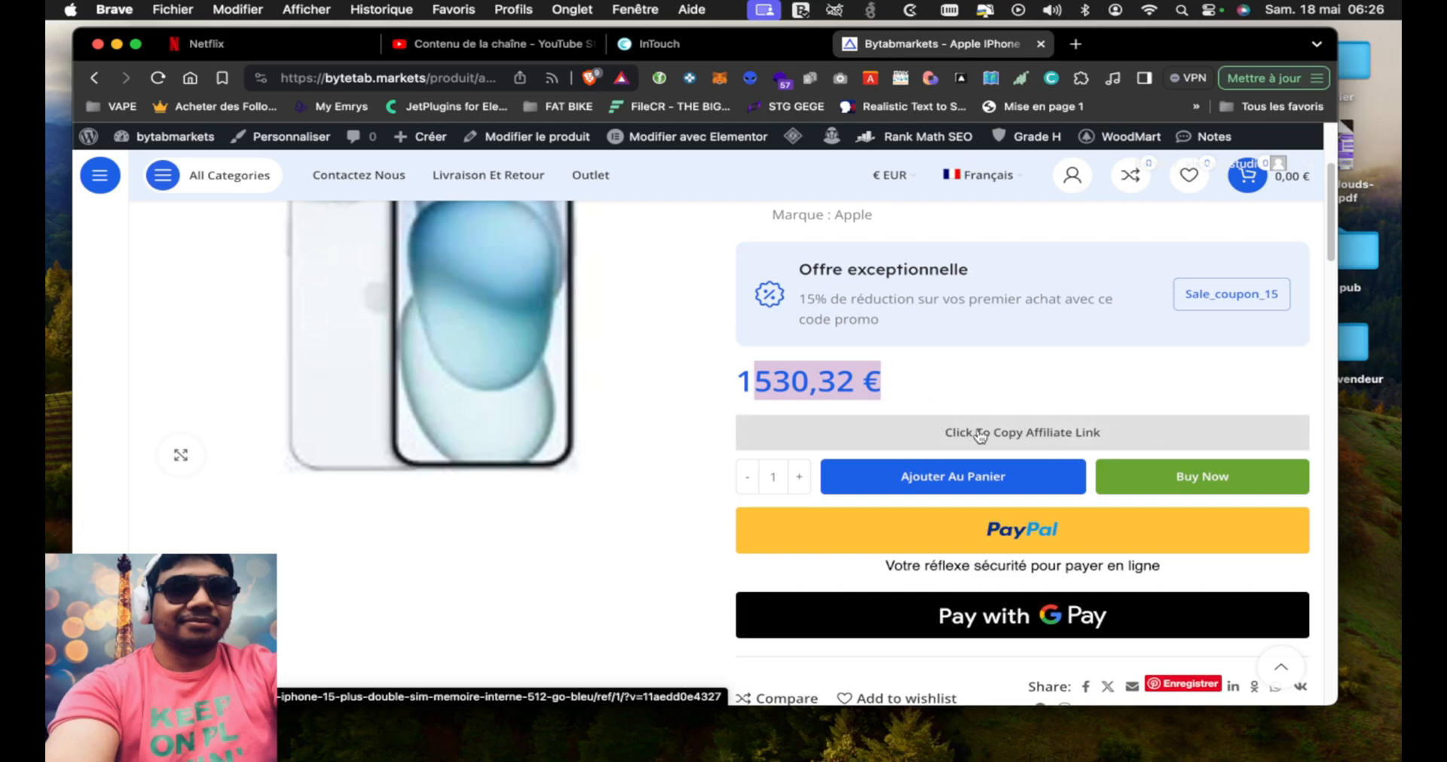
pyautogui.click(1033, 438)
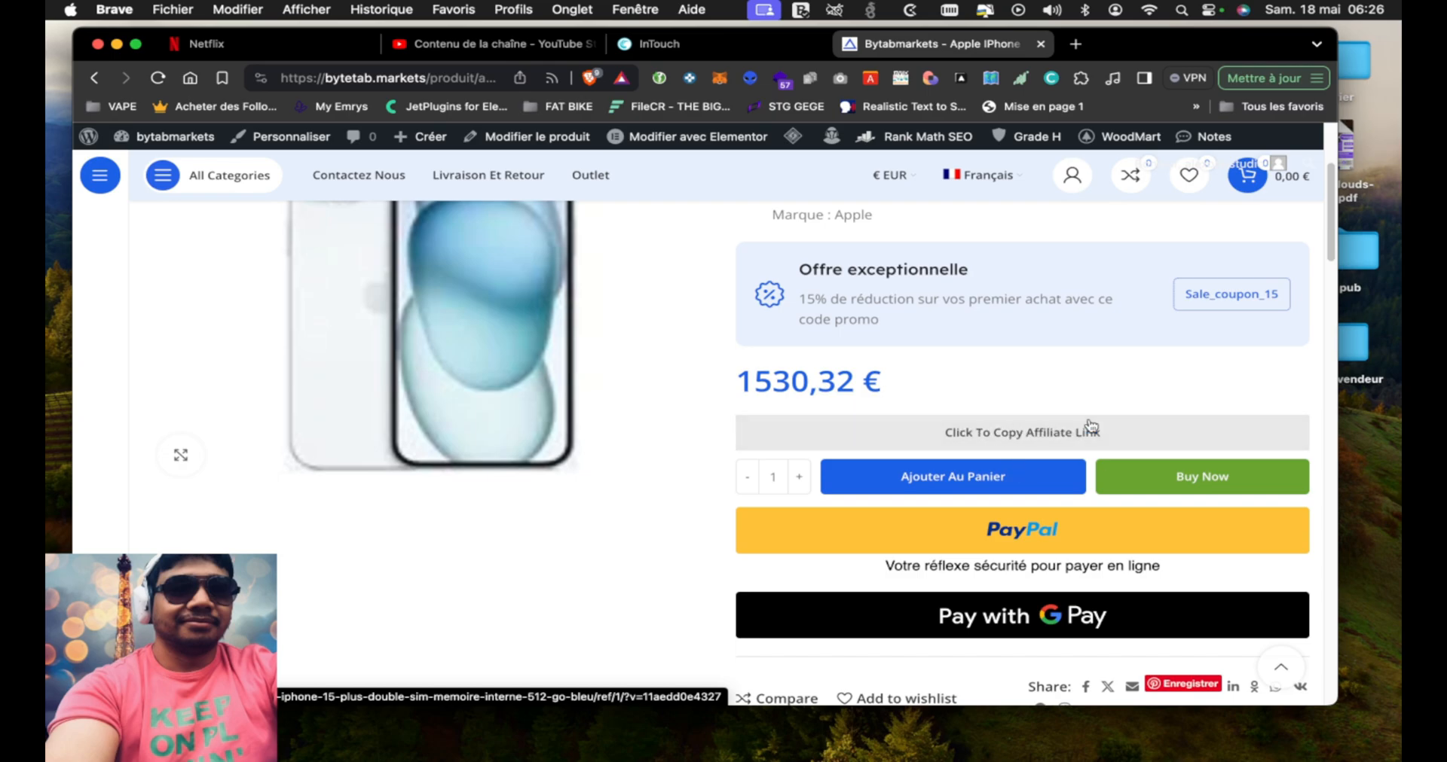
pyautogui.click(1075, 44)
pyautogui.write('https://bytetab.markets/produit/apple-iphone-15-plus-double-sim-memoire-interne-512-go-bleu/ref/1/')
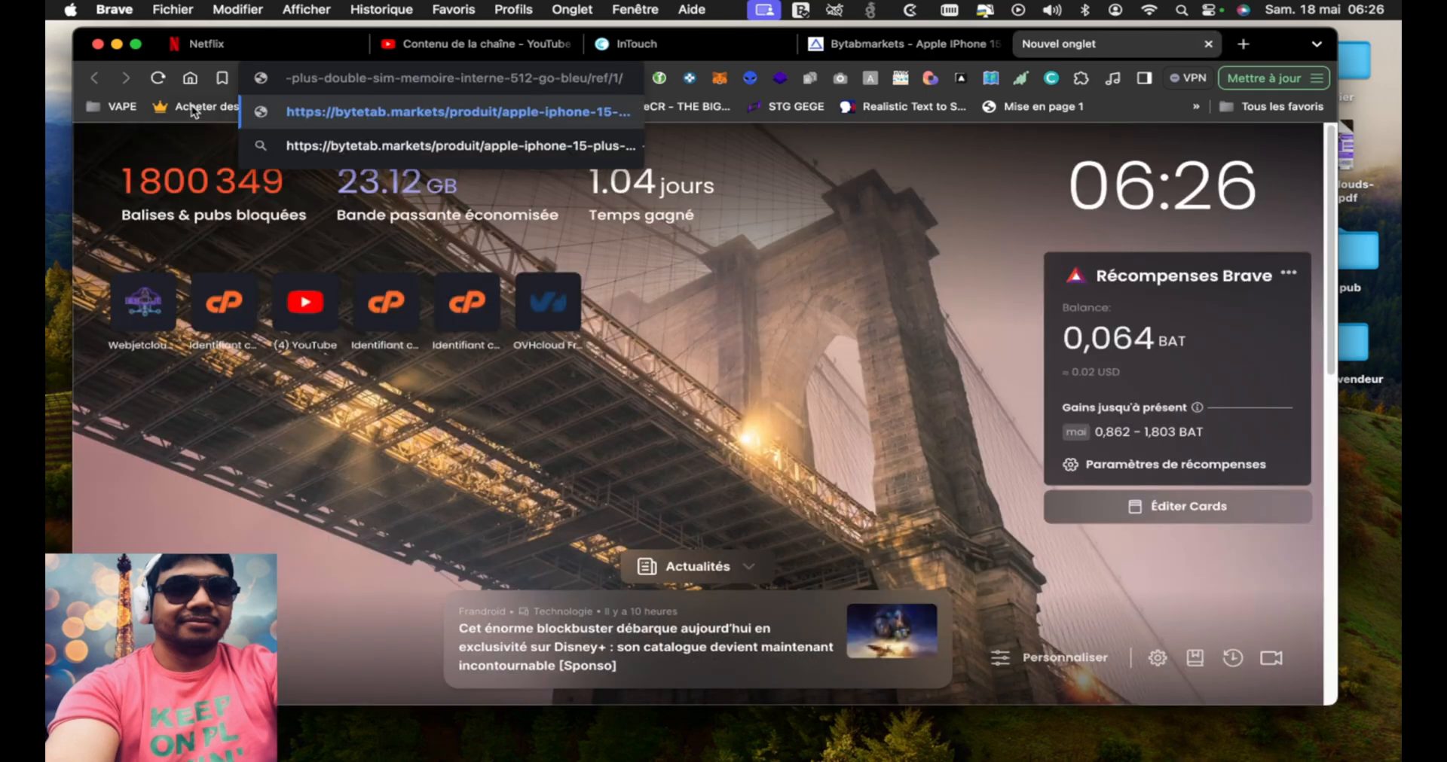
# Inspect the /ref/1/ ending of the pasted affiliate link, and close the new tab without loading it
pyautogui.moveTo(362, 76); pyautogui.dragTo(527, 97)
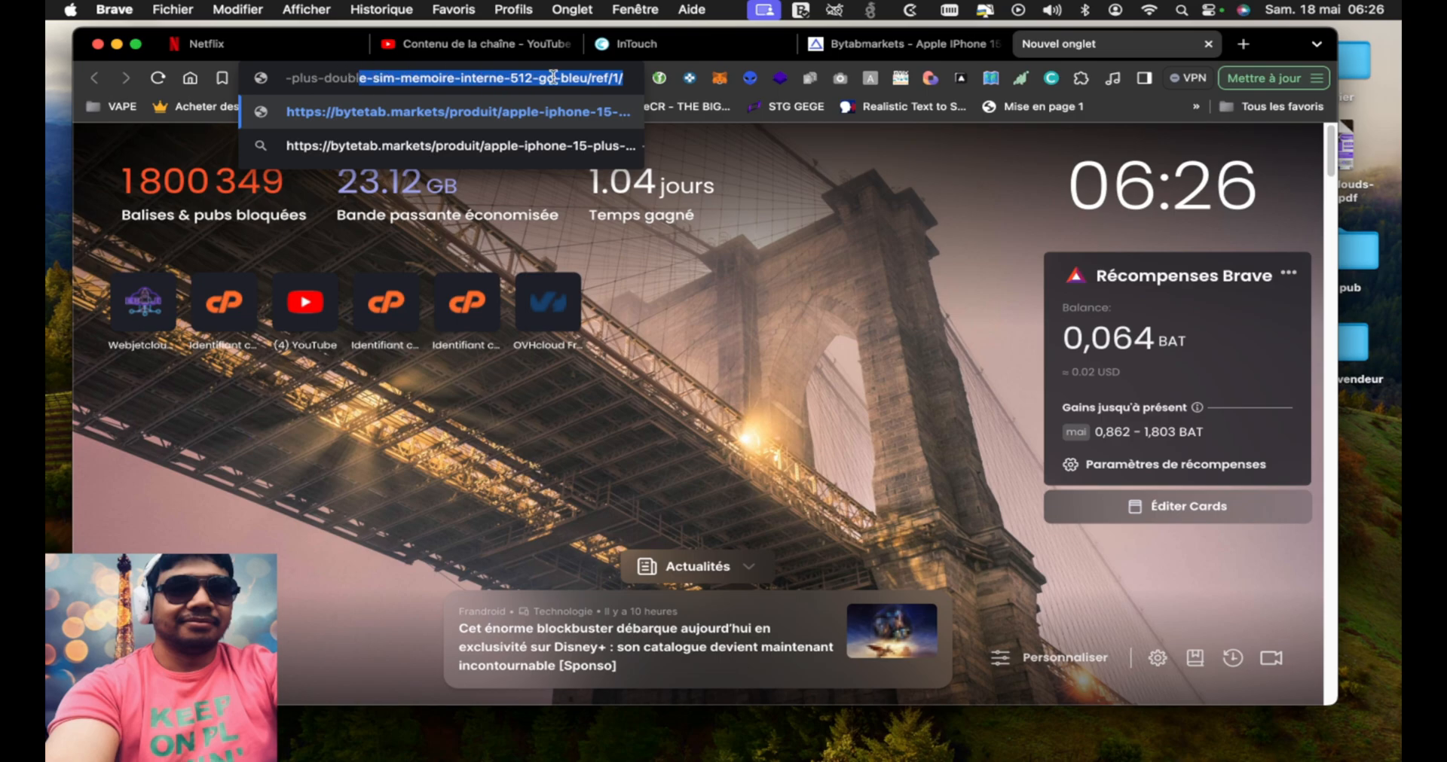
pyautogui.click(556, 77)
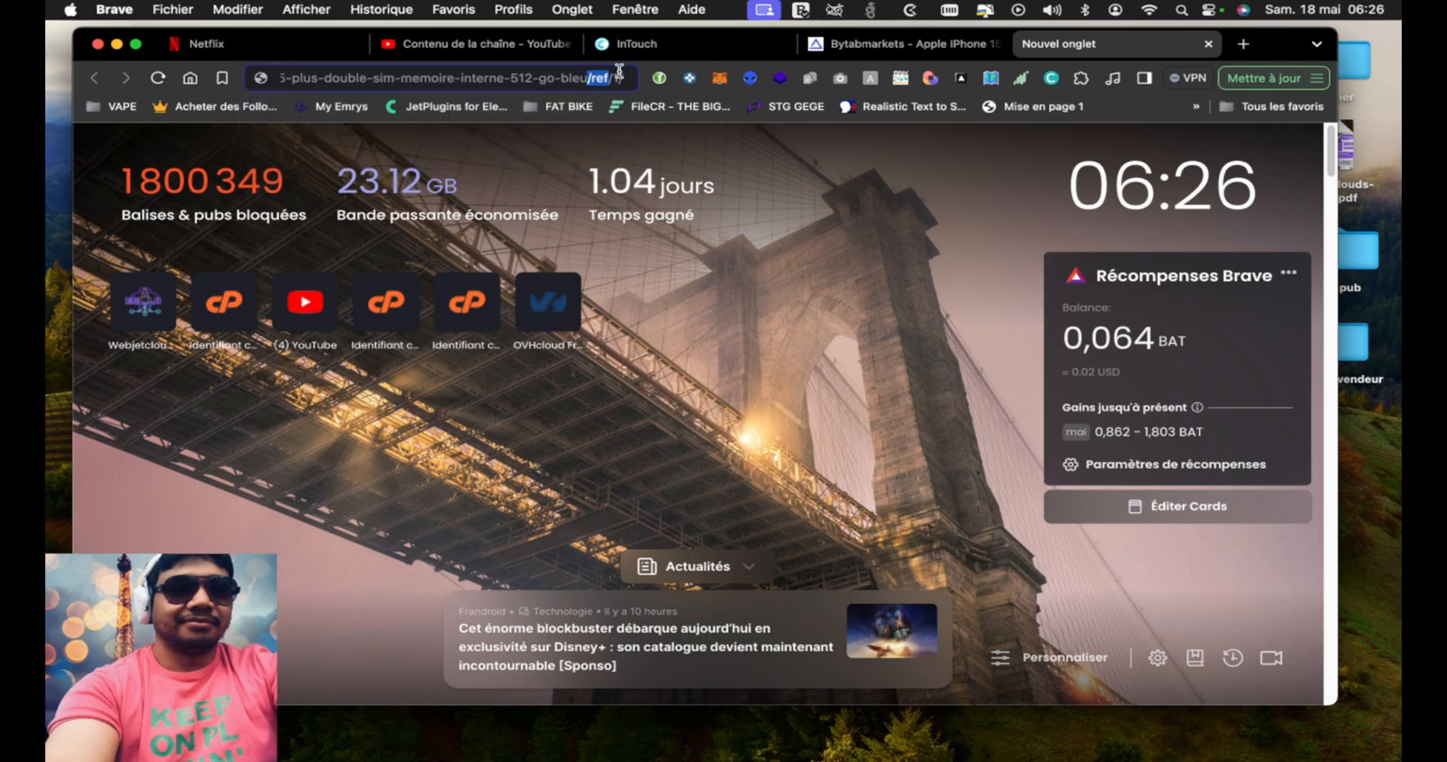
pyautogui.moveTo(612, 76); pyautogui.dragTo(625, 79)
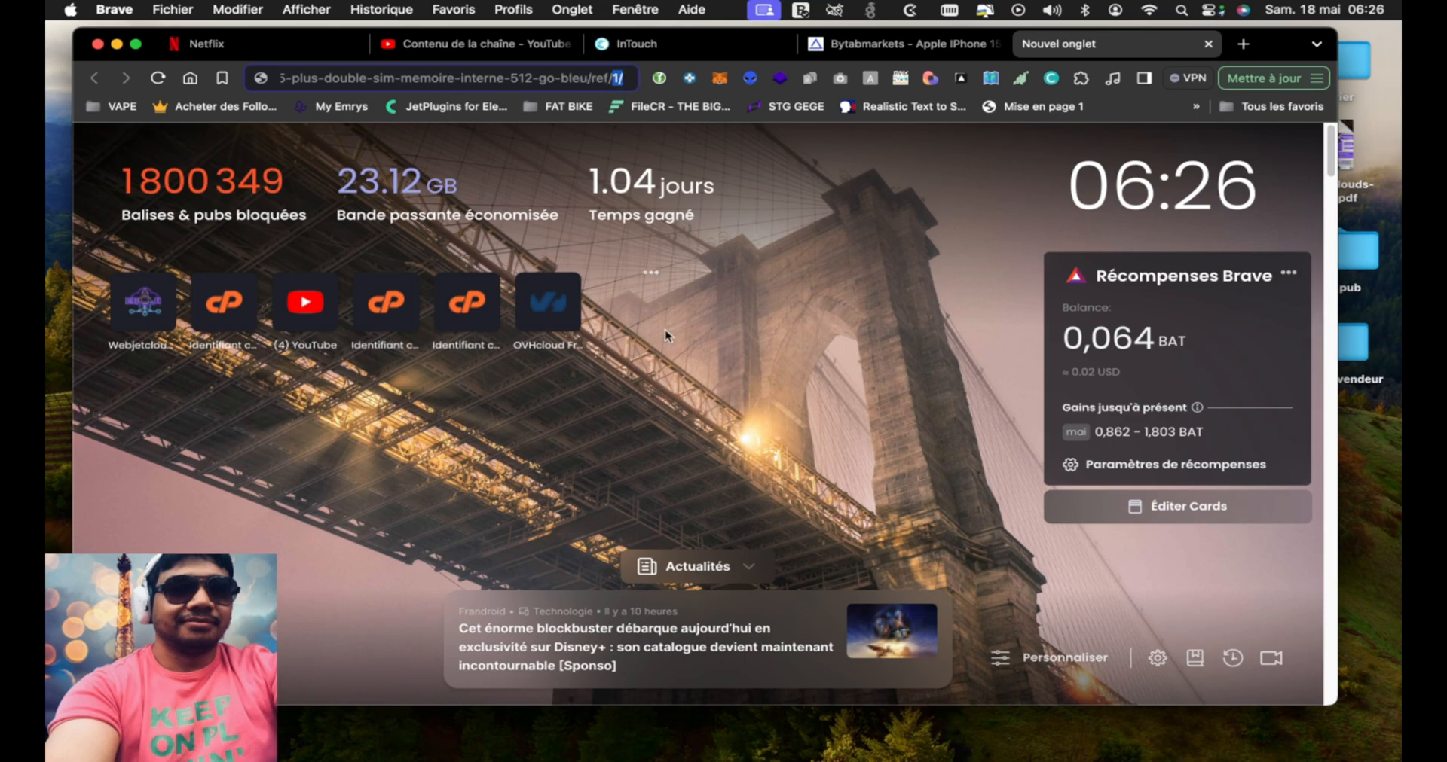
pyautogui.click(1208, 45)
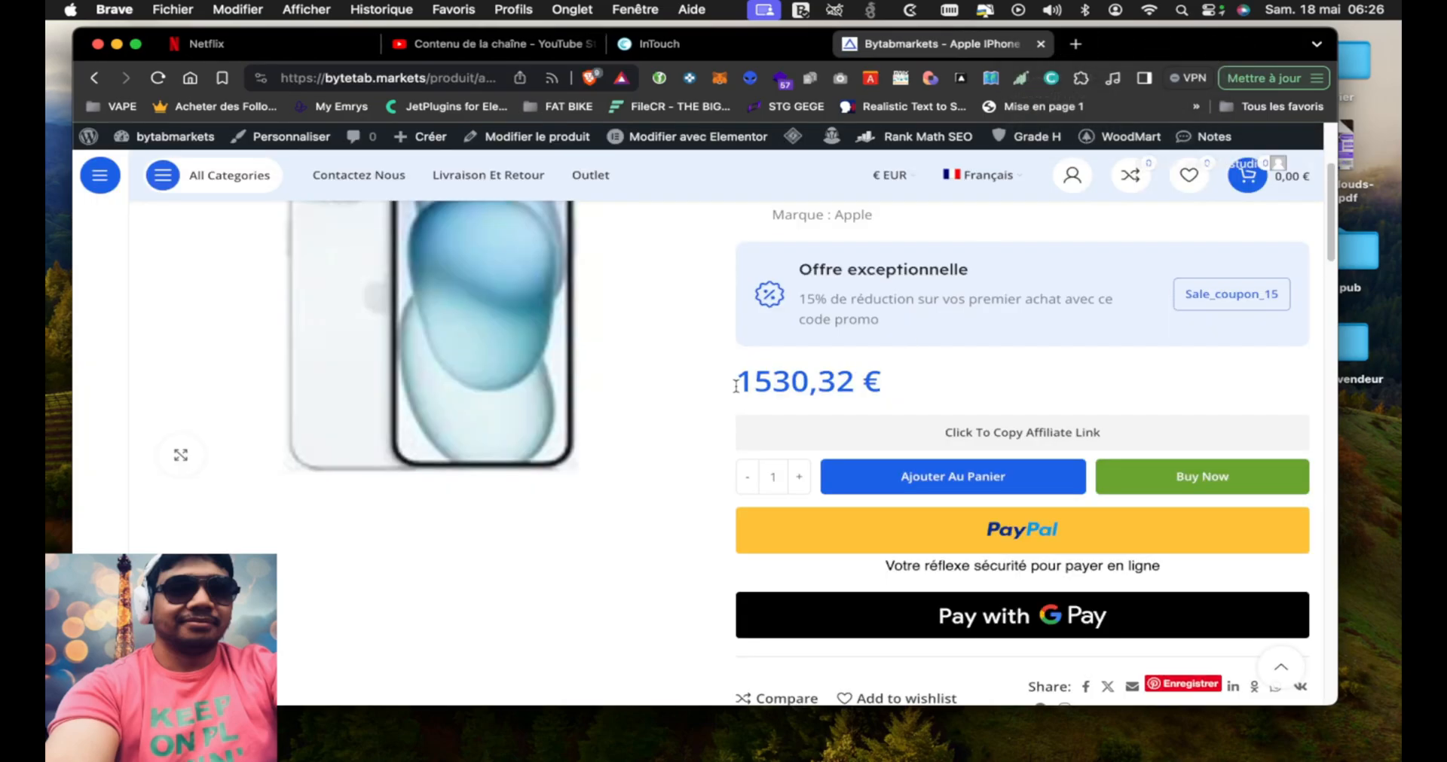
# Review the iPhone product page again, then close its tab and return to the TD SYNNEX InTouch home page
pyautogui.scroll(-5, 727, 411)
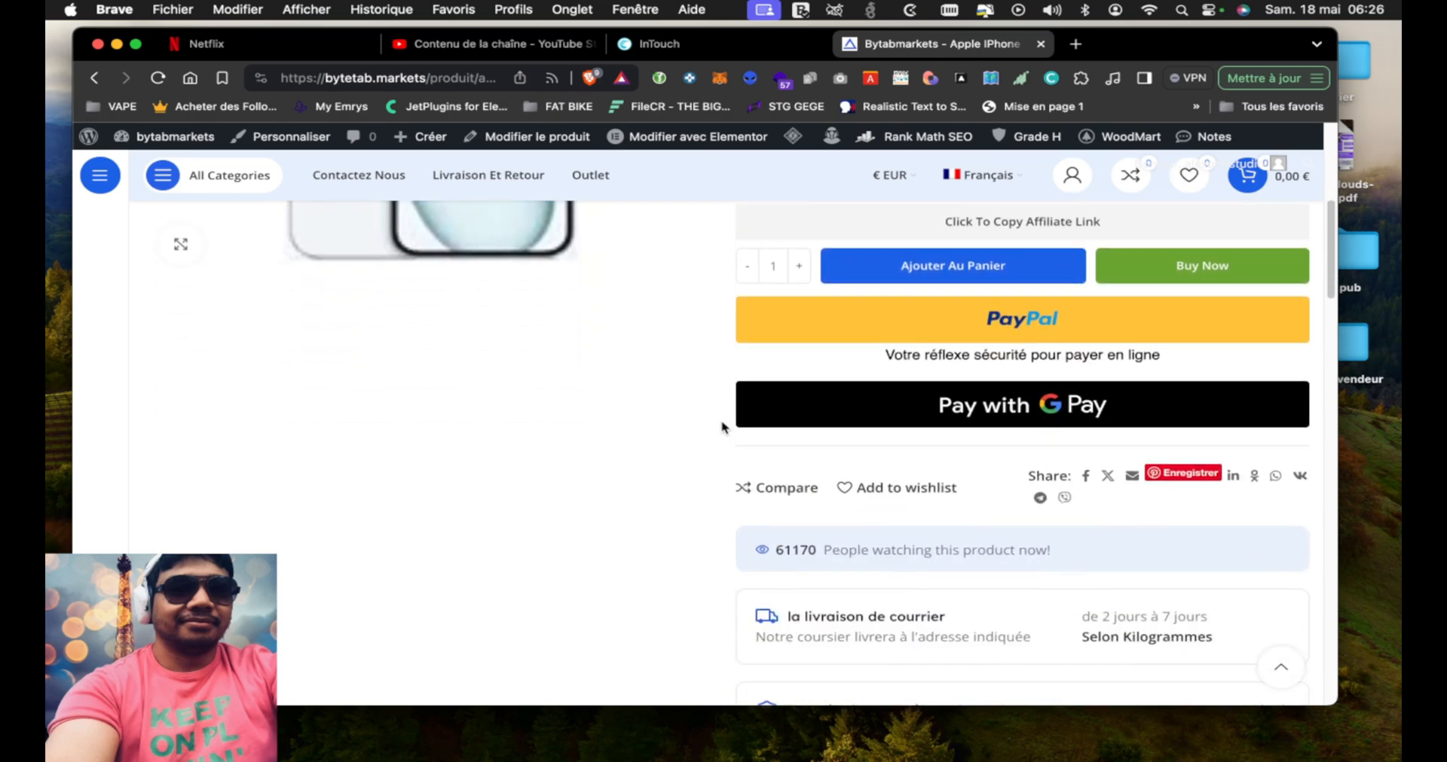
pyautogui.scroll(-6, 722, 427)
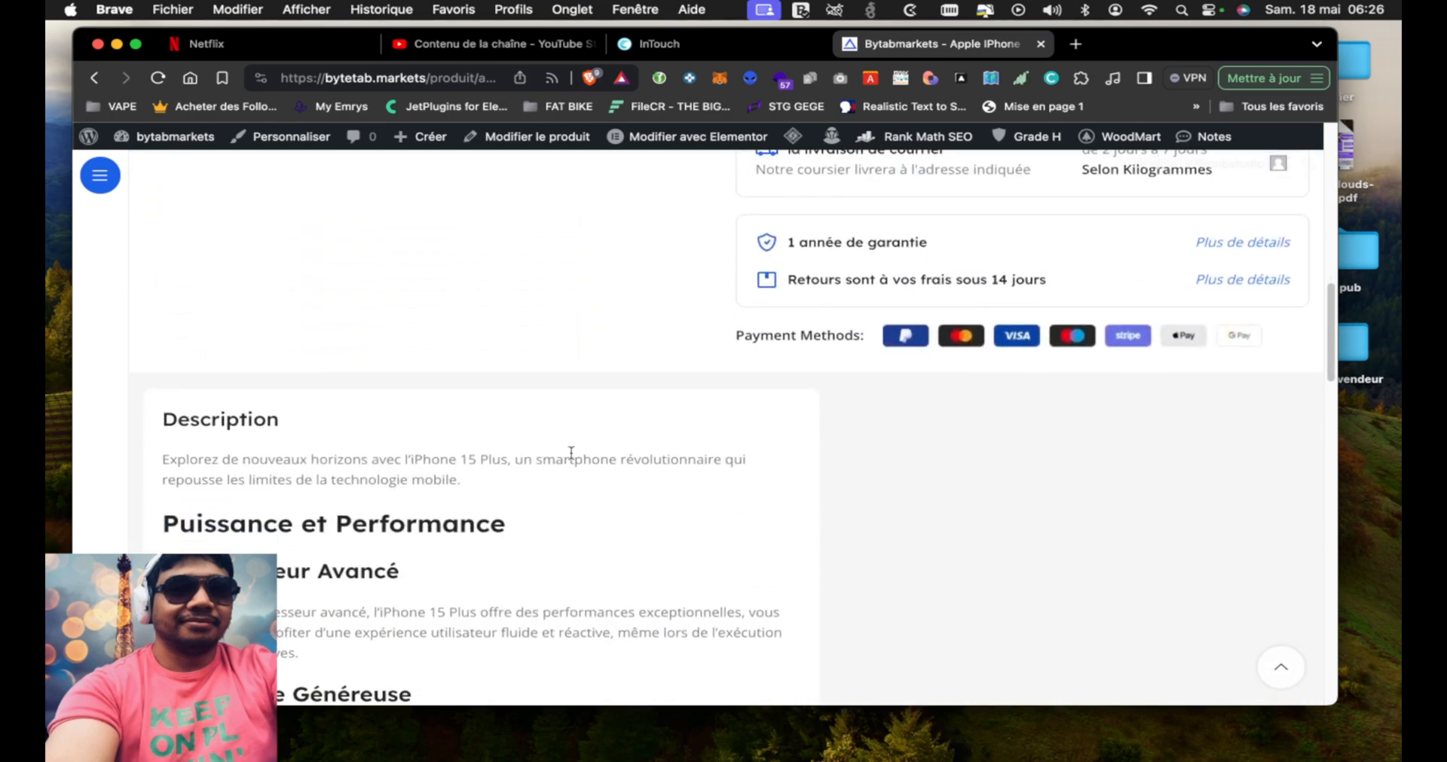
pyautogui.scroll(15, 573, 458)
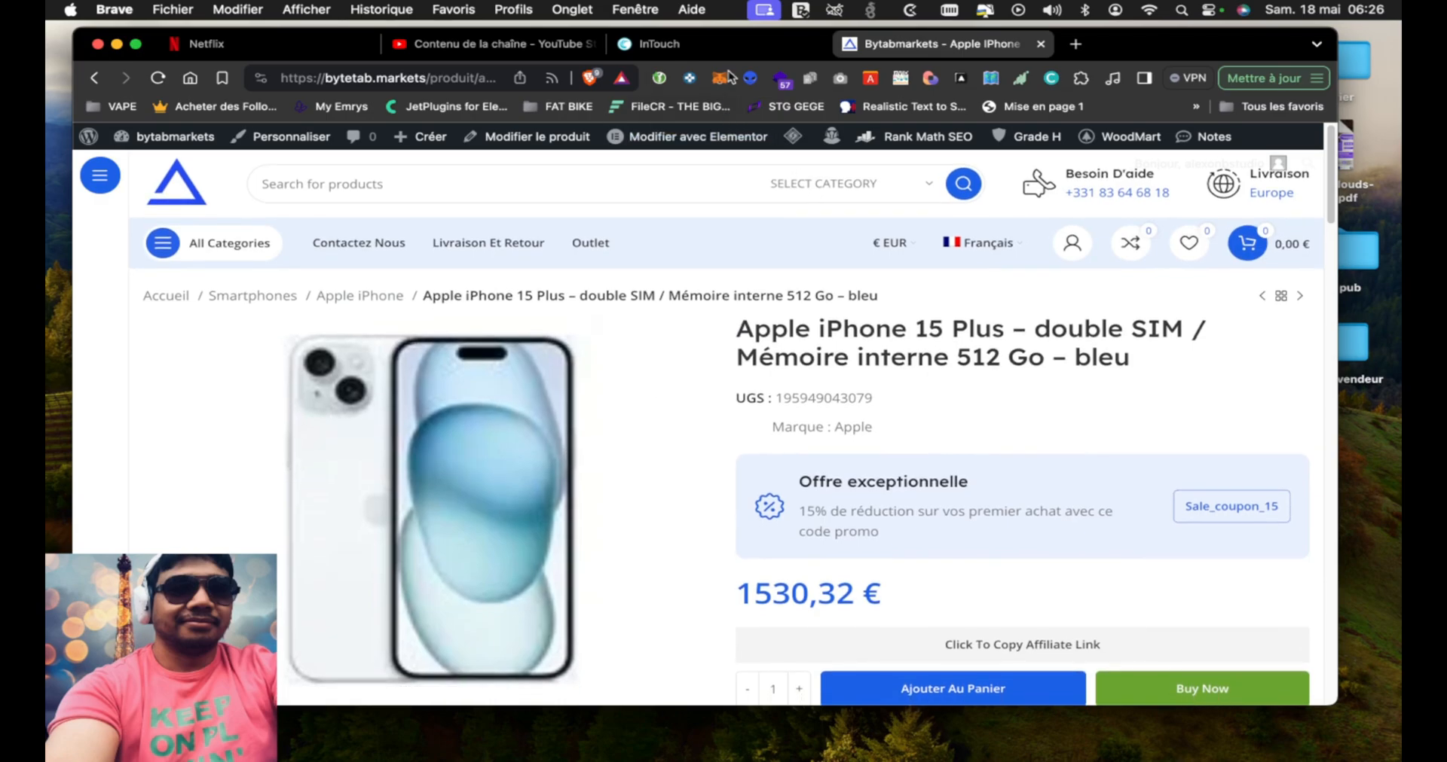
pyautogui.click(1041, 45)
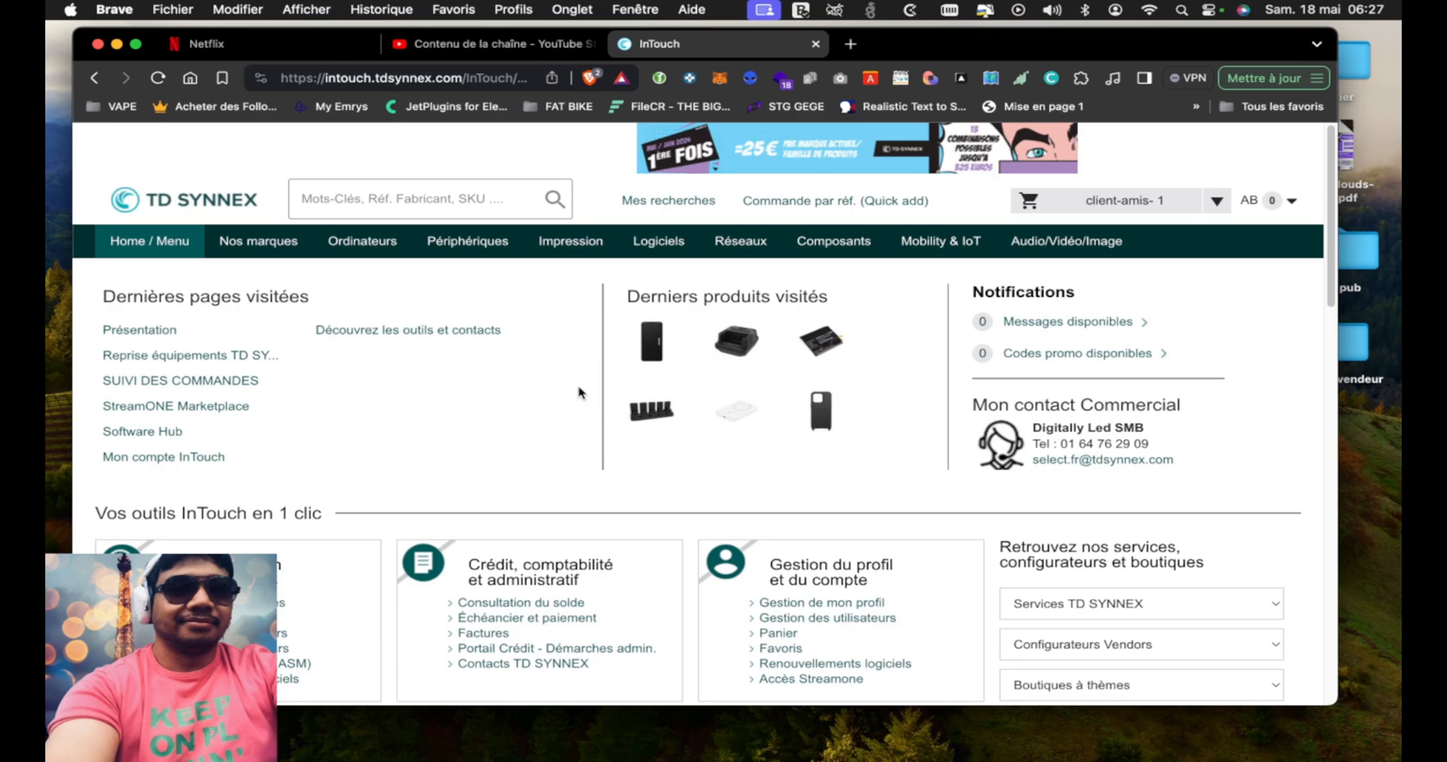
pyautogui.scroll(-2, 579, 391)
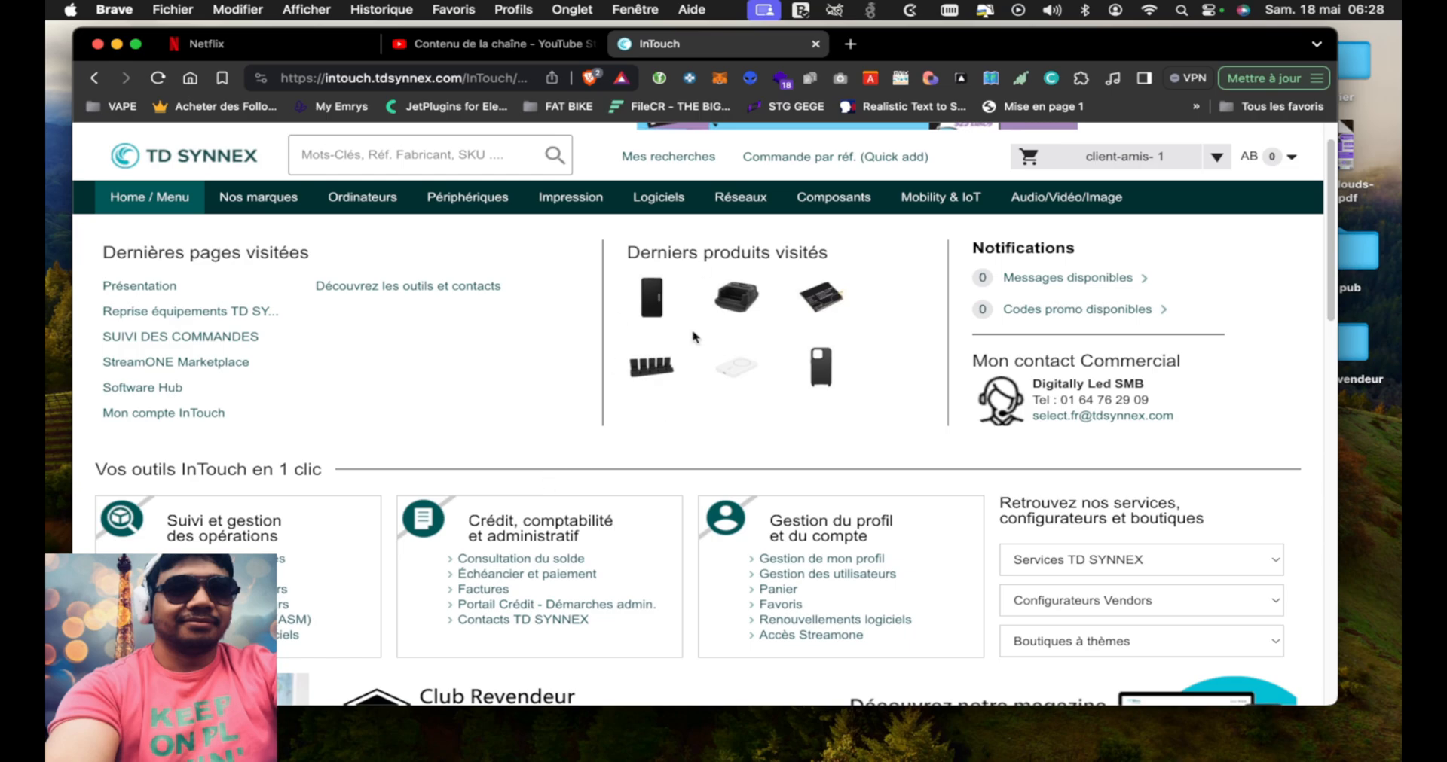
pyautogui.moveTo(839, 205)
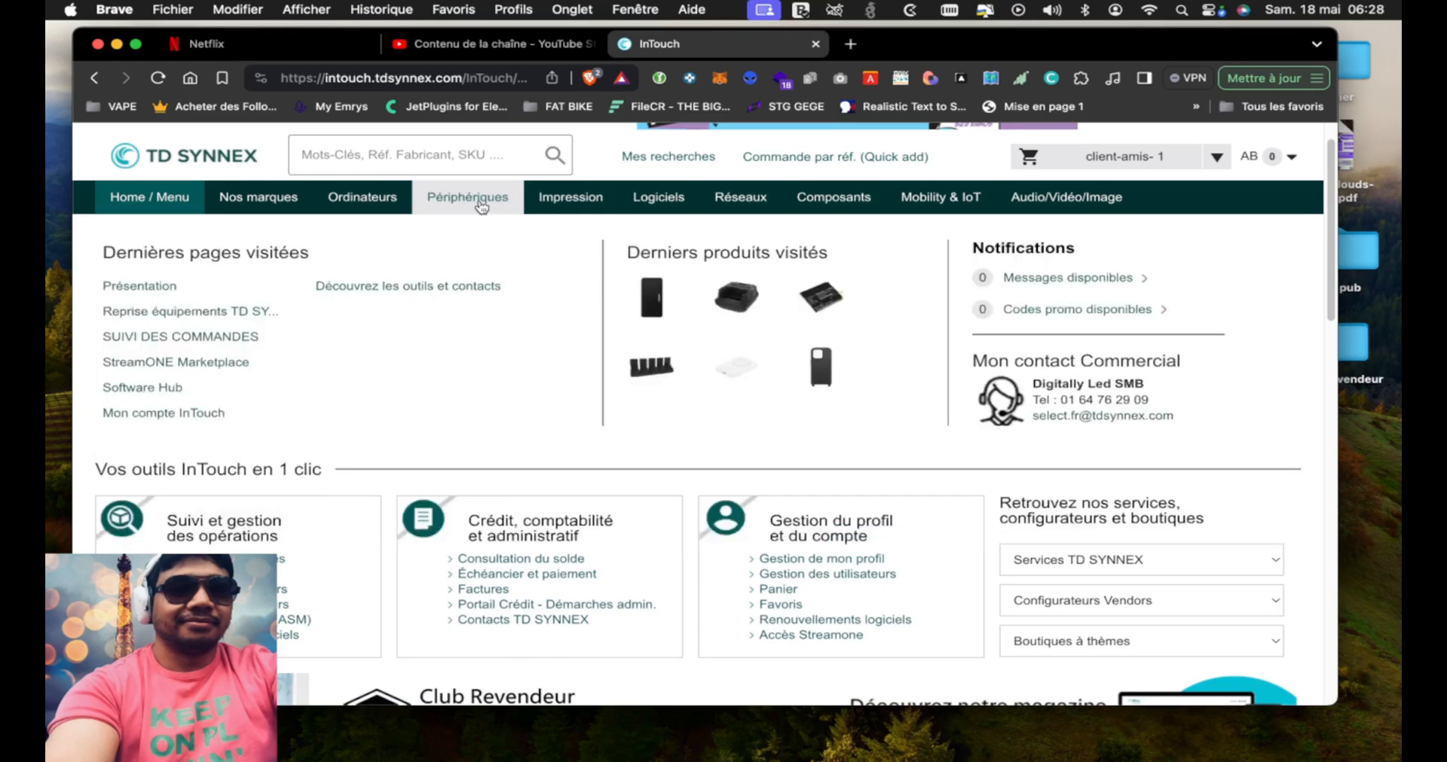
# Open the Disques SSD Internes category under Périphériques and limit the results to products in stock
pyautogui.moveTo(481, 207)
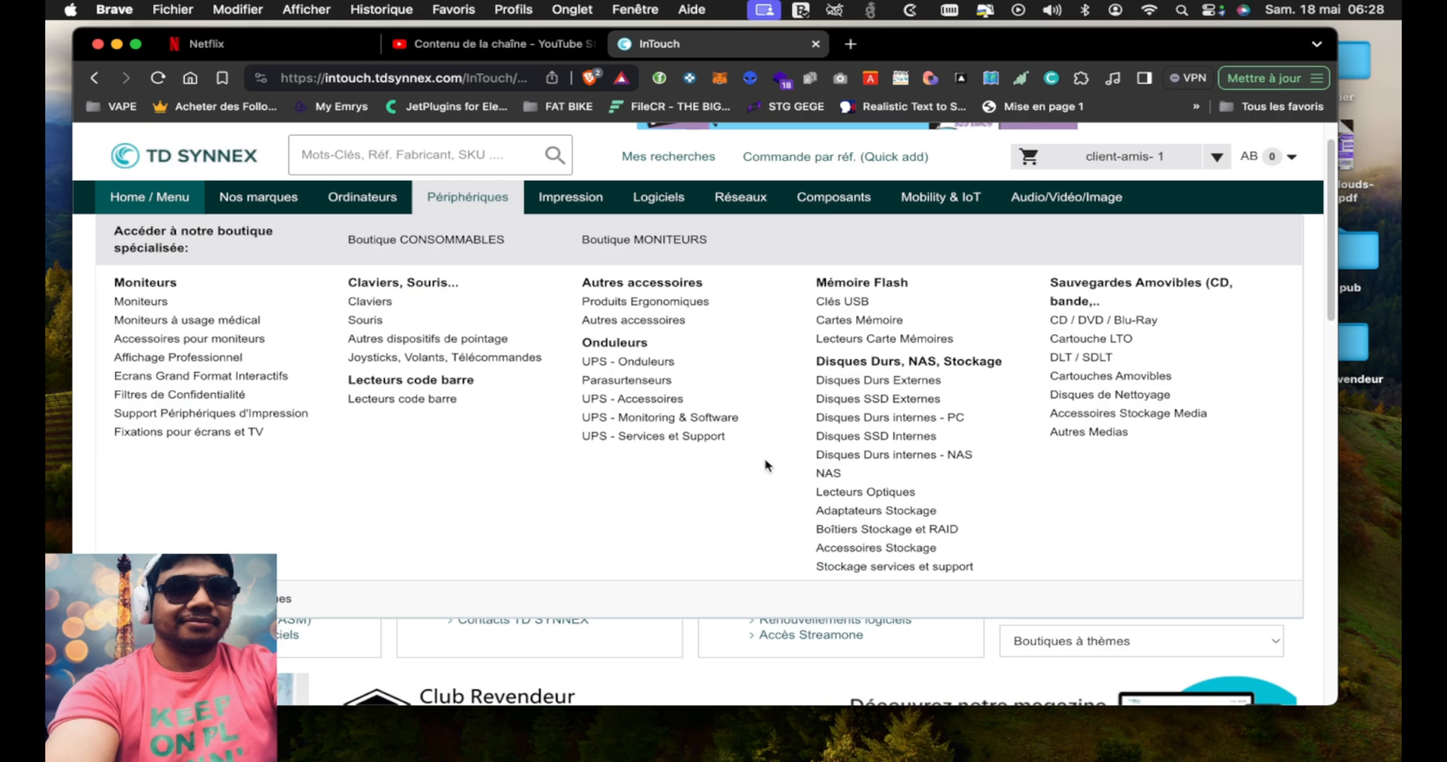
pyautogui.click(878, 445)
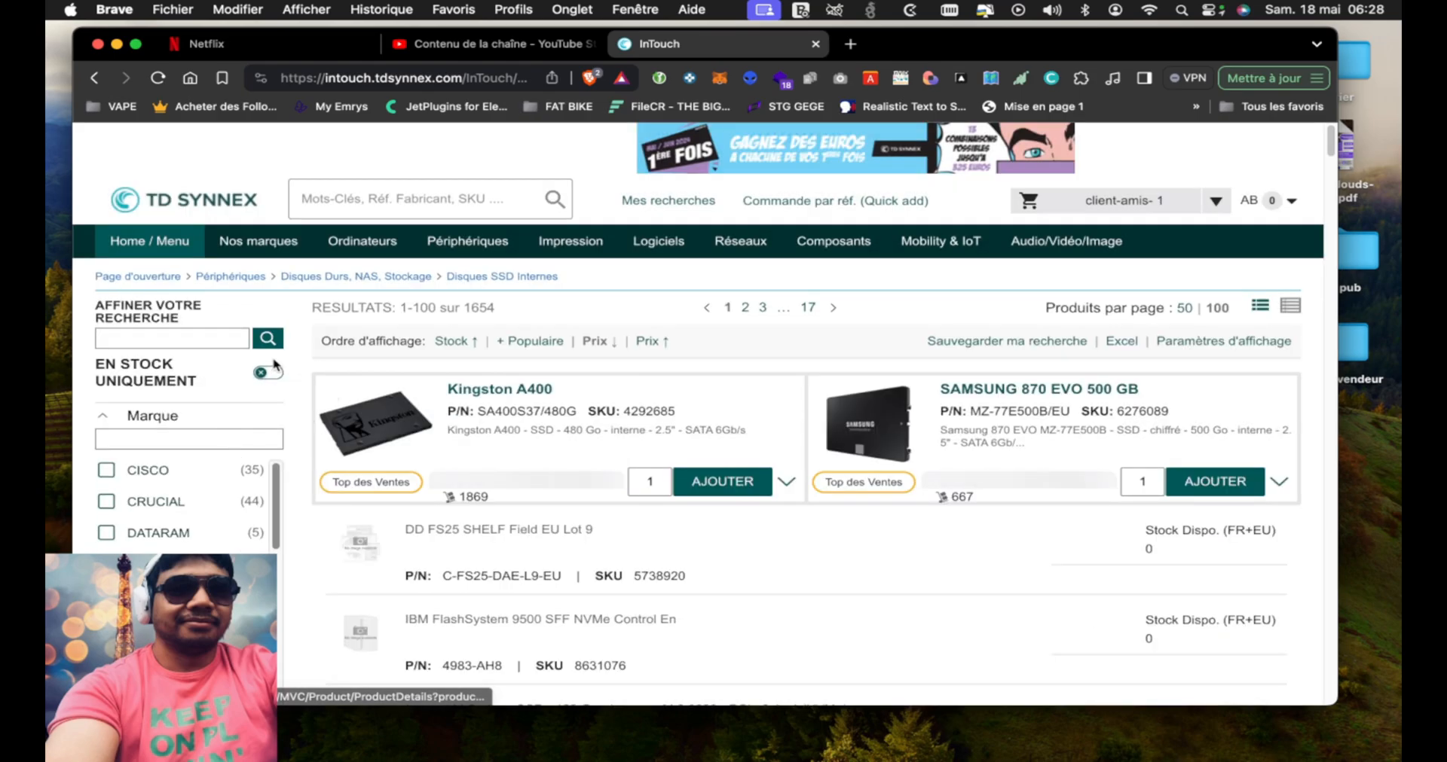
pyautogui.click(267, 374)
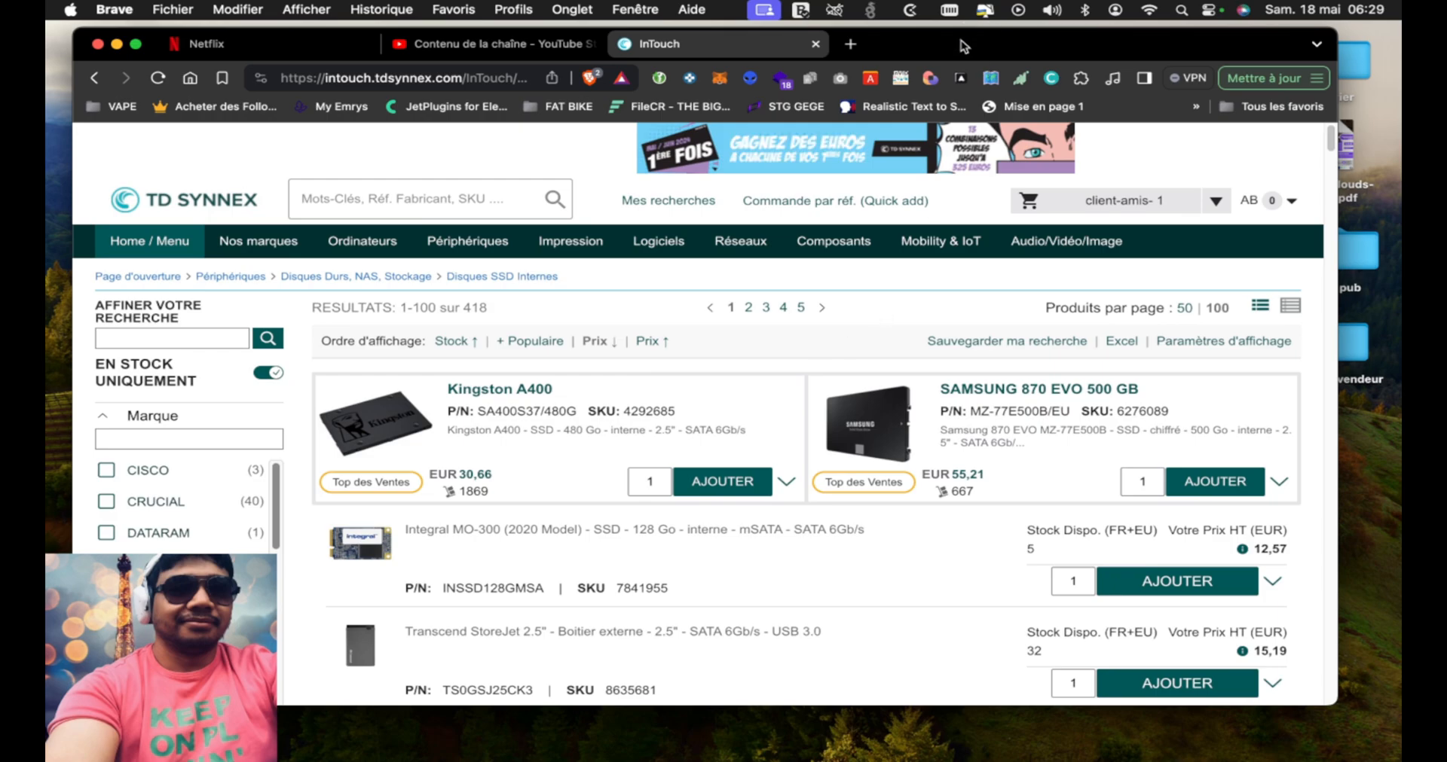
# Export the in-stock SSD list to Excel, save it as Products_20240518042925.xlsx in Downloads, and open the downloaded file
pyautogui.moveTo(961, 39); pyautogui.dragTo(946, 43)
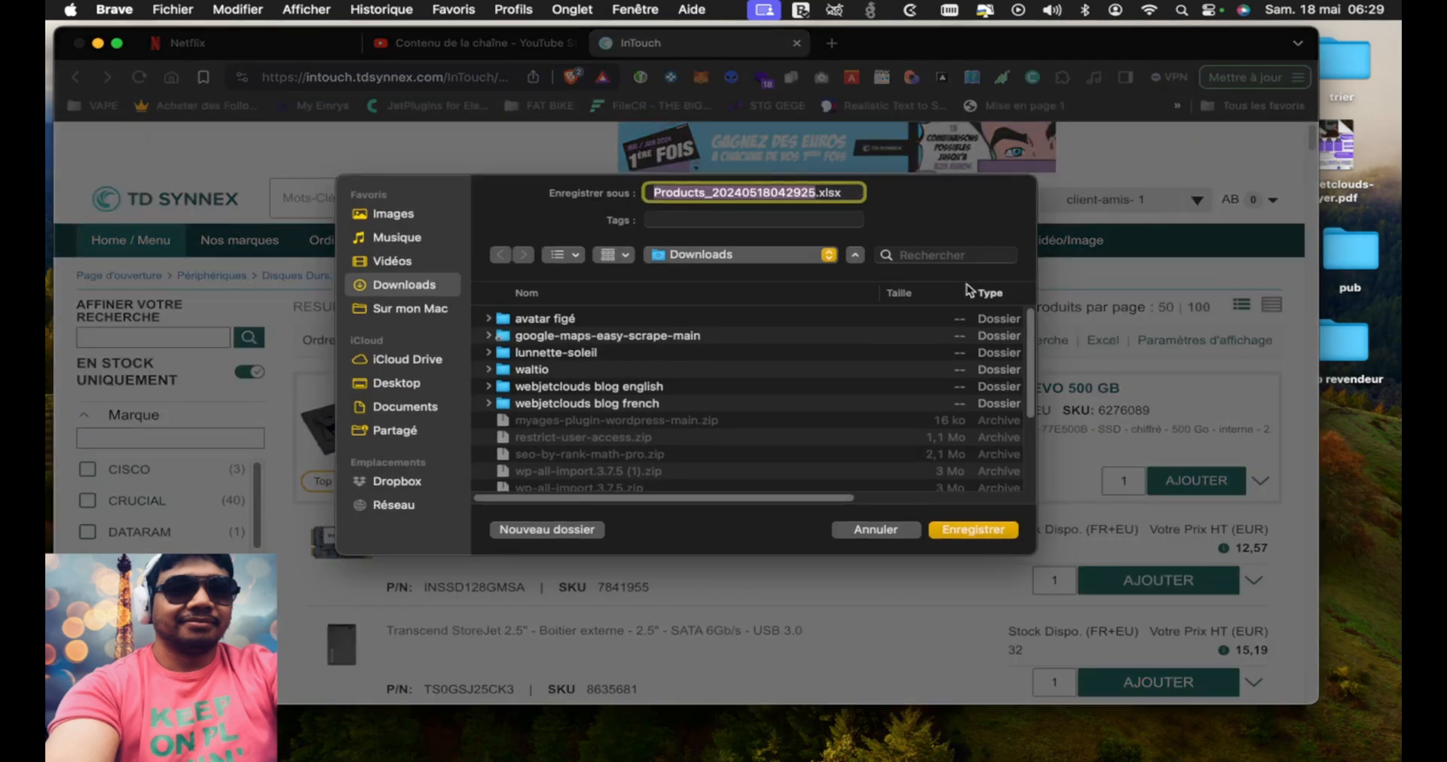
pyautogui.click(964, 527)
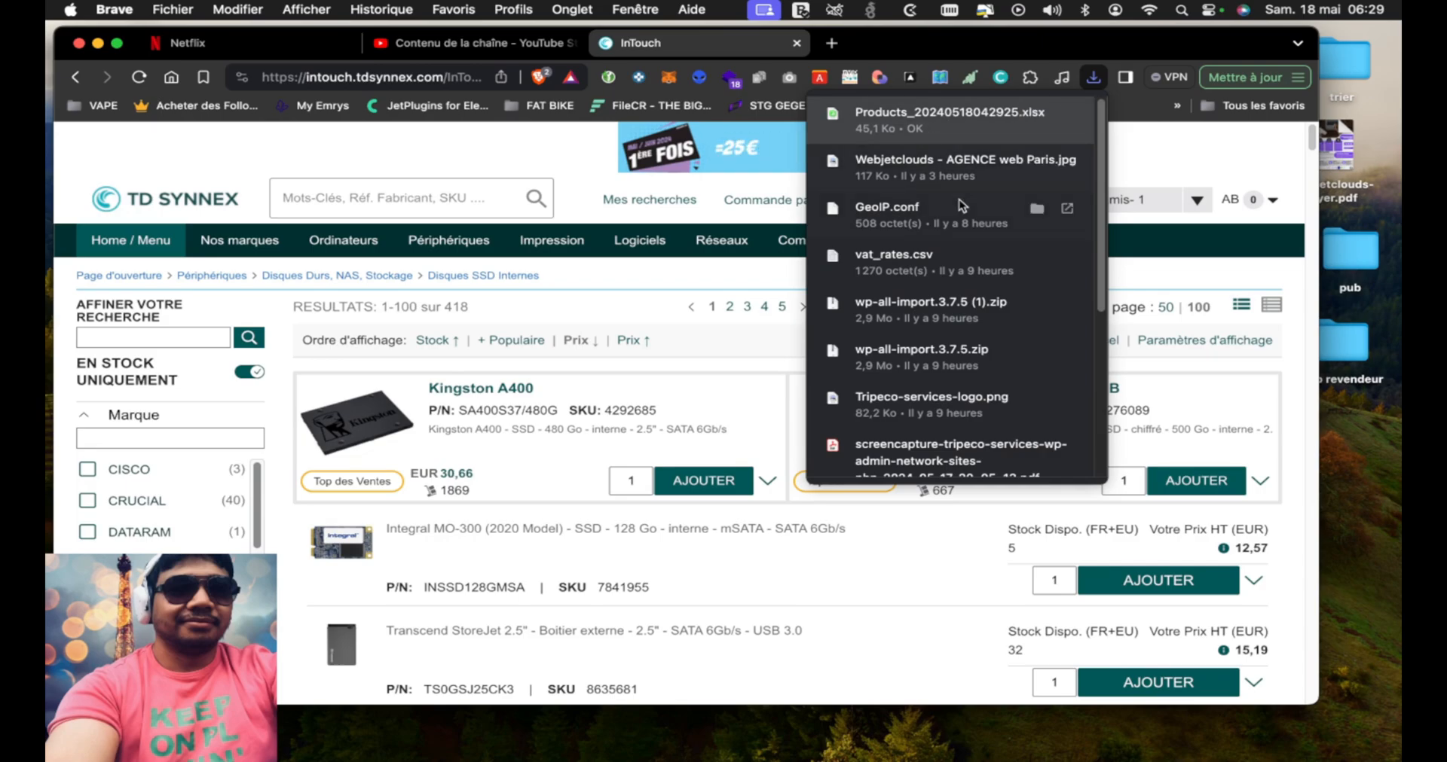
pyautogui.click(951, 134)
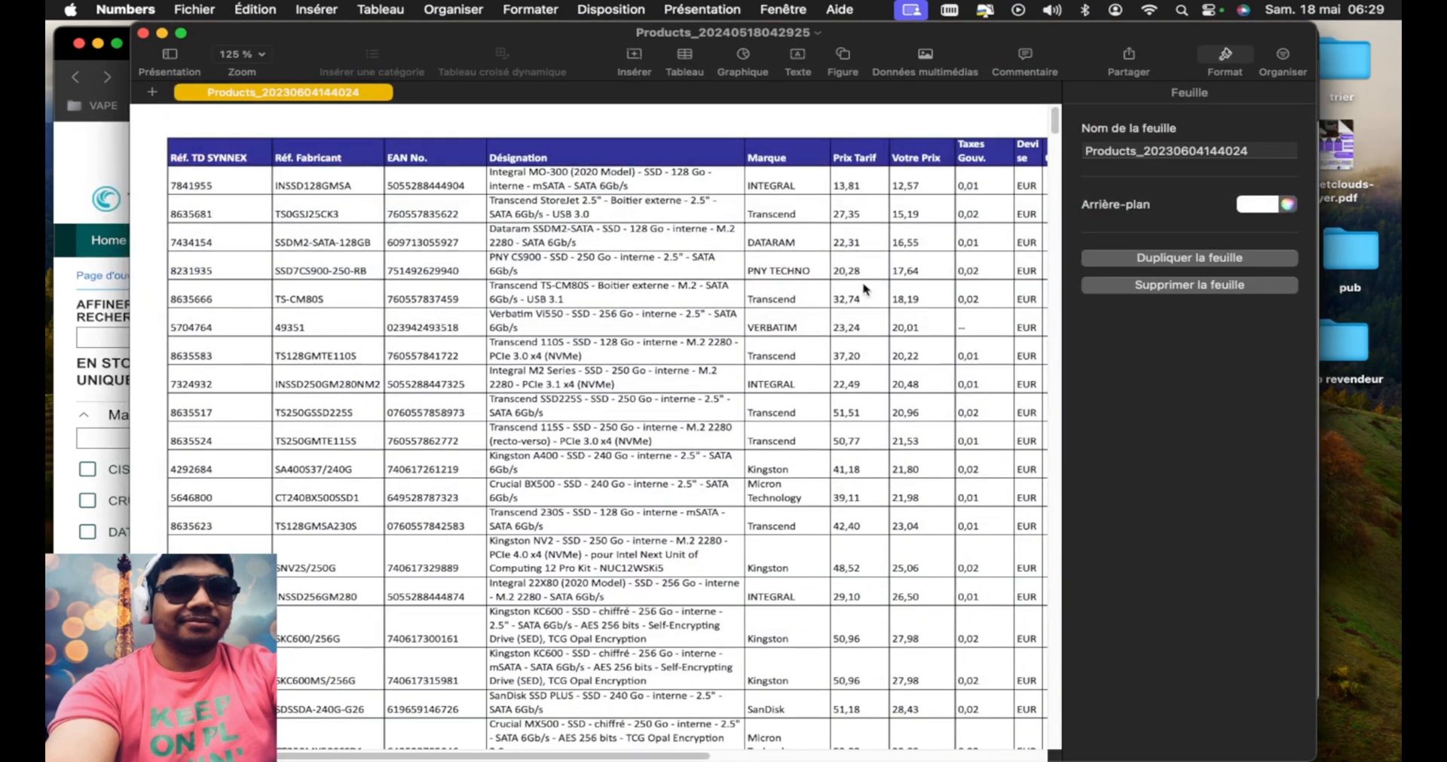
# Examine the columns of the exported product sheet, from the TD SYNNEX references to the quantities
pyautogui.hscroll(10, 670, 499)
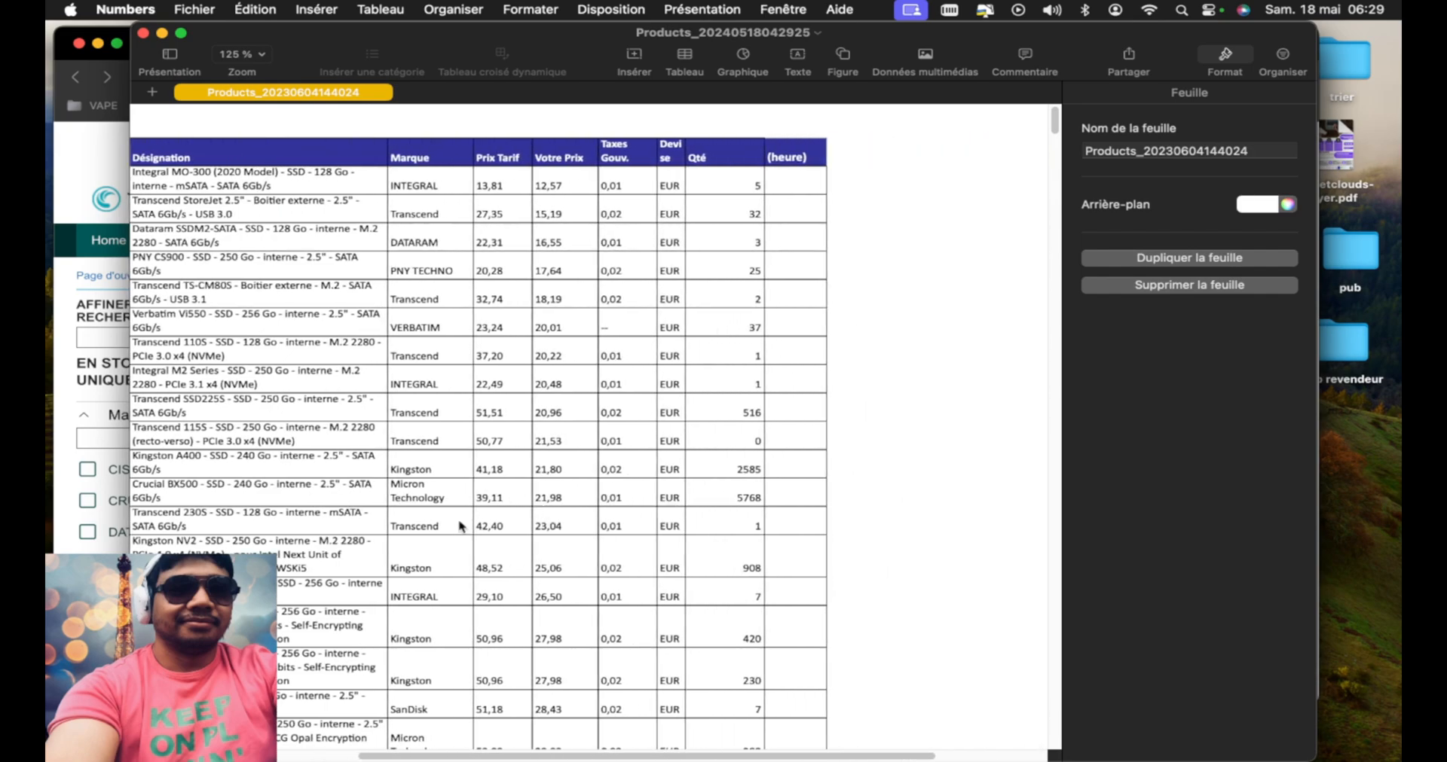
pyautogui.hscroll(-10, 425, 531)
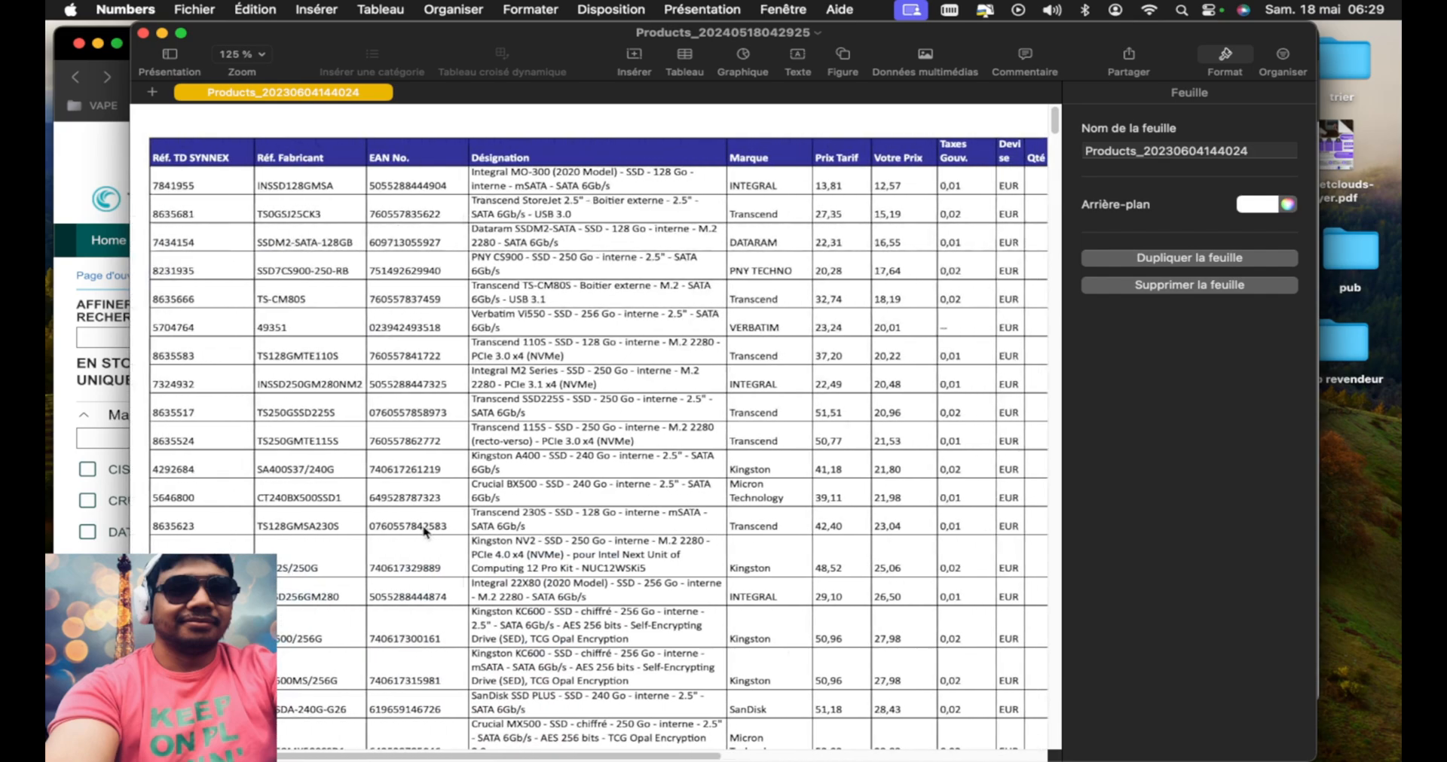
pyautogui.hscroll(5, 426, 532)
pyautogui.hscroll(-5, 426, 531)
pyautogui.hscroll(5, 425, 531)
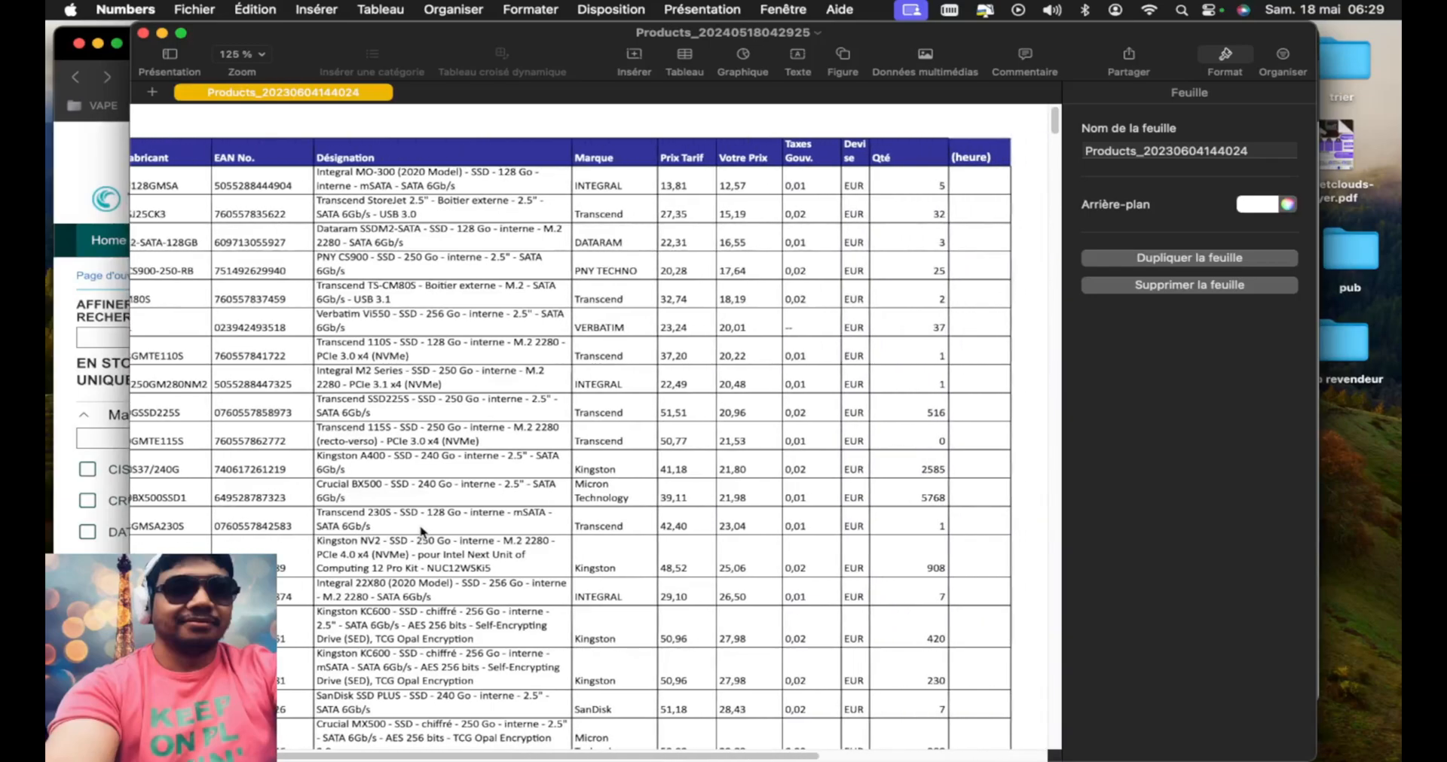
pyautogui.hscroll(-5, 423, 531)
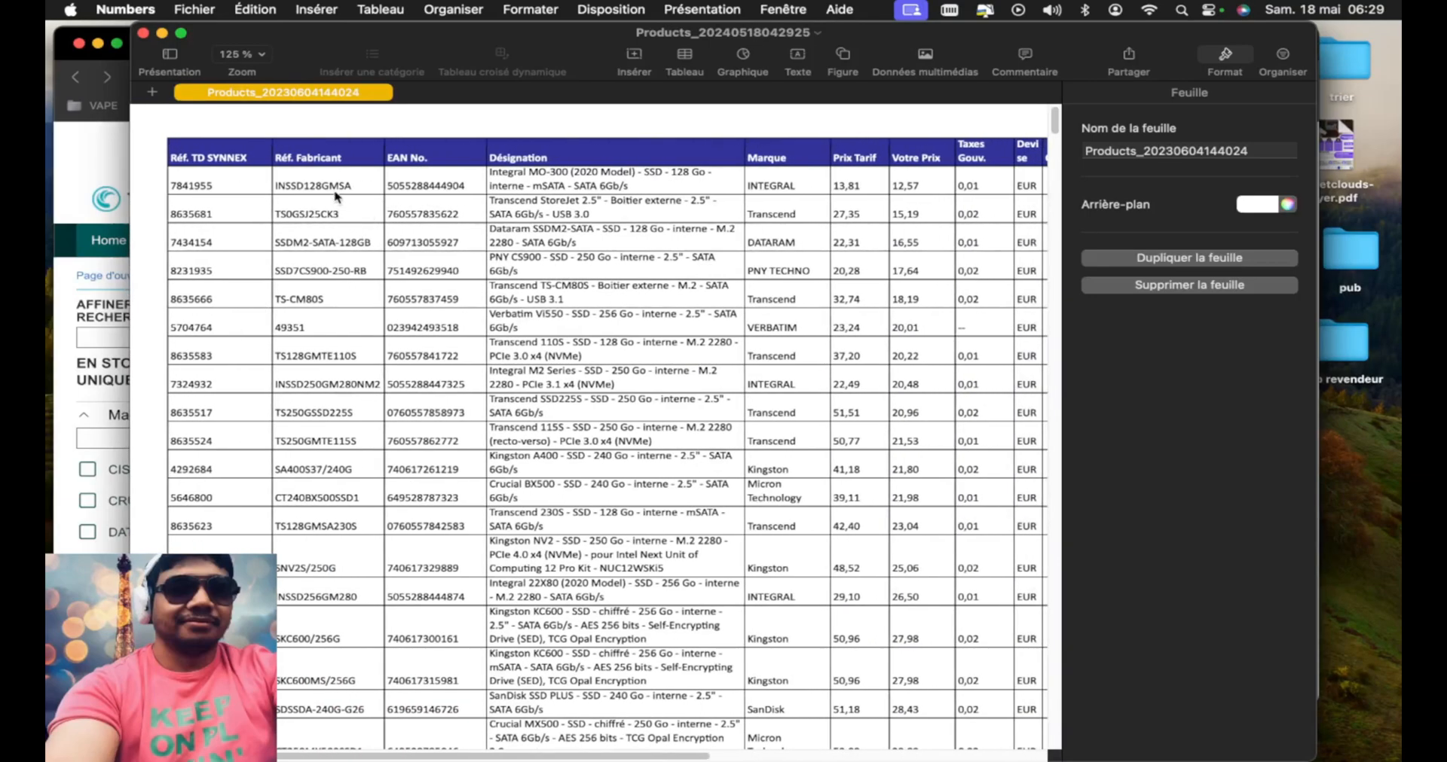
# Enter Simple in the first product's Réf. Fabricant cell and fill it down the column to the last product row
pyautogui.click(328, 185)
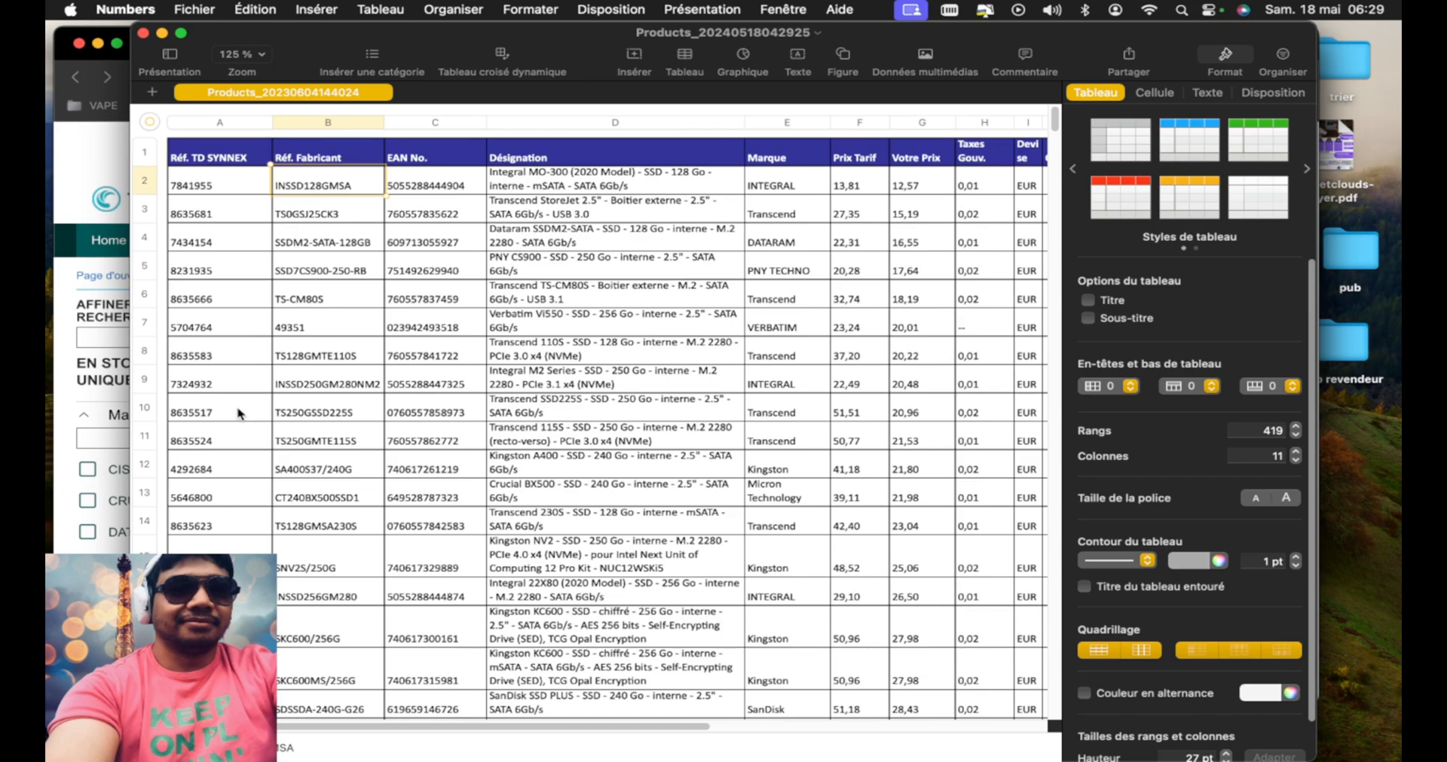
pyautogui.write('Simple')
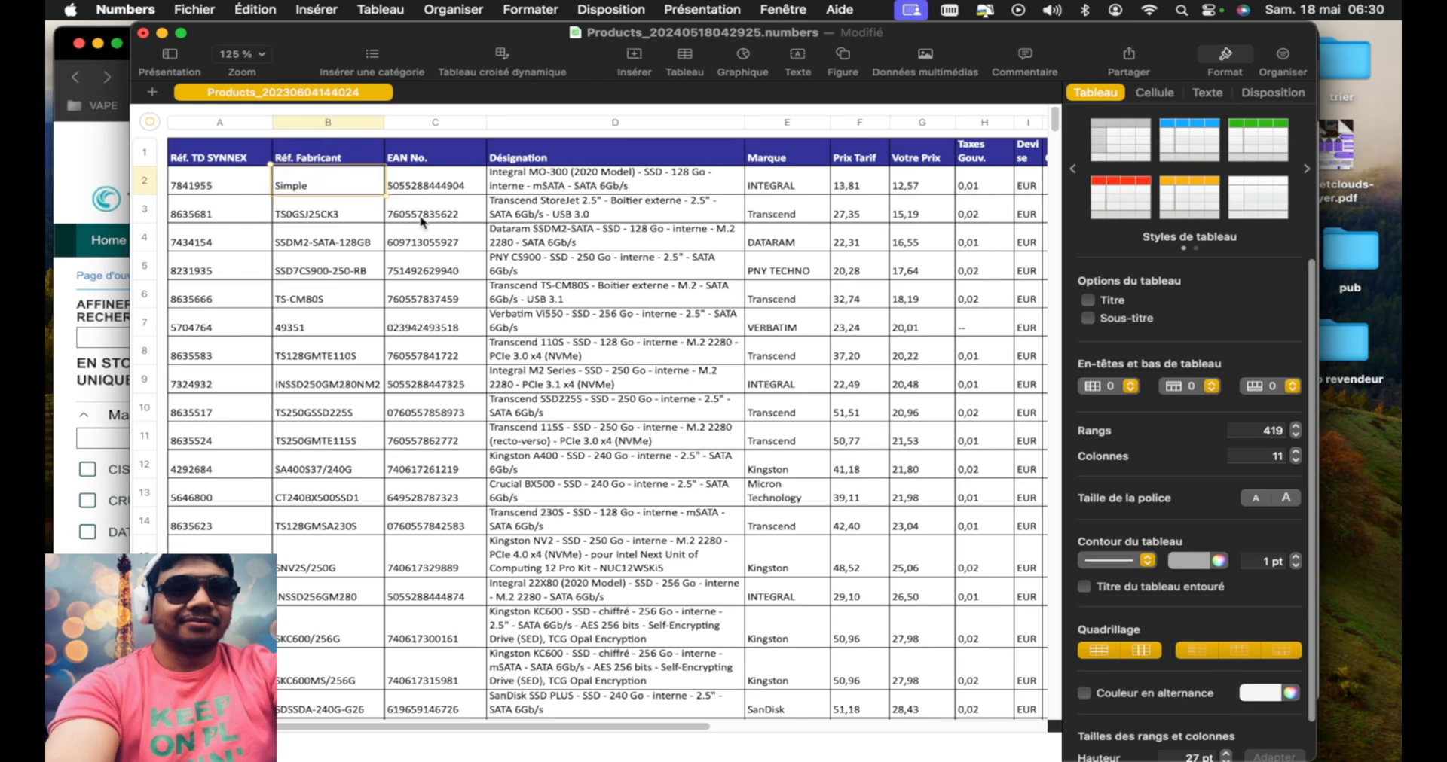
pyautogui.moveTo(331, 198)
pyautogui.mouseDown()
pyautogui.moveTo(339, 754)
pyautogui.moveTo(348, 217)
pyautogui.moveTo(327, 176)
pyautogui.mouseUp()
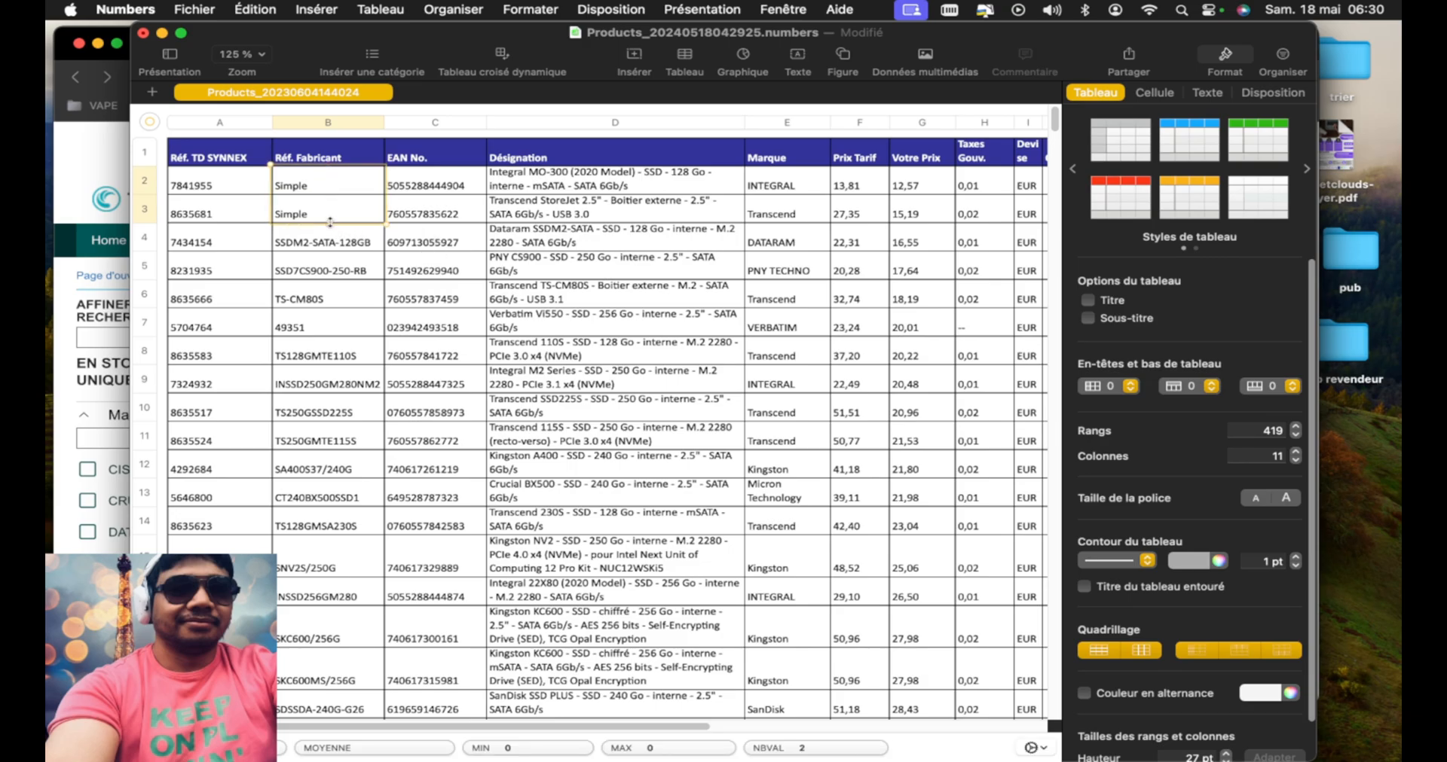
pyautogui.moveTo(328, 222); pyautogui.dragTo(373, 759)
pyautogui.scroll(10, 839, 455)
pyautogui.scroll(20, 839, 454)
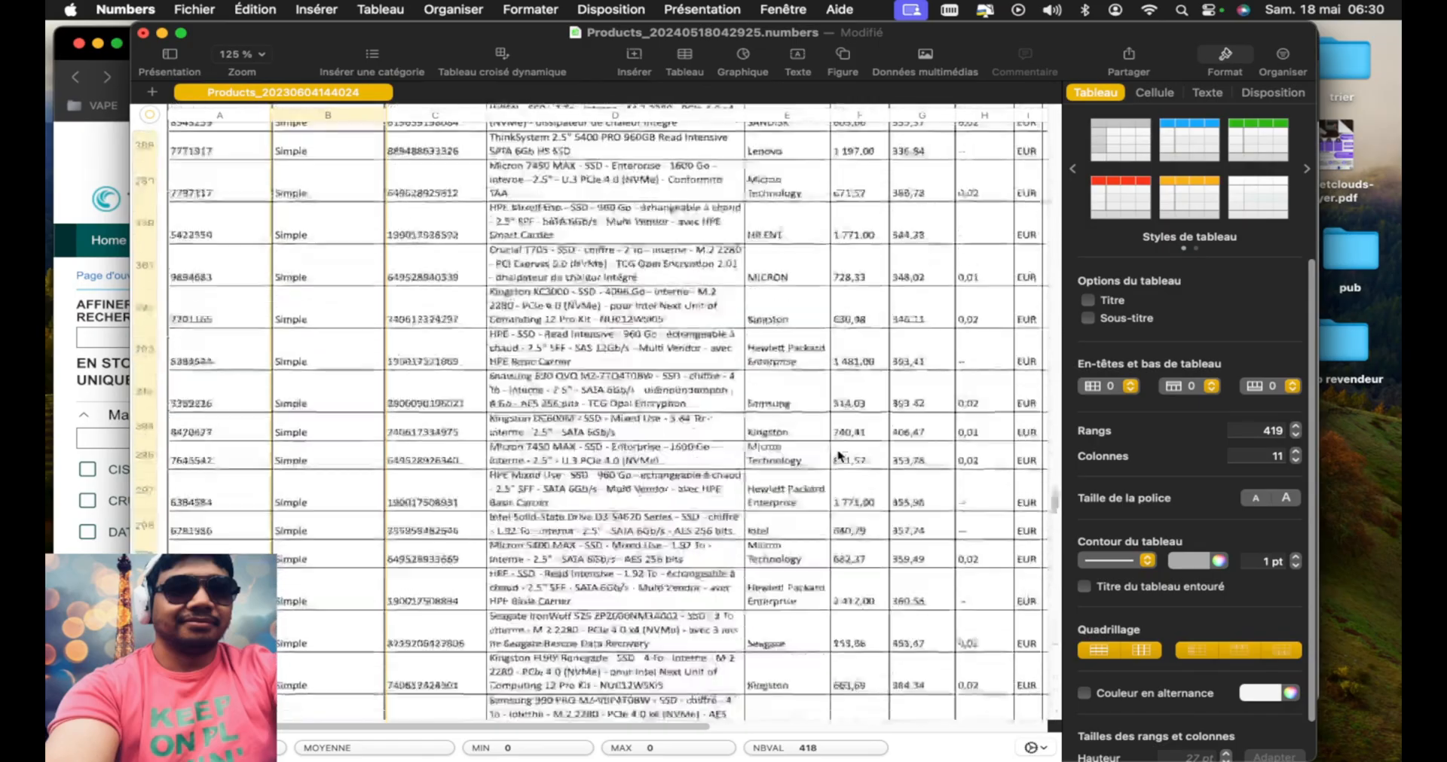
pyautogui.scroll(20, 839, 455)
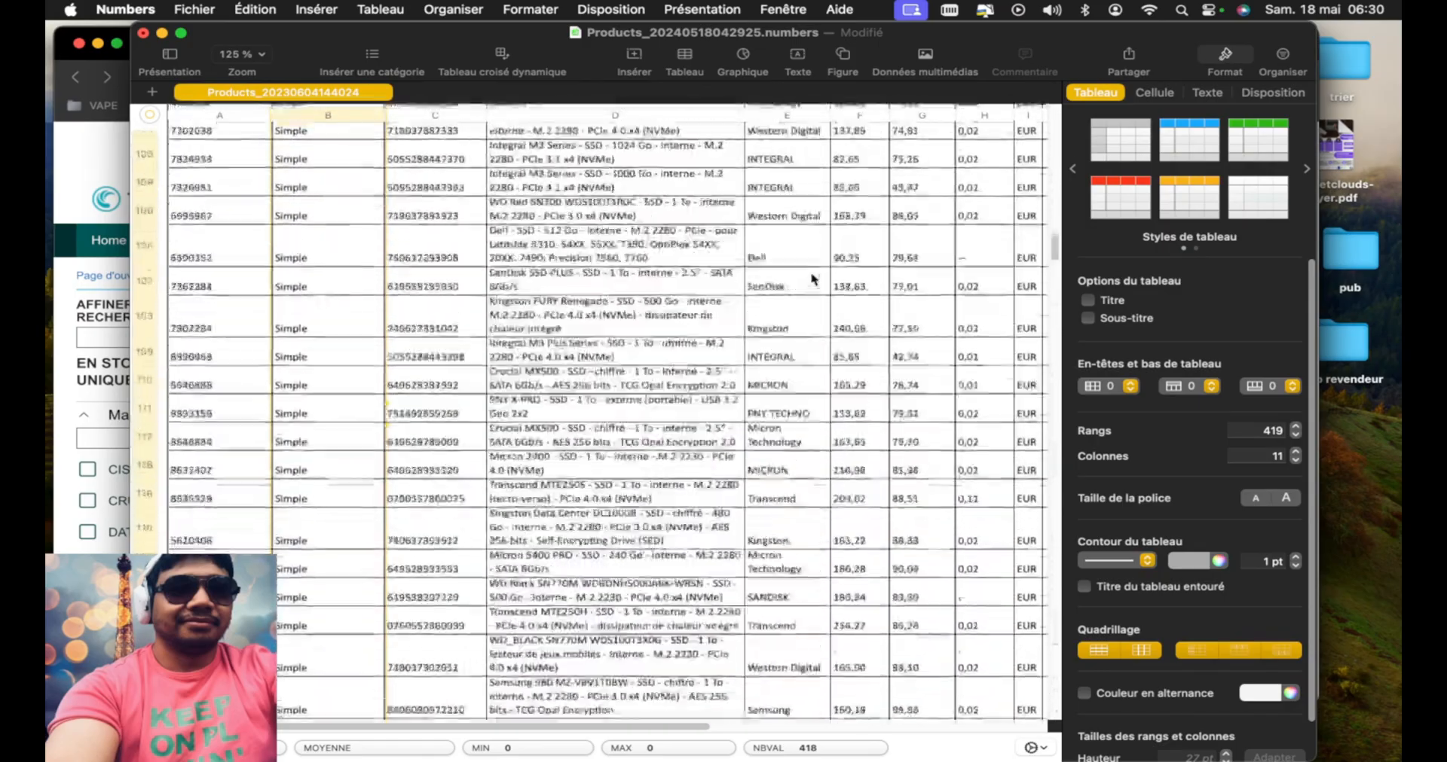
pyautogui.scroll(15, 813, 279)
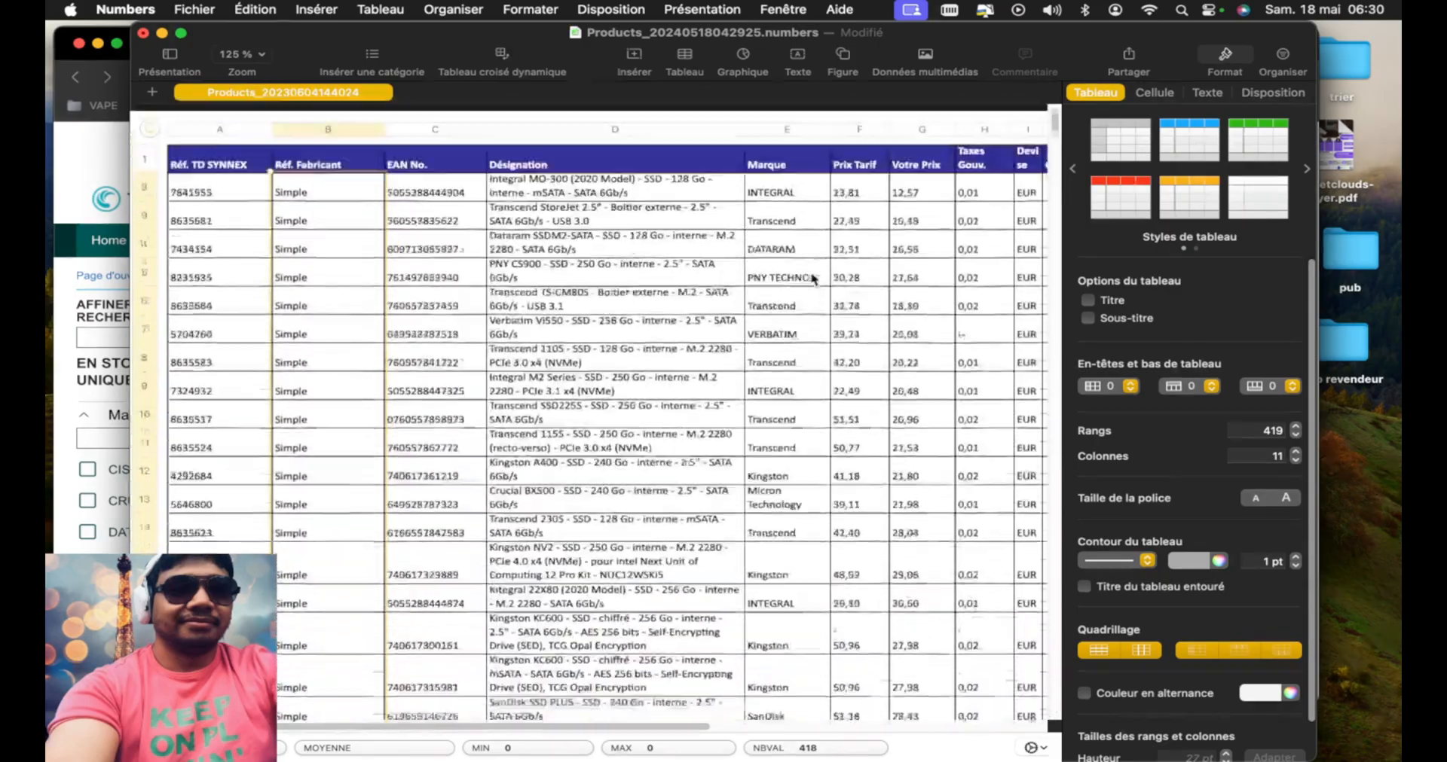
# Rename the (heure) column header to Prix
pyautogui.hscroll(10, 743, 347)
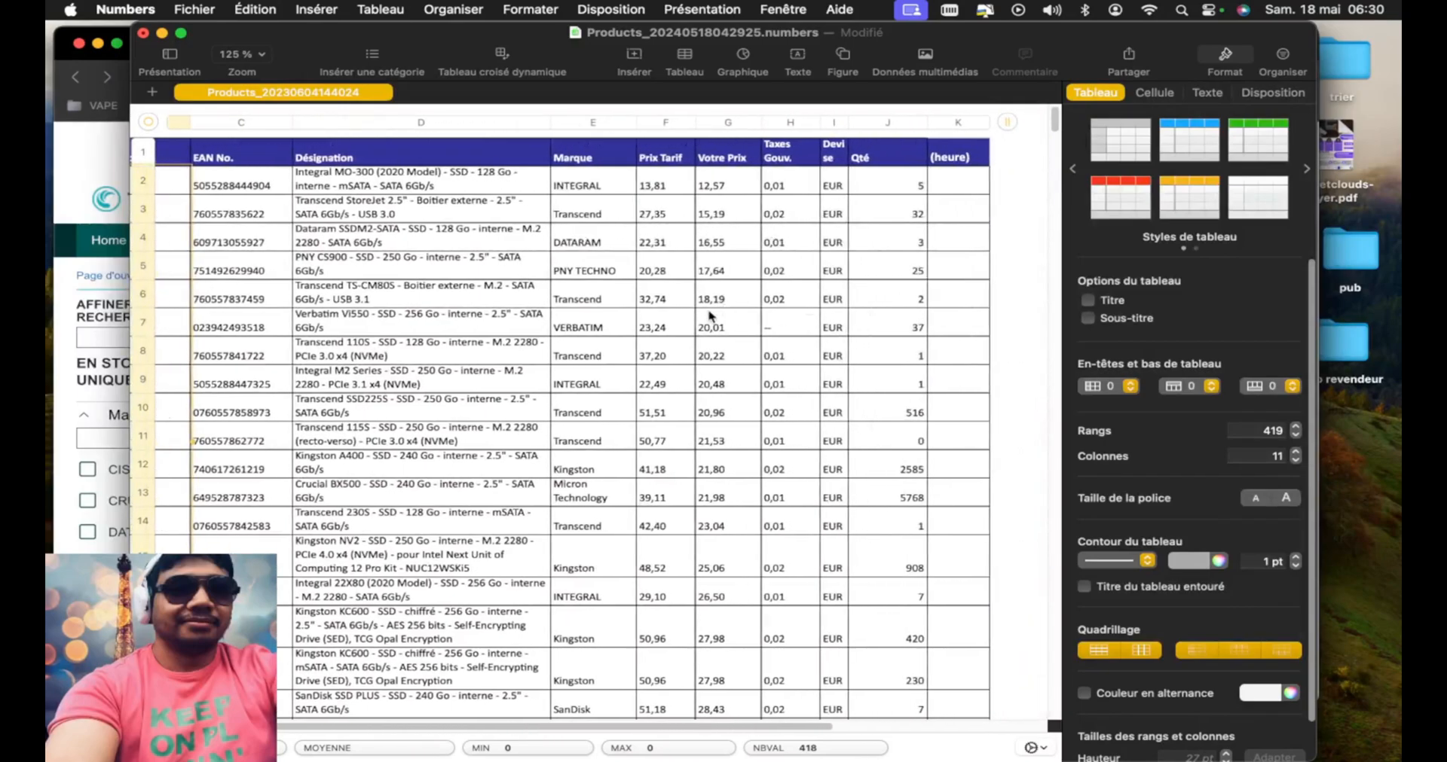
pyautogui.click(806, 156)
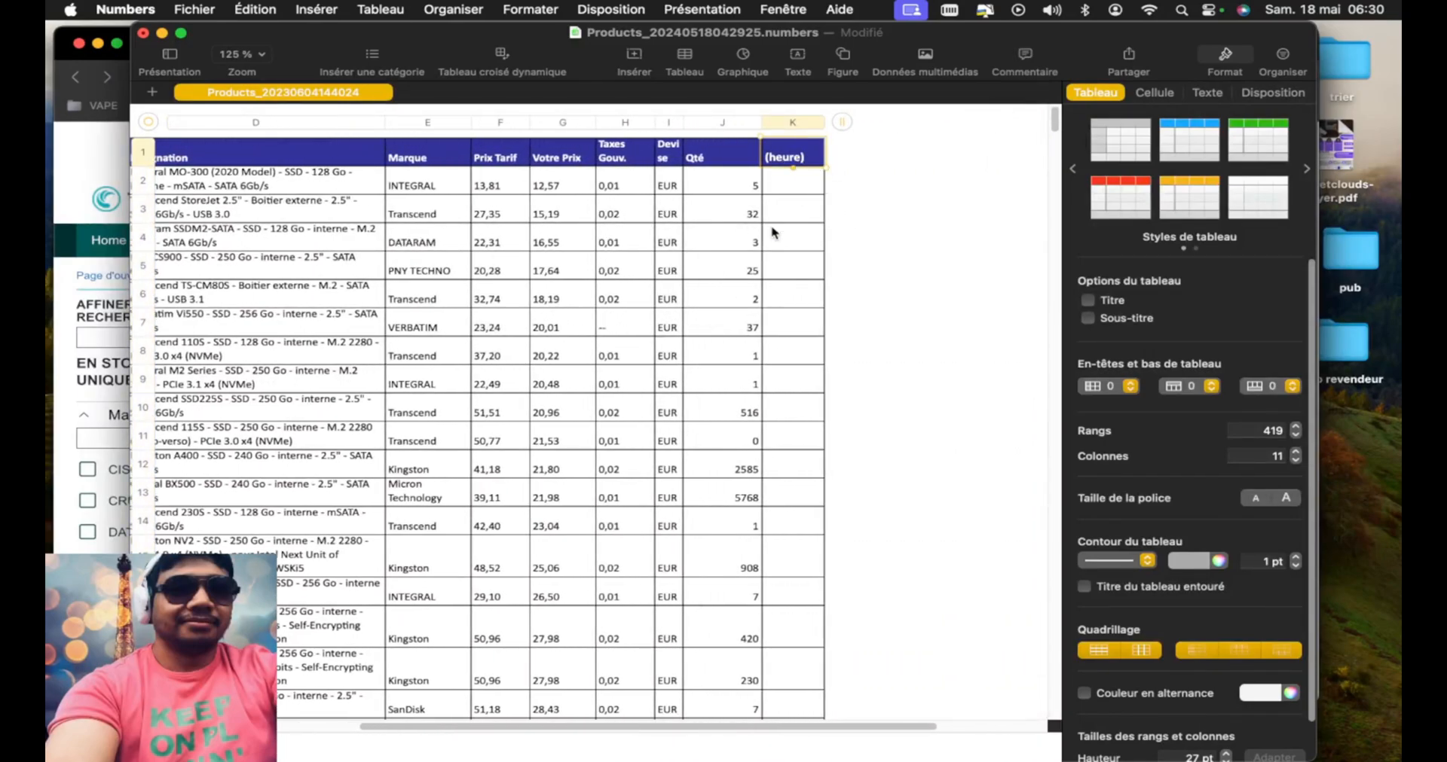
pyautogui.write('Prix')
pyautogui.press('Return')
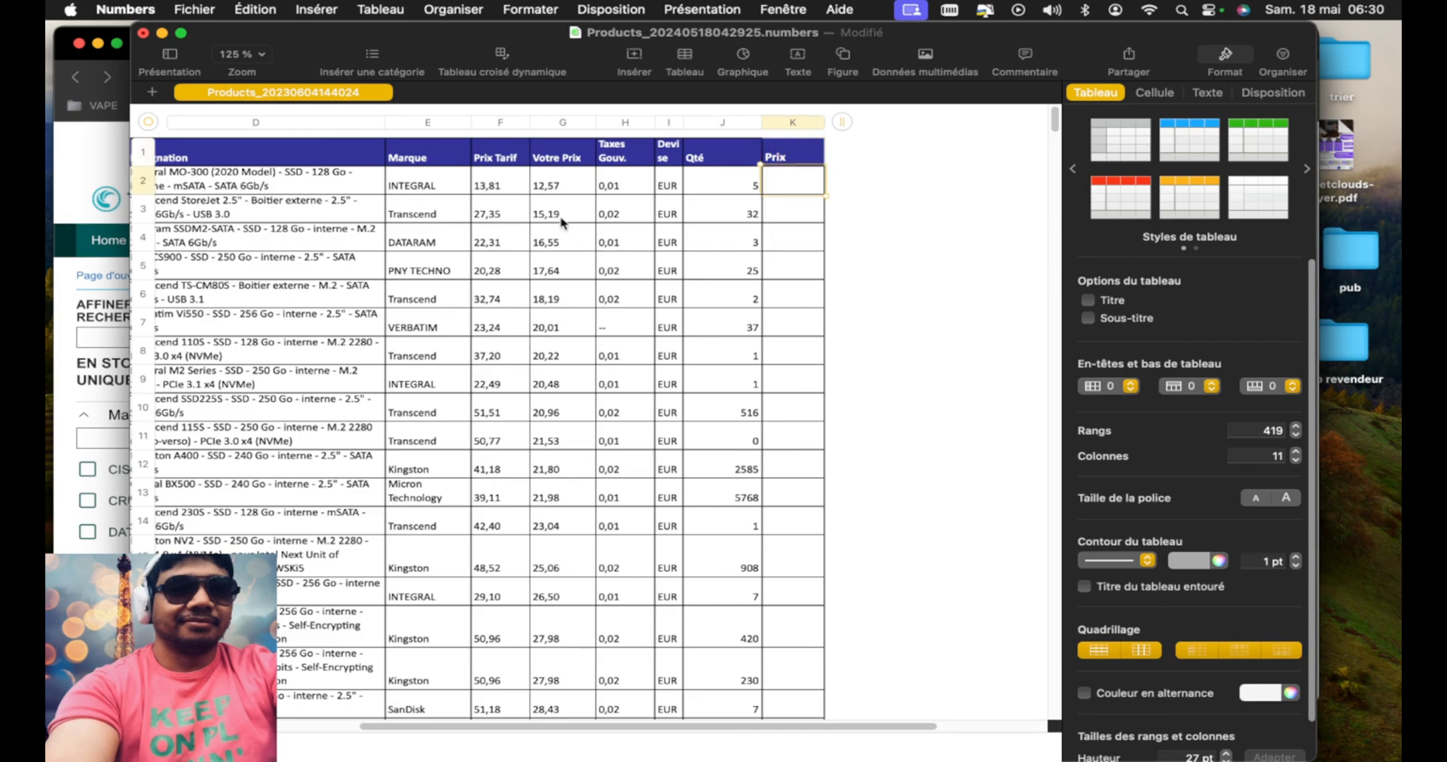
# Widen the Devise column until its header fits on one line, and rename the header to Kg
pyautogui.click(501, 158)
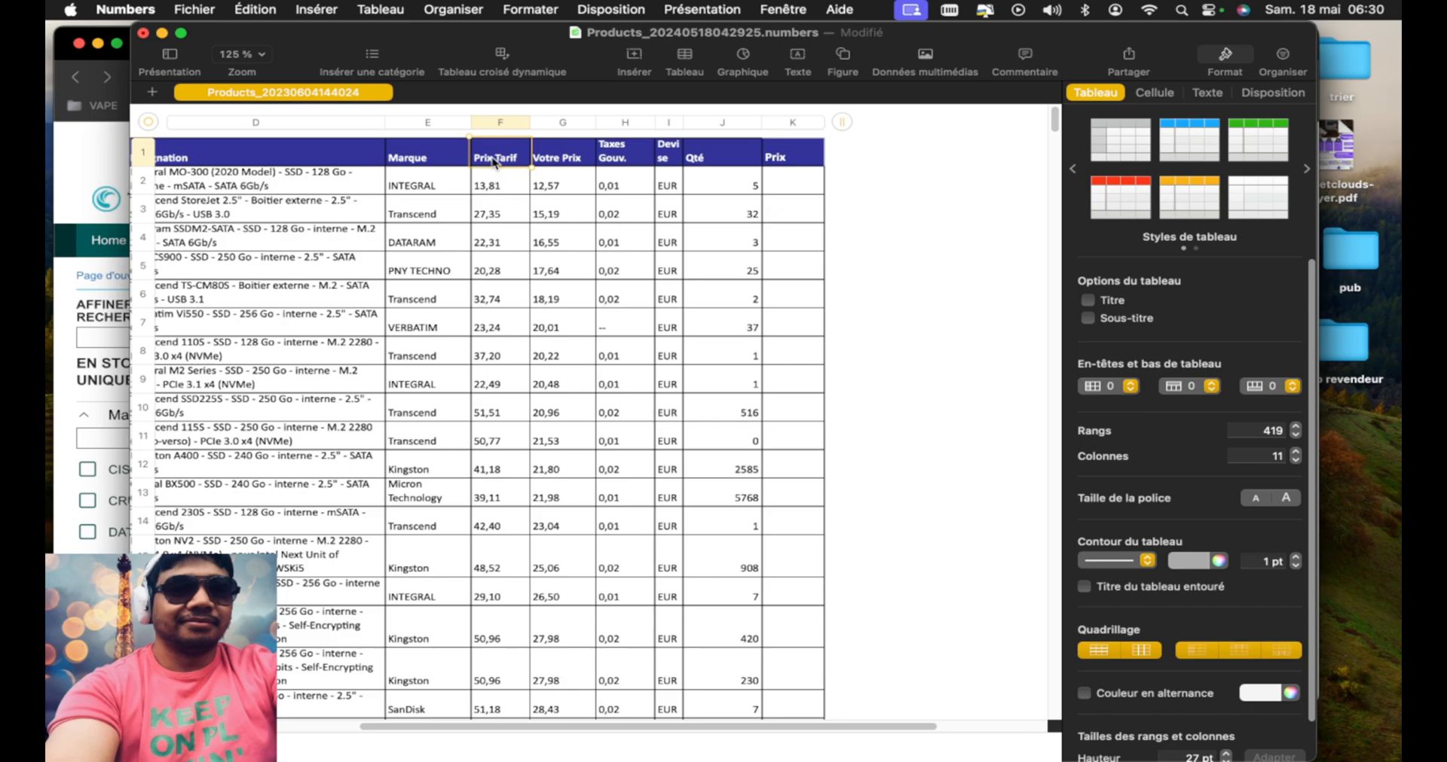
pyautogui.moveTo(501, 194); pyautogui.dragTo(487, 232)
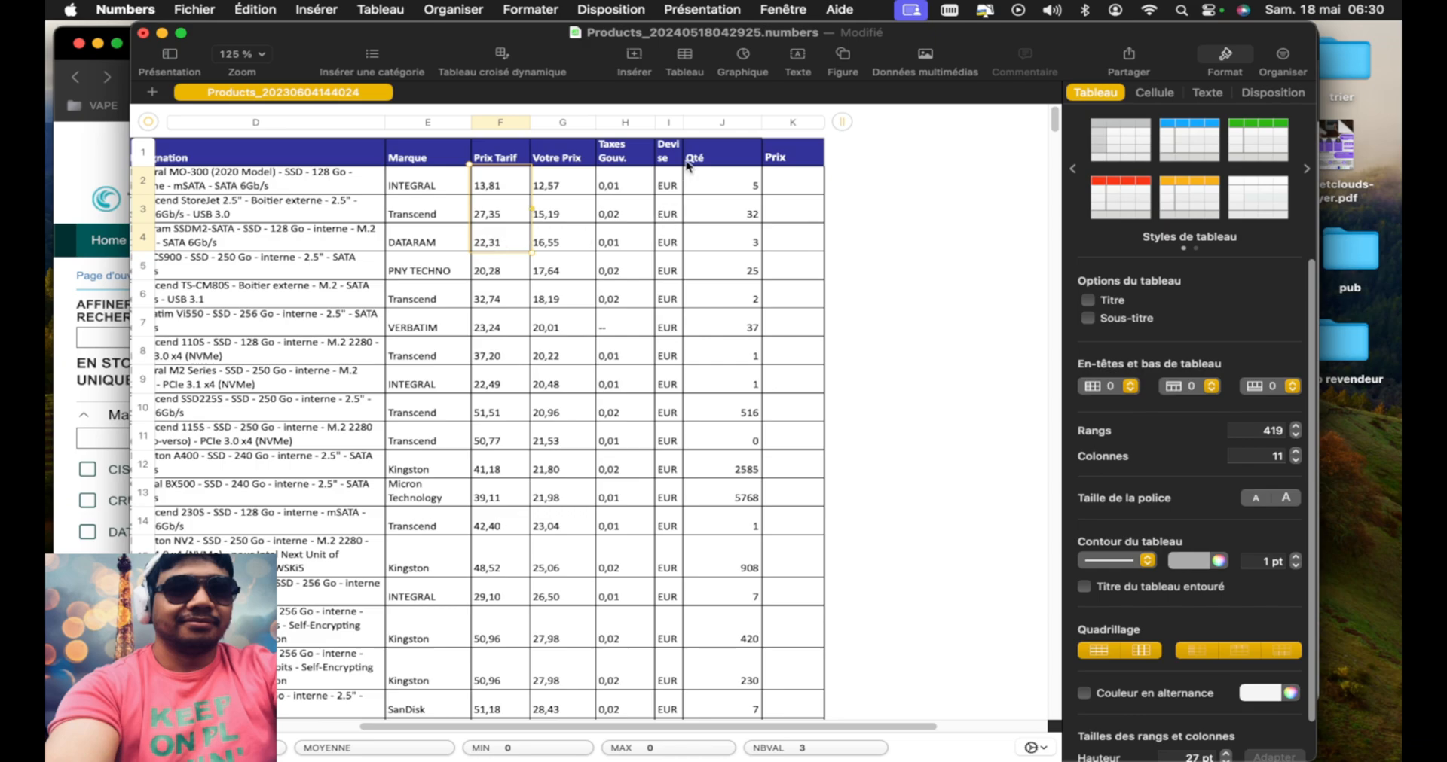
pyautogui.moveTo(683, 124); pyautogui.dragTo(718, 124)
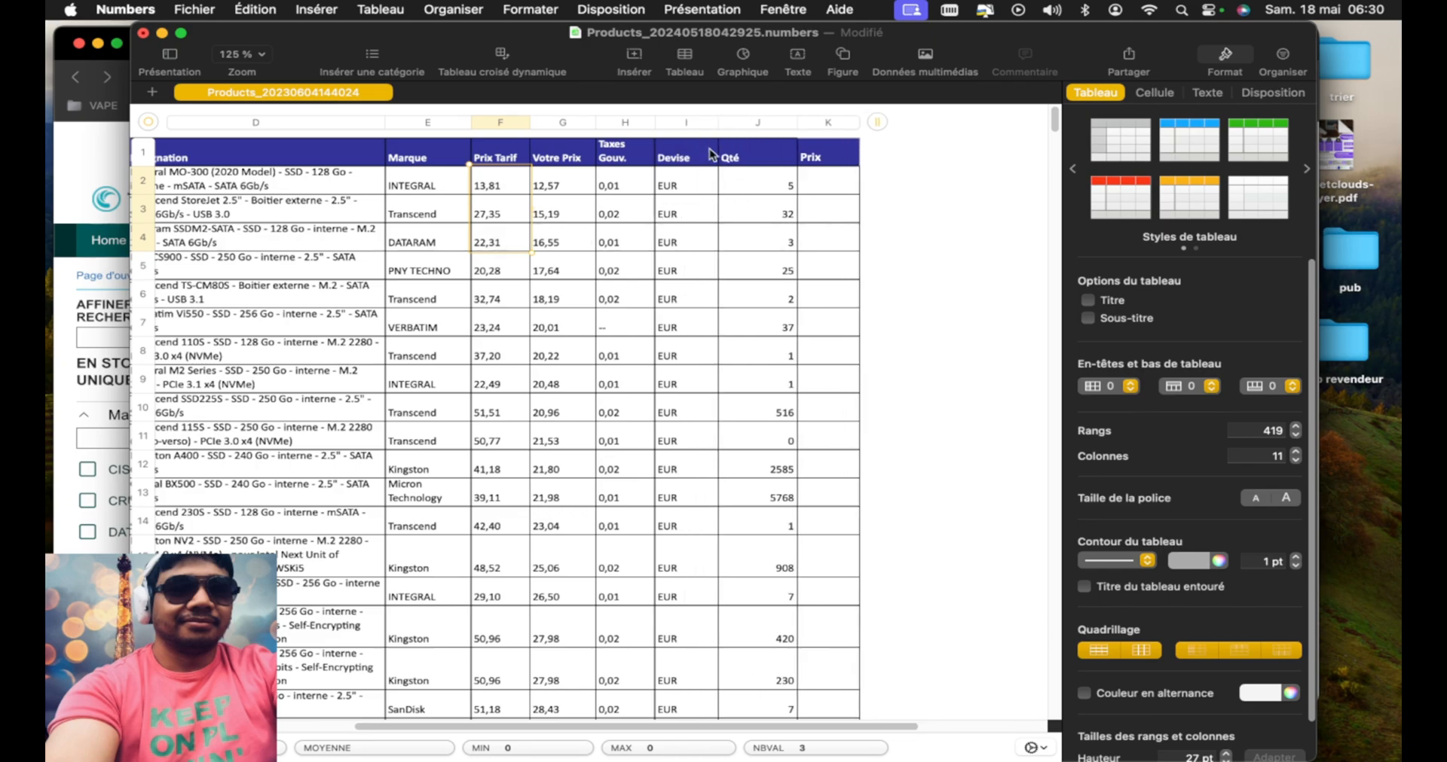
pyautogui.write('Kg')
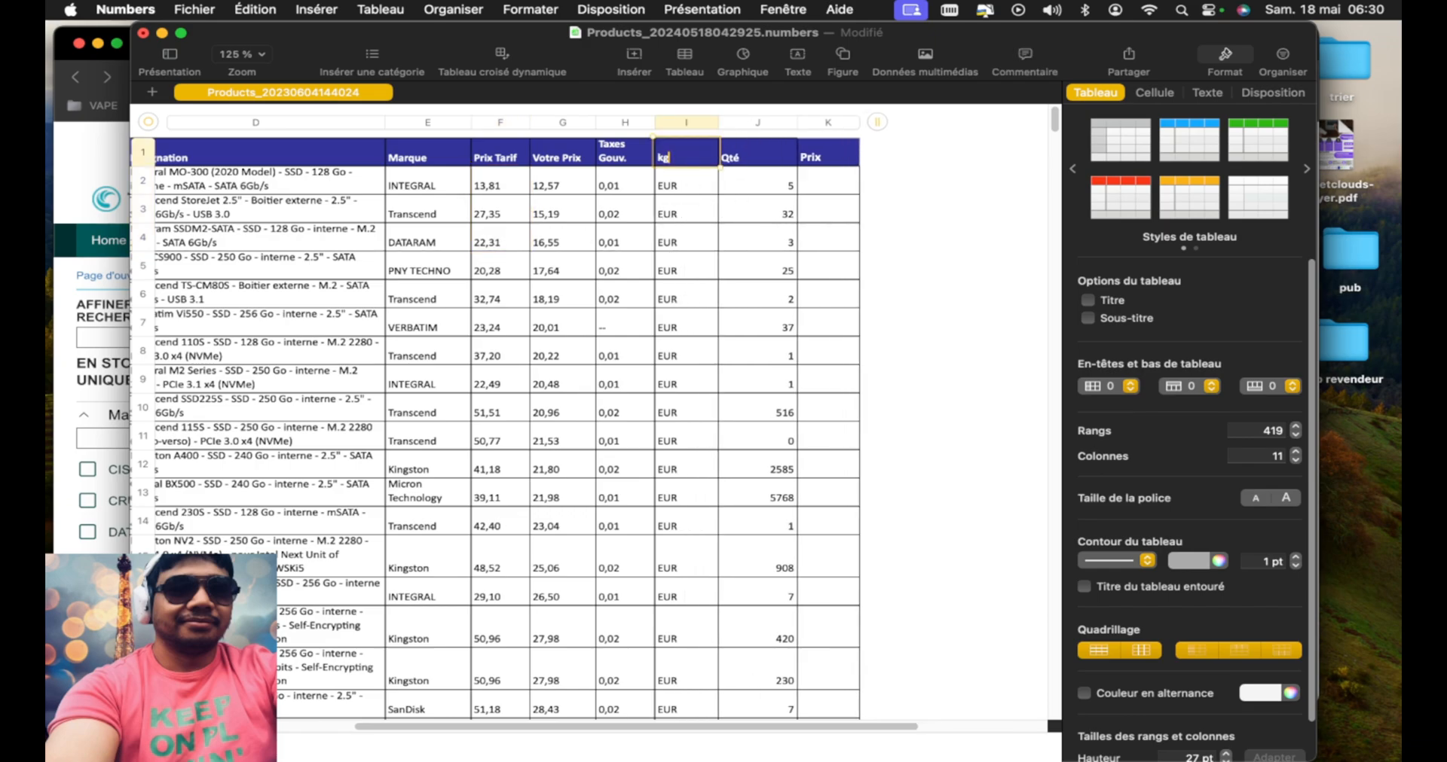
pyautogui.press('Return')
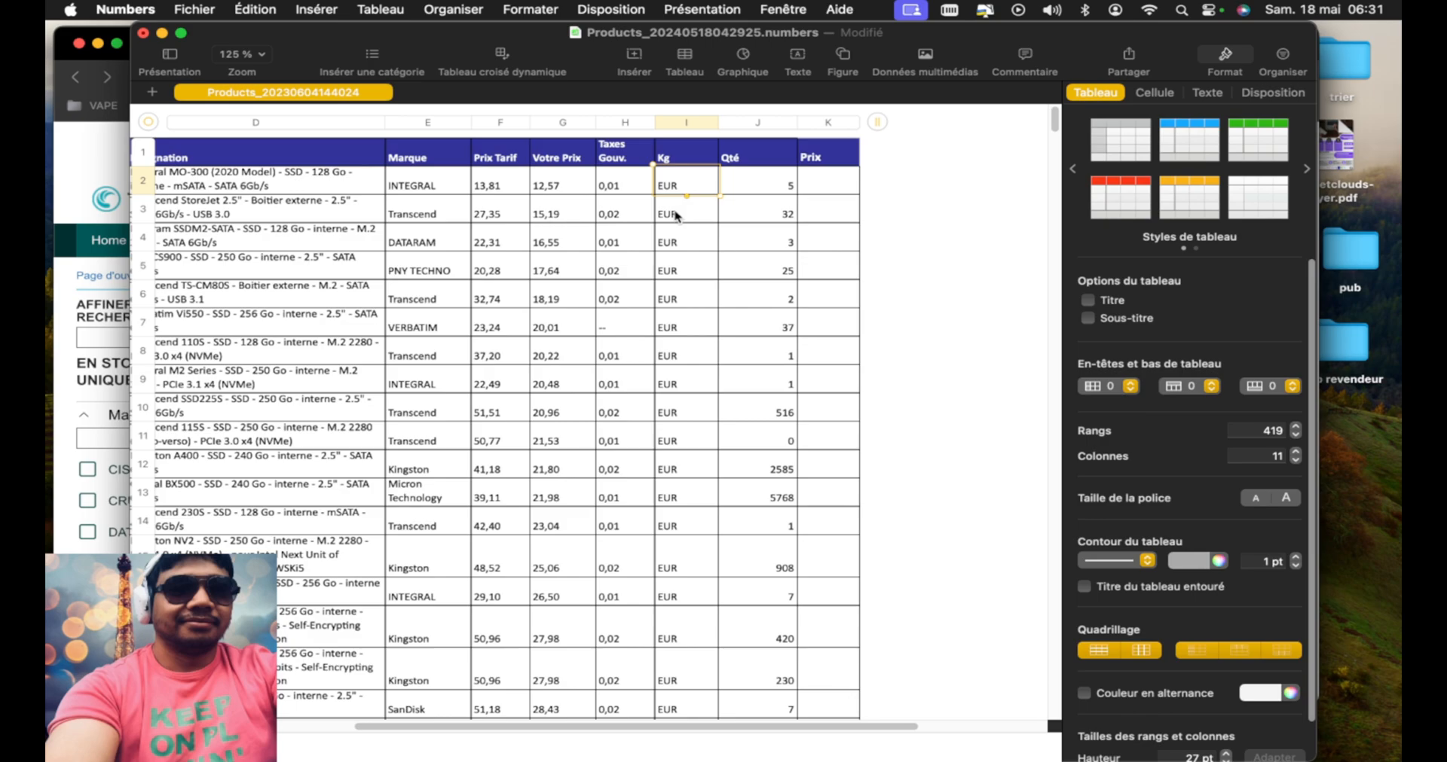
# Clear the EUR entry in the first Kg cell and fill the blank down to the last product row
pyautogui.press('BackSpace')
pyautogui.moveTo(684, 195); pyautogui.dragTo(698, 760)
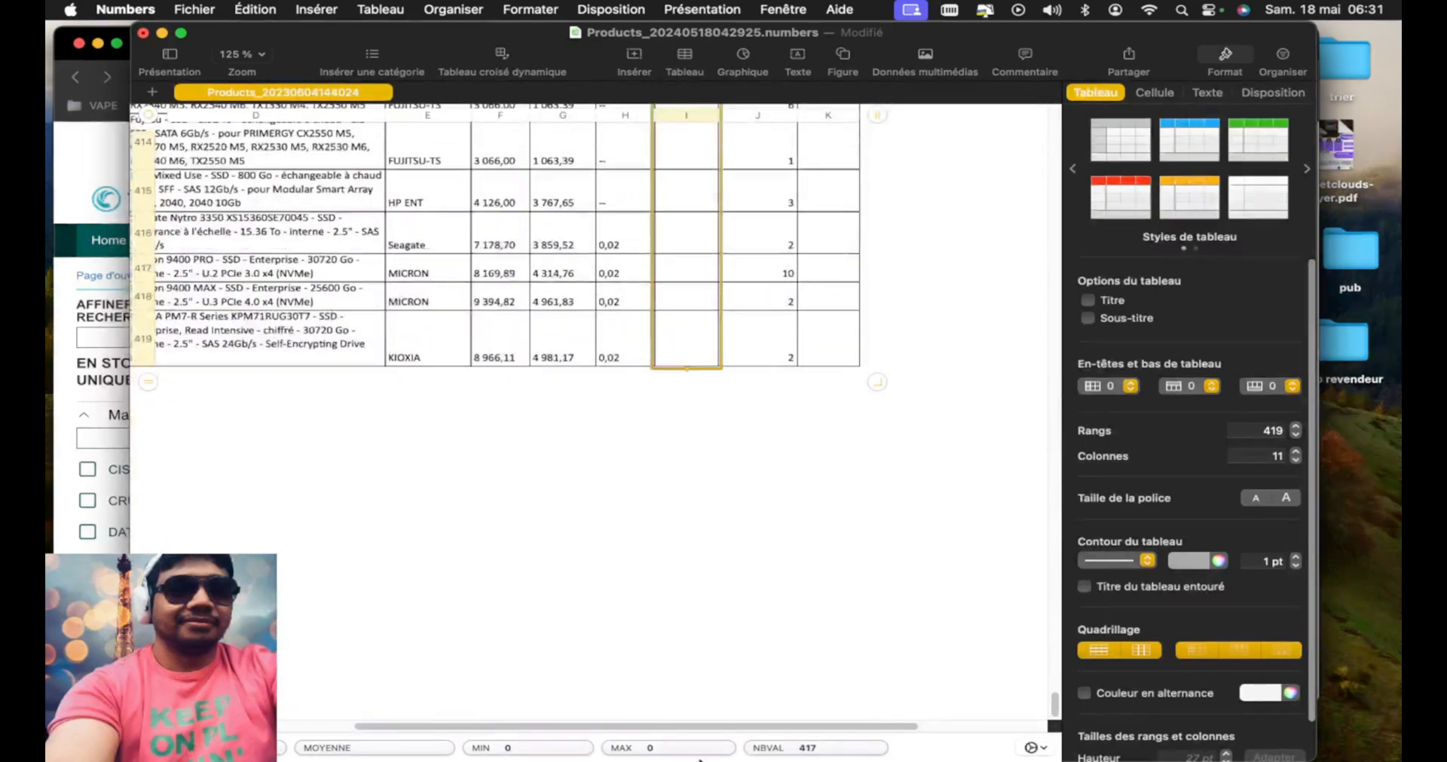
pyautogui.scroll(20, 575, 426)
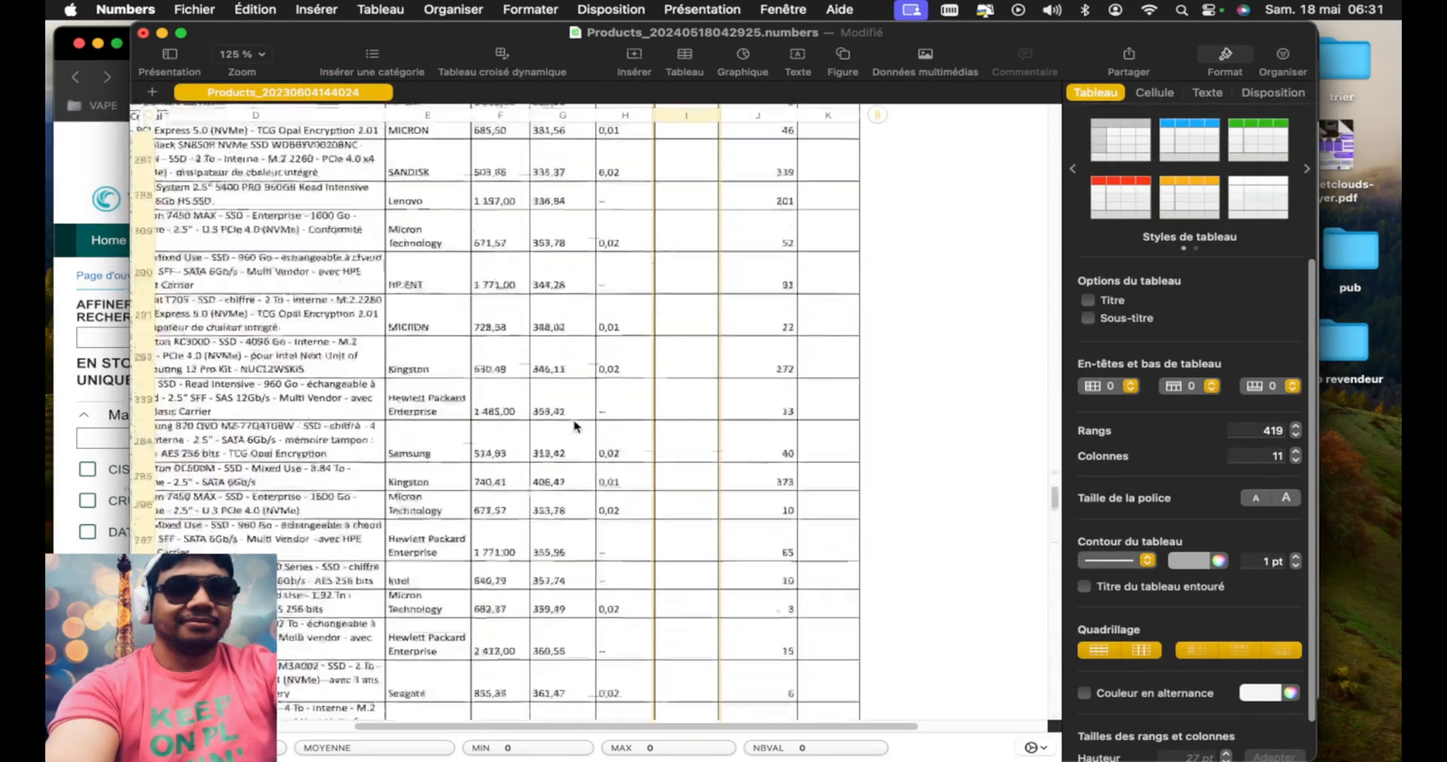
pyautogui.scroll(20, 575, 426)
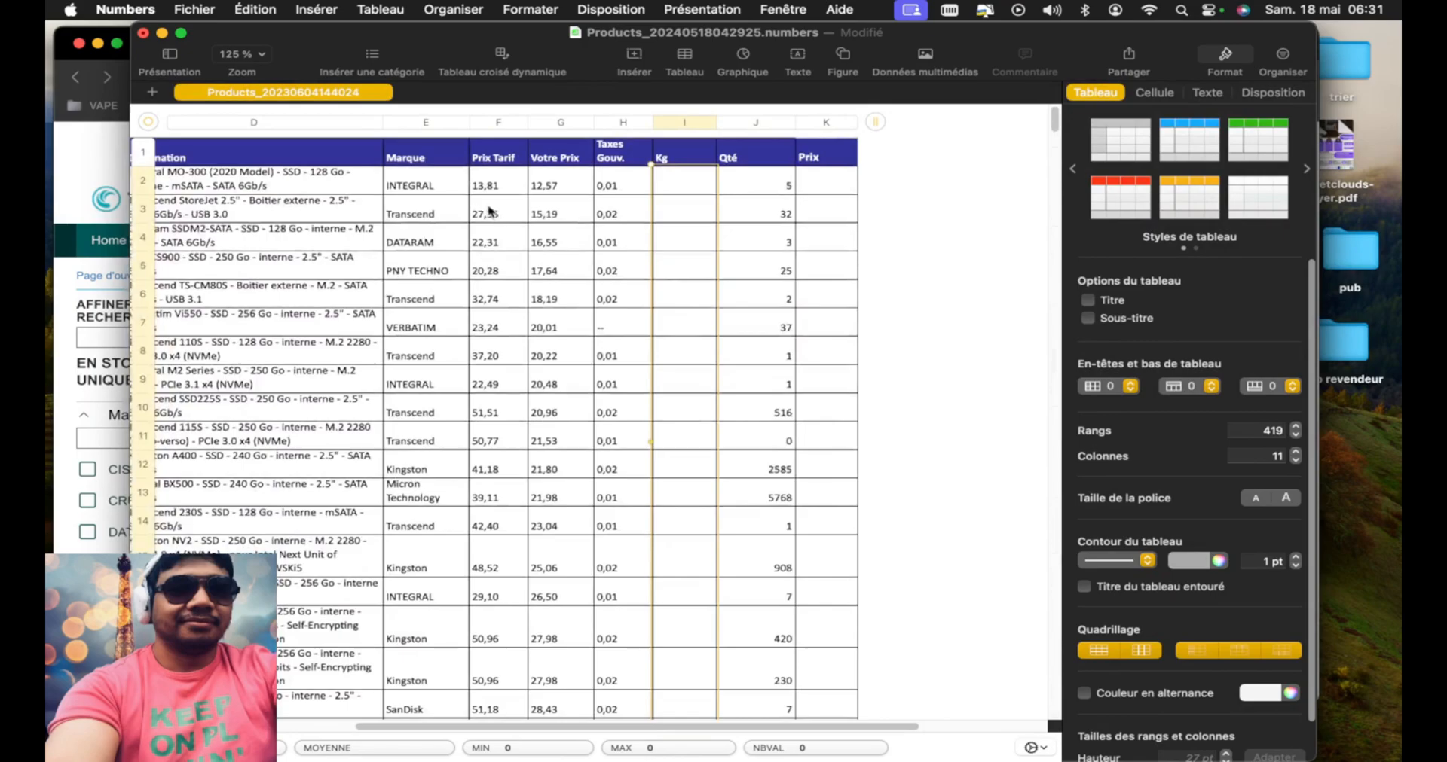
# Rename the Prix Tarif header to Images and empty all the price cells beneath it
pyautogui.click(495, 164)
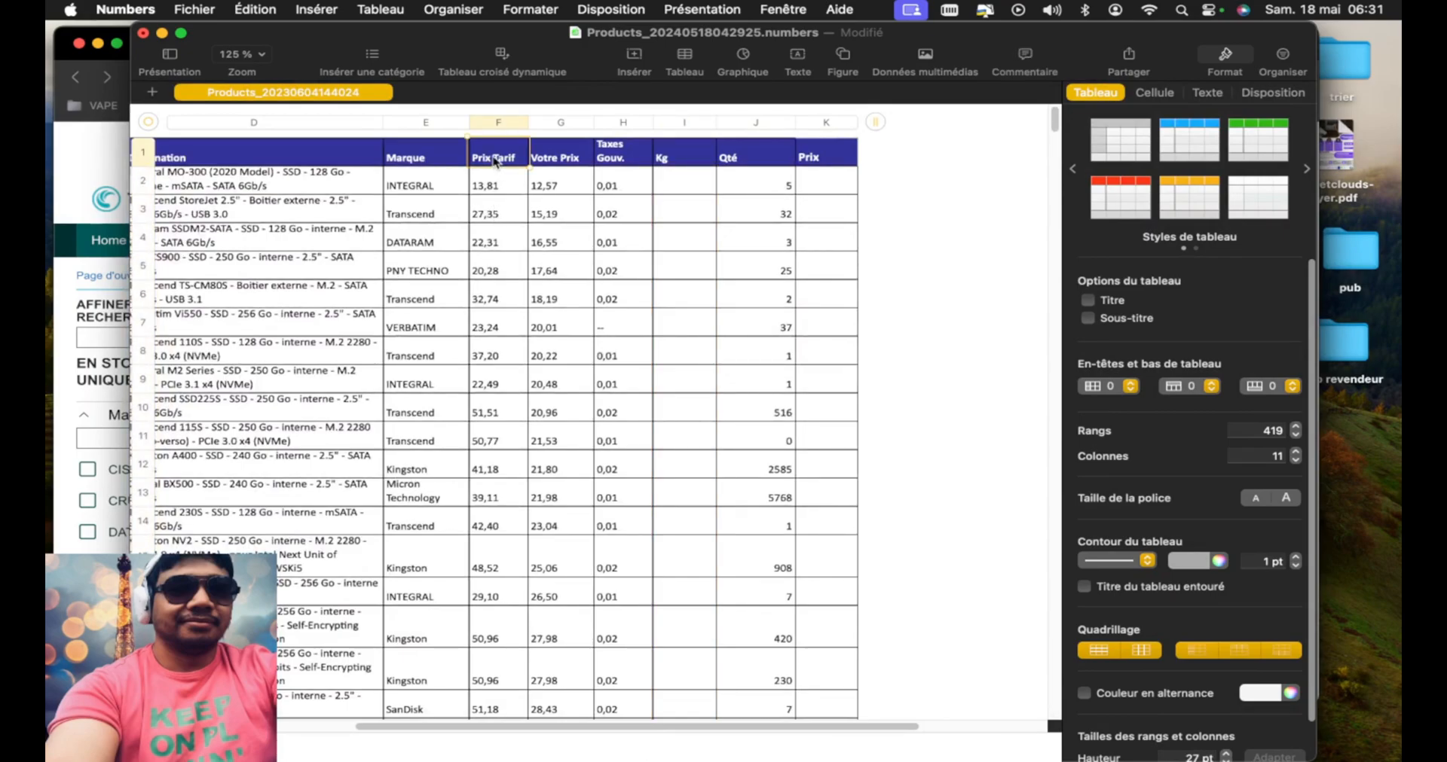
pyautogui.write('images')
pyautogui.press('Return')
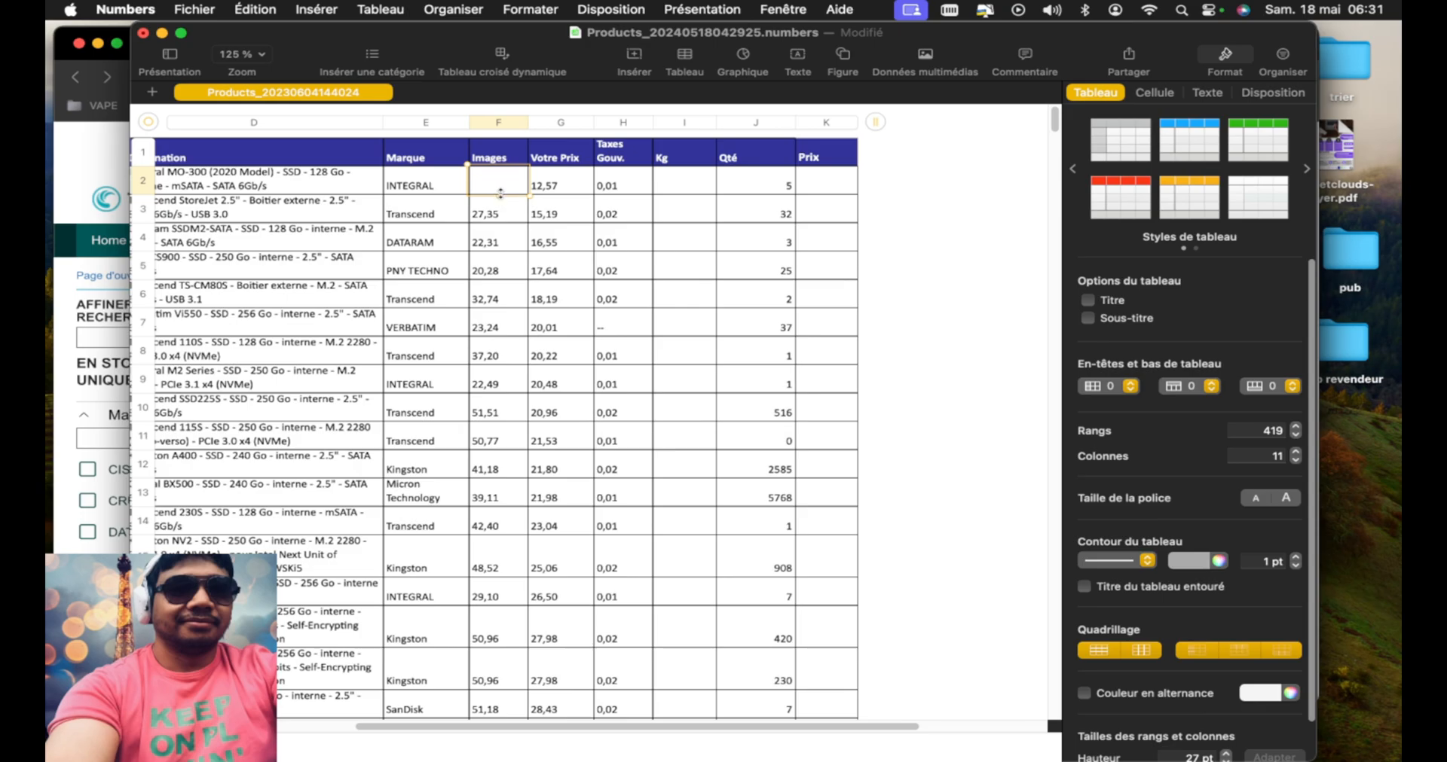
pyautogui.moveTo(499, 195); pyautogui.dragTo(499, 716)
pyautogui.scroll(10, 595, 453)
pyautogui.scroll(20, 595, 452)
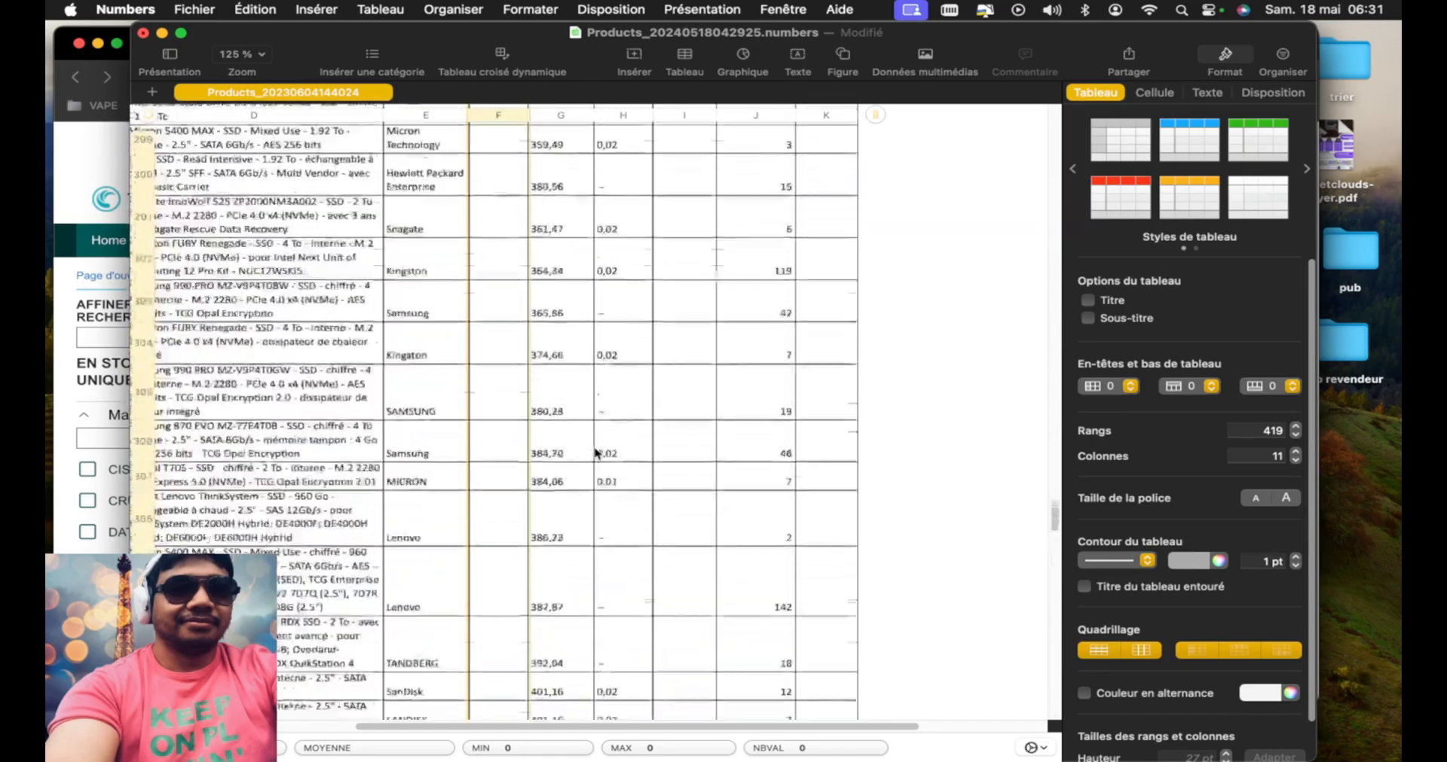
# Move the Images column between EAN No. and Désignation, and the Qté column directly before Kg
pyautogui.hscroll(-4, 268, 474)
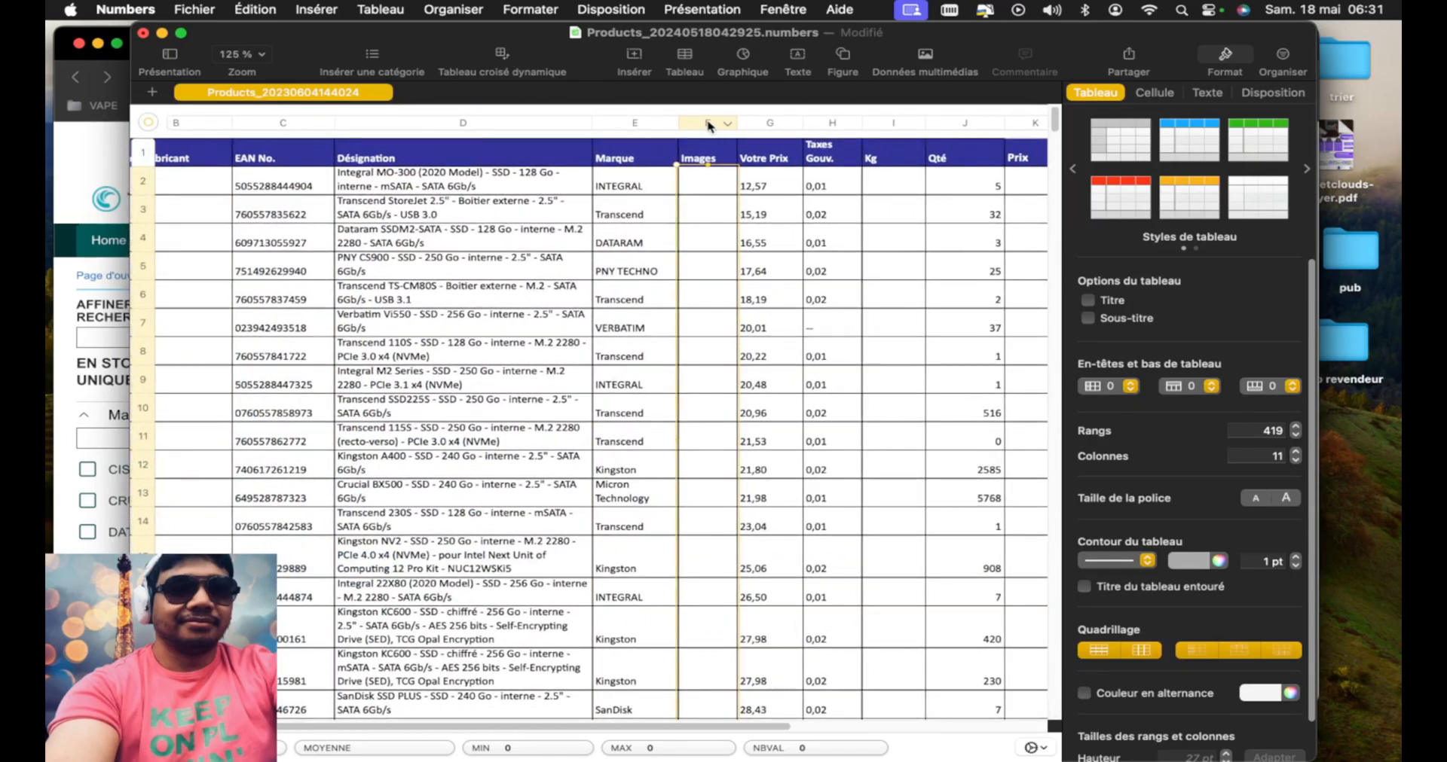
pyautogui.moveTo(708, 126); pyautogui.dragTo(388, 143)
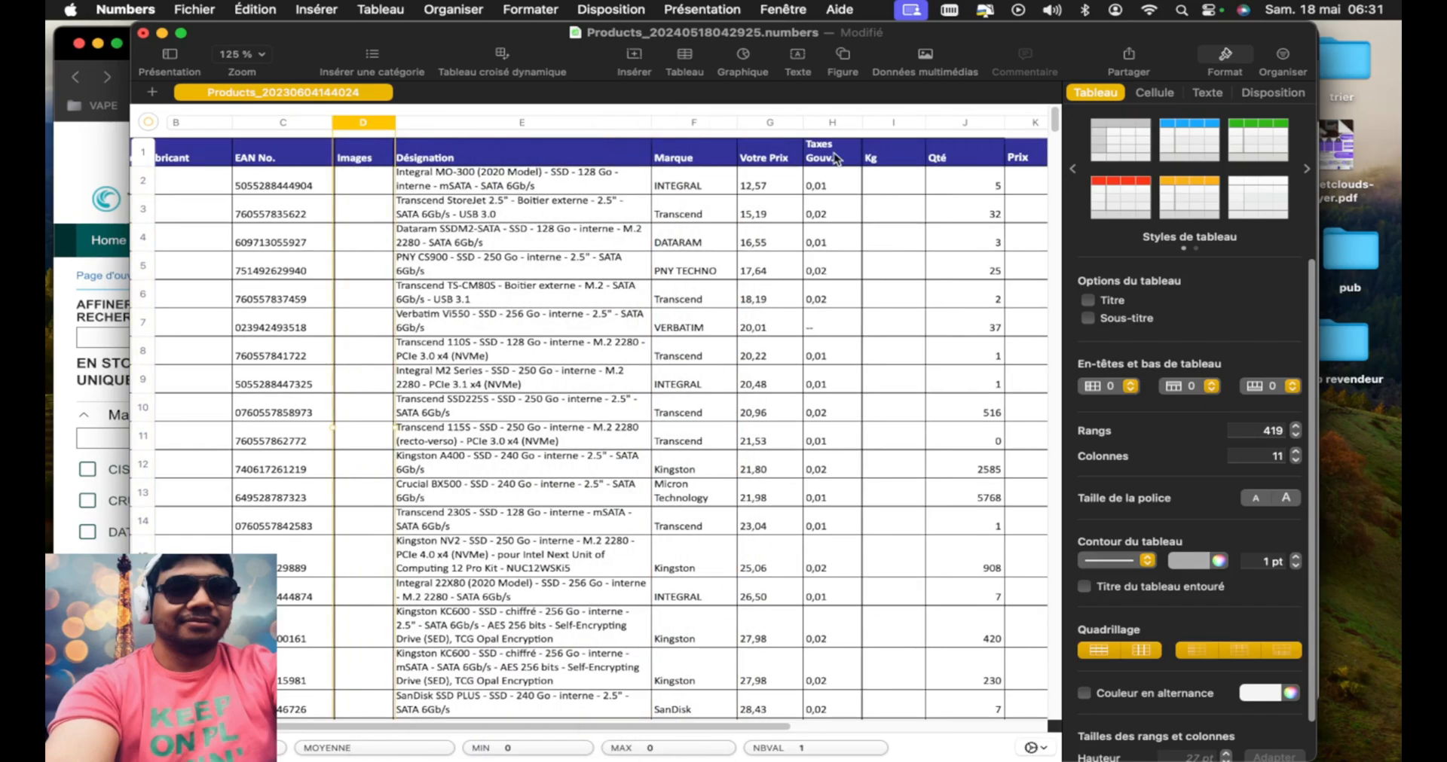
pyautogui.hscroll(5, 857, 215)
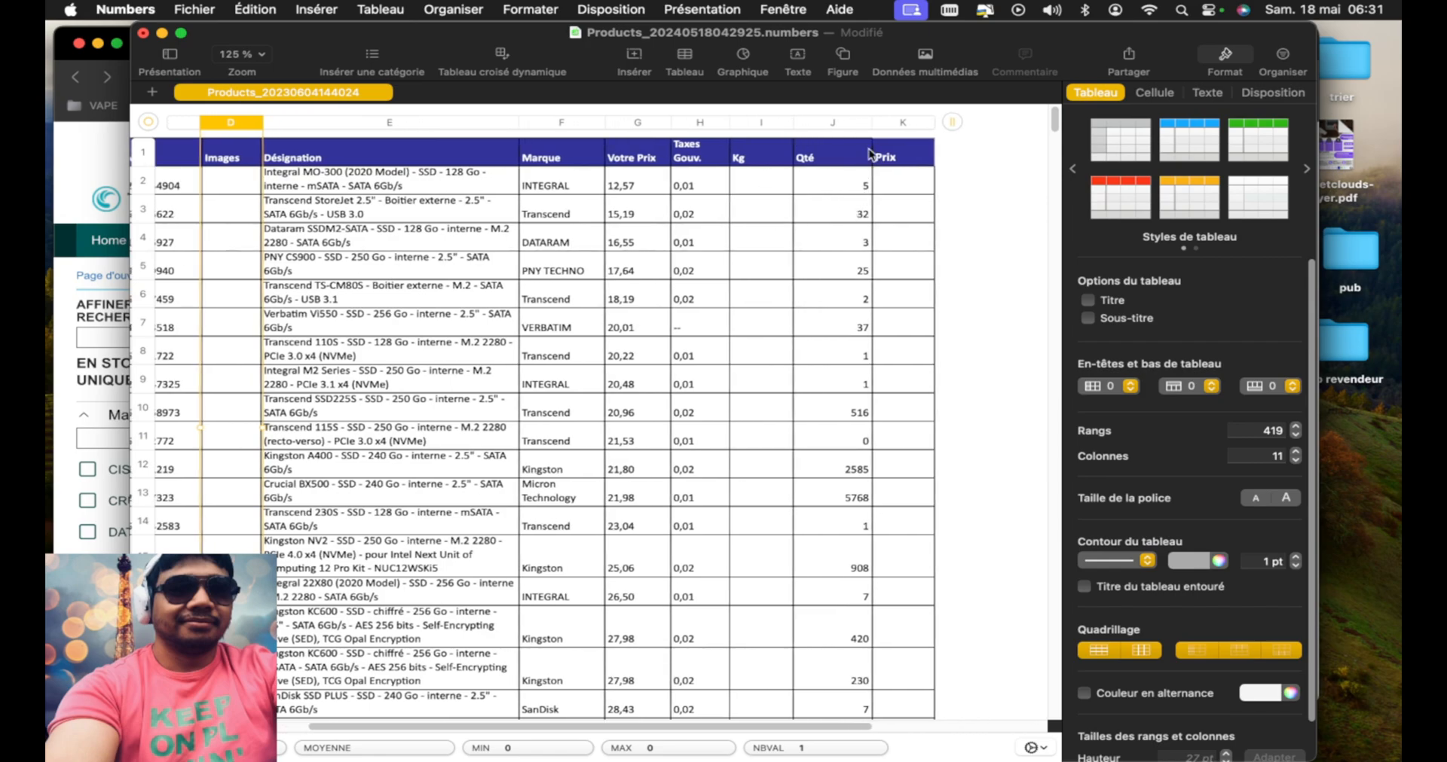
pyautogui.click(834, 125)
pyautogui.moveTo(834, 126); pyautogui.dragTo(765, 128)
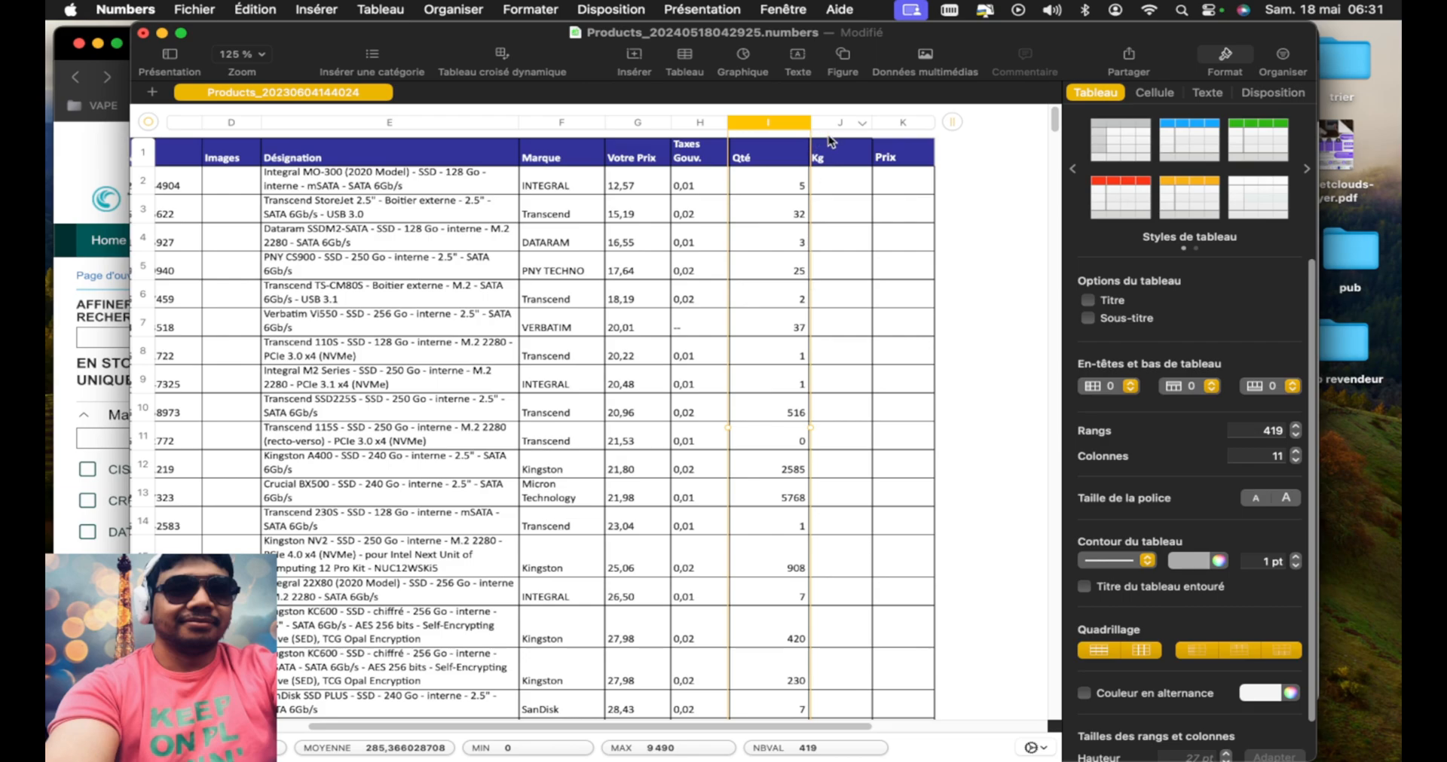
# Move the Taxes Gouv. column after Prix as the last column, and select the Votre Prix column
pyautogui.hscroll(2, 848, 256)
pyautogui.moveTo(676, 126); pyautogui.dragTo(838, 121)
pyautogui.click(620, 123)
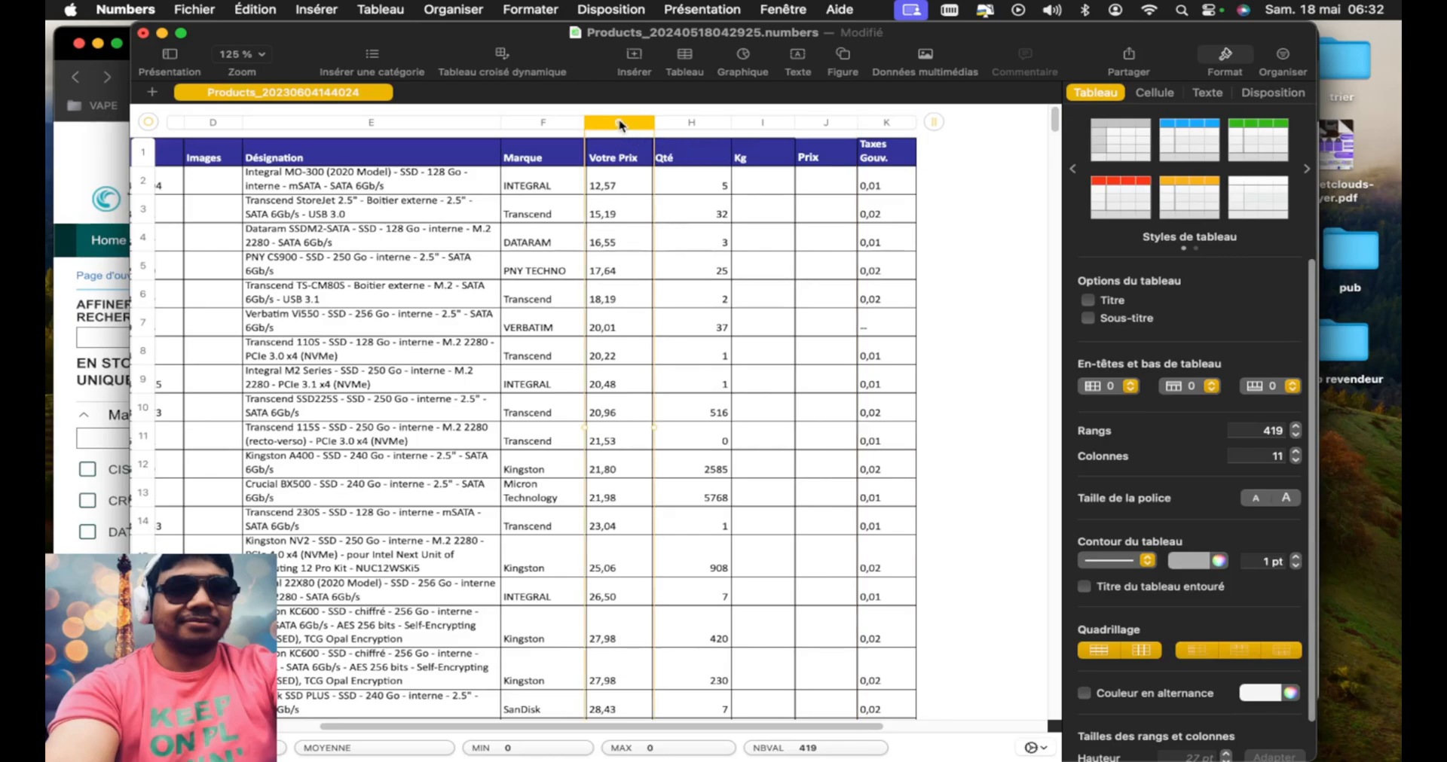
# Move the Votre Prix column between Prix and Taxes Gouv., and start a formula in the first product's Prix cell
pyautogui.moveTo(620, 124); pyautogui.dragTo(773, 128)
pyautogui.click(769, 181)
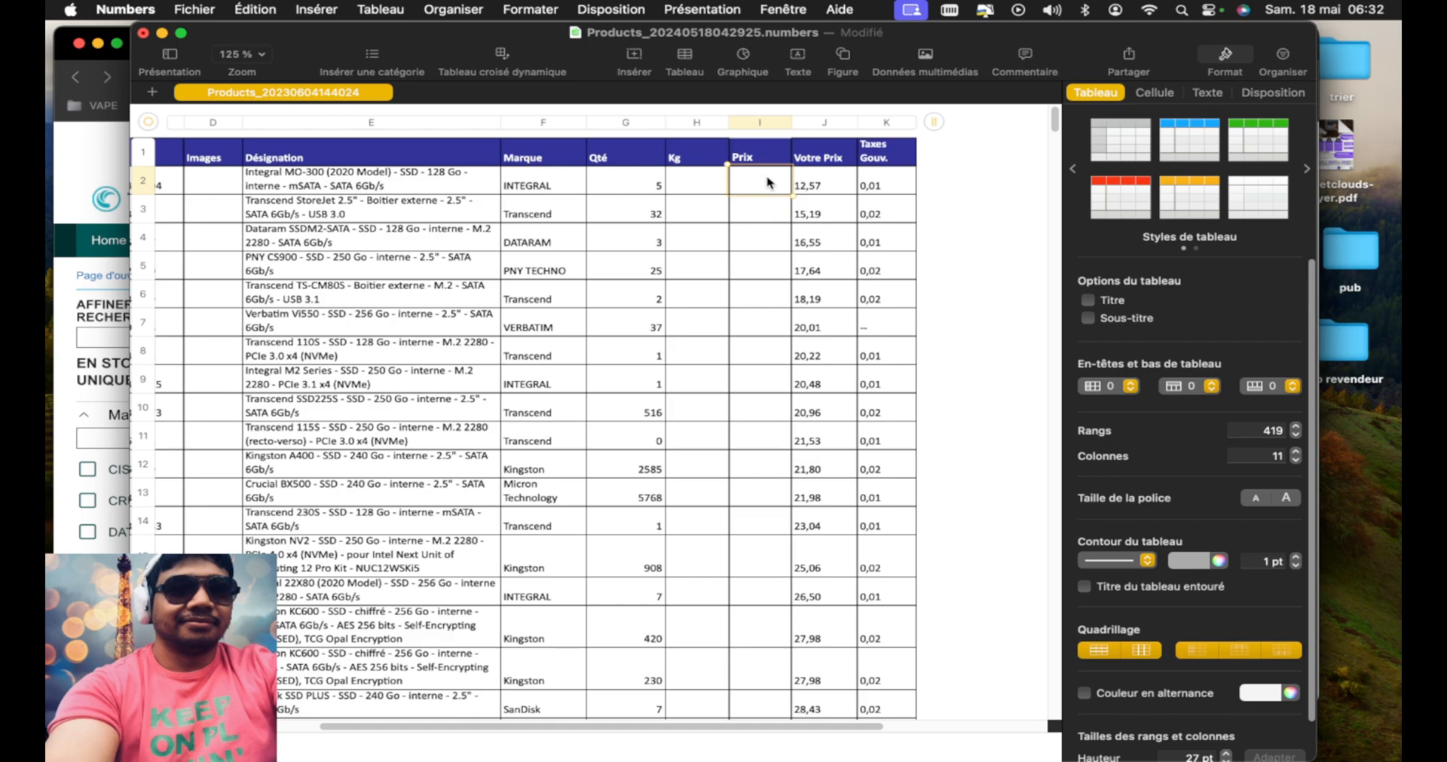
pyautogui.write('=')
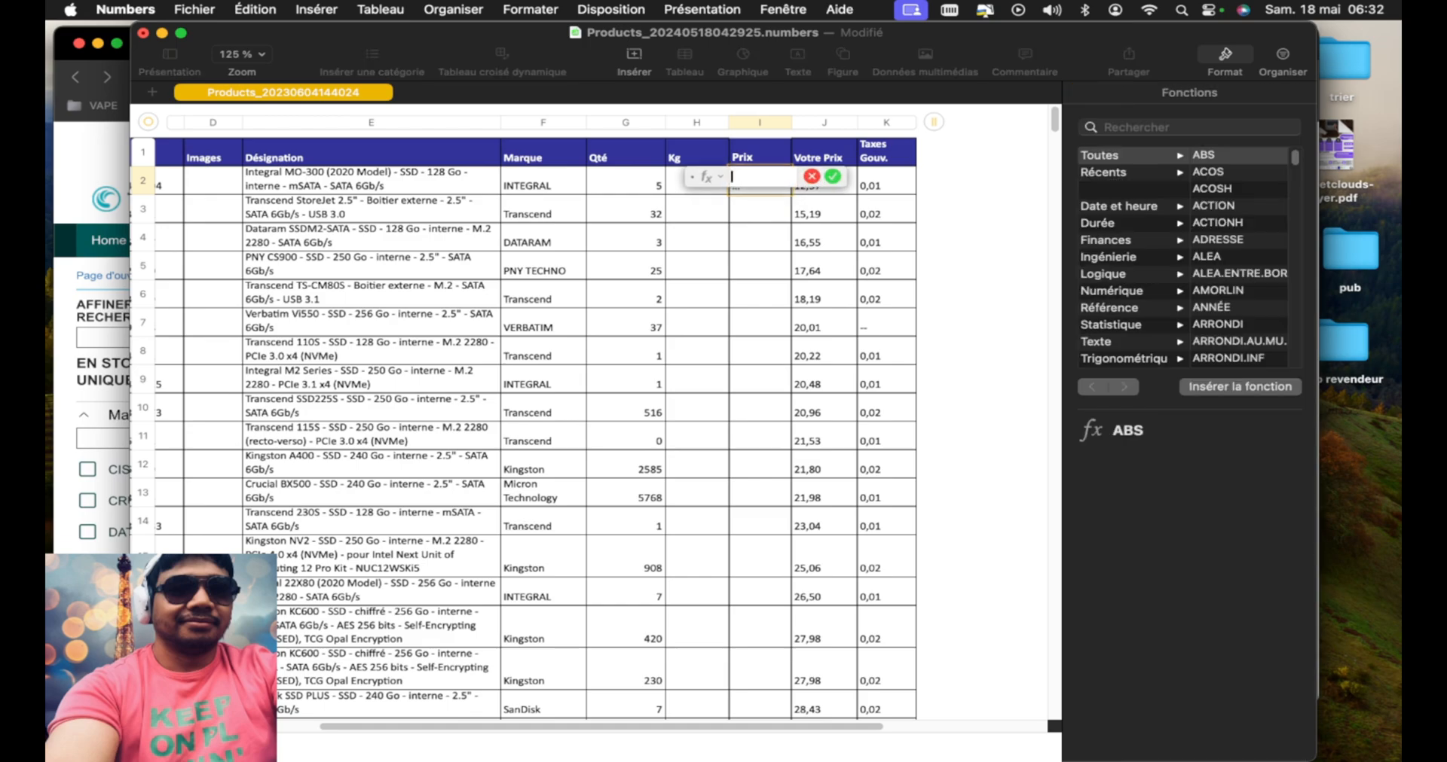
pyautogui.moveTo(708, 177); pyautogui.dragTo(596, 245)
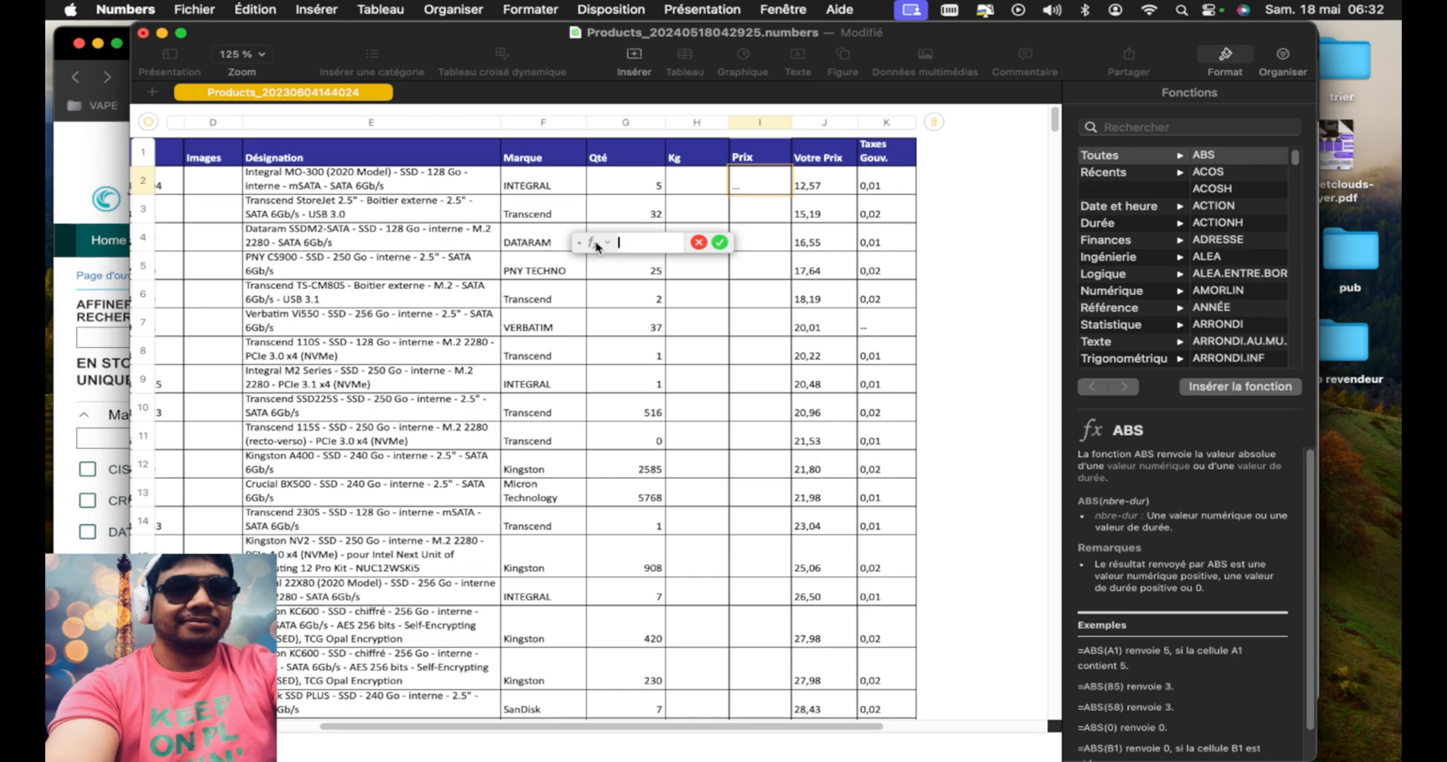
pyautogui.moveTo(595, 245); pyautogui.dragTo(553, 326)
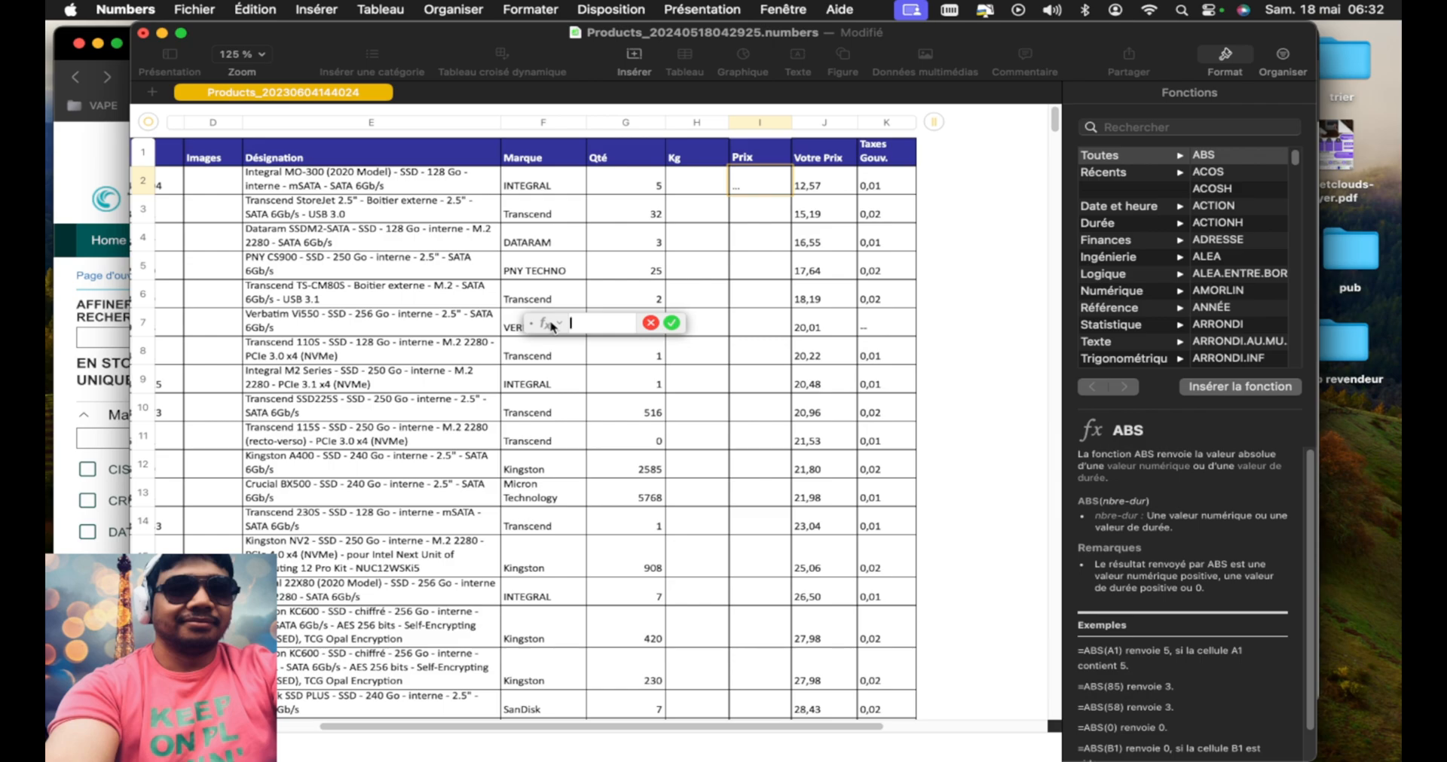
pyautogui.moveTo(552, 325); pyautogui.dragTo(517, 274)
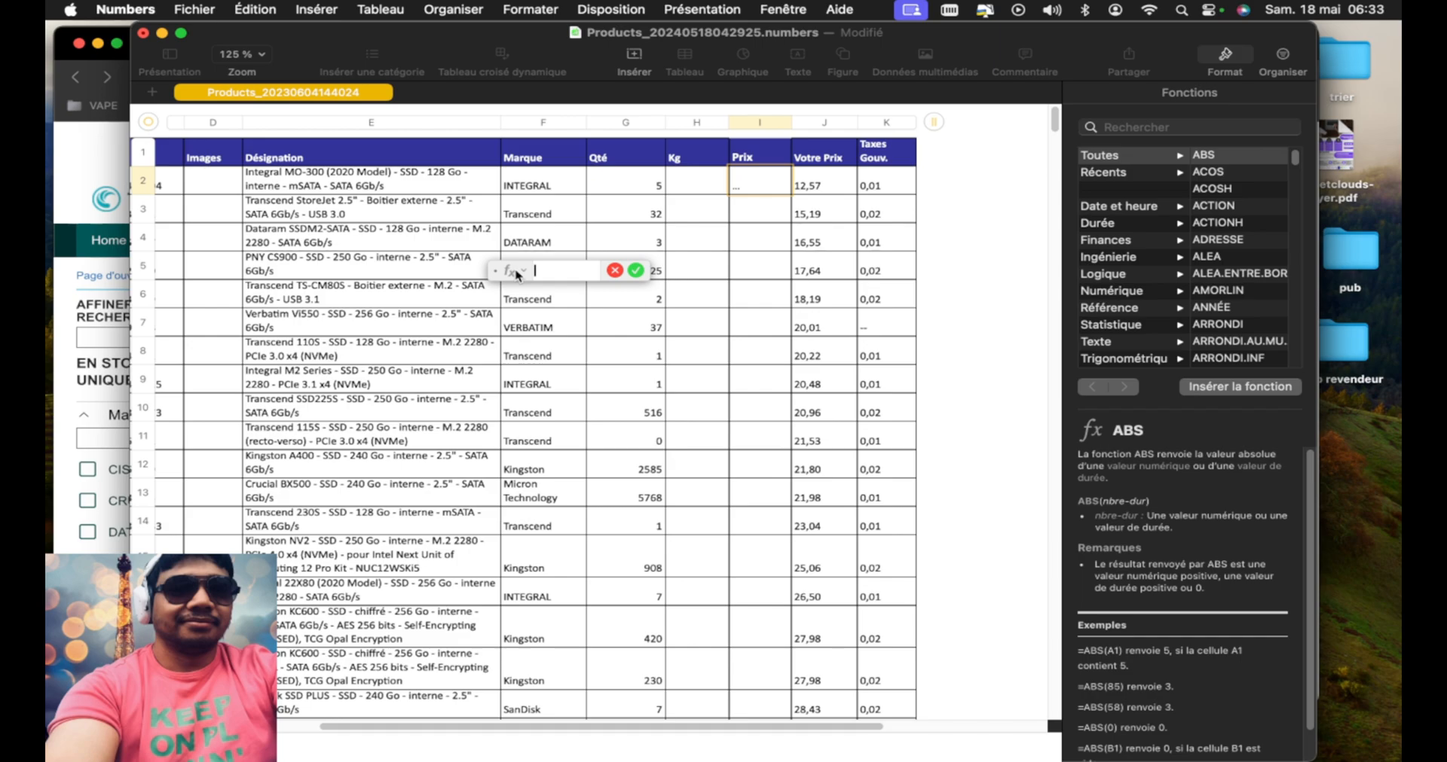
pyautogui.moveTo(517, 276); pyautogui.dragTo(597, 241)
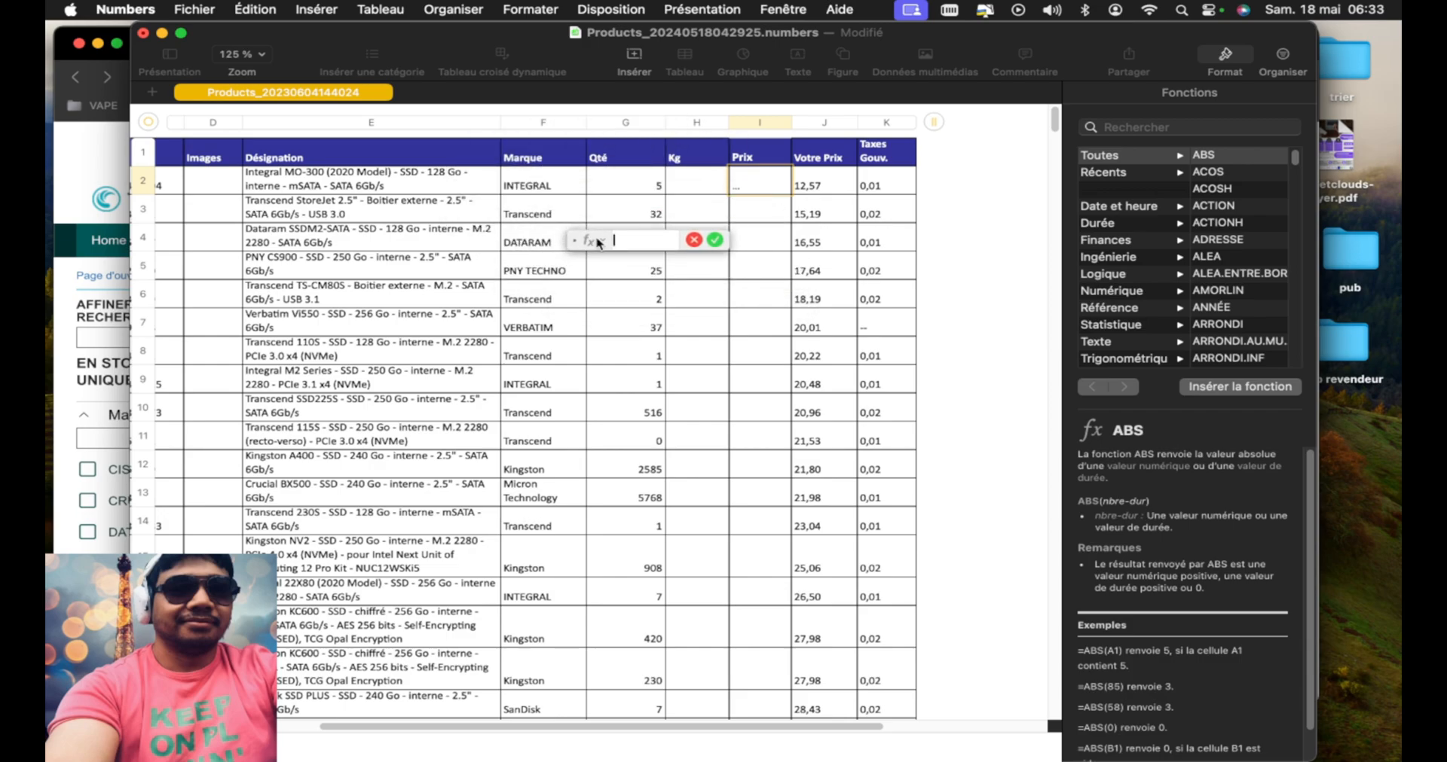
# Enter the margin part of the Prix formula as (J2+K2)×30%, using the first product's Votre Prix and Taxes Gouv. cells
pyautogui.write('(')
pyautogui.click(826, 190)
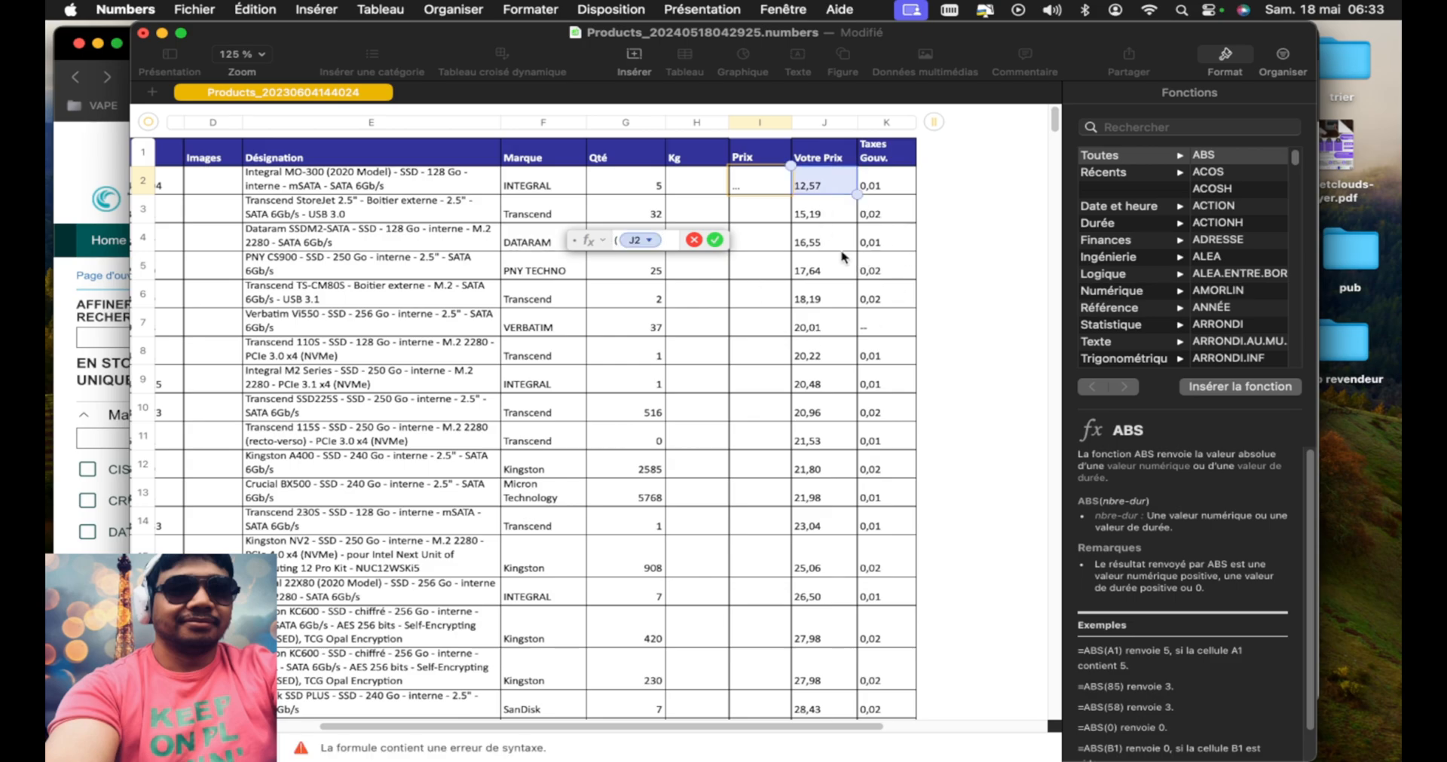
pyautogui.write('+')
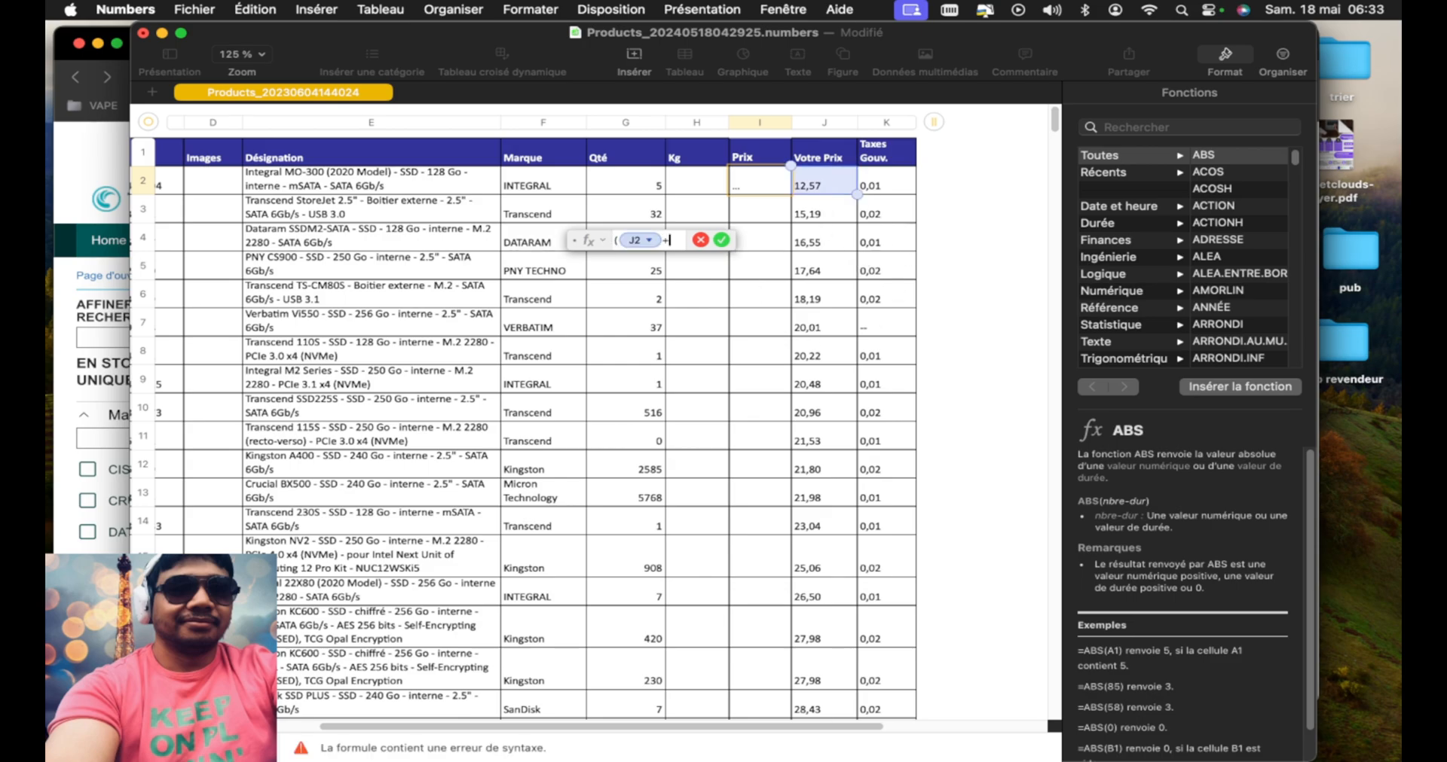
pyautogui.click(896, 187)
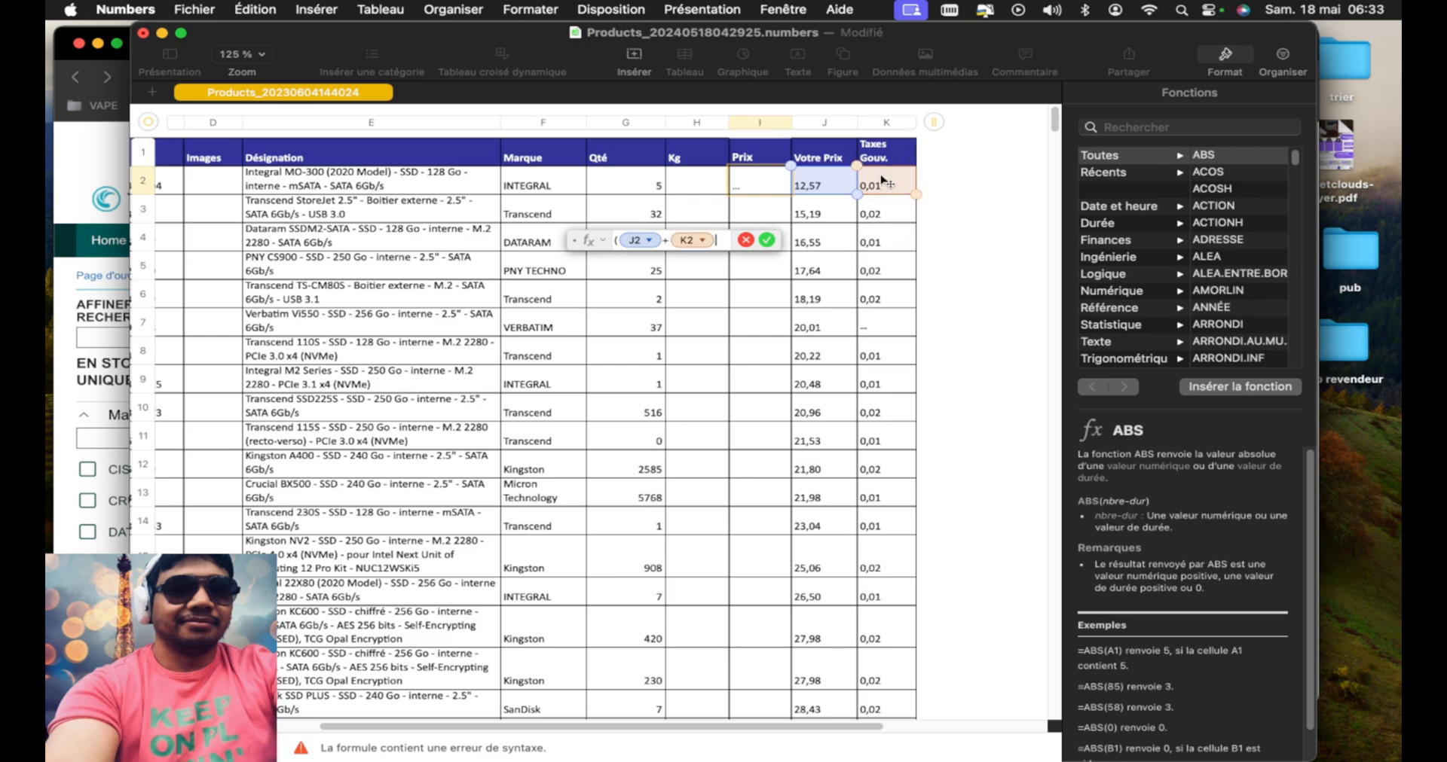
pyautogui.write(')')
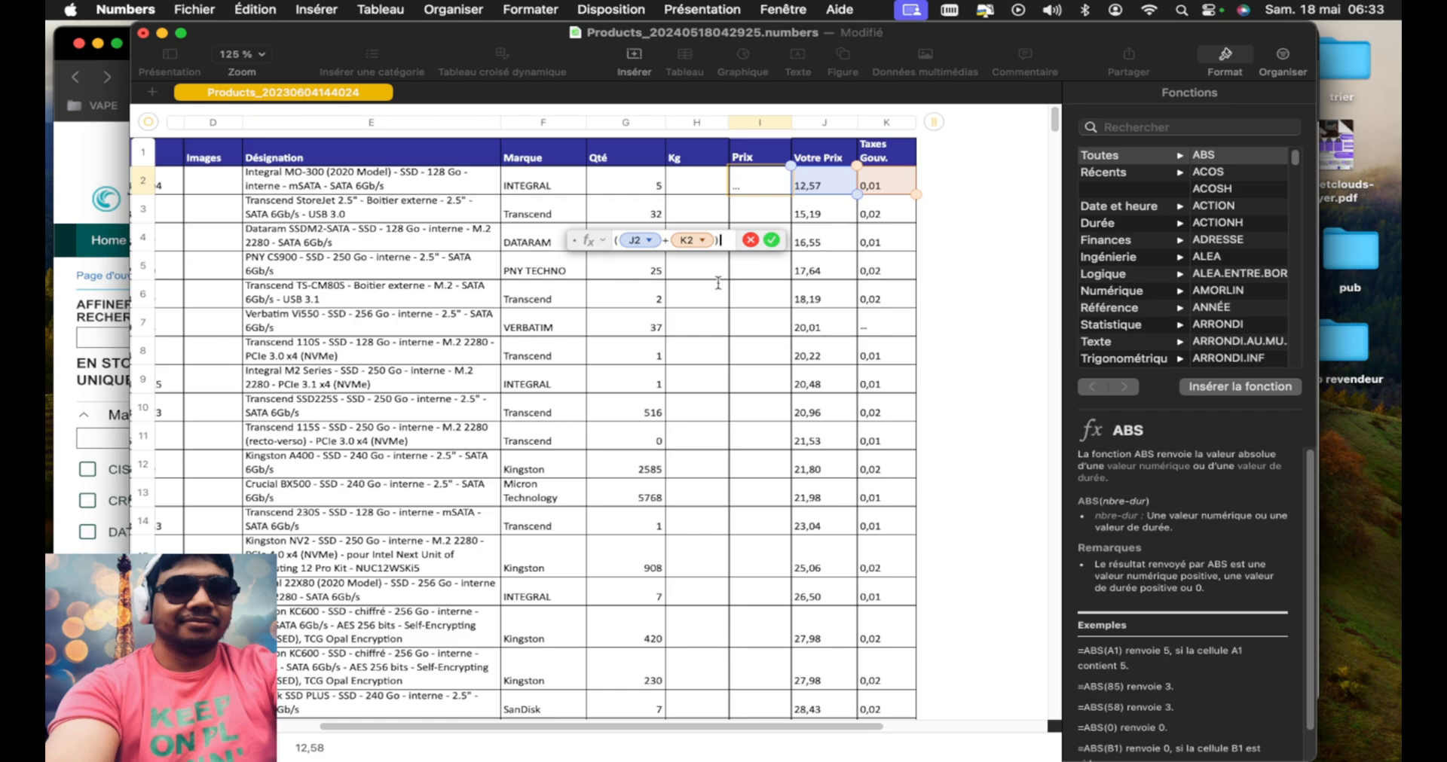
pyautogui.write('*')
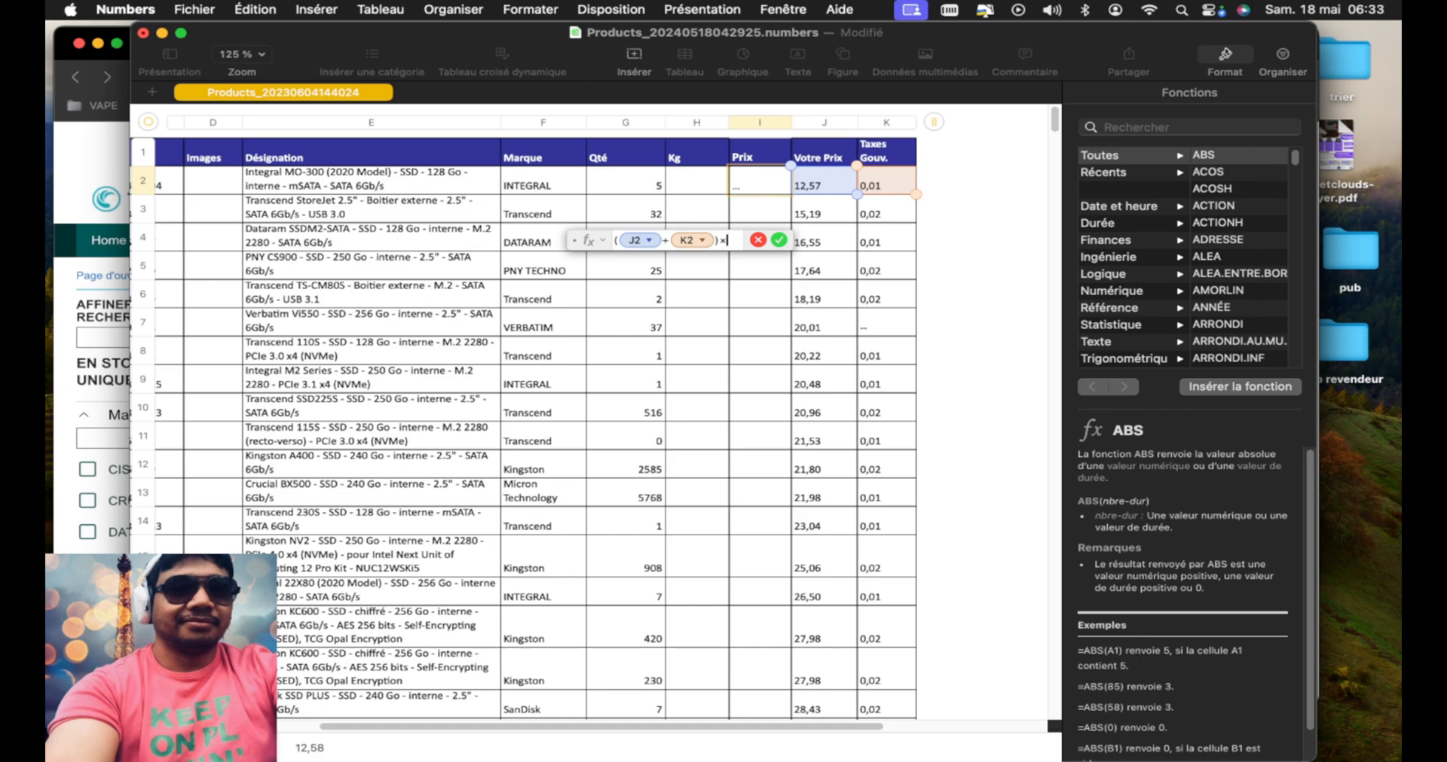
pyautogui.write('30')
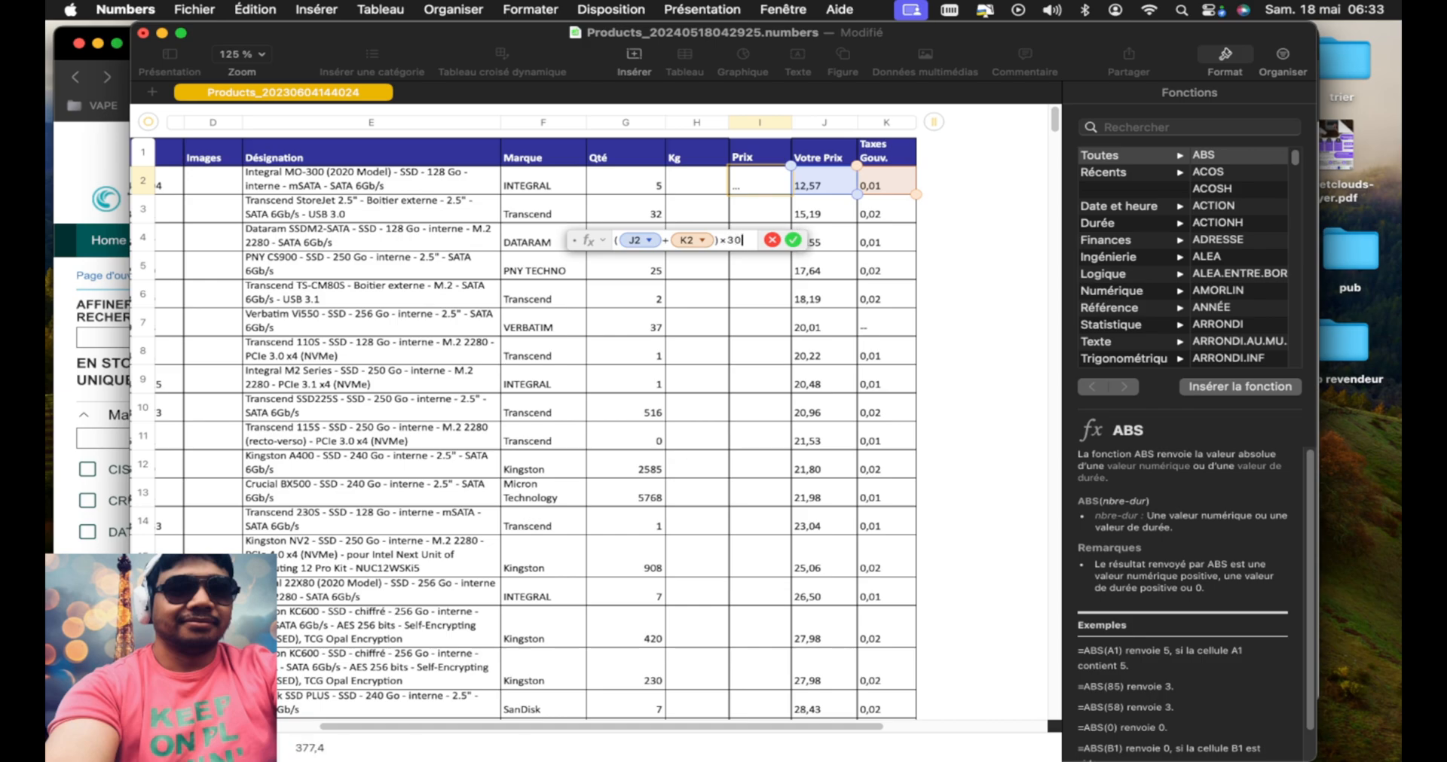
pyautogui.write('%')
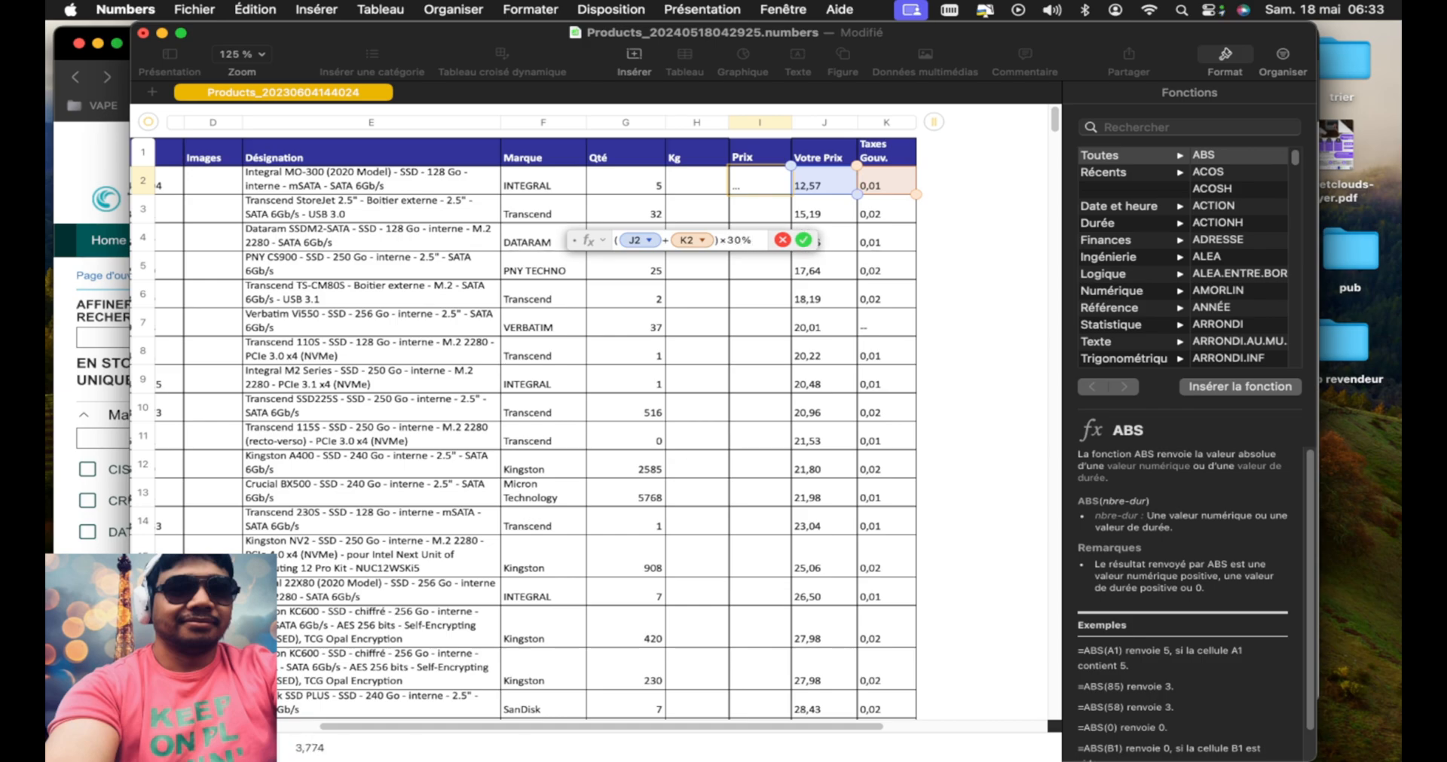
# Complete the Prix formula by adding a copy of its bracketed sum, giving (J2+K2)×30%+(J2+K2)
pyautogui.press('Left')
pyautogui.press('Left')
pyautogui.press('Left')
pyautogui.press('Left')
pyautogui.hotkey('shift', 'Left')
pyautogui.hotkey('shift', 'Left')
pyautogui.hotkey('shift', 'Left')
pyautogui.hotkey('shift', 'Left')
pyautogui.hotkey('shift', 'Left')
pyautogui.press('super+c')
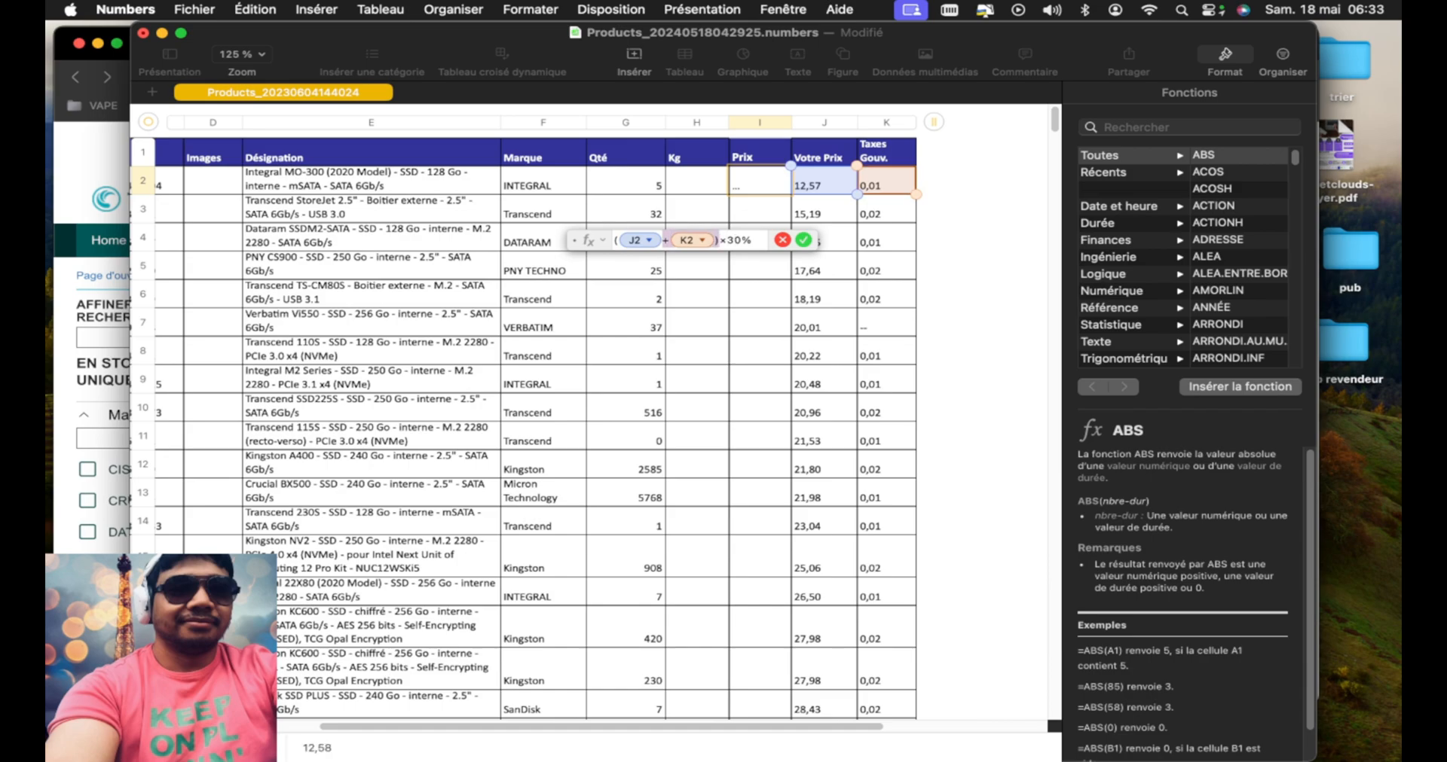
pyautogui.press('Right')
pyautogui.press('Right')
pyautogui.press('Right')
pyautogui.press('Right')
pyautogui.press('Right')
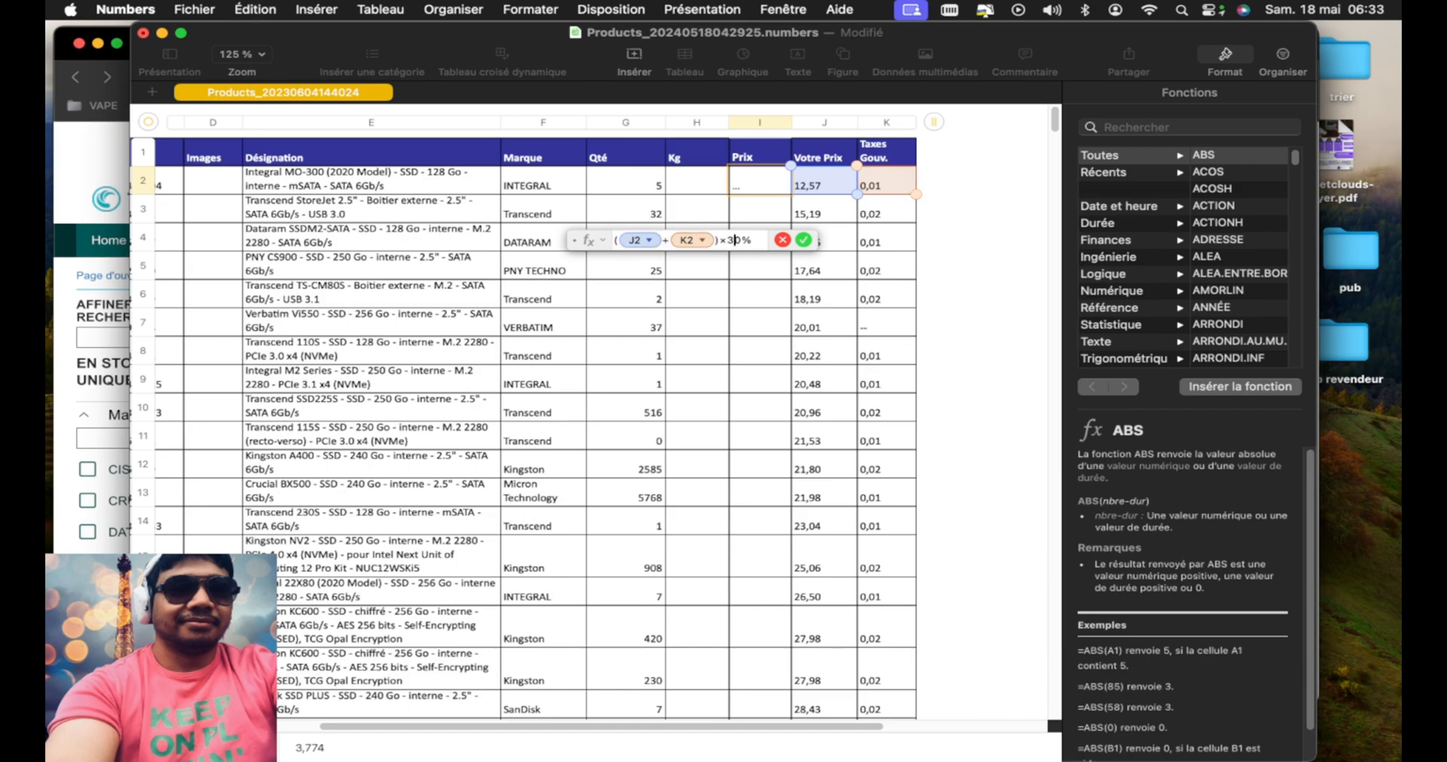
pyautogui.write('+')
pyautogui.press('super+v')
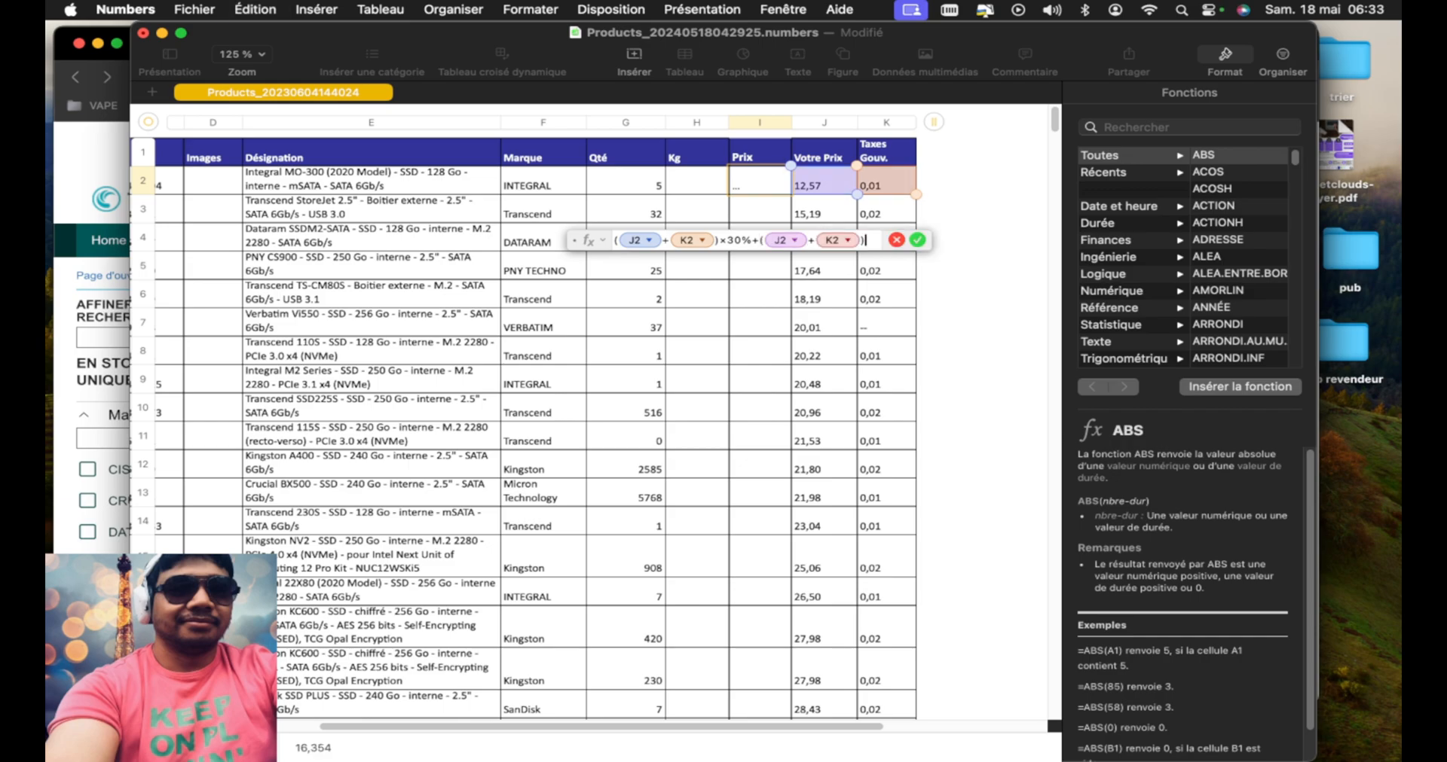
pyautogui.press('Return')
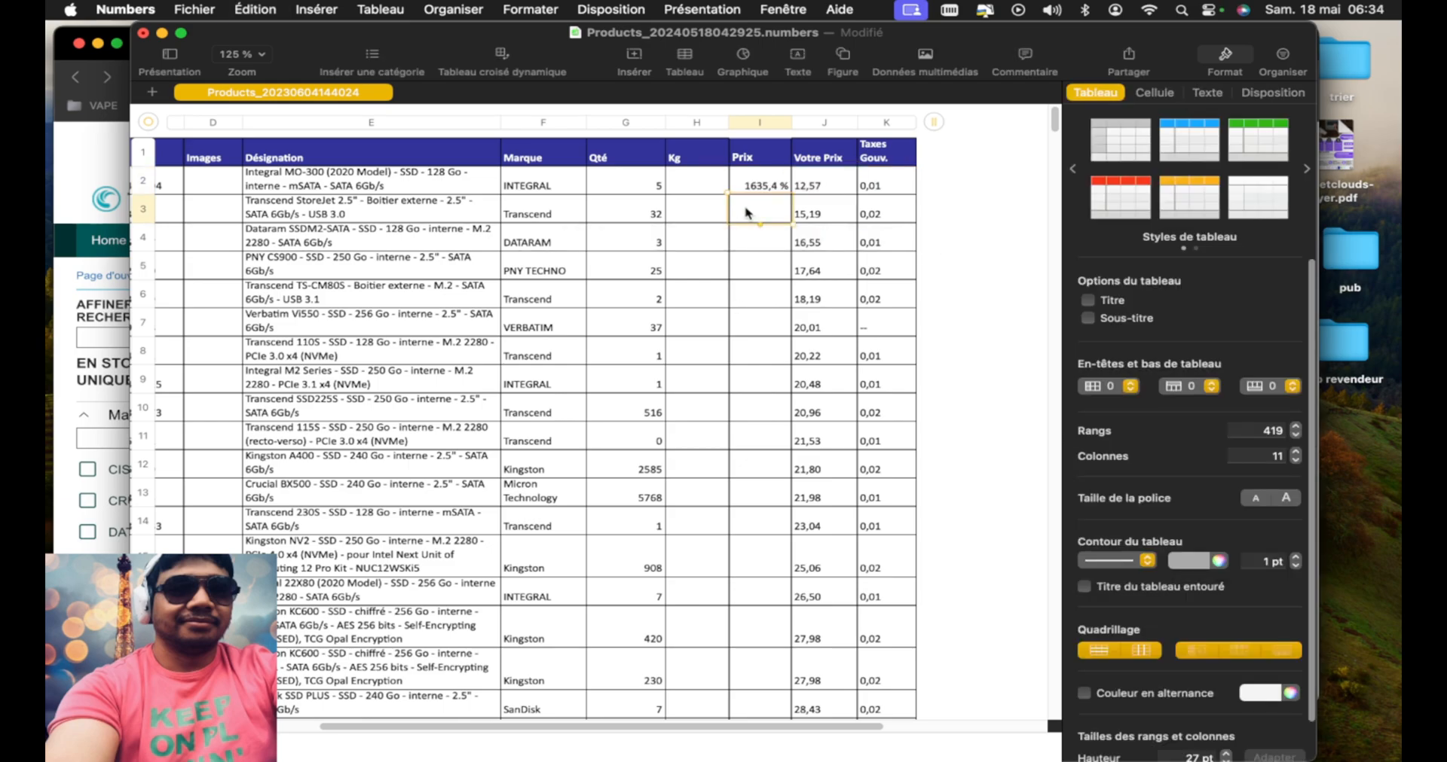
# Fill the first product's Prix formula down the column to the last product row, 419
pyautogui.click(772, 190)
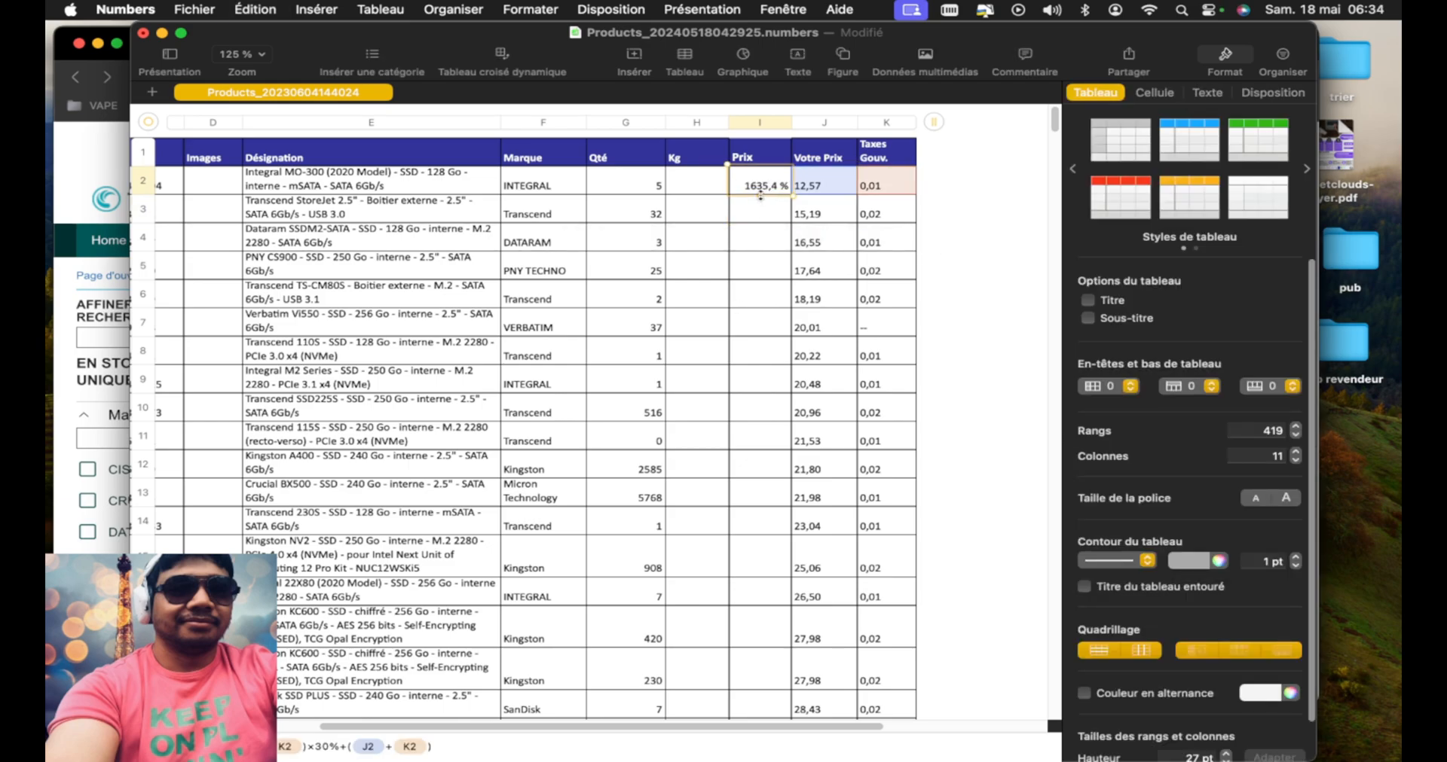
pyautogui.moveTo(760, 195); pyautogui.dragTo(787, 388)
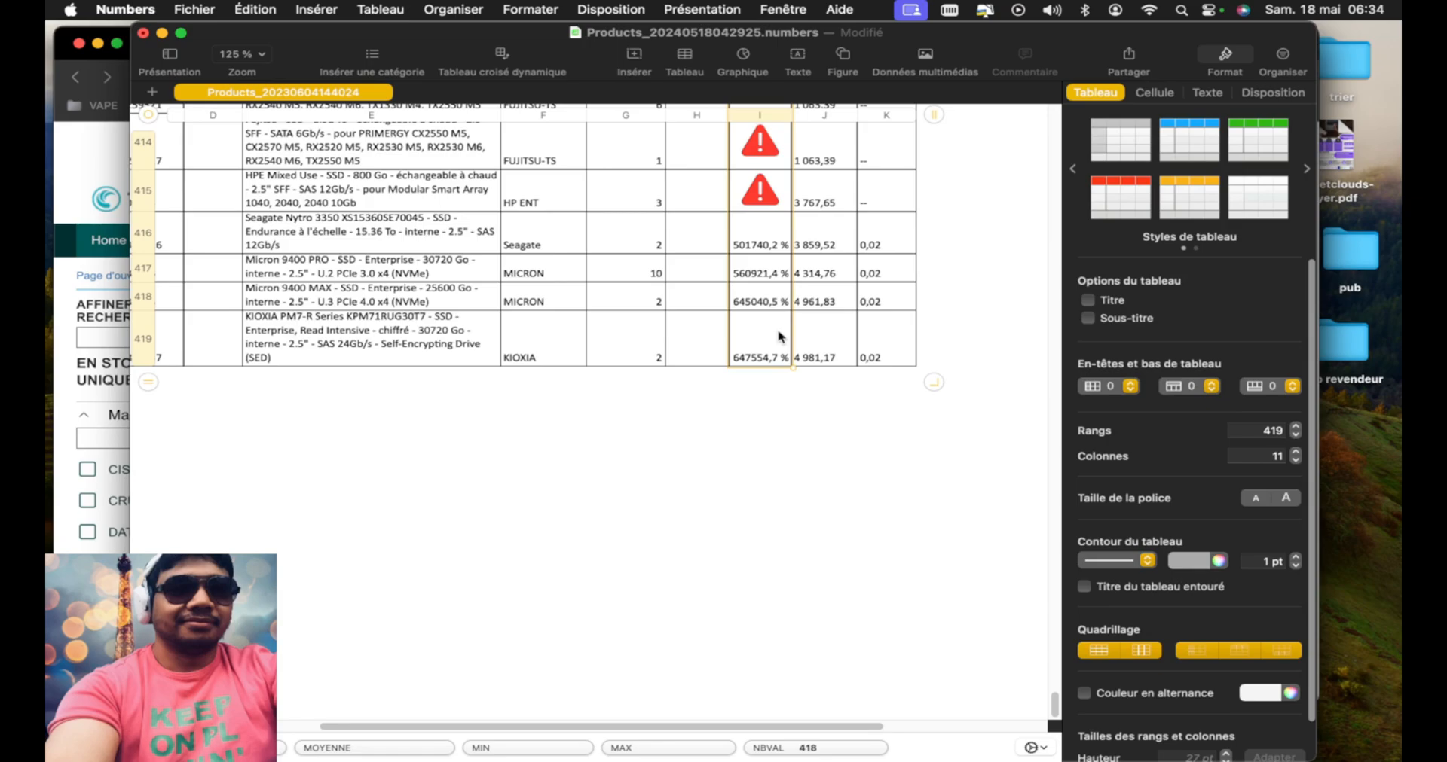
pyautogui.scroll(2, 779, 337)
# Replace every "--" in the spreadsheet with 0 using find and replace, and close the search window
pyautogui.click(876, 214)
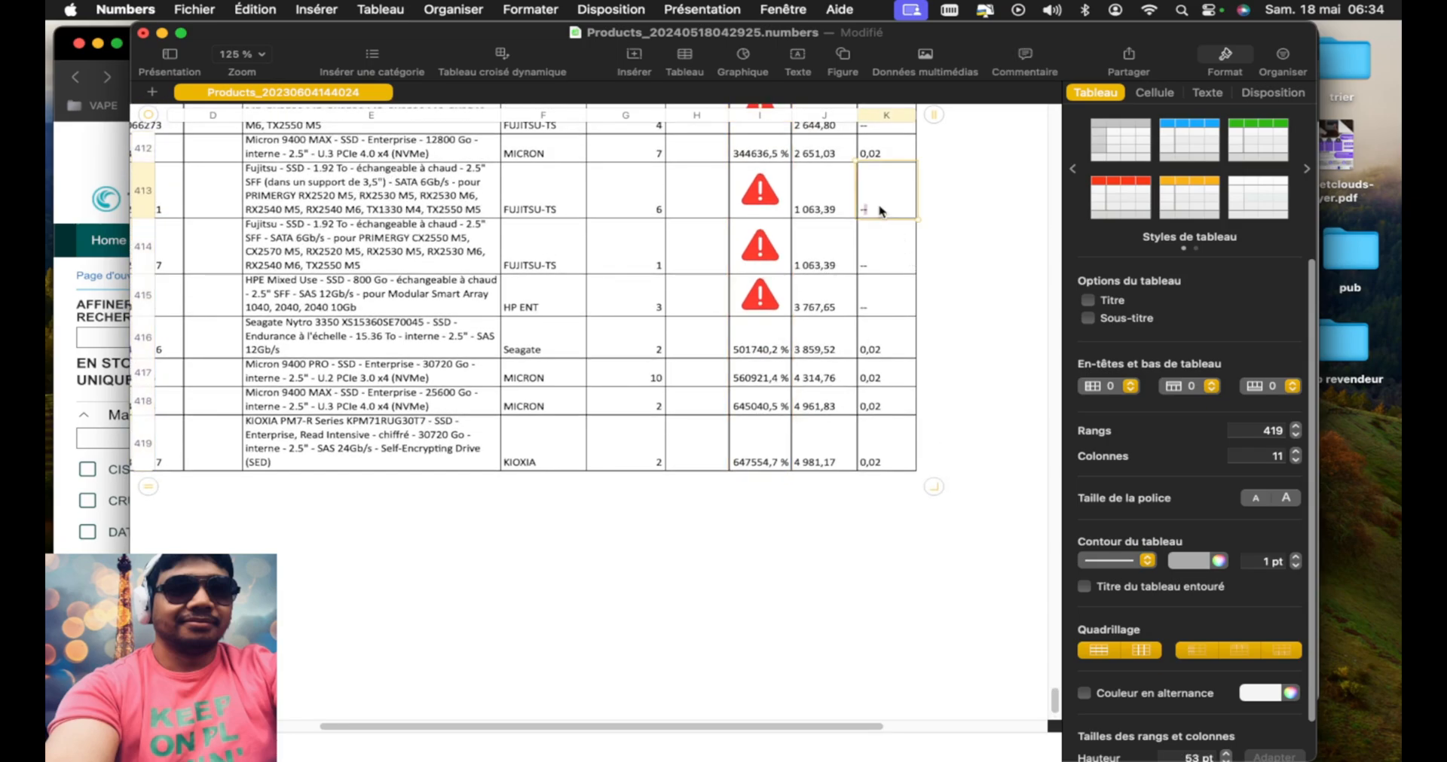
pyautogui.write('=')
pyautogui.press('super+f')
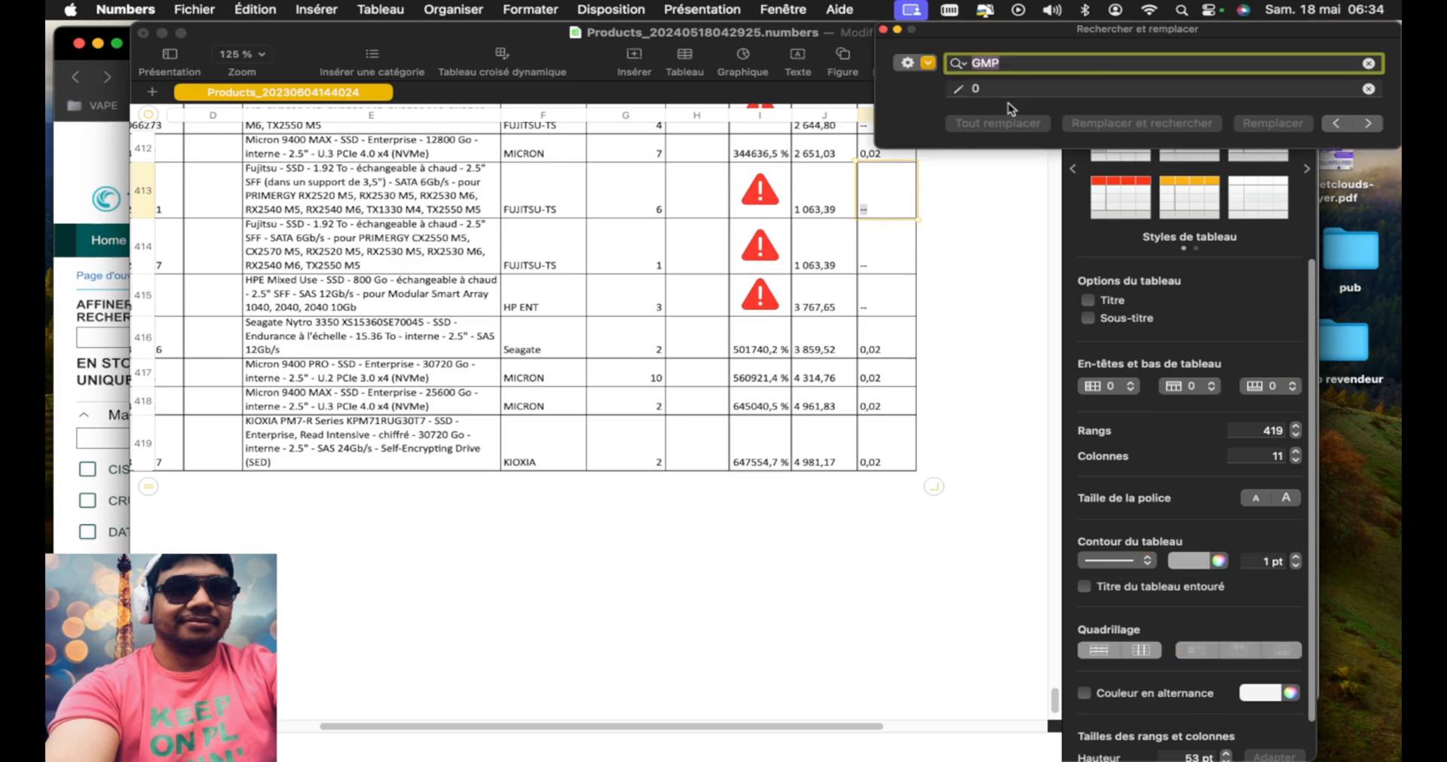
pyautogui.moveTo(1019, 30); pyautogui.dragTo(801, 378)
pyautogui.write('--')
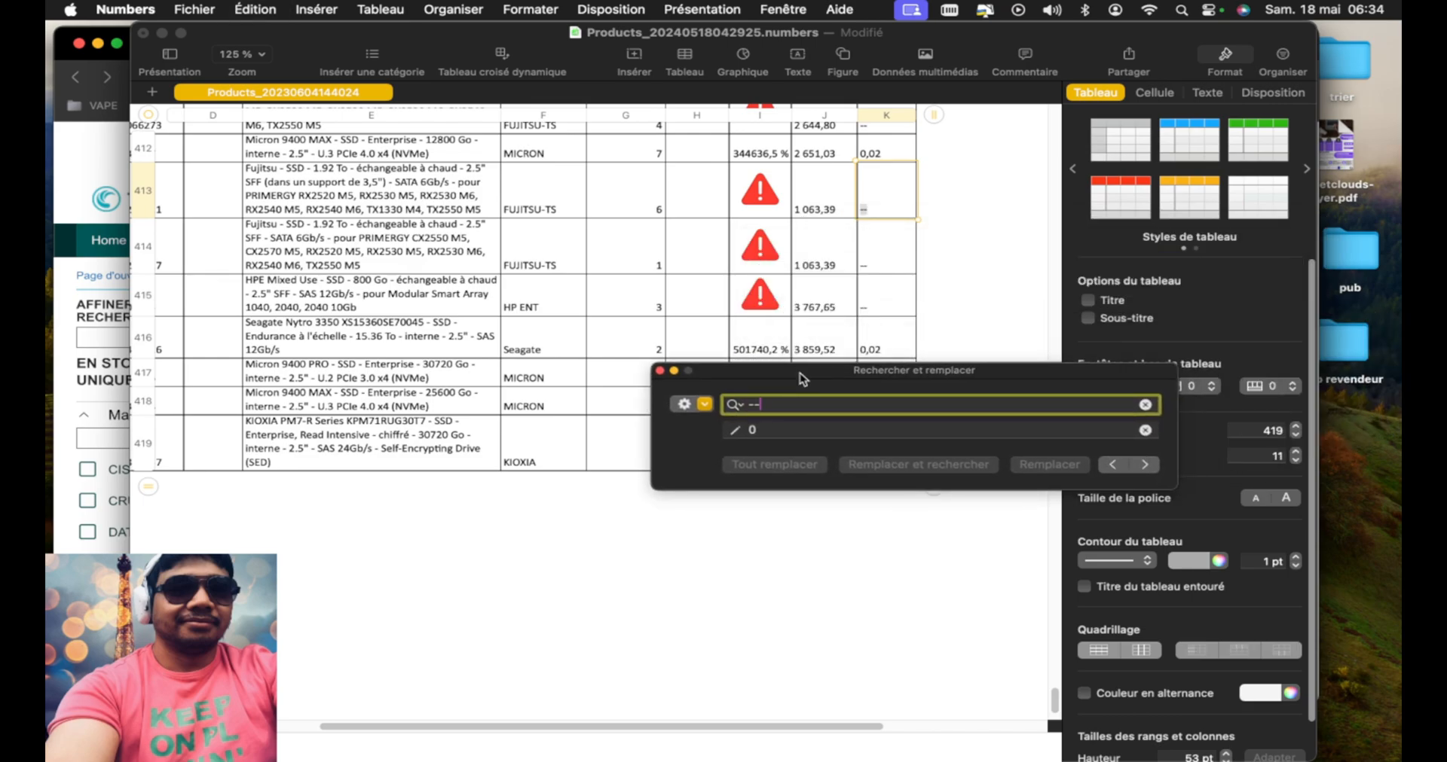
pyautogui.click(784, 431)
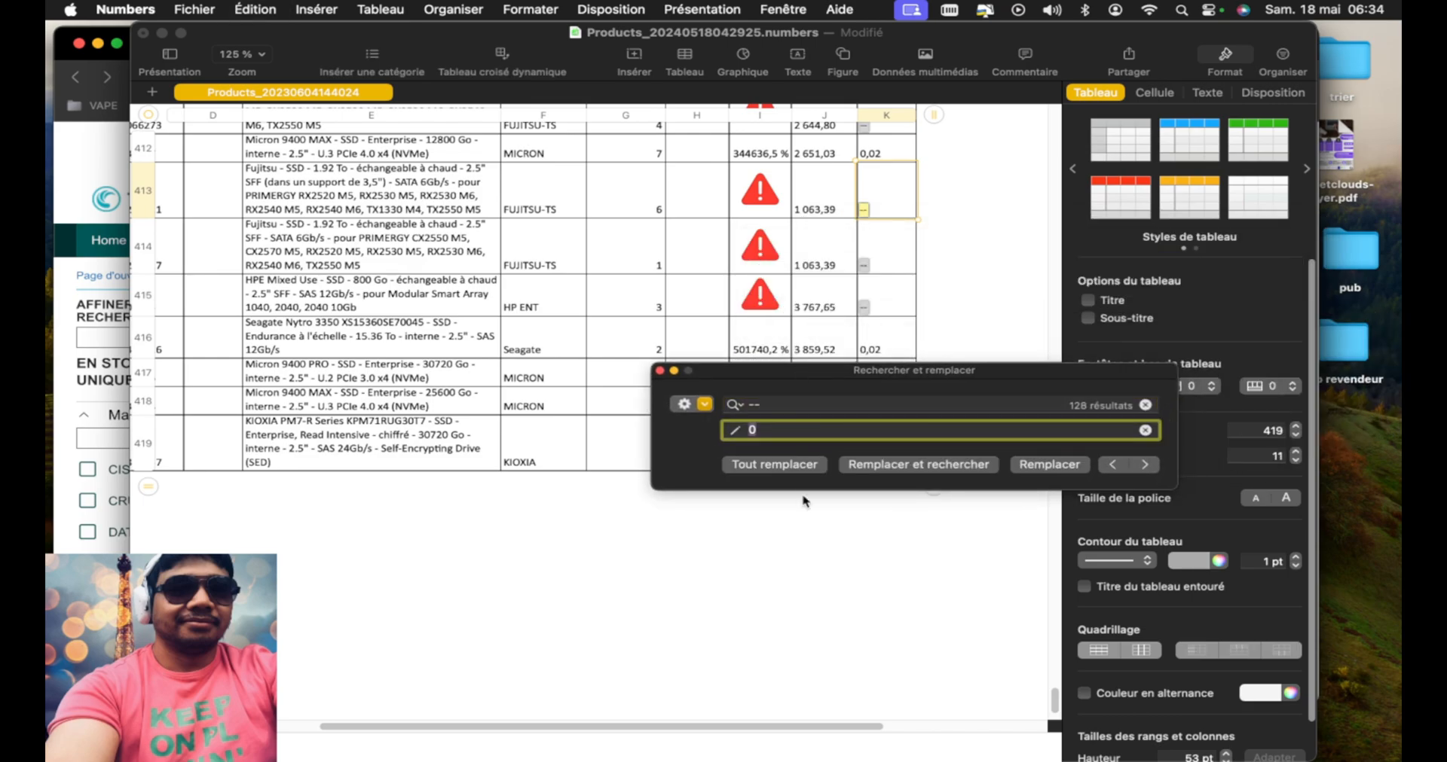
pyautogui.click(773, 465)
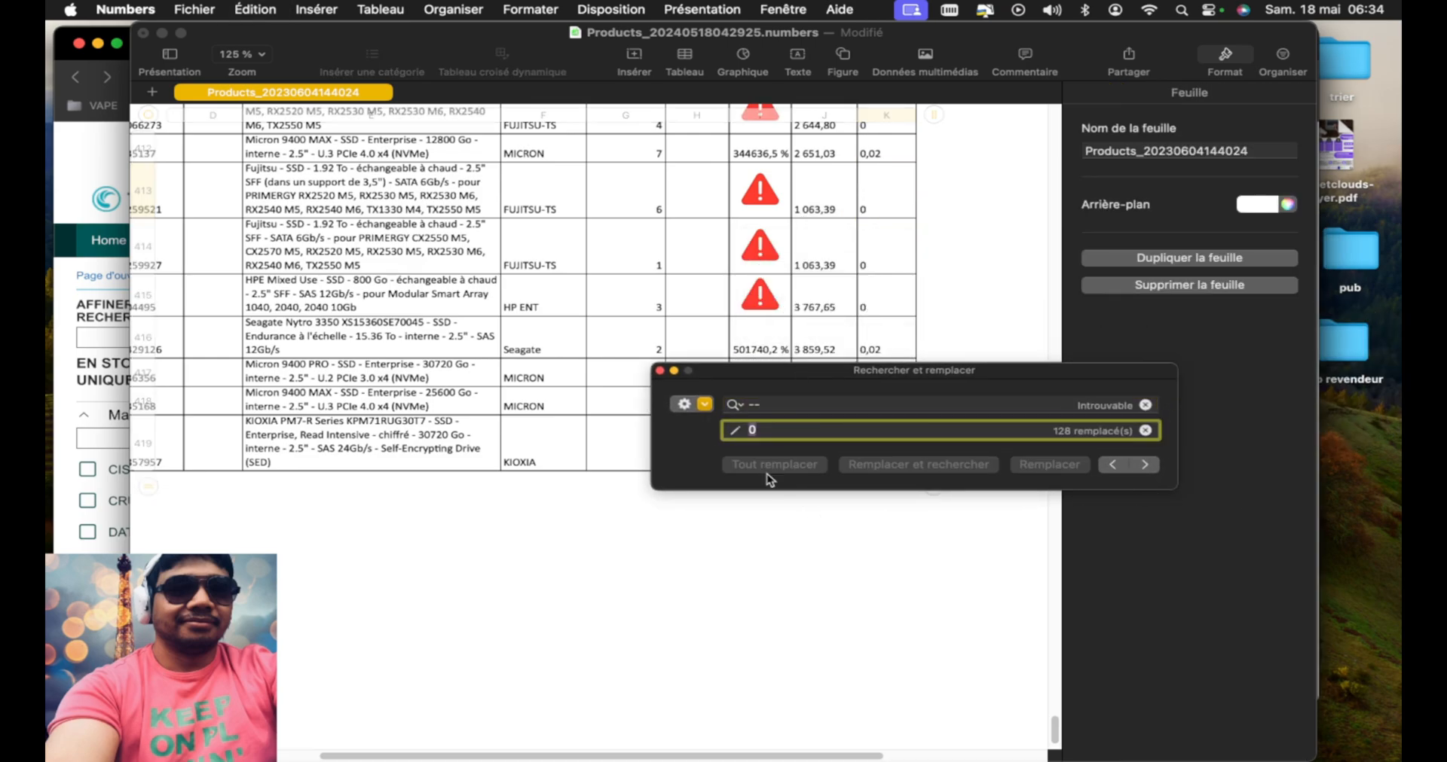
pyautogui.click(659, 371)
# Format the whole Prix column as euro currency (Devise) with the accounting style (Style comptable) enabled
pyautogui.scroll(10, 768, 423)
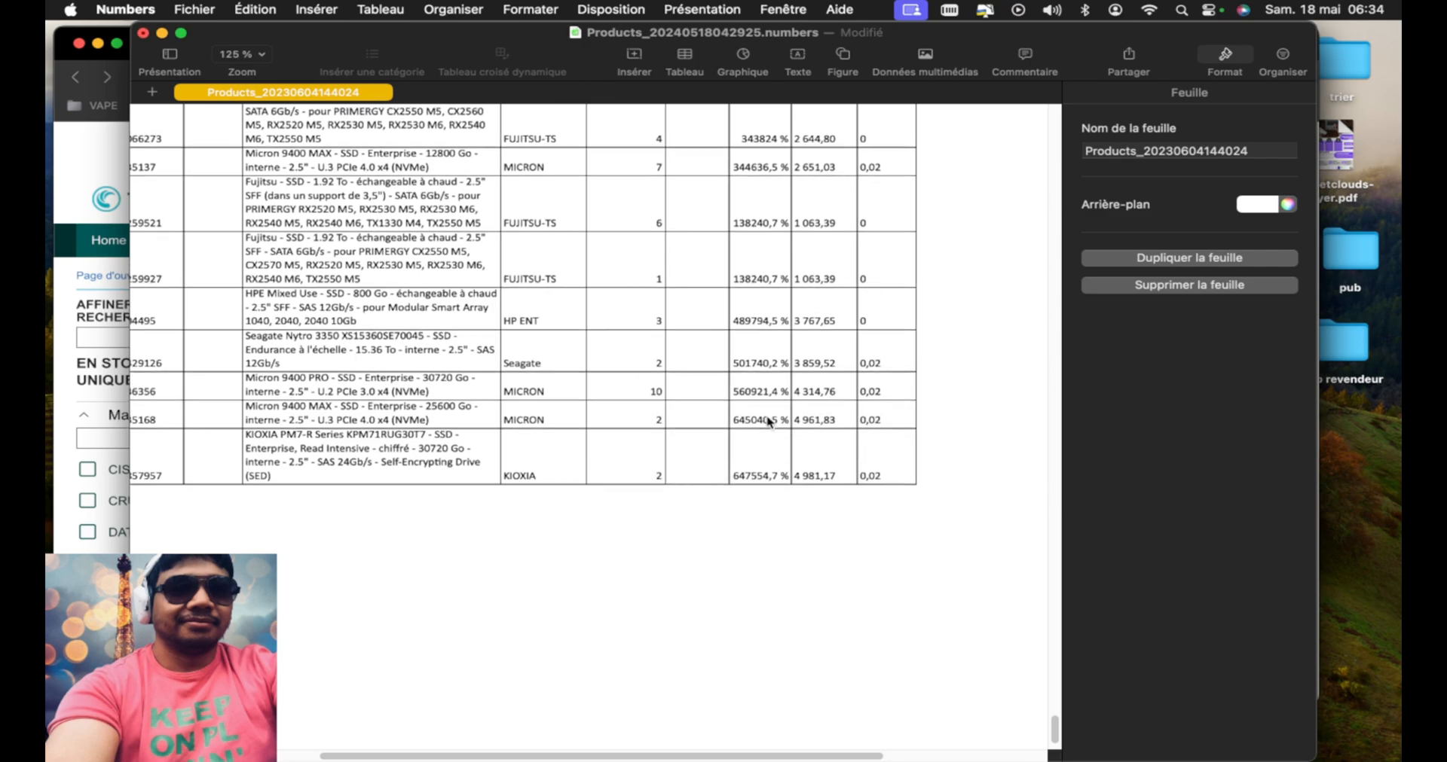
pyautogui.scroll(15, 768, 423)
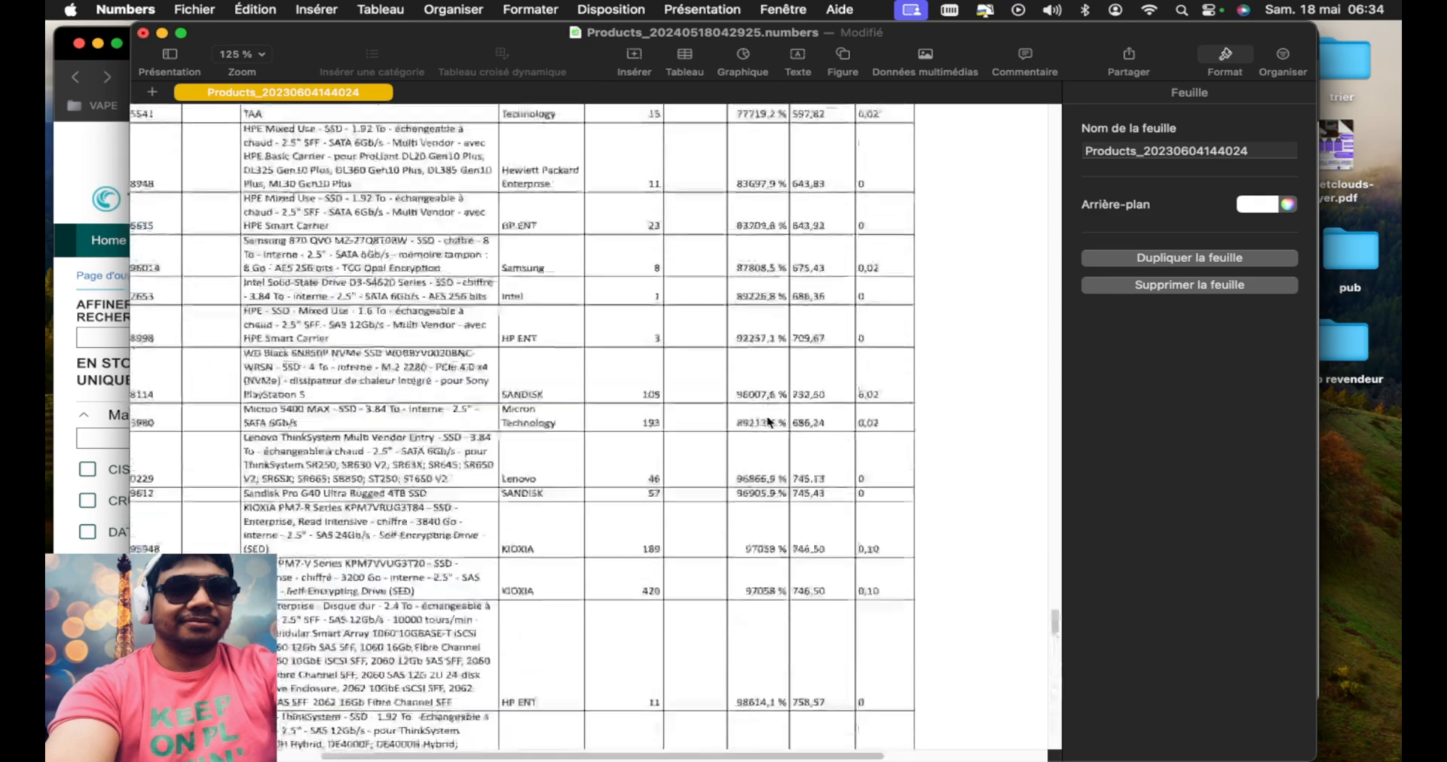
pyautogui.moveTo(1056, 534); pyautogui.dragTo(1066, 84)
pyautogui.click(760, 150)
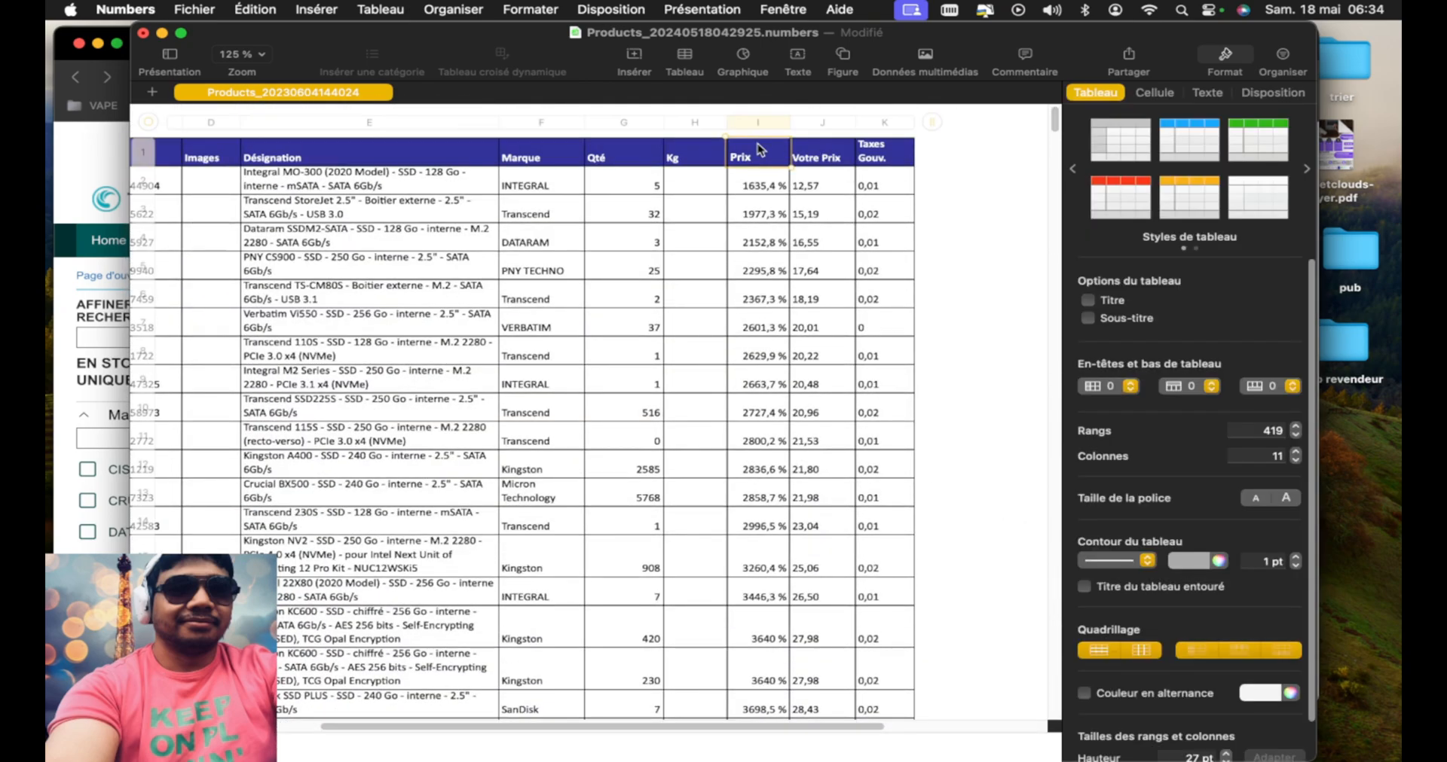
pyautogui.click(761, 123)
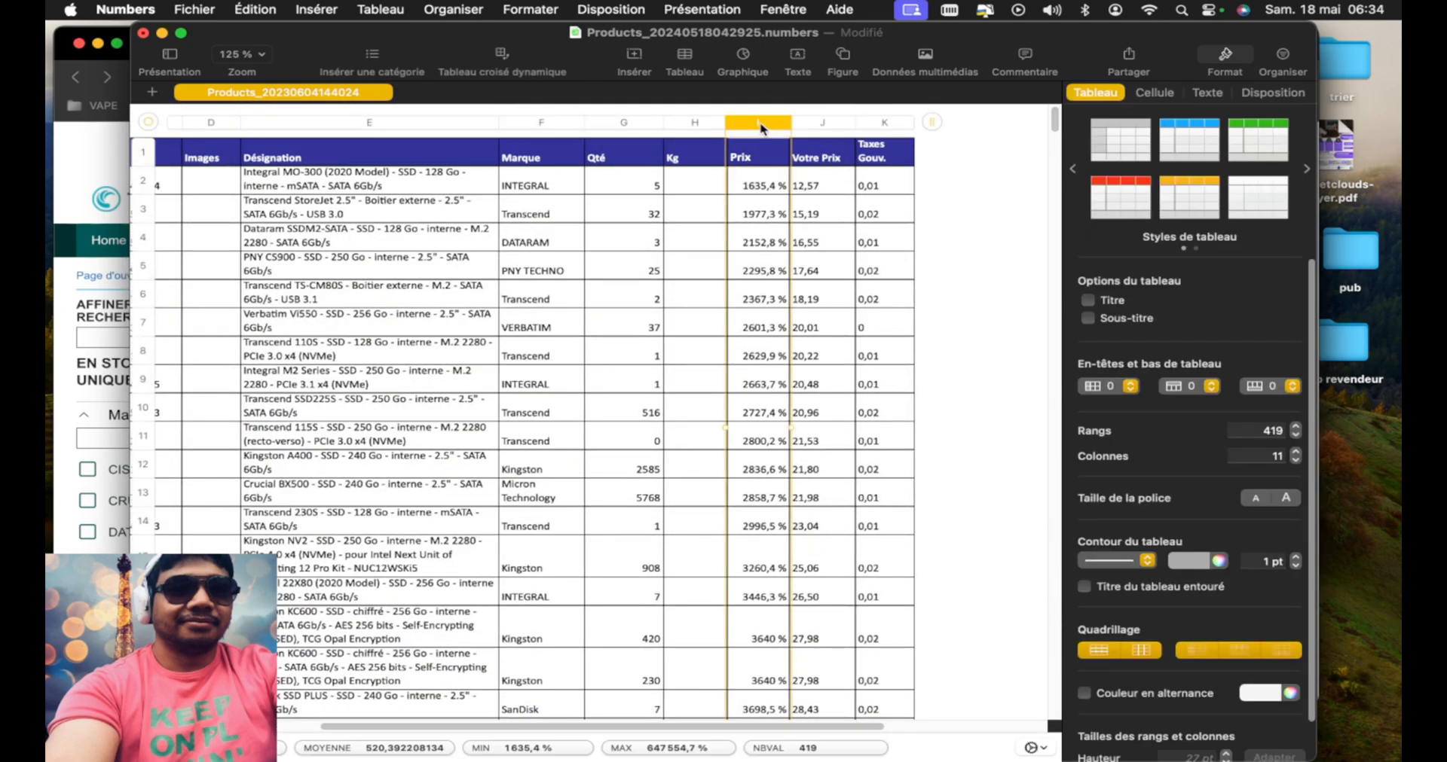
pyautogui.click(1153, 92)
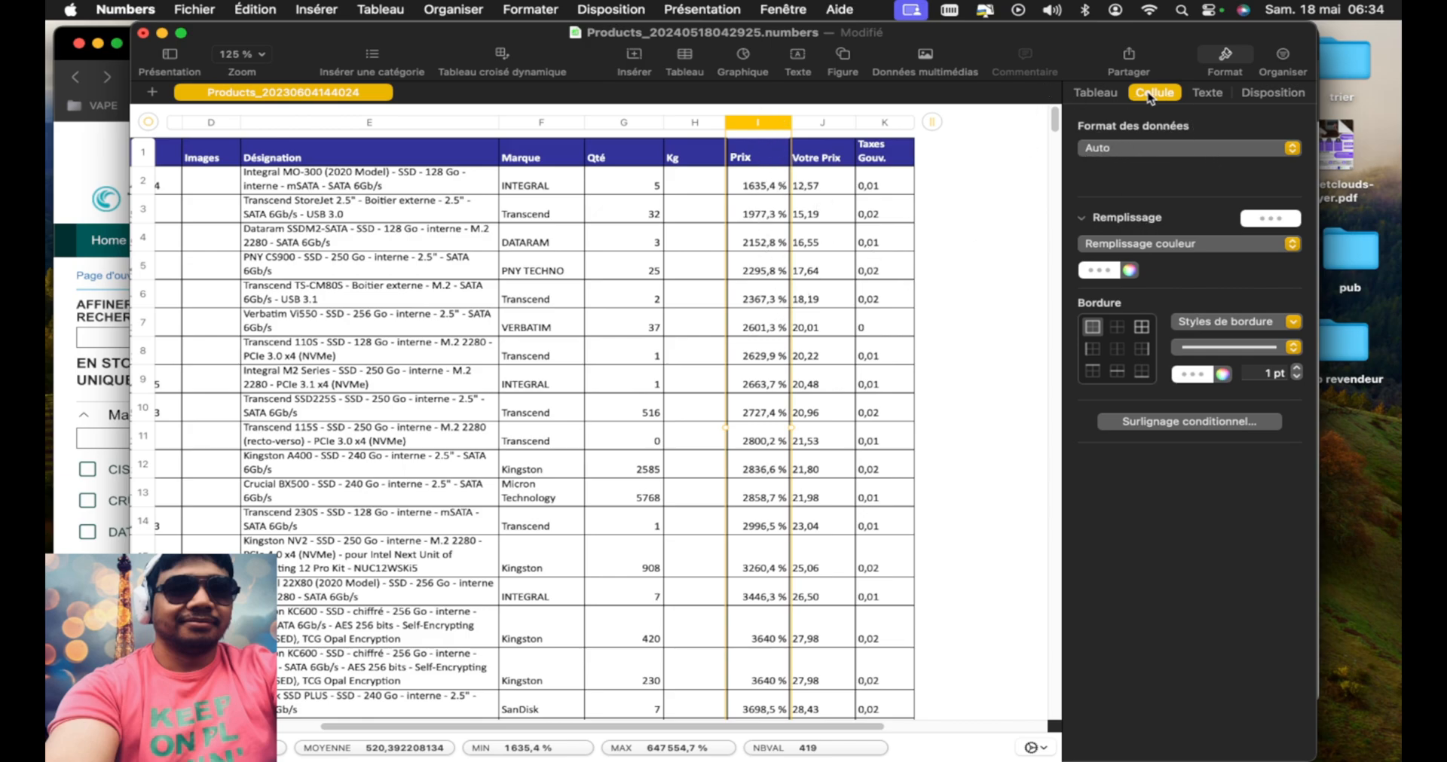
pyautogui.click(1123, 157)
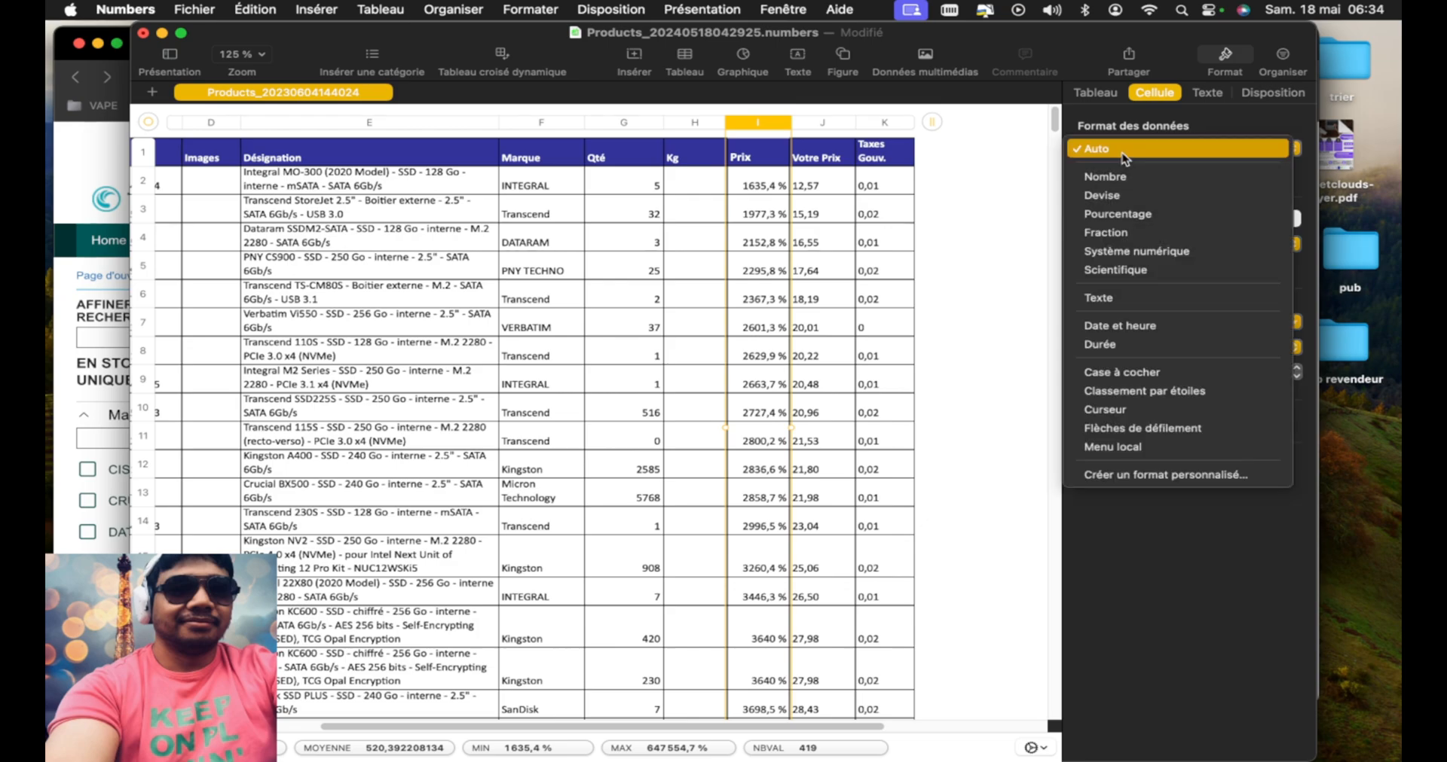
pyautogui.click(1138, 199)
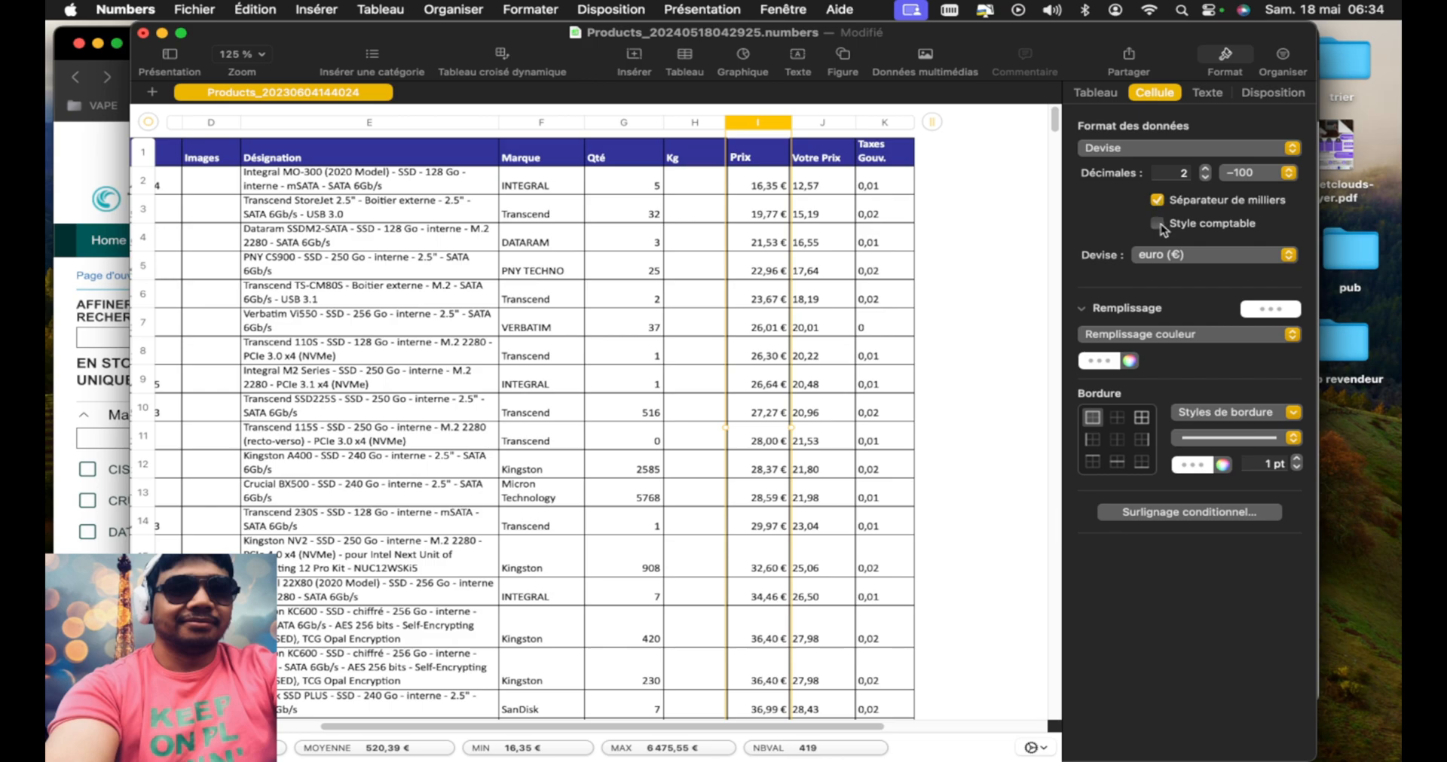
pyautogui.click(1158, 224)
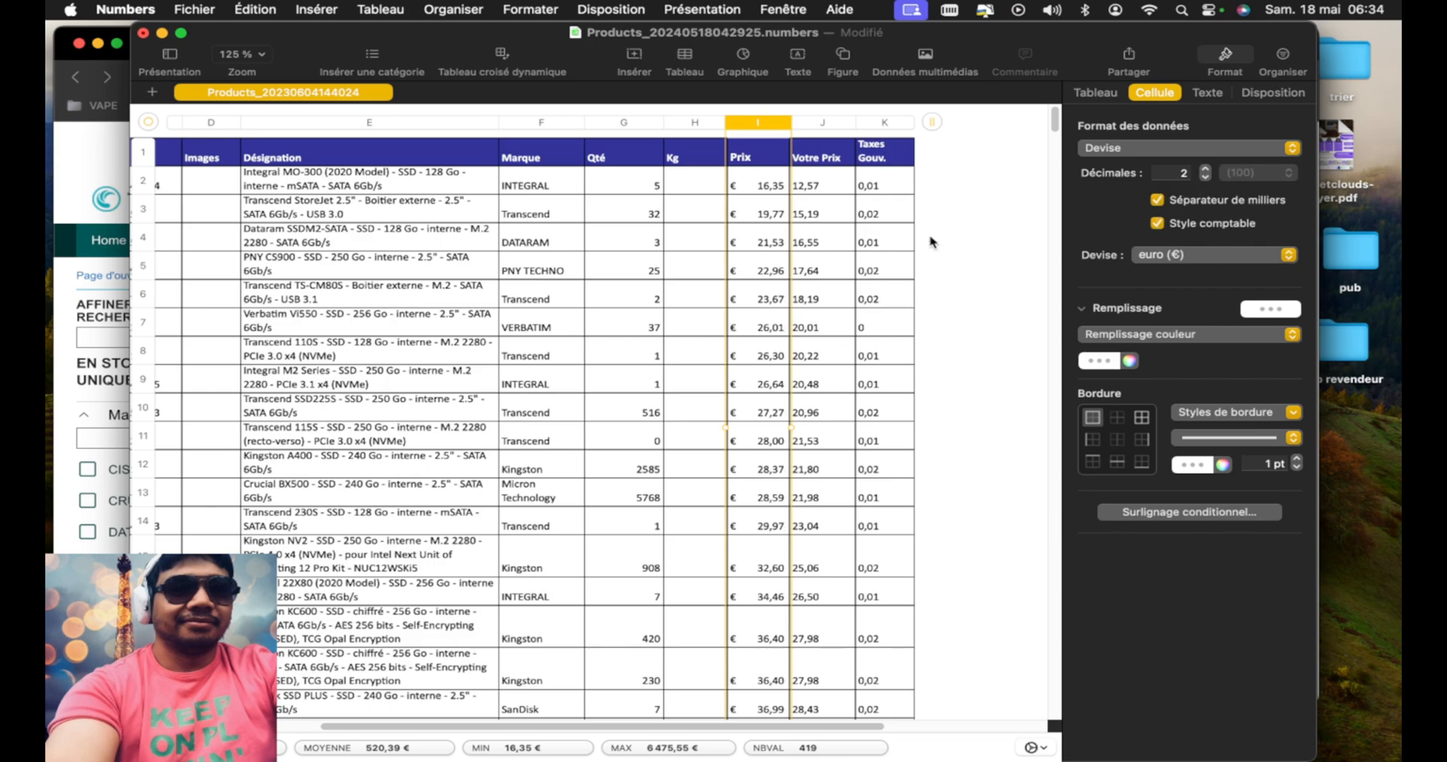
# Compare the first product's Prix cell and its formula with the Votre Prix cell beside it
pyautogui.click(774, 179)
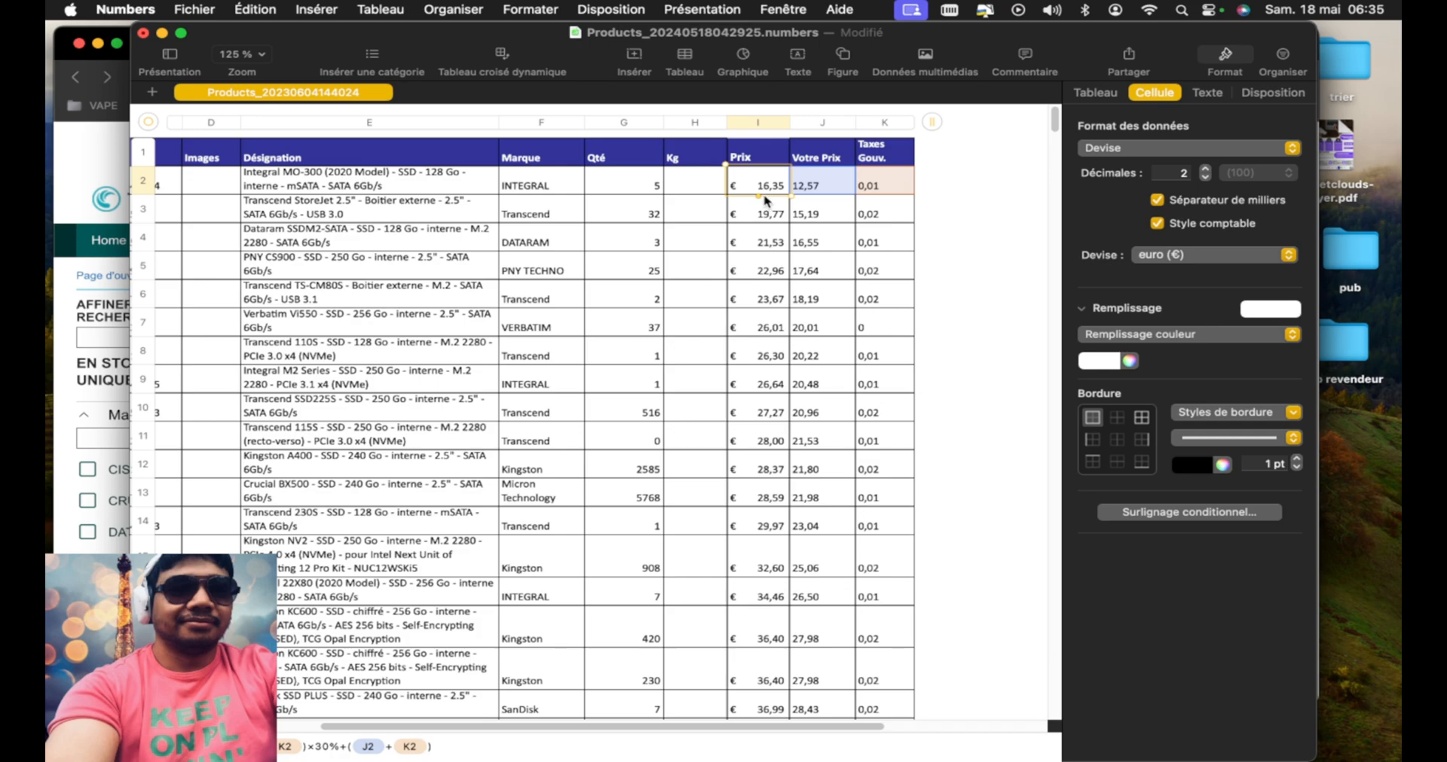
pyautogui.click(820, 191)
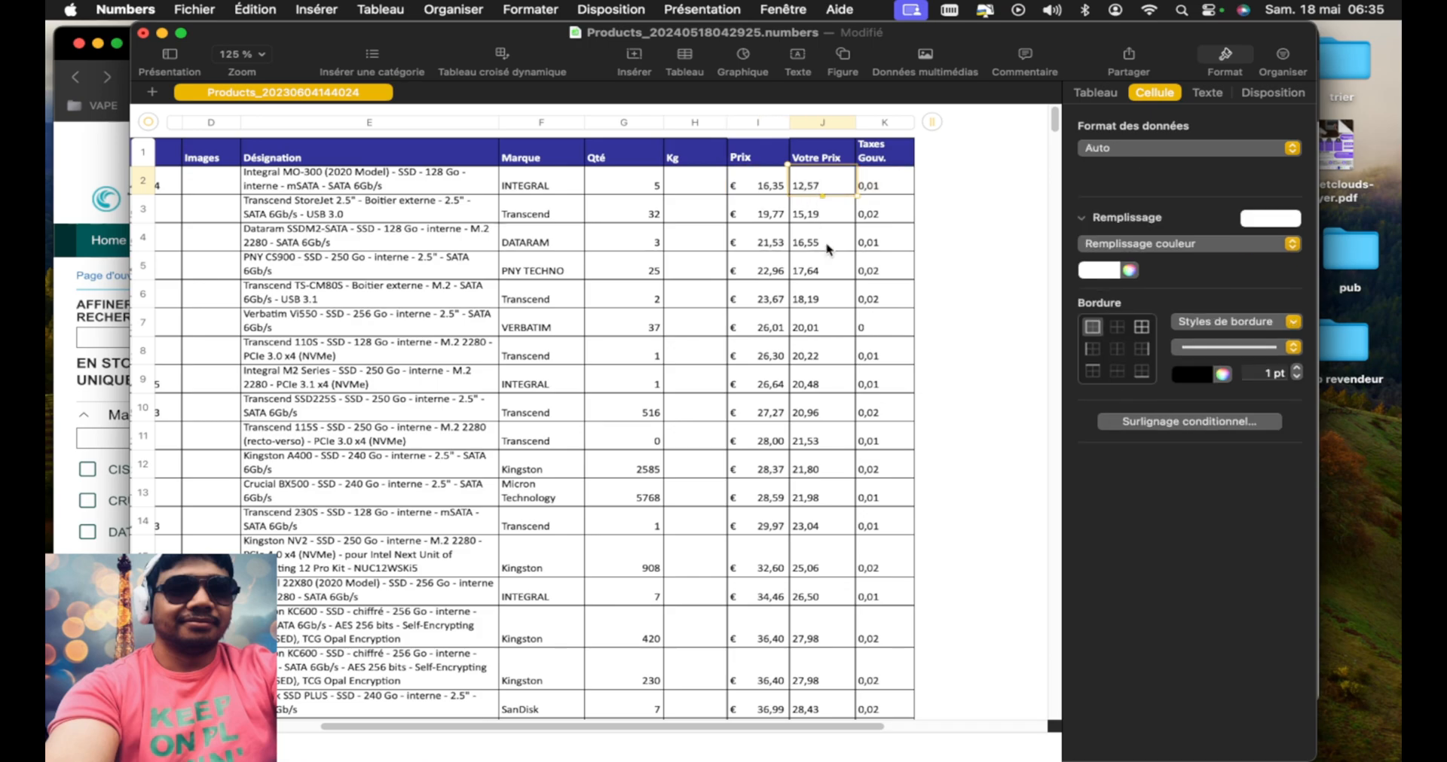
pyautogui.click(764, 183)
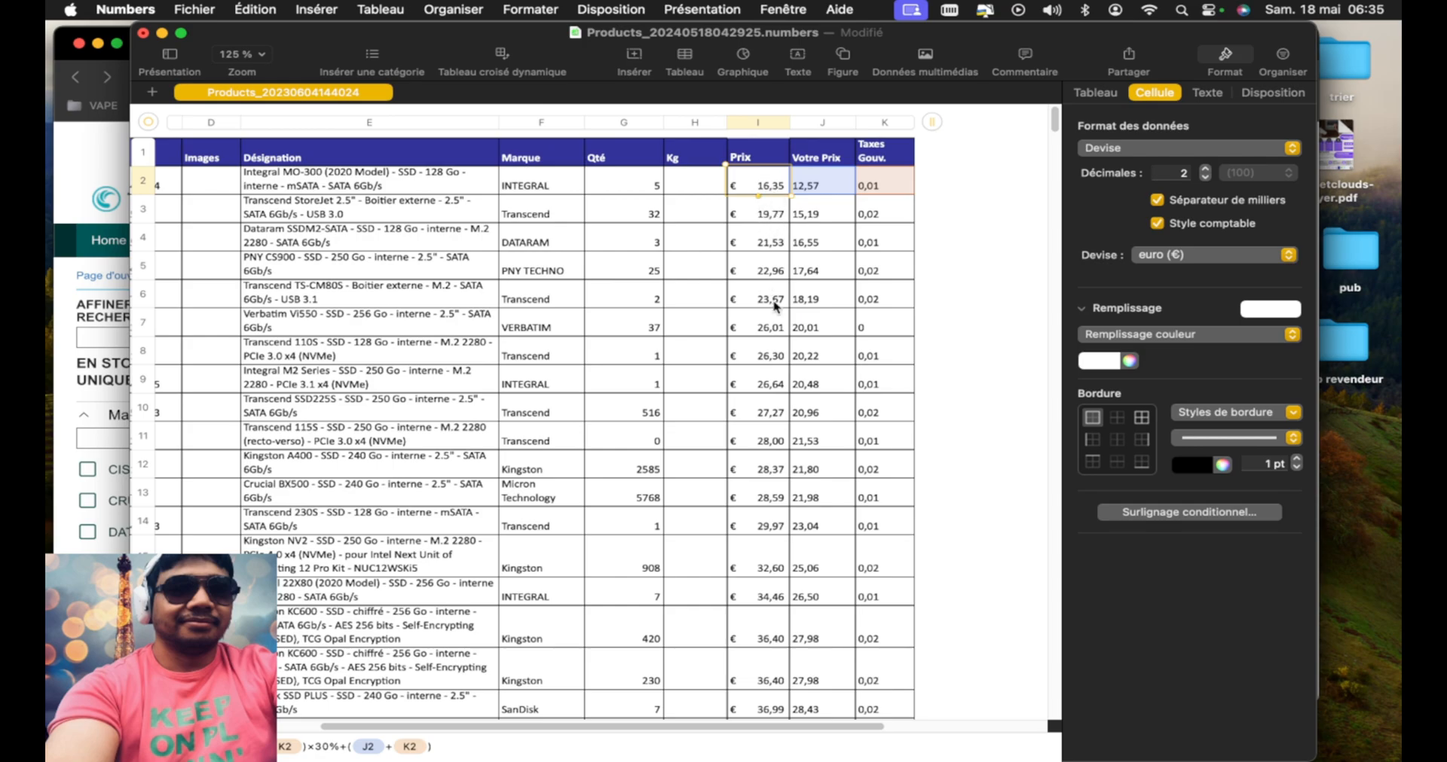
# Widen the Images column of the product table to make room for long image links
pyautogui.click(705, 184)
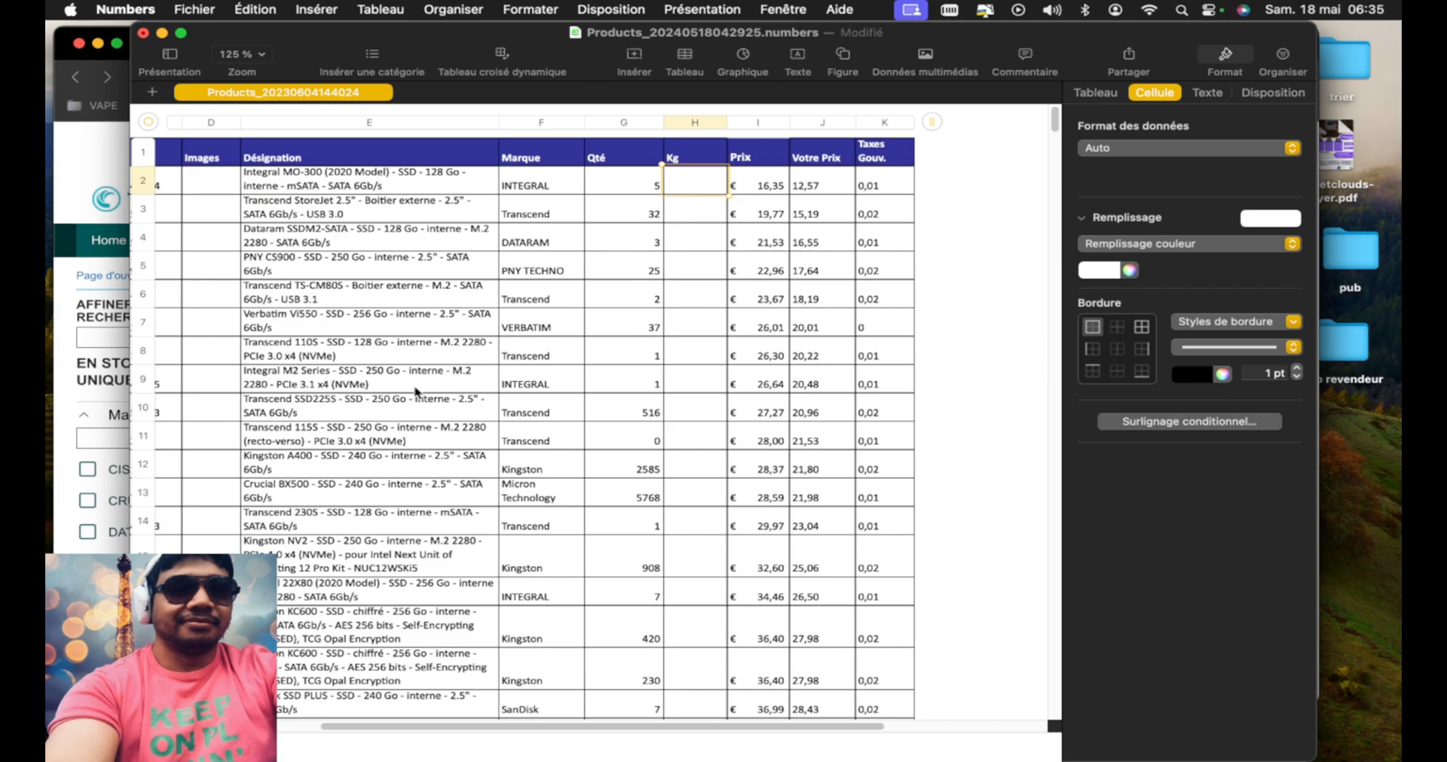
pyautogui.hscroll(-10, 415, 391)
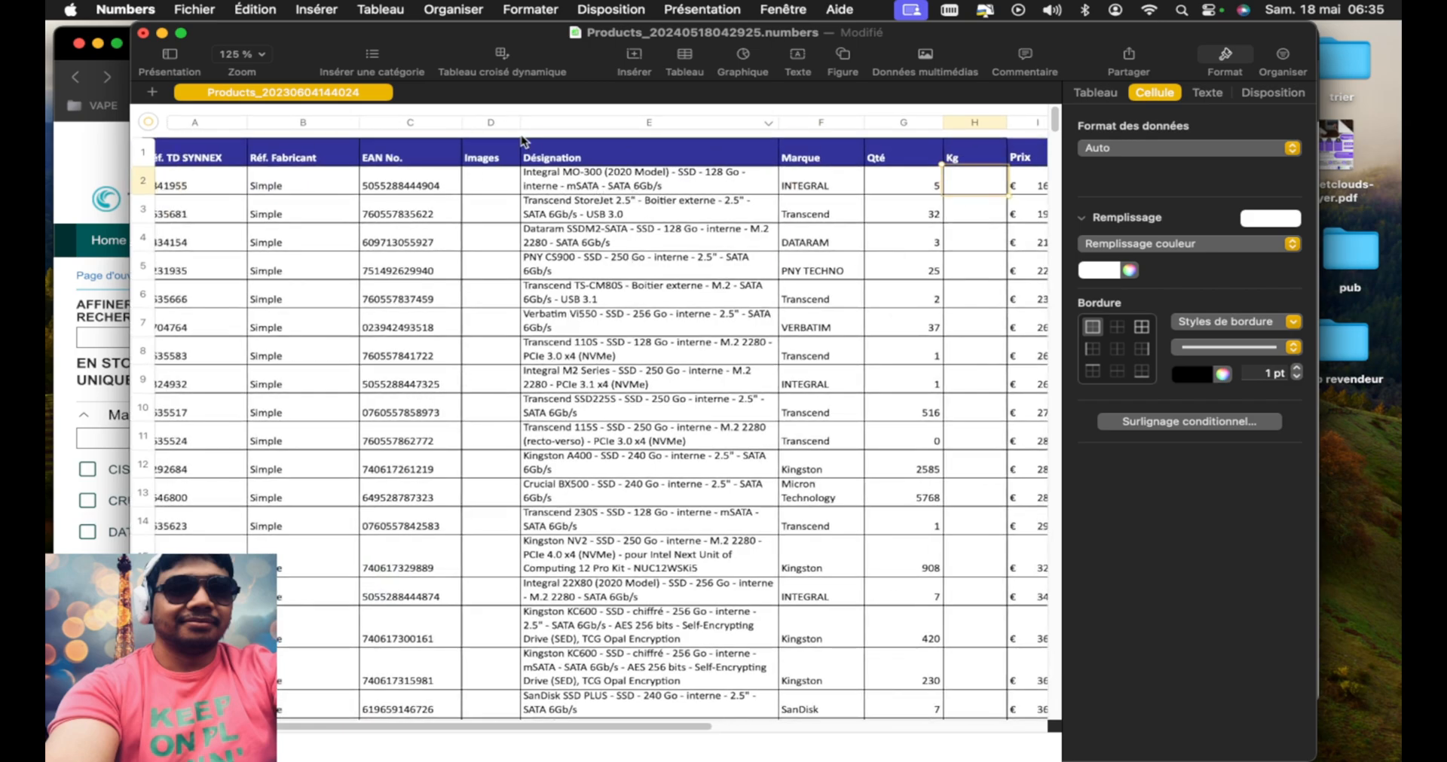
pyautogui.moveTo(518, 121); pyautogui.dragTo(919, 122)
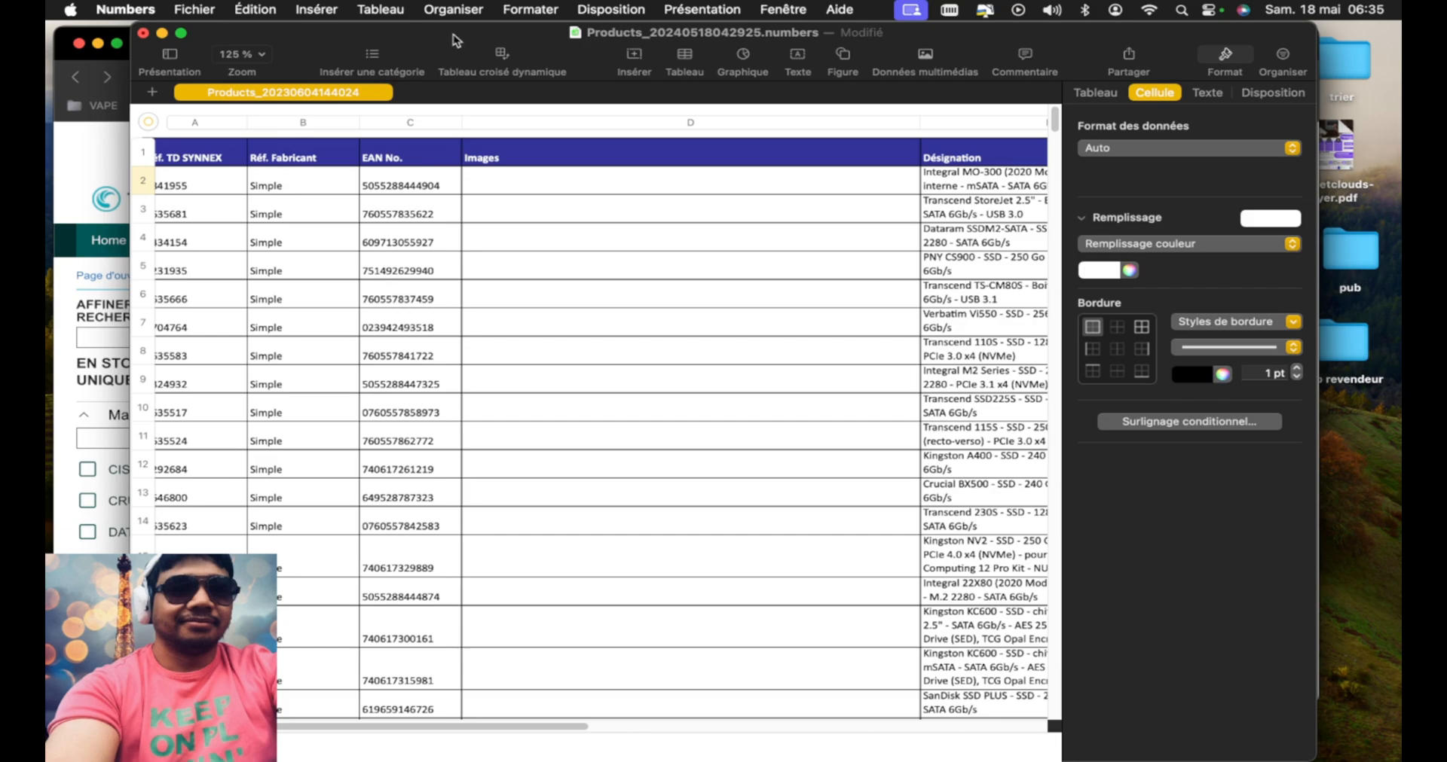
pyautogui.moveTo(435, 36); pyautogui.dragTo(509, 37)
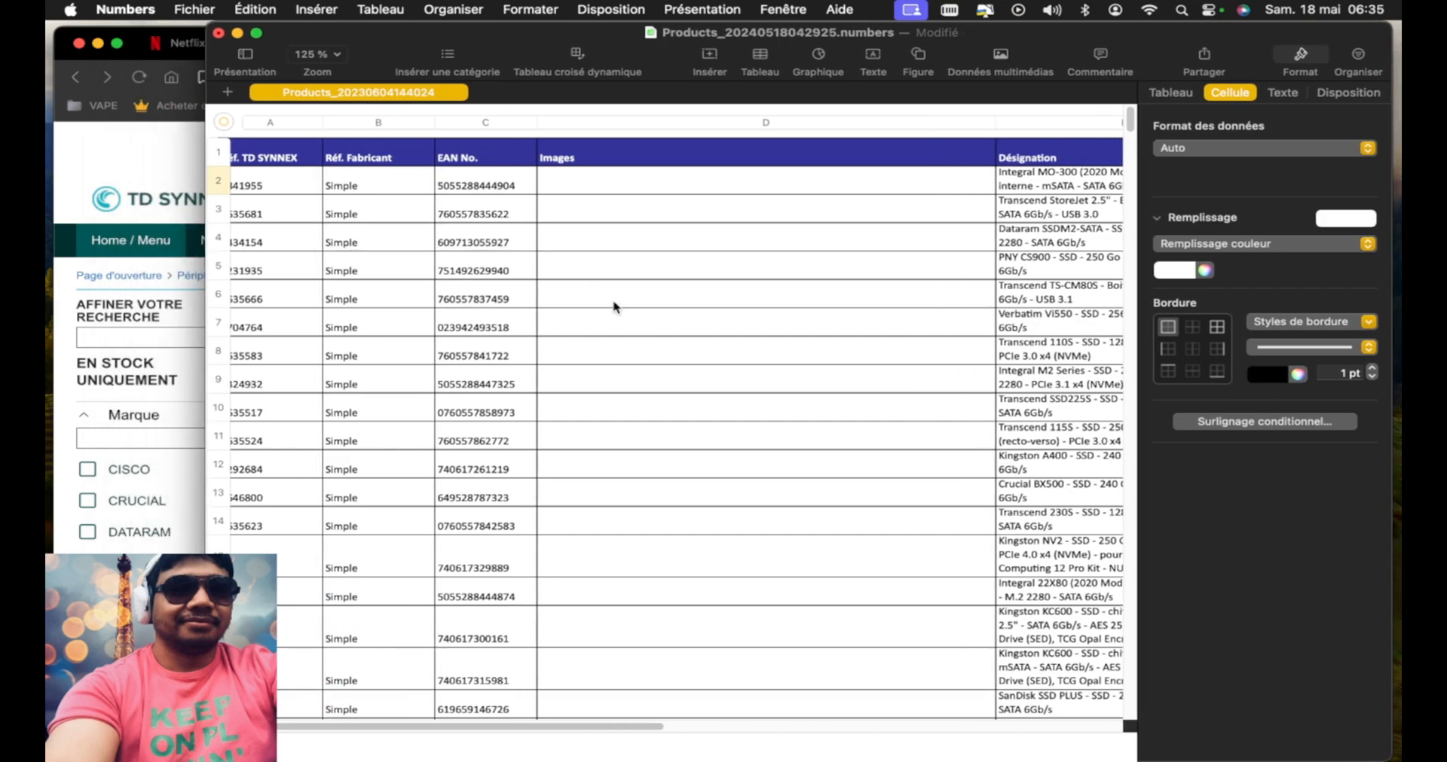
# Save the spreadsheet in the Downloads folder under the name "ssd interne"
pyautogui.press('super+s')
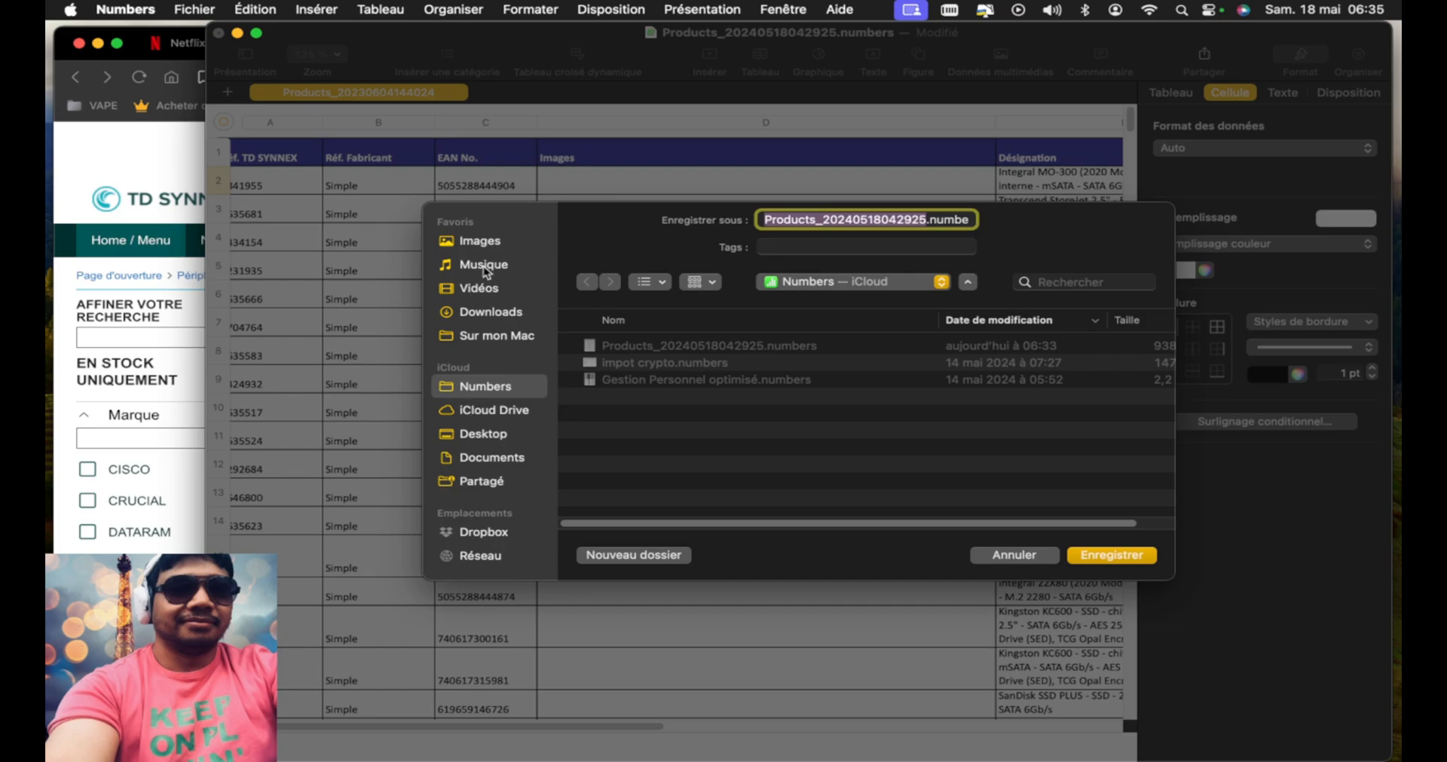
pyautogui.click(482, 435)
pyautogui.click(490, 318)
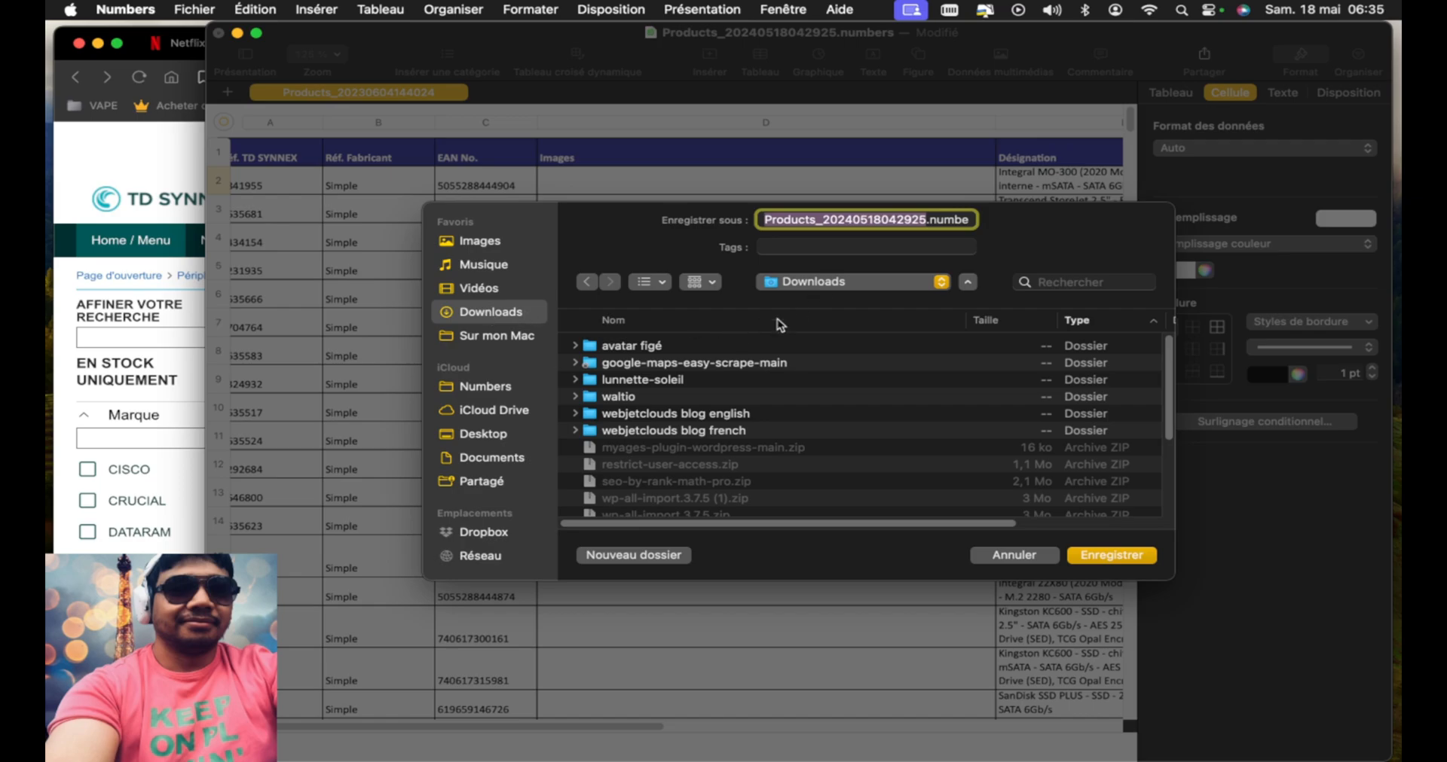
pyautogui.write('ssd interne.numbers')
pyautogui.press('Return')
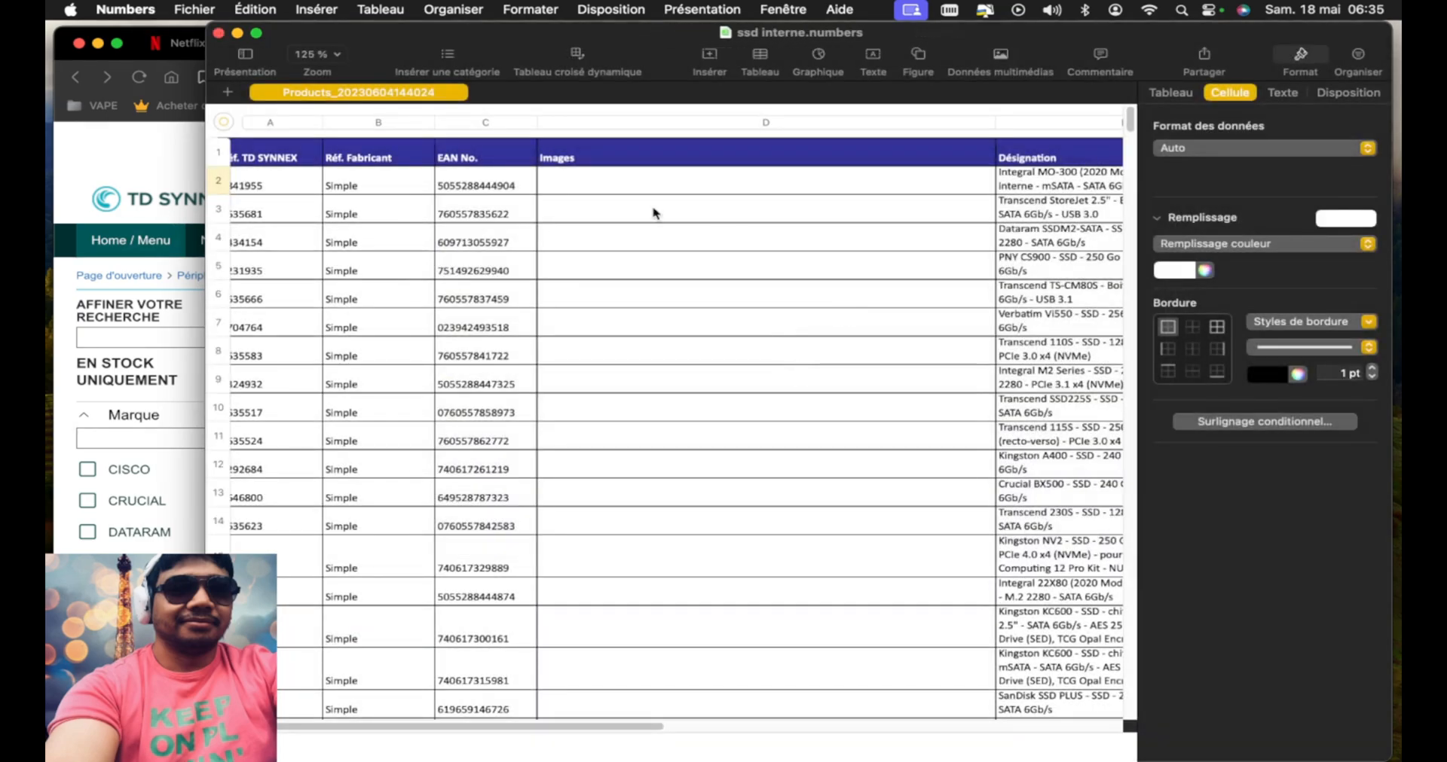
# Position the spreadsheet window beside the TD SYNNEX page with the Images and Désignation columns in view
pyautogui.moveTo(467, 36); pyautogui.dragTo(754, 34)
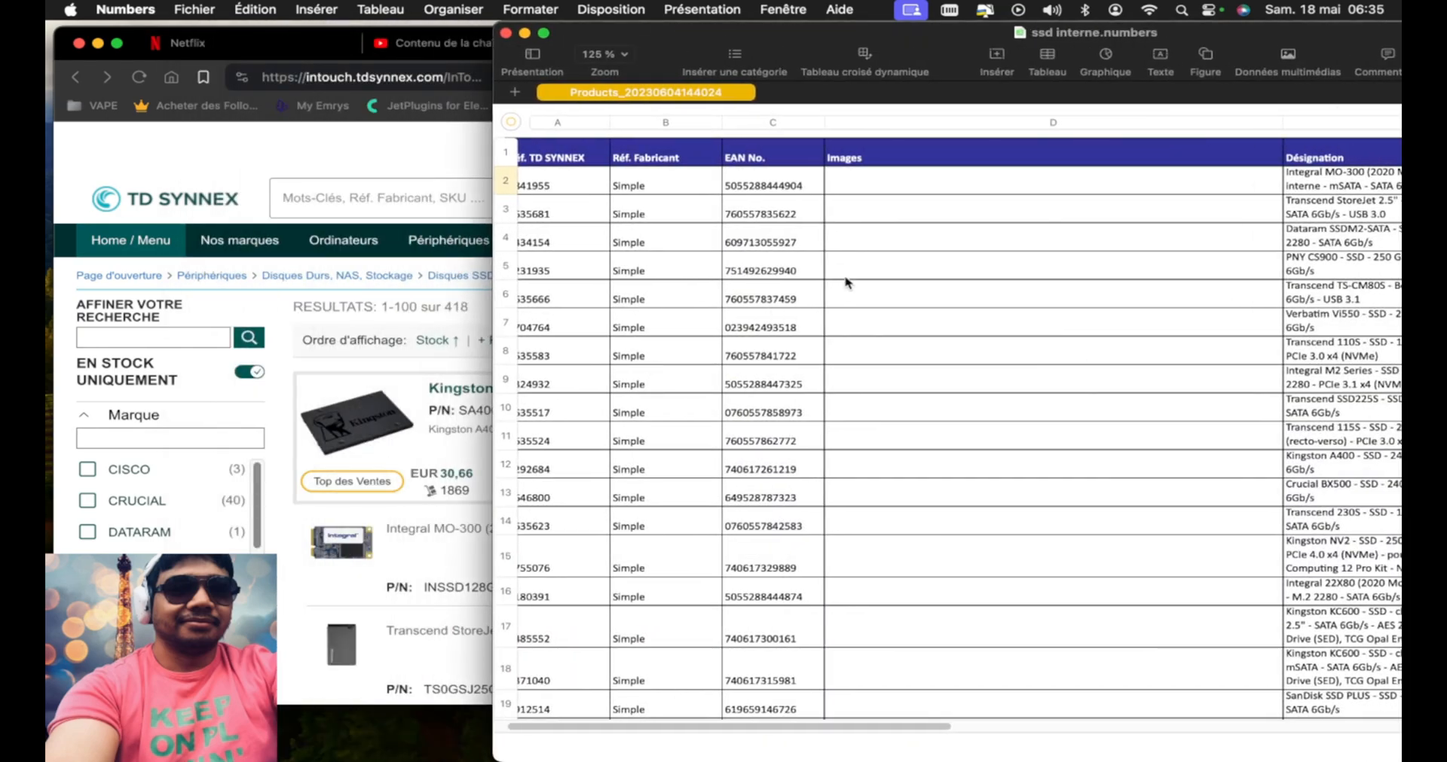
pyautogui.moveTo(1204, 45); pyautogui.dragTo(1045, 46)
pyautogui.hscroll(3, 1064, 348)
pyautogui.hscroll(3, 1066, 352)
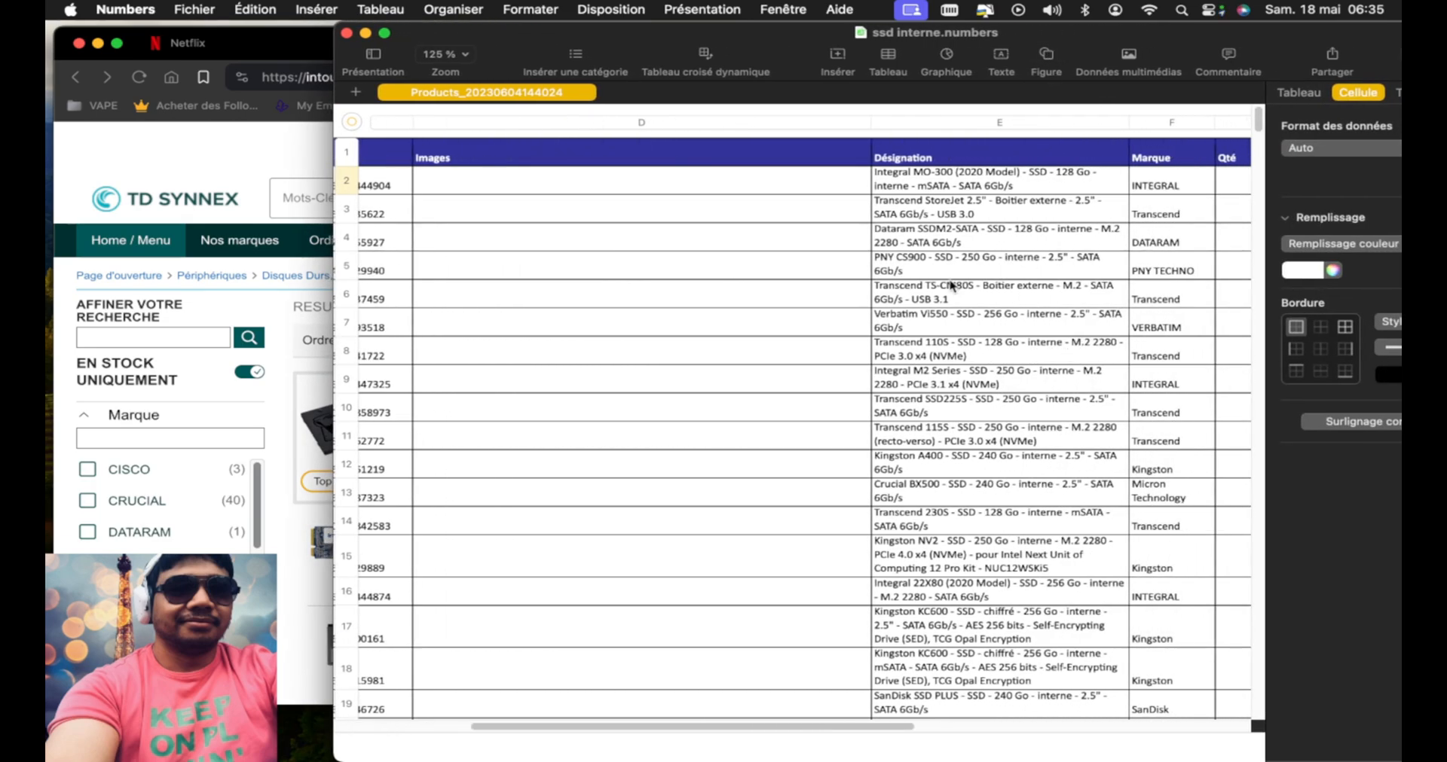
pyautogui.moveTo(689, 33); pyautogui.dragTo(817, 34)
# Copy the image address of the Integral MO-300 from the TD SYNNEX page in Brave into its Images cell in Numbers
pyautogui.click(290, 480)
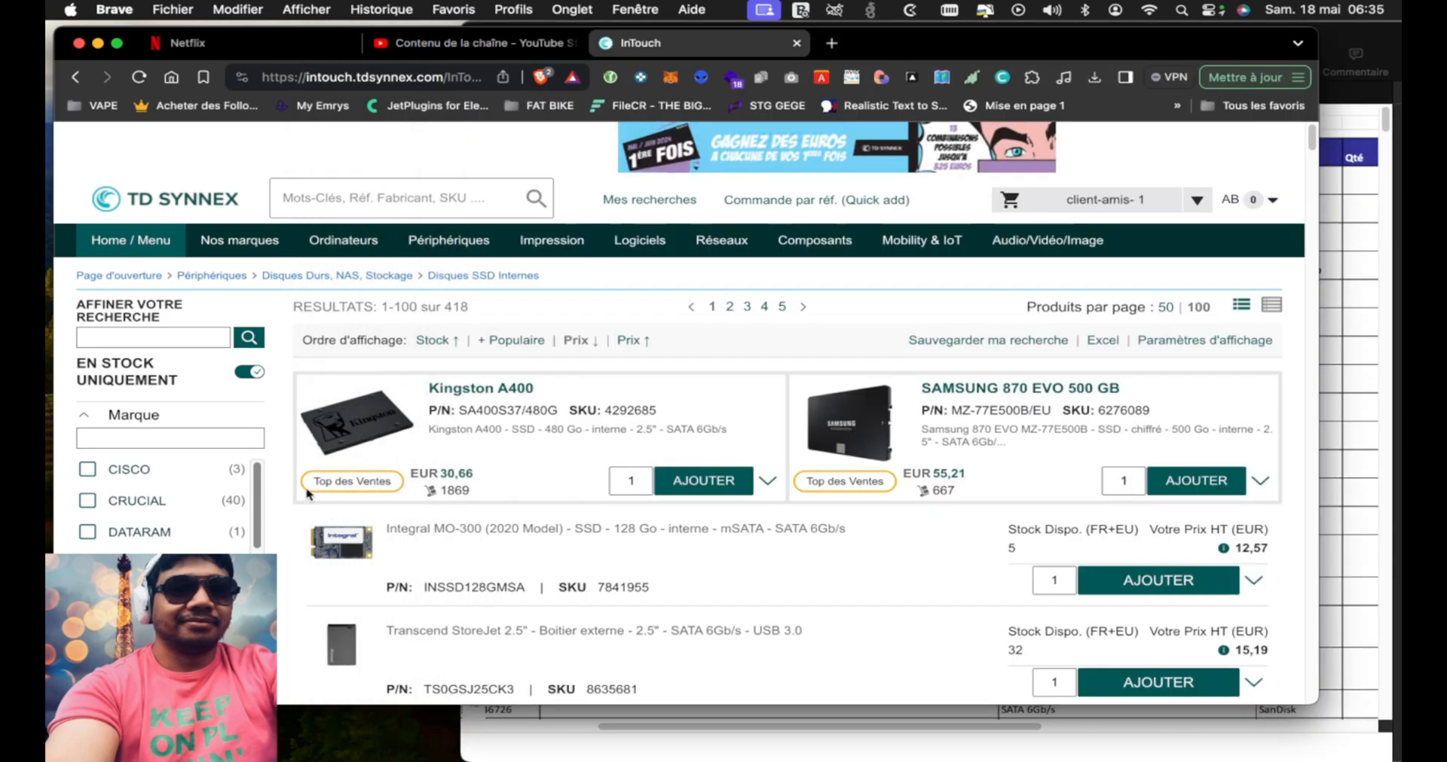
pyautogui.scroll(-5, 390, 464)
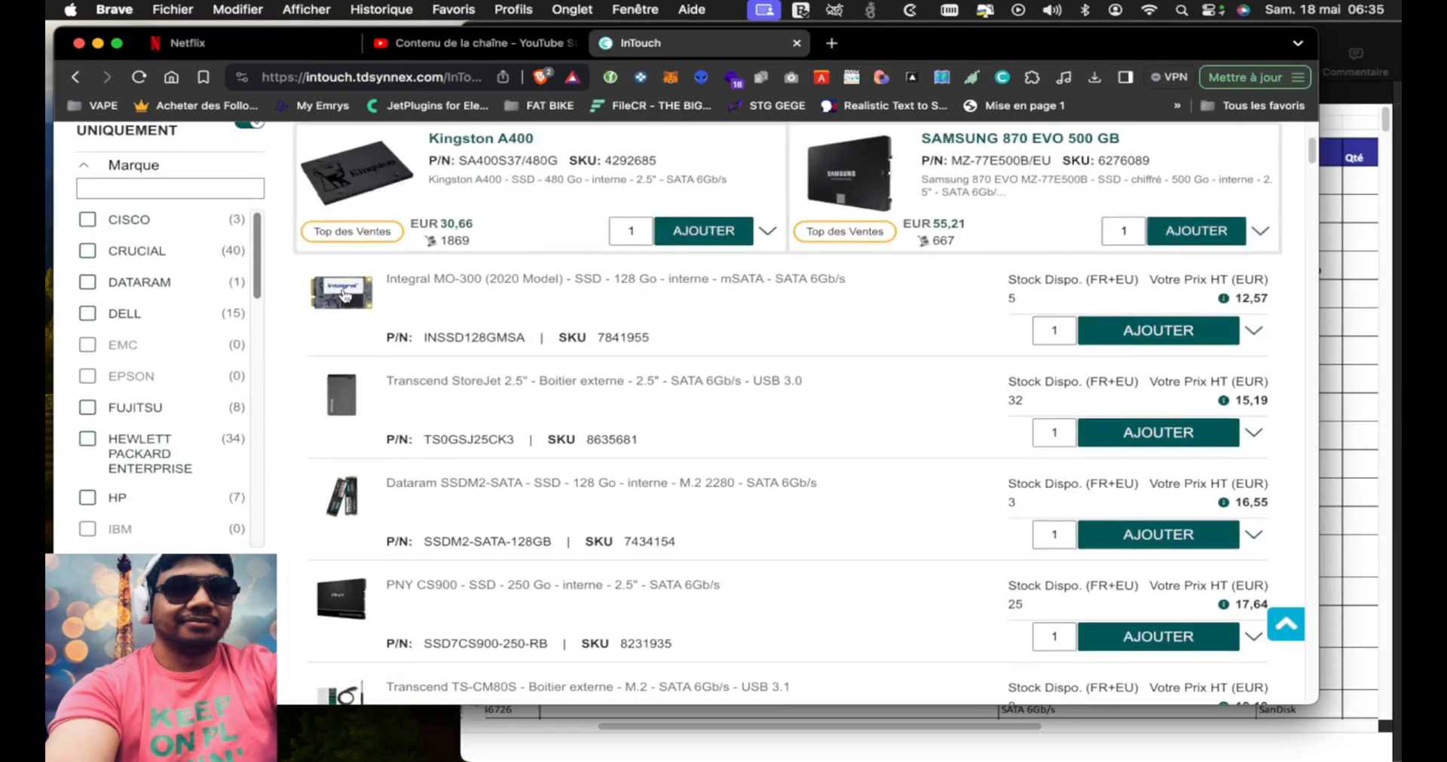
pyautogui.rightClick(344, 295)
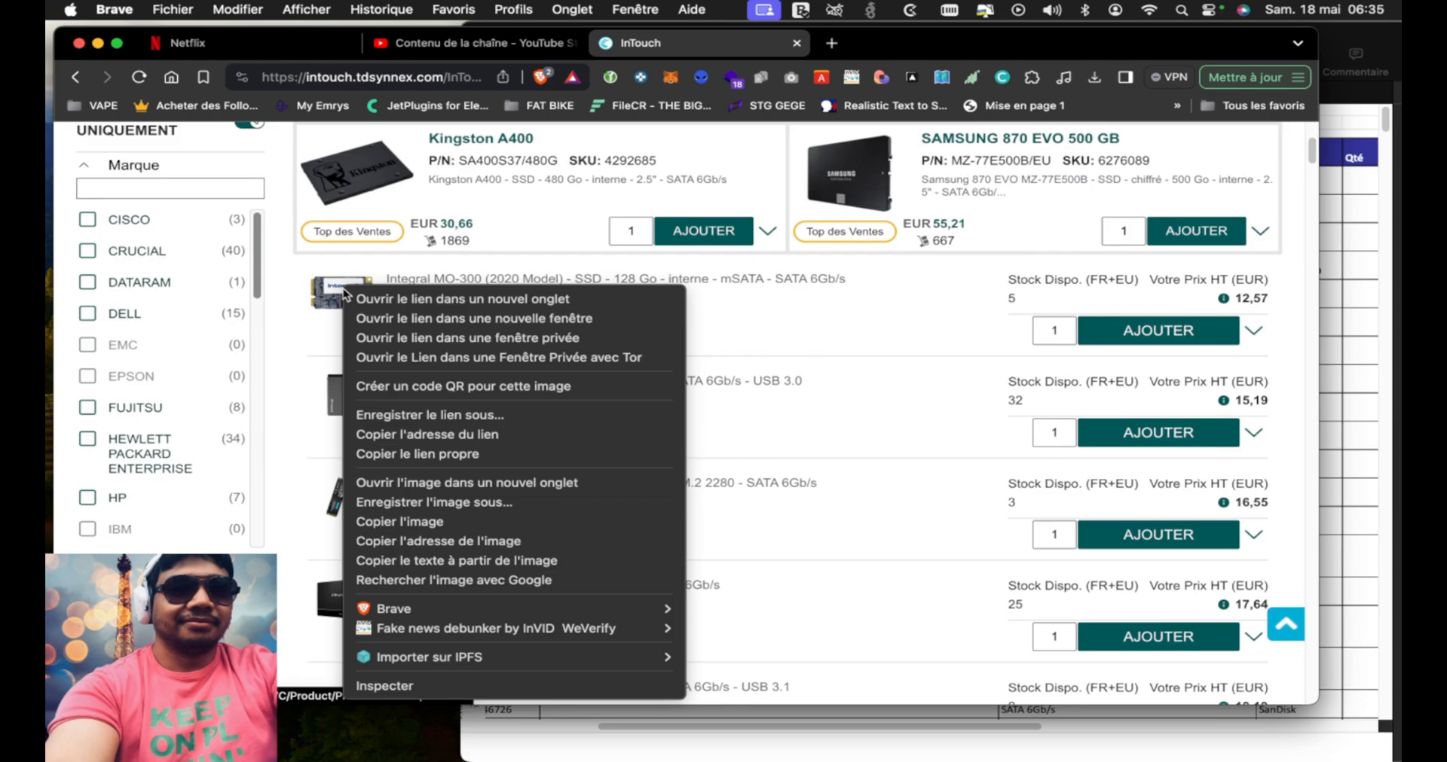
pyautogui.click(500, 541)
pyautogui.click(1369, 31)
pyautogui.click(670, 186)
pyautogui.write('https://cdn.cs.1worldsync.com/70/db/70db9008-2be7-432a-9fde-b08c88527498.jpg')
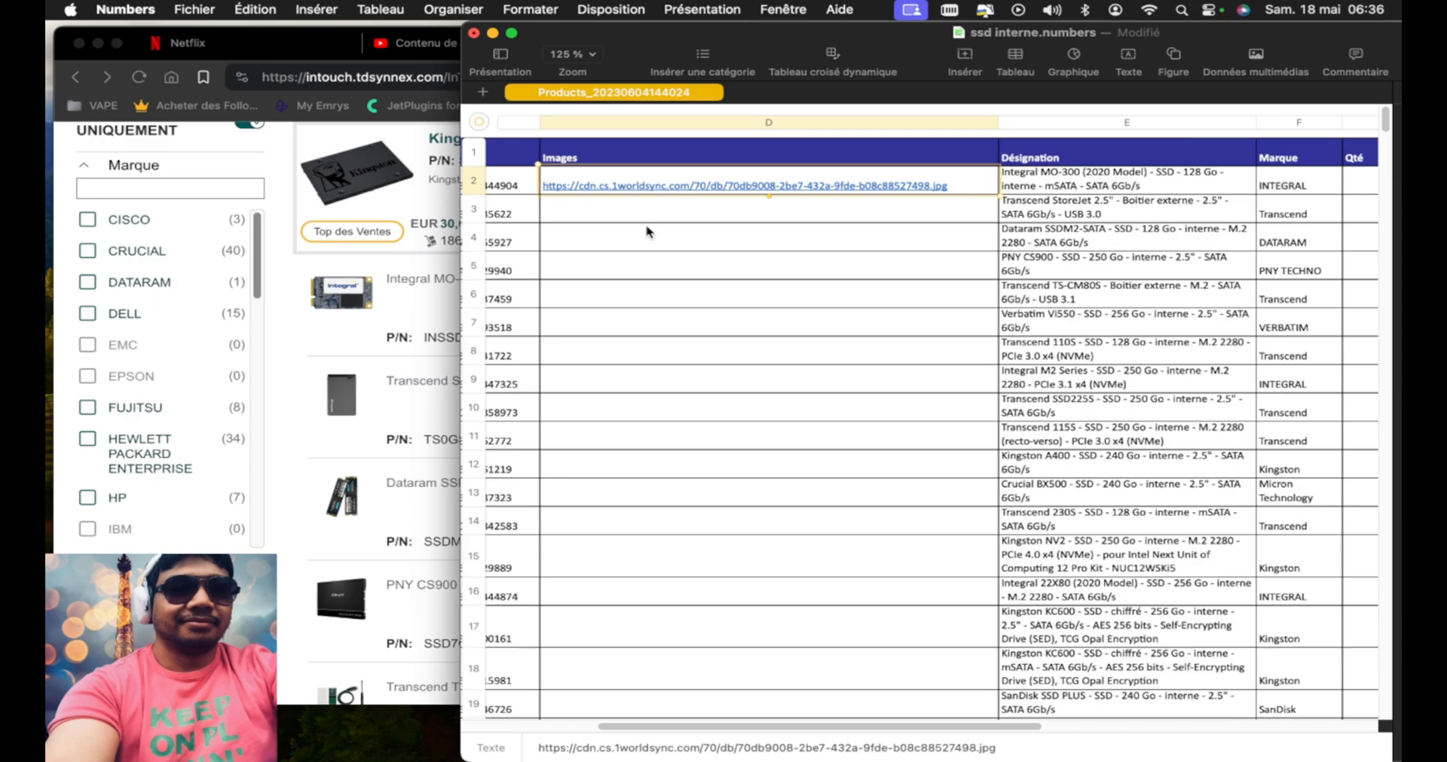
# Switch back to Brave, search Google for "sheet" in a new tab, and open a blank Google Sheets spreadsheet
pyautogui.click(301, 413)
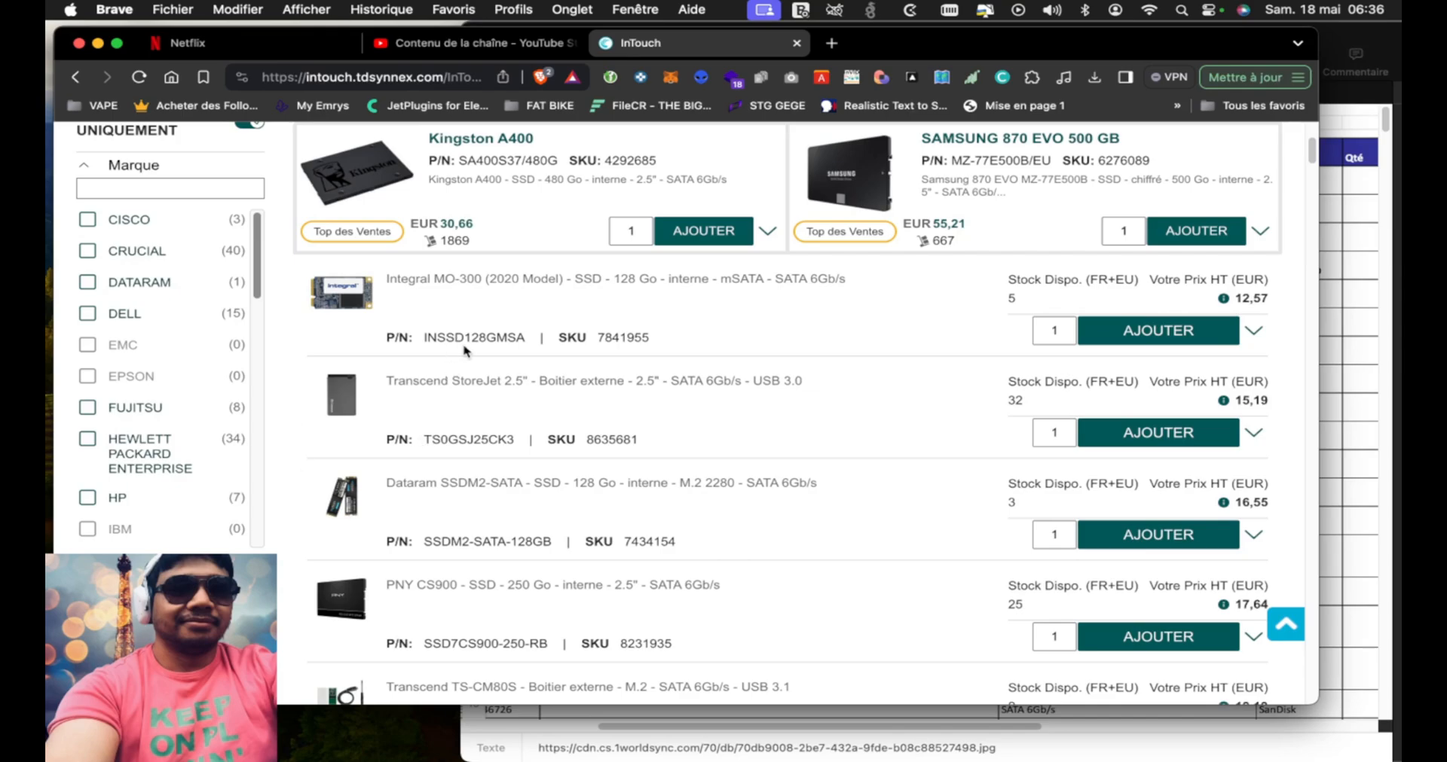
pyautogui.click(832, 43)
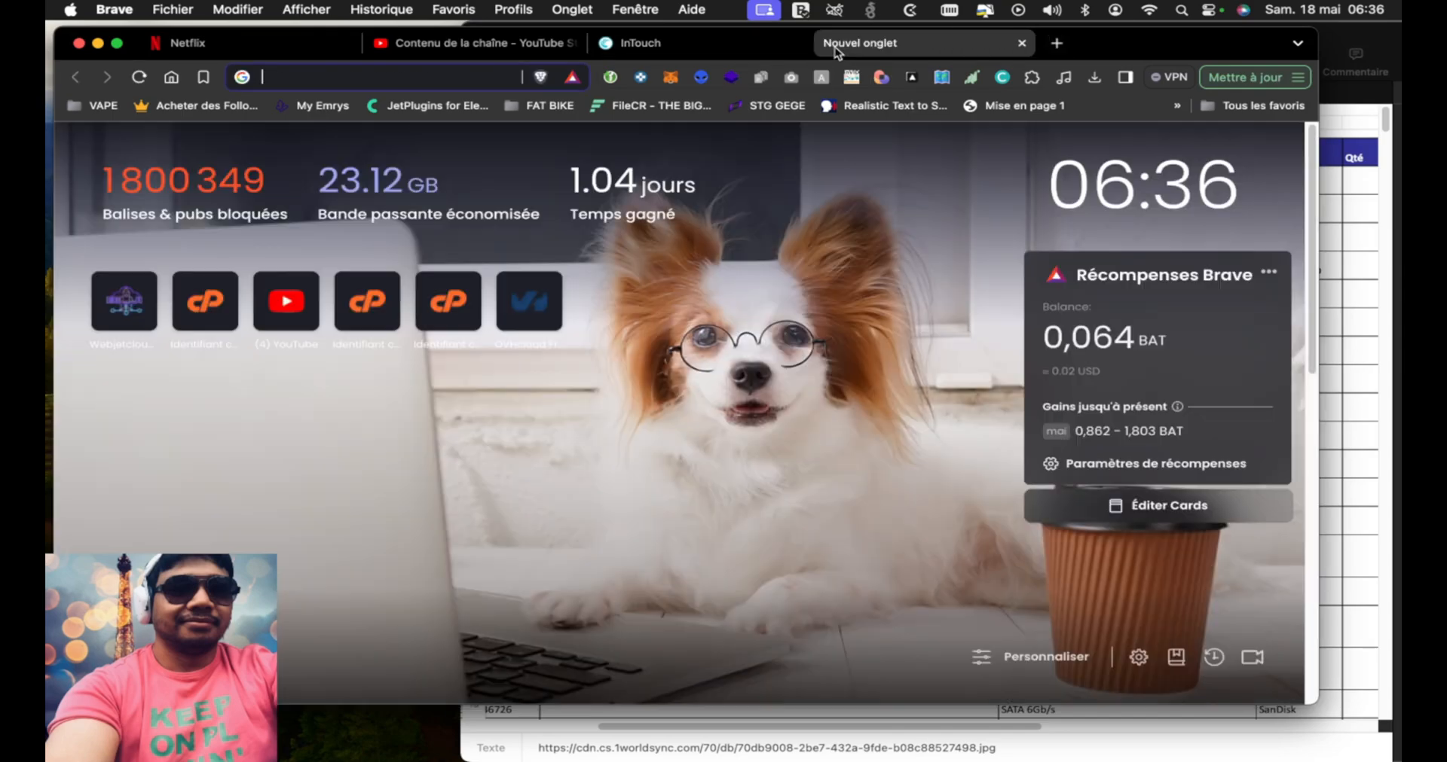
pyautogui.write('google')
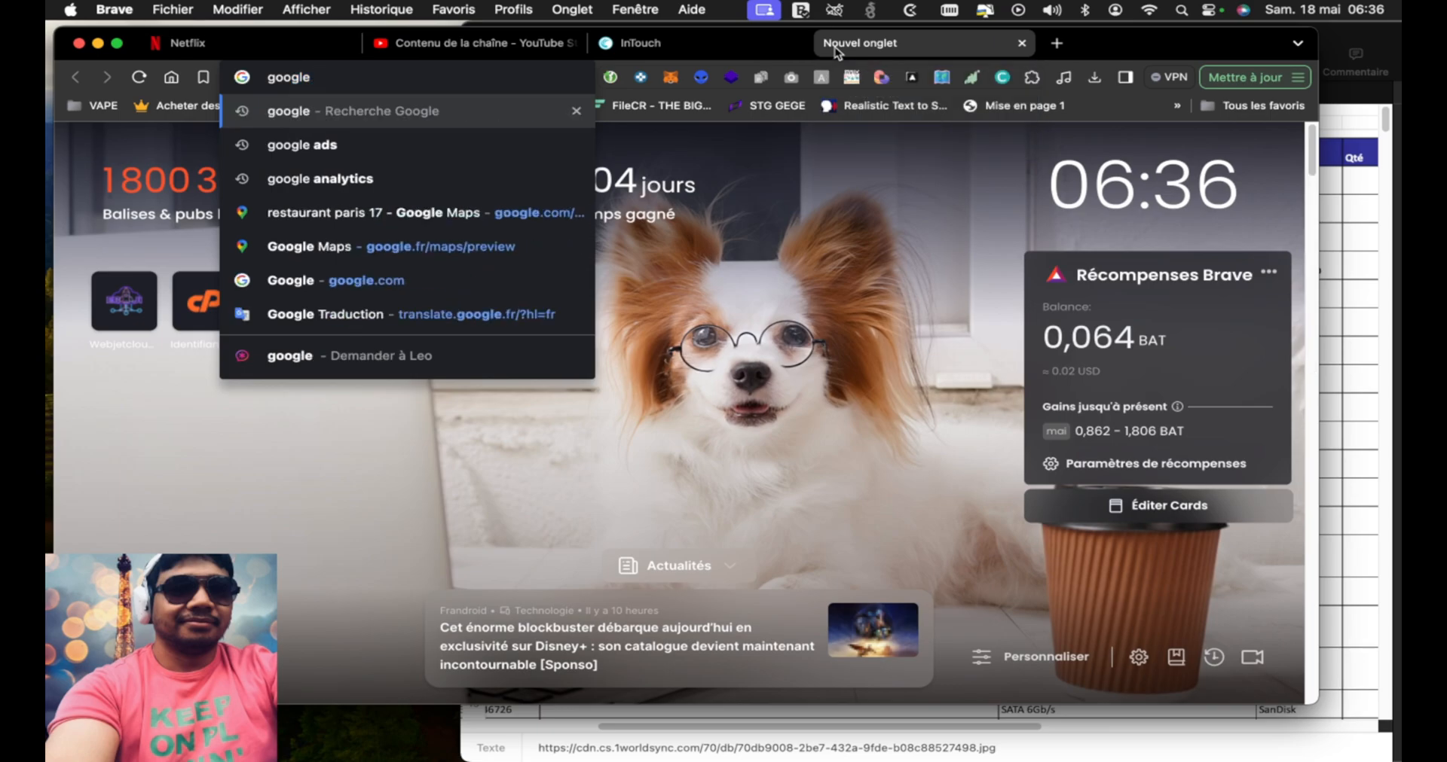
pyautogui.press('Return')
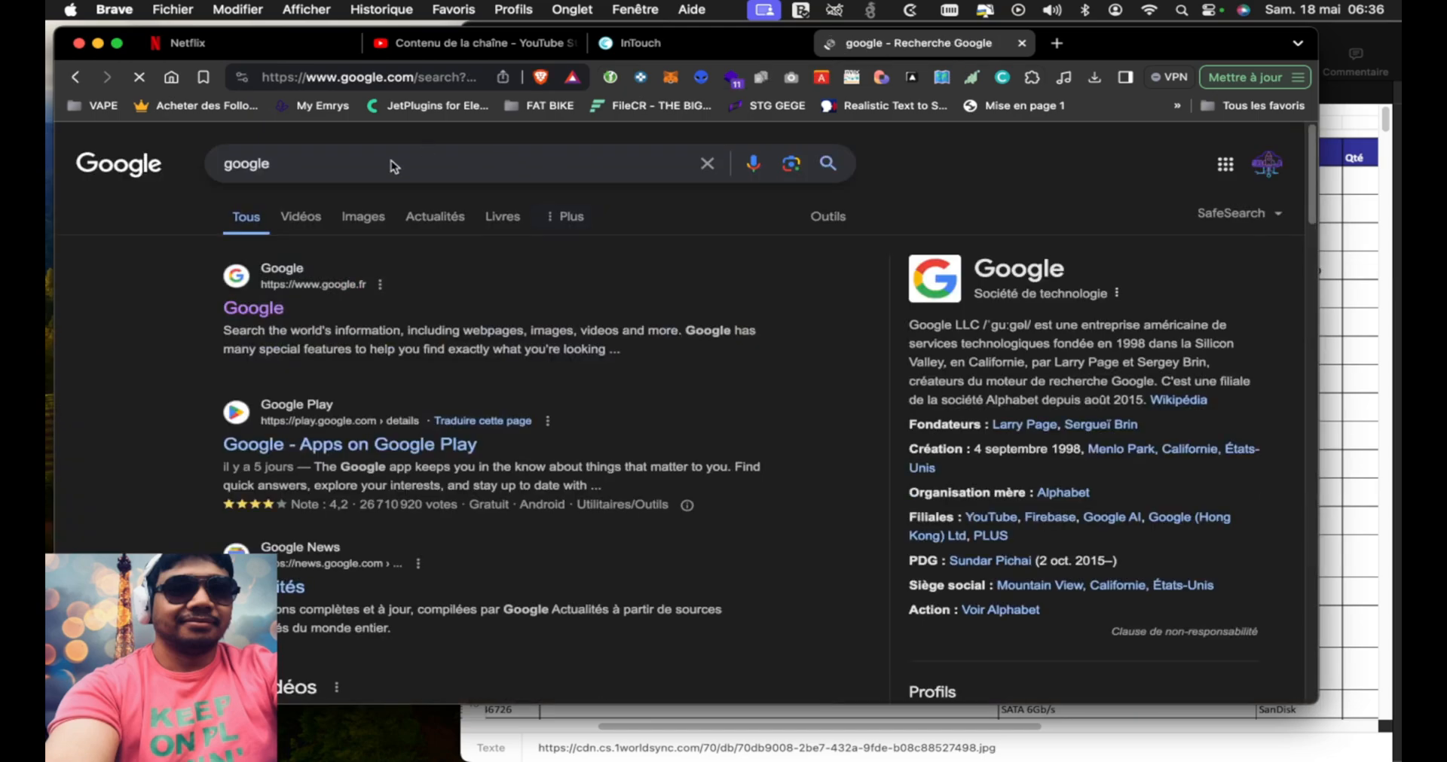
pyautogui.click(391, 161)
pyautogui.write('sheet')
pyautogui.press('Return')
pyautogui.click(267, 446)
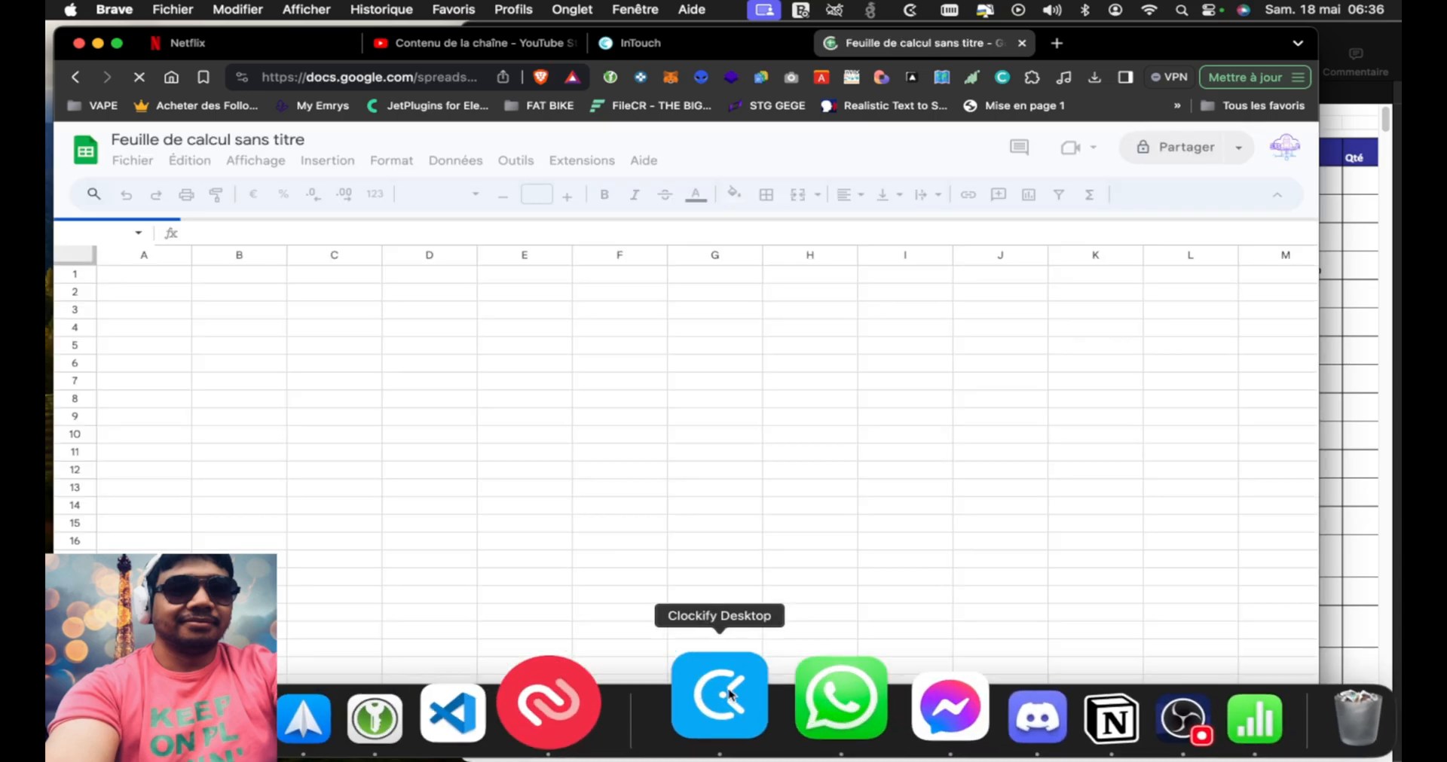
pyautogui.click(1086, 695)
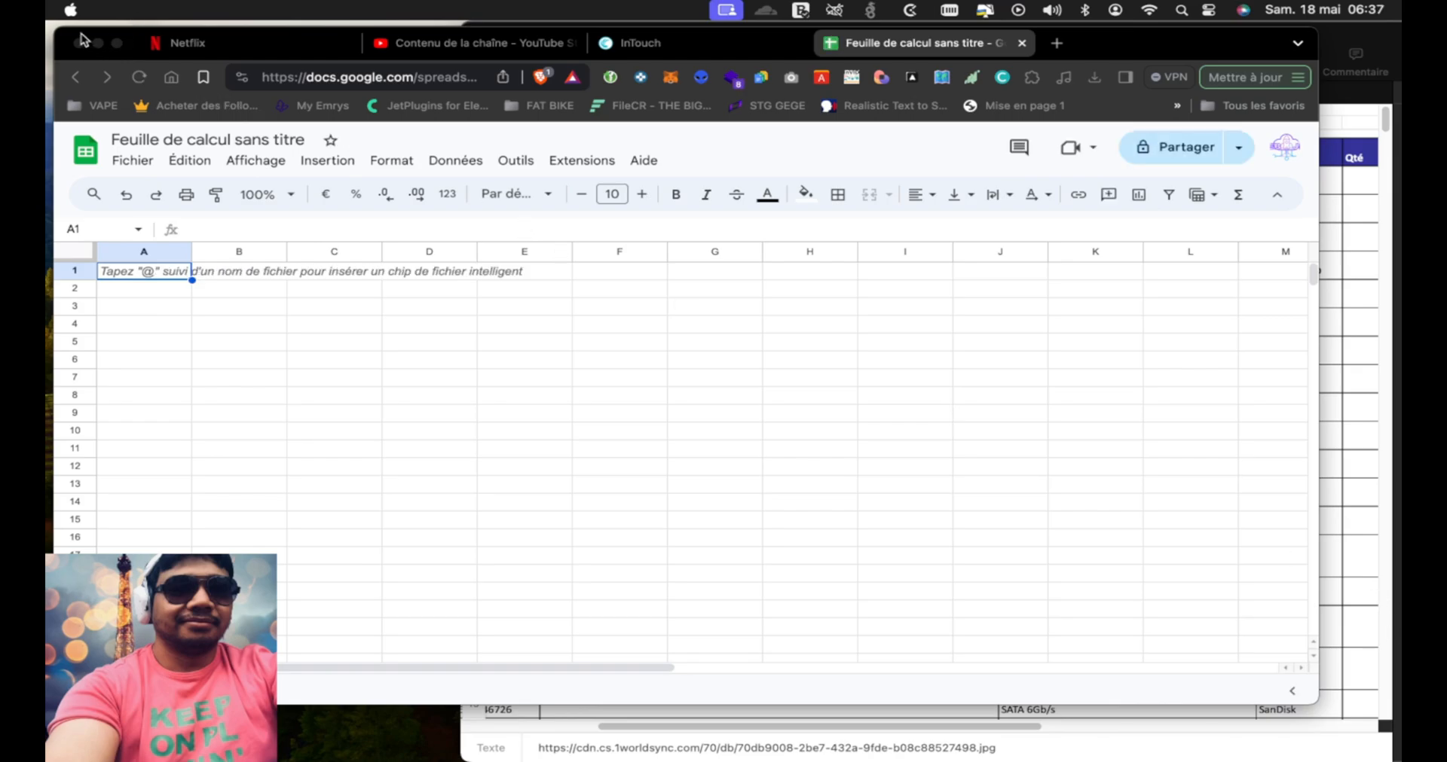
pyautogui.click(461, 327)
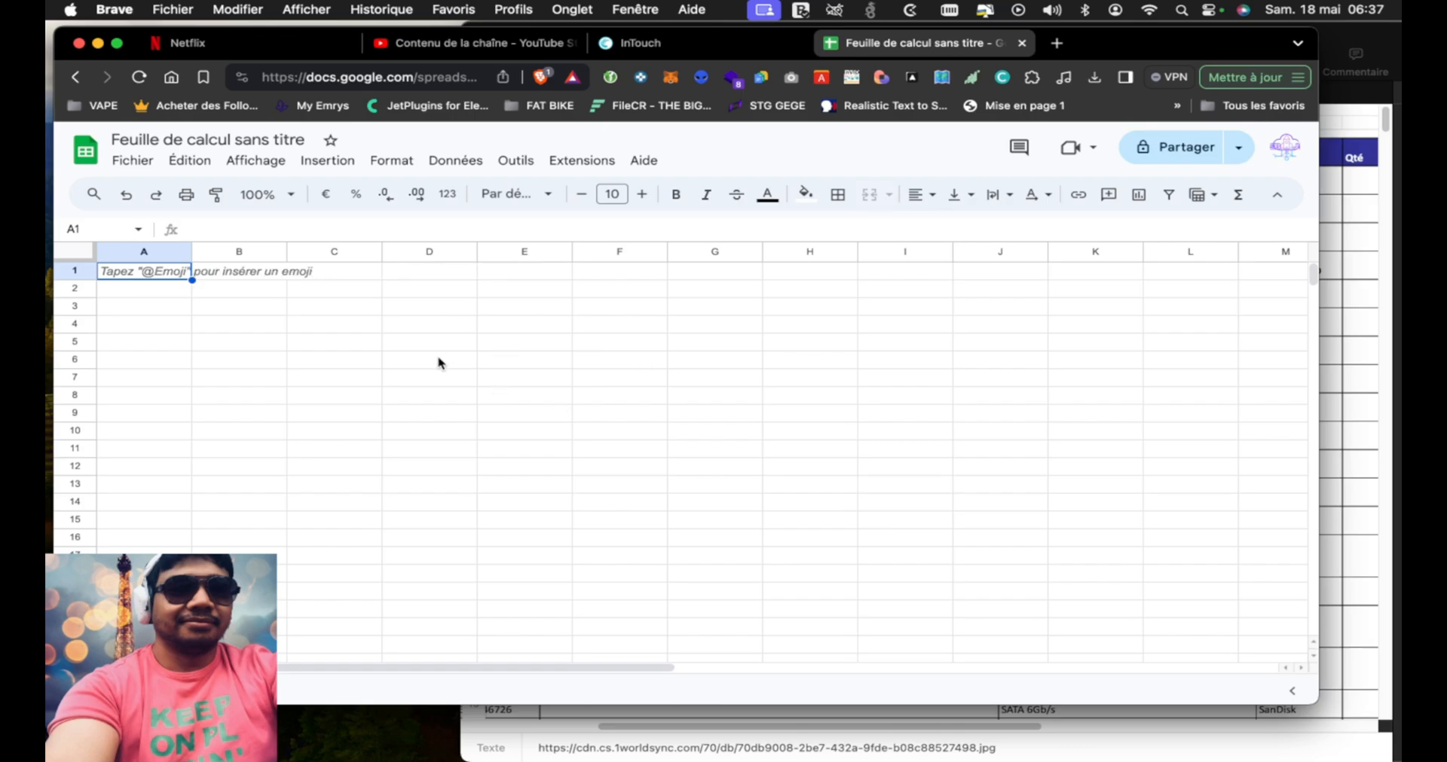
pyautogui.click(309, 347)
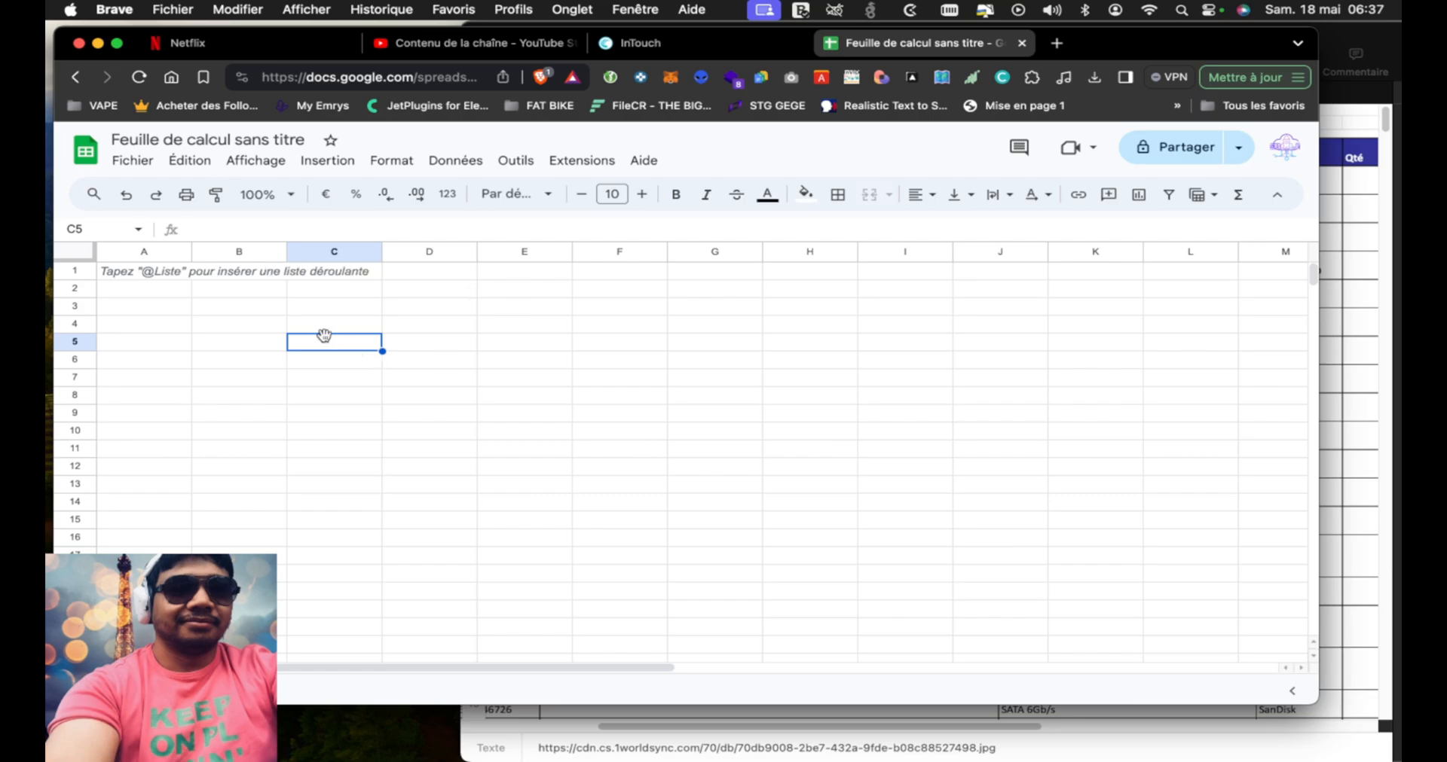
pyautogui.click(204, 307)
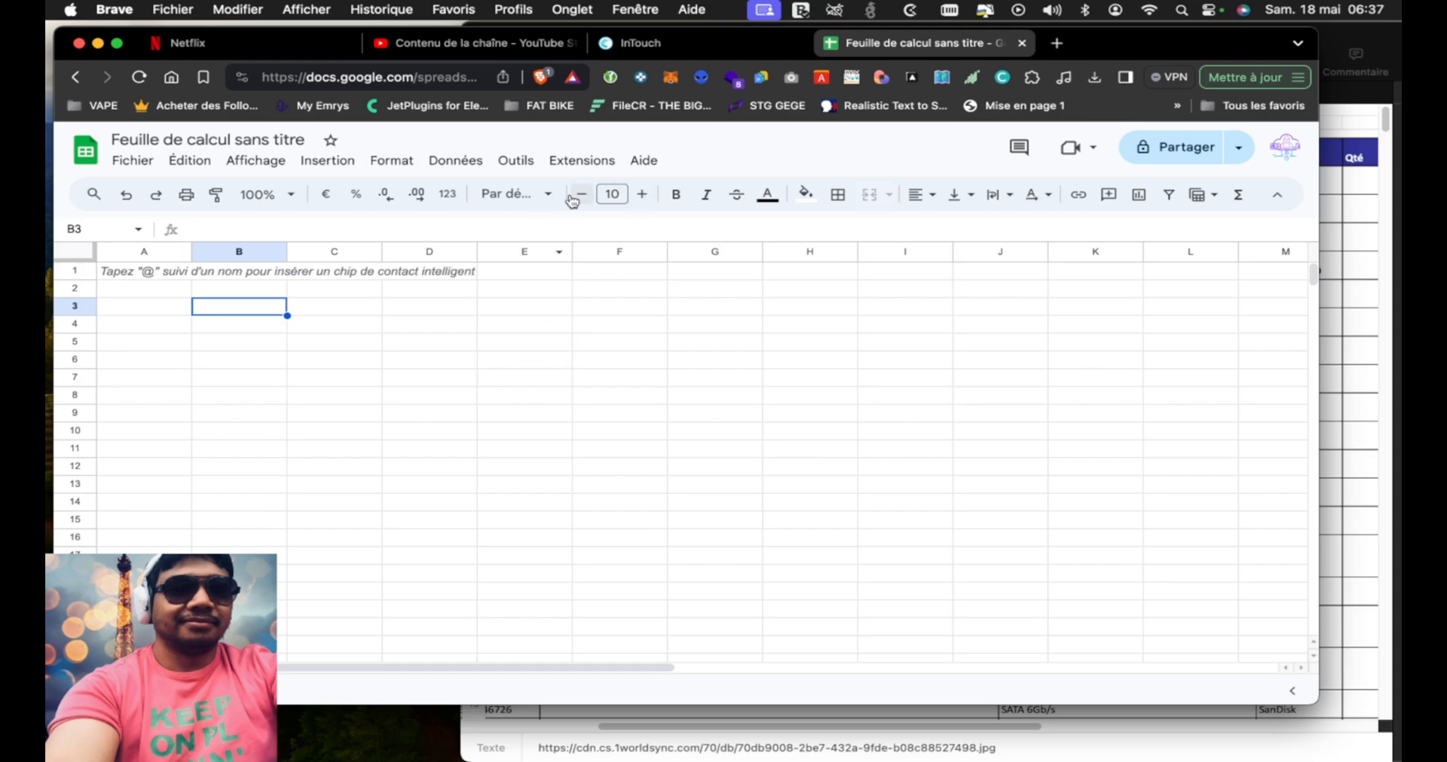
# Look through the blank spreadsheet's extensions and show the options of the SheetAI App add-on
pyautogui.click(597, 163)
pyautogui.moveTo(625, 291)
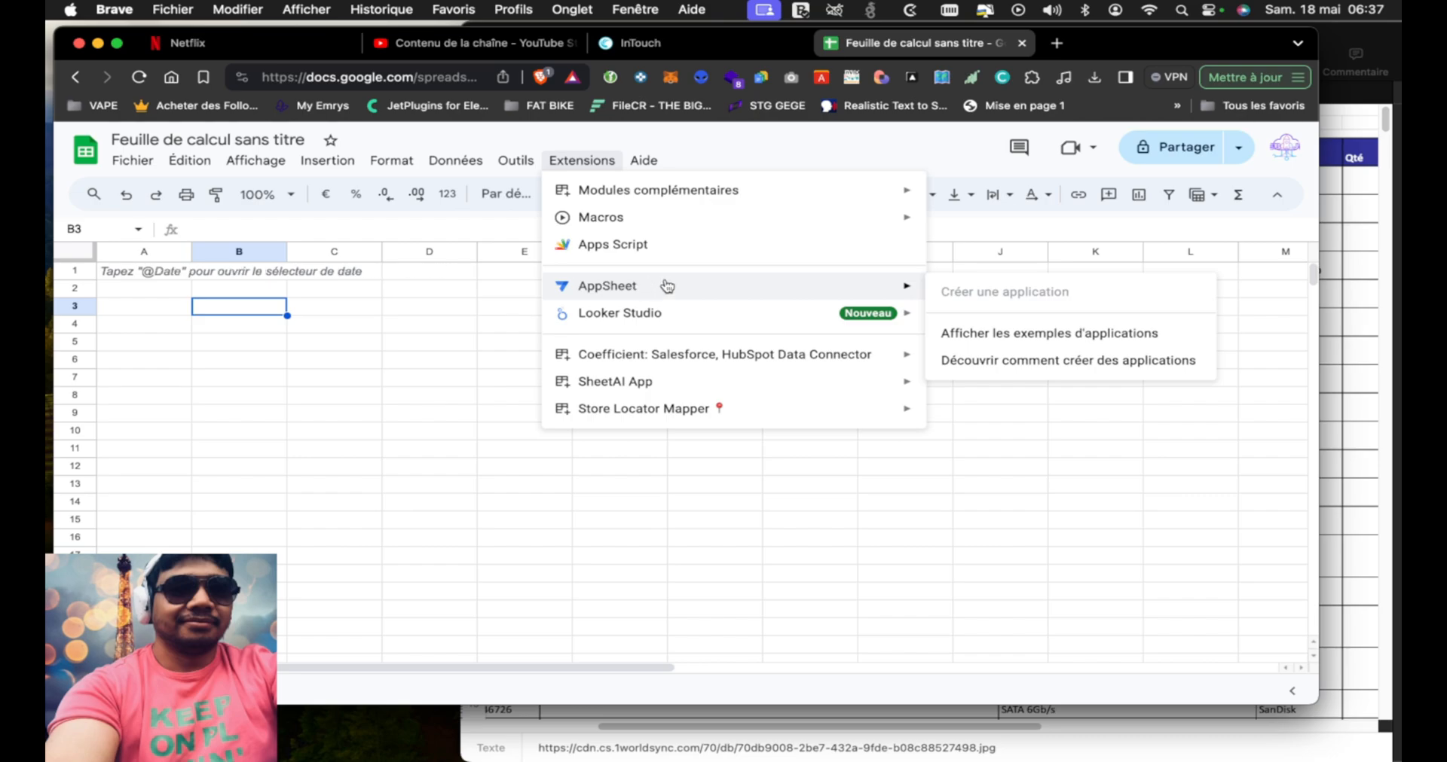
pyautogui.click(636, 252)
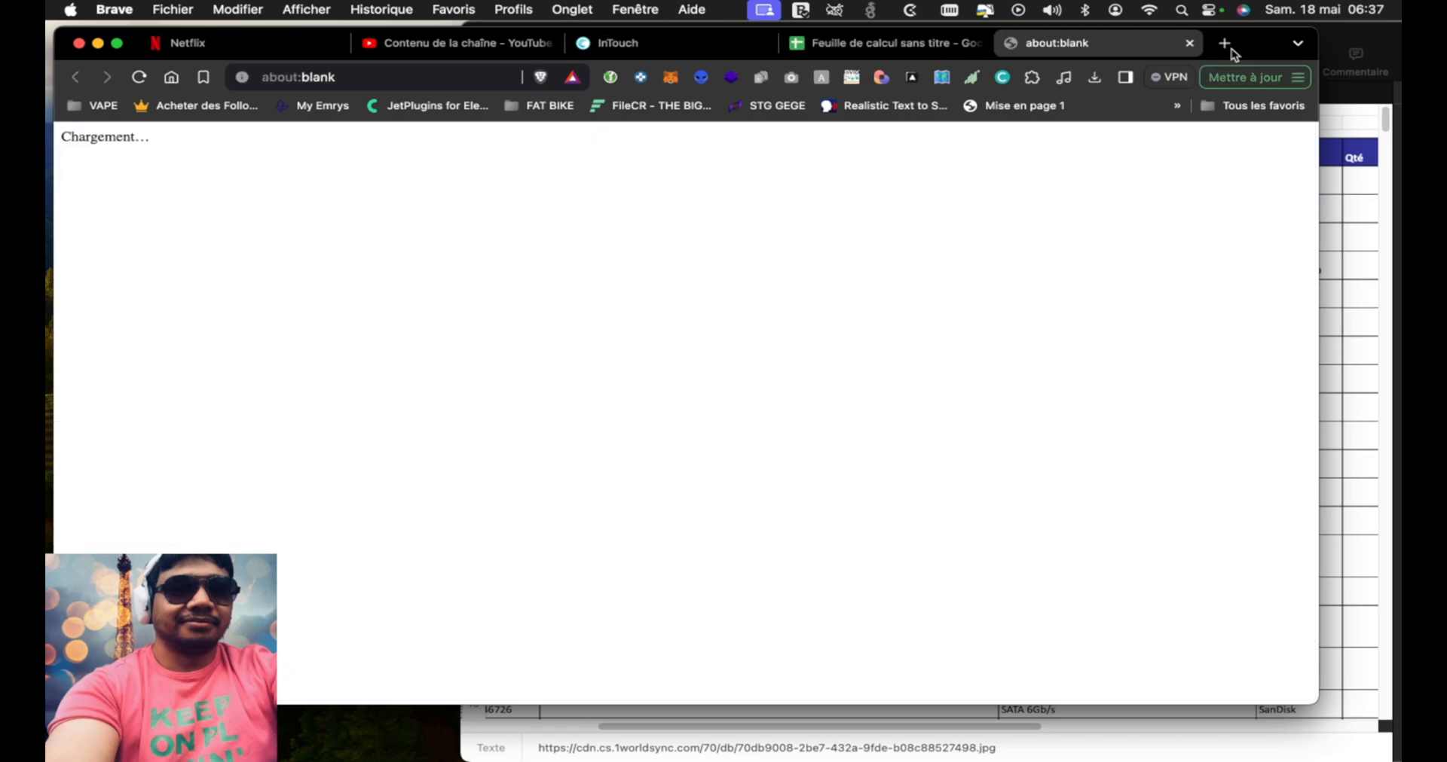
pyautogui.click(1190, 44)
pyautogui.click(582, 160)
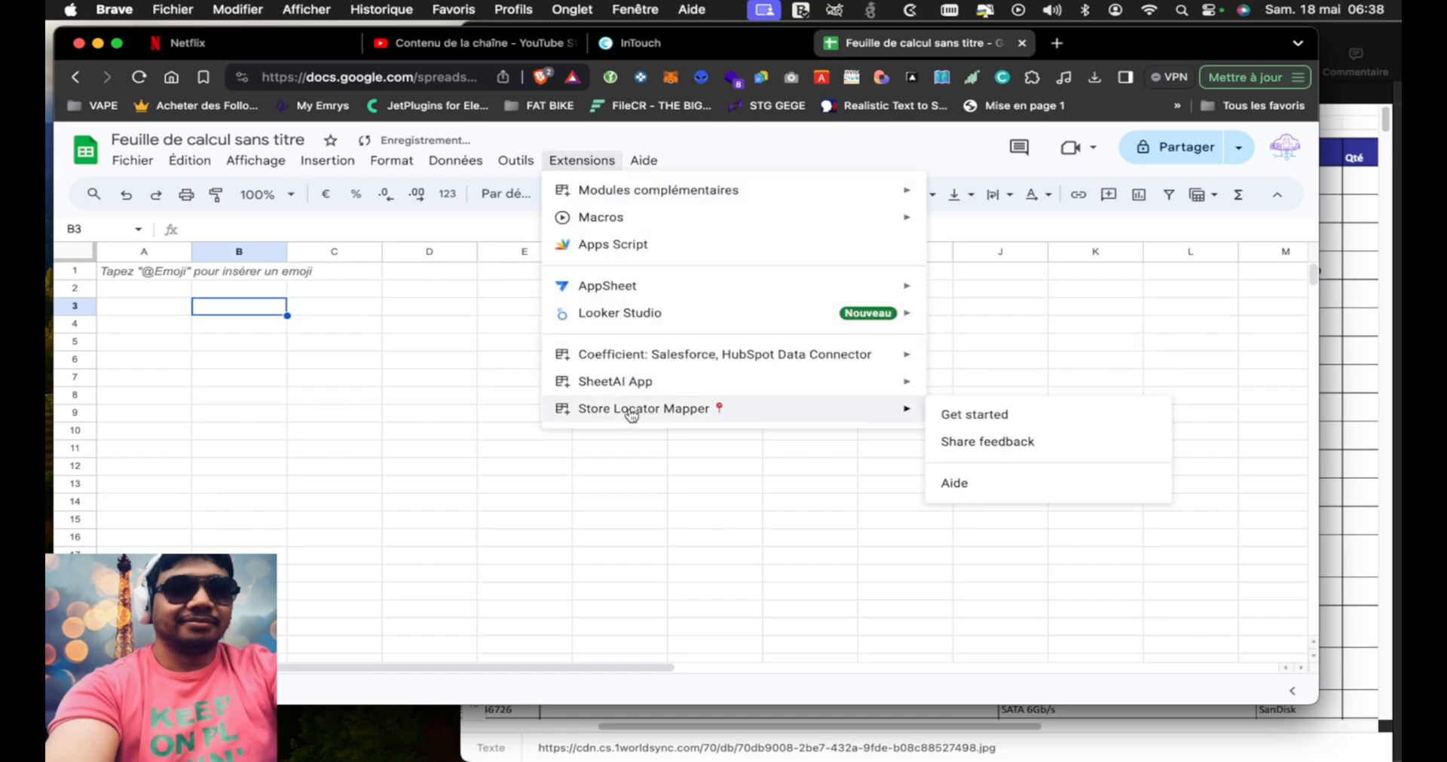
pyautogui.moveTo(631, 389)
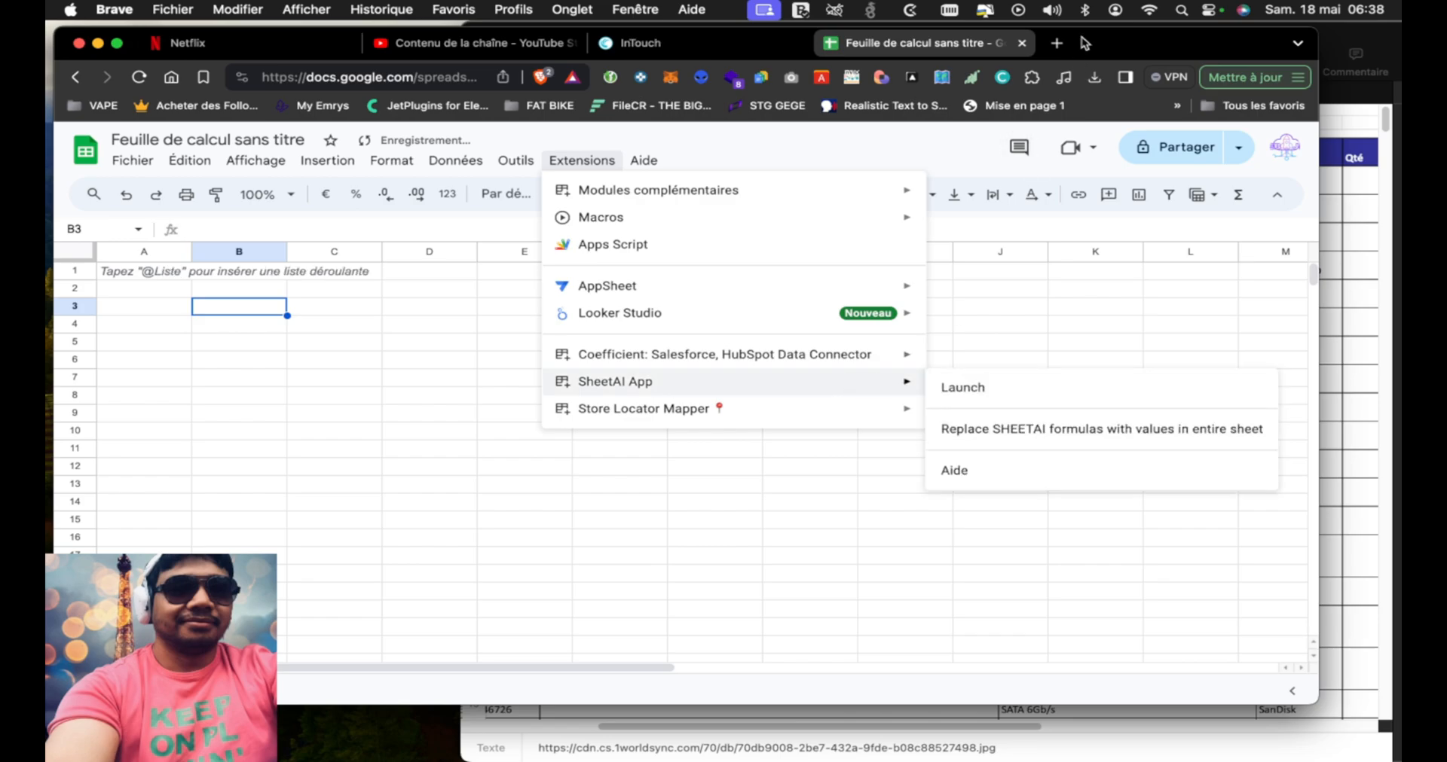
# Open the SheetAI website in a new browser tab and look over its home page
pyautogui.click(1058, 45)
pyautogui.write('sheetai')
pyautogui.press('Return')
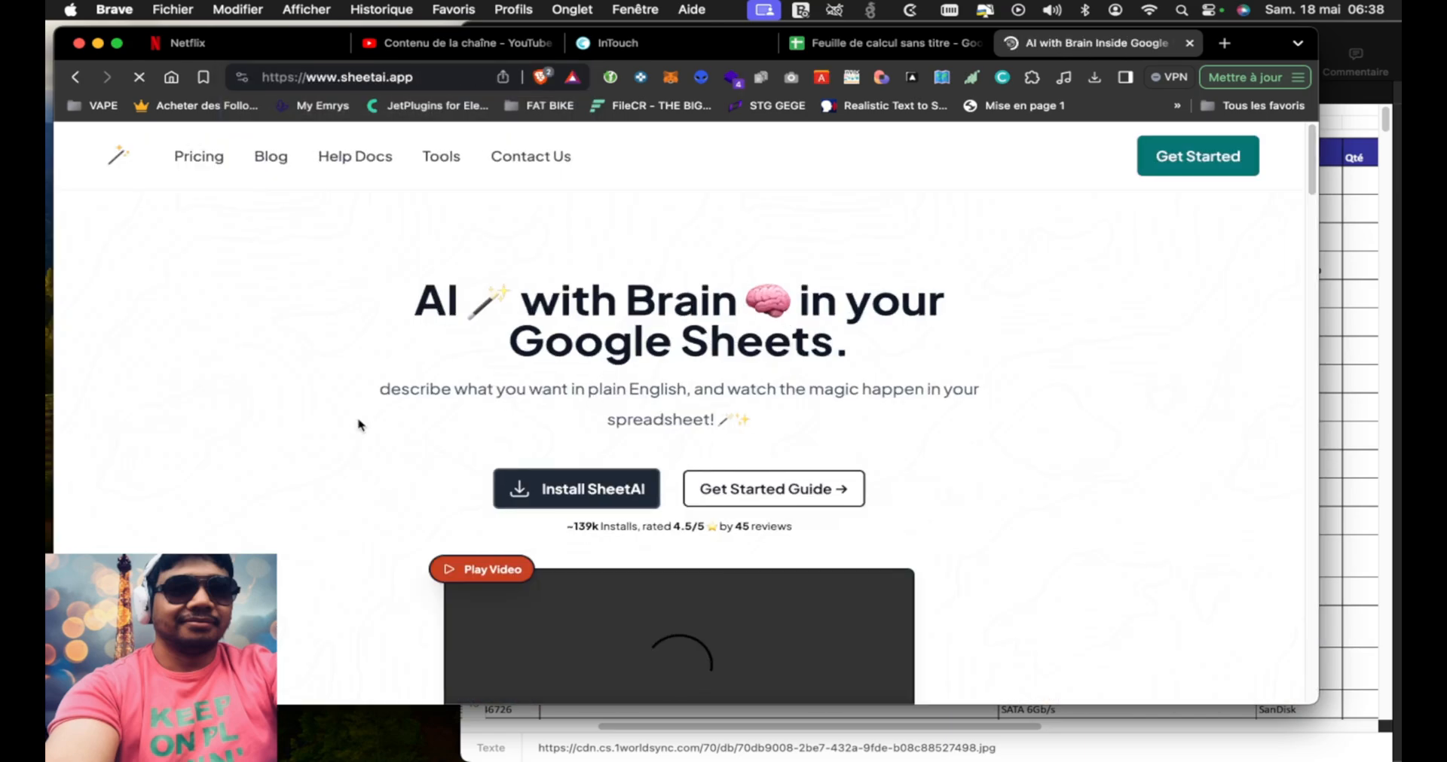
pyautogui.scroll(-2, 307, 357)
pyautogui.scroll(2, 307, 356)
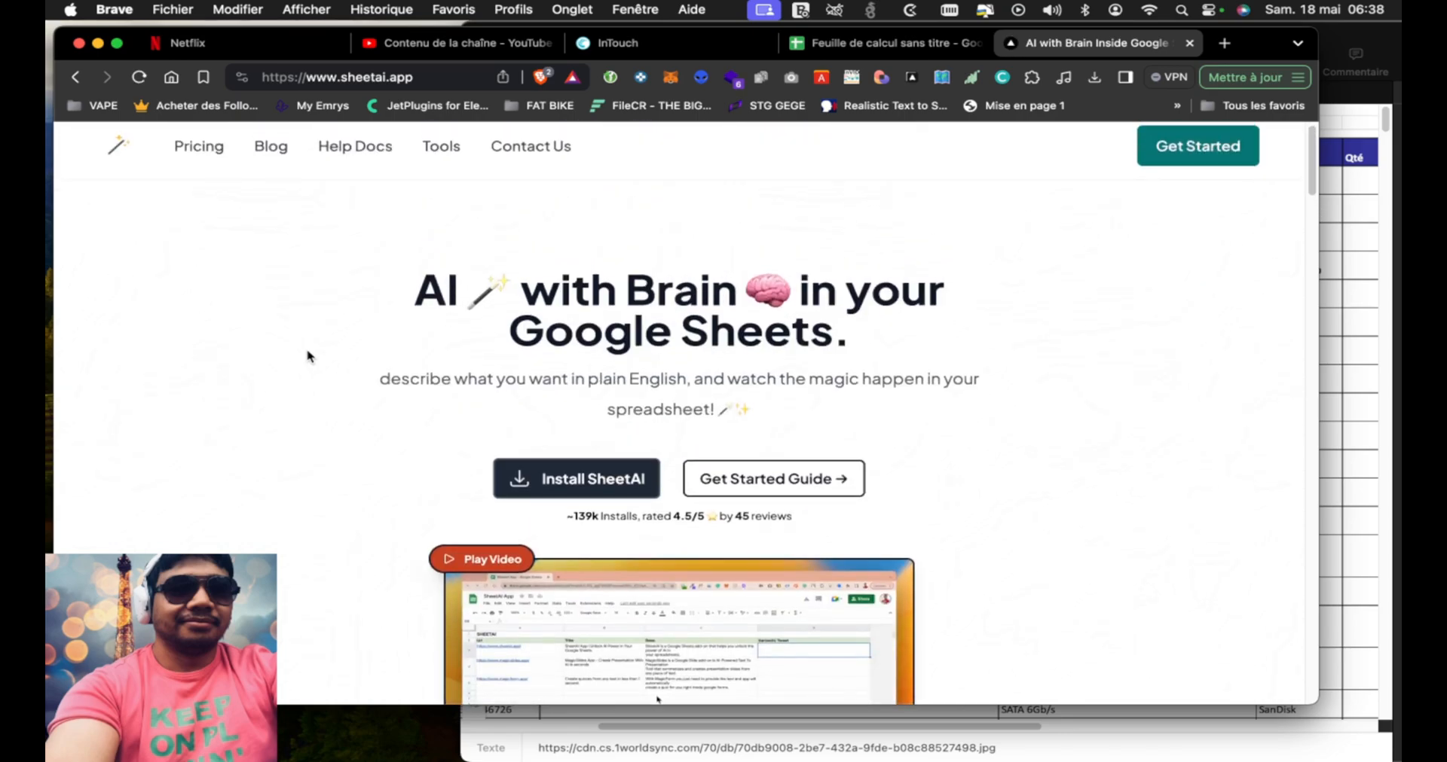
# Examine the SheetAI pricing plans, especially the function-call allowance included in the free plan
pyautogui.click(199, 147)
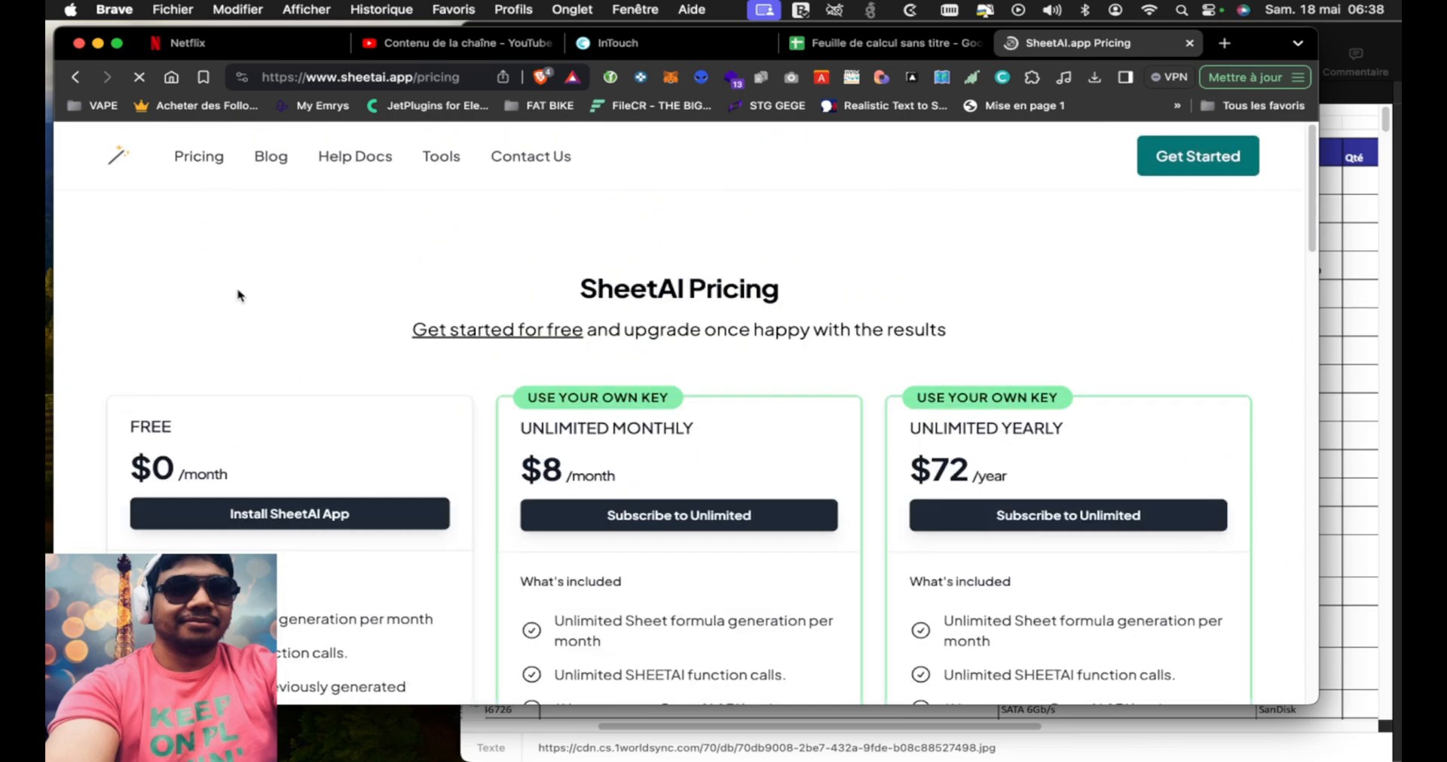
pyautogui.scroll(-2, 305, 320)
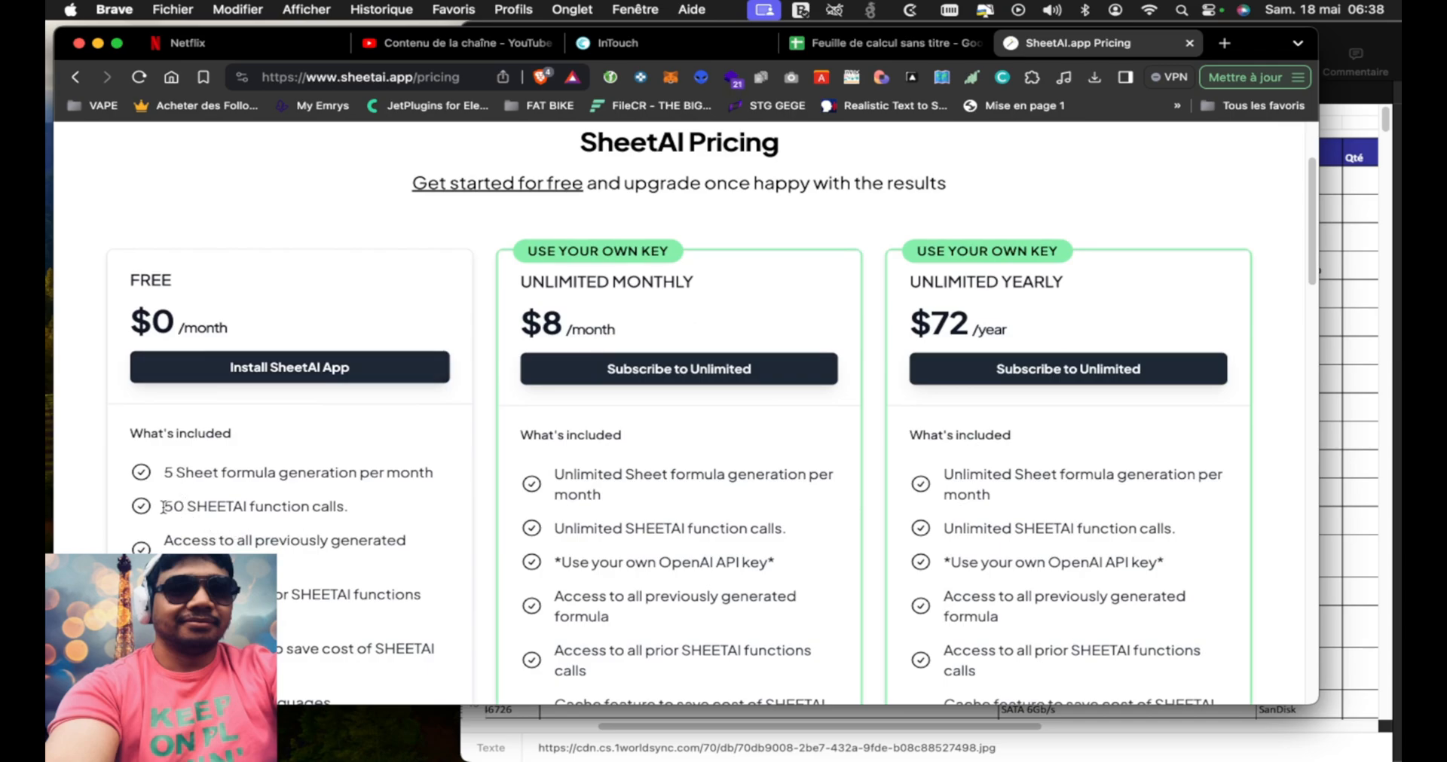
pyautogui.moveTo(163, 507); pyautogui.dragTo(298, 511)
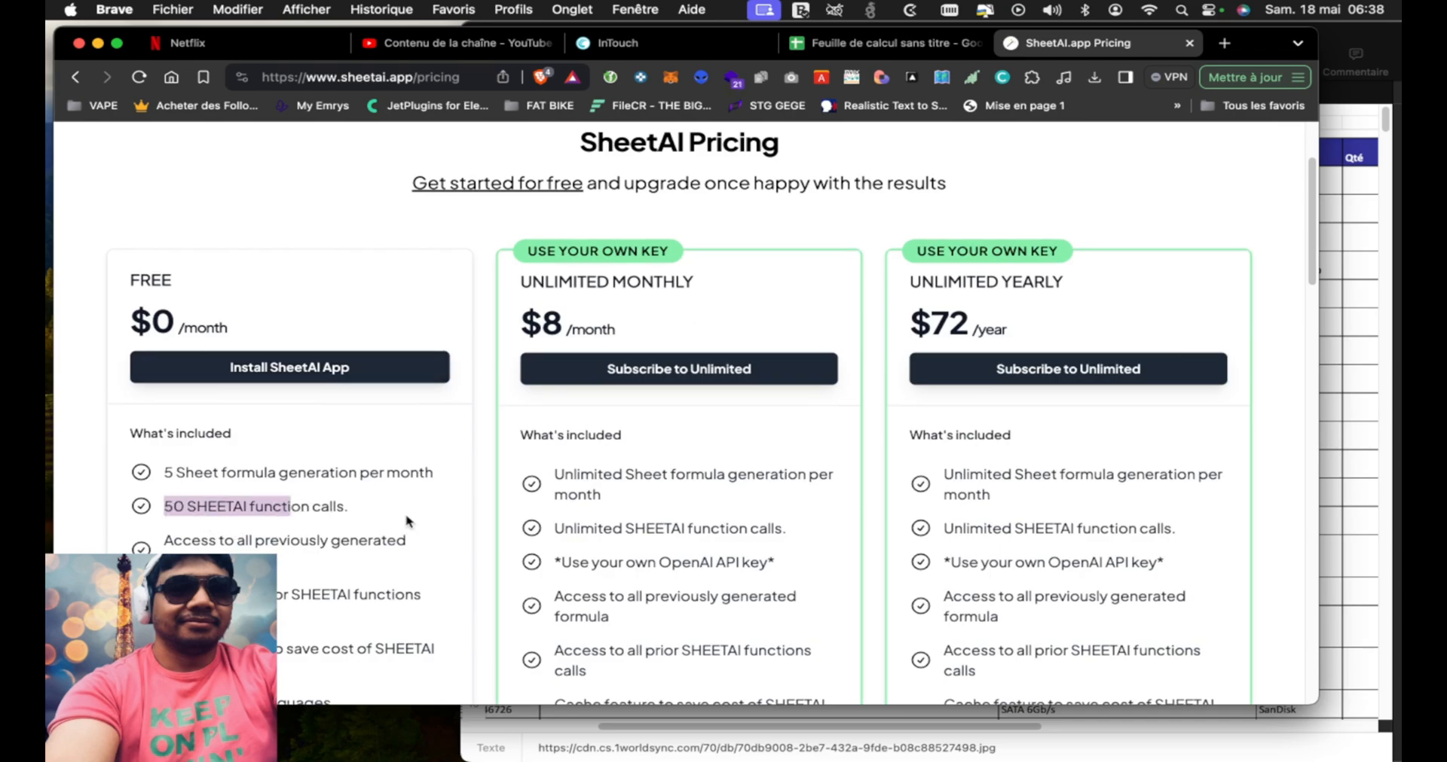
pyautogui.scroll(-2, 407, 521)
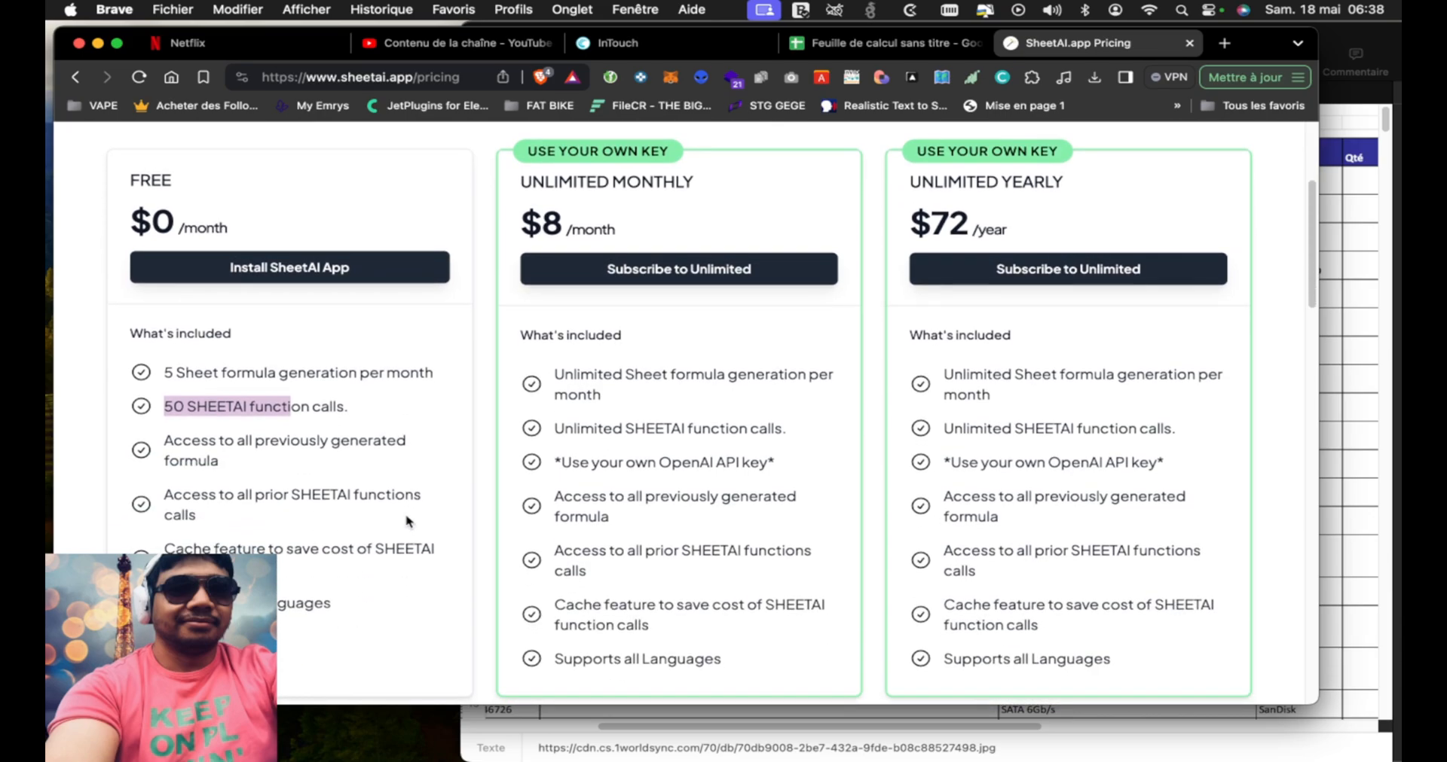
pyautogui.scroll(1, 407, 522)
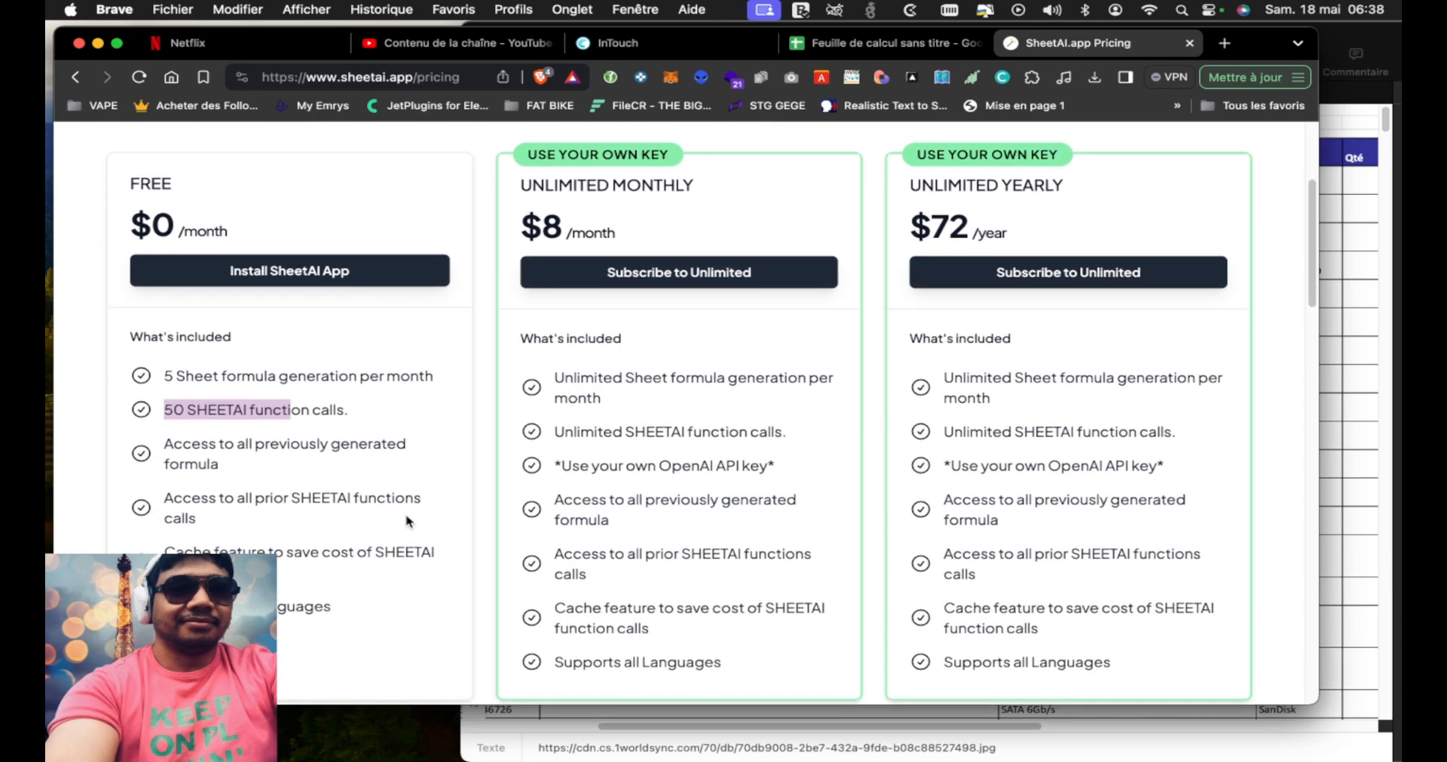
pyautogui.scroll(1, 407, 520)
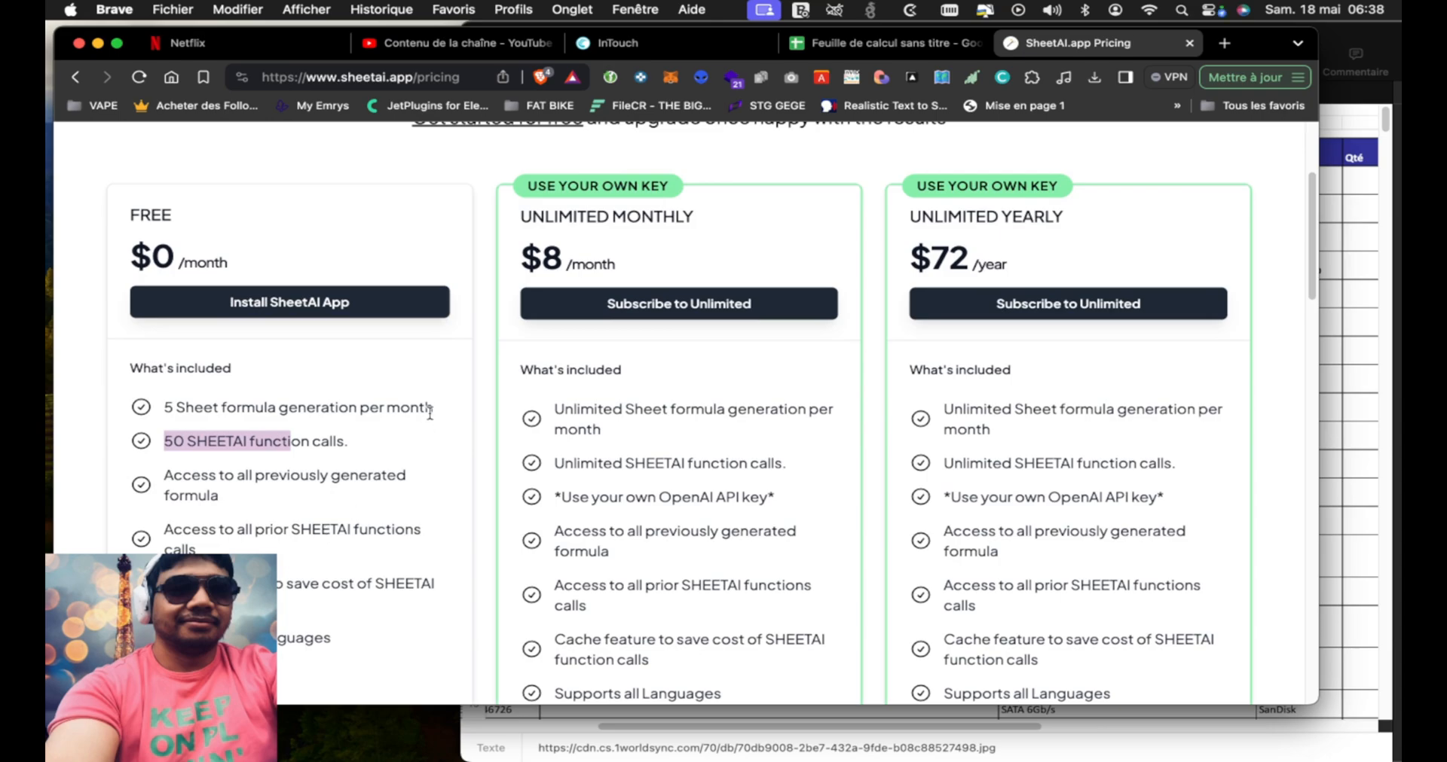
pyautogui.scroll(1, 469, 417)
pyautogui.scroll(-3, 469, 417)
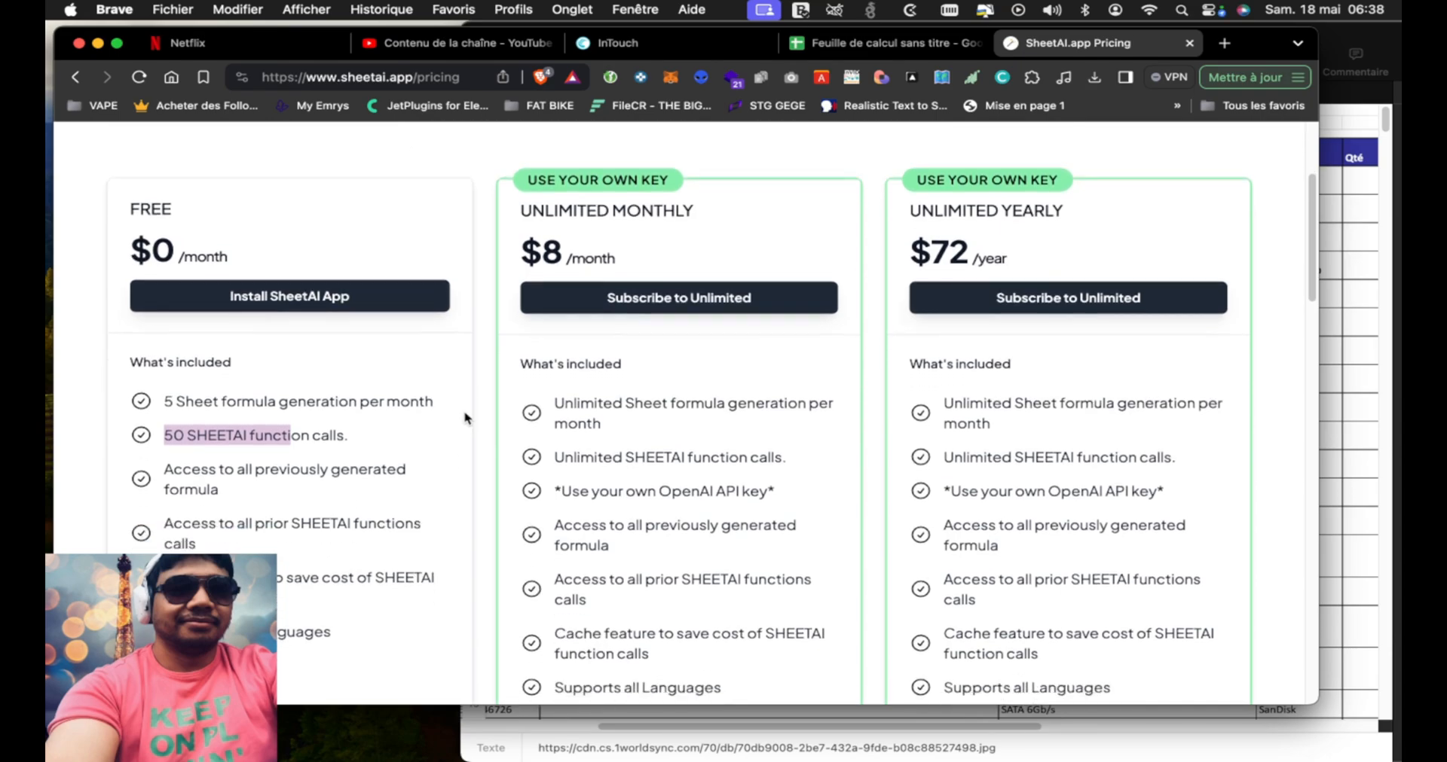
# Examine the unlimited plans on the SheetAI pricing page, especially the own OpenAI API key requirement, and the frequently asked questions
pyautogui.moveTo(749, 413); pyautogui.dragTo(593, 414)
pyautogui.scroll(3, 533, 350)
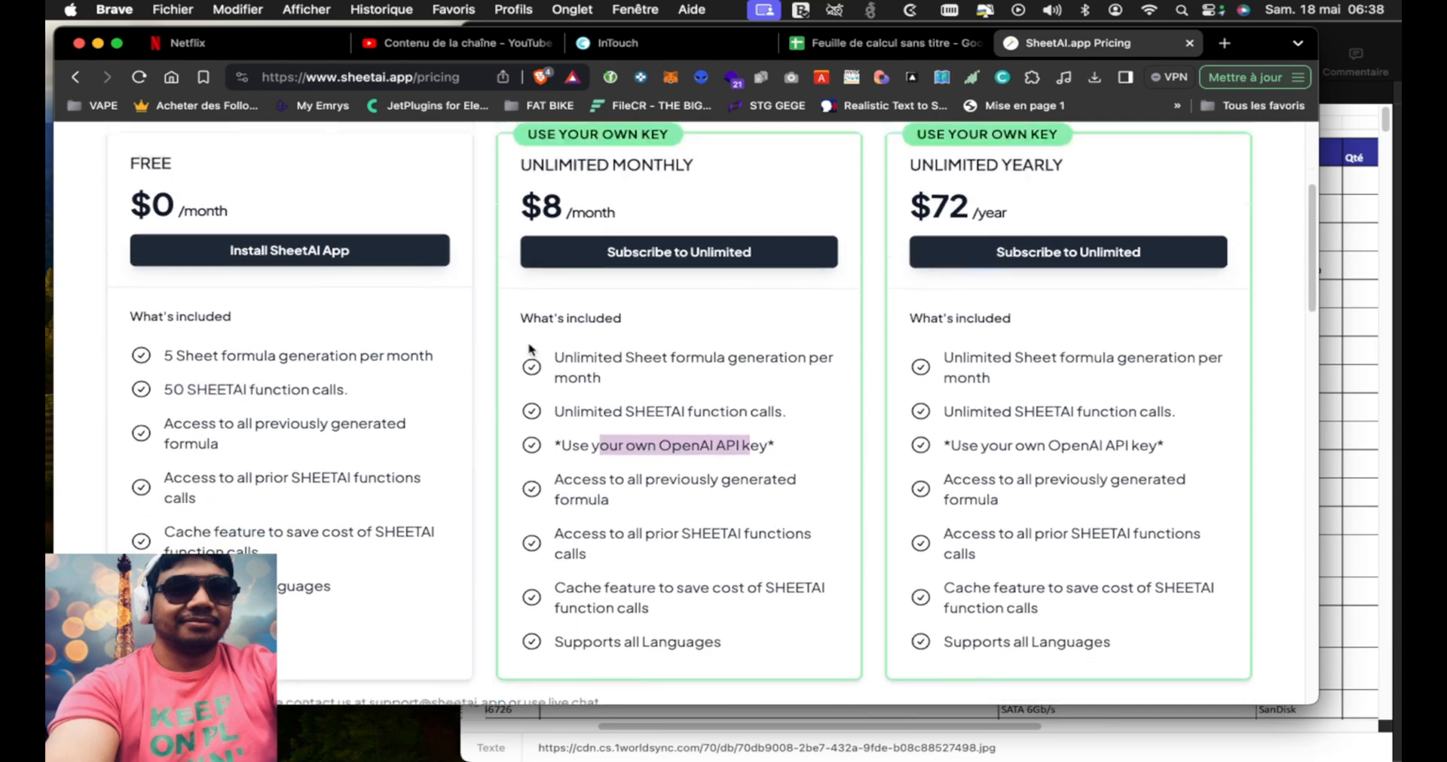
pyautogui.scroll(-10, 507, 435)
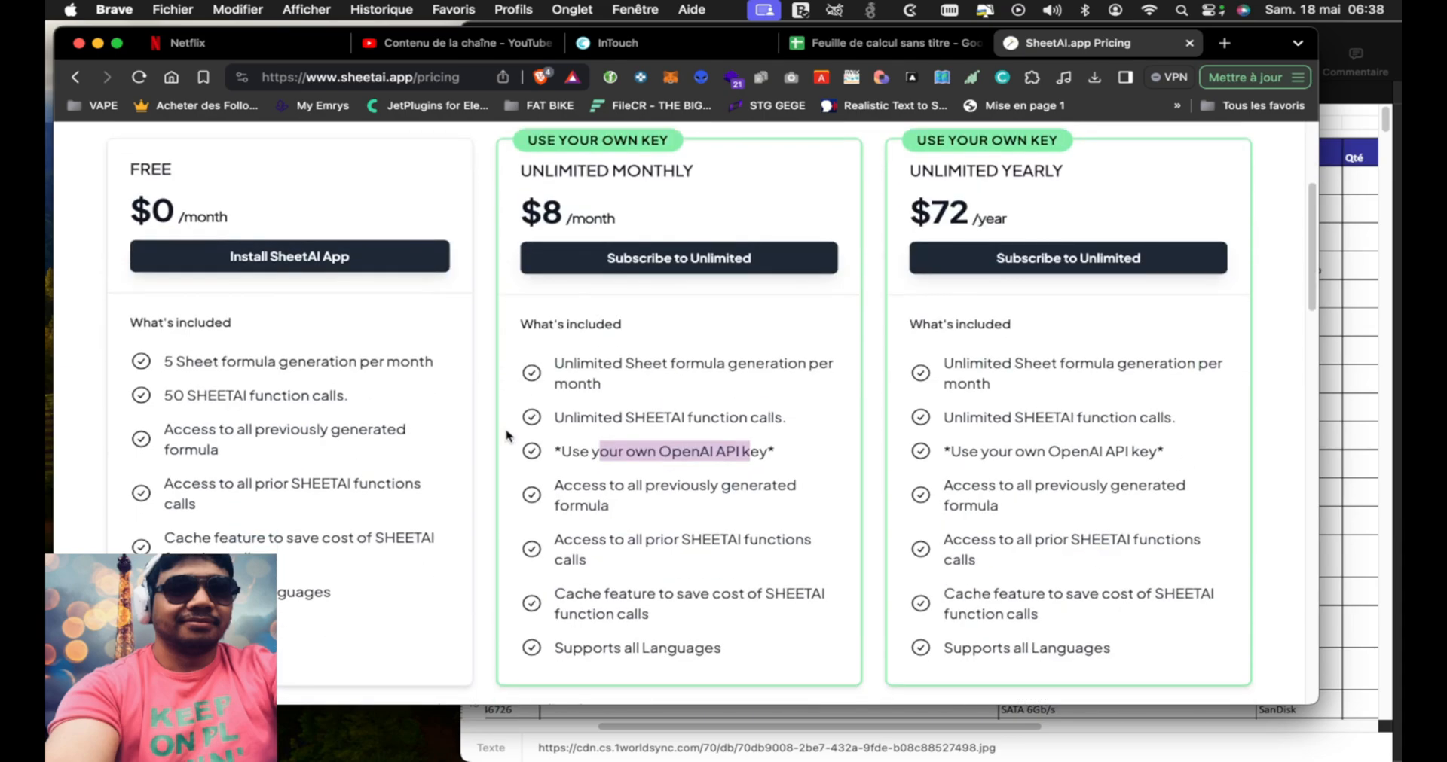
pyautogui.scroll(-8, 507, 436)
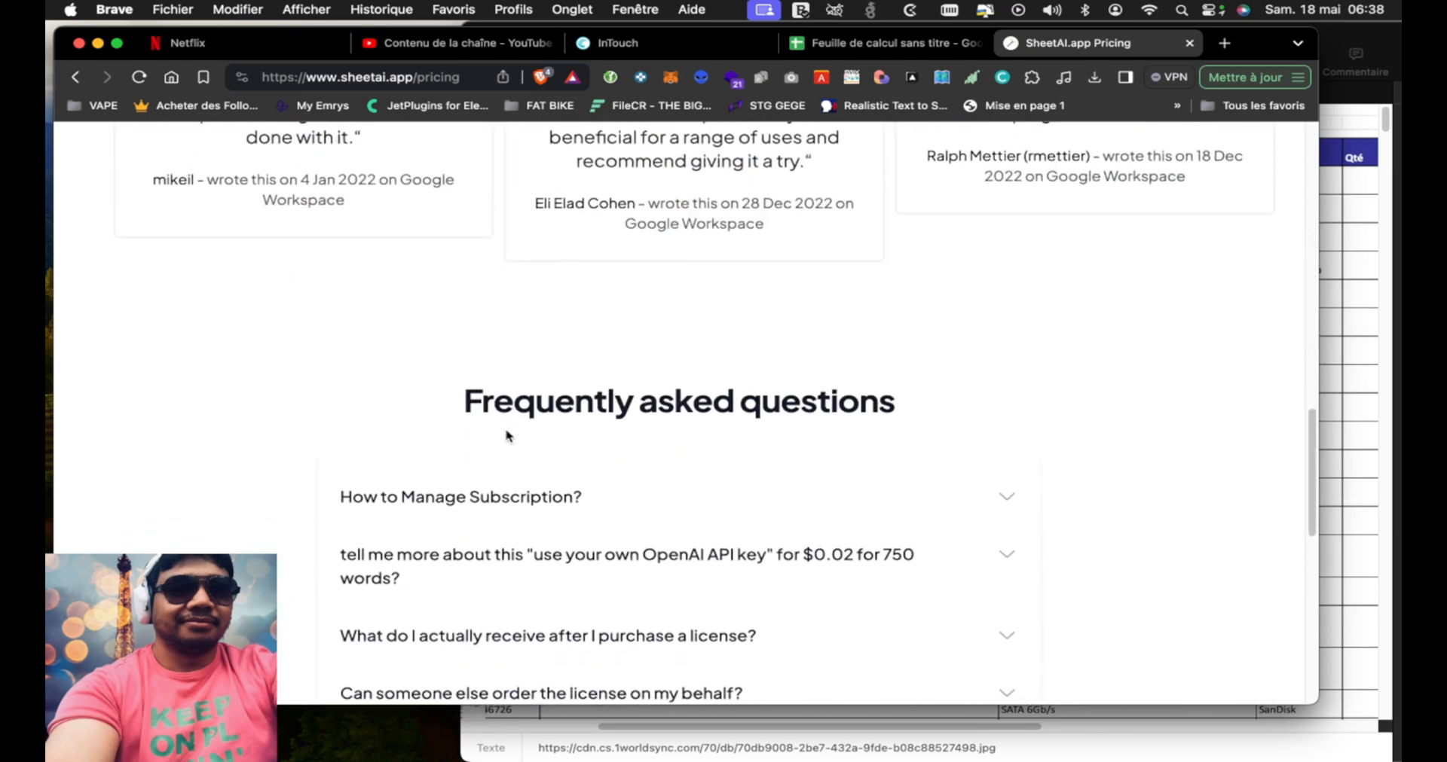
pyautogui.click(1332, 34)
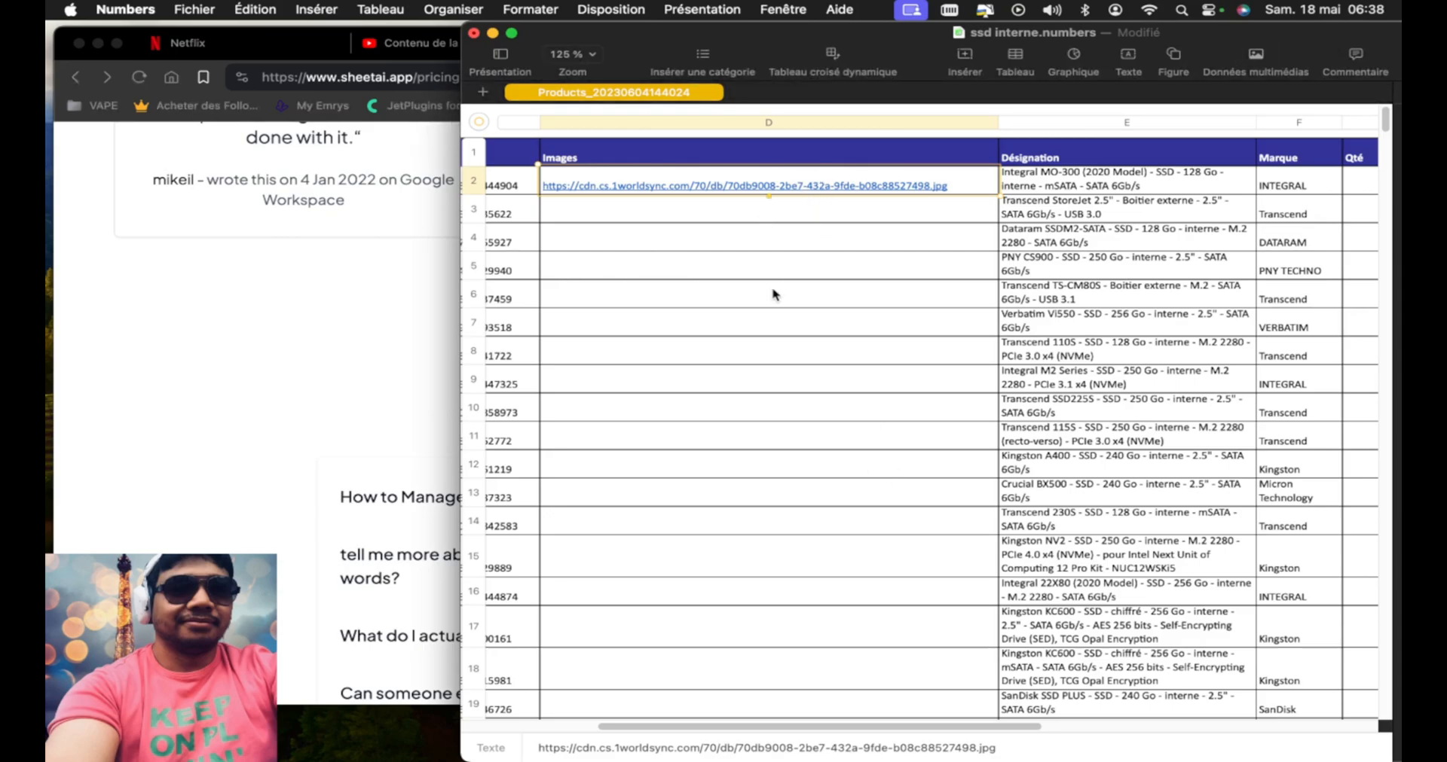
pyautogui.click(387, 381)
pyautogui.scroll(15, 491, 309)
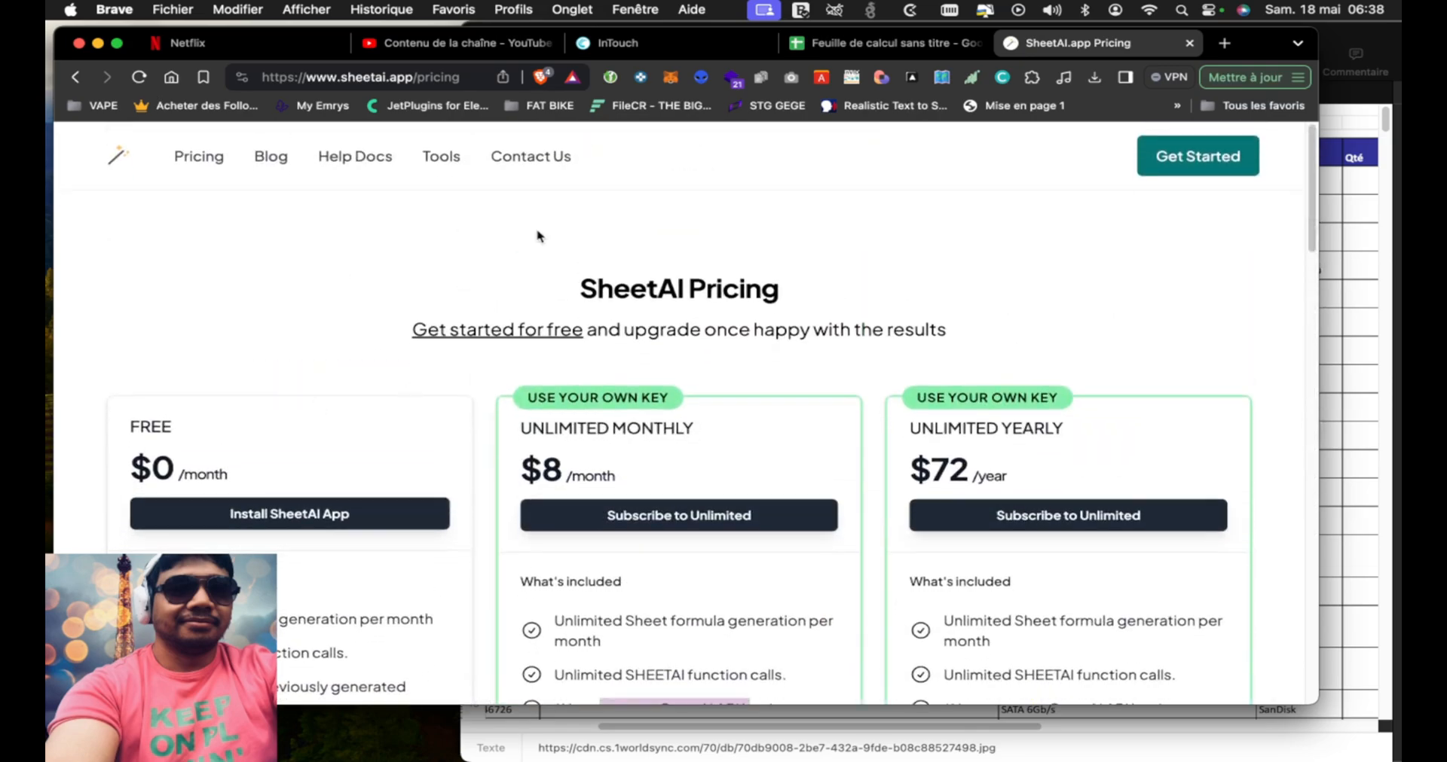
# Check the blank Google Sheets spreadsheet, then switch to Numbers and select the Images cell in row 3 of the SSD list
pyautogui.click(878, 43)
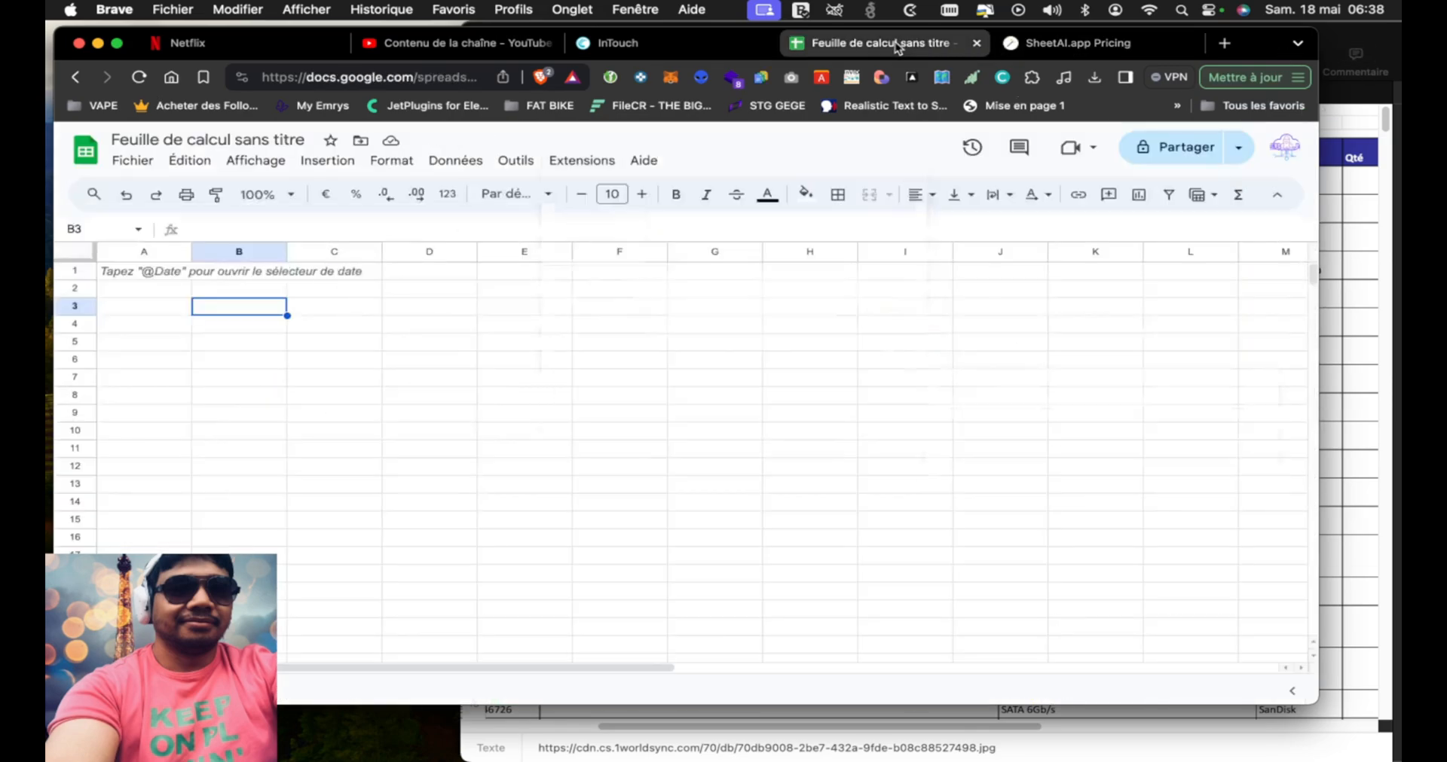
pyautogui.click(1355, 30)
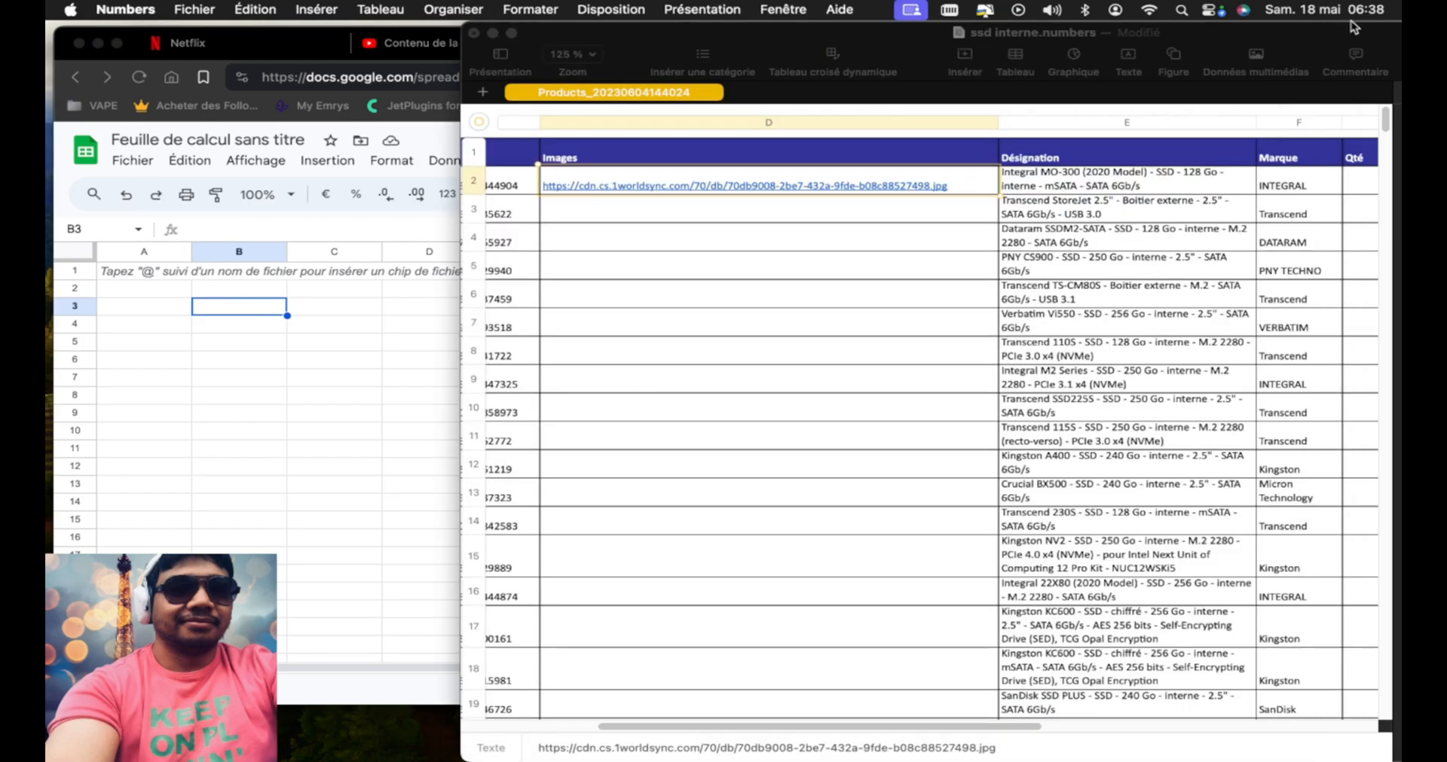
pyautogui.click(850, 219)
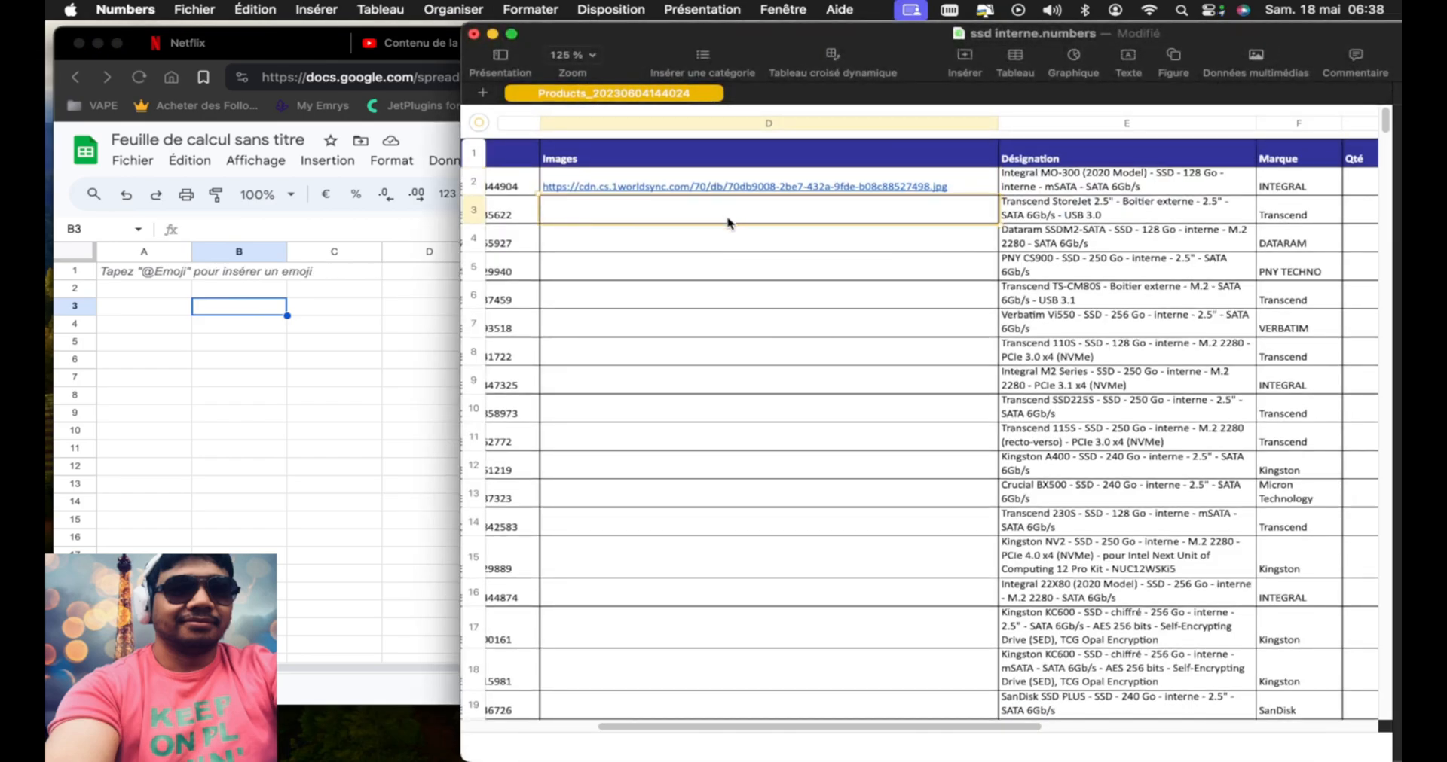
pyautogui.press('=')
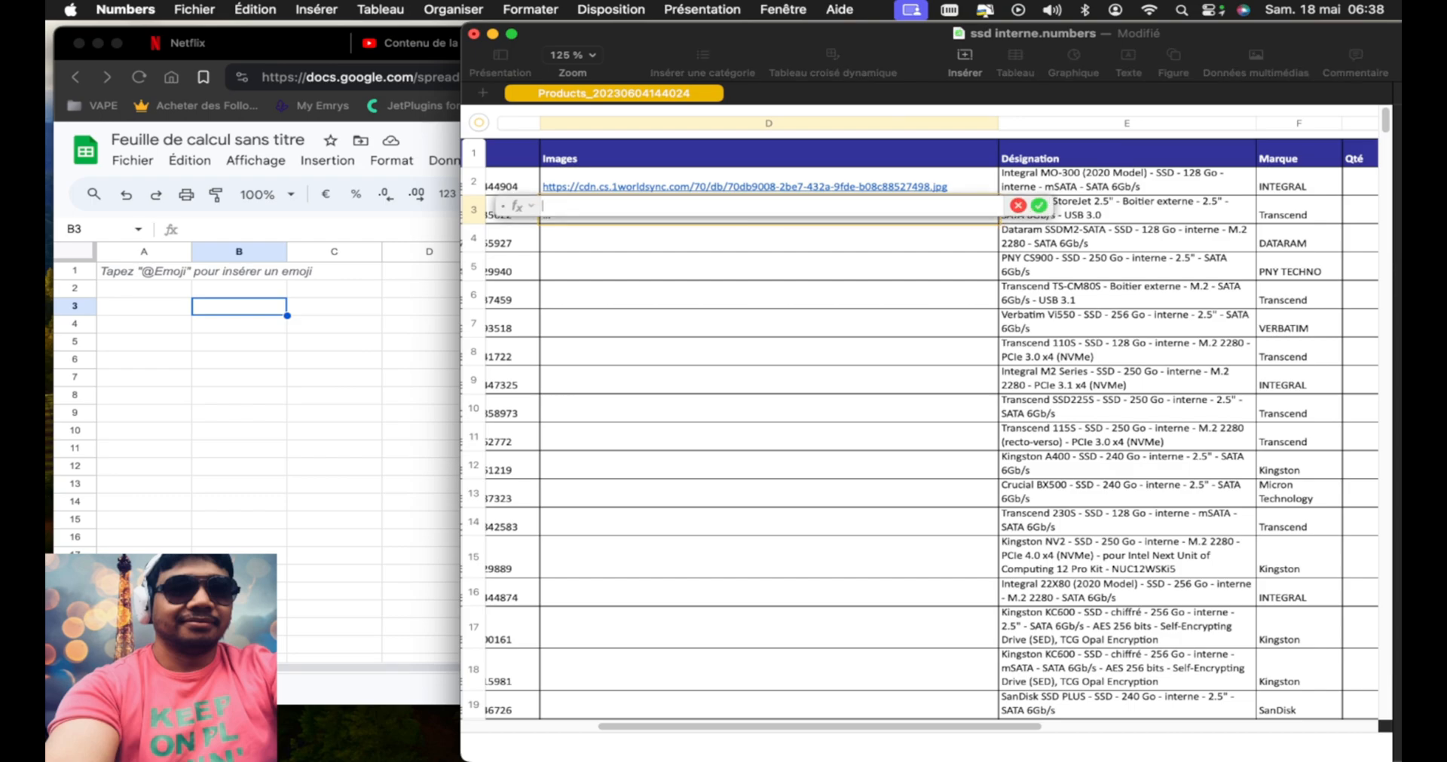
pyautogui.write('s')
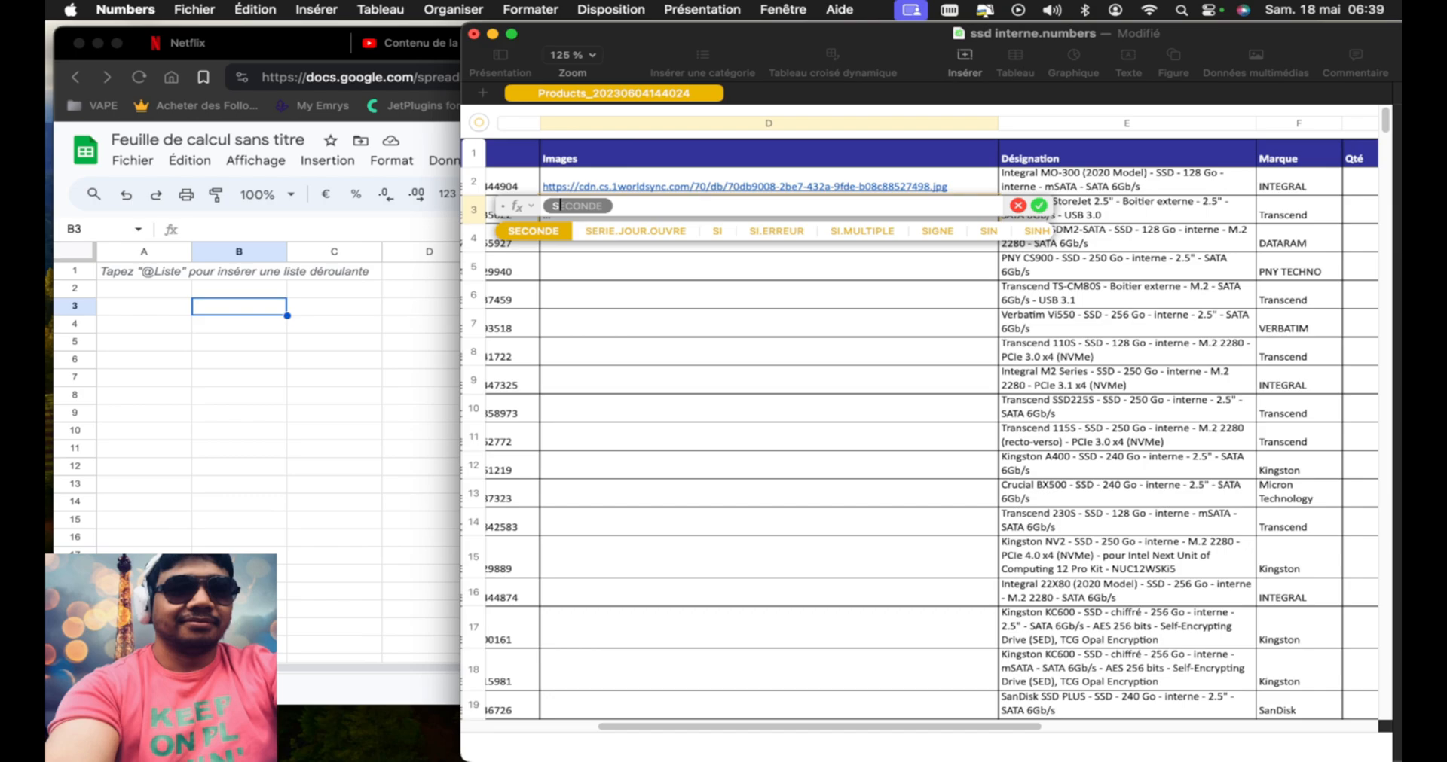
pyautogui.write('e')
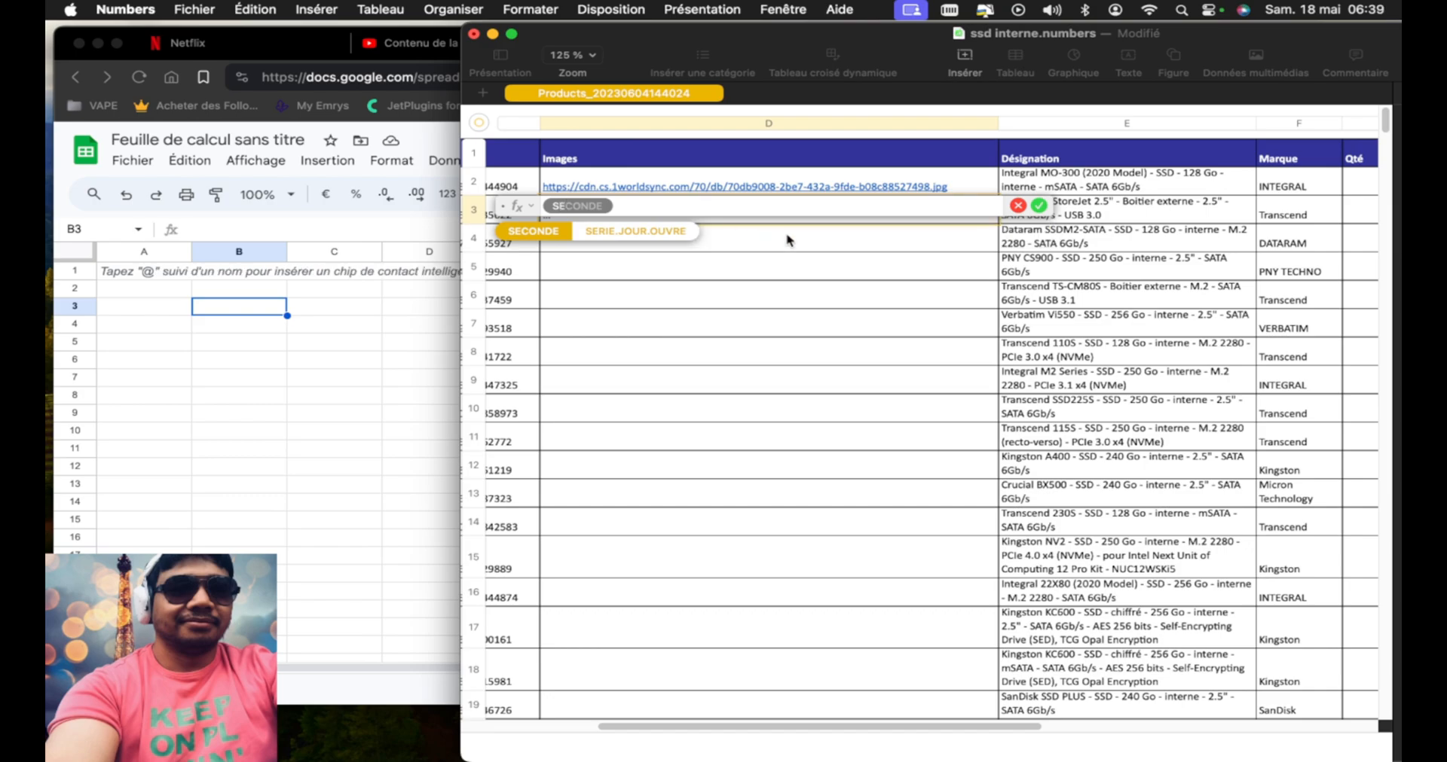
pyautogui.click(1017, 205)
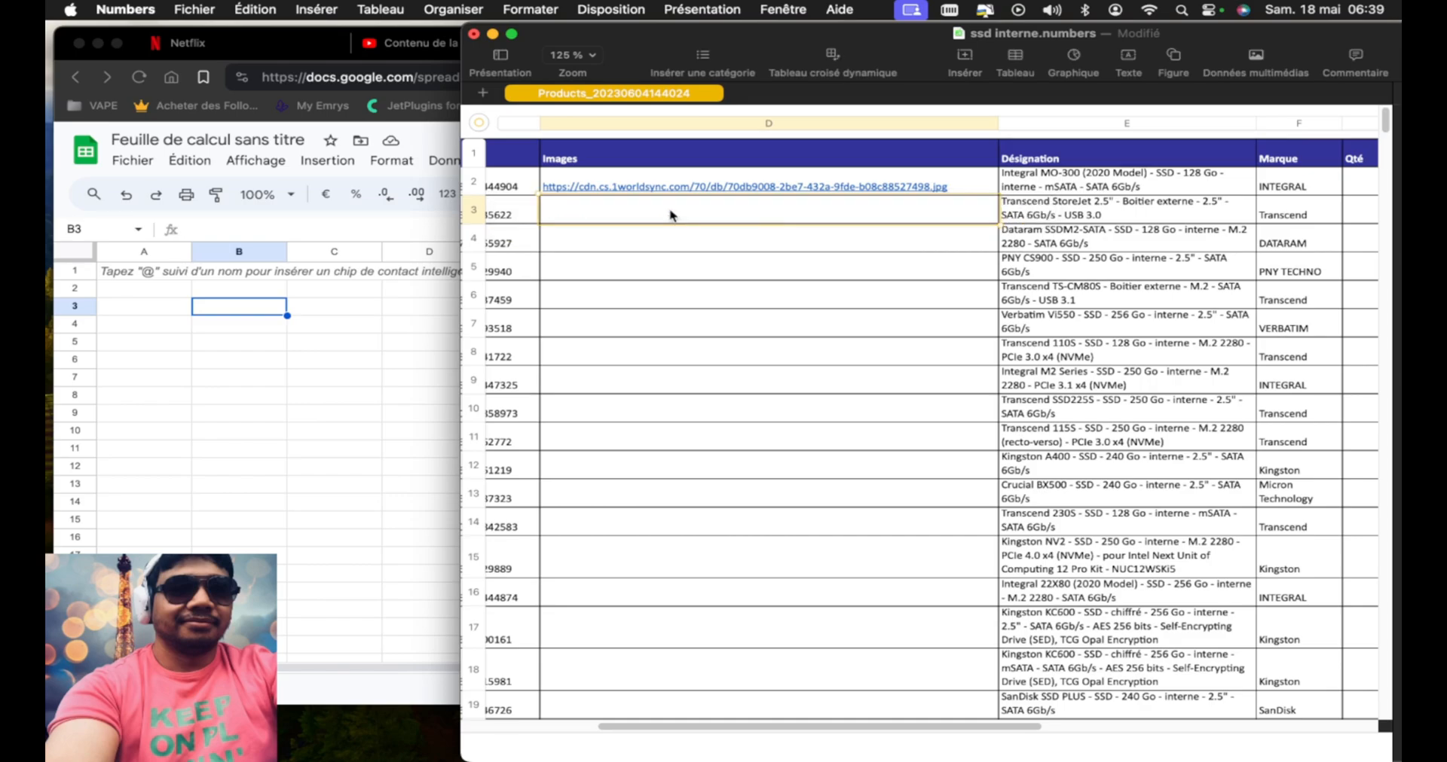
# Enter sheetai() as plain text in the Images cell of row 3, the Transcend StoreJet product
pyautogui.write('sheet')
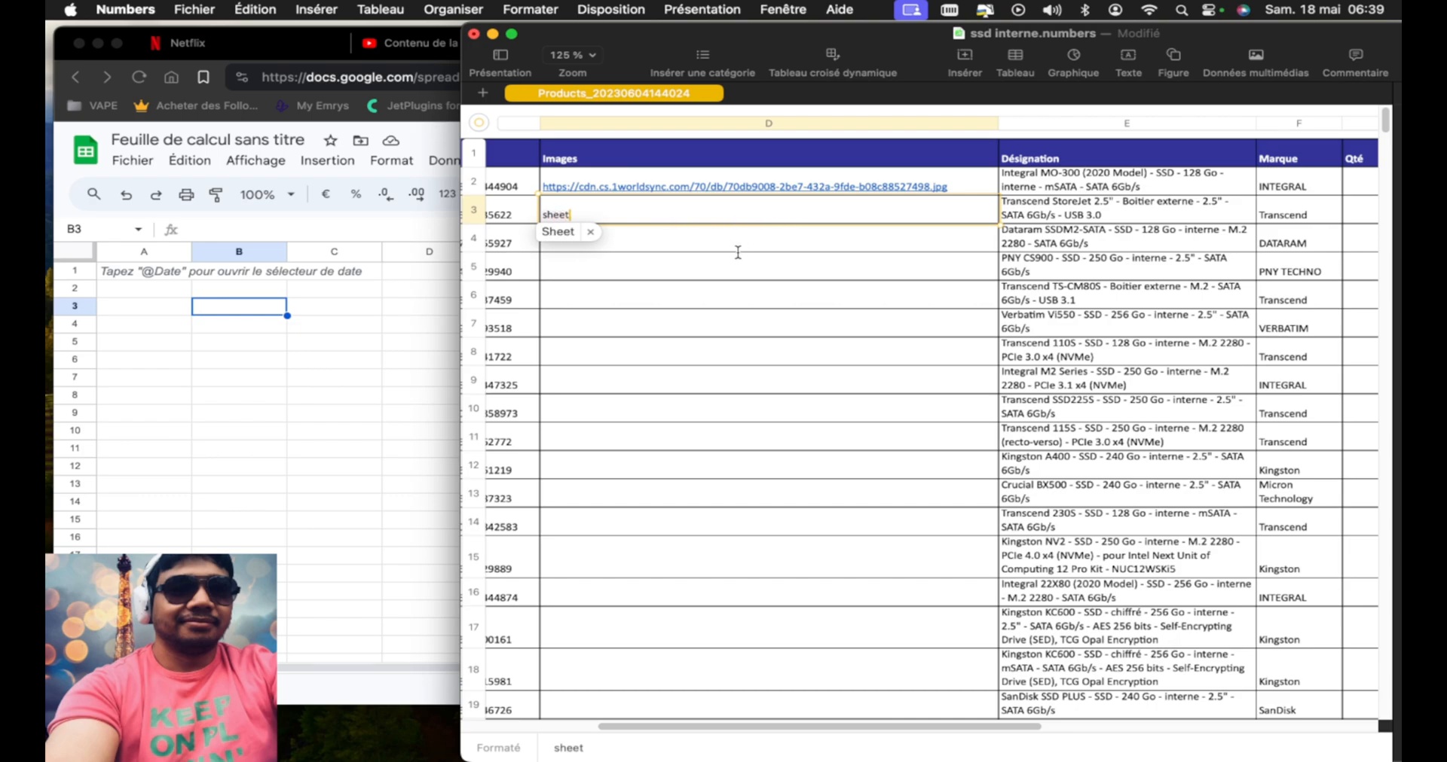
pyautogui.write('ai(')
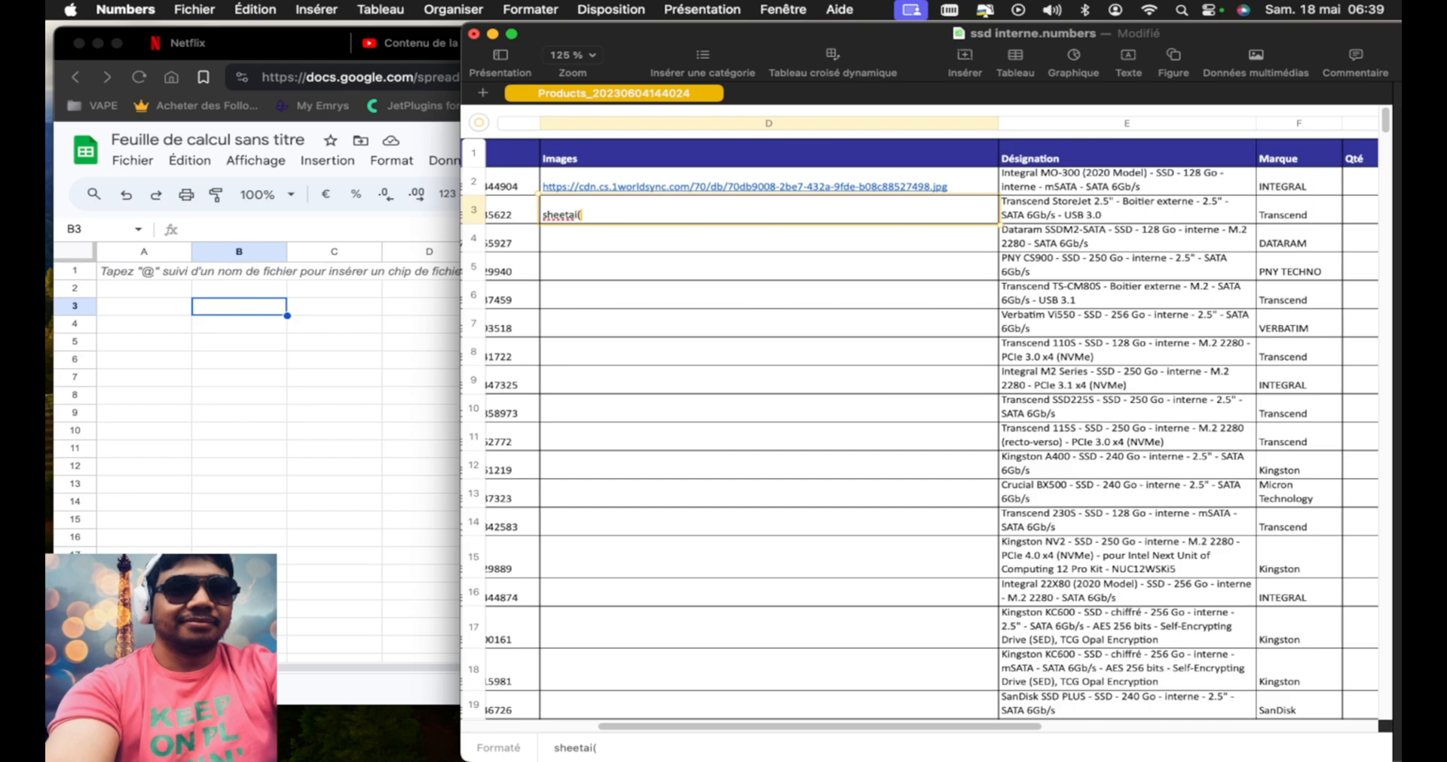
pyautogui.hscroll(-2, 708, 269)
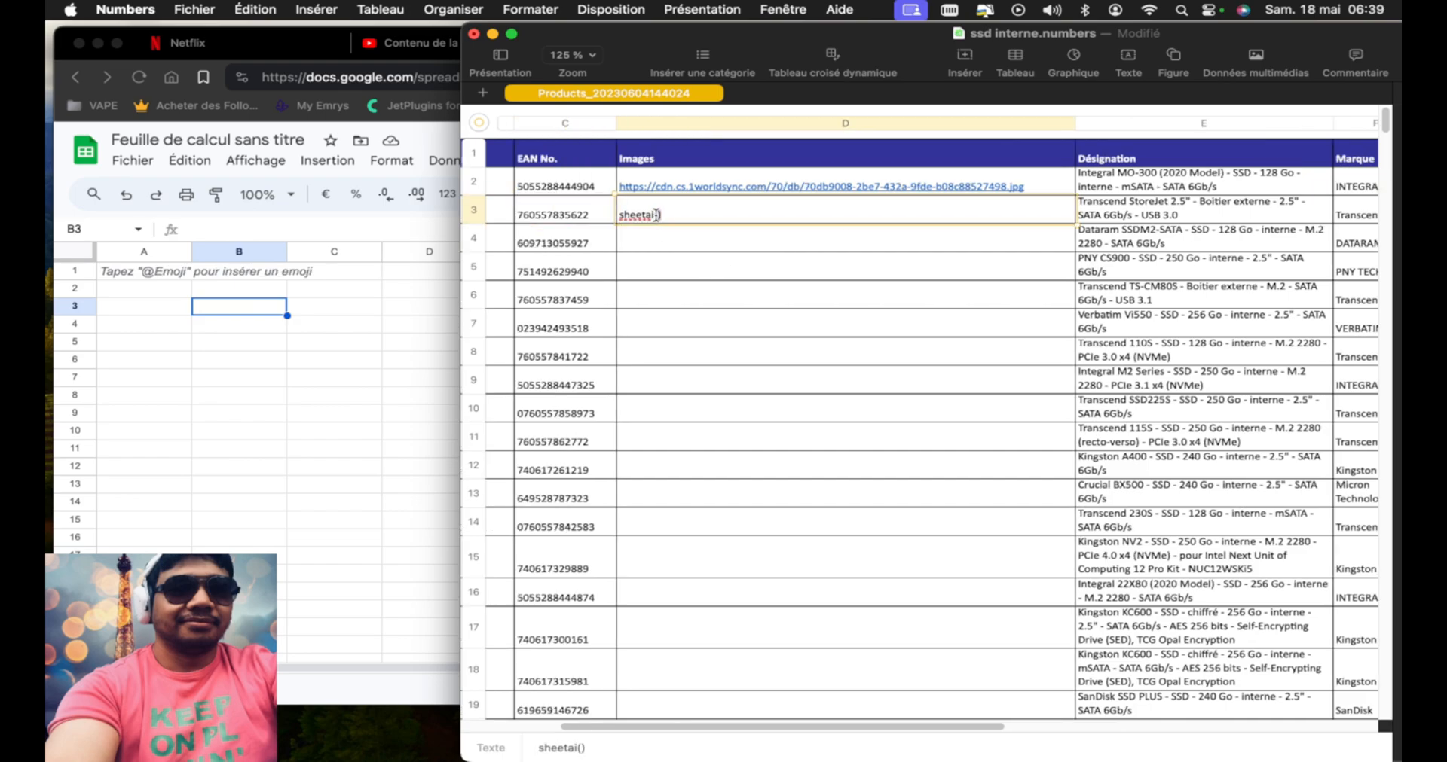
# Compare the sheetai() entry in row 3 with the Transcend StoreJet designation in the neighbouring column
pyautogui.click(1158, 213)
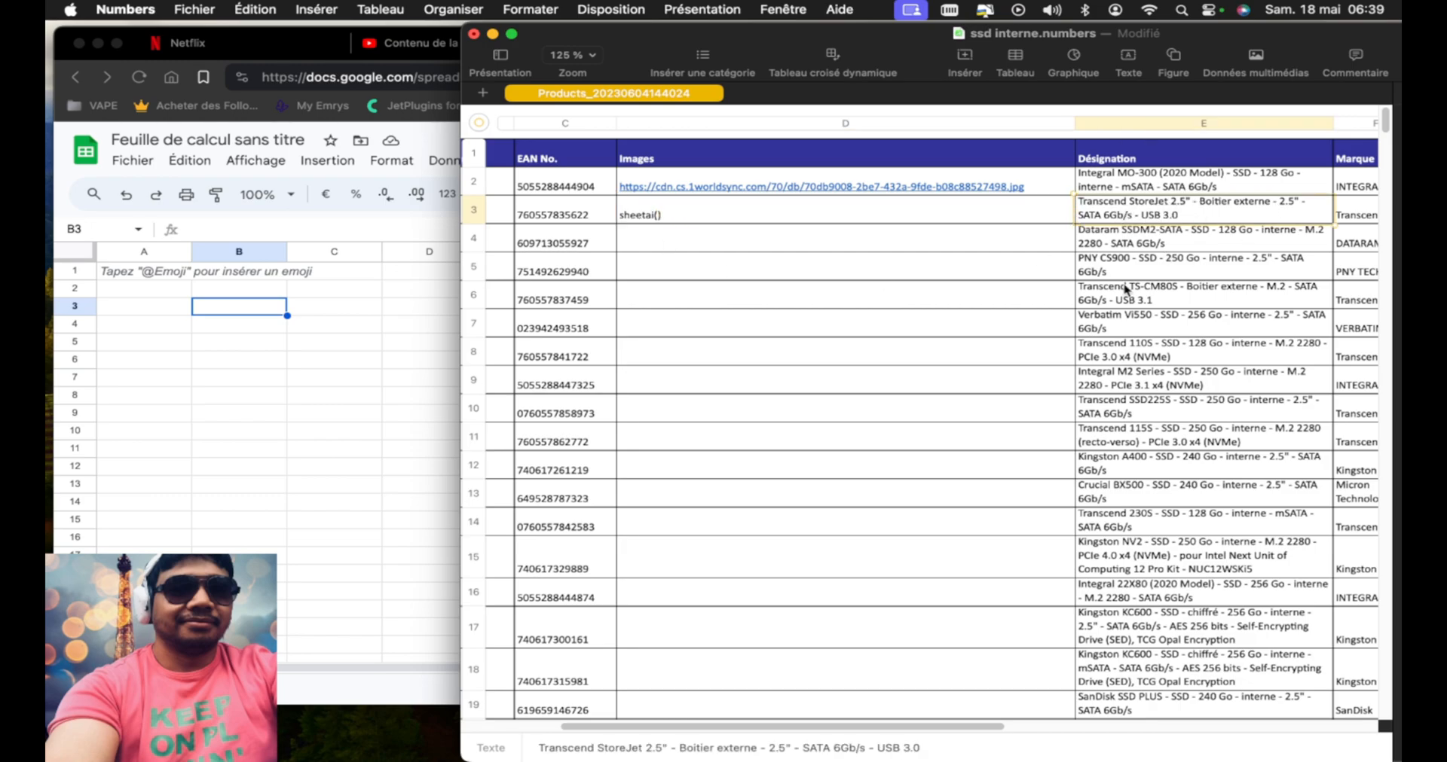
pyautogui.click(658, 220)
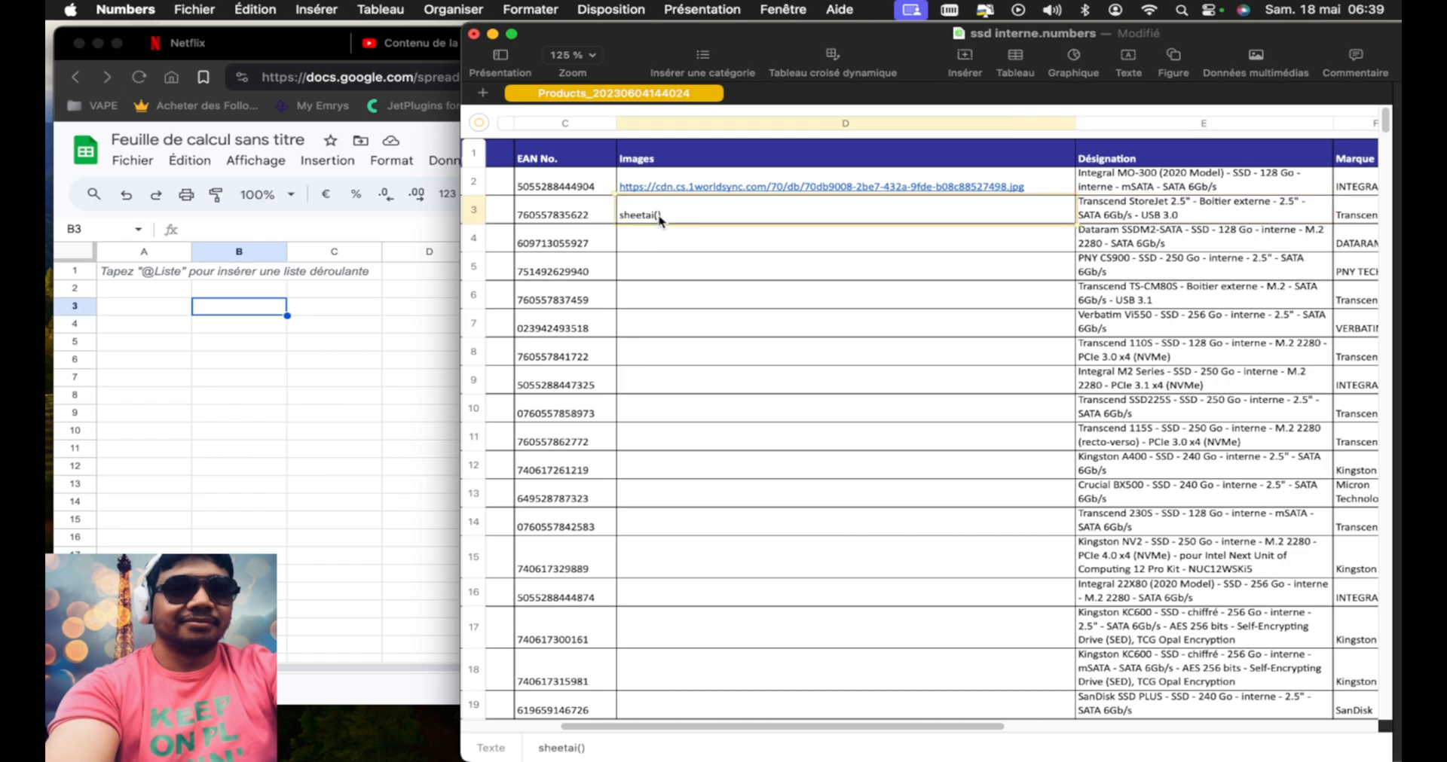
pyautogui.doubleClick(659, 220)
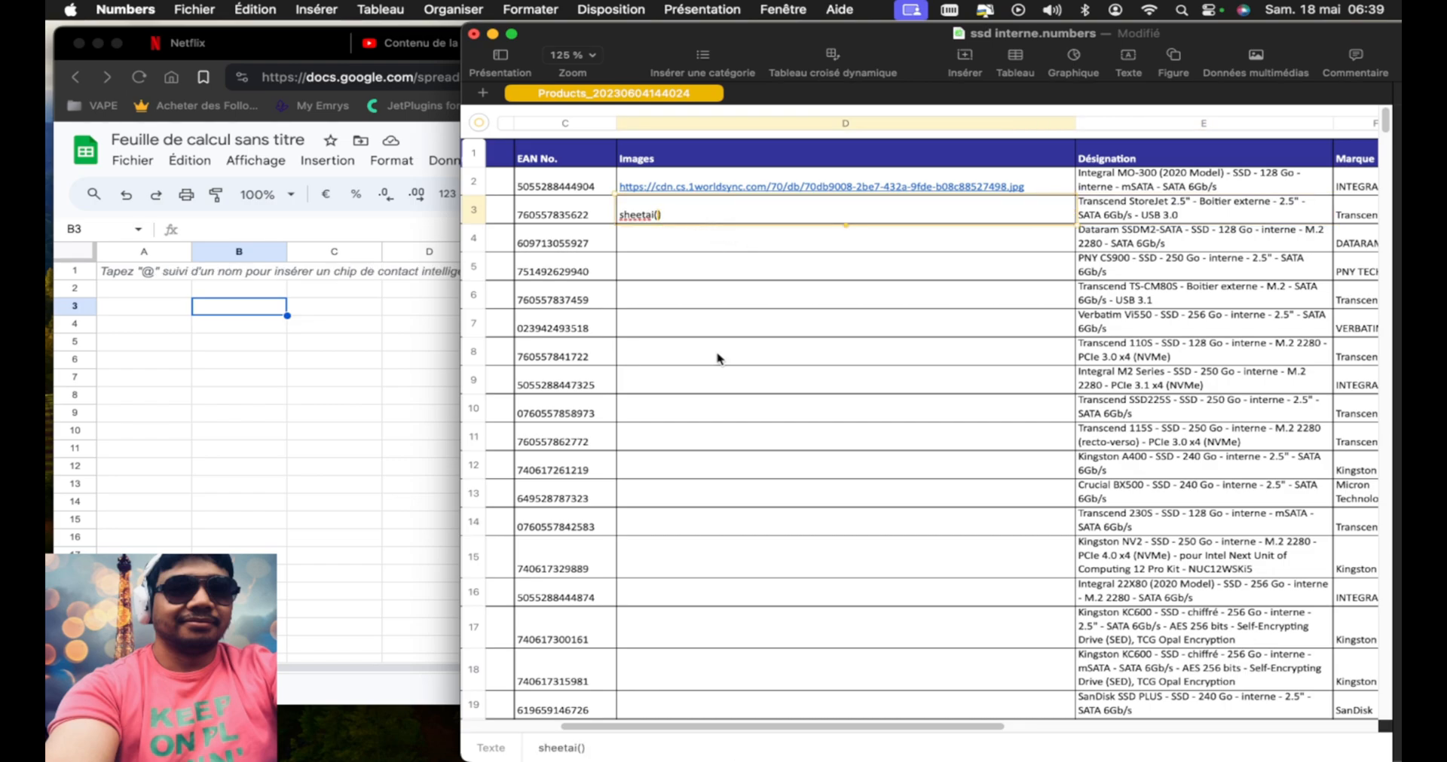
pyautogui.click(693, 249)
pyautogui.click(721, 216)
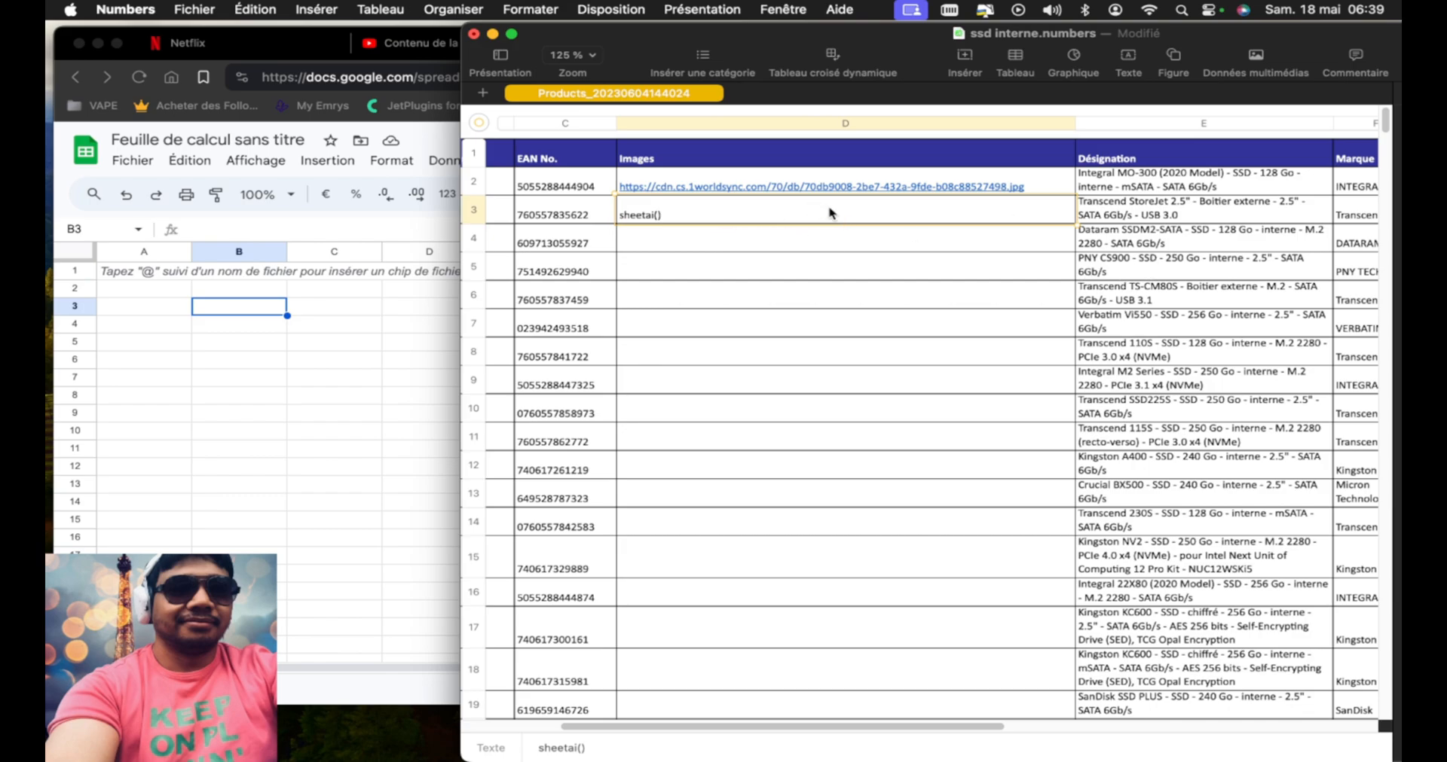
pyautogui.click(1175, 212)
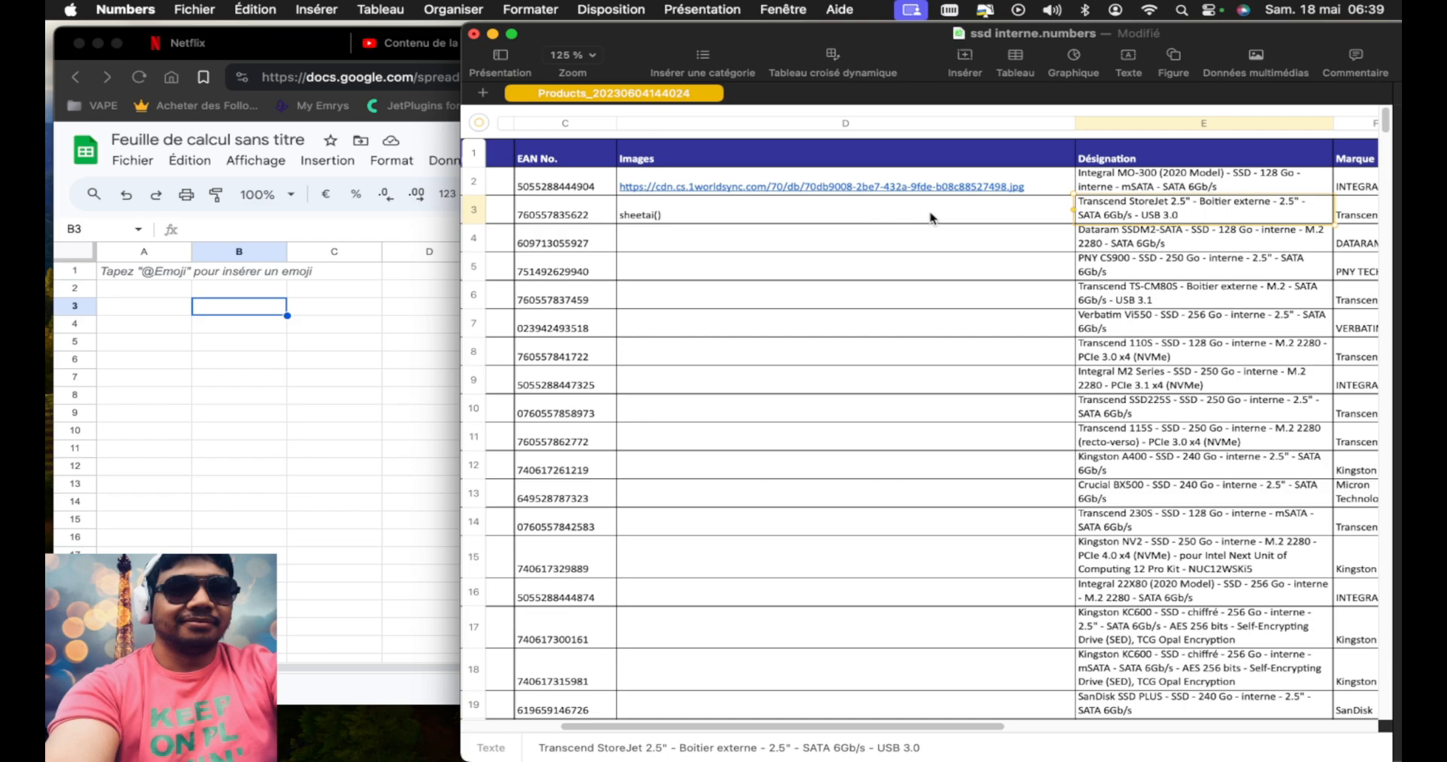
# Look over the brand, quantity and price columns, and check the Images and Désignation cells of row 3 again
pyautogui.scroll(-1, 932, 218)
pyautogui.hscroll(5, 931, 218)
pyautogui.hscroll(2, 929, 211)
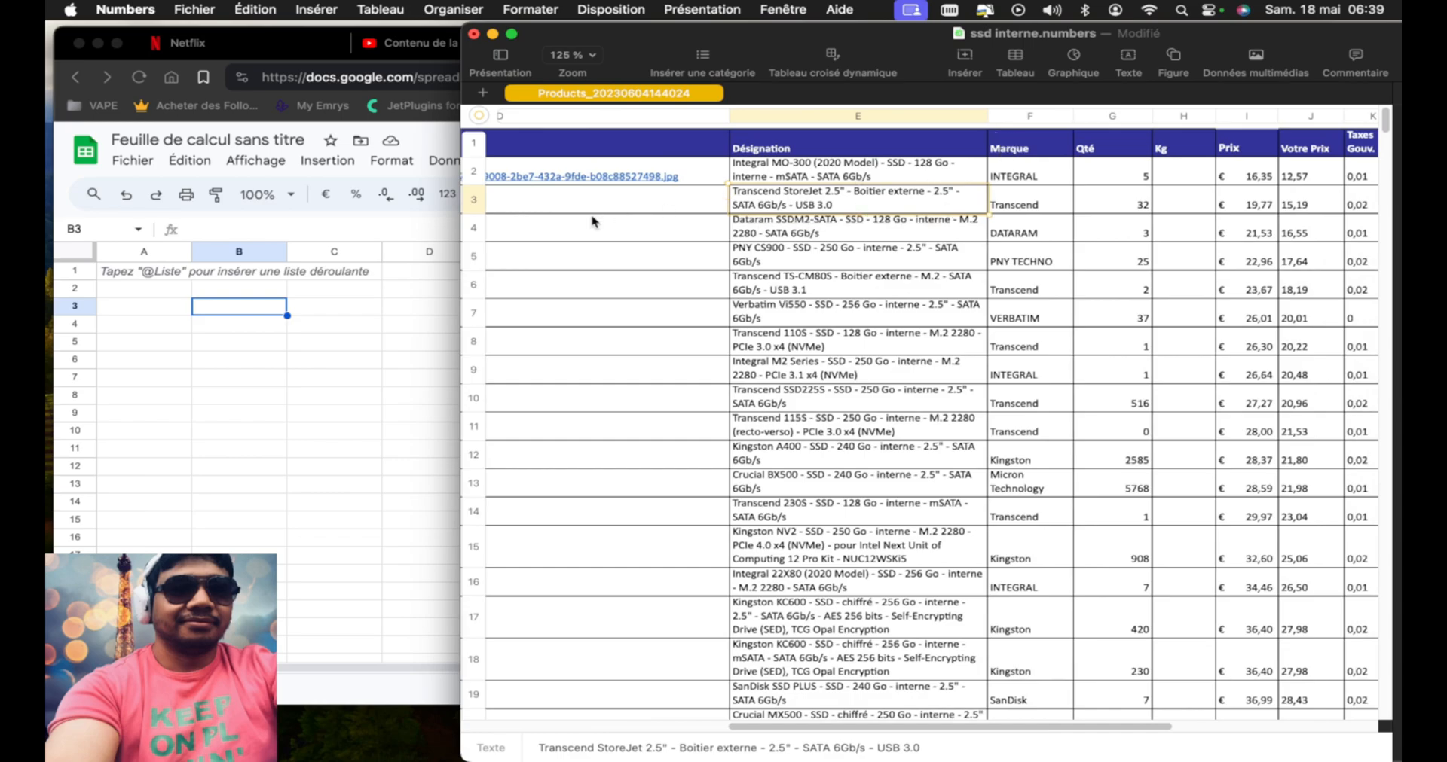
pyautogui.hscroll(-4, 595, 222)
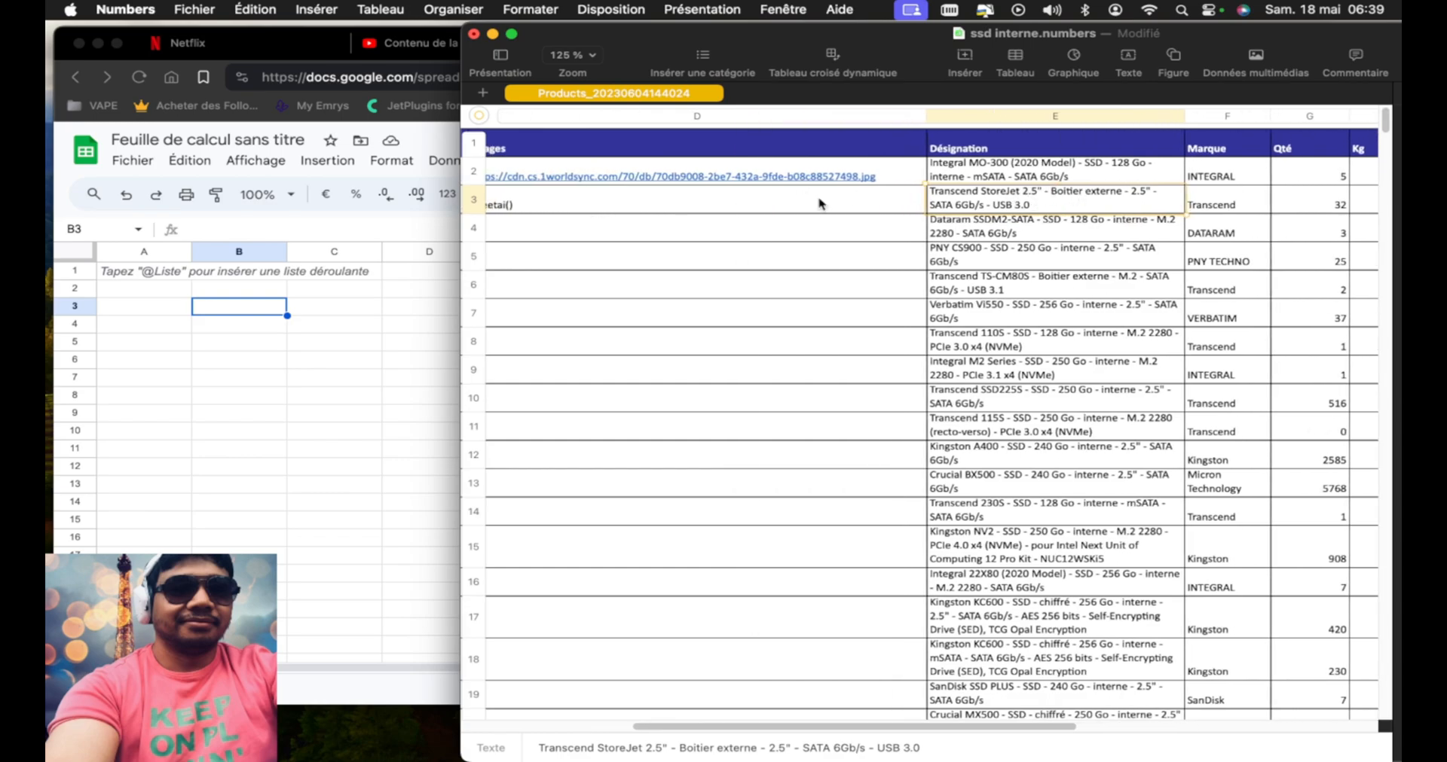
pyautogui.click(559, 204)
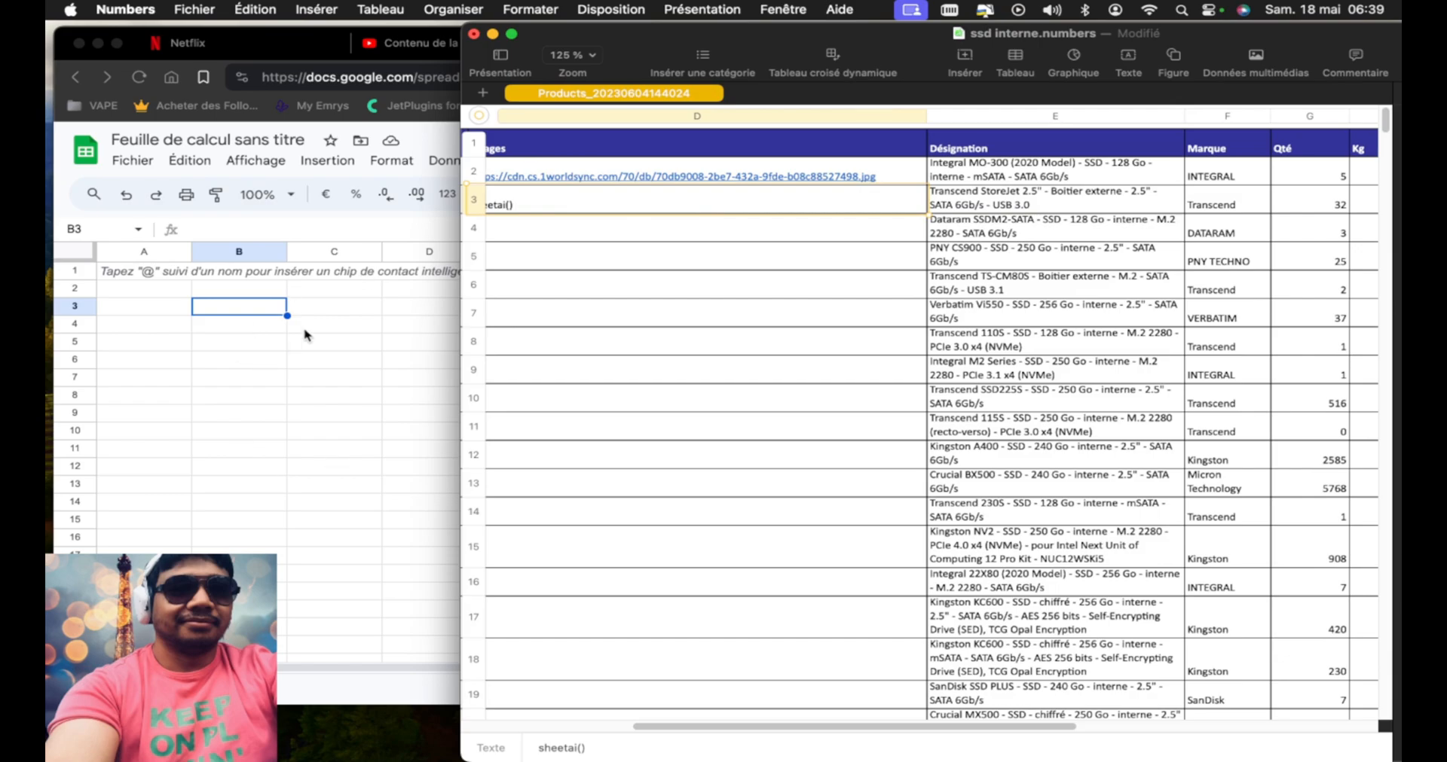
pyautogui.hscroll(-3, 661, 215)
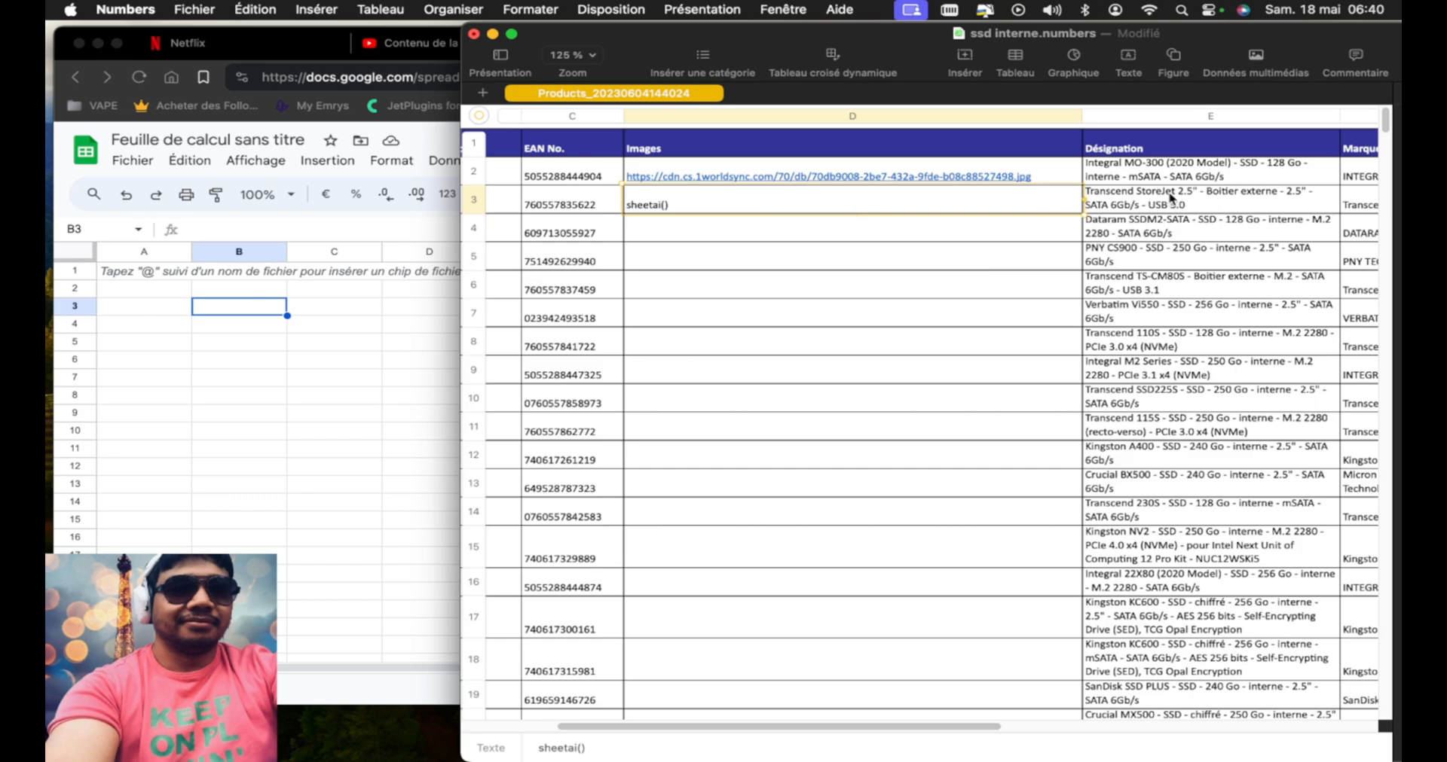
pyautogui.click(1157, 206)
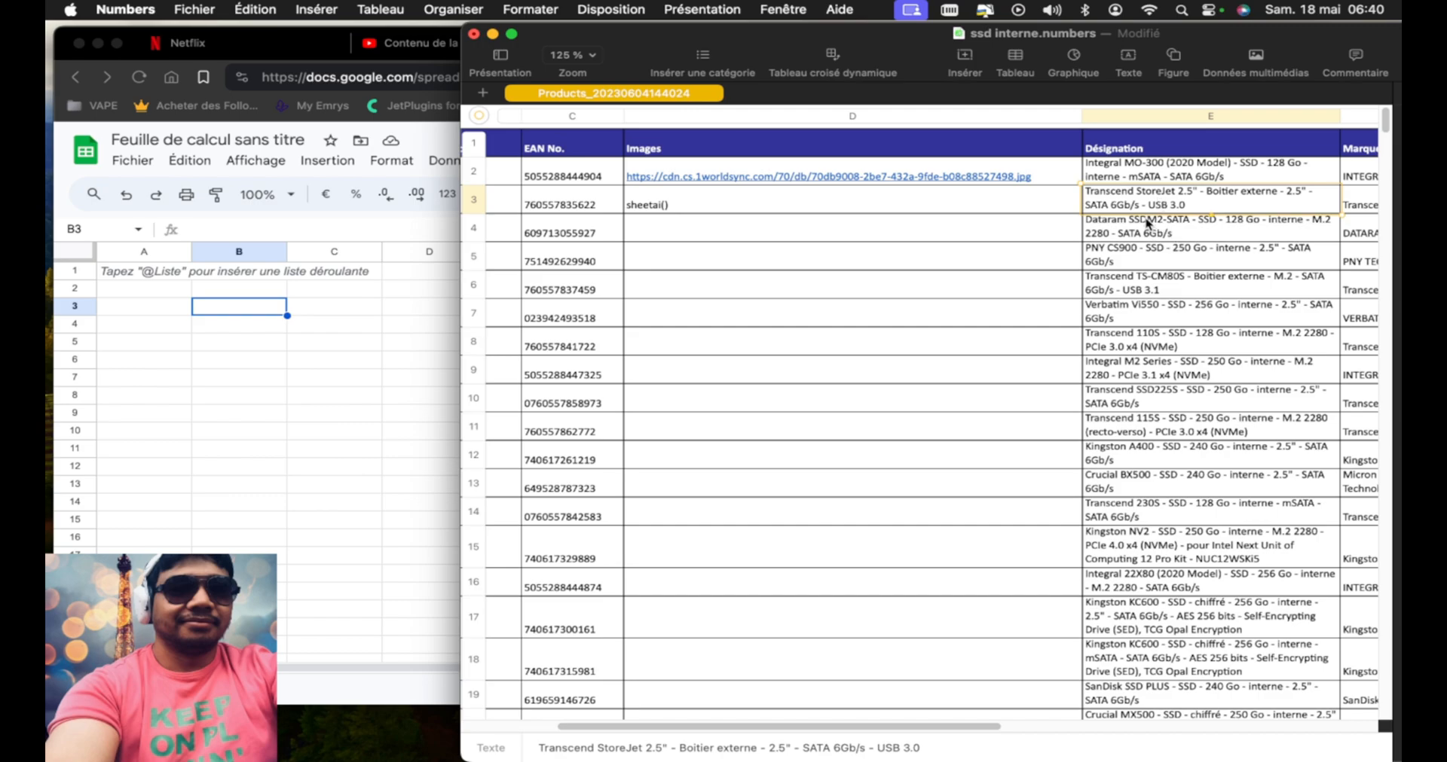
pyautogui.click(927, 207)
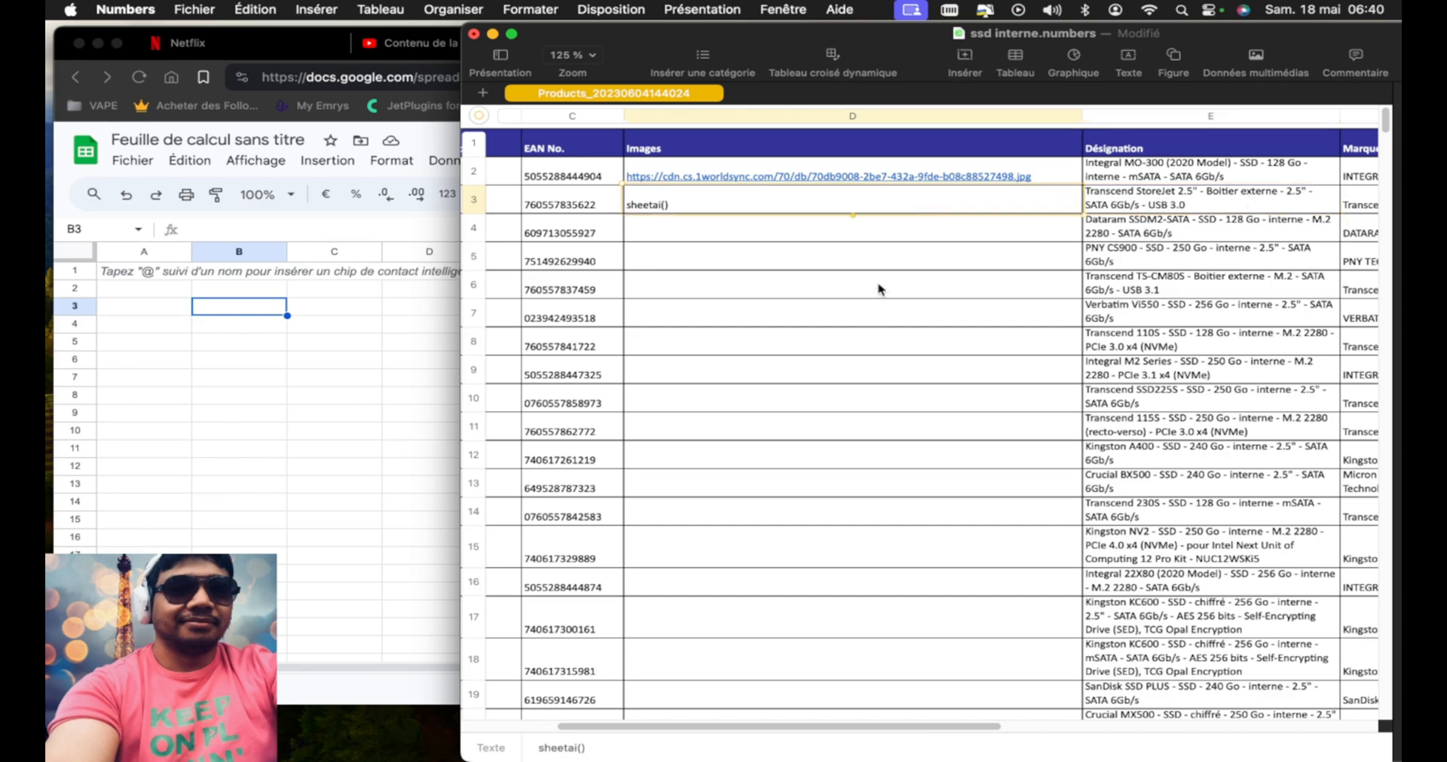
# Switch to Brave and review the features of the free and unlimited plans on the SheetAI pricing page again
pyautogui.click(312, 393)
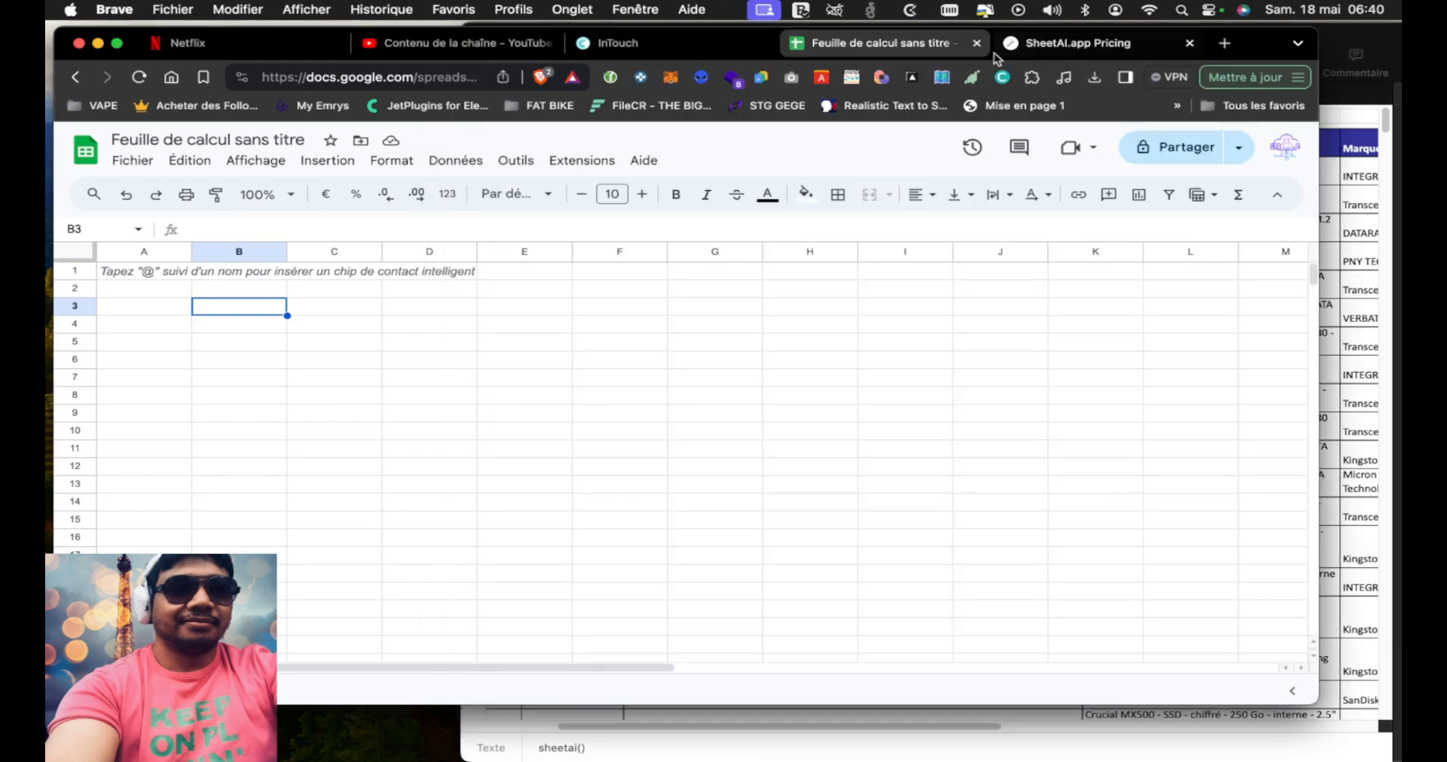
pyautogui.click(1040, 47)
pyautogui.scroll(-2, 470, 507)
pyautogui.scroll(-1, 471, 506)
pyautogui.scroll(-4, 505, 570)
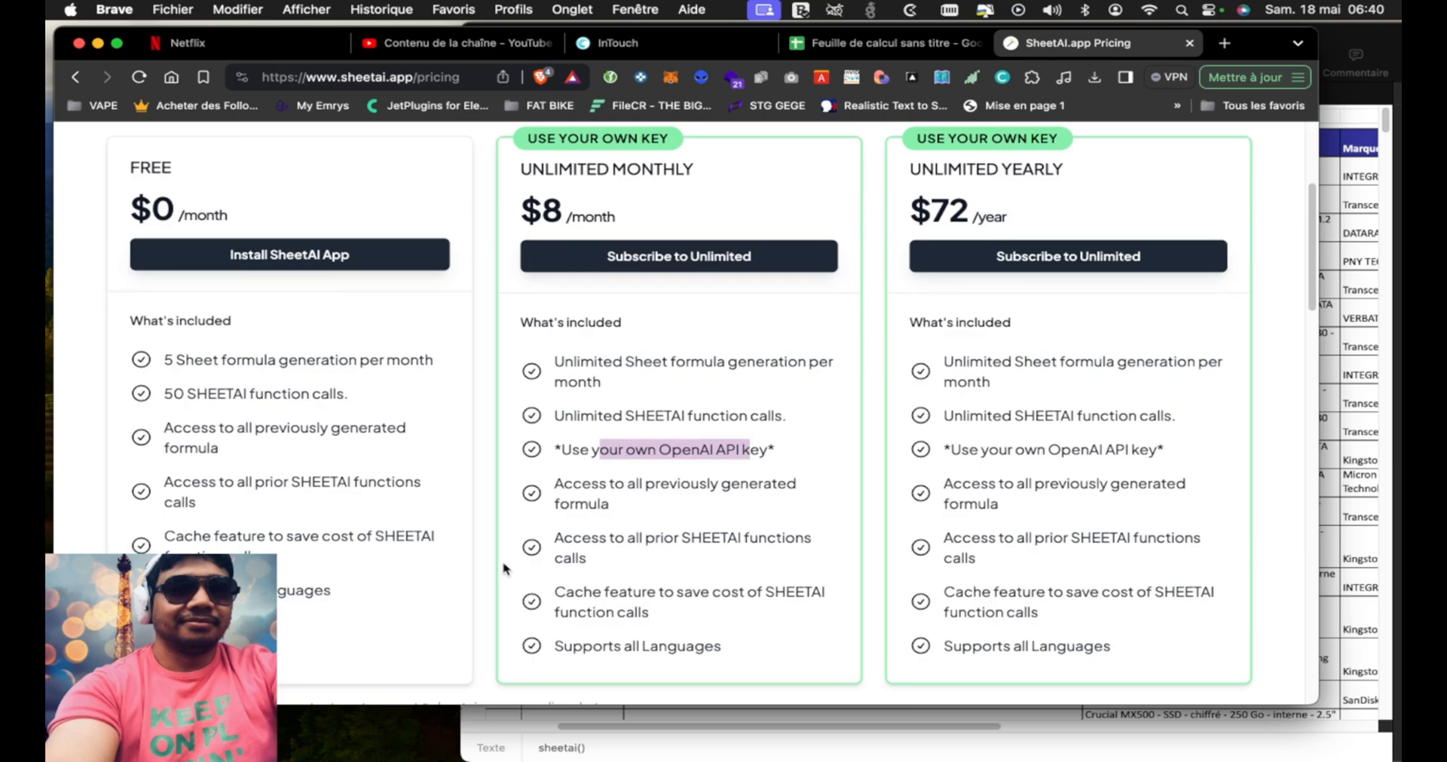
pyautogui.scroll(1, 506, 570)
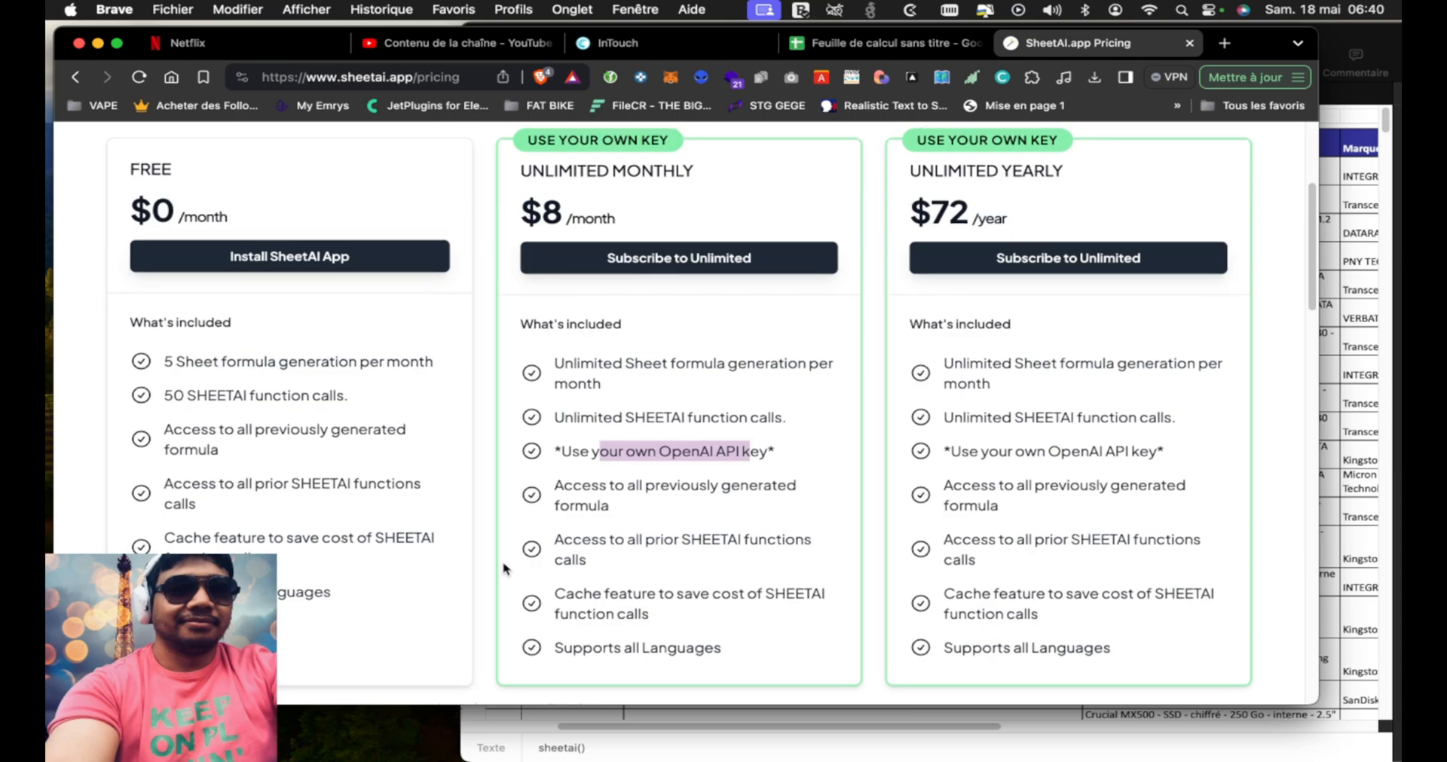
pyautogui.scroll(2, 500, 471)
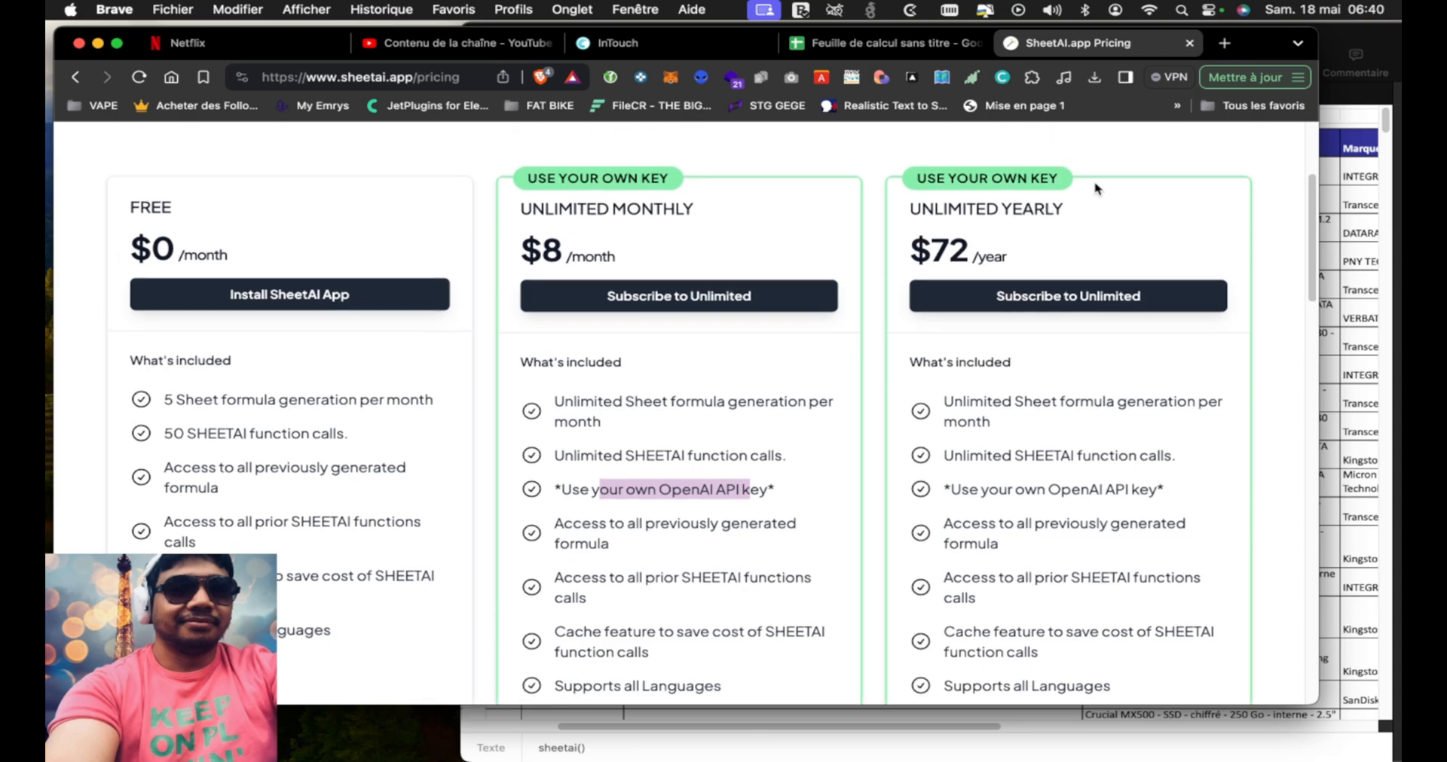
# Close the SheetAI pricing page and the blank Google Sheets spreadsheet, and return to the SSD list in Numbers
pyautogui.click(1190, 43)
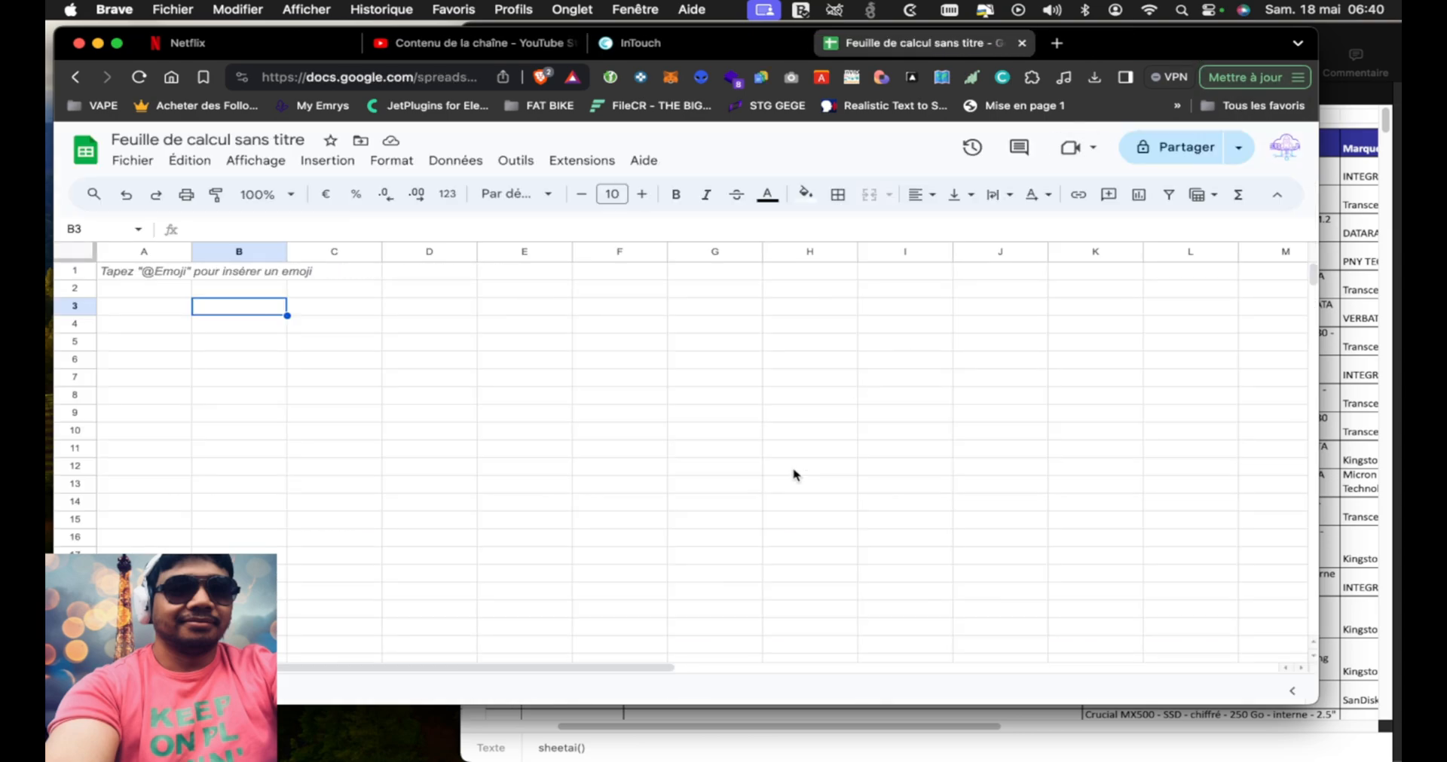
pyautogui.click(1021, 43)
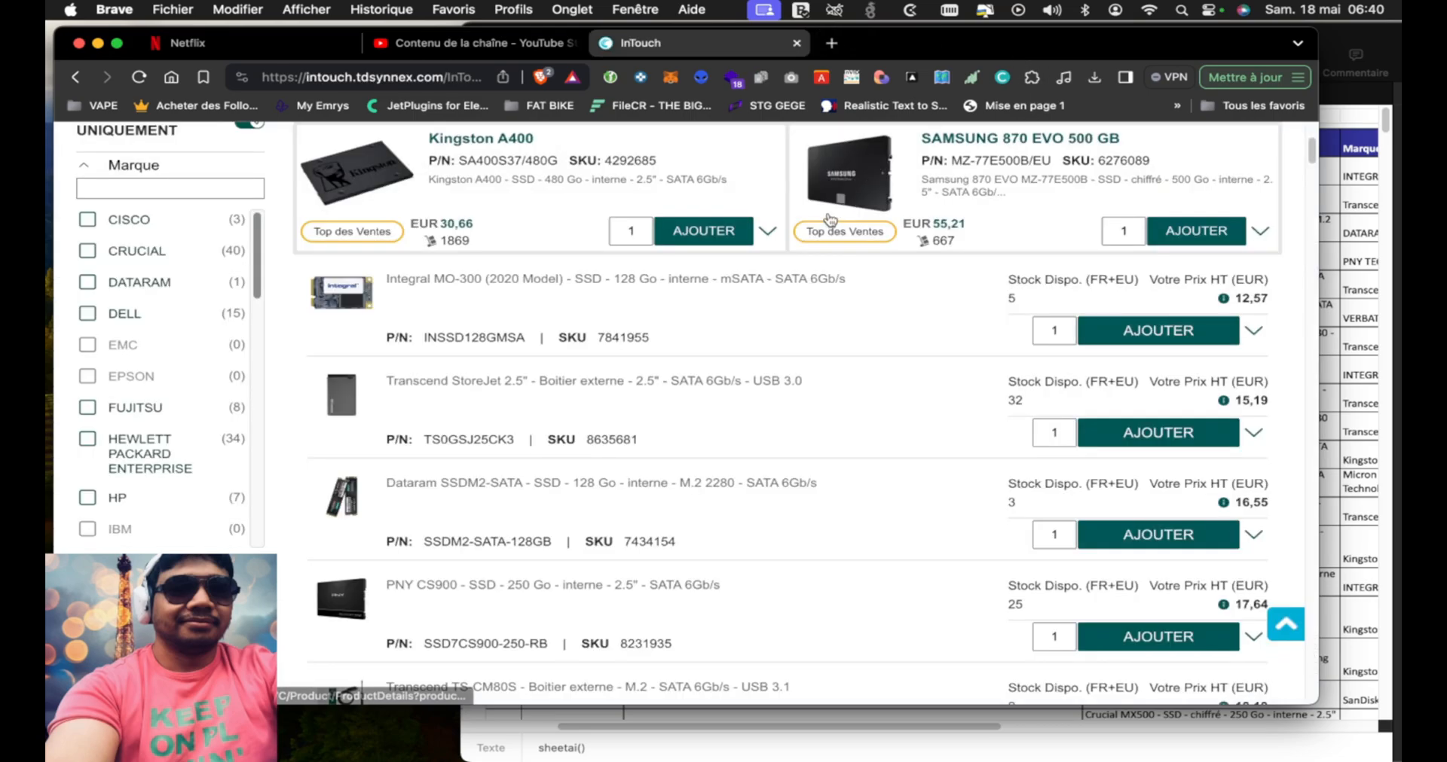
pyautogui.click(1343, 33)
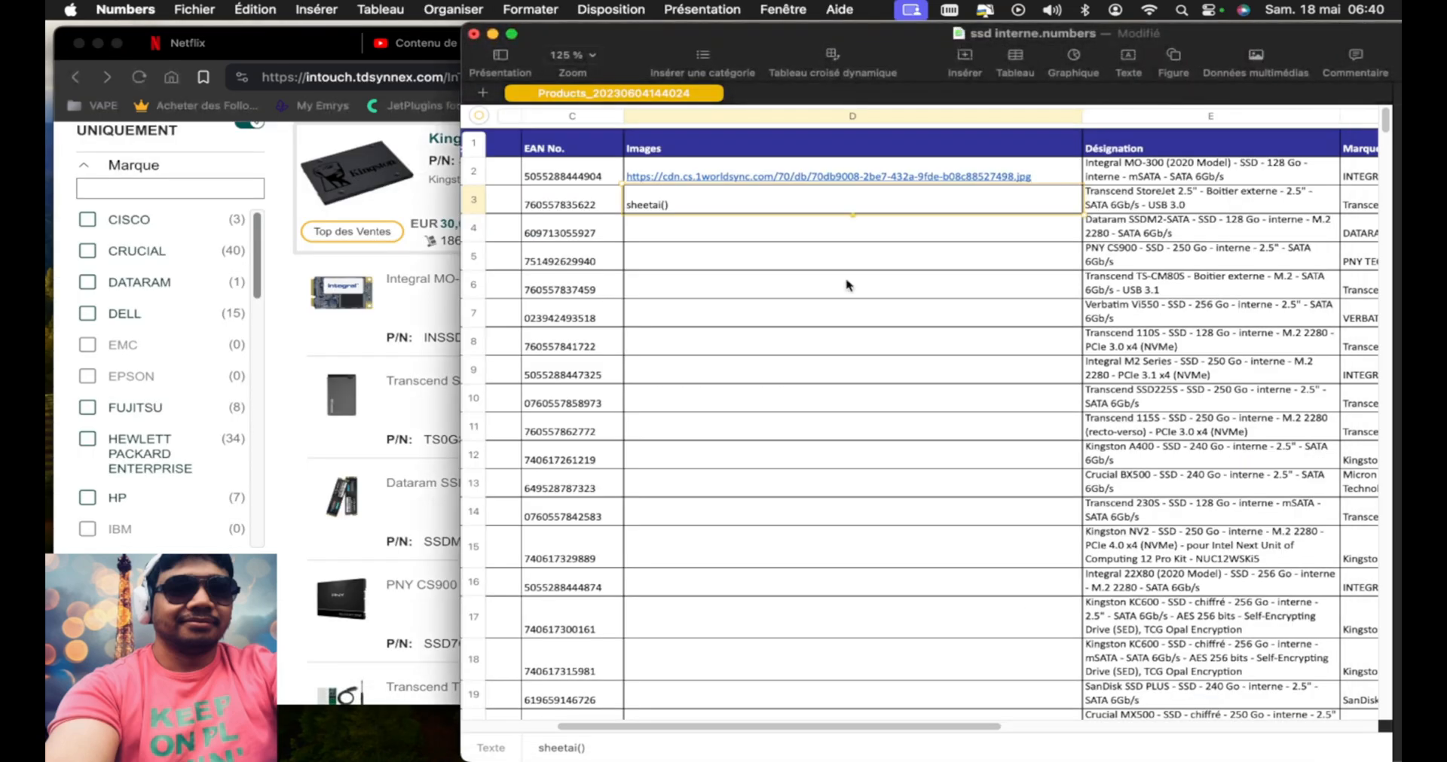
# Switch to Brave and narrow its window with the InTouch product list so more of the Numbers table shows beside it
pyautogui.click(279, 369)
pyautogui.scroll(-2, 287, 401)
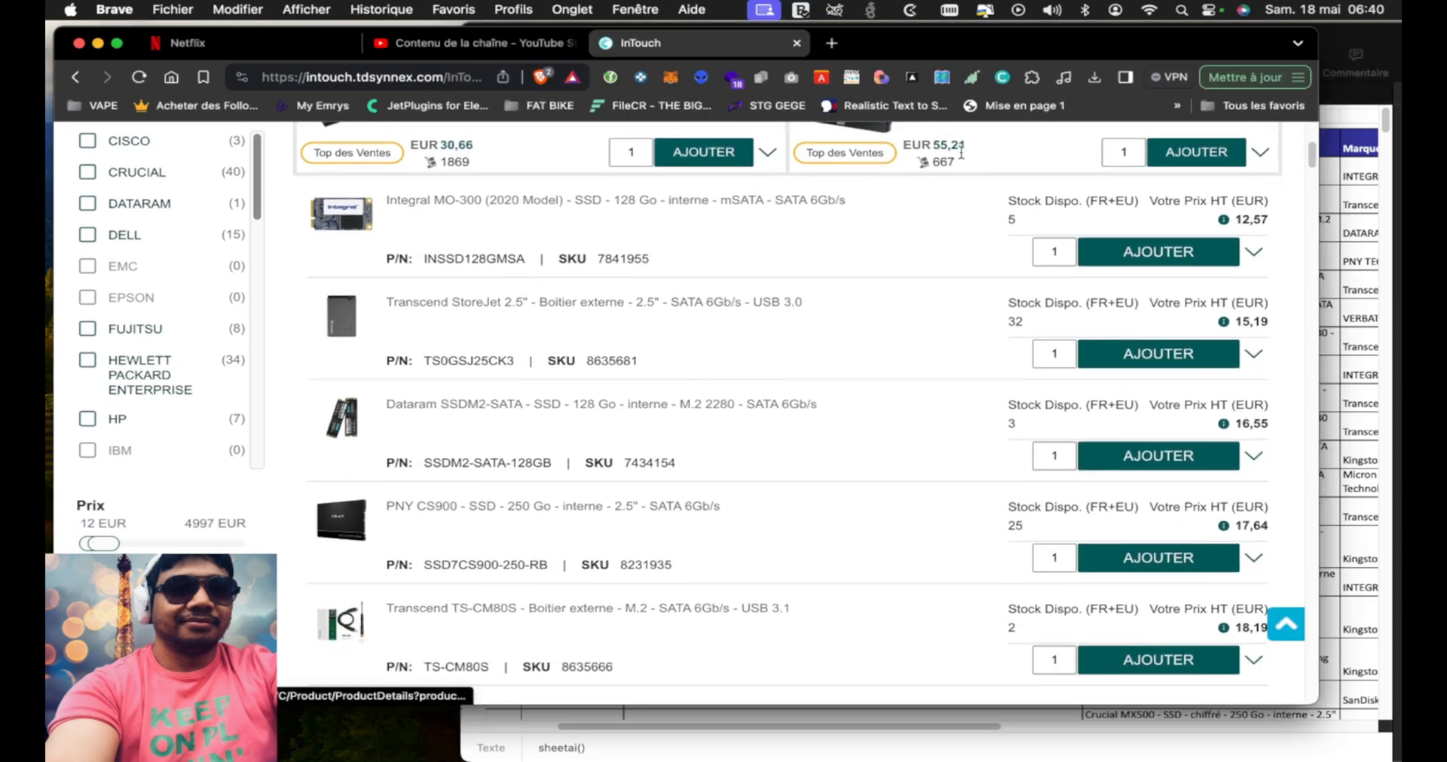
pyautogui.moveTo(1317, 86); pyautogui.dragTo(850, 86)
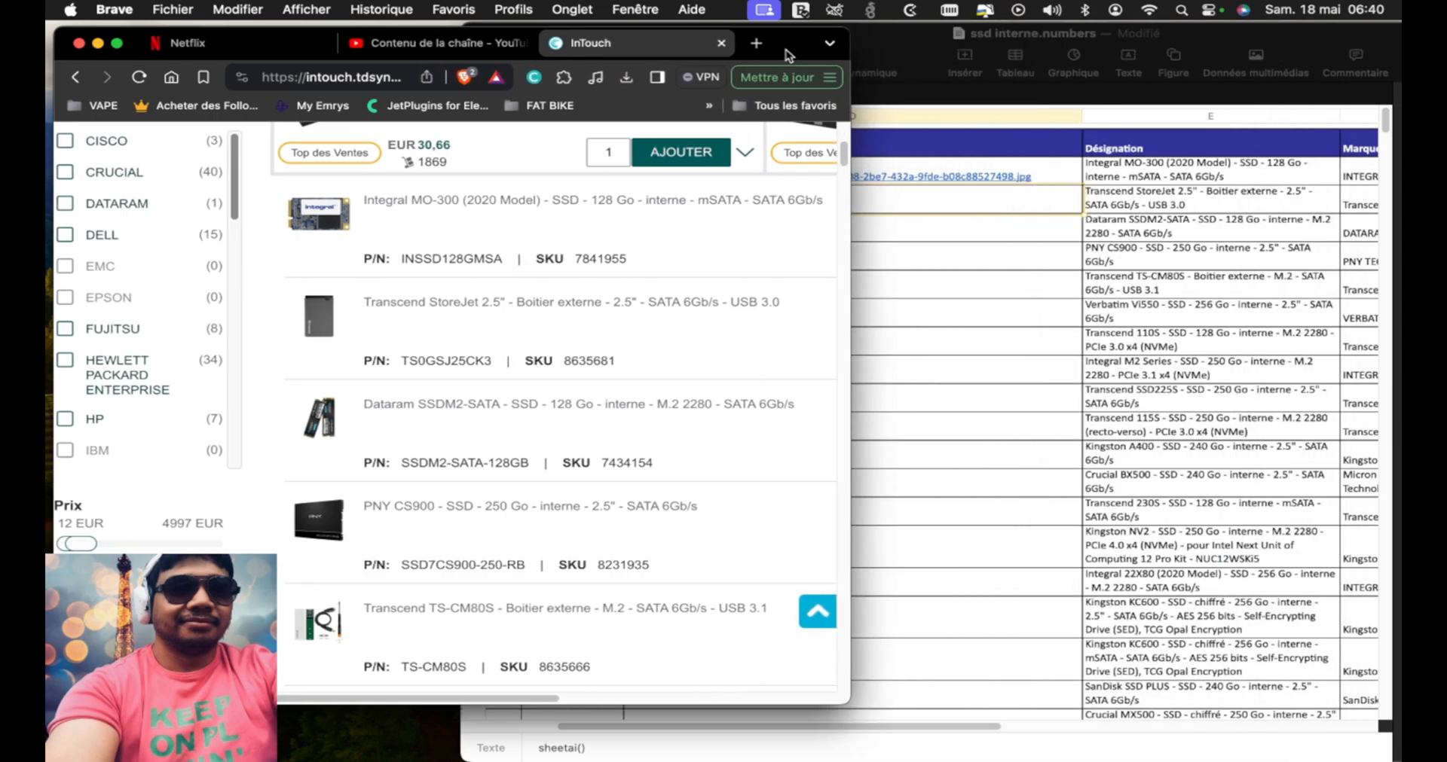
# Place the InTouch product list and the Numbers table side by side, and narrow the Images column so the product descriptions show
pyautogui.moveTo(785, 50); pyautogui.dragTo(566, 47)
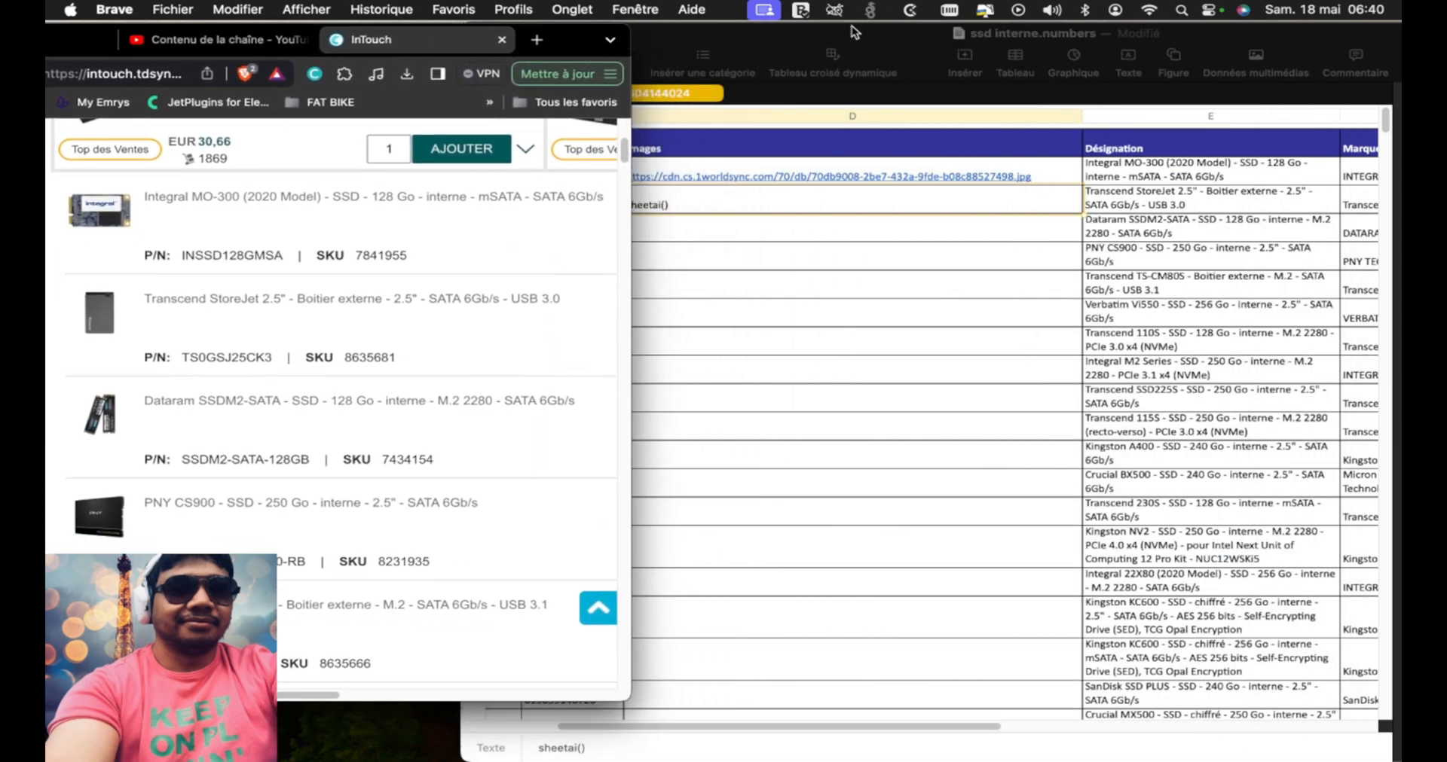
pyautogui.click(830, 29)
pyautogui.moveTo(827, 70); pyautogui.dragTo(797, 70)
pyautogui.click(1024, 151)
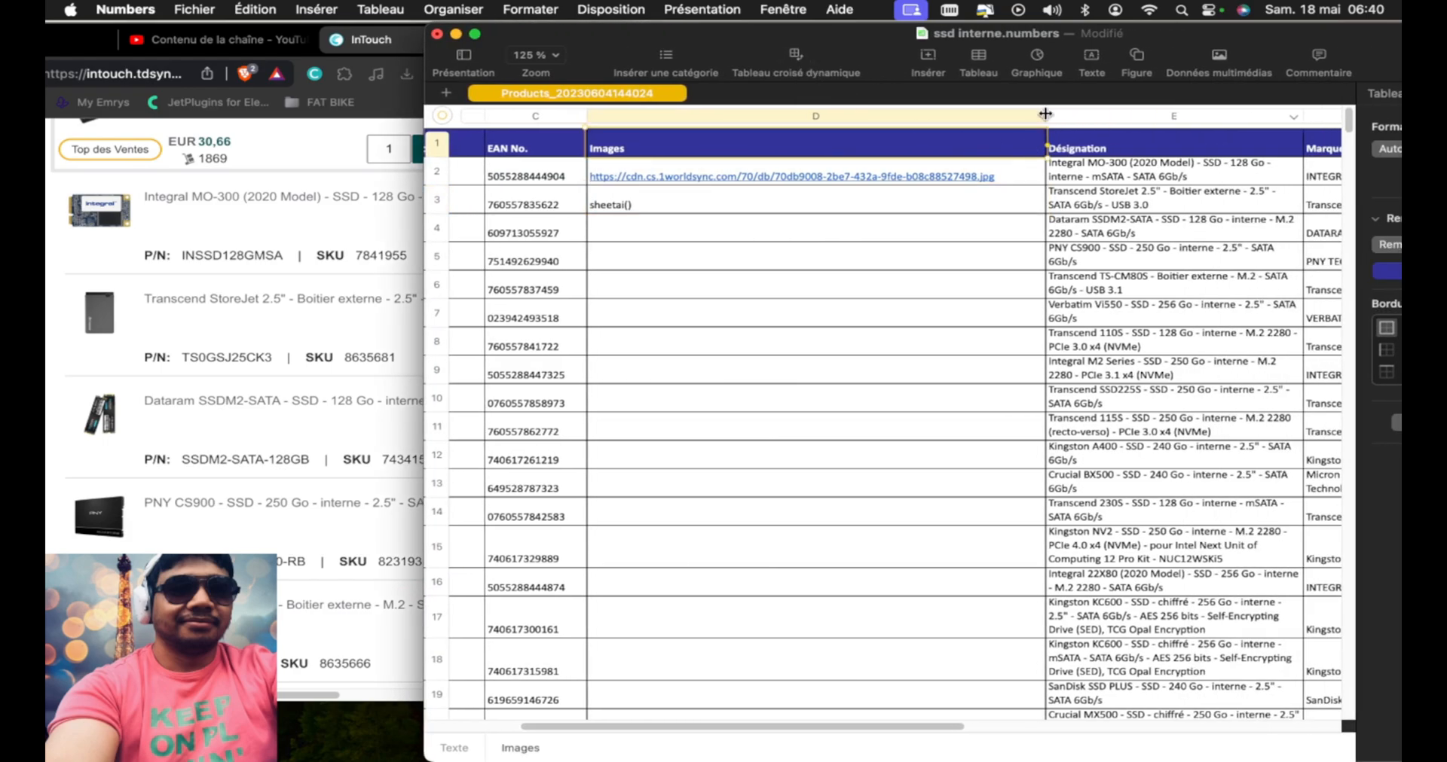
pyautogui.moveTo(1045, 115); pyautogui.dragTo(869, 134)
pyautogui.moveTo(753, 38); pyautogui.dragTo(966, 43)
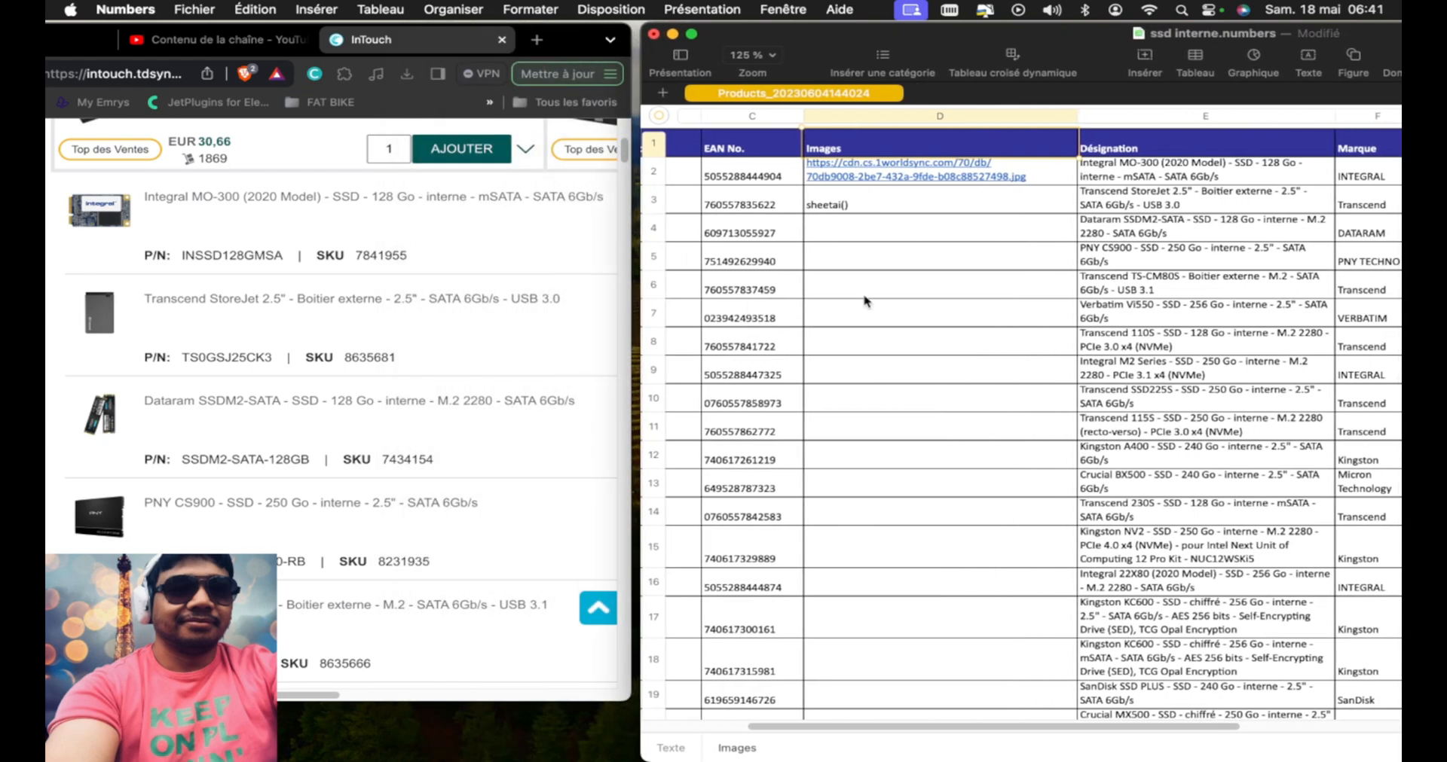
# Copy the image address of the Transcend StoreJet 2.5" from InTouch into its Images cell in row 3, replacing the sheetai() text
pyautogui.click(1166, 205)
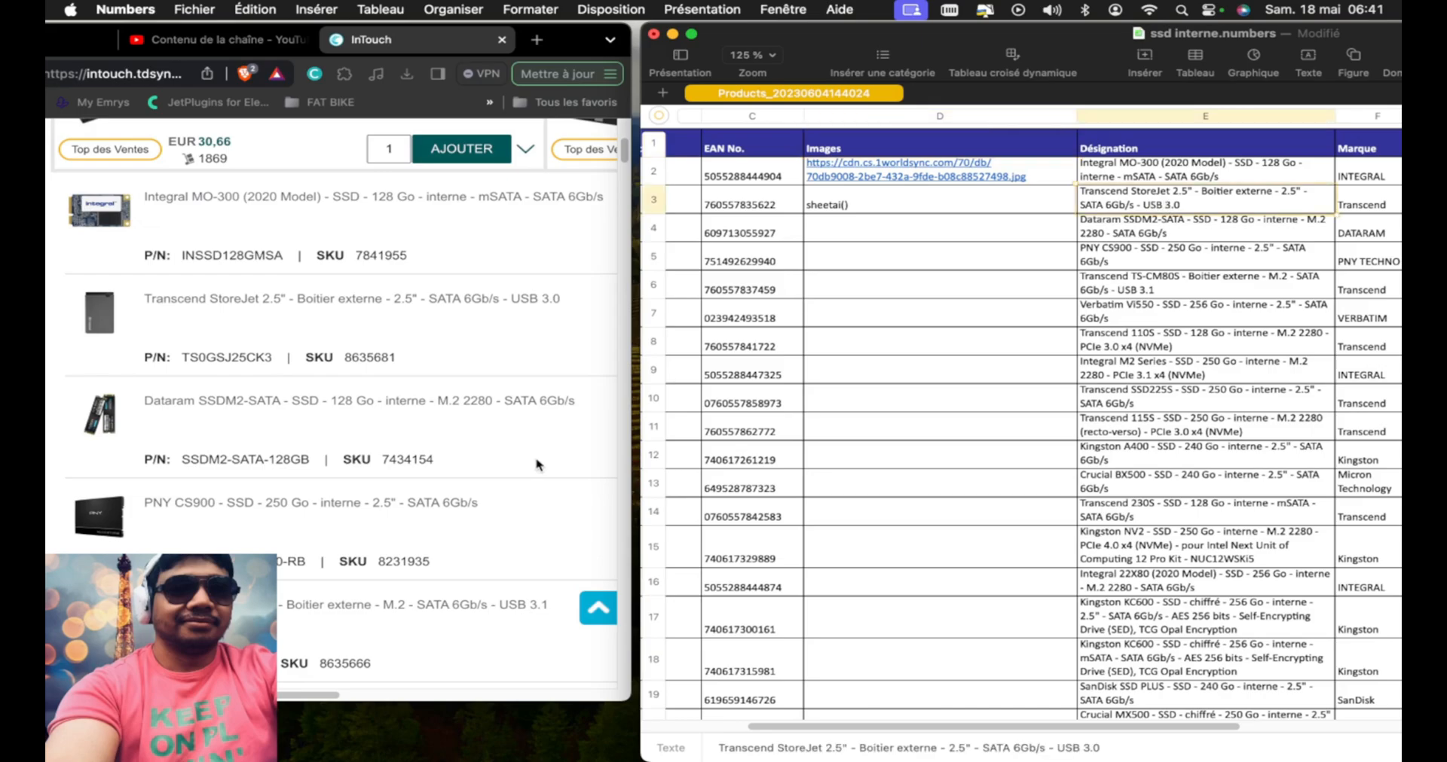
pyautogui.rightClick(101, 314)
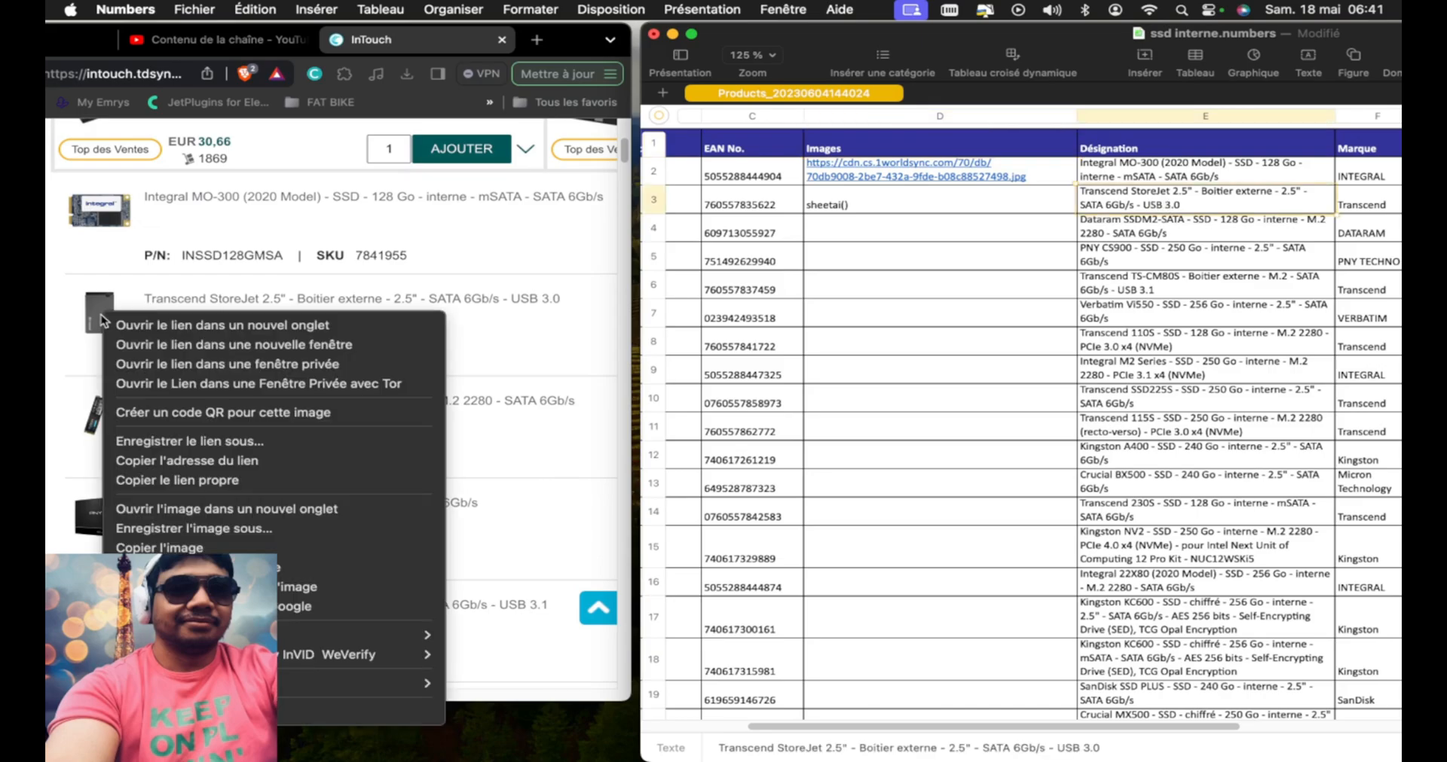
pyautogui.click(189, 567)
pyautogui.click(881, 213)
pyautogui.write('https://cdn.cs.1worldsync.com/f6/28/f6280d5d-d049-4fe9-bd0e-aaa3a2f54496.jpg')
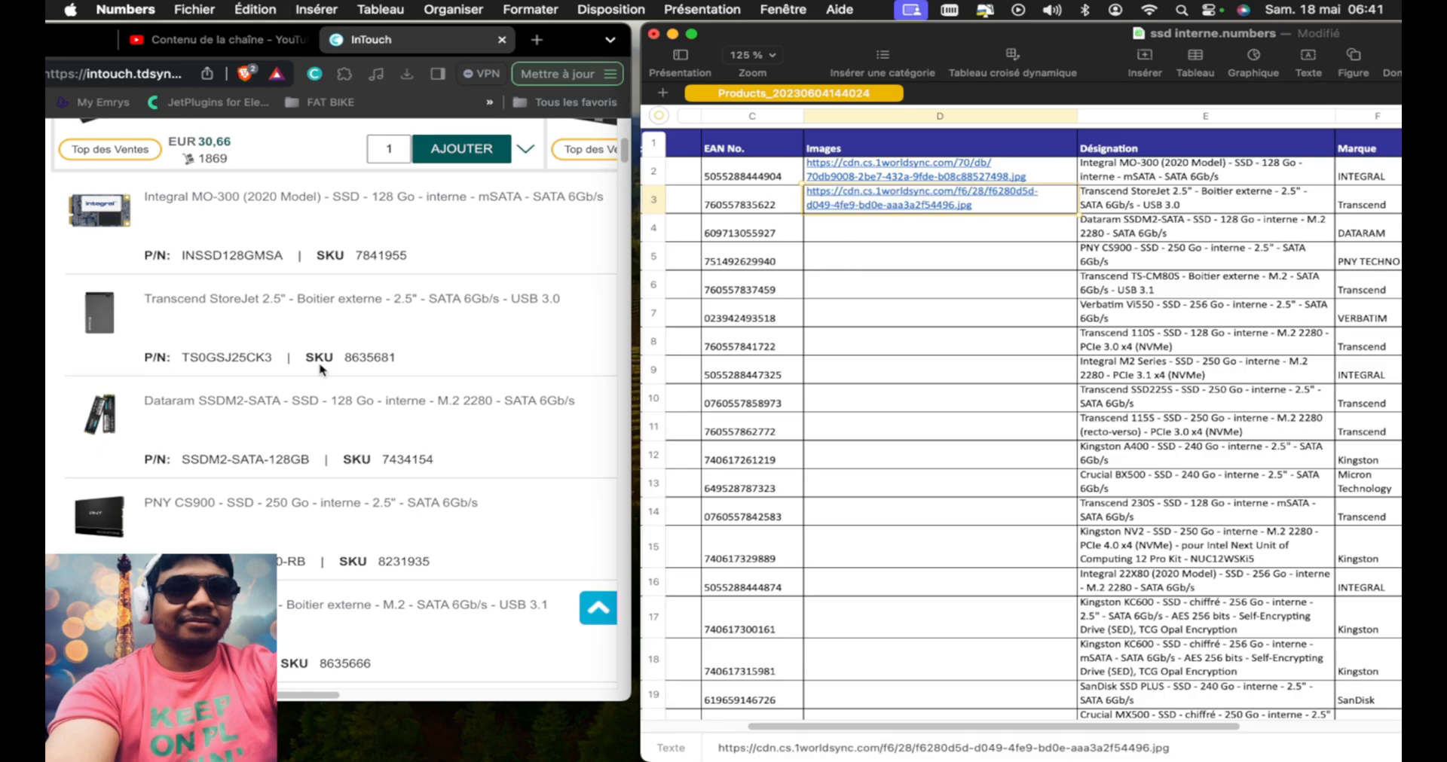
# Copy the image address of the Dataram SSDM2-SATA 128 Go from InTouch into the Images cell of row 4
pyautogui.scroll(-3, 210, 407)
pyautogui.scroll(-4, 210, 407)
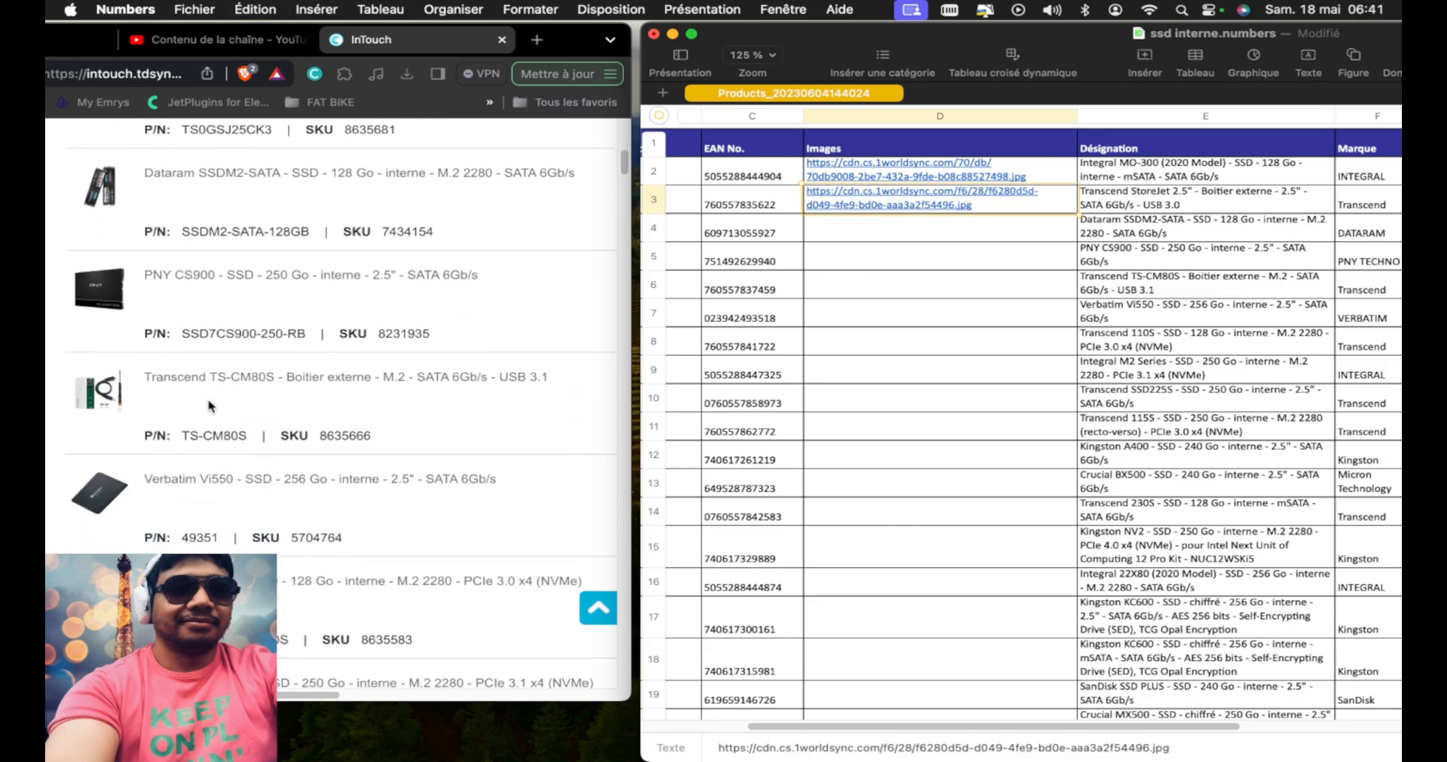
pyautogui.rightClick(96, 188)
pyautogui.click(254, 438)
pyautogui.click(872, 227)
pyautogui.write('https://cdn.cs.1worldsync.com/13/3d/133d56bd-6753-49bd-a393-14e607cffcd8.jpg')
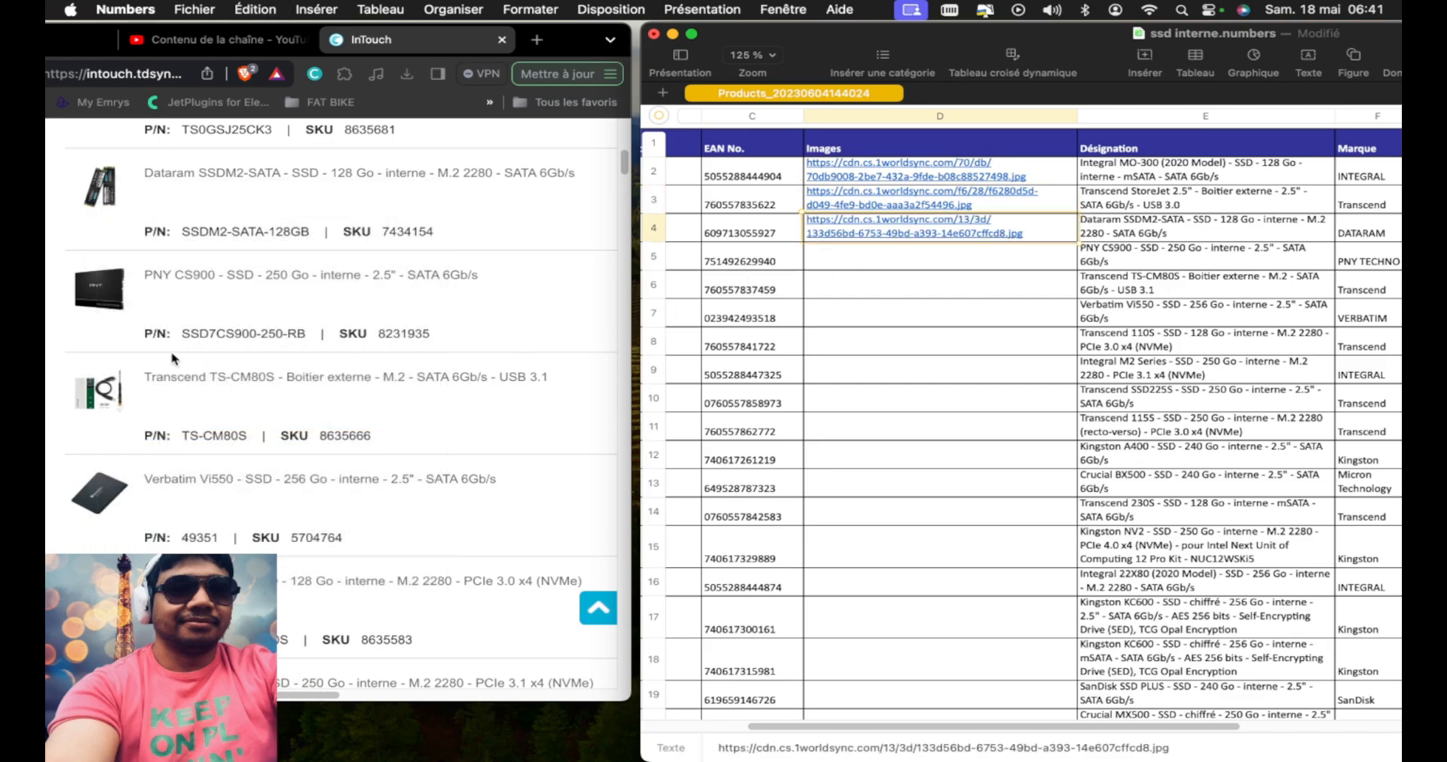
# Copy the image address of the PNY CS900 250 Go from InTouch into the Images cell of row 5
pyautogui.rightClick(106, 297)
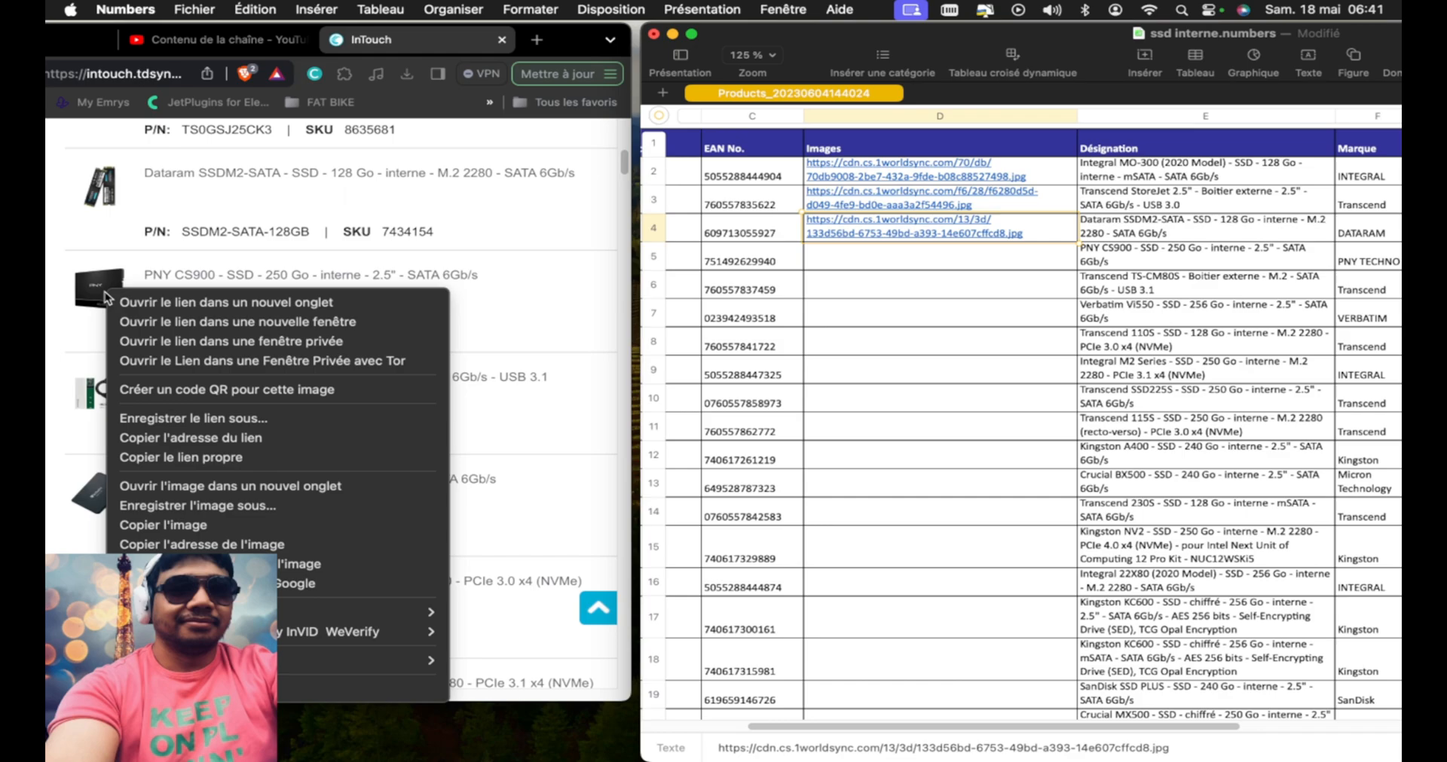
pyautogui.click(260, 544)
pyautogui.click(906, 262)
pyautogui.write('https://cdn.cs.1worldsync.com/eb/39/eb395dc9-9497-42f7-964d-90beadd9db18.jpg')
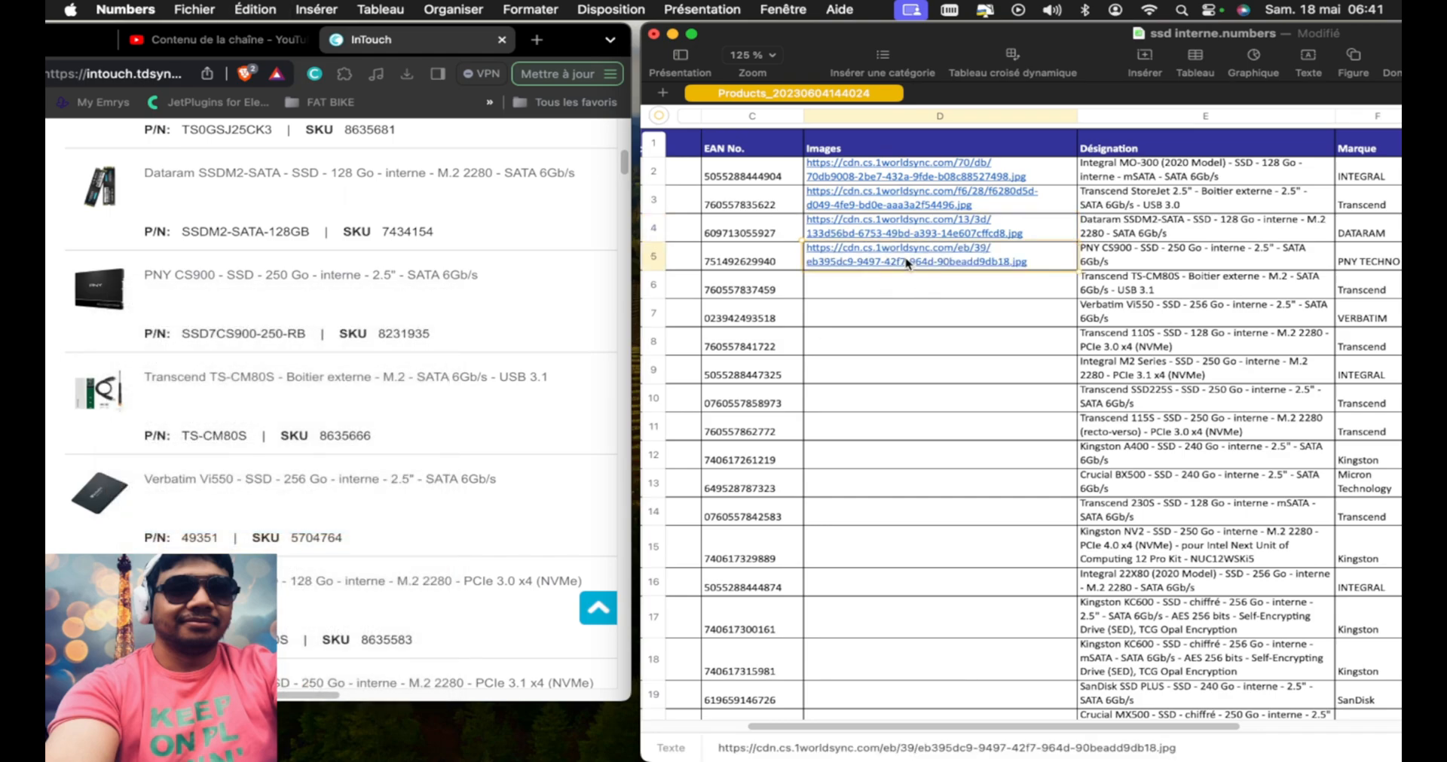
# Copy the image address of the Transcend TS-CM80S enclosure from InTouch into the Images cell of row 6
pyautogui.scroll(-2, 264, 369)
pyautogui.scroll(-3, 264, 369)
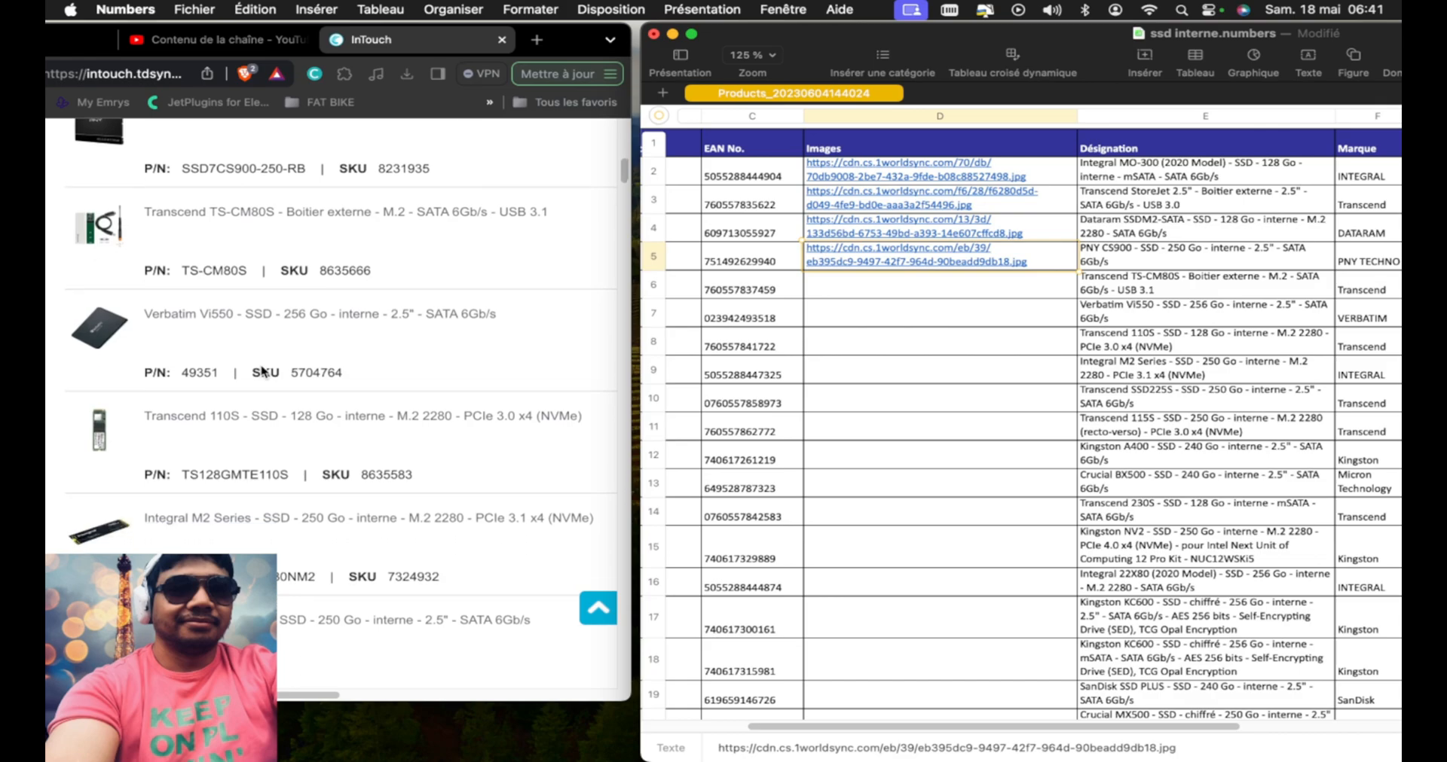
pyautogui.rightClick(109, 213)
pyautogui.click(268, 461)
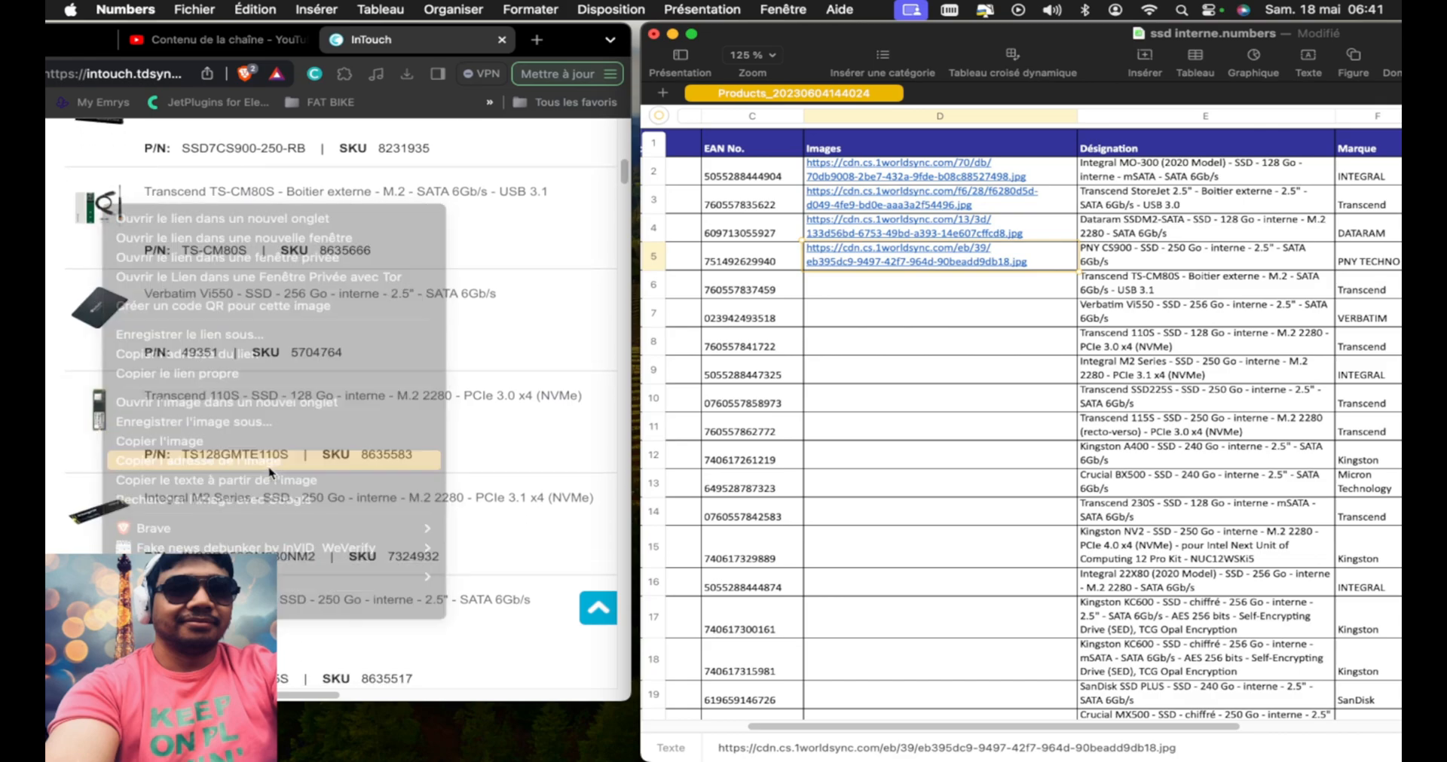
pyautogui.click(861, 288)
pyautogui.write('https://cdn.cs.1worldsync.com/8d/35/8d350ca9-6522-4203-a495-61dfd940dfcd.jpg')
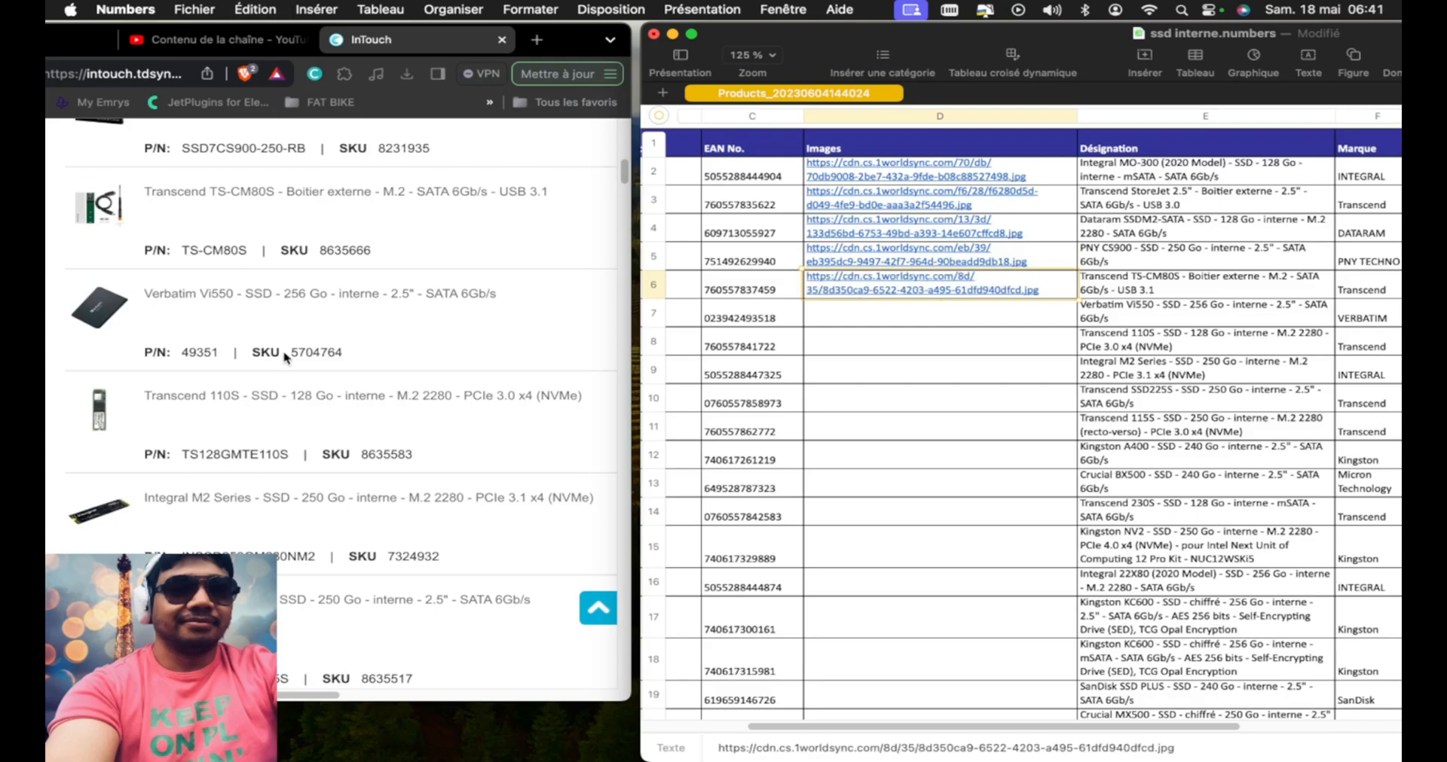
# Copy the image address of the Verbatim Vi550 256 Go from InTouch into the Images cell of row 7
pyautogui.scroll(-1, 276, 361)
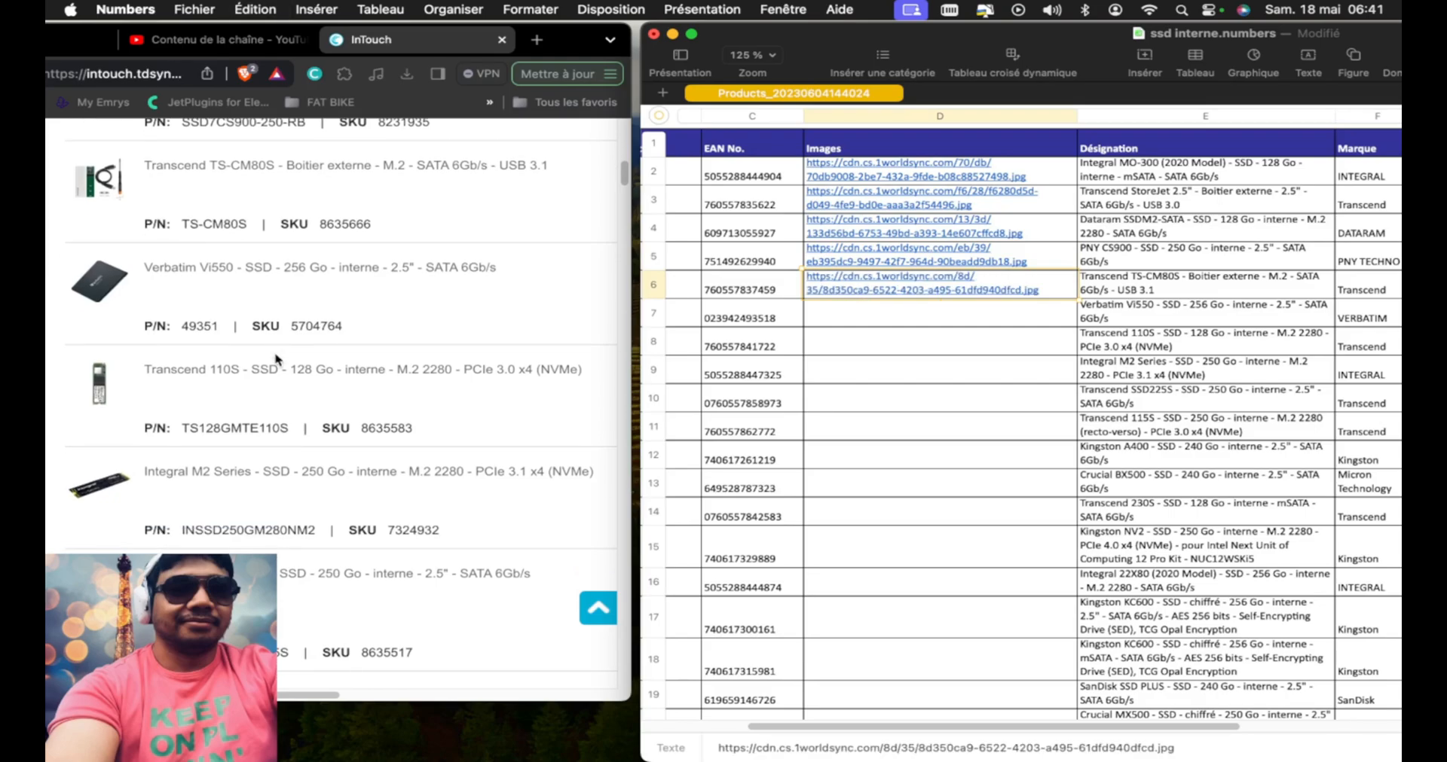
pyautogui.scroll(-4, 276, 360)
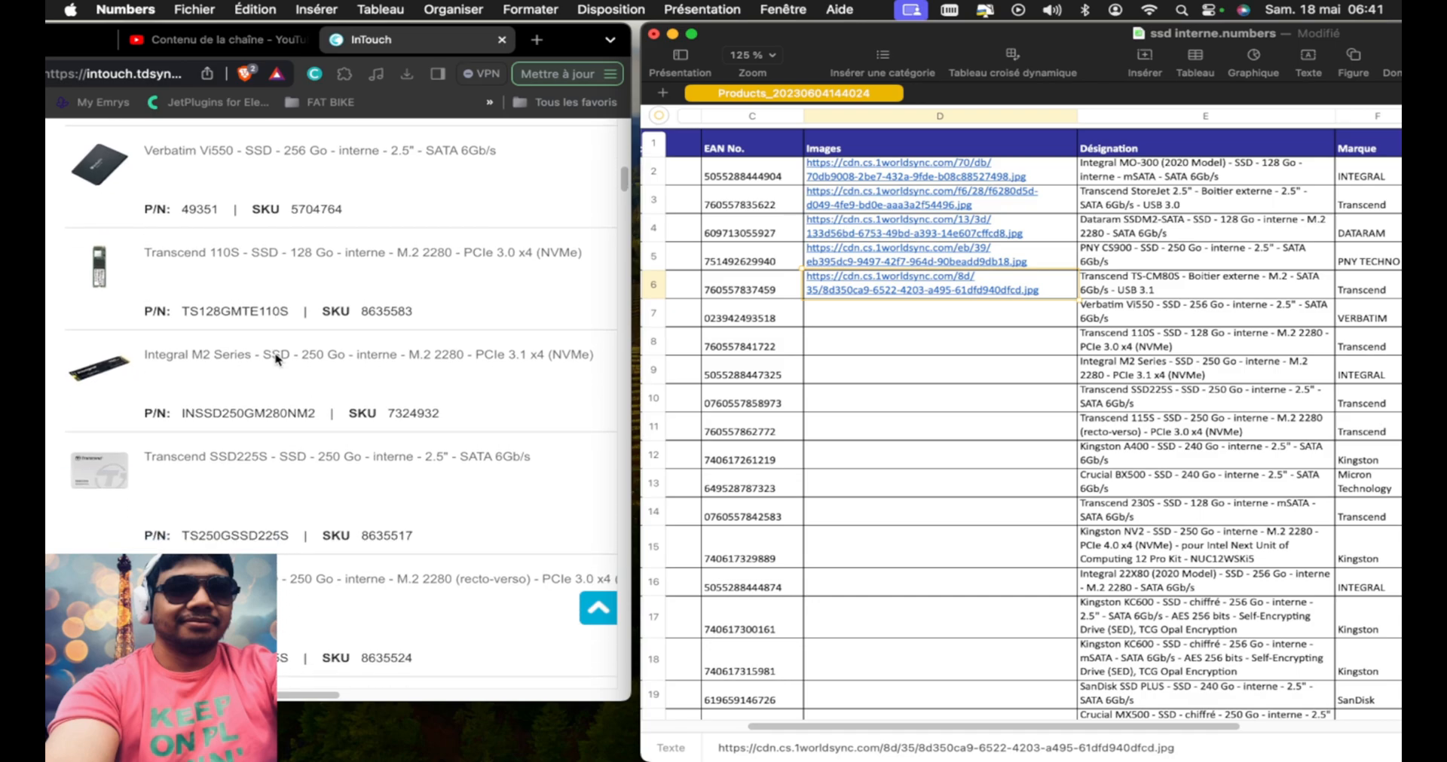
pyautogui.rightClick(111, 166)
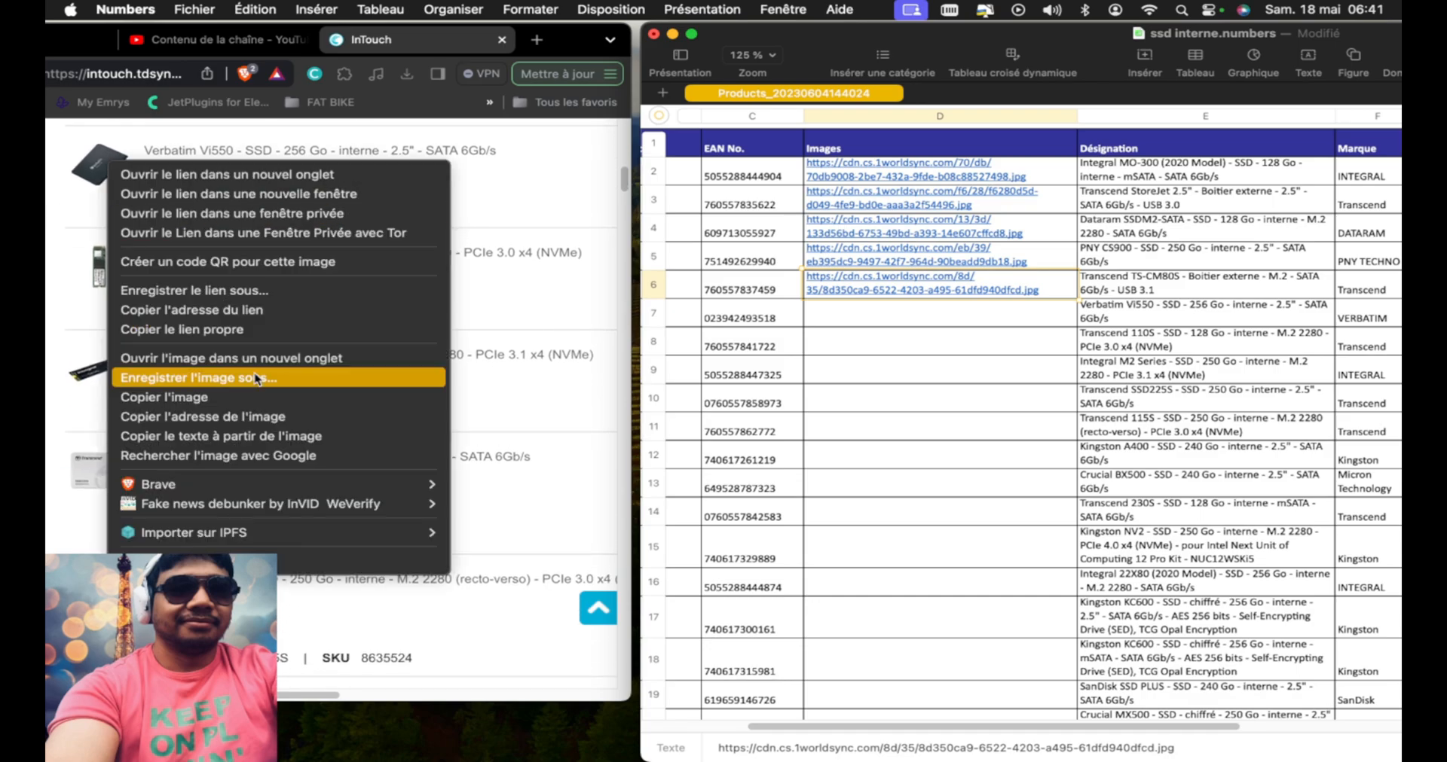
pyautogui.click(263, 417)
pyautogui.click(917, 320)
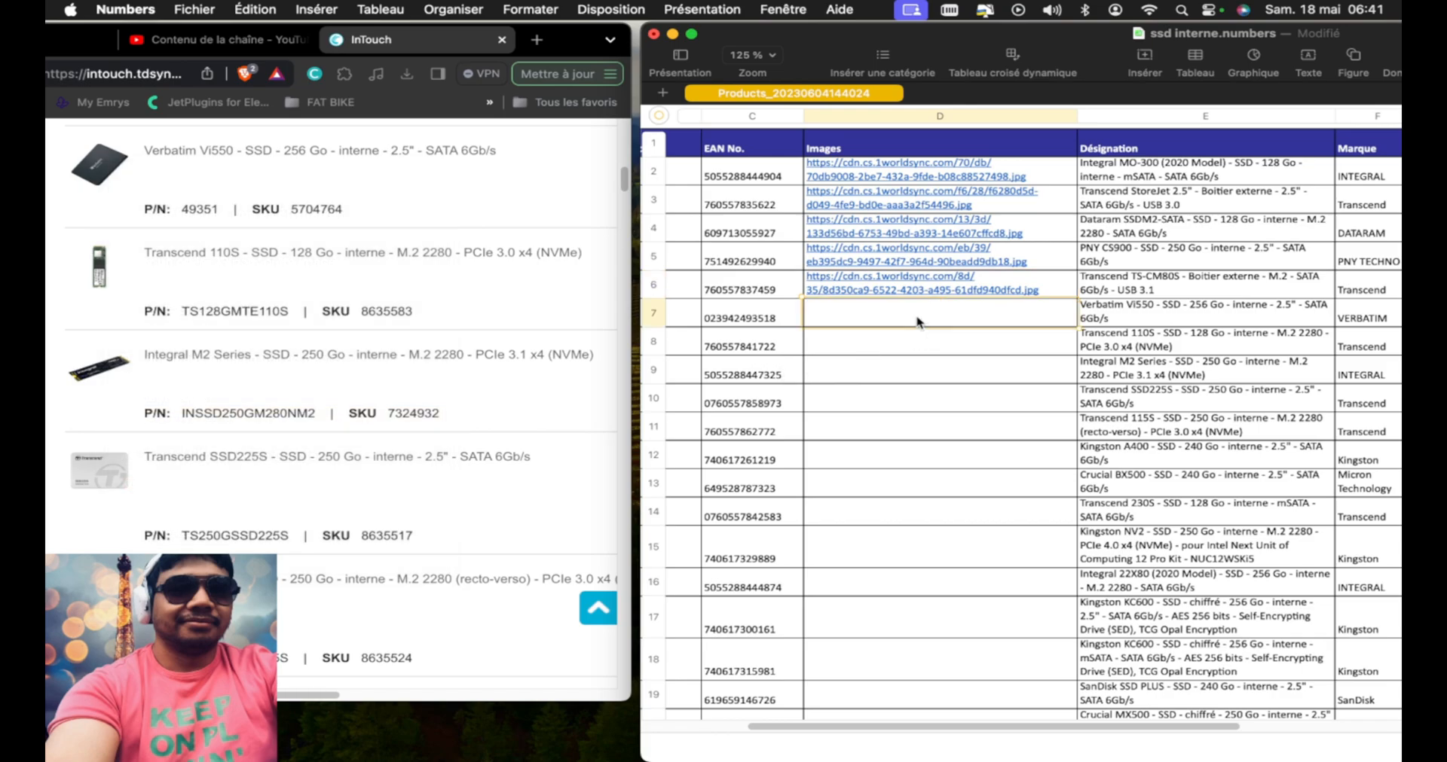
pyautogui.press('super+v')
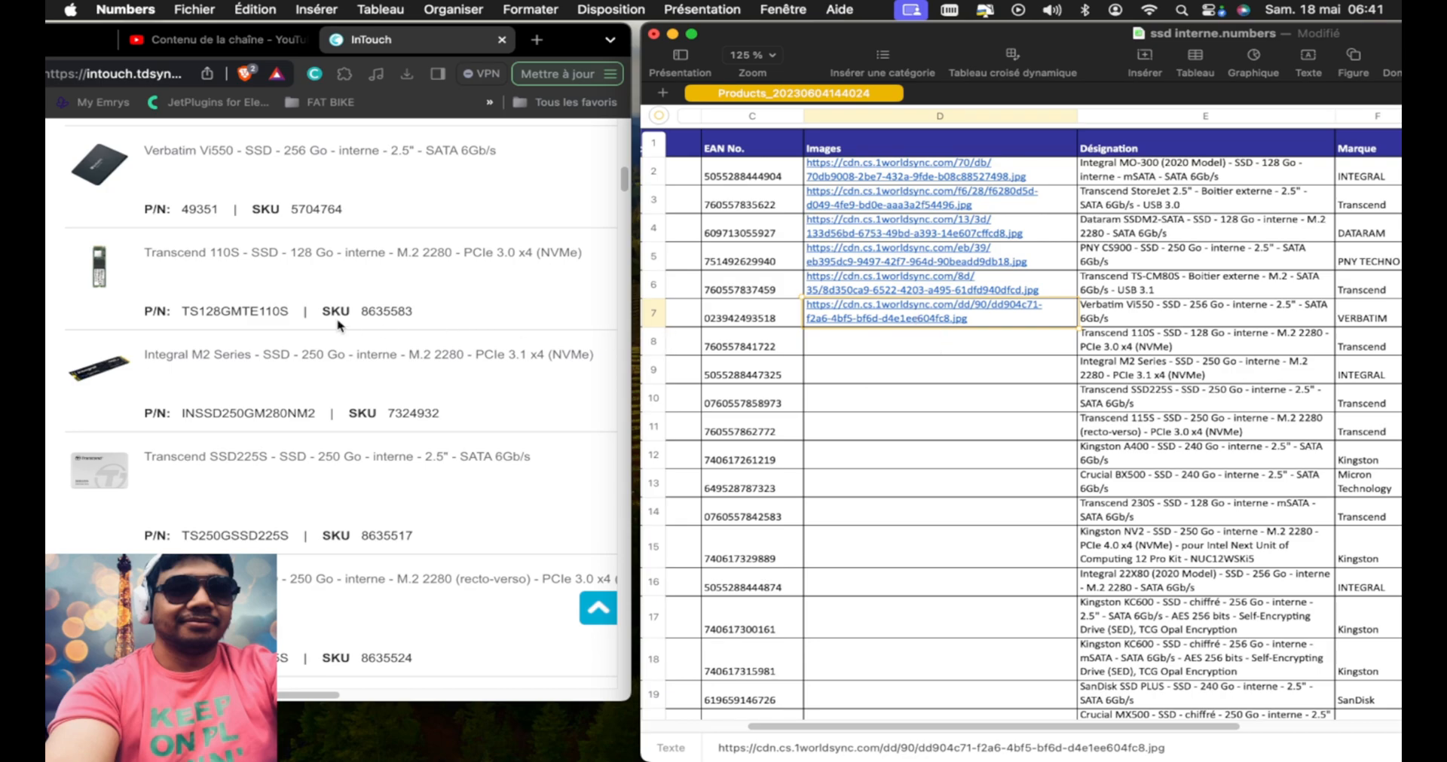
# Copy the image address of the Transcend 110S 128 Go from InTouch into the Images cell of row 8
pyautogui.scroll(-3, 337, 326)
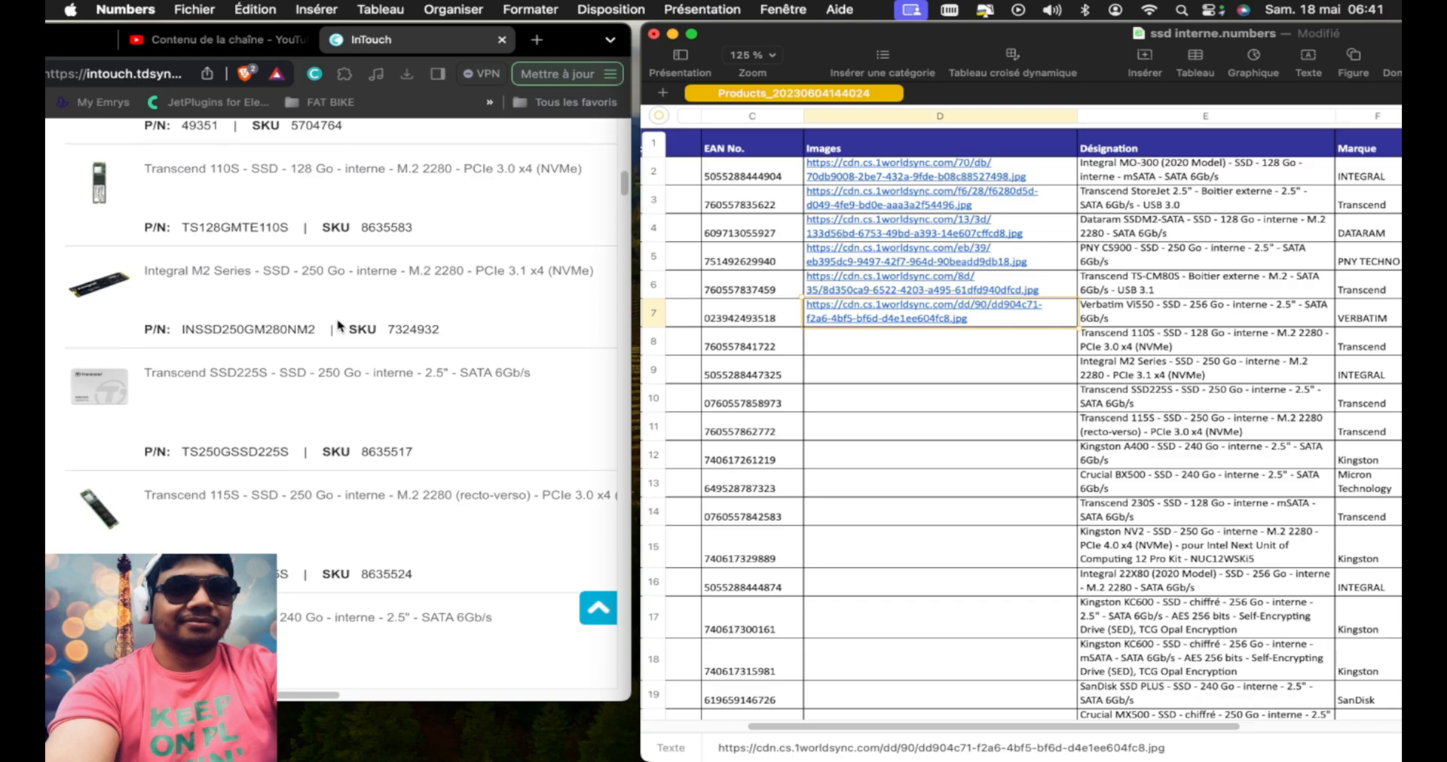
pyautogui.scroll(-1, 337, 326)
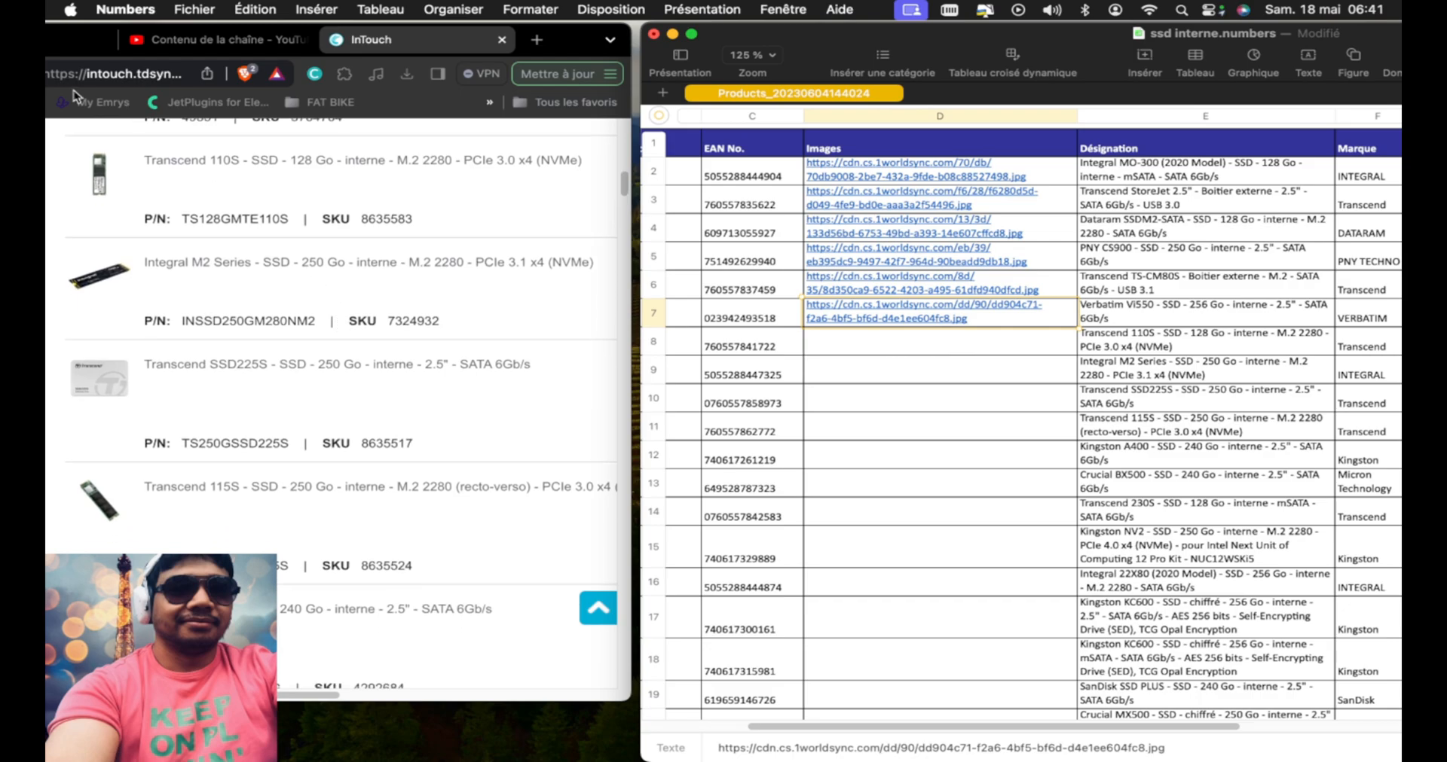
pyautogui.rightClick(98, 186)
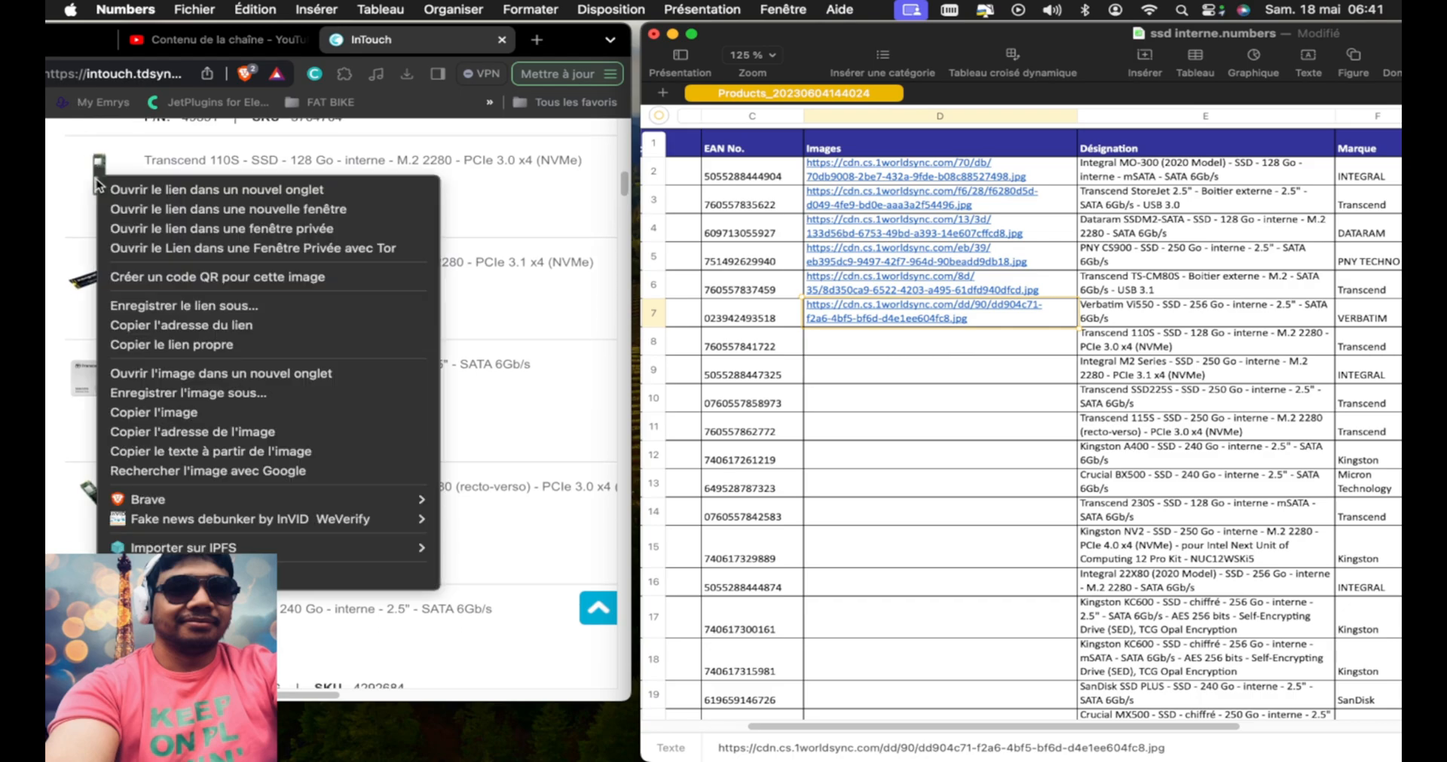
pyautogui.click(295, 431)
pyautogui.click(938, 344)
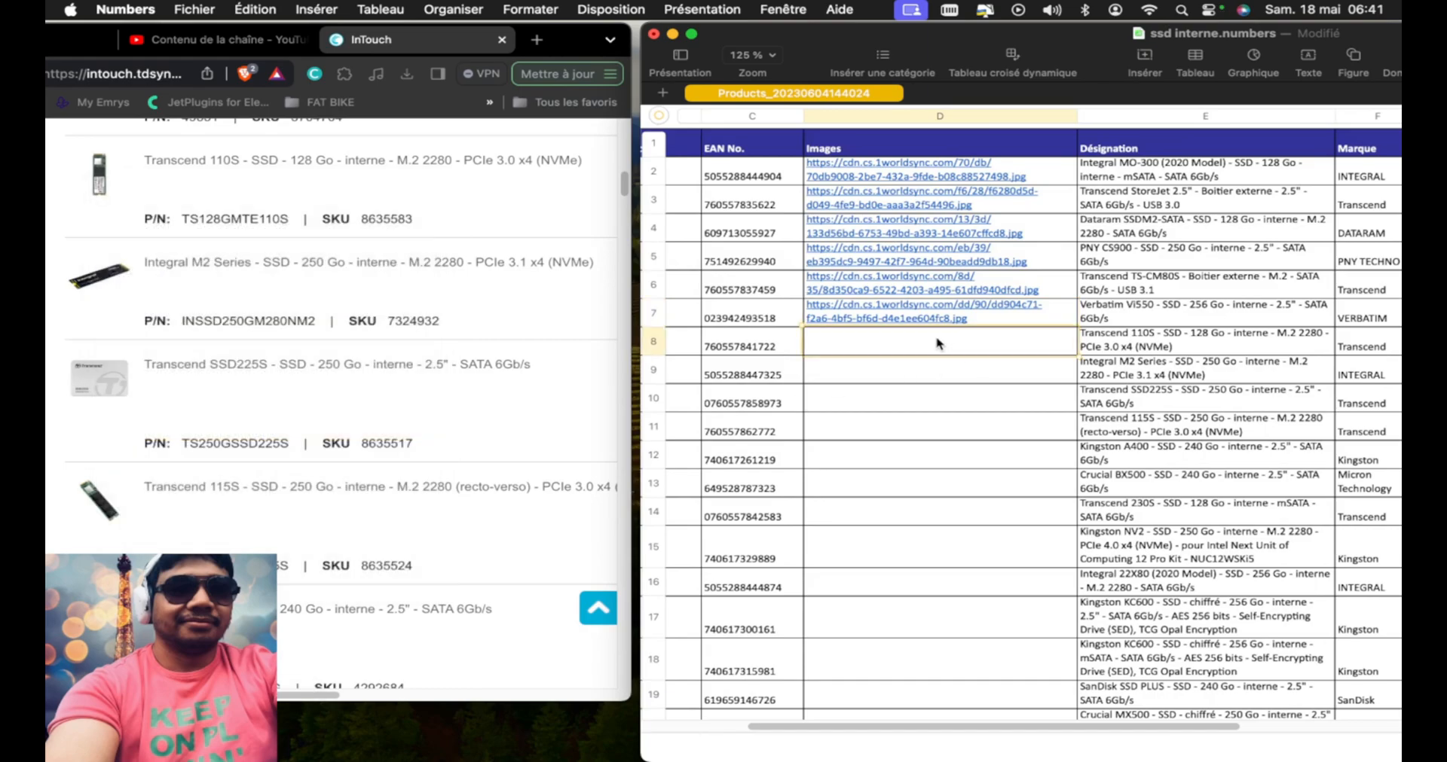
pyautogui.press('super+v')
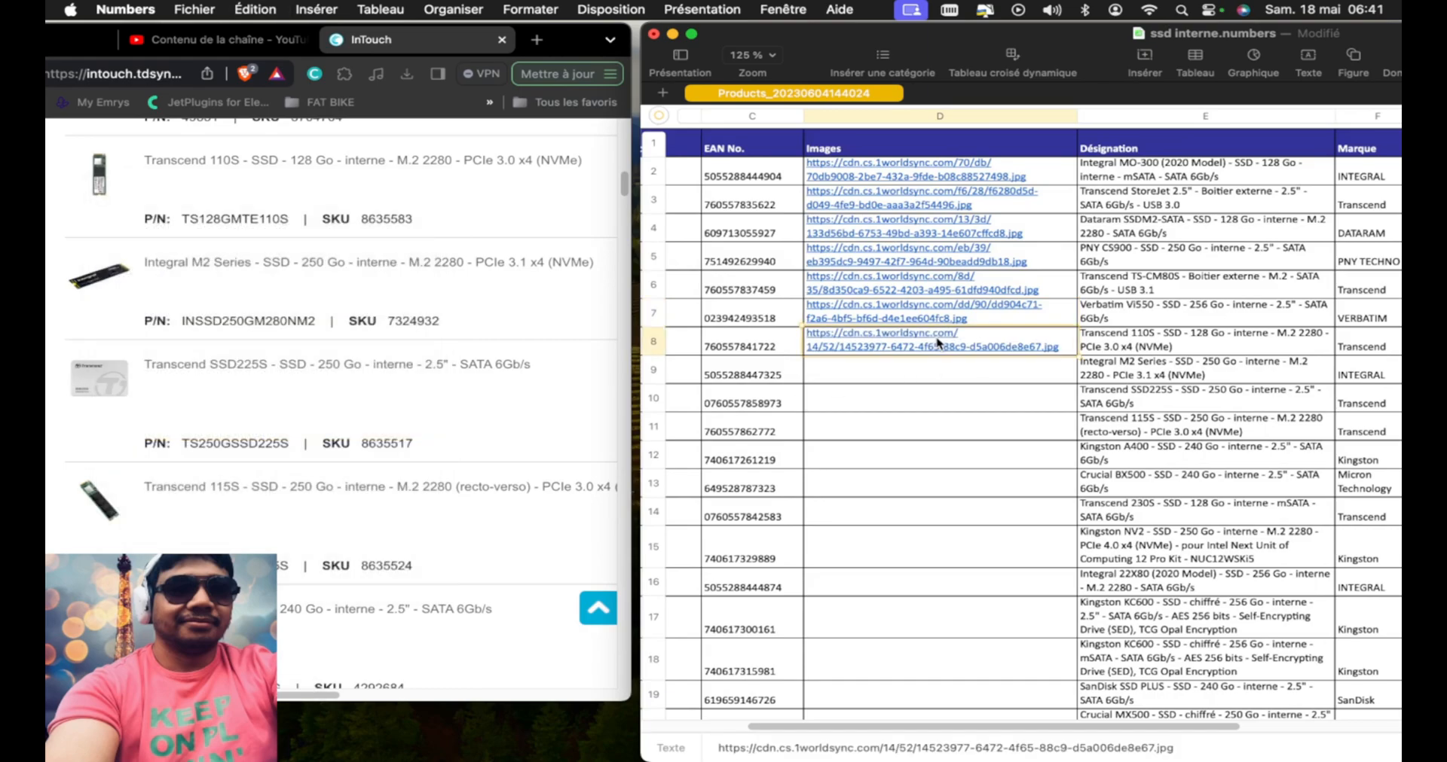
# Copy the image address of the Integral M2 Series 250 Go from InTouch into the Images cell of row 9
pyautogui.rightClick(96, 283)
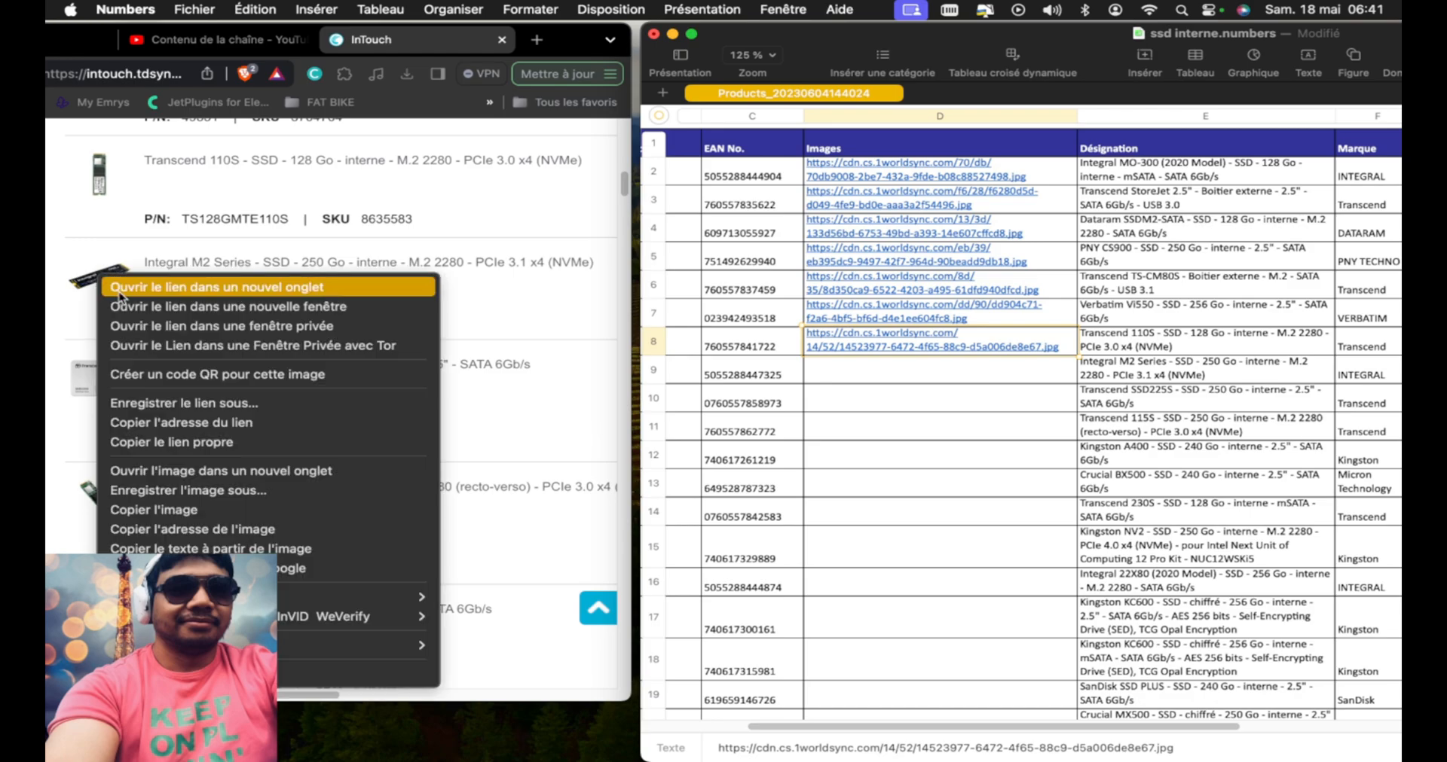
pyautogui.click(253, 531)
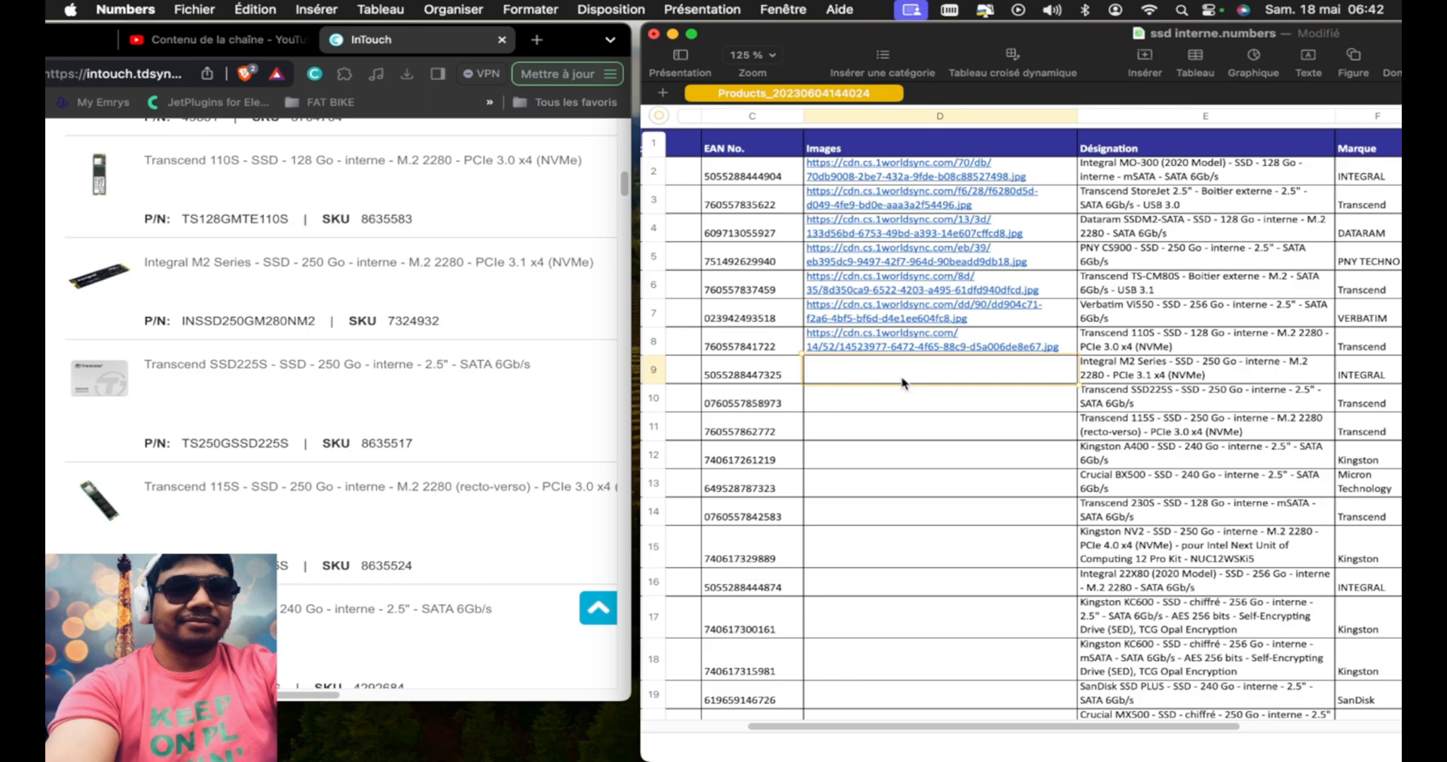
pyautogui.press('super+v')
# Copy the image address of the Transcend SSD225S 250 Go from InTouch into the Images cell of row 10
pyautogui.scroll(-5, 424, 401)
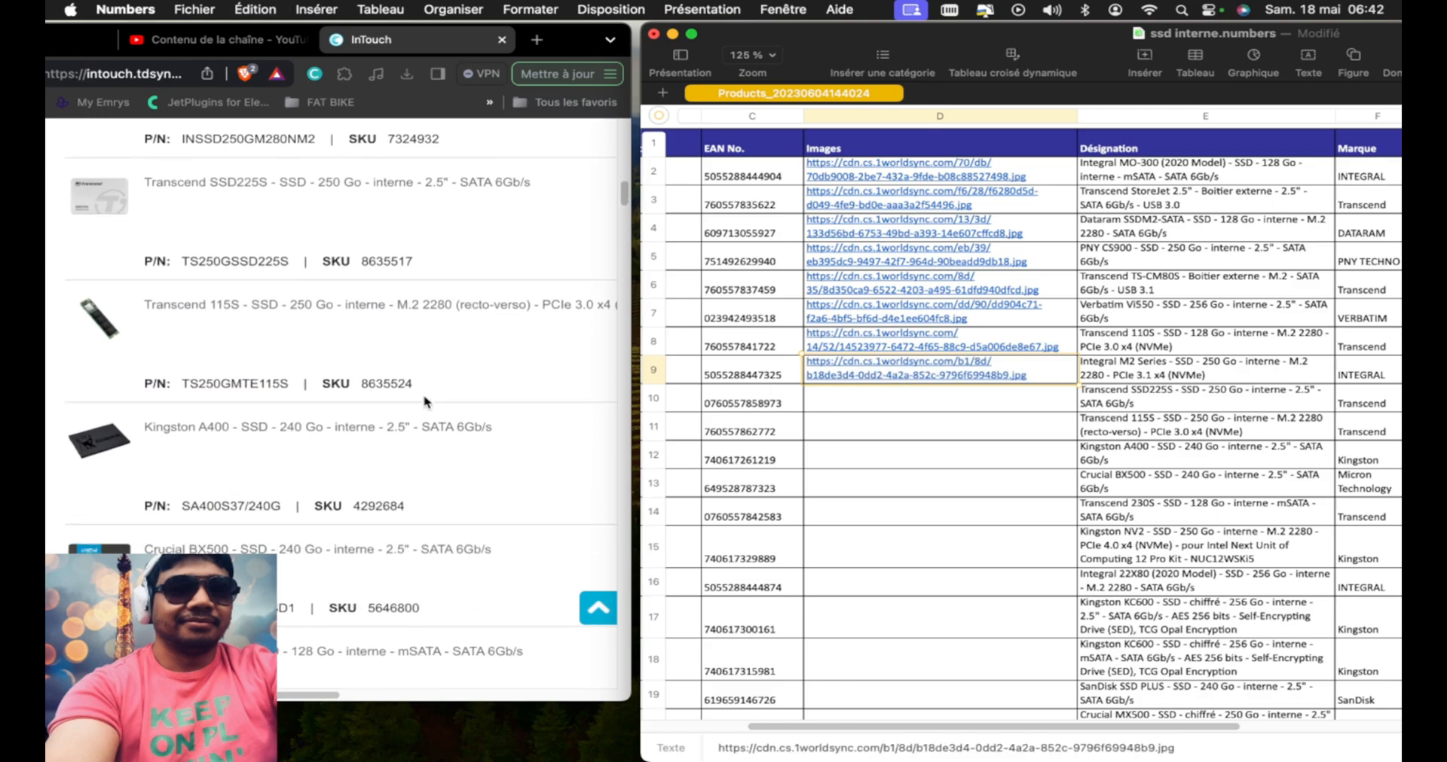
pyautogui.rightClick(107, 208)
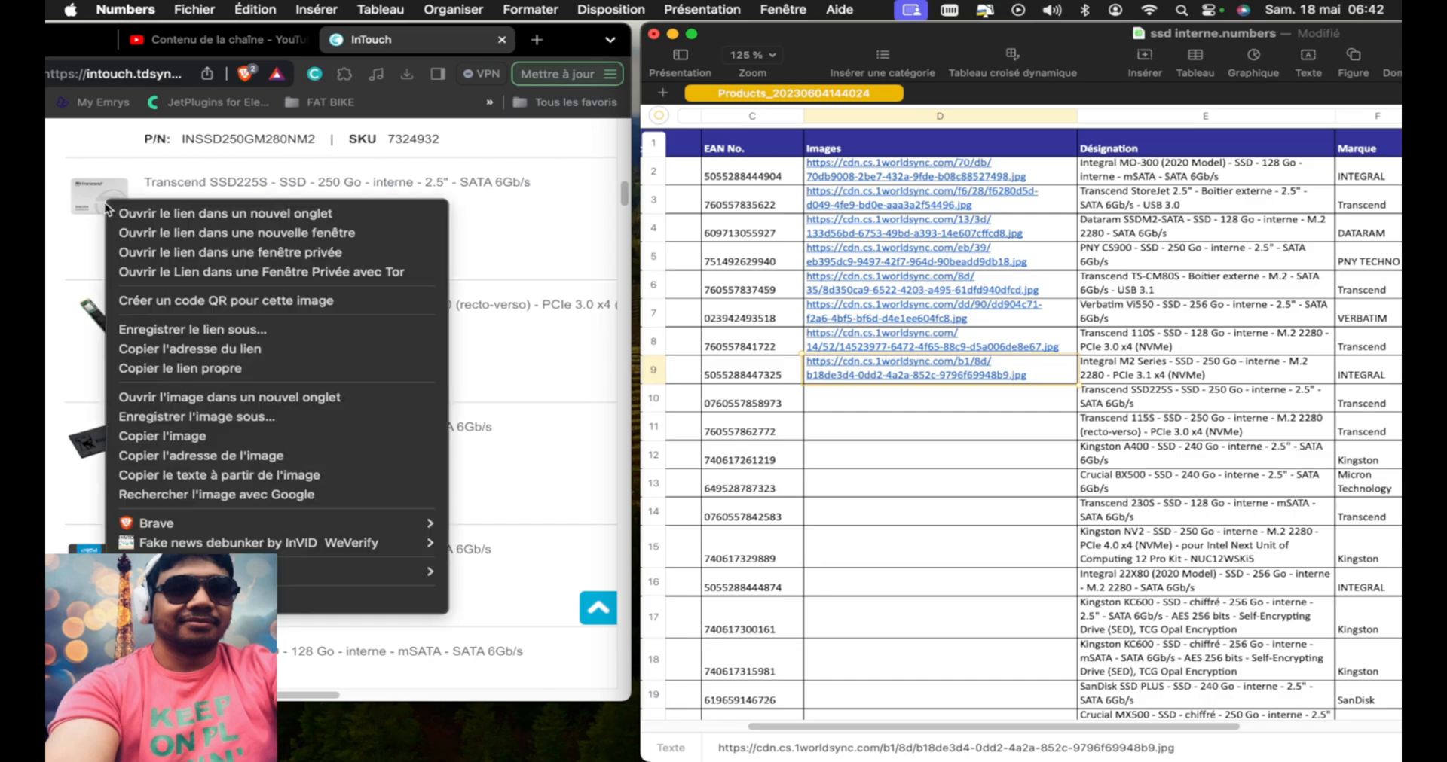
pyautogui.click(200, 455)
pyautogui.click(899, 407)
pyautogui.press('super+v')
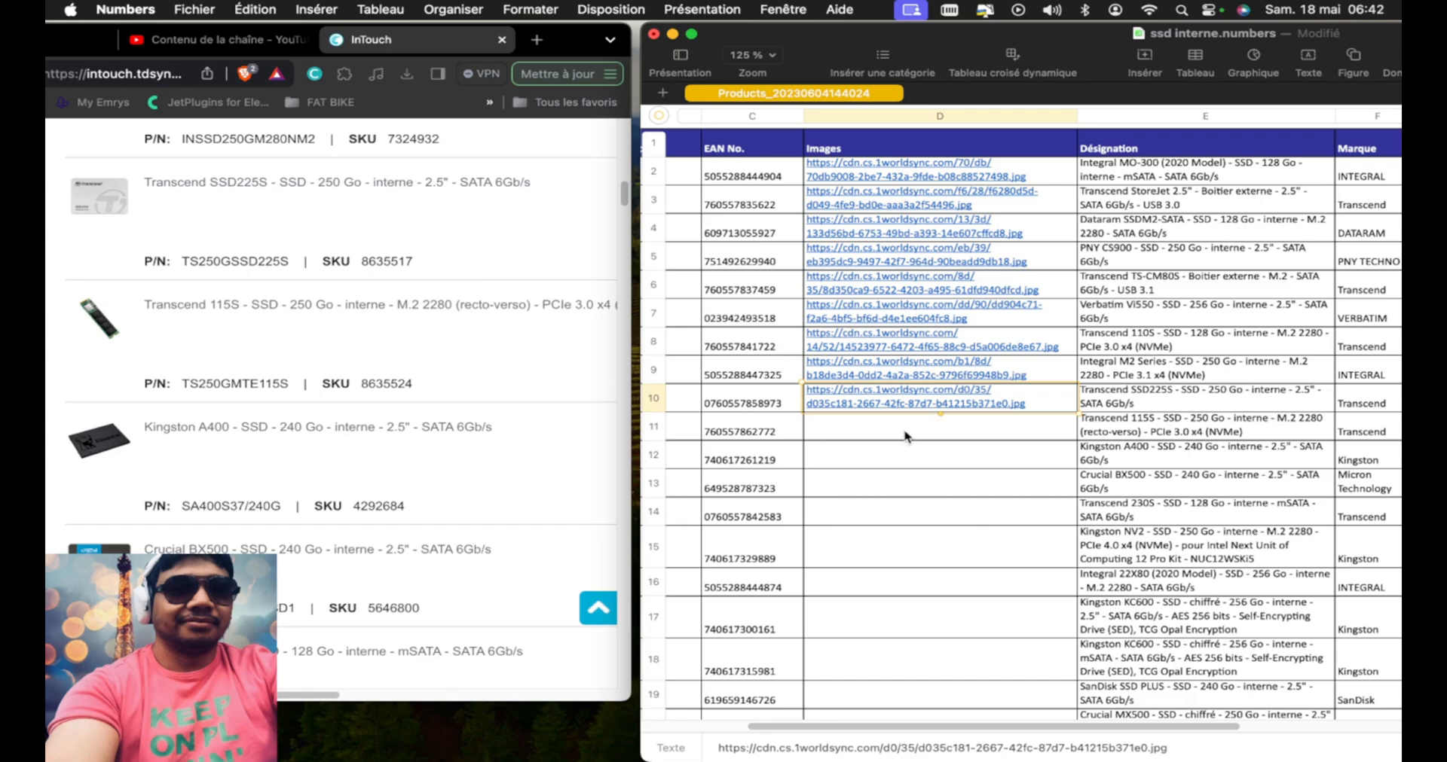
# Copy the image address of the Transcend 115S 250 Go from InTouch into the Images cell of row 11
pyautogui.scroll(-8, 905, 437)
pyautogui.scroll(-1, 905, 437)
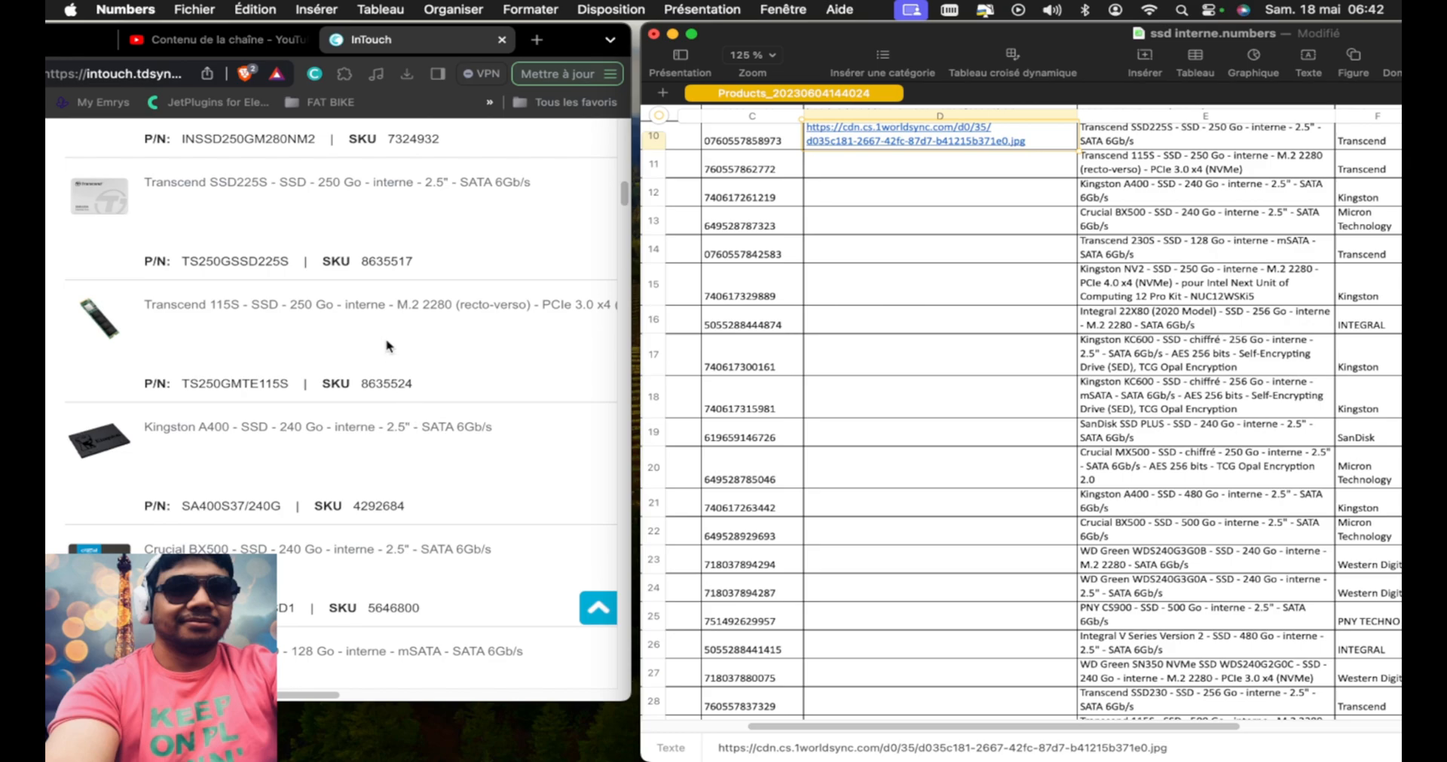
pyautogui.rightClick(102, 332)
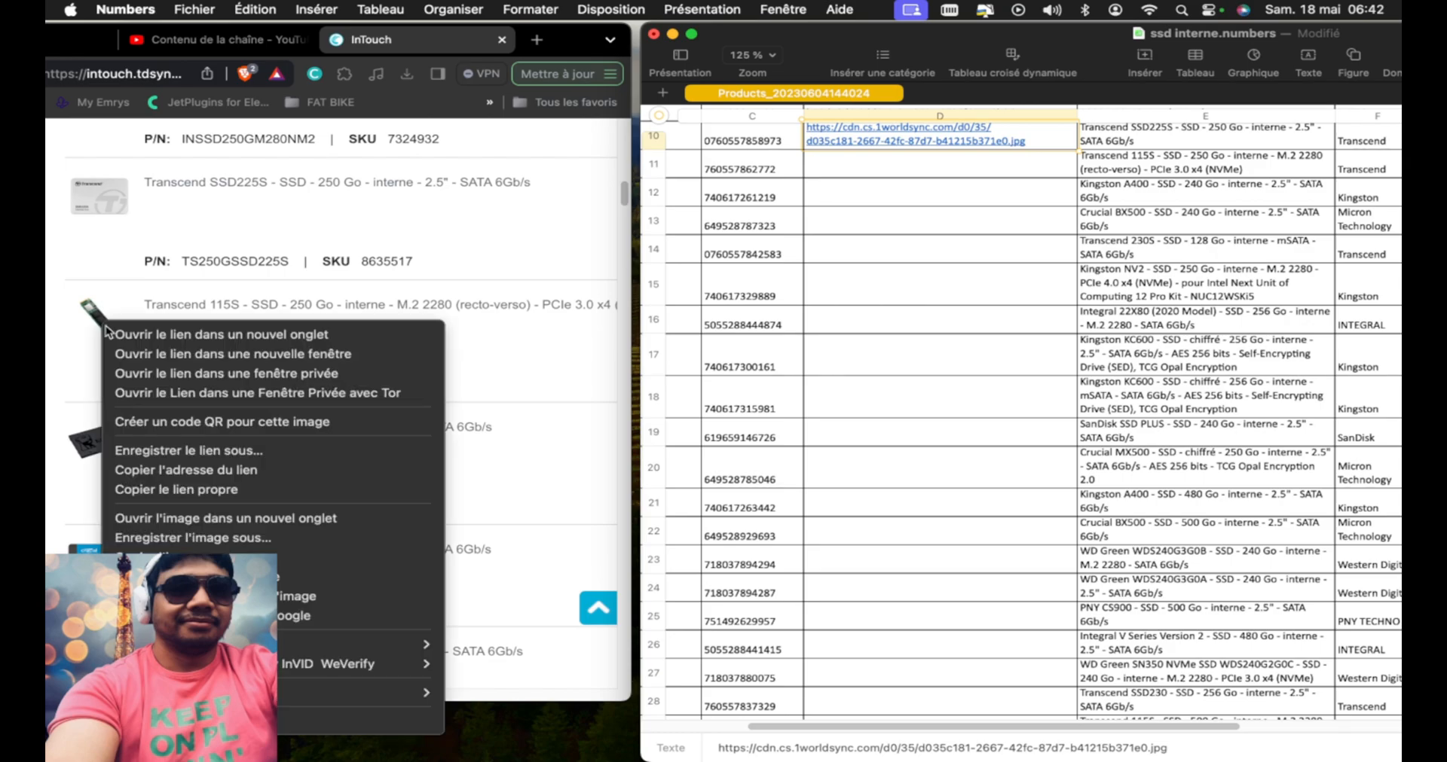
pyautogui.click(277, 582)
pyautogui.click(1014, 173)
pyautogui.press('super+v')
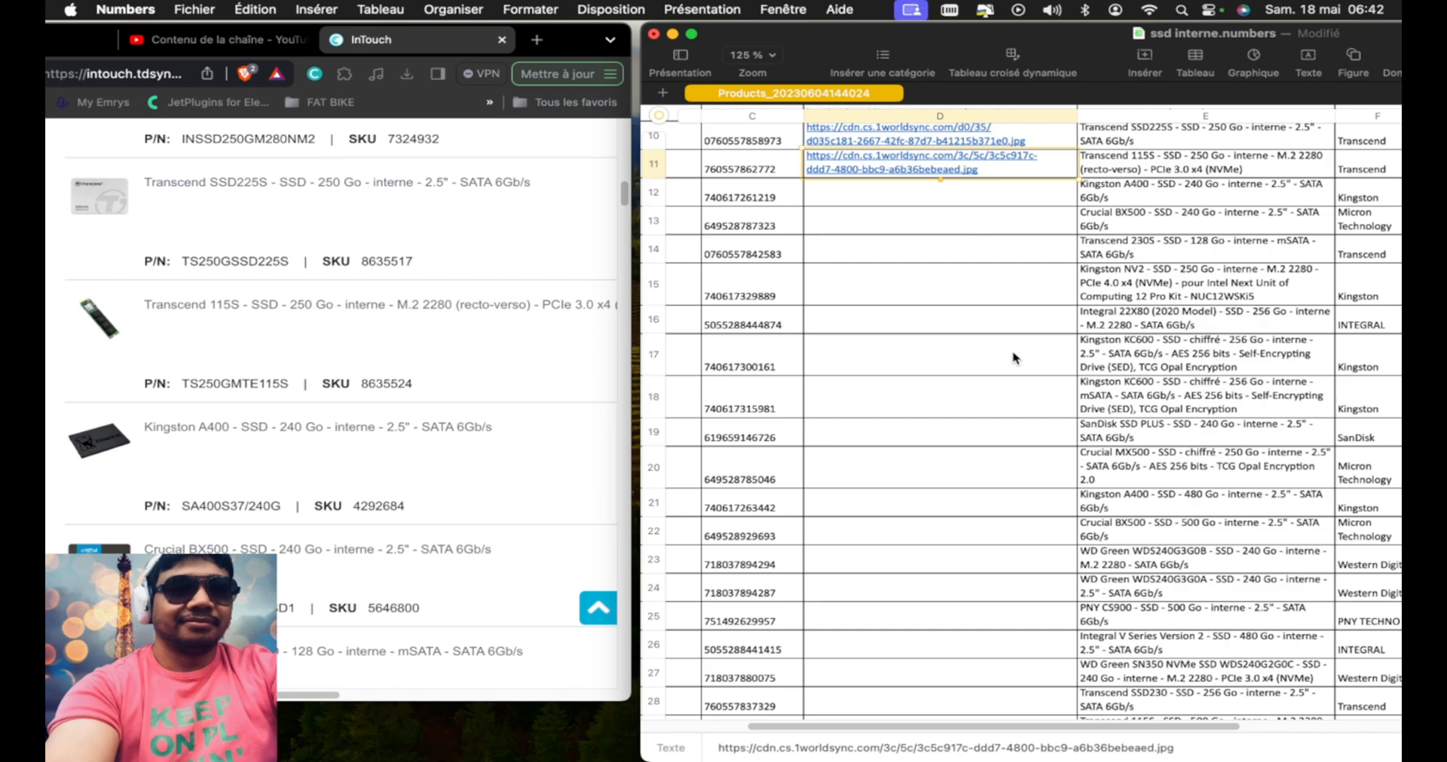
# Reposition the WordPress dashboard window and bring the Numbers SSD list in front of it
pyautogui.moveTo(1270, 753)
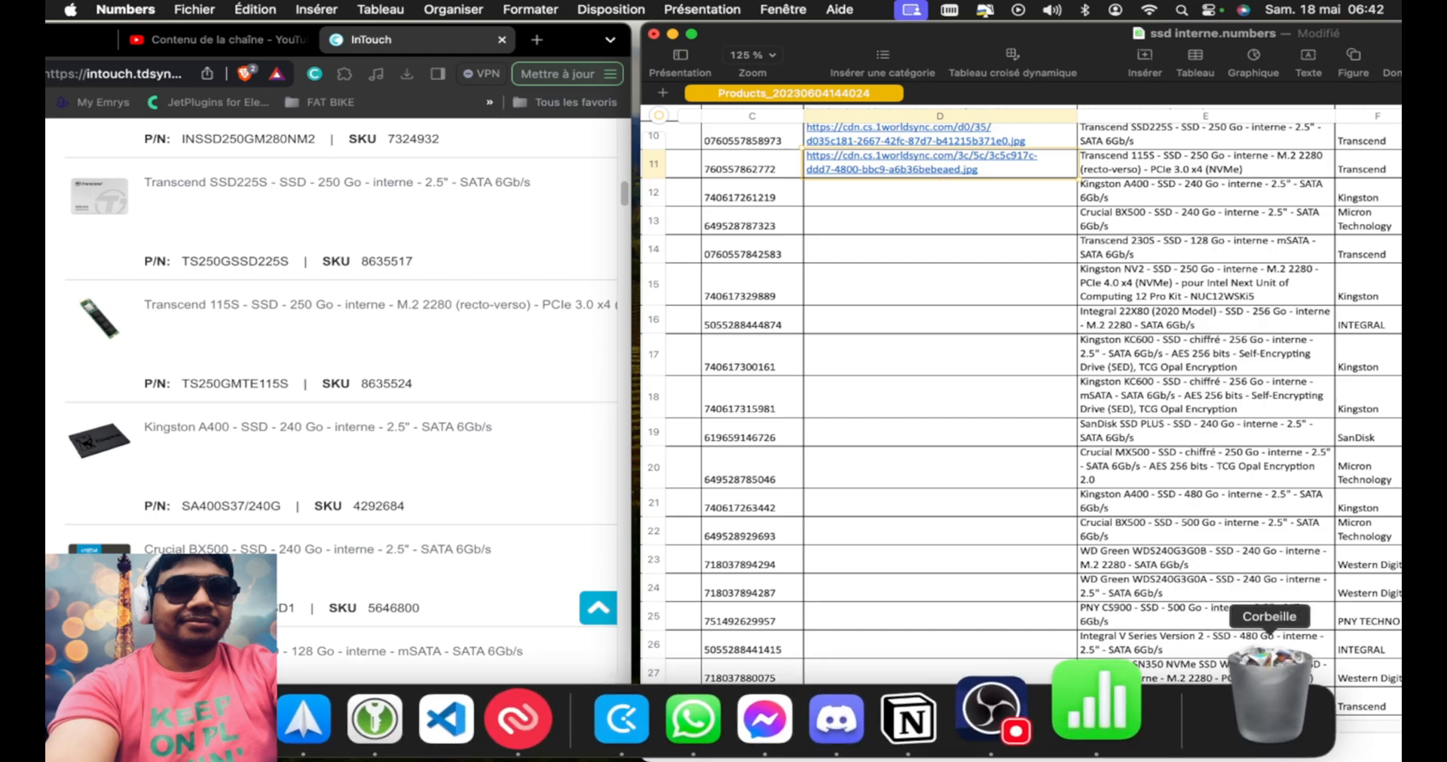
pyautogui.click(1073, 705)
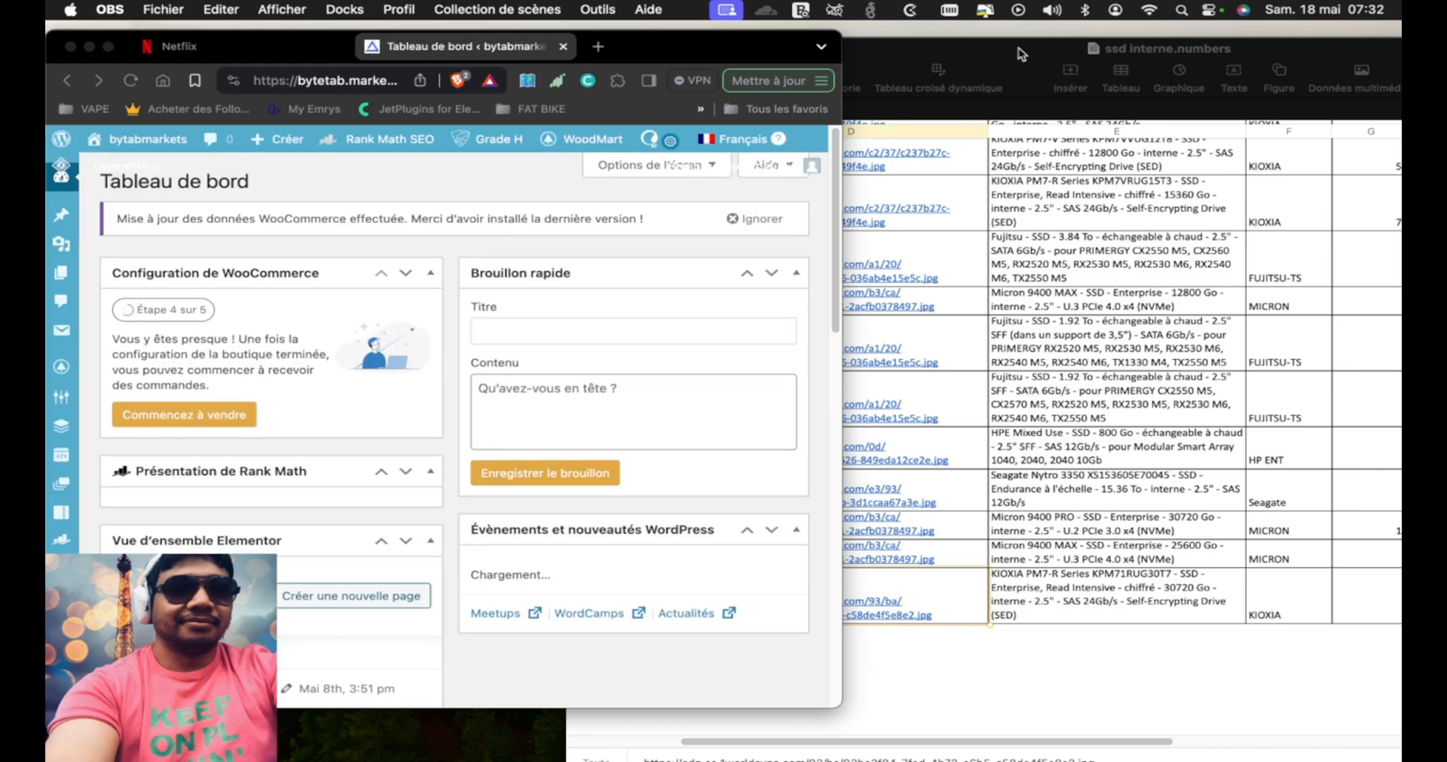
pyautogui.moveTo(660, 49)
pyautogui.mouseDown()
pyautogui.moveTo(765, 91)
pyautogui.moveTo(687, 78)
pyautogui.moveTo(654, 52)
pyautogui.moveTo(746, 119)
pyautogui.moveTo(663, 52)
pyautogui.moveTo(640, 60)
pyautogui.mouseUp()
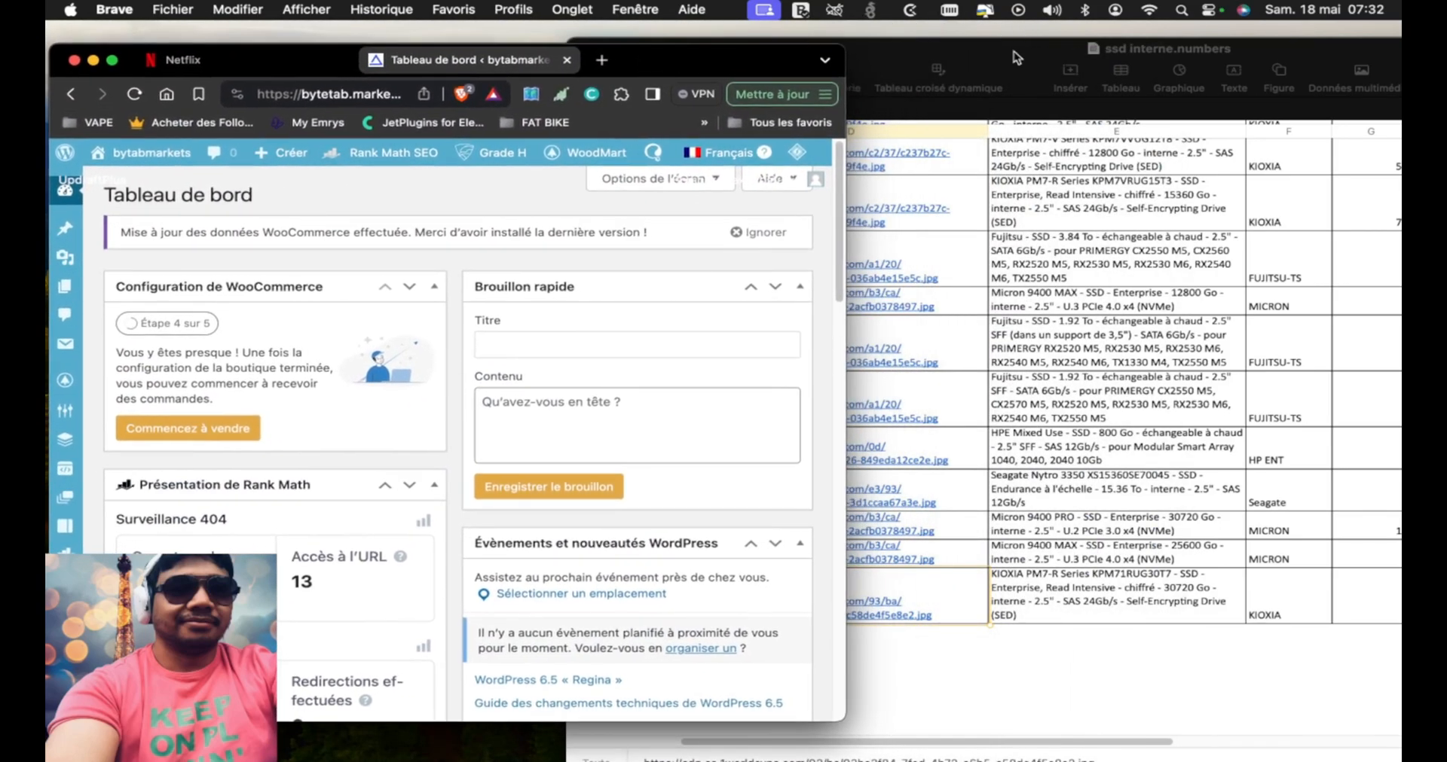
pyautogui.moveTo(1014, 51); pyautogui.dragTo(696, 36)
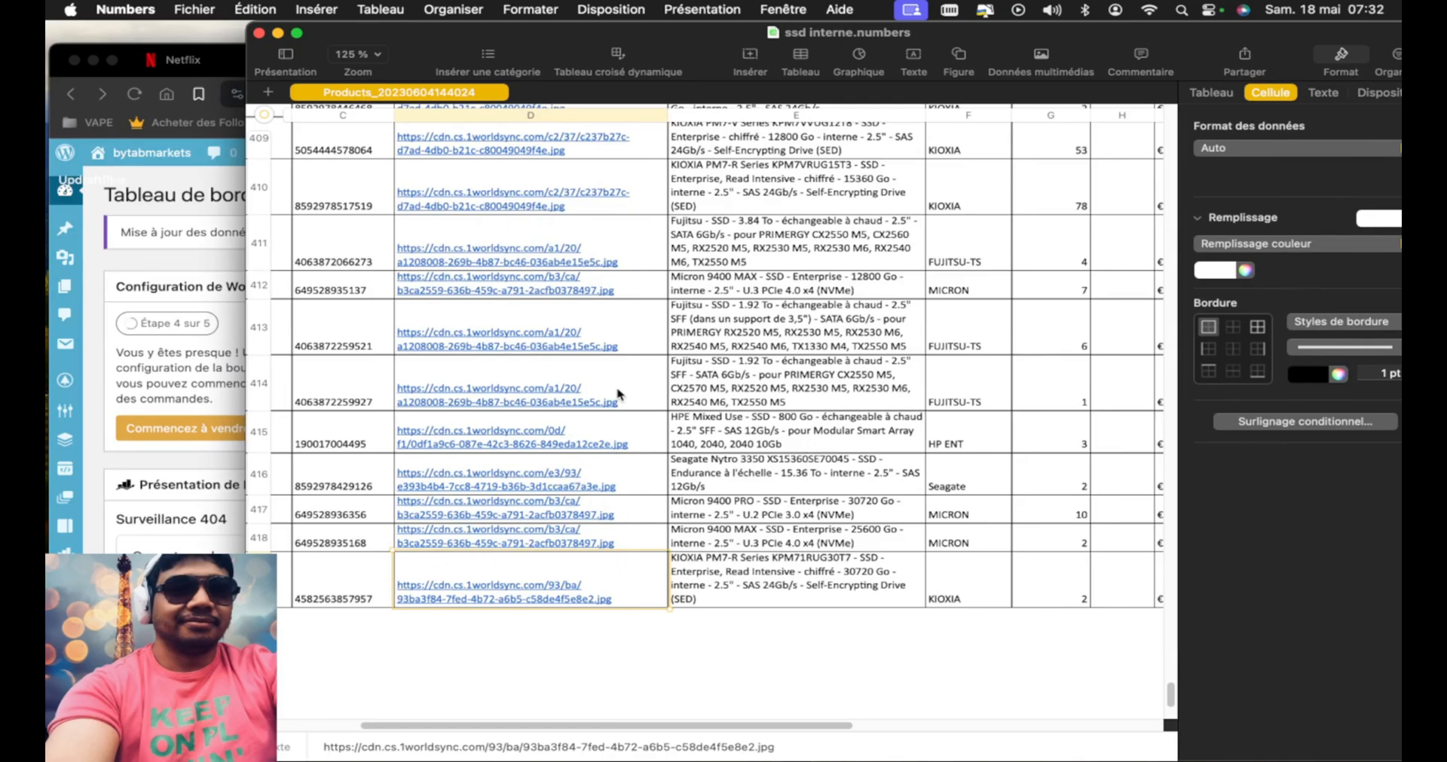
# Set the Numbers SSD list window aside from its first rows and bring the WordPress dashboard's browser window to the front
pyautogui.scroll(20, 614, 364)
pyautogui.scroll(5, 614, 364)
pyautogui.hscroll(10, 614, 364)
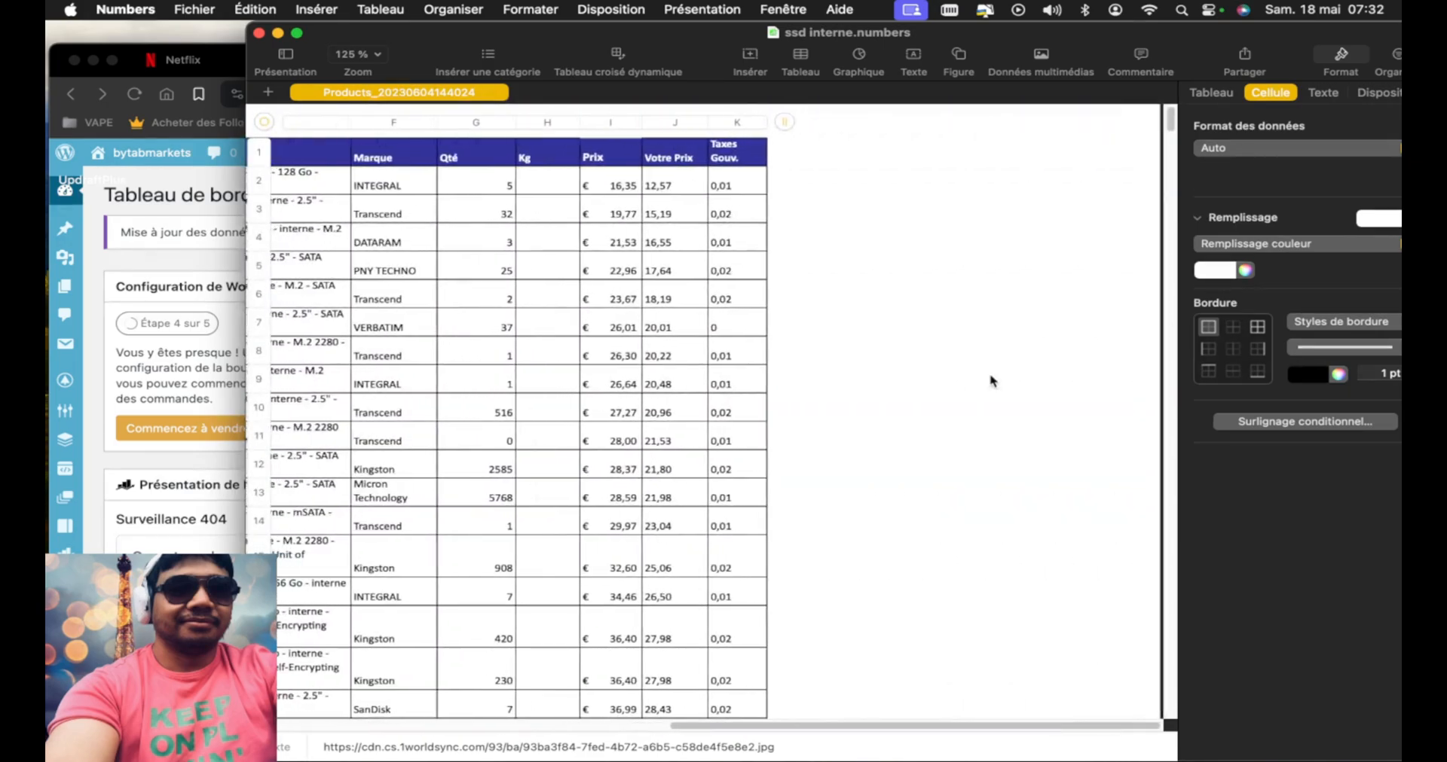
pyautogui.hscroll(-10, 991, 380)
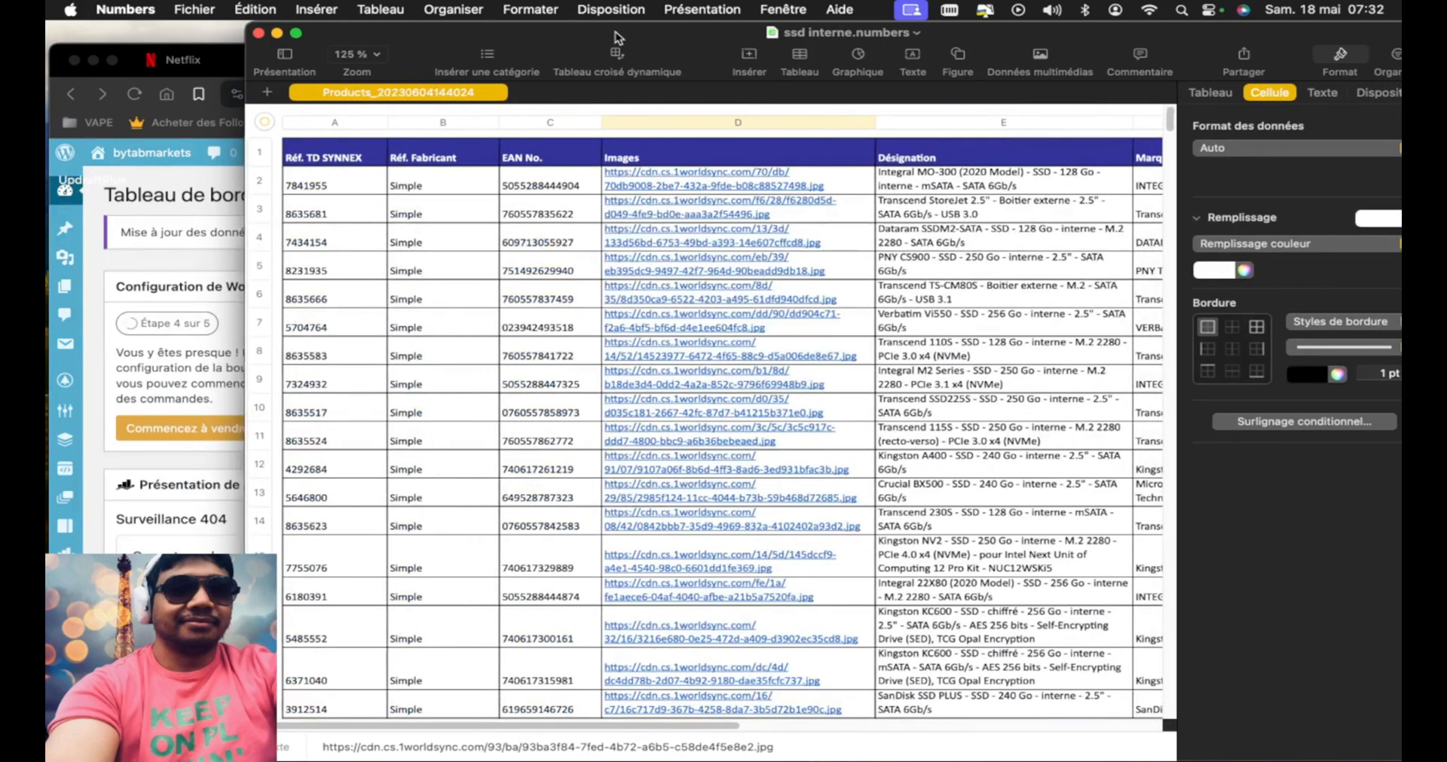
pyautogui.moveTo(615, 32); pyautogui.dragTo(1171, 69)
pyautogui.click(636, 62)
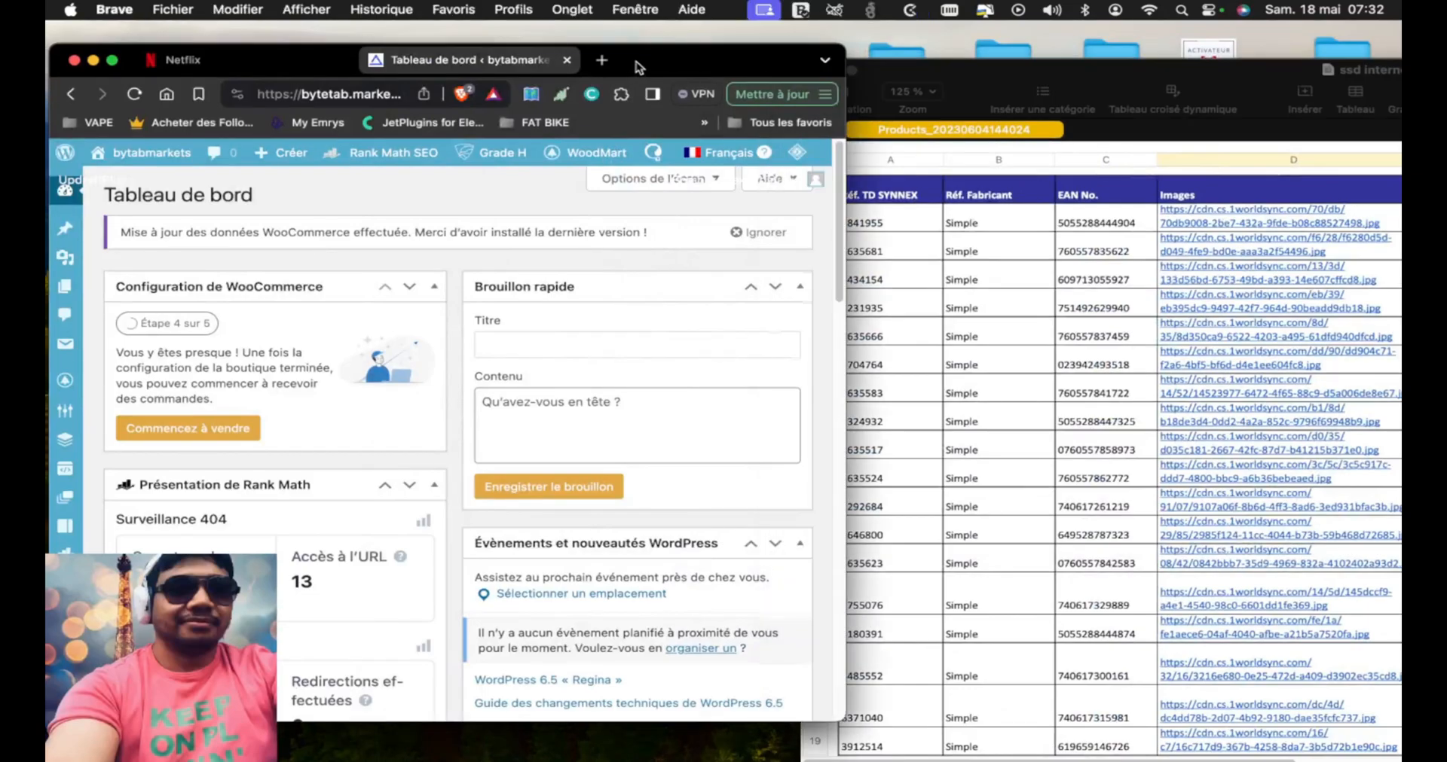
# Search for "google sheet" in a new browser tab and open the Google Sheets sign-in result
pyautogui.moveTo(636, 61); pyautogui.dragTo(634, 74)
pyautogui.click(607, 73)
pyautogui.write('sh')
pyautogui.press('BackSpace')
pyautogui.press('BackSpace')
pyautogui.press('BackSpace')
pyautogui.write('google')
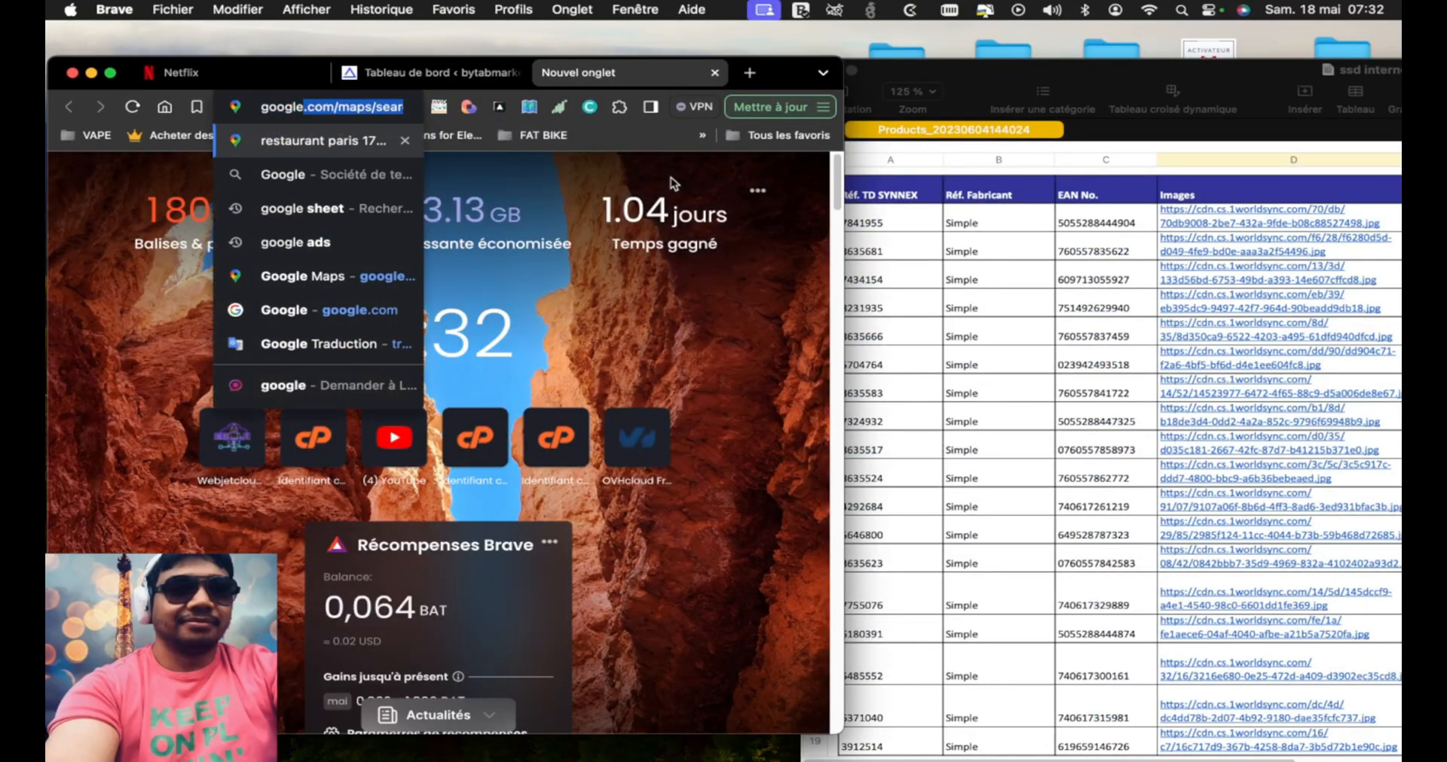
pyautogui.write(' sheet')
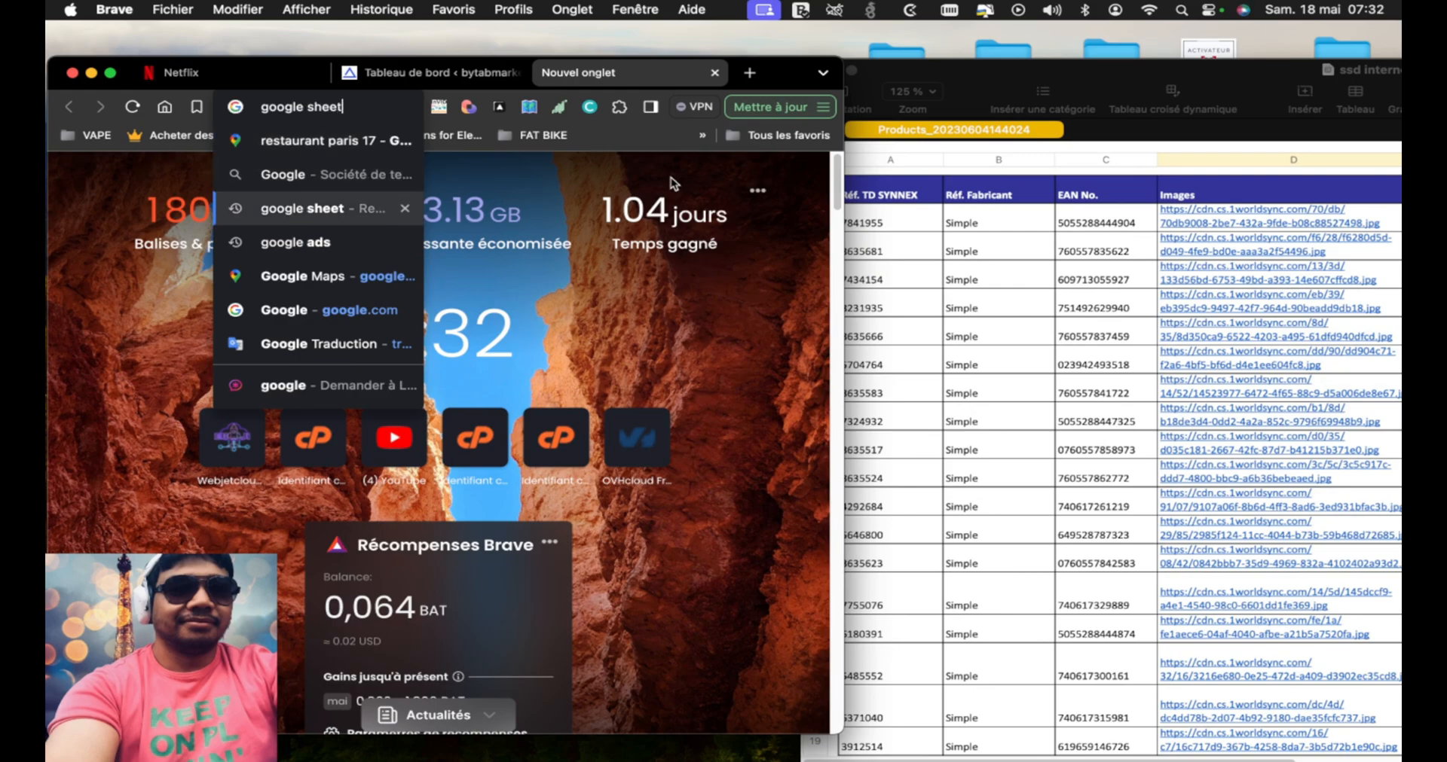
pyautogui.press('Return')
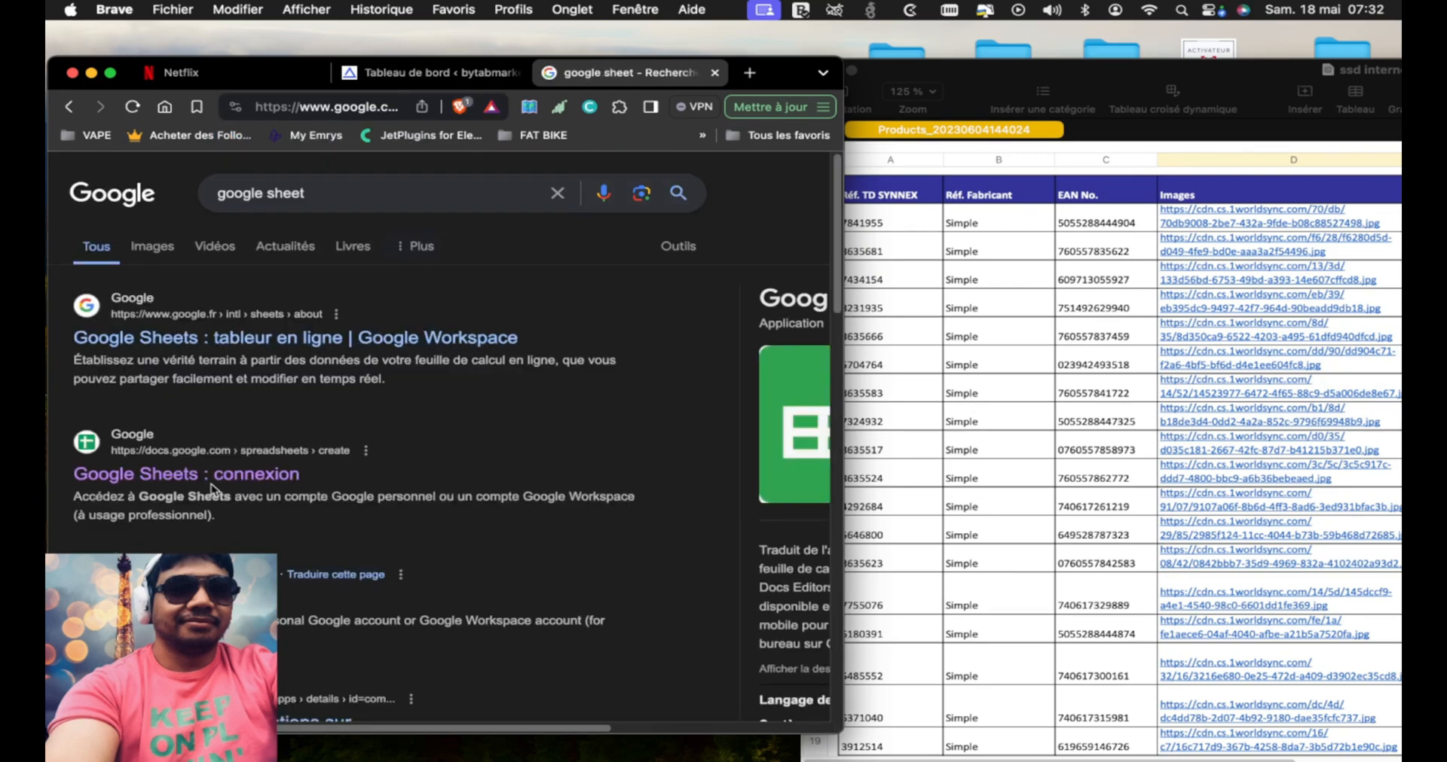
pyautogui.click(212, 476)
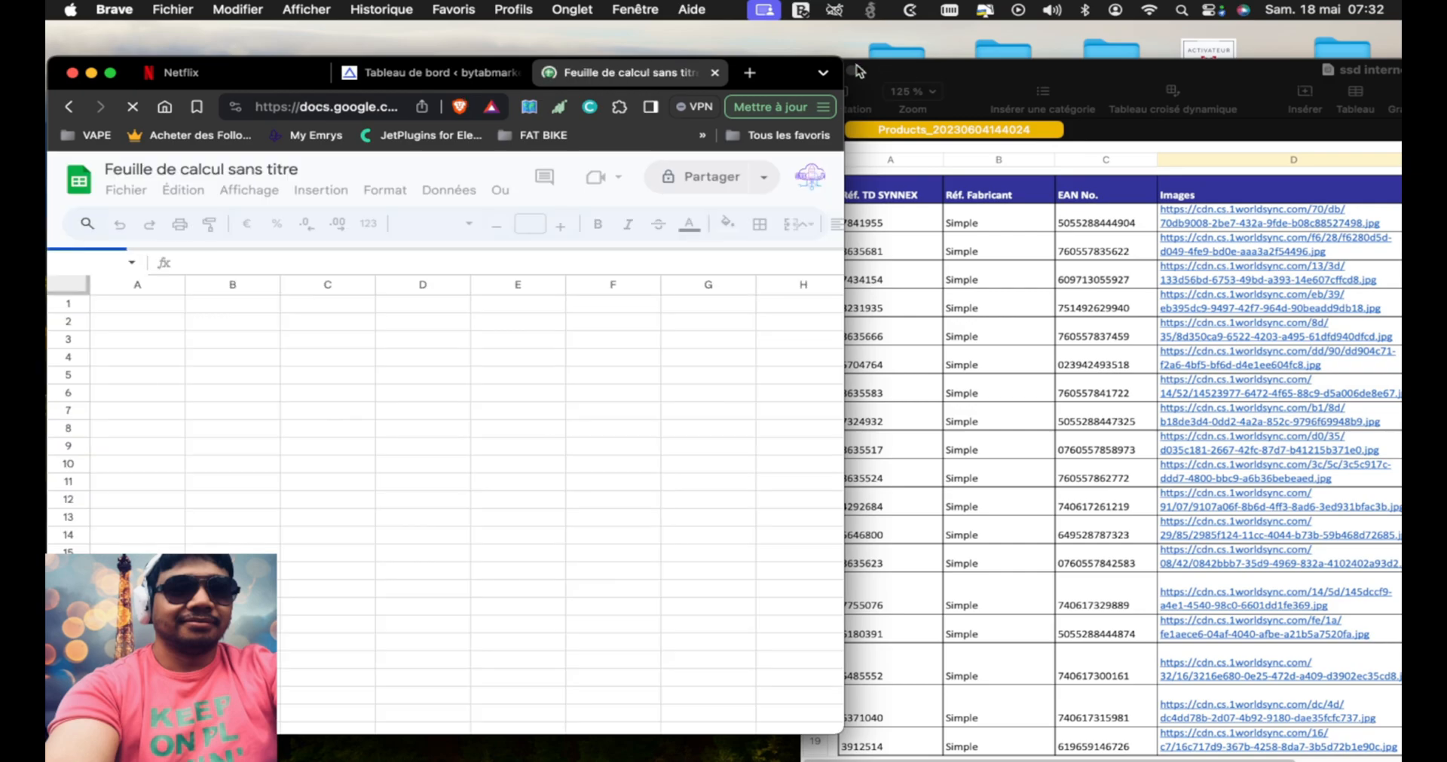
# Widen the browser window and open the spreadsheet "Bytetab.markets - etuis pour mobile" from the Sheets file list in a new tab
pyautogui.moveTo(843, 60); pyautogui.dragTo(1348, 45)
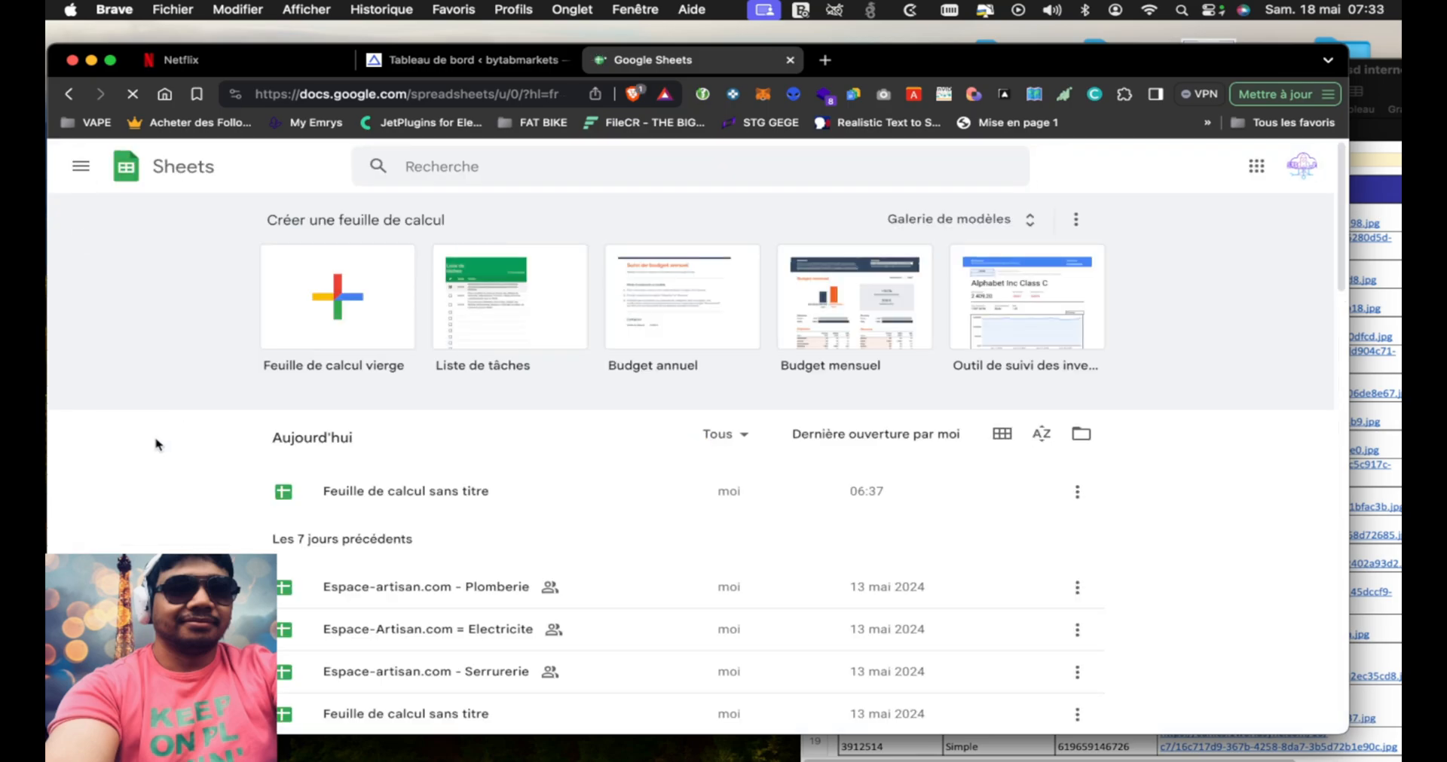
pyautogui.scroll(-2, 156, 445)
pyautogui.scroll(-6, 156, 444)
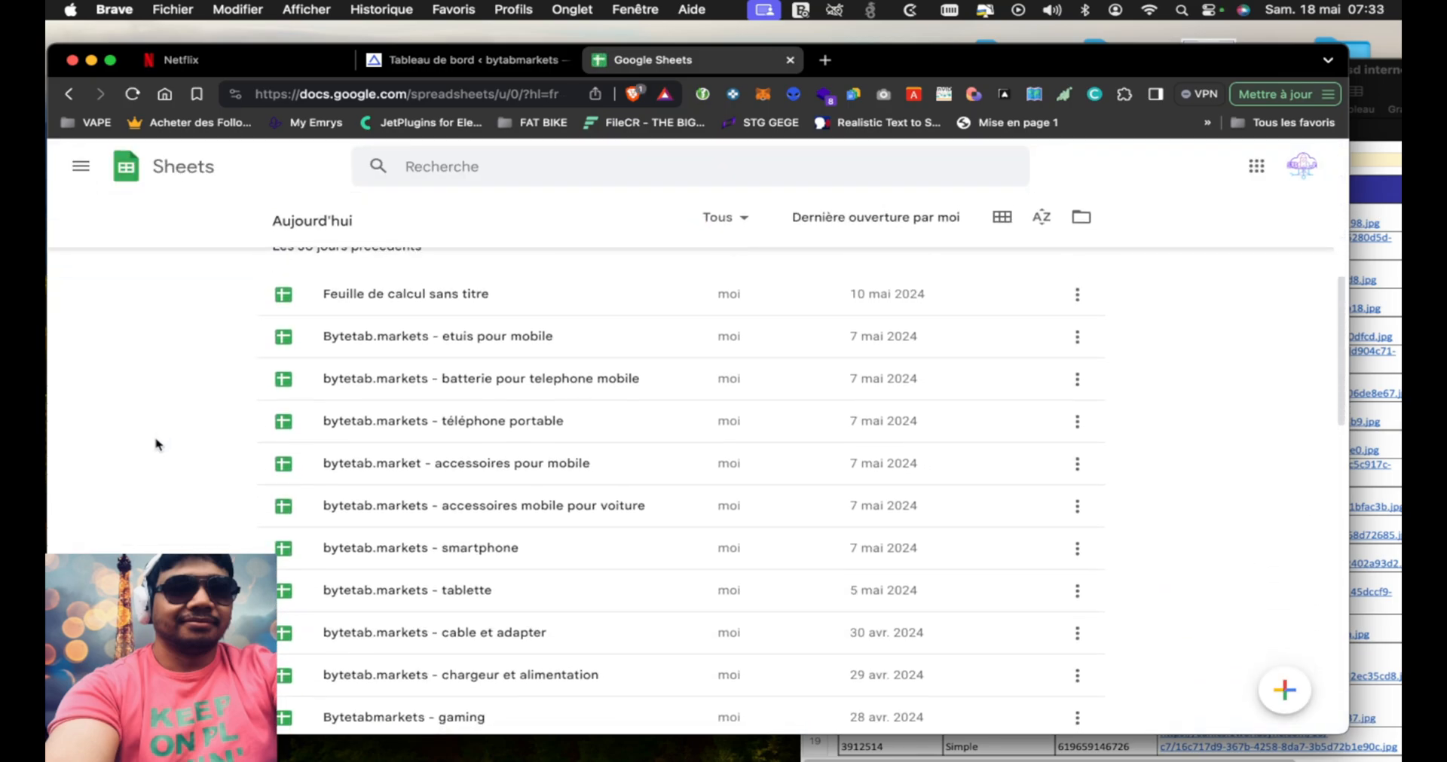
pyautogui.scroll(-1, 156, 444)
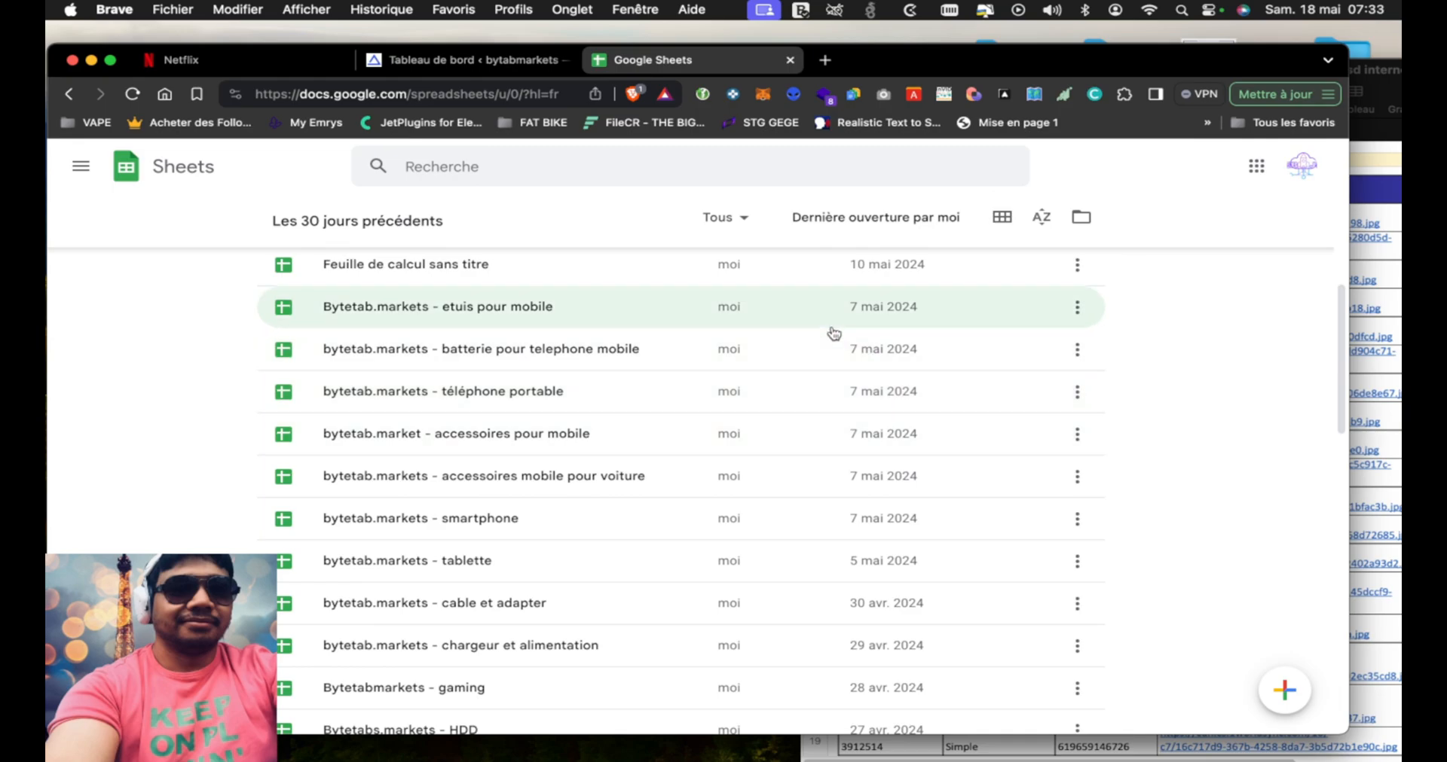
pyautogui.click(1077, 308)
pyautogui.click(1114, 417)
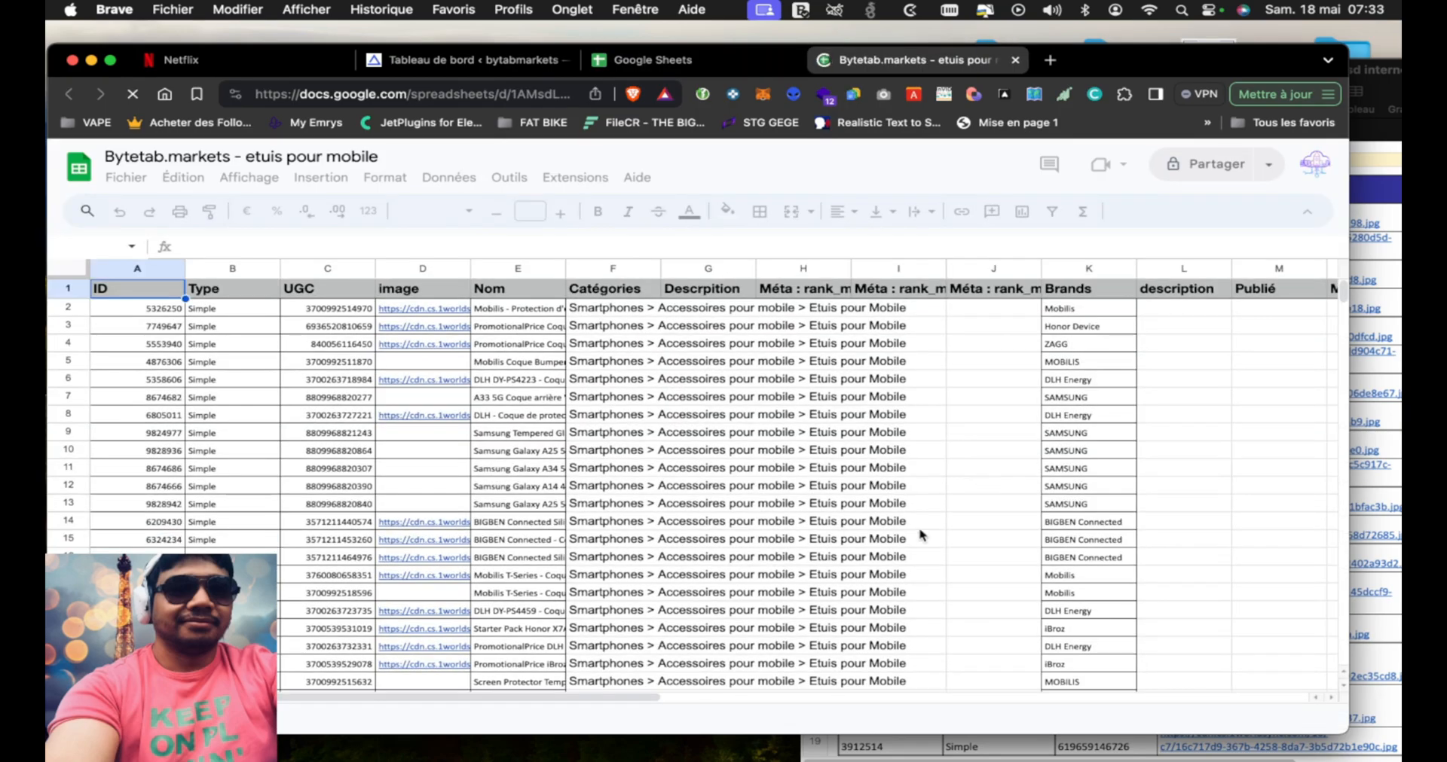
# Review the columns of the "etuis pour mobile" spreadsheet and copy its whole header row
pyautogui.hscroll(15, 918, 536)
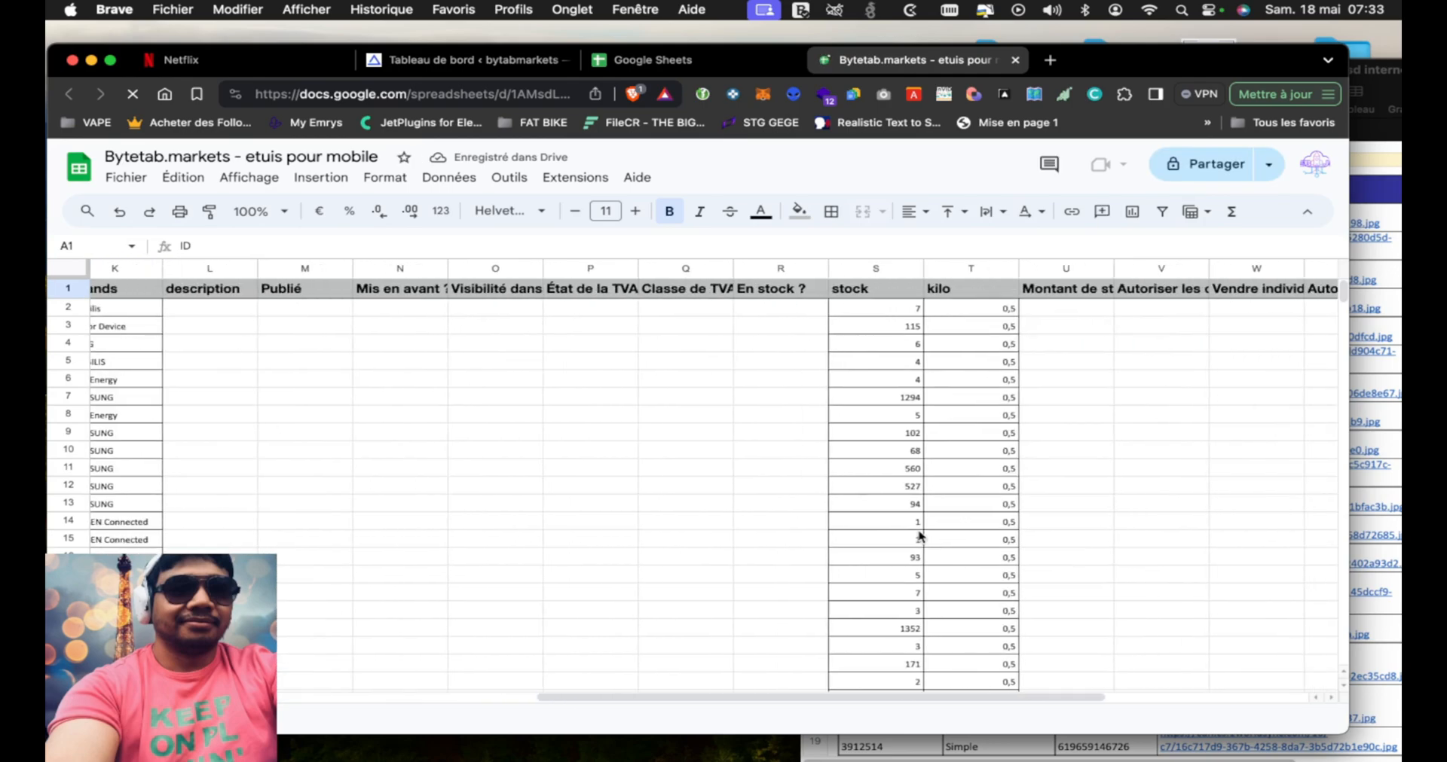
pyautogui.hscroll(-15, 669, 555)
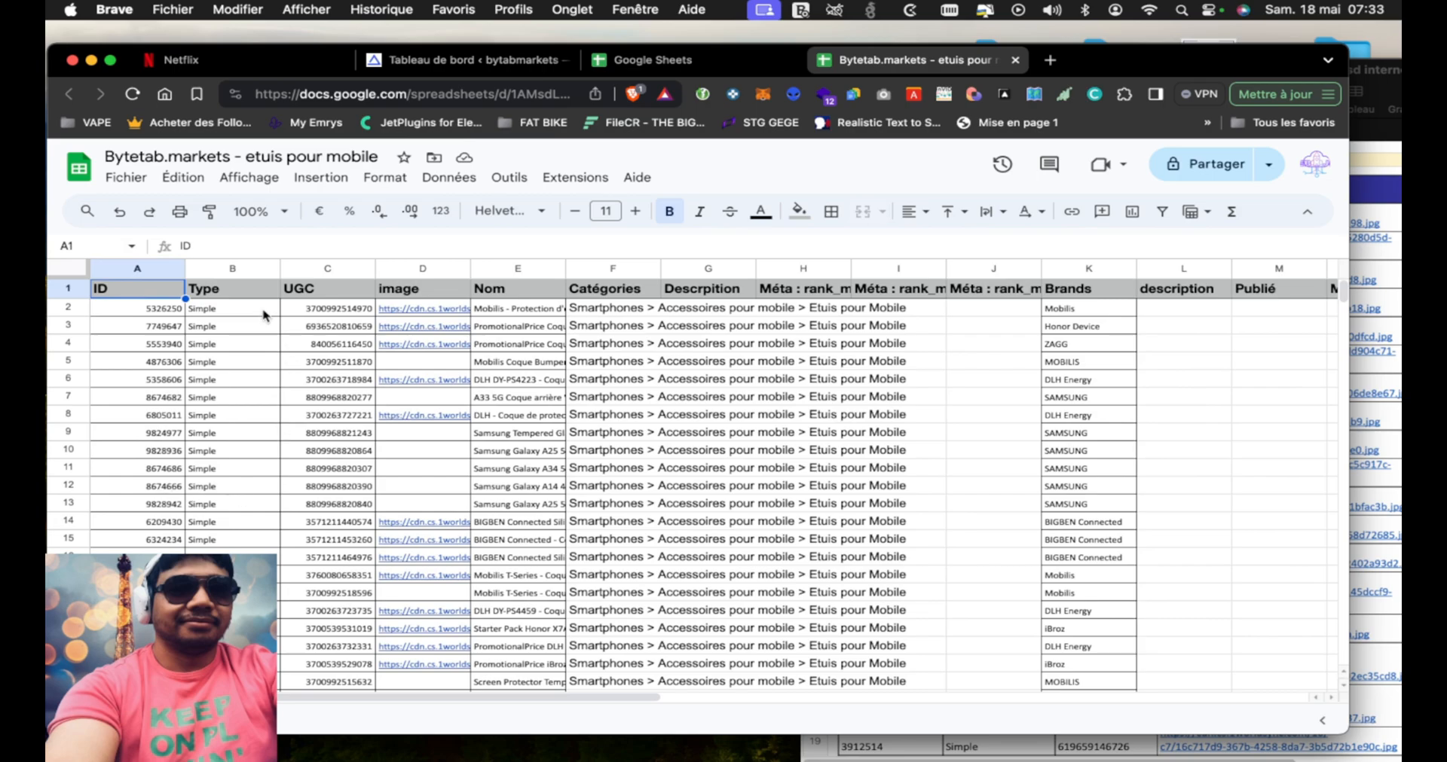
pyautogui.click(76, 288)
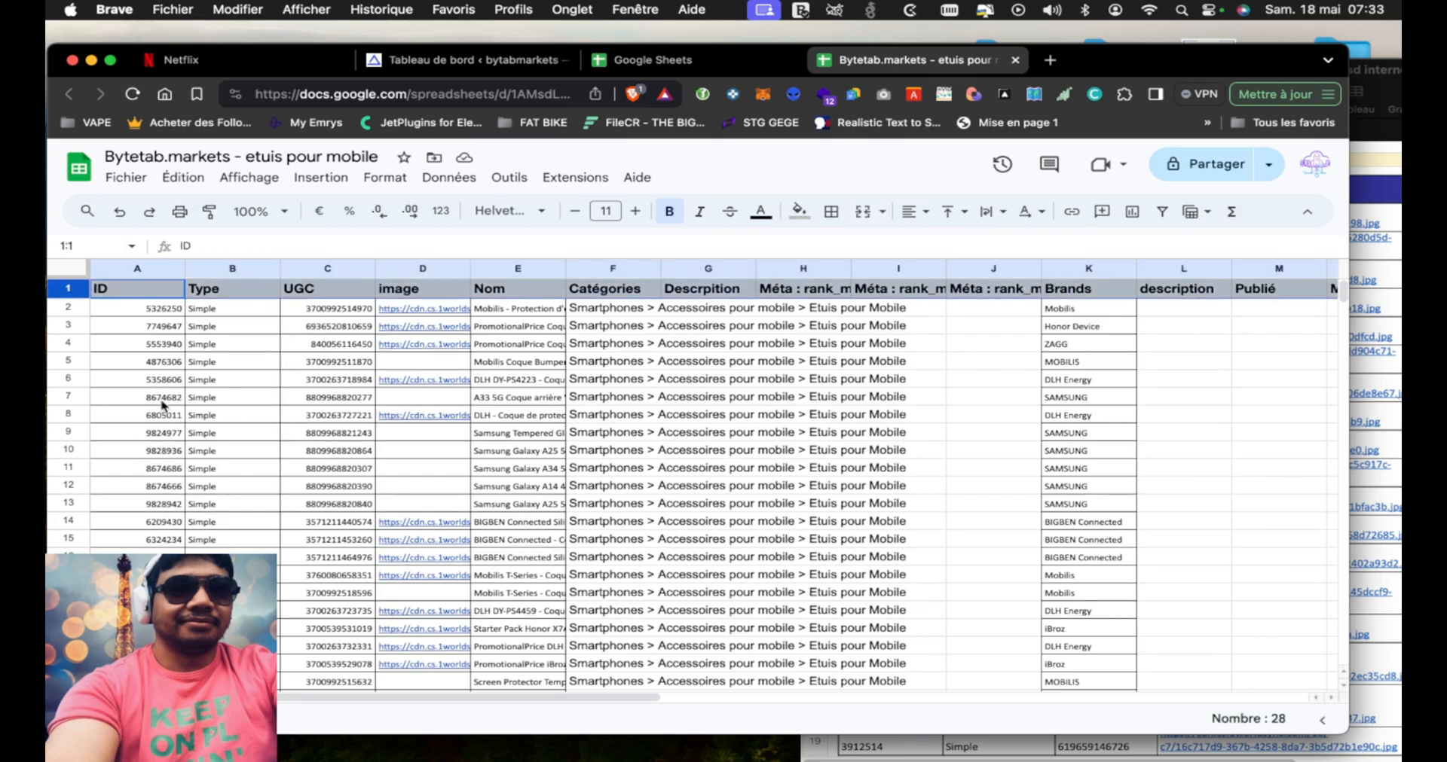
# Create a blank spreadsheet from the Sheets home page and name it "bytetab.markets - SSD"
pyautogui.click(653, 62)
pyautogui.click(309, 247)
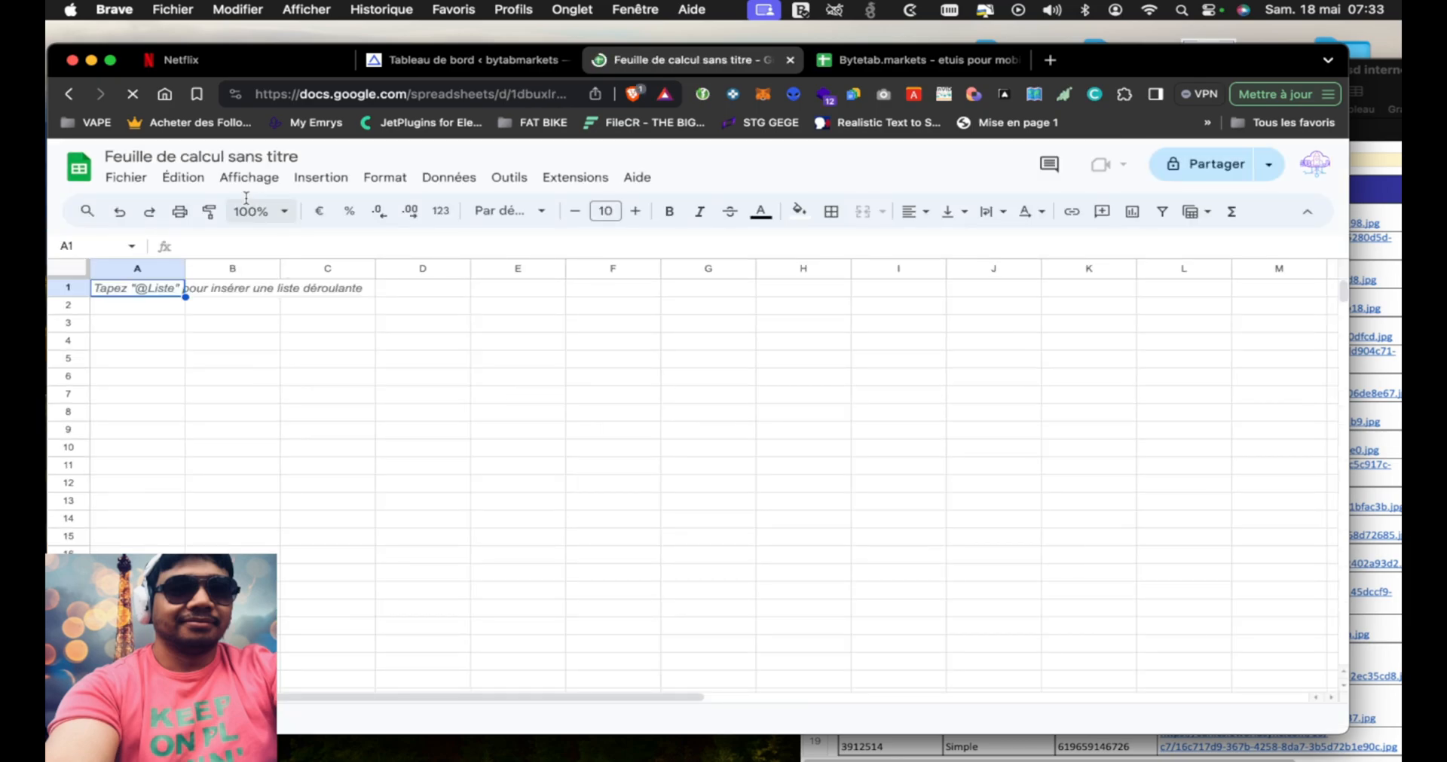
pyautogui.click(205, 148)
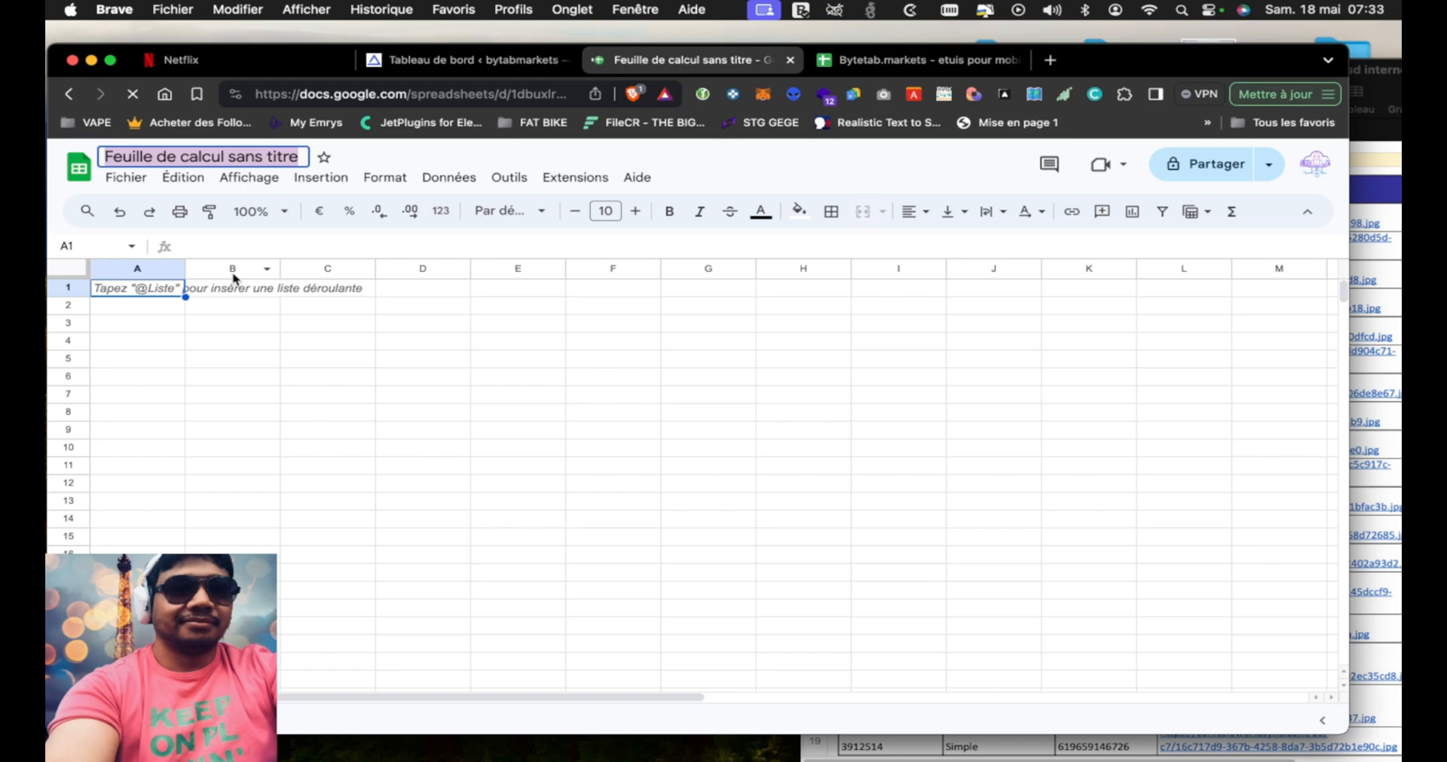
pyautogui.write('bytetab.markets -')
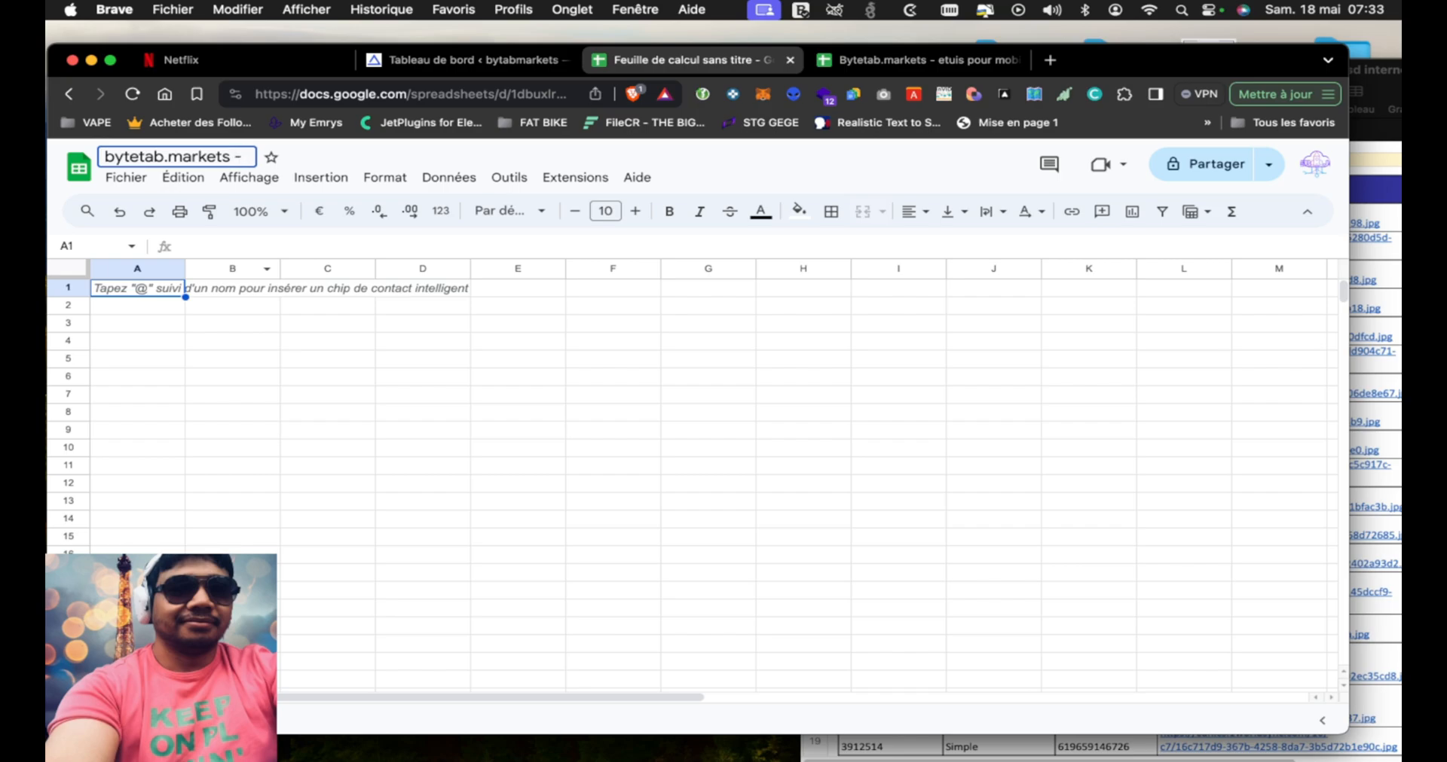
pyautogui.write(' SSD')
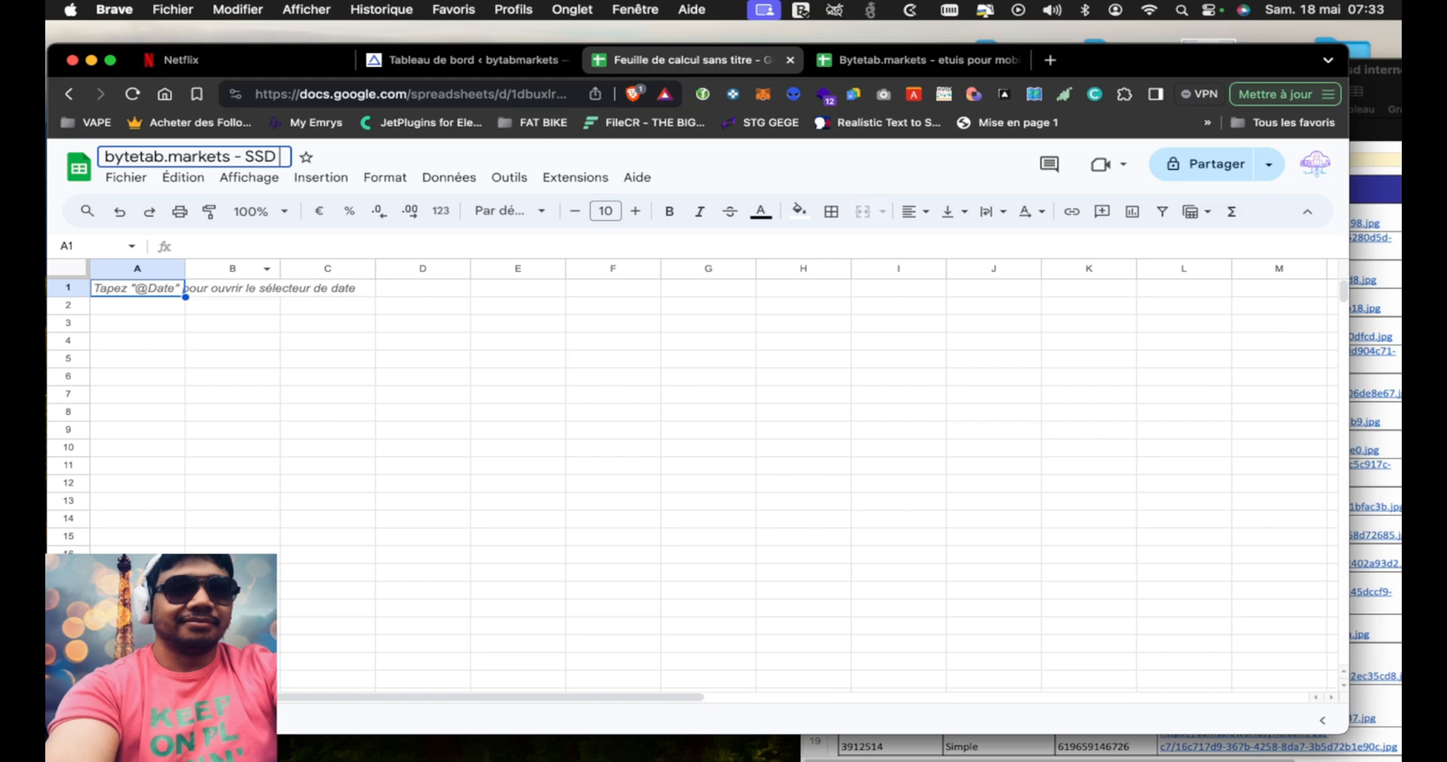
pyautogui.click(236, 305)
# Paste the copied header row into the new spreadsheet, starting at cell A1
pyautogui.click(135, 292)
pyautogui.press('super+v')
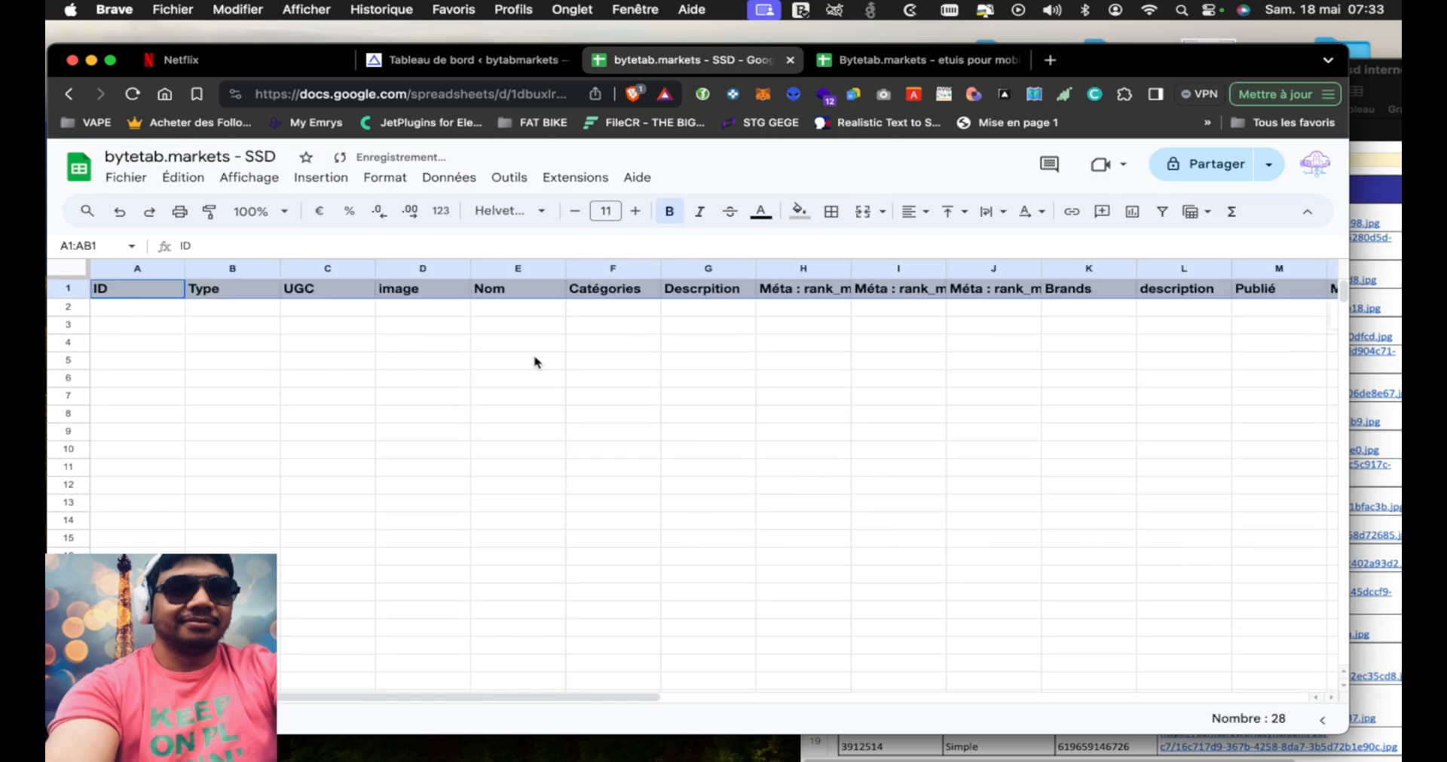
# Bring the Numbers SSD list in front of the new spreadsheet and reposition its window so the product columns are accessible
pyautogui.moveTo(1390, 75); pyautogui.dragTo(1052, 43)
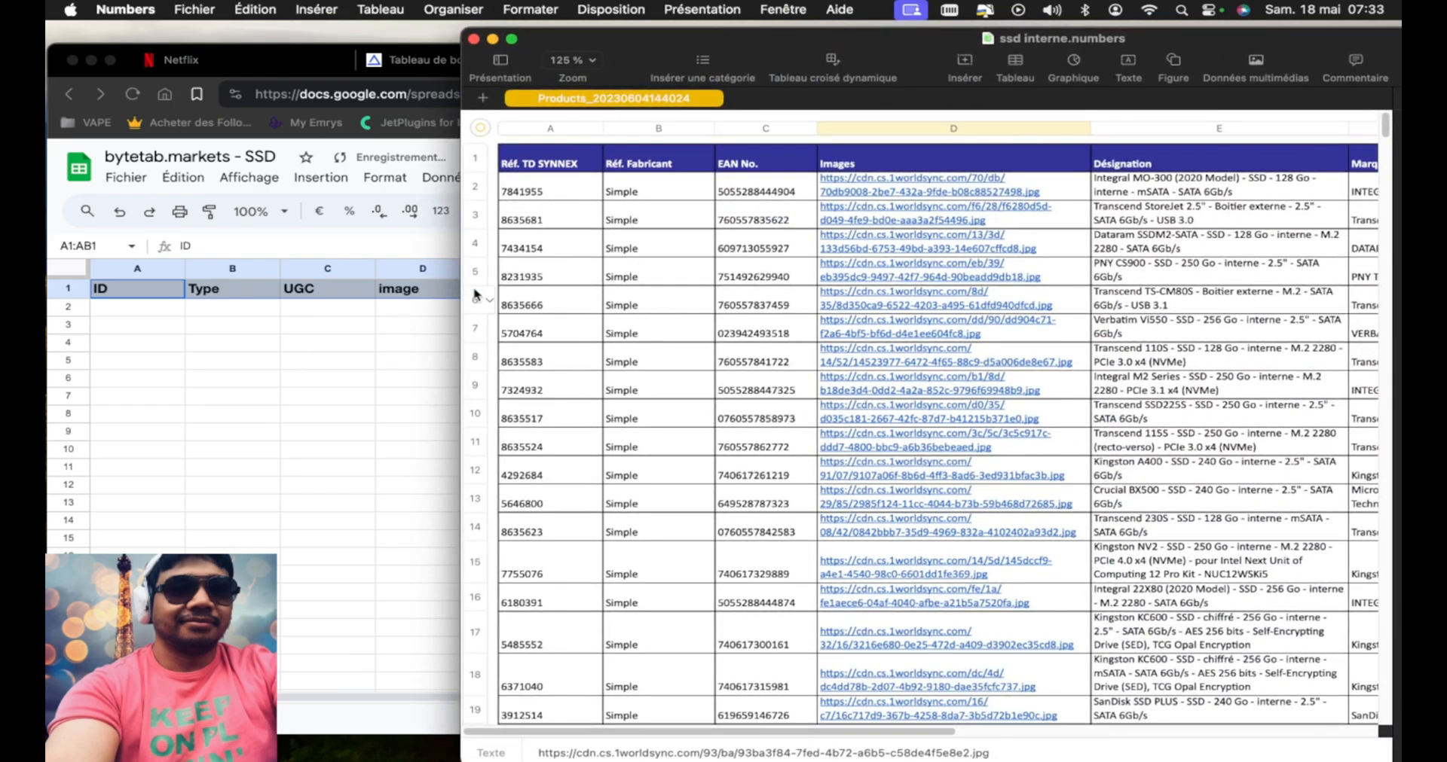
pyautogui.moveTo(778, 39); pyautogui.dragTo(691, 68)
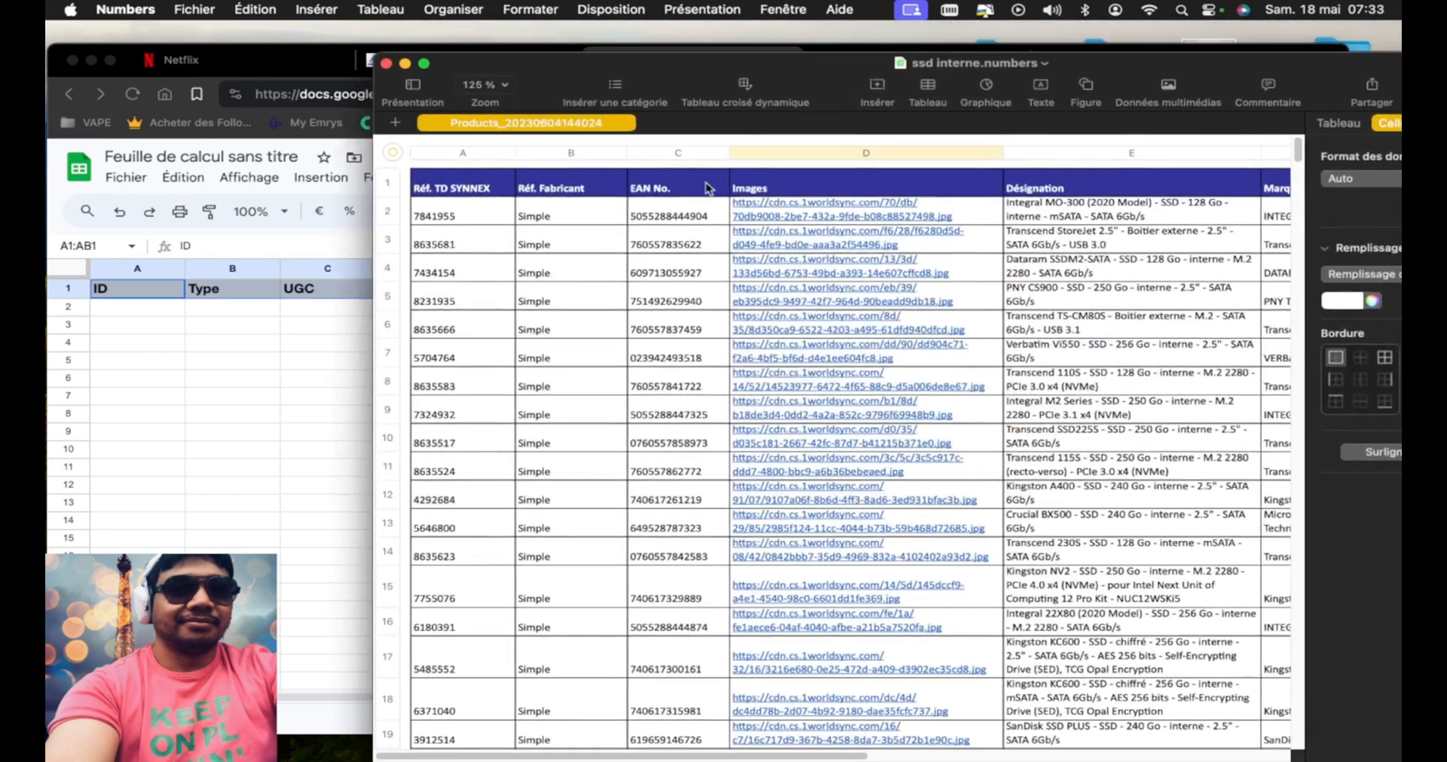
pyautogui.click(783, 153)
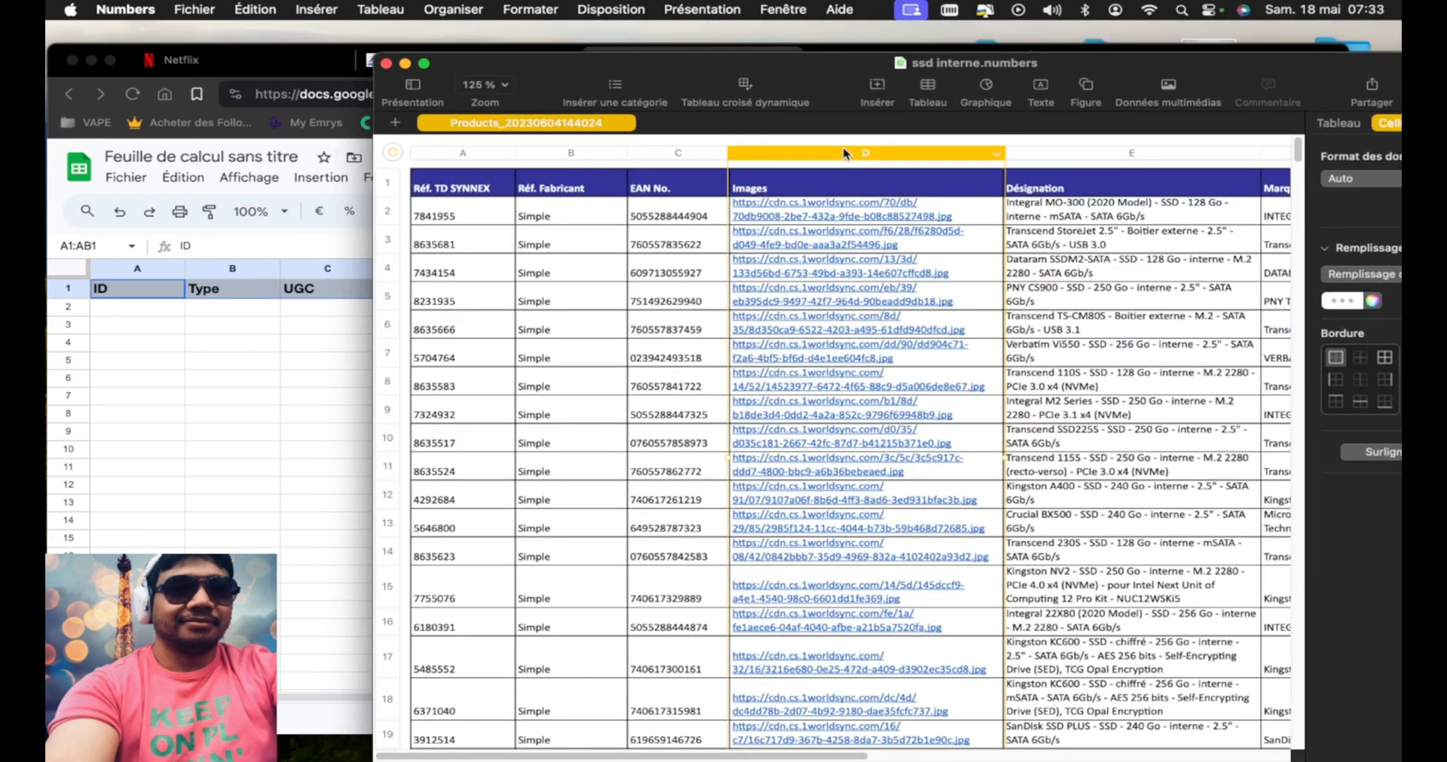
pyautogui.moveTo(1103, 62); pyautogui.dragTo(800, 328)
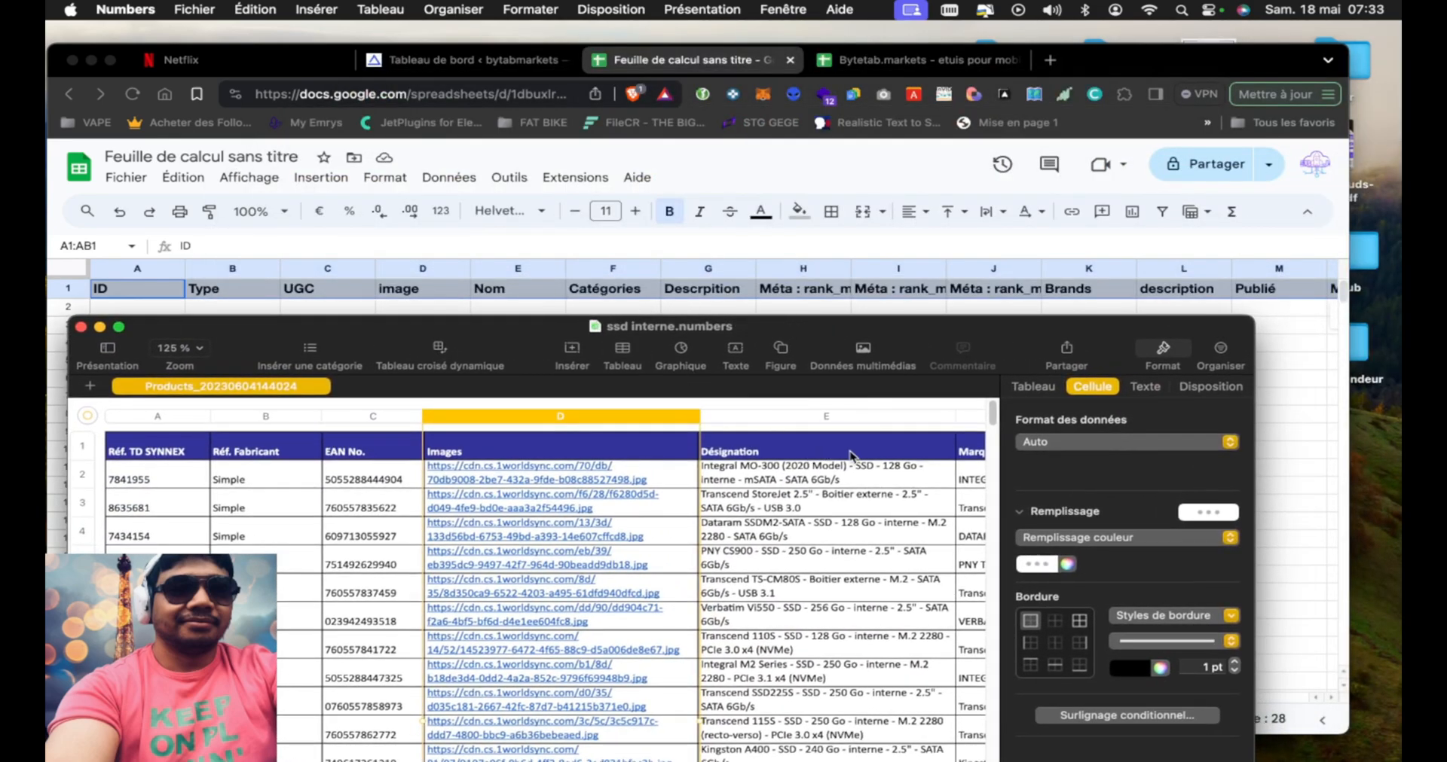
pyautogui.moveTo(903, 331); pyautogui.dragTo(1092, 102)
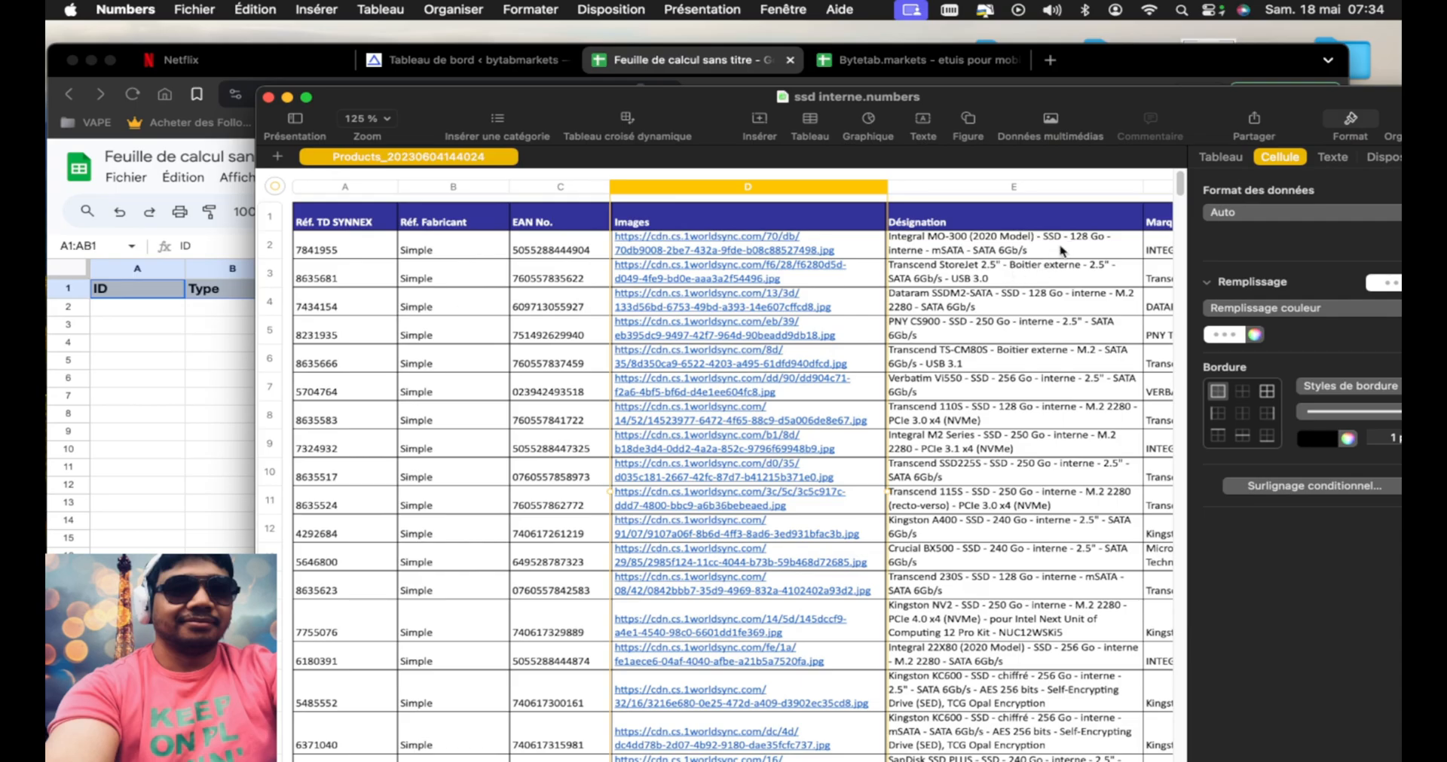
# Select the product data in the SSD list from row 2 to row 419, columns Réf. TD SYNNEX through Désignation
pyautogui.moveTo(1180, 185); pyautogui.dragTo(1192, 753)
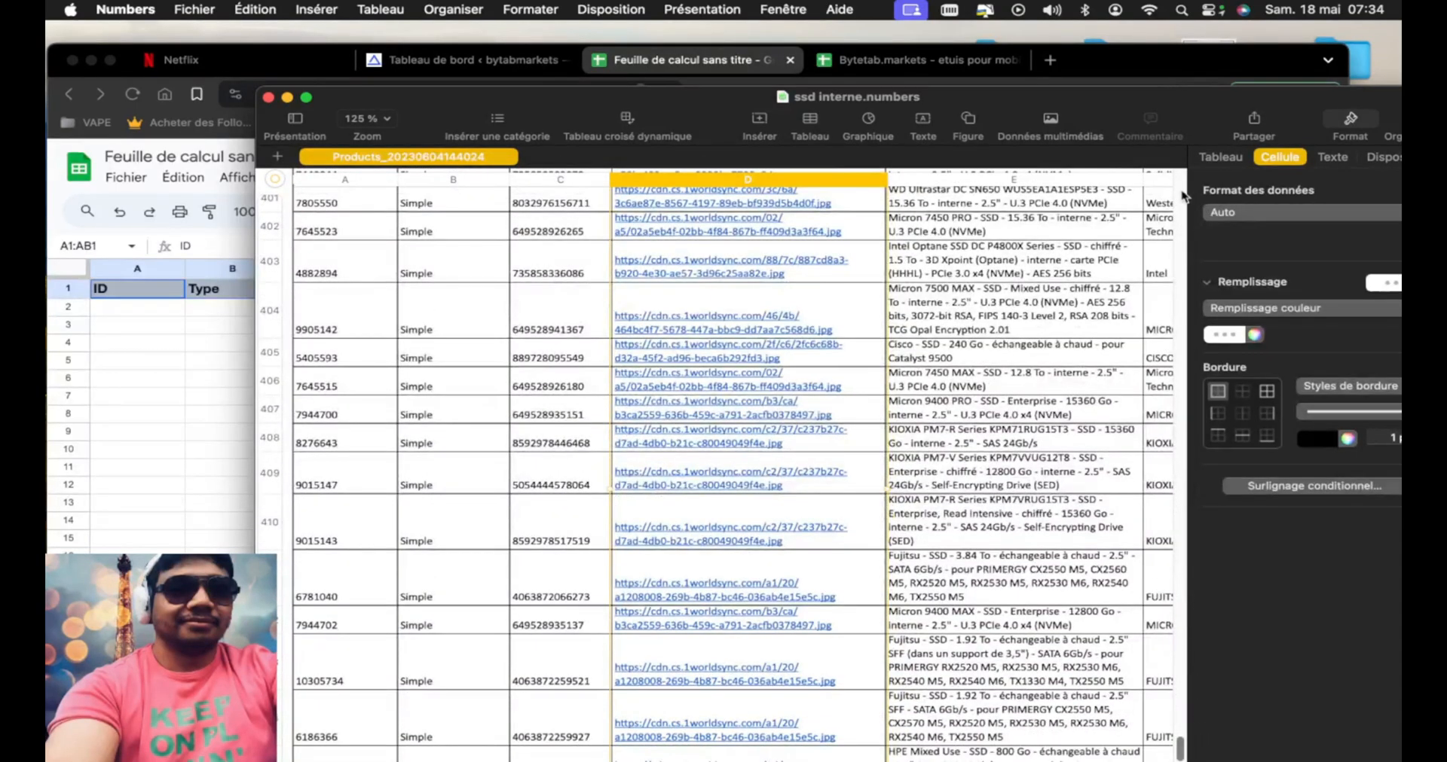
pyautogui.moveTo(1172, 97); pyautogui.dragTo(1166, 19)
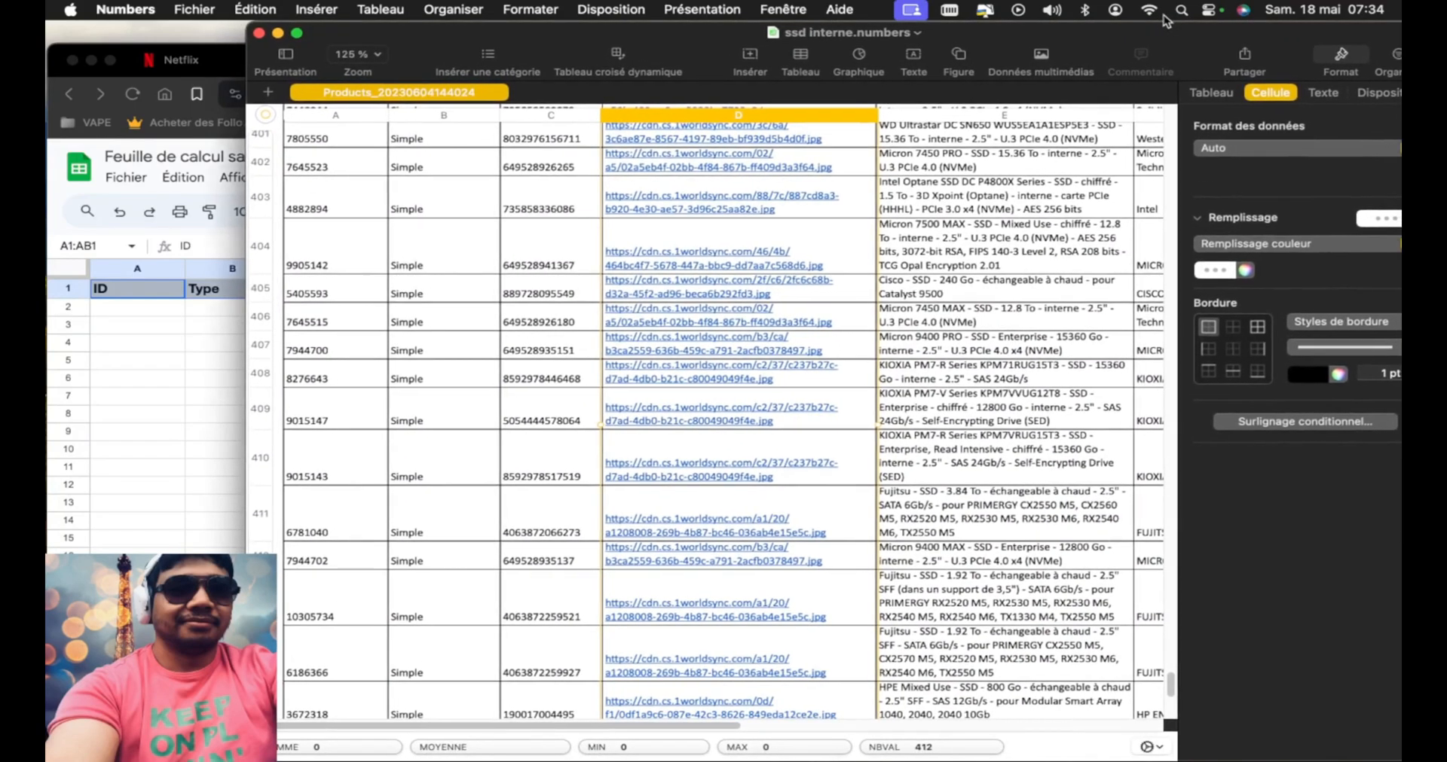
pyautogui.moveTo(1170, 691); pyautogui.dragTo(1170, 714)
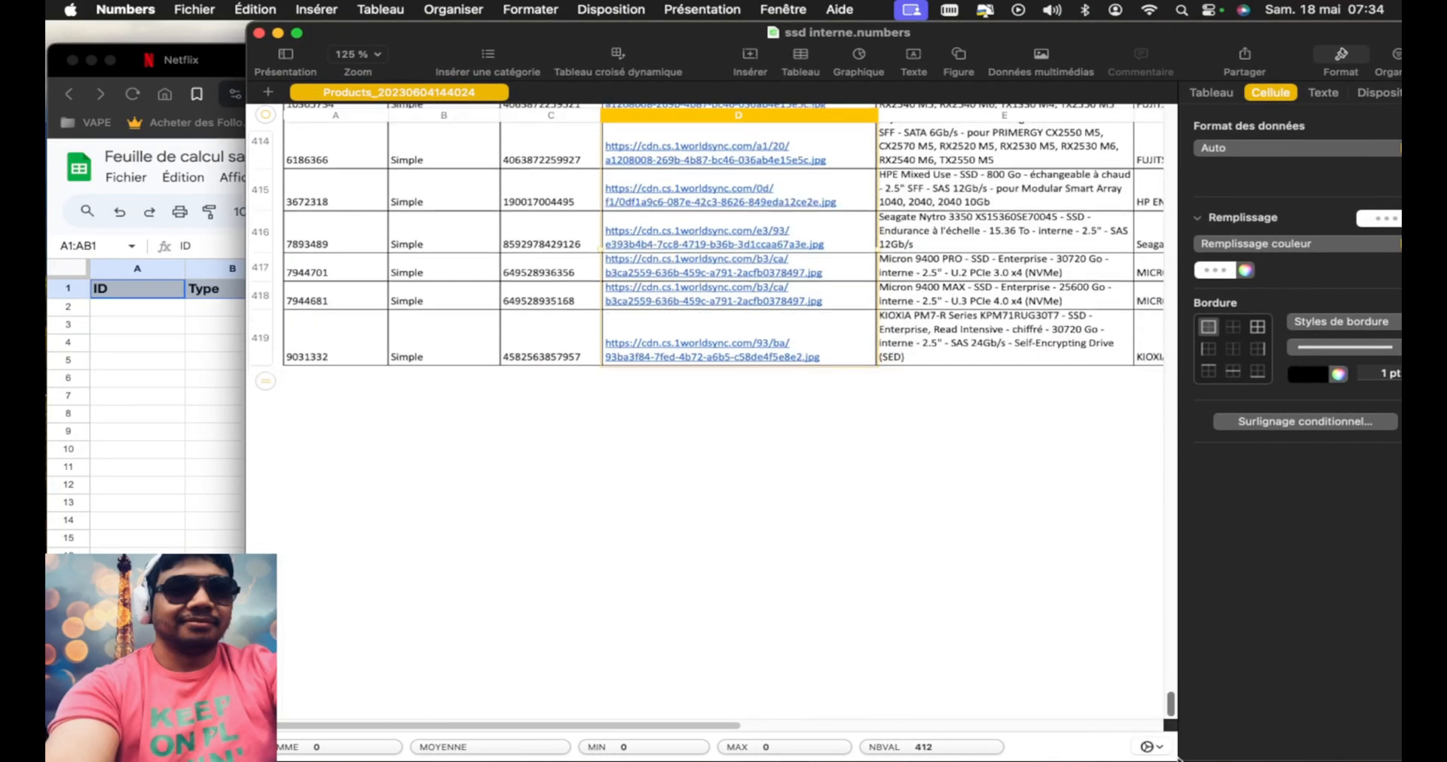
pyautogui.click(1027, 345)
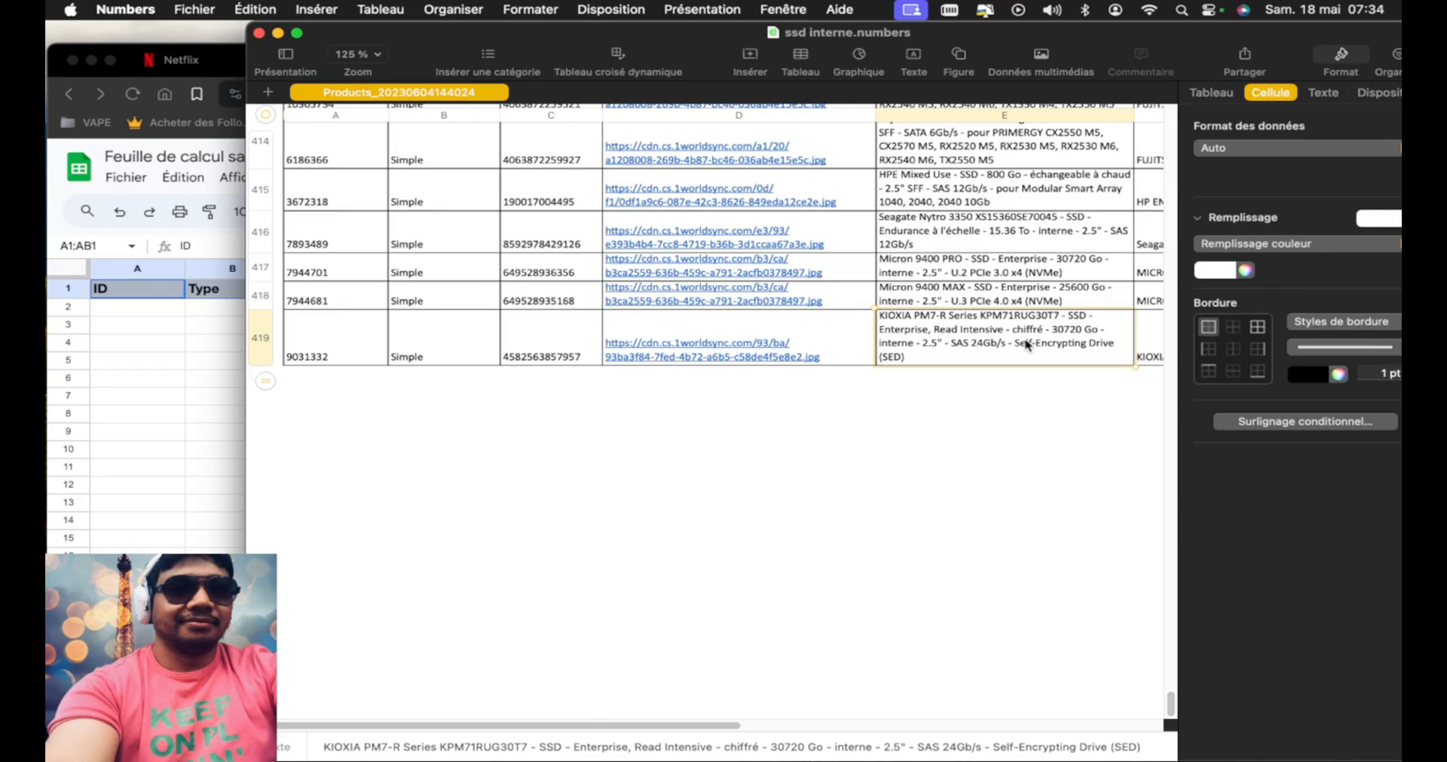
pyautogui.moveTo(1027, 337); pyautogui.dragTo(359, 185)
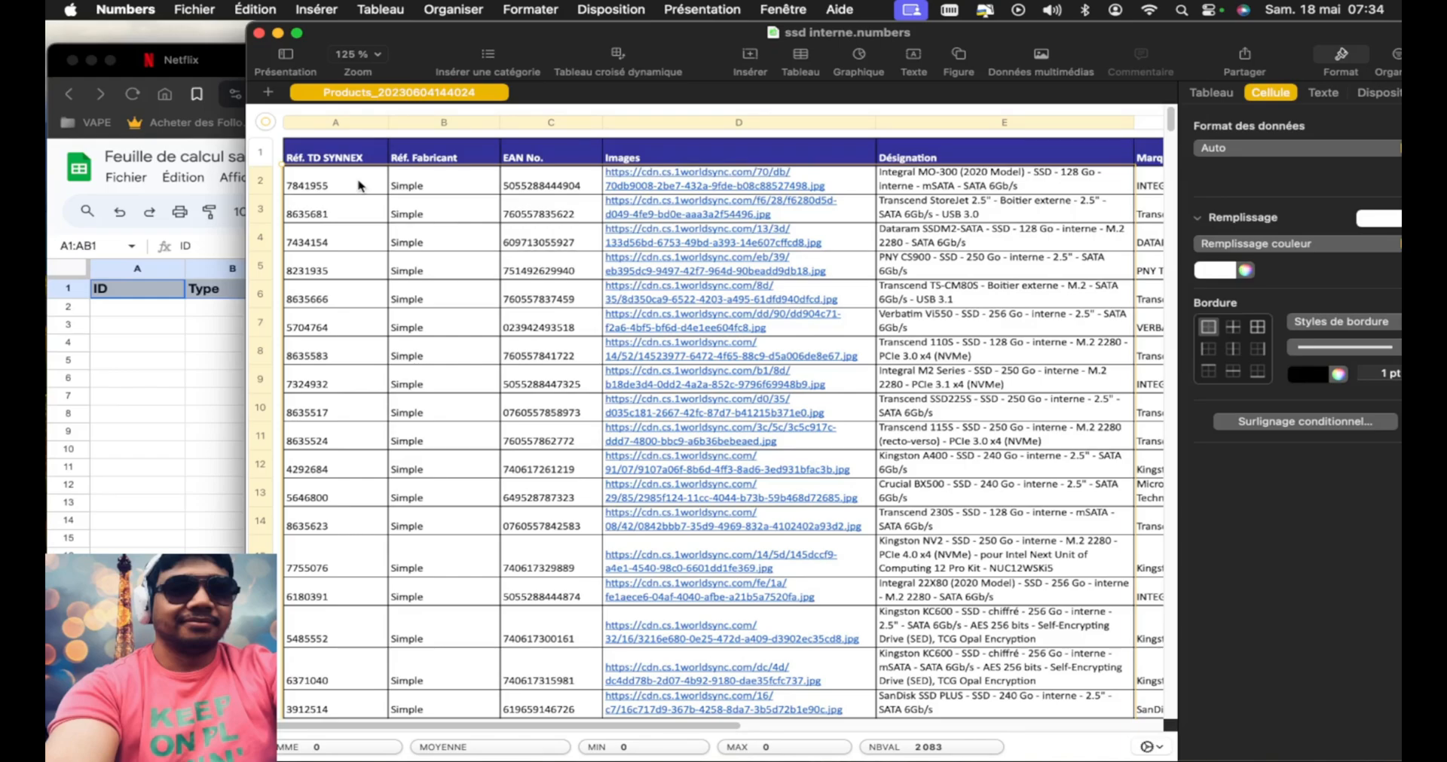
# Switch to the Google Sheets spreadsheet and paste the copied SSD product data starting at cell A2, under the ID header
pyautogui.moveTo(474, 29); pyautogui.dragTo(654, 31)
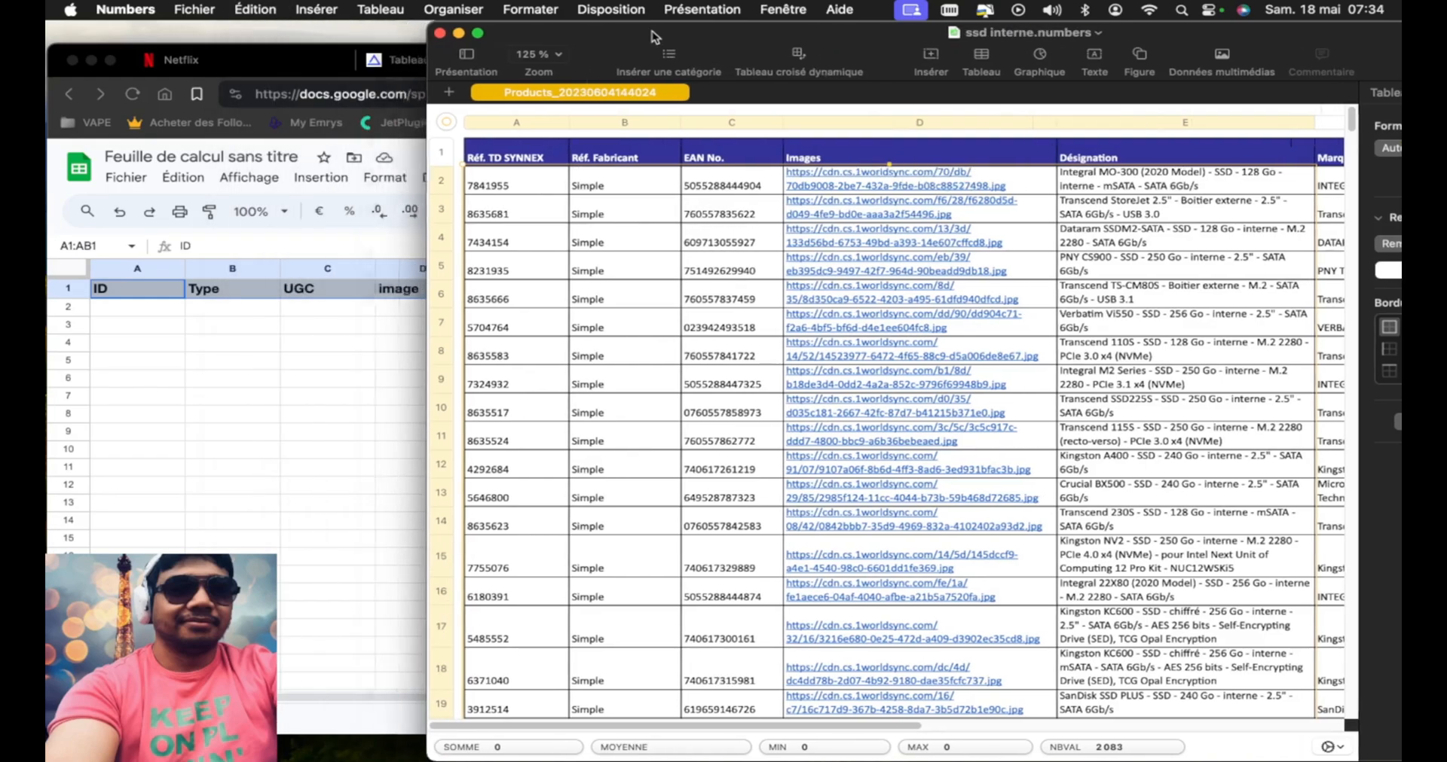
pyautogui.click(134, 320)
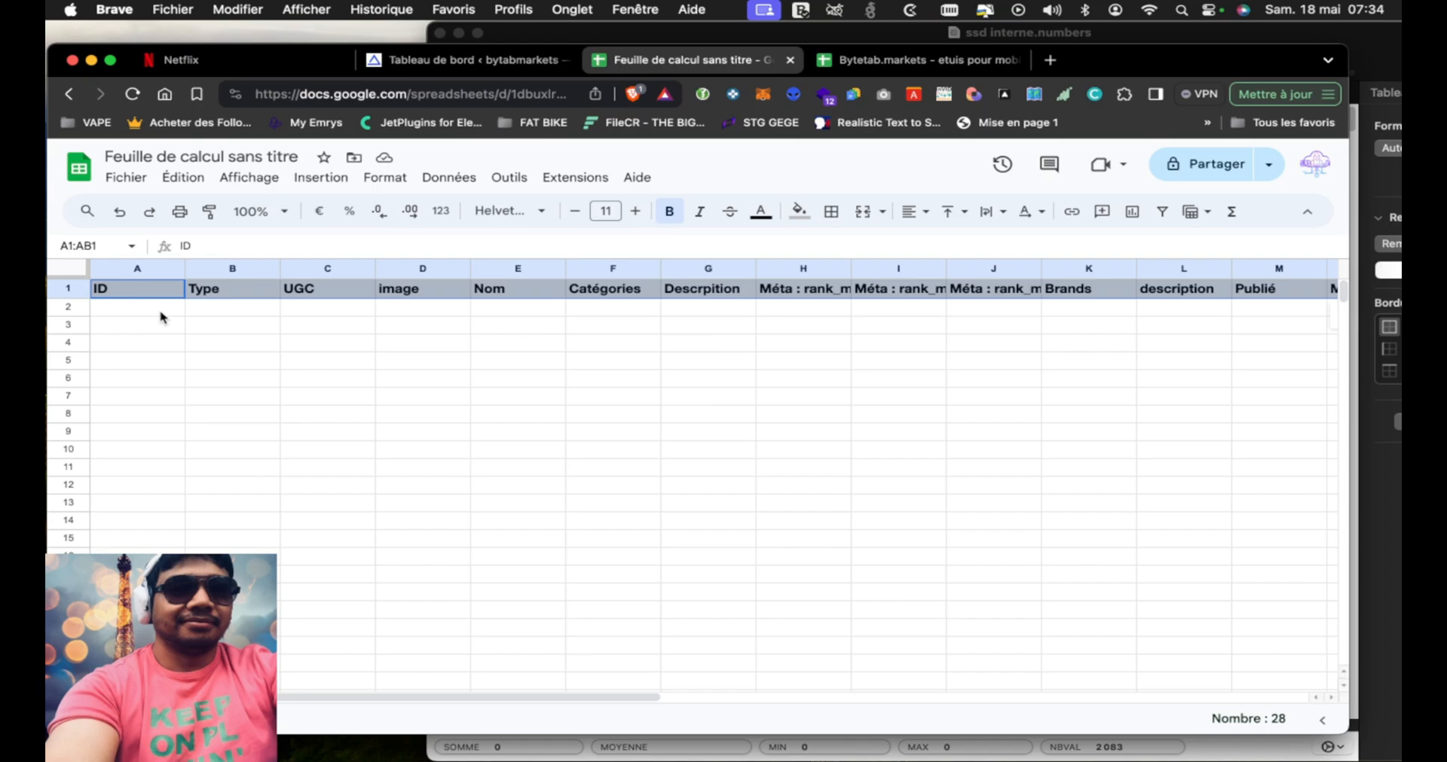
pyautogui.click(167, 312)
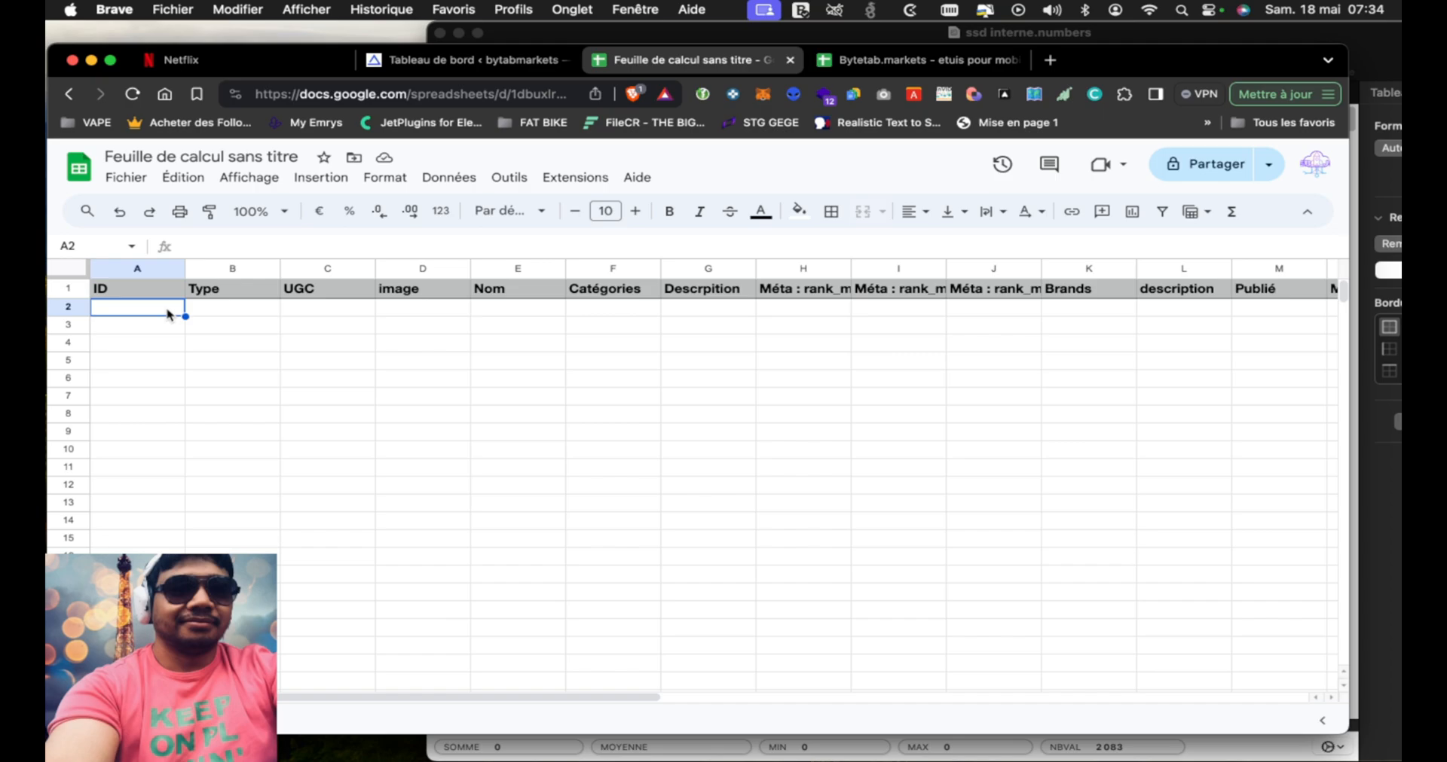
pyautogui.press('super+v')
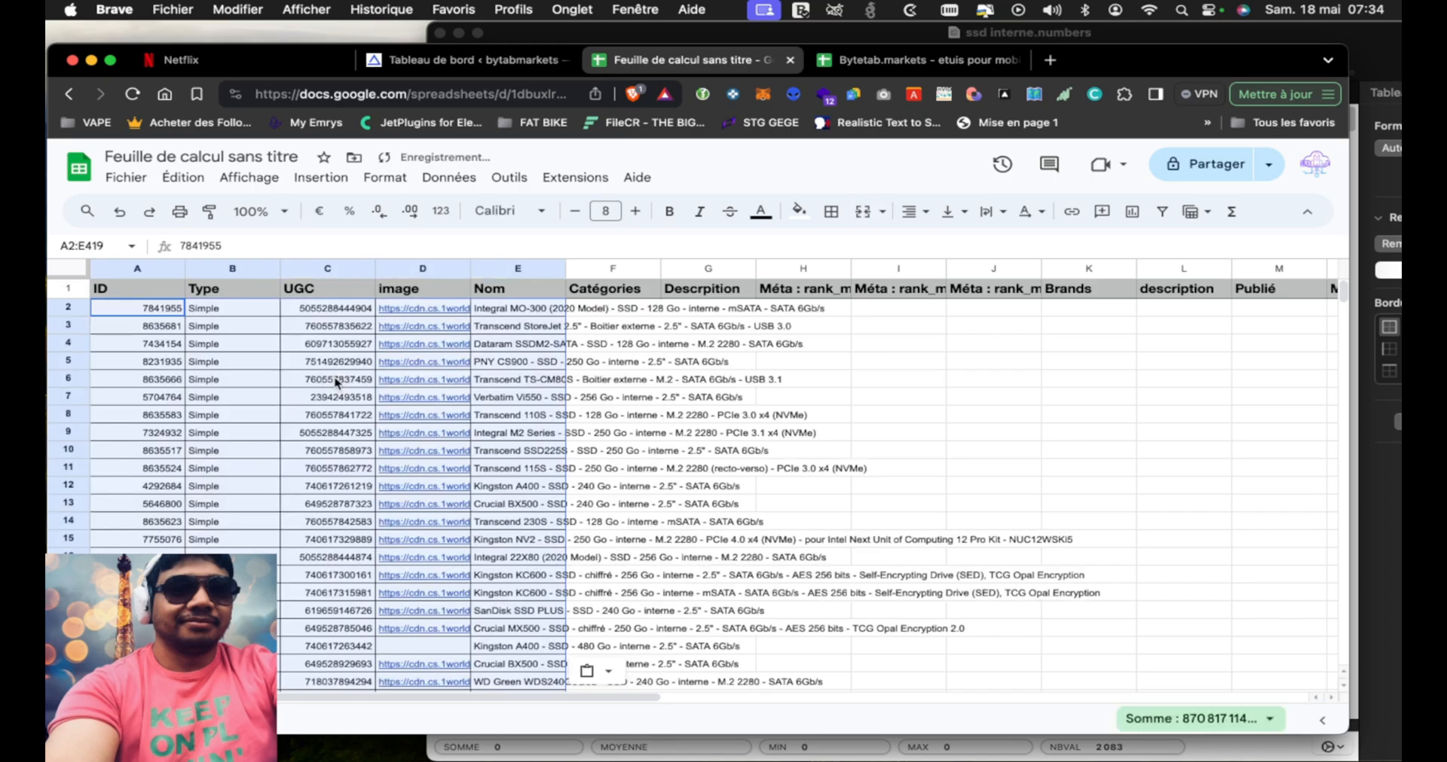
pyautogui.scroll(-2, 335, 486)
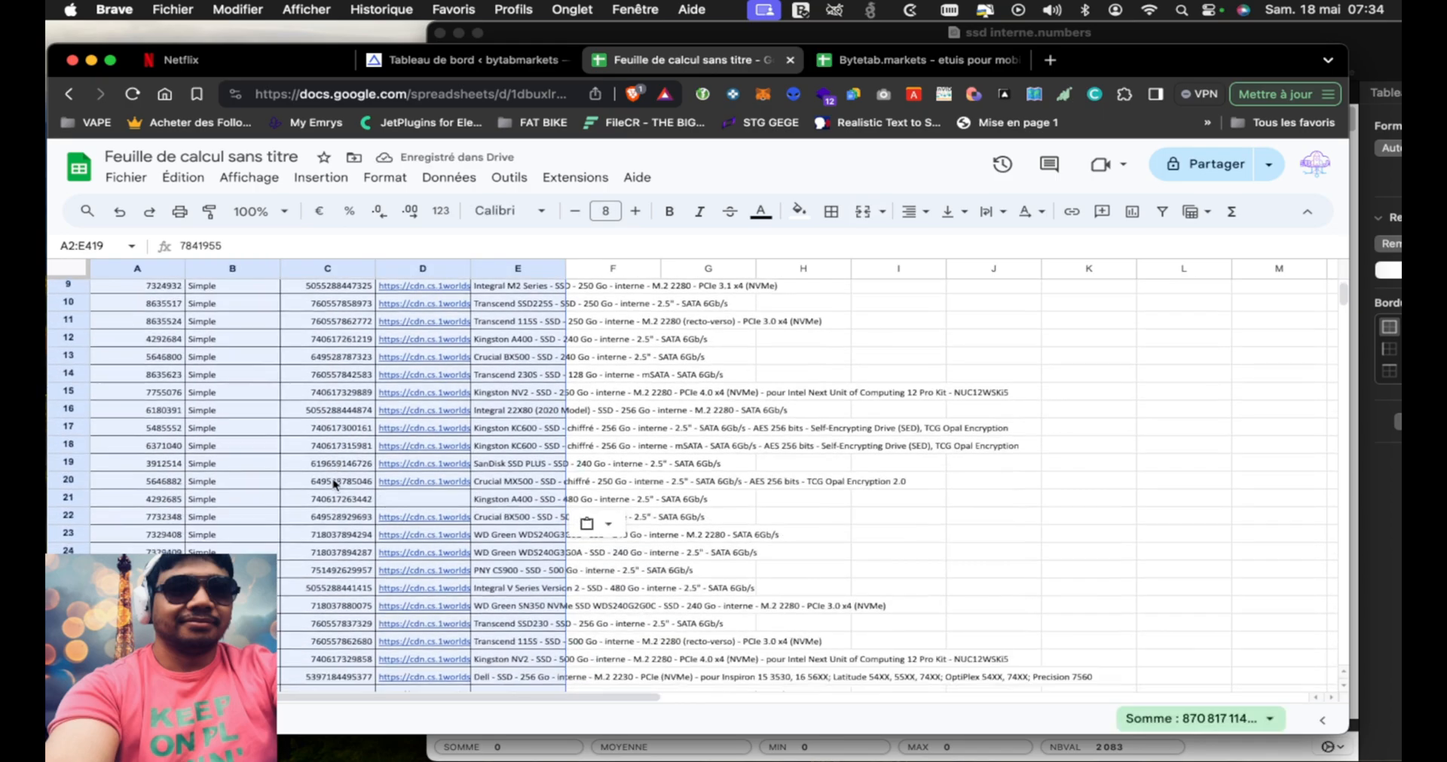
pyautogui.scroll(1, 767, 419)
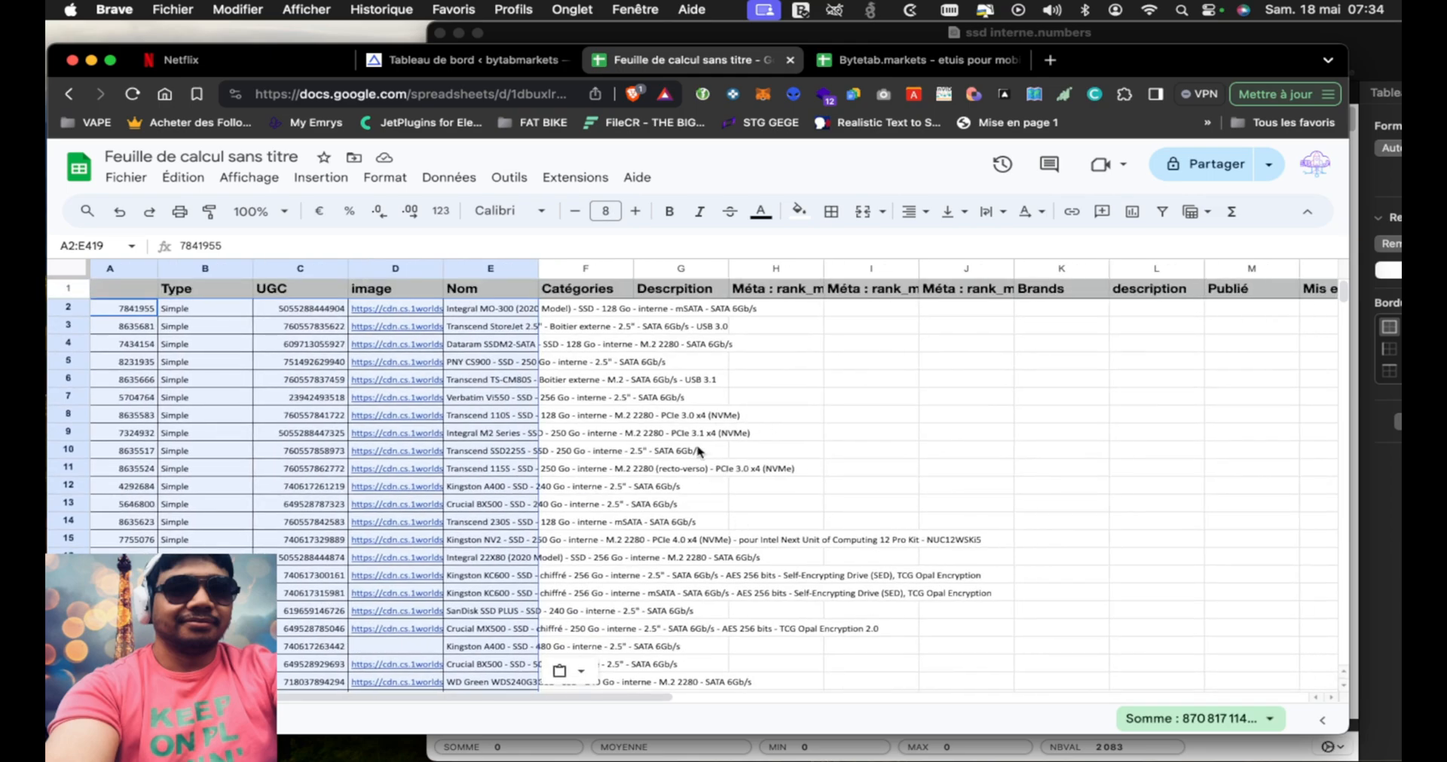
# Return to the Numbers SSD list and copy the Marque column's data from row 2 to row 419
pyautogui.click(1182, 28)
pyautogui.moveTo(1182, 28); pyautogui.dragTo(1062, 29)
pyautogui.hscroll(4, 1065, 301)
pyautogui.hscroll(1, 1066, 301)
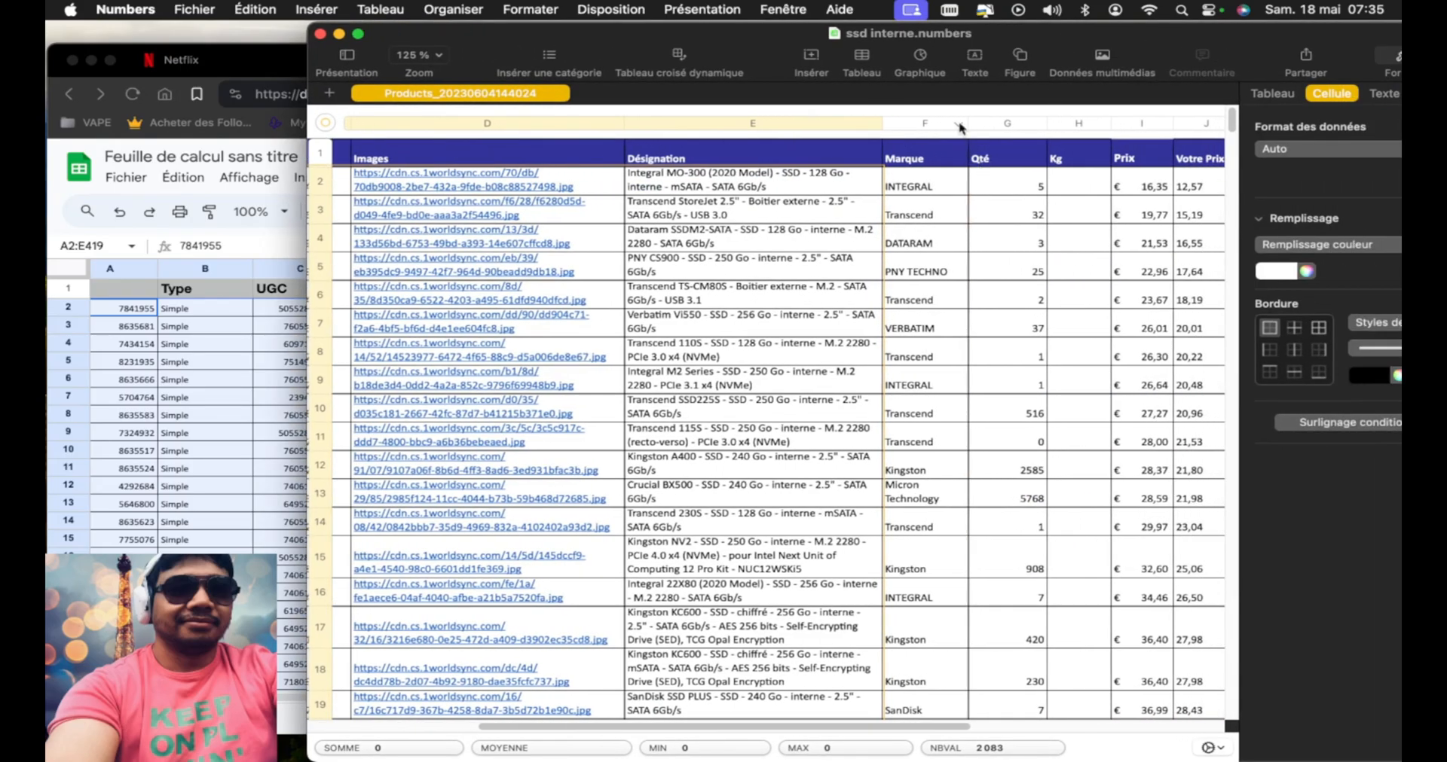
pyautogui.scroll(-20, 935, 237)
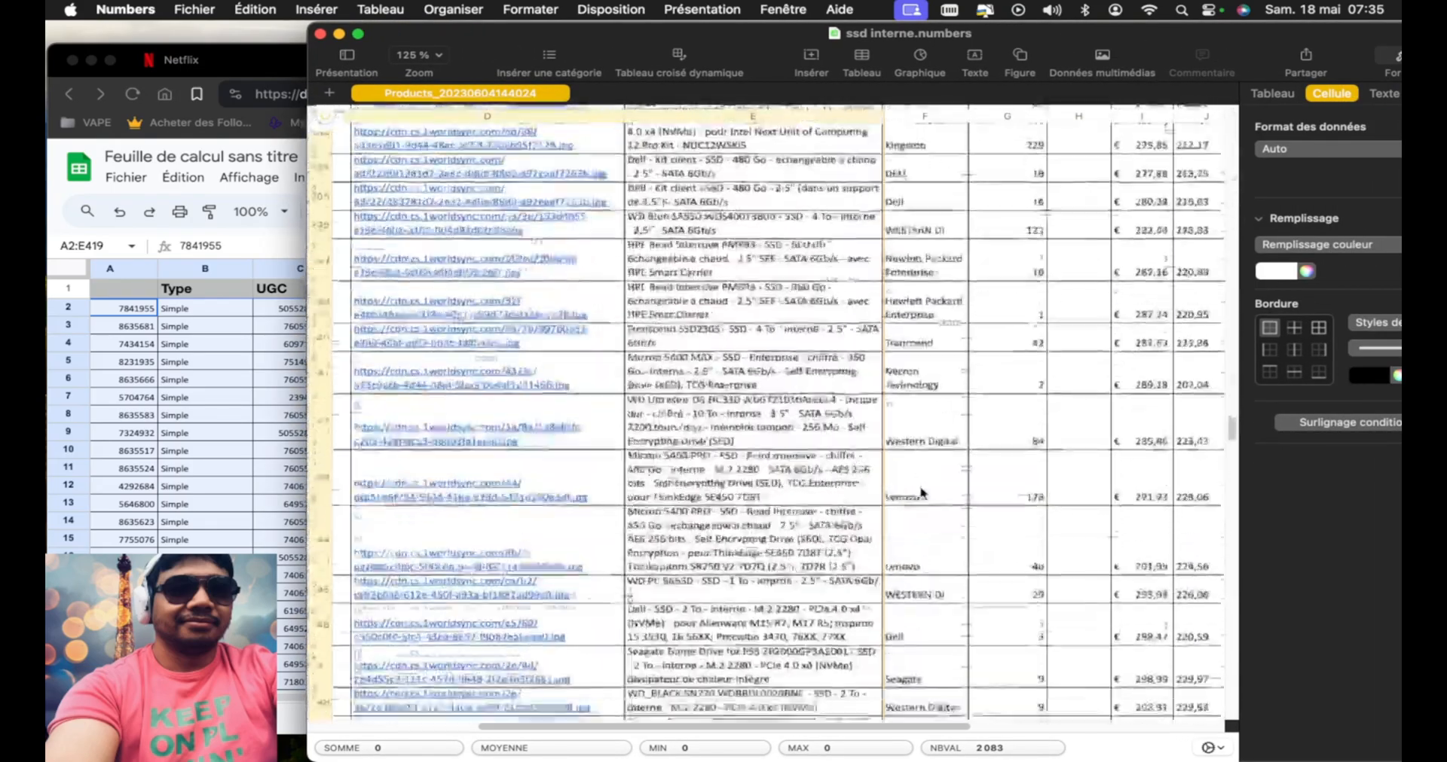
pyautogui.scroll(-15, 922, 494)
pyautogui.moveTo(934, 352); pyautogui.dragTo(936, 6)
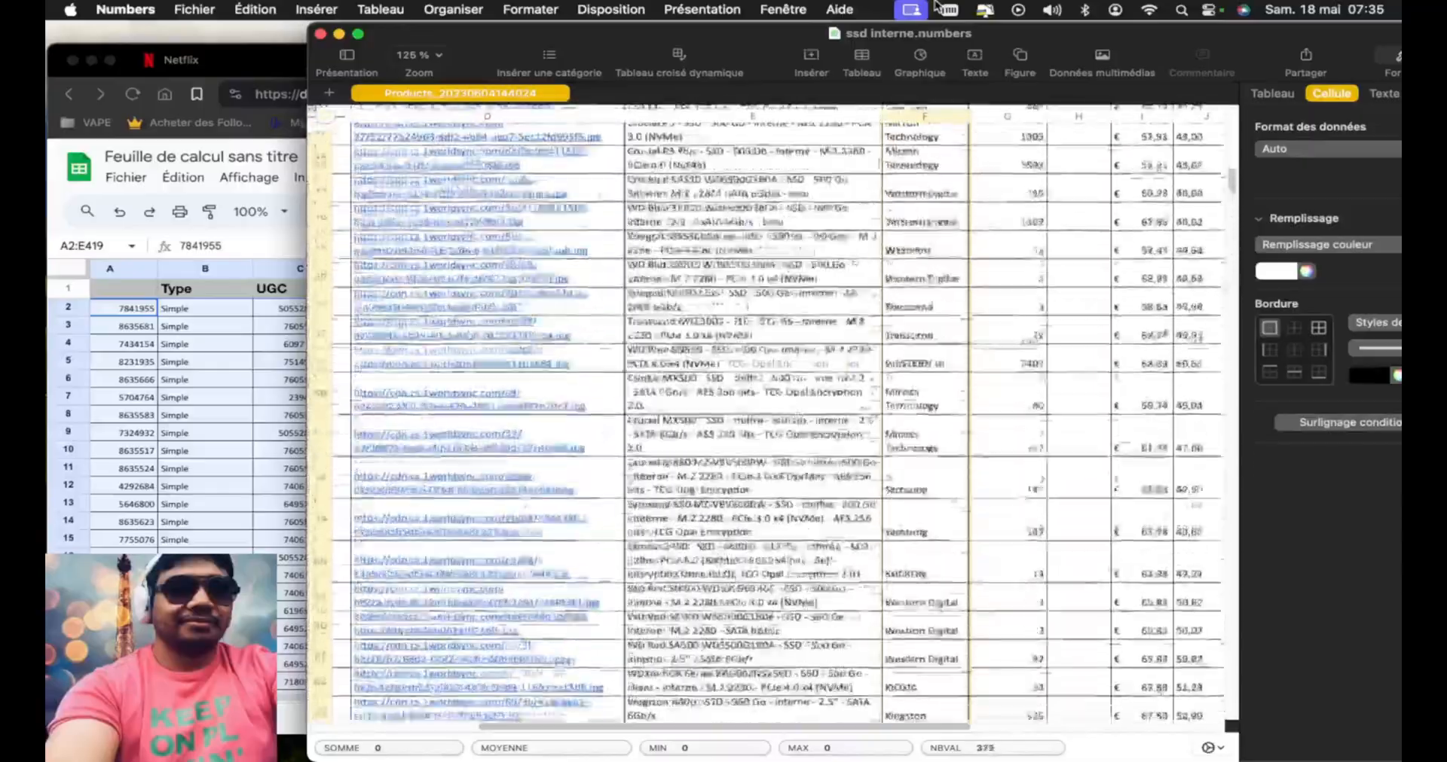
pyautogui.moveTo(936, 6); pyautogui.dragTo(937, 6)
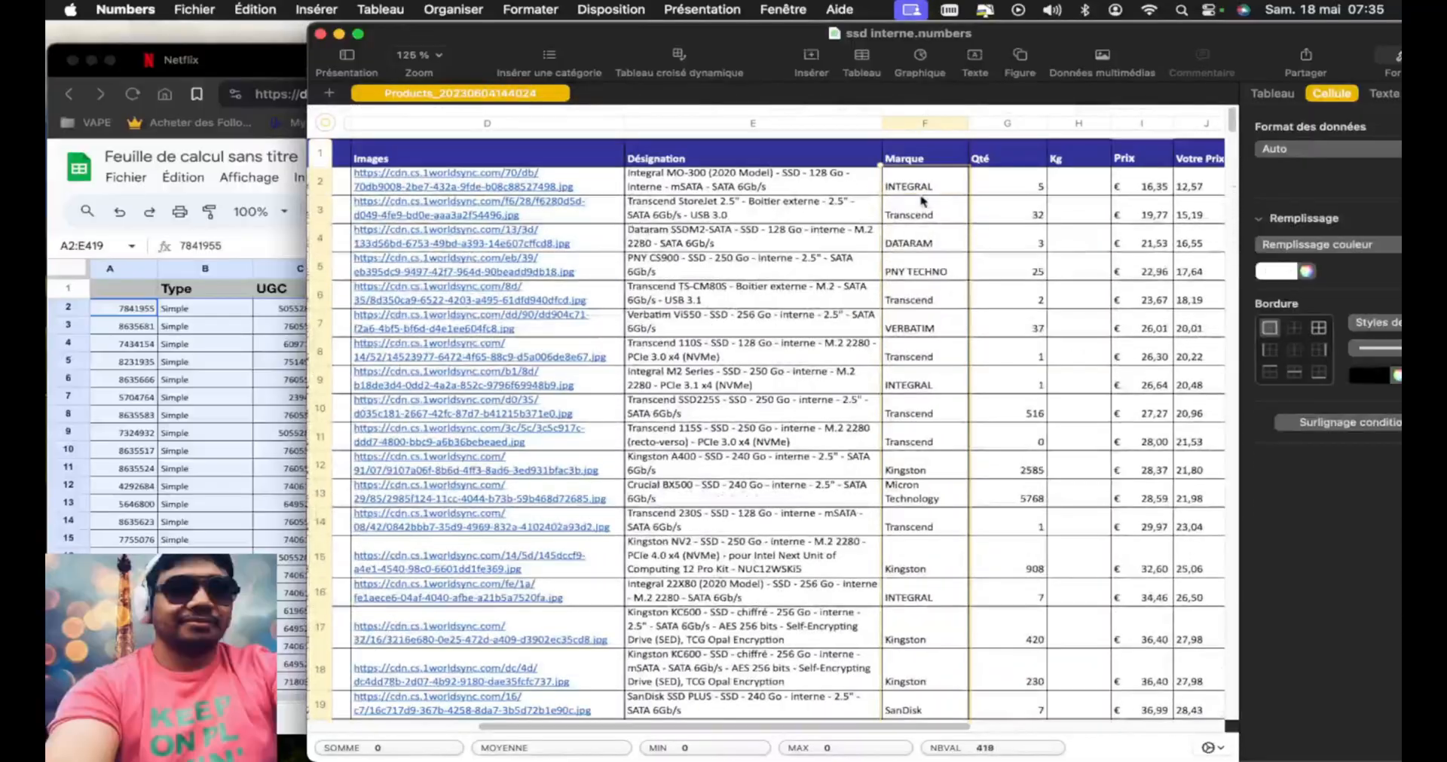
pyautogui.press('super+c')
# Paste the copied brand names into the Google Sheets Brands column, starting at cell K2
pyautogui.moveTo(747, 36); pyautogui.dragTo(962, 36)
pyautogui.click(479, 433)
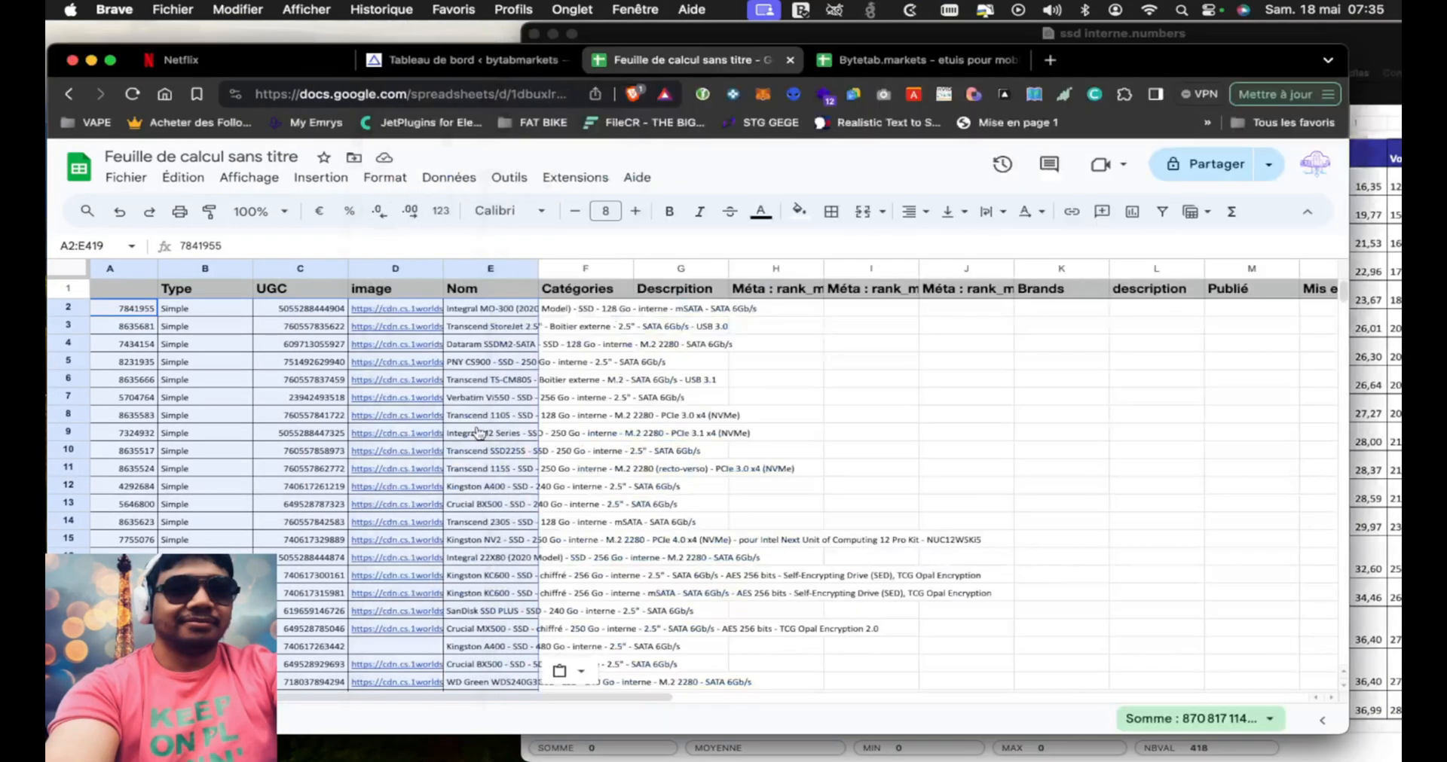
pyautogui.hscroll(3, 870, 410)
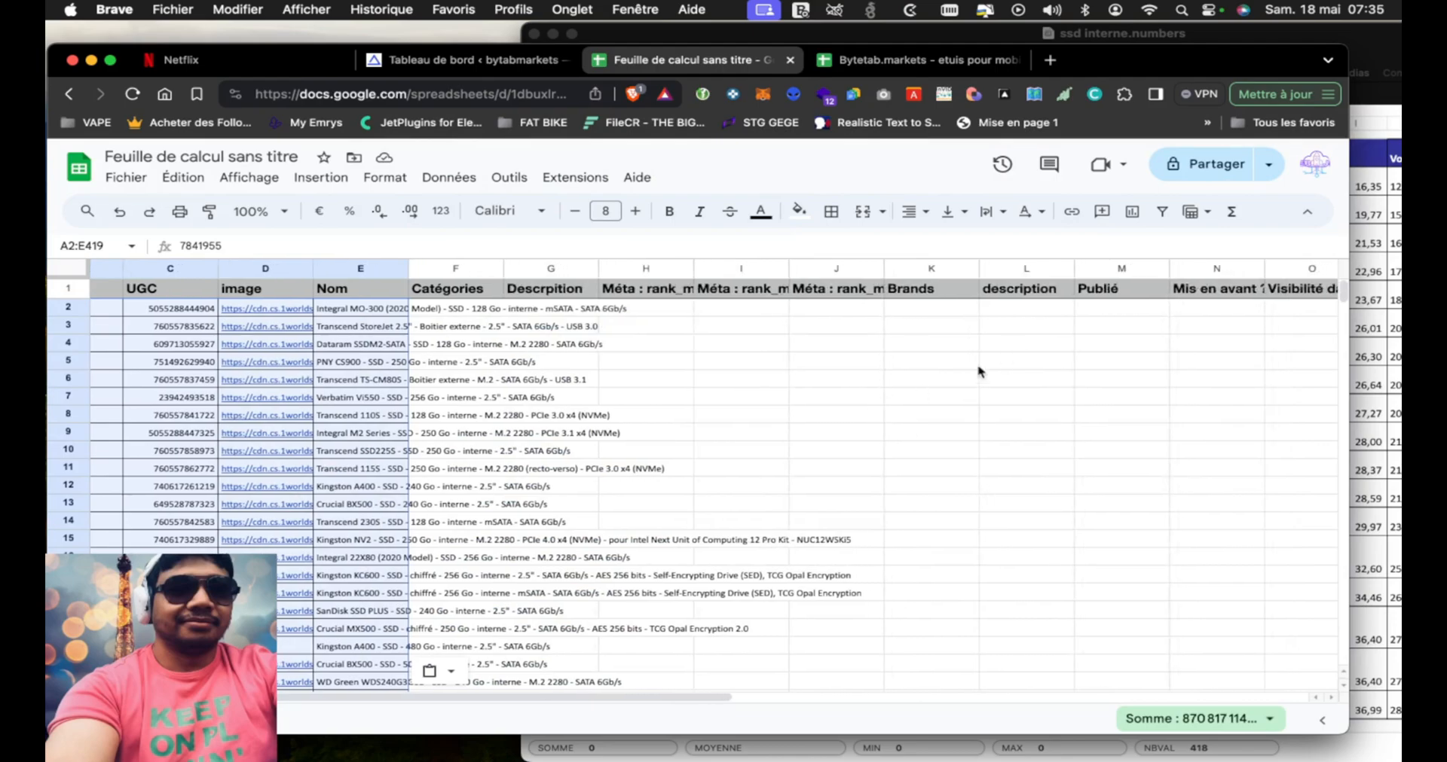
pyautogui.click(934, 311)
pyautogui.press('super+v')
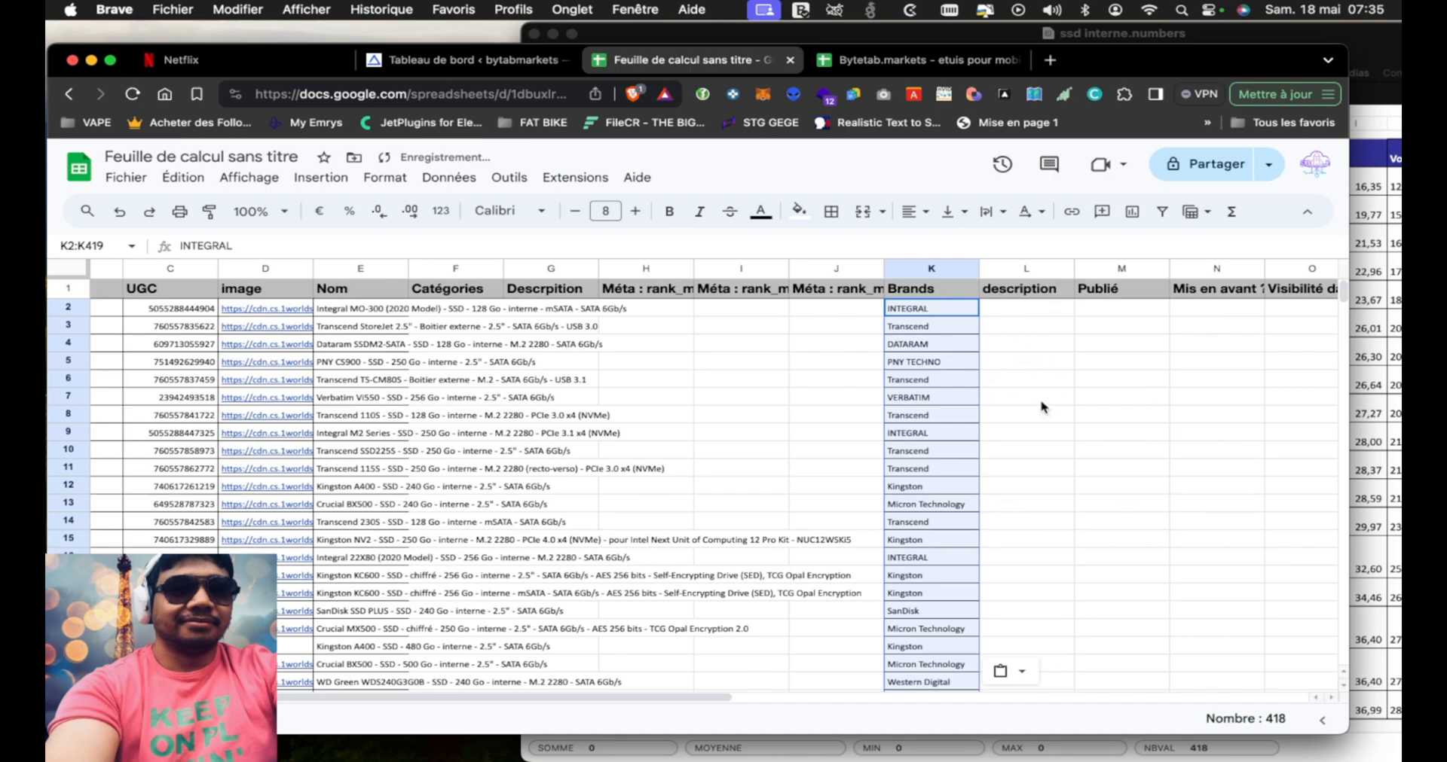
# In the Numbers list, enter 0,30 in the first Kg cell and fill it down to row 419
pyautogui.hscroll(5, 868, 441)
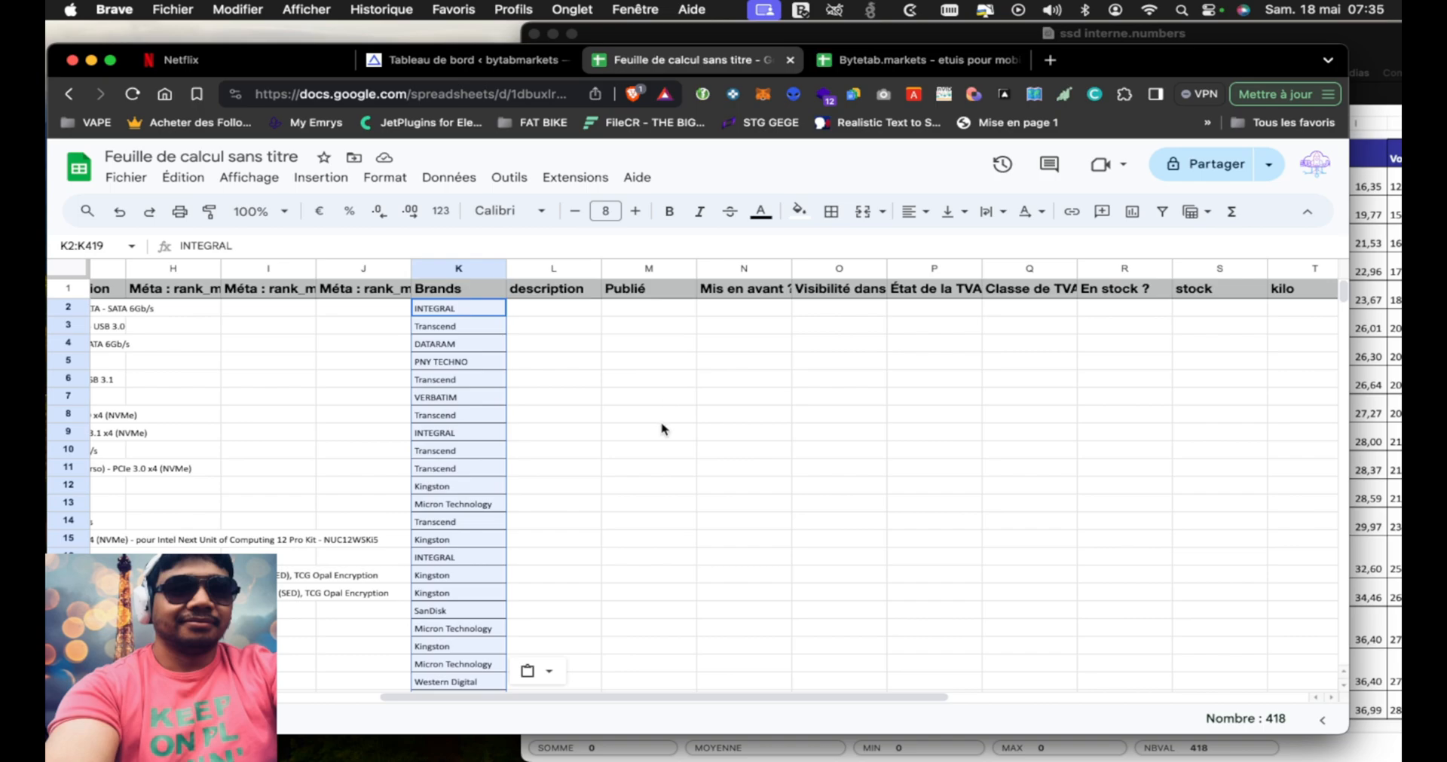
pyautogui.hscroll(2, 741, 455)
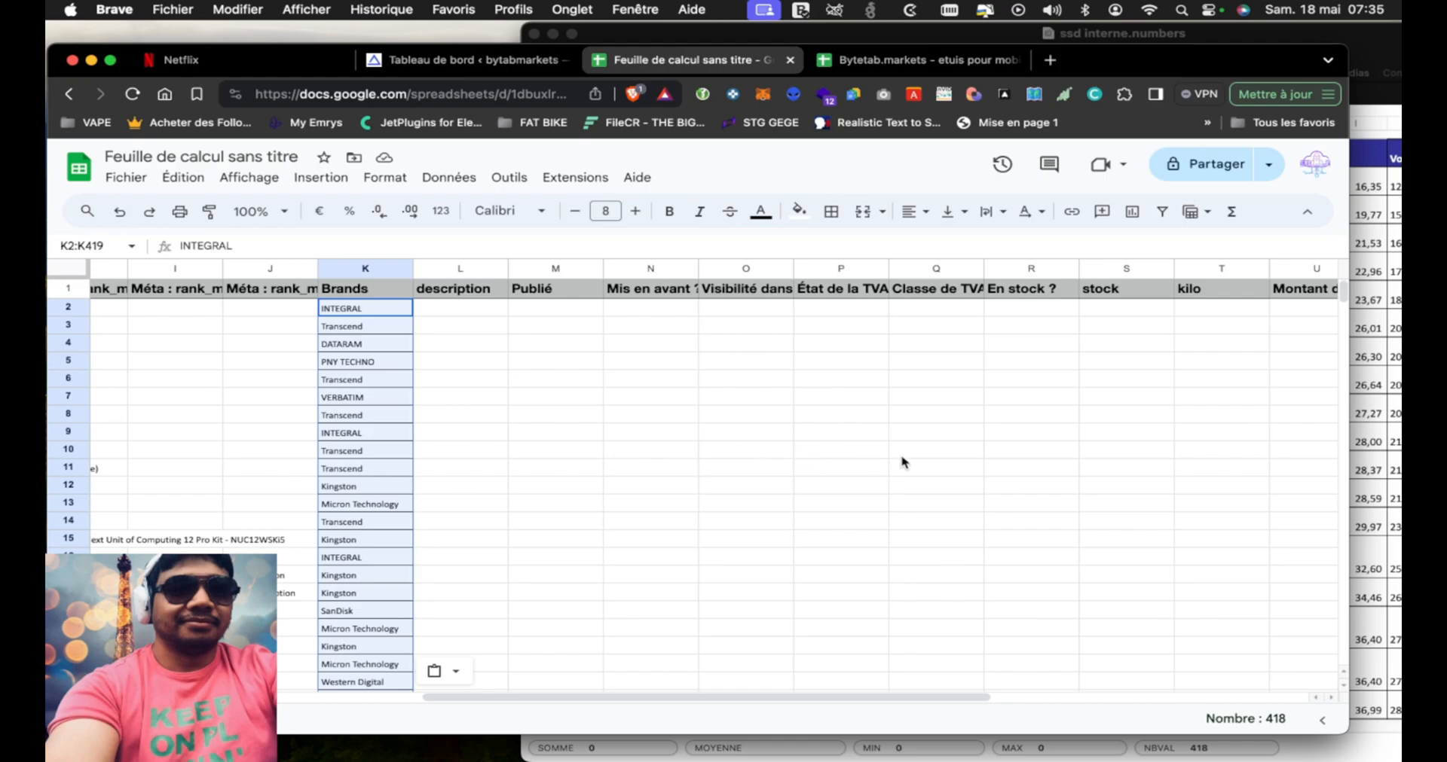
pyautogui.hscroll(4, 905, 463)
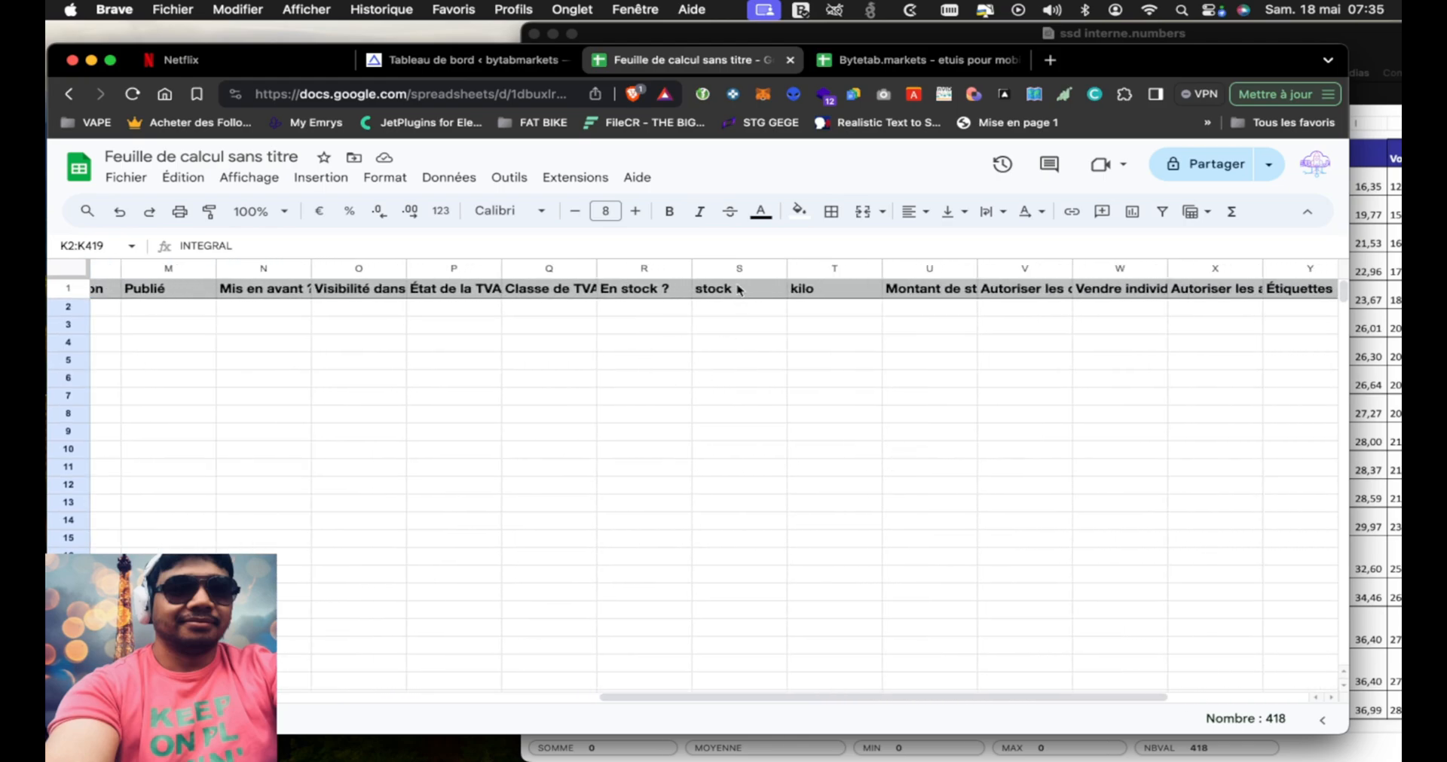
pyautogui.click(740, 290)
pyautogui.click(807, 287)
pyautogui.click(1243, 31)
pyautogui.moveTo(1247, 32); pyautogui.dragTo(863, 31)
pyautogui.click(912, 187)
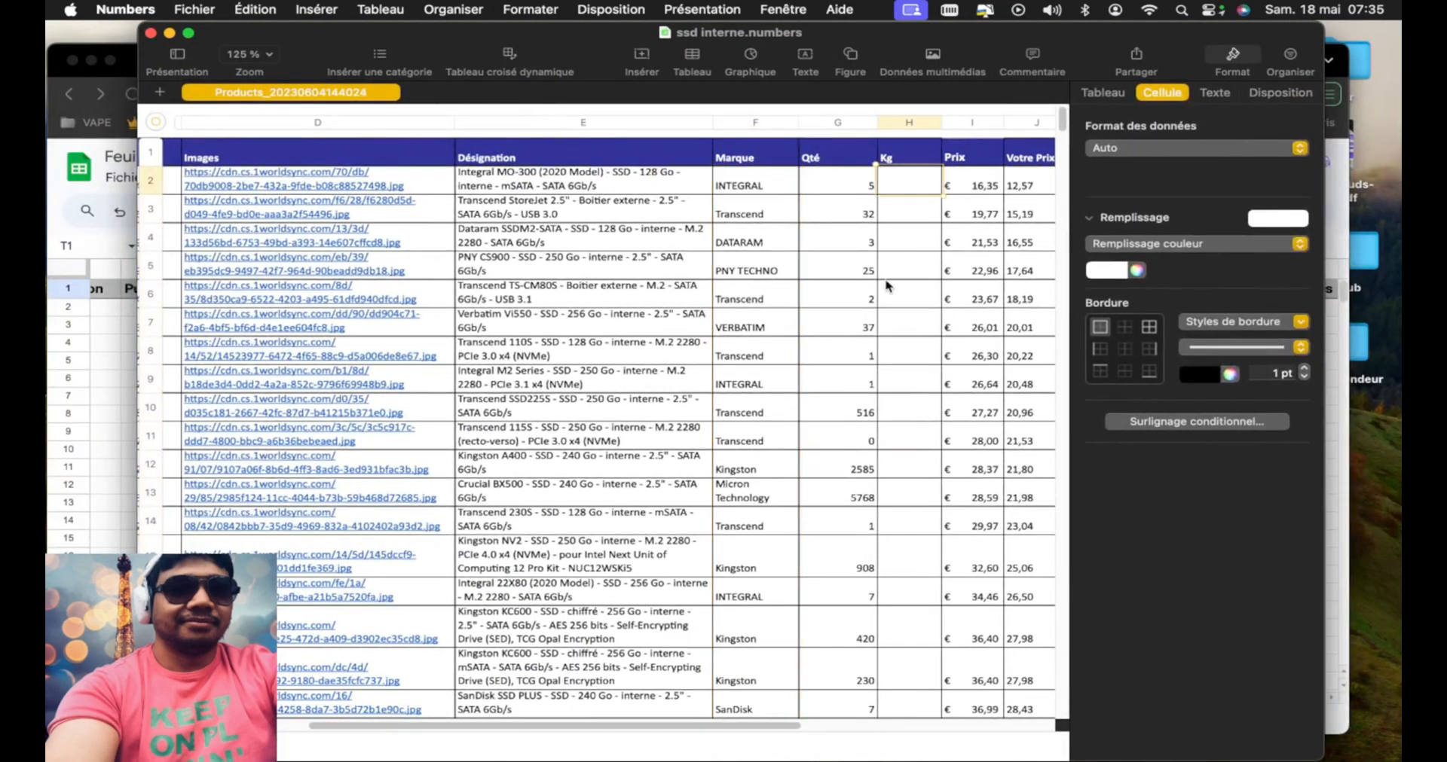
pyautogui.write('0,30')
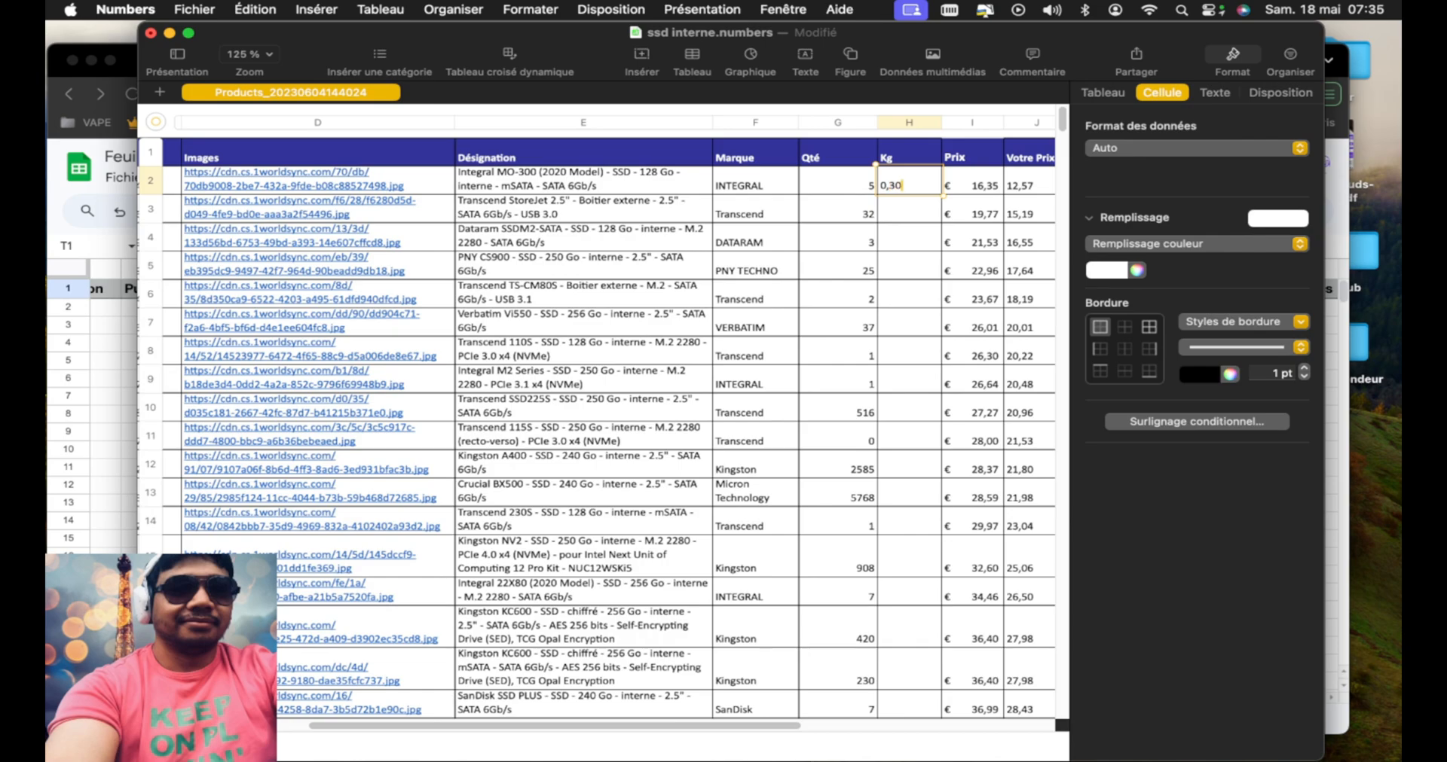
pyautogui.press('Return')
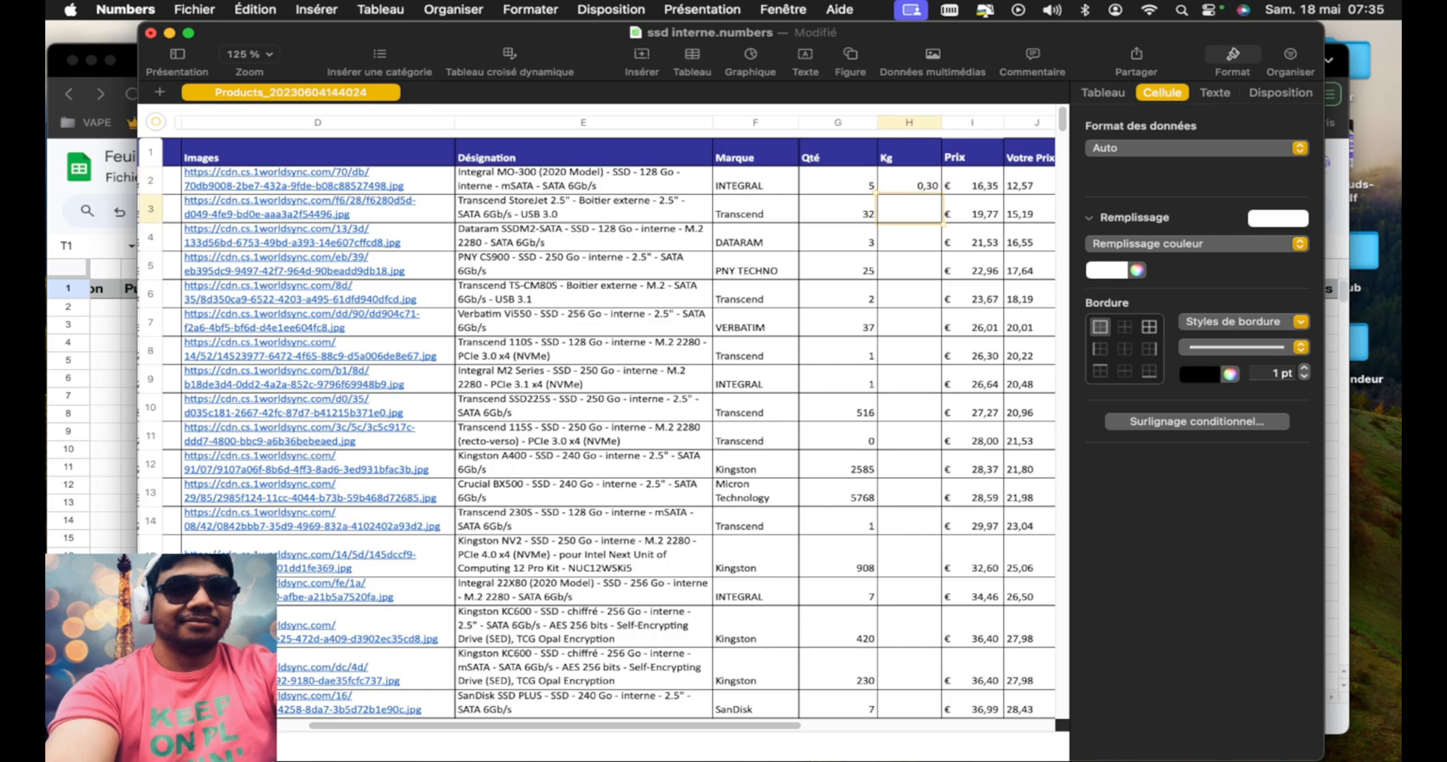
pyautogui.click(920, 188)
pyautogui.moveTo(909, 195); pyautogui.dragTo(910, 720)
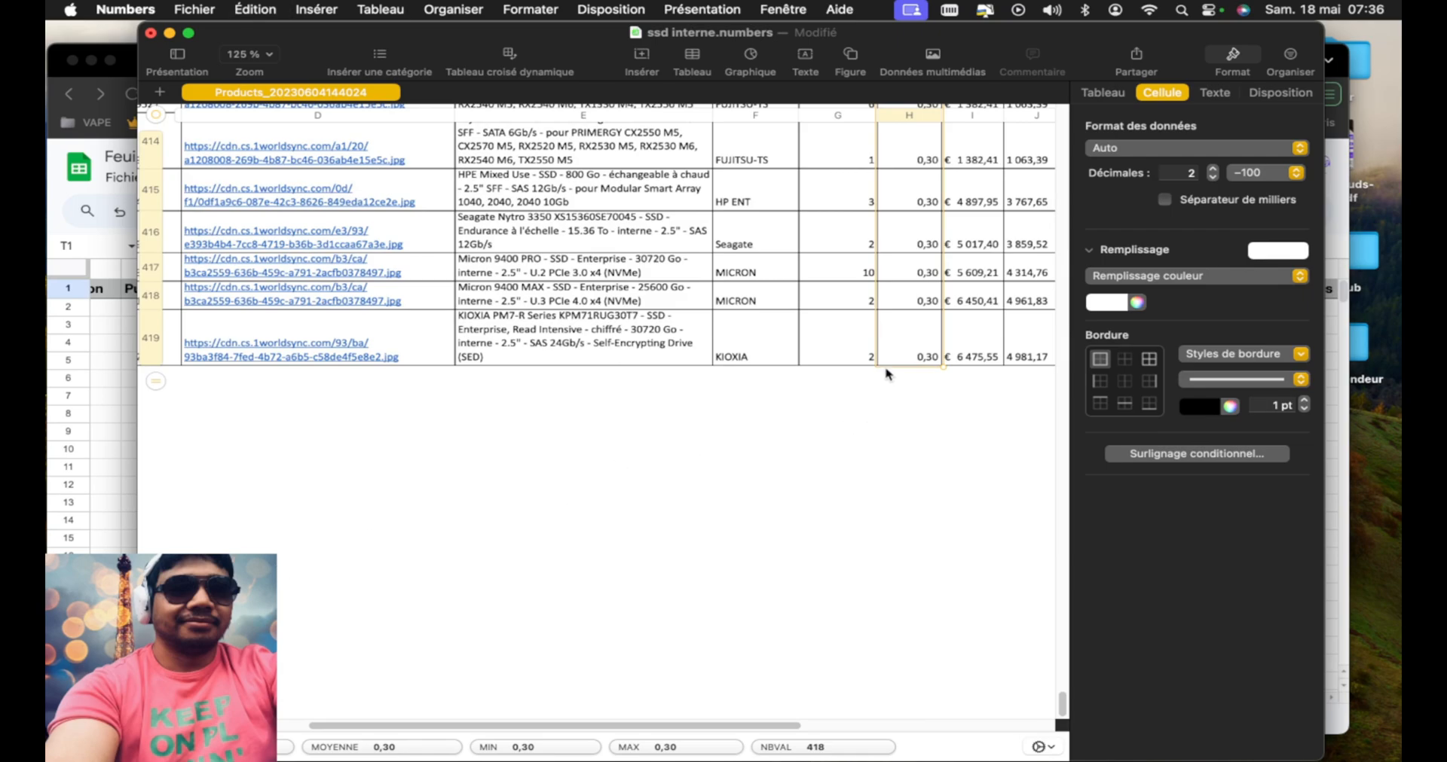
# Copy the Qté and Kg data for rows 2 to 419 into the Google Sheets stock and kilo columns, starting at cell S2
pyautogui.hotkey('shift', 'Left')
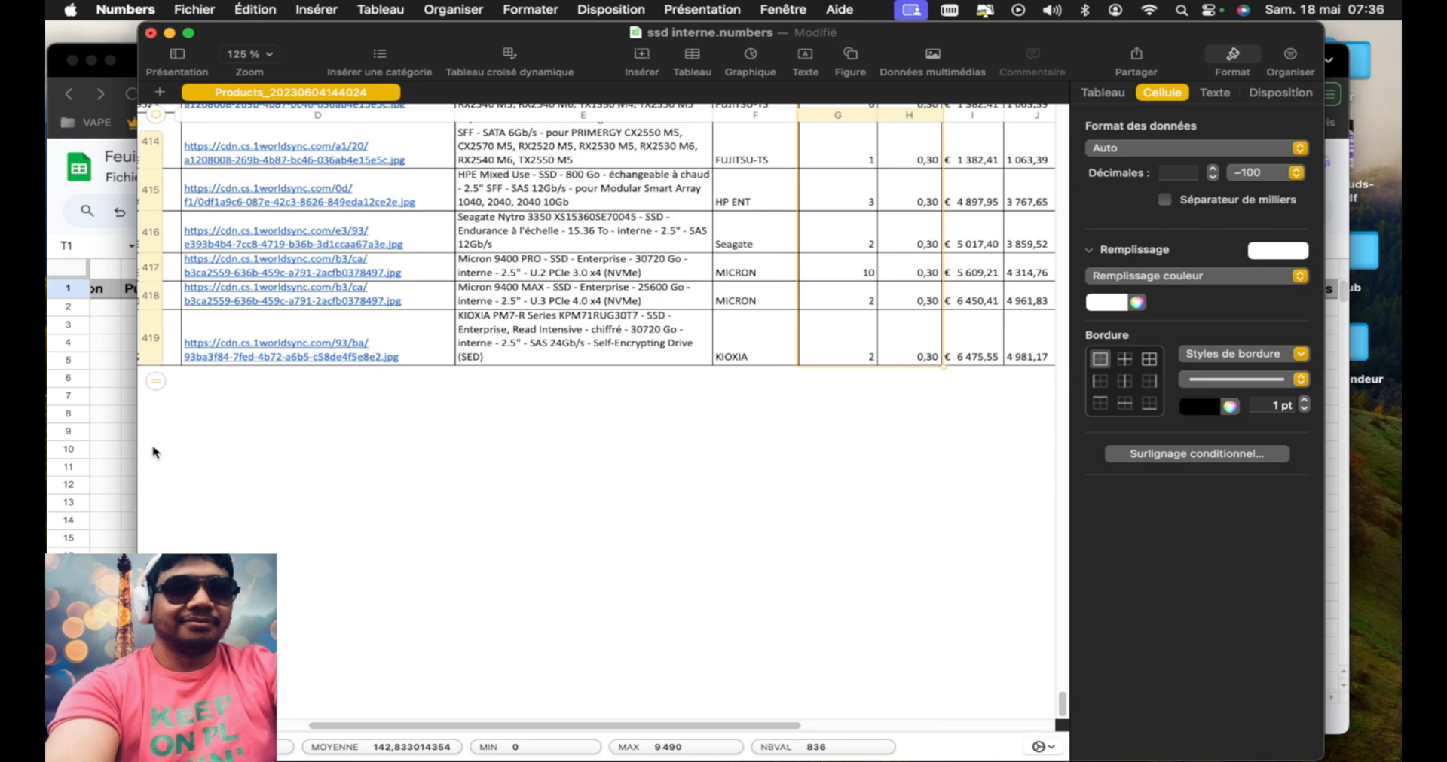
pyautogui.click(118, 442)
pyautogui.click(756, 311)
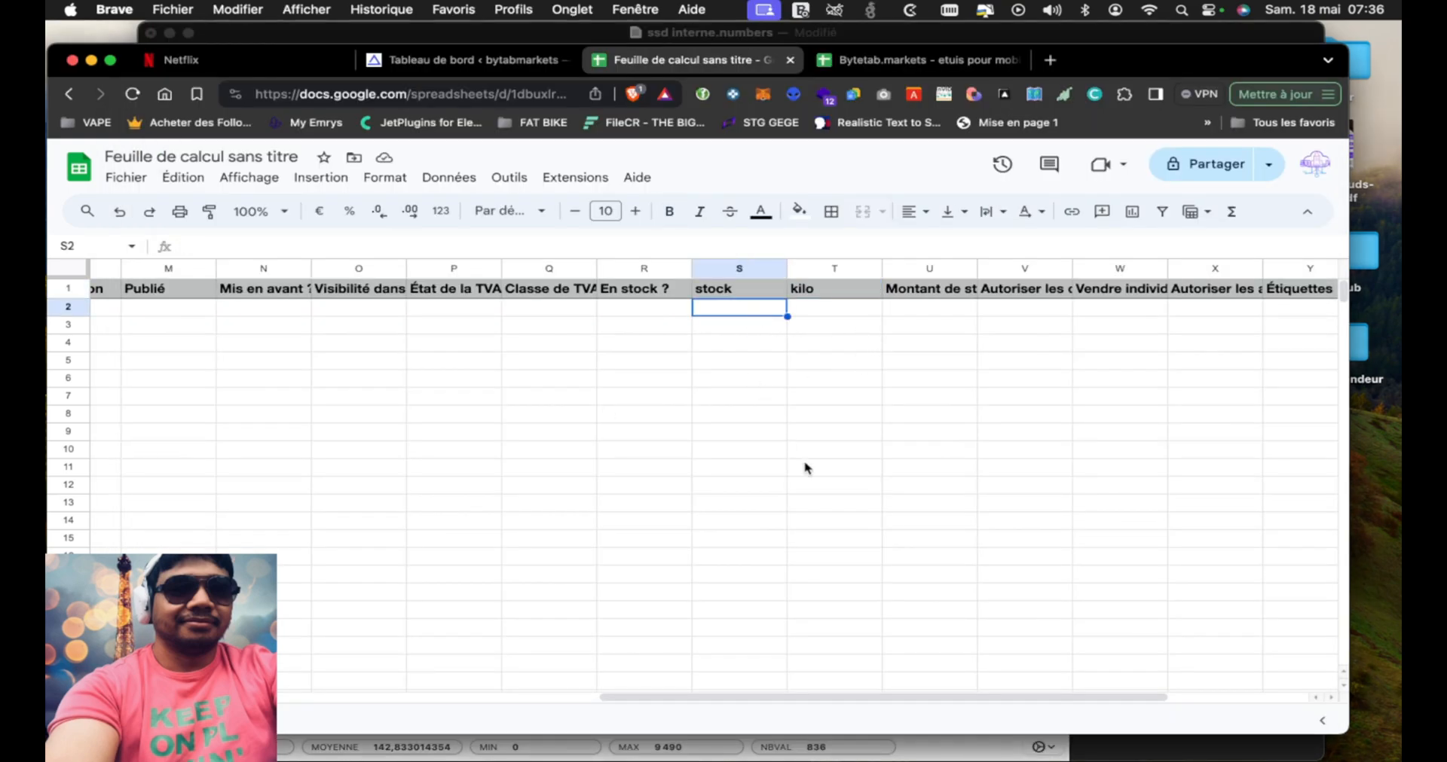
pyautogui.press('super+v')
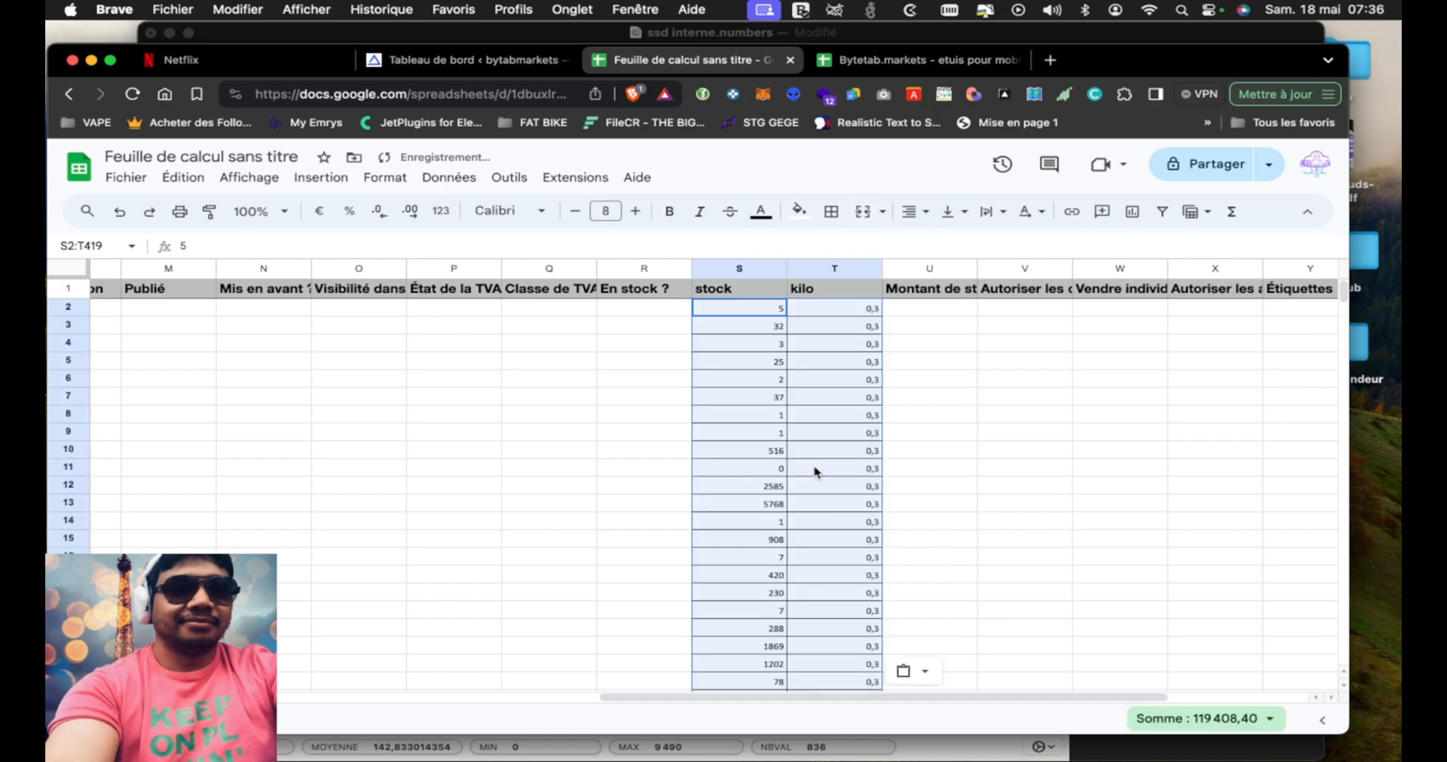
# In the Numbers list, select the Prix, Votre Prix and Taxes Gouv. data from row 2 to row 419 for the three price headers
pyautogui.hscroll(3, 1050, 454)
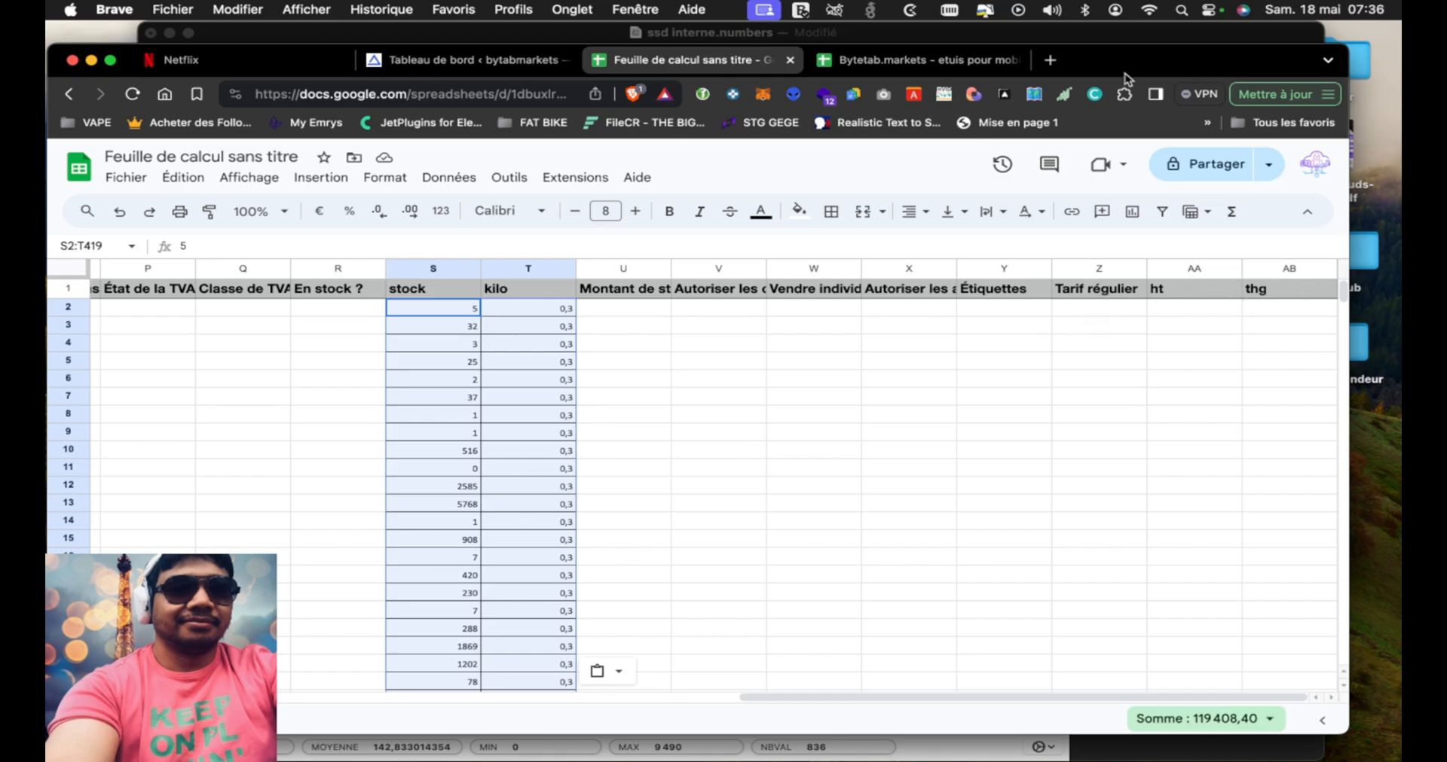
pyautogui.moveTo(1274, 292)
pyautogui.mouseDown()
pyautogui.moveTo(1204, 292)
pyautogui.moveTo(1274, 290)
pyautogui.mouseUp()
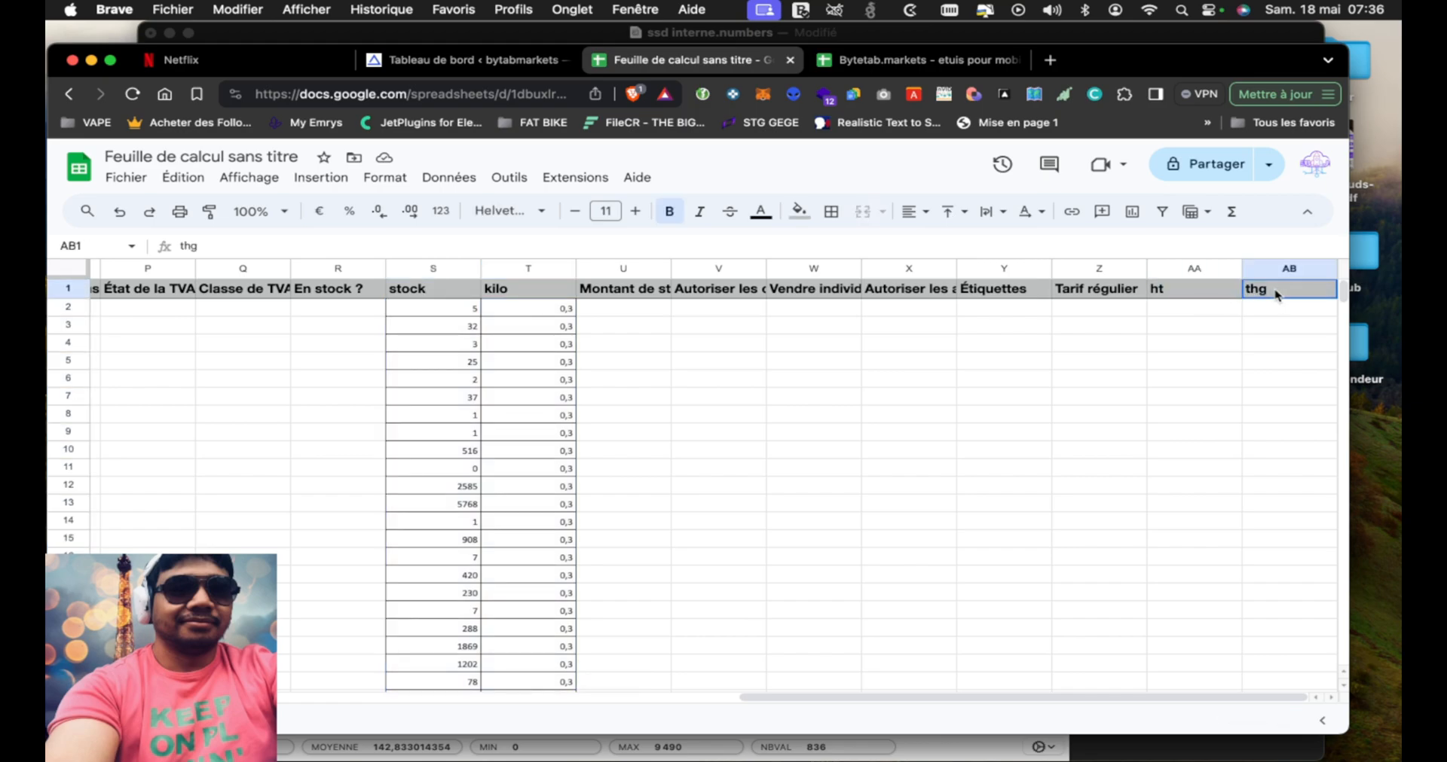
pyautogui.click(1109, 291)
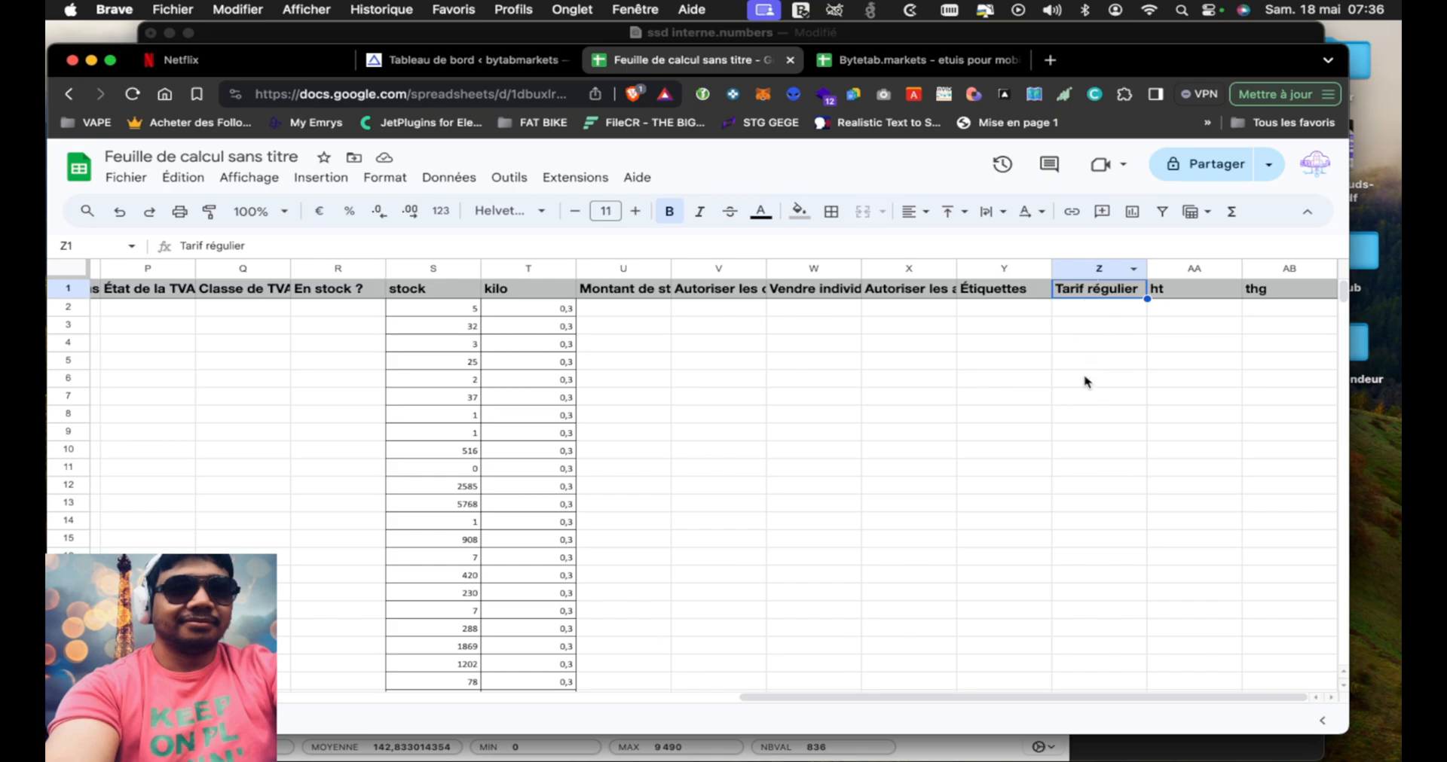
pyautogui.click(1100, 396)
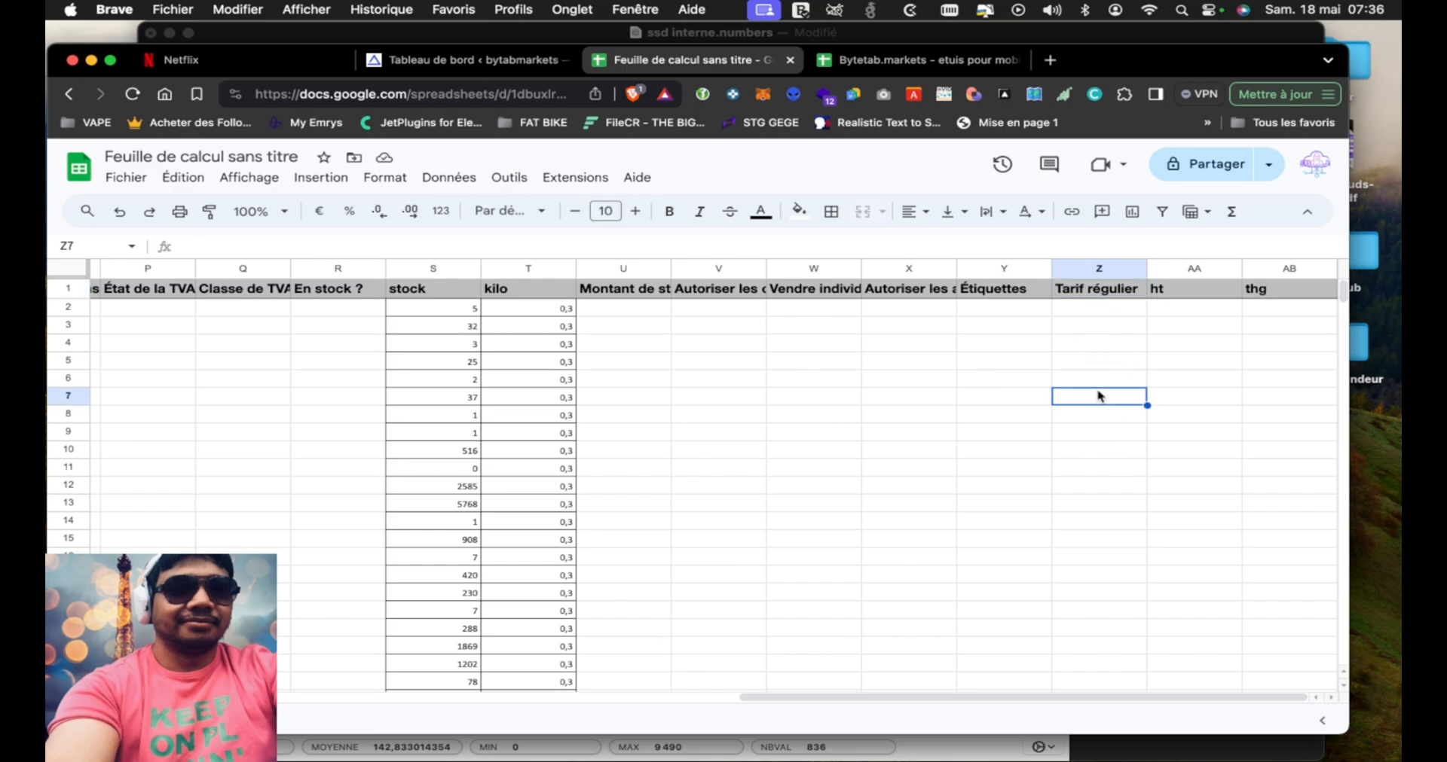
pyautogui.click(1102, 294)
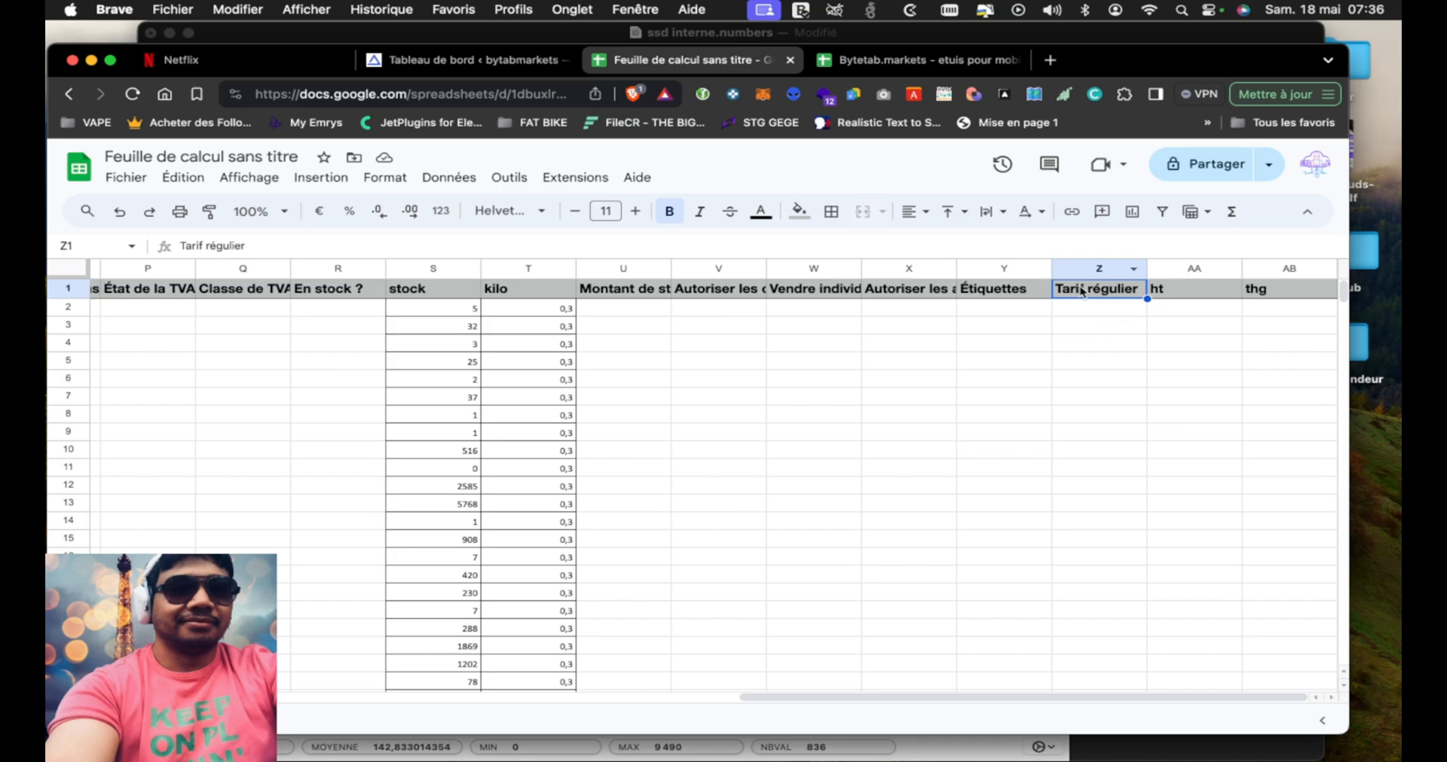
pyautogui.moveTo(1099, 65); pyautogui.dragTo(1096, 98)
pyautogui.moveTo(1042, 29); pyautogui.dragTo(1057, 28)
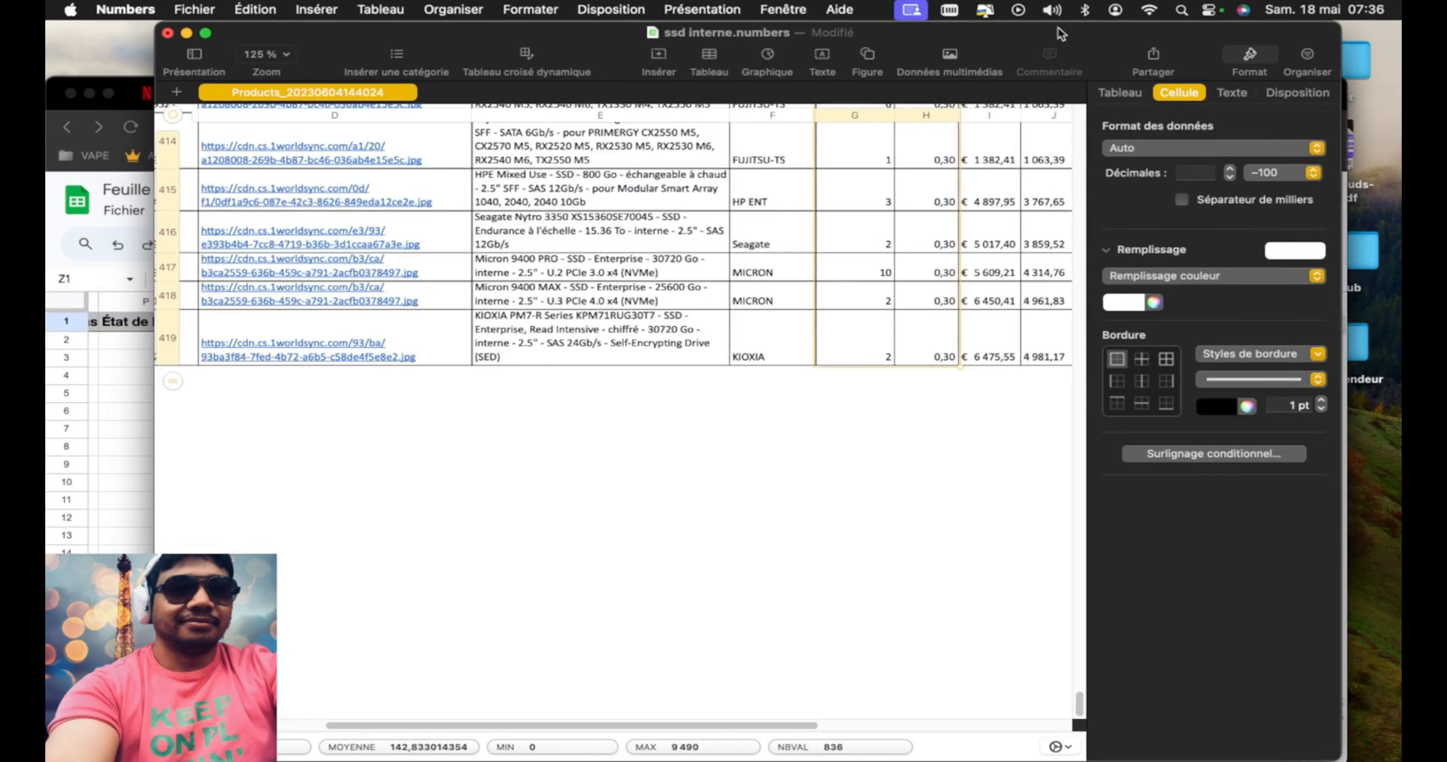
pyautogui.hscroll(5, 944, 408)
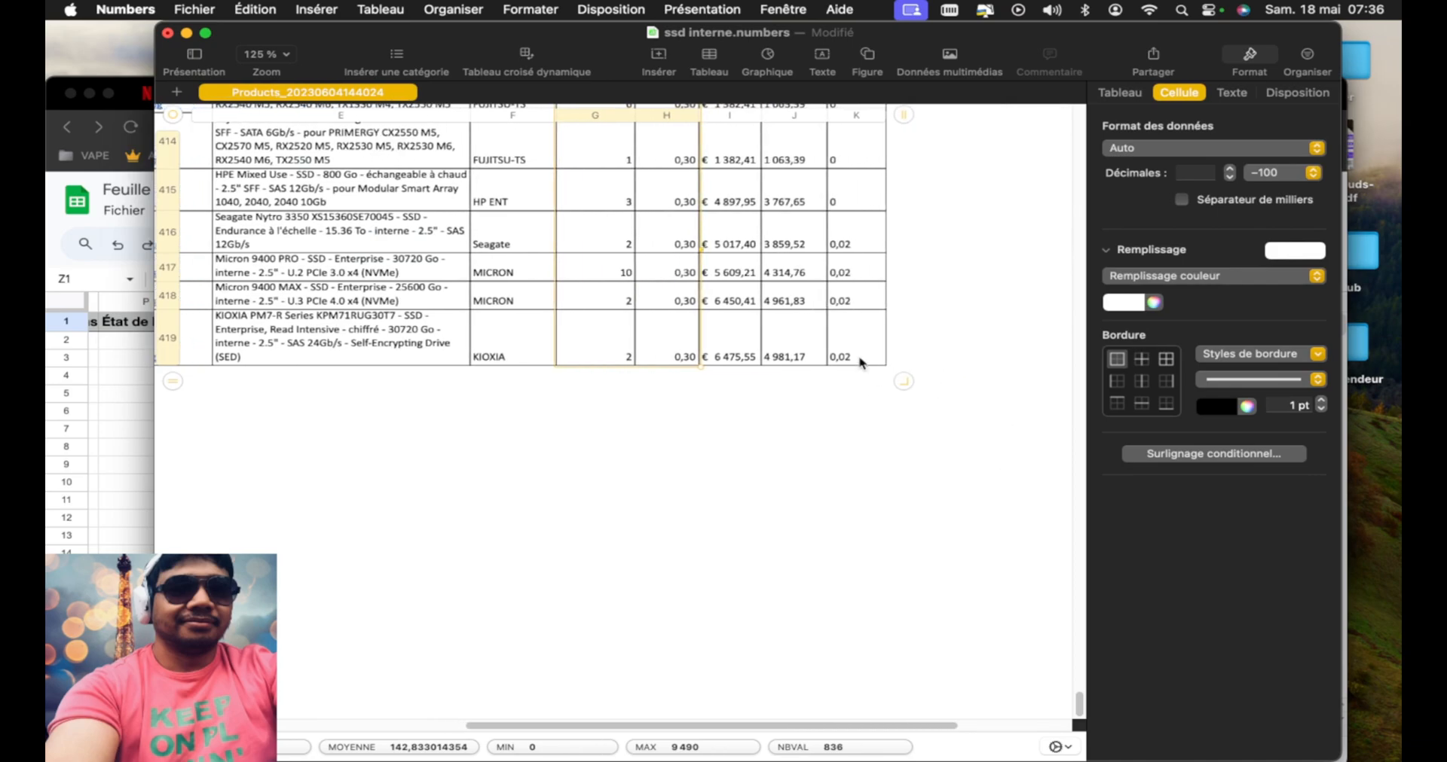
pyautogui.moveTo(859, 359); pyautogui.dragTo(740, 188)
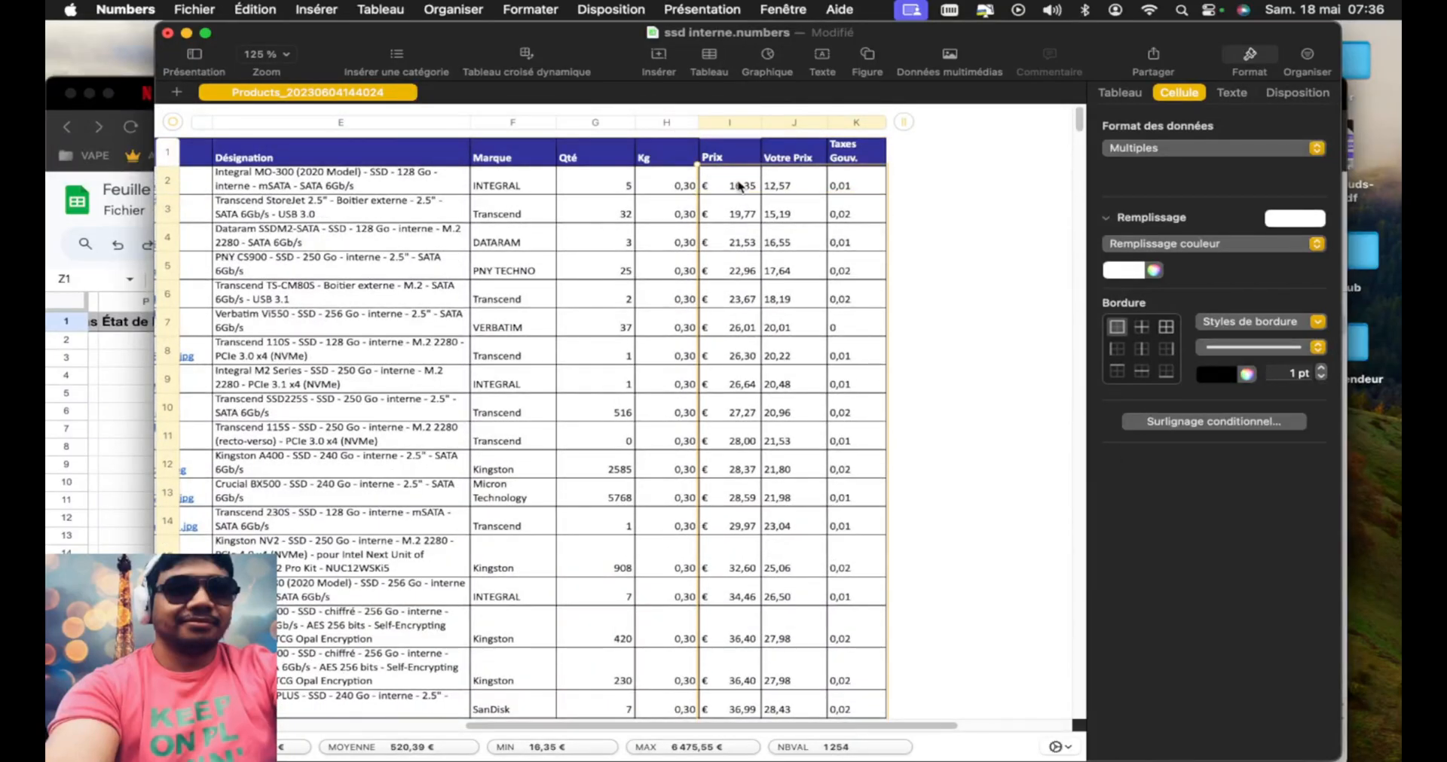
# Paste the price and tax data into the Google Sheets columns Tarif régulier, ht and thg, starting at cell Z2
pyautogui.click(146, 409)
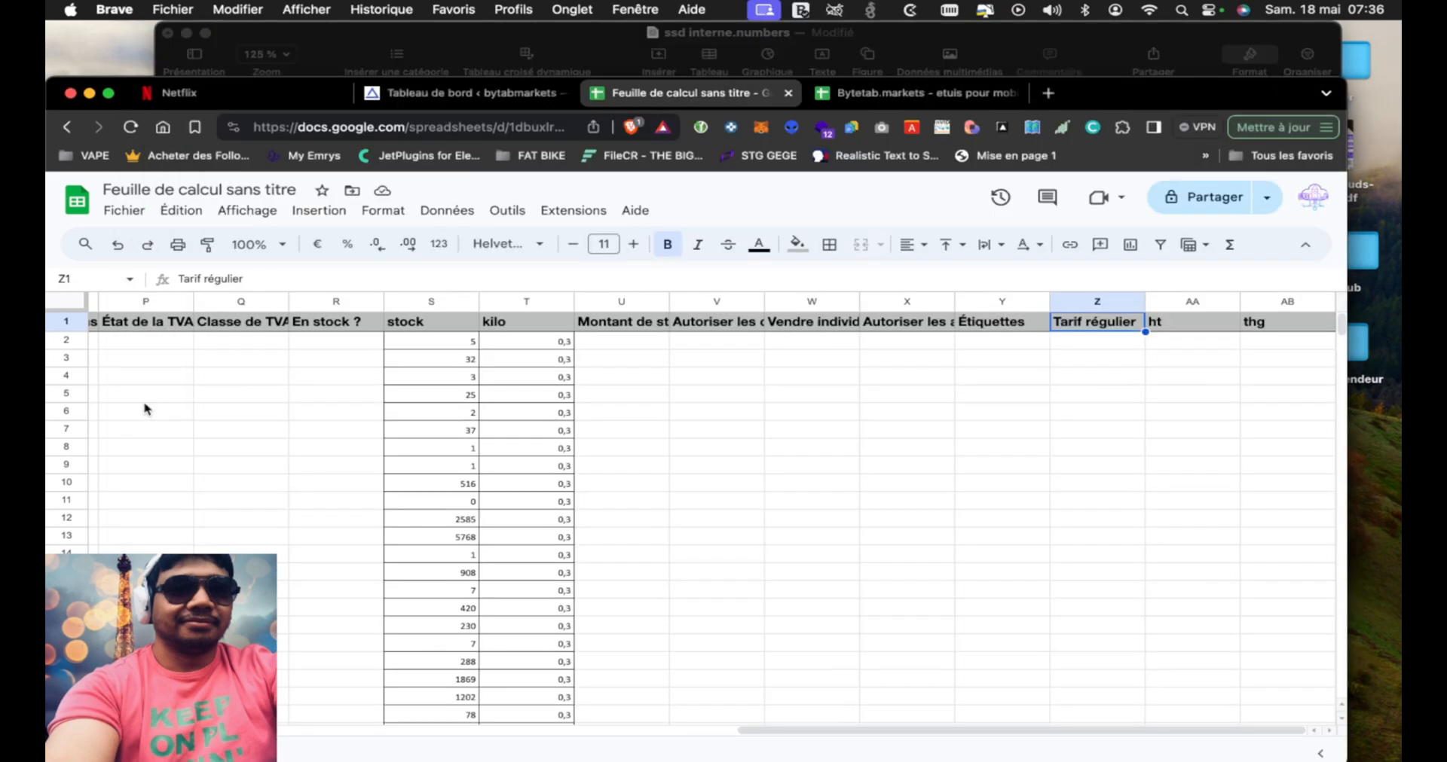
pyautogui.click(1114, 375)
pyautogui.click(1109, 346)
pyautogui.press('super+v')
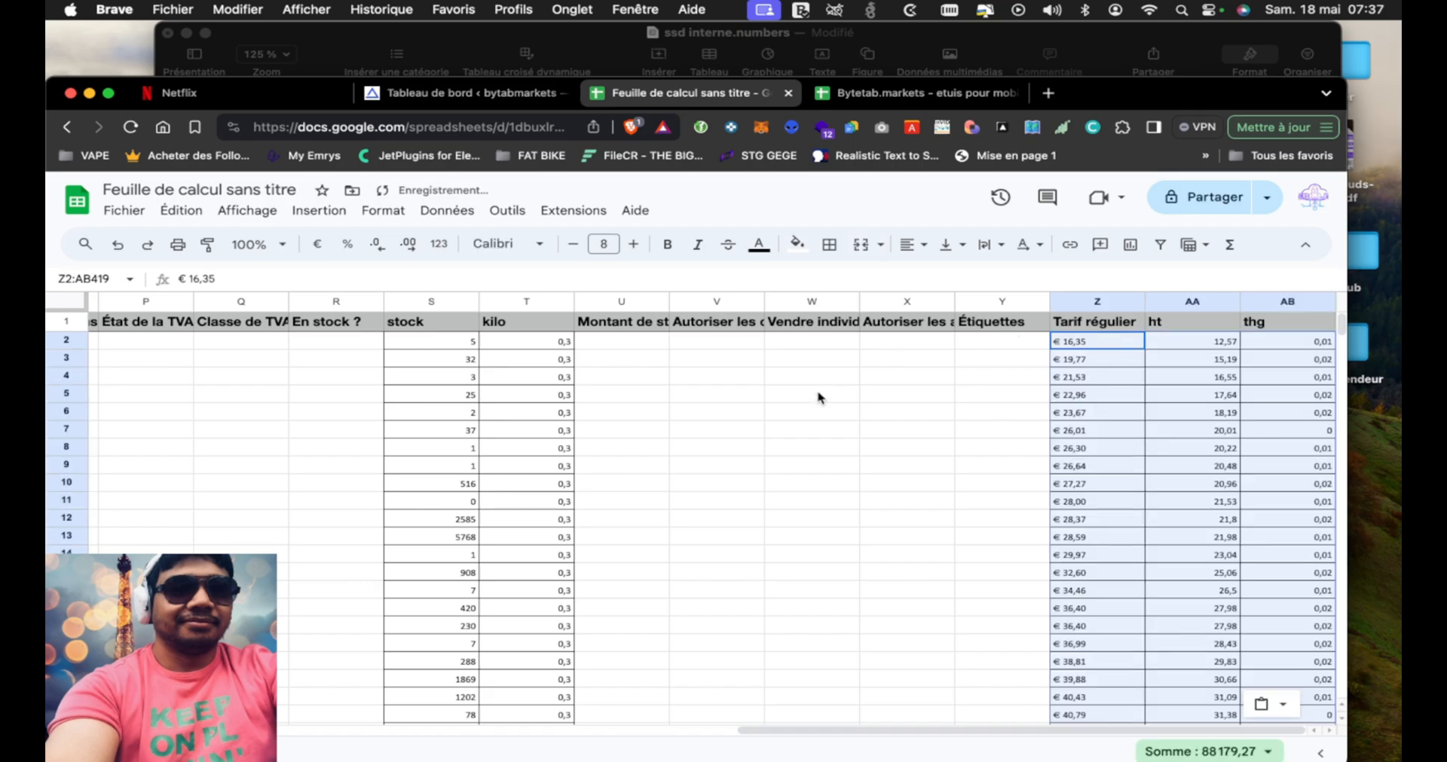
# Widen the Catégories column in the Google Sheets product list to nearly three times its width
pyautogui.hscroll(-15, 653, 475)
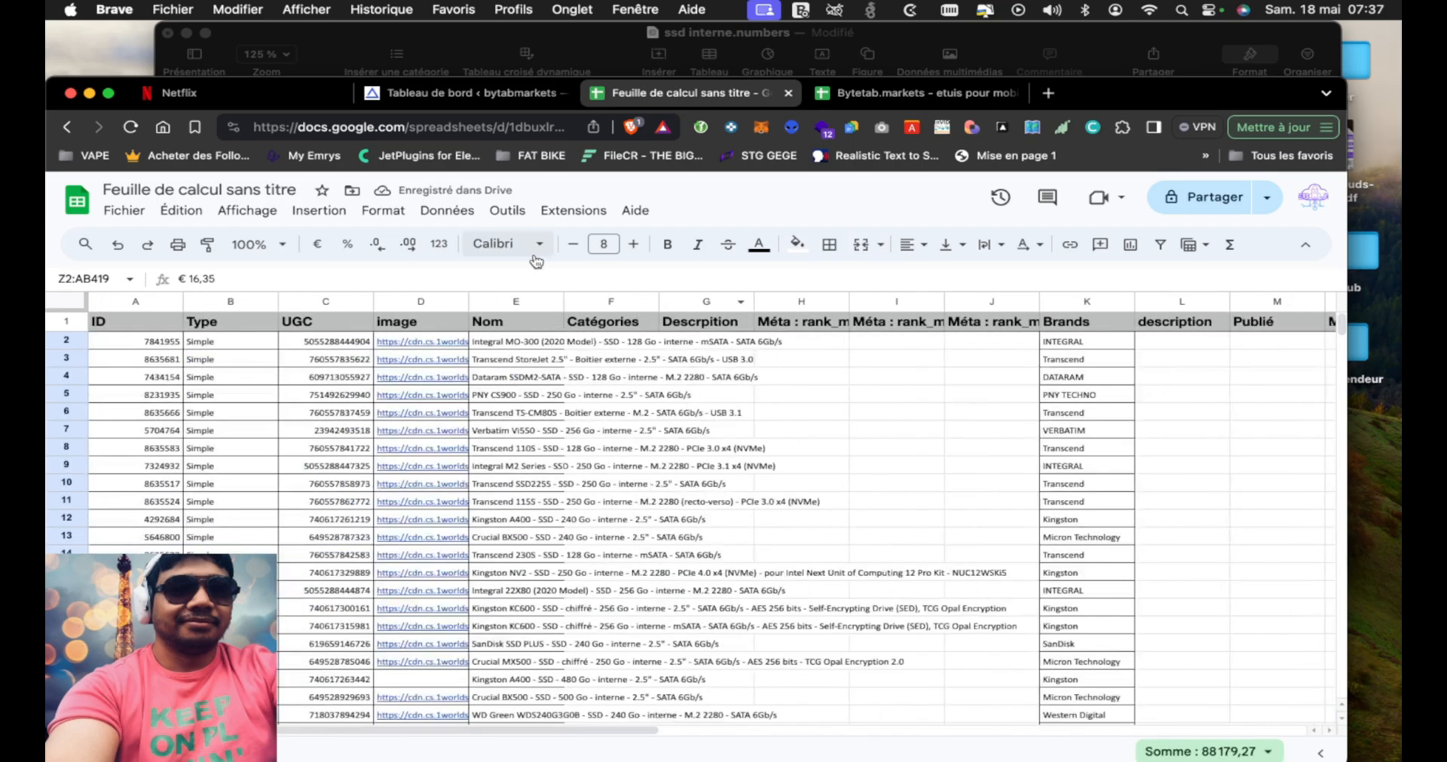
pyautogui.click(633, 343)
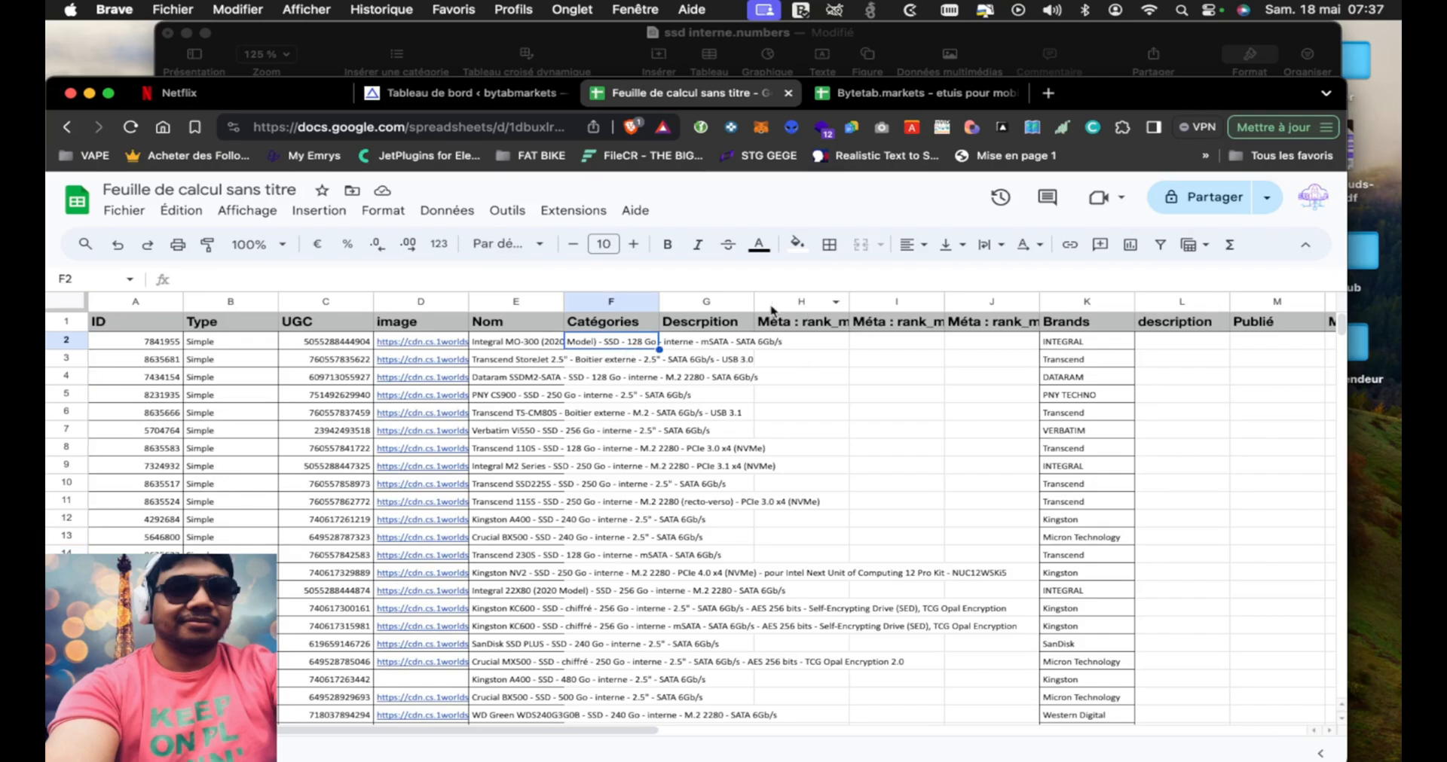
pyautogui.moveTo(662, 301); pyautogui.dragTo(821, 302)
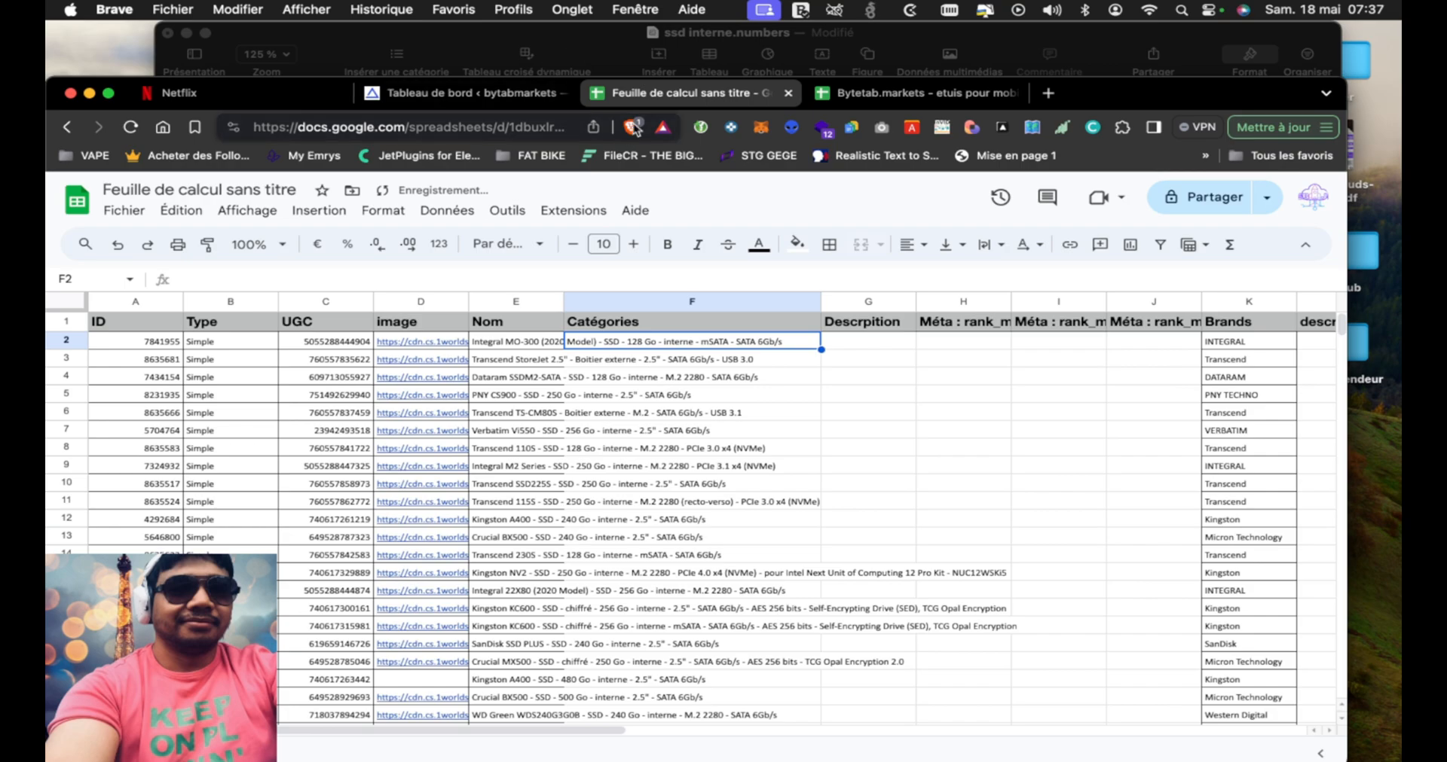
# Switch to the store's WordPress dashboard and open the product categories page
pyautogui.click(499, 97)
pyautogui.moveTo(1119, 94); pyautogui.dragTo(1145, 37)
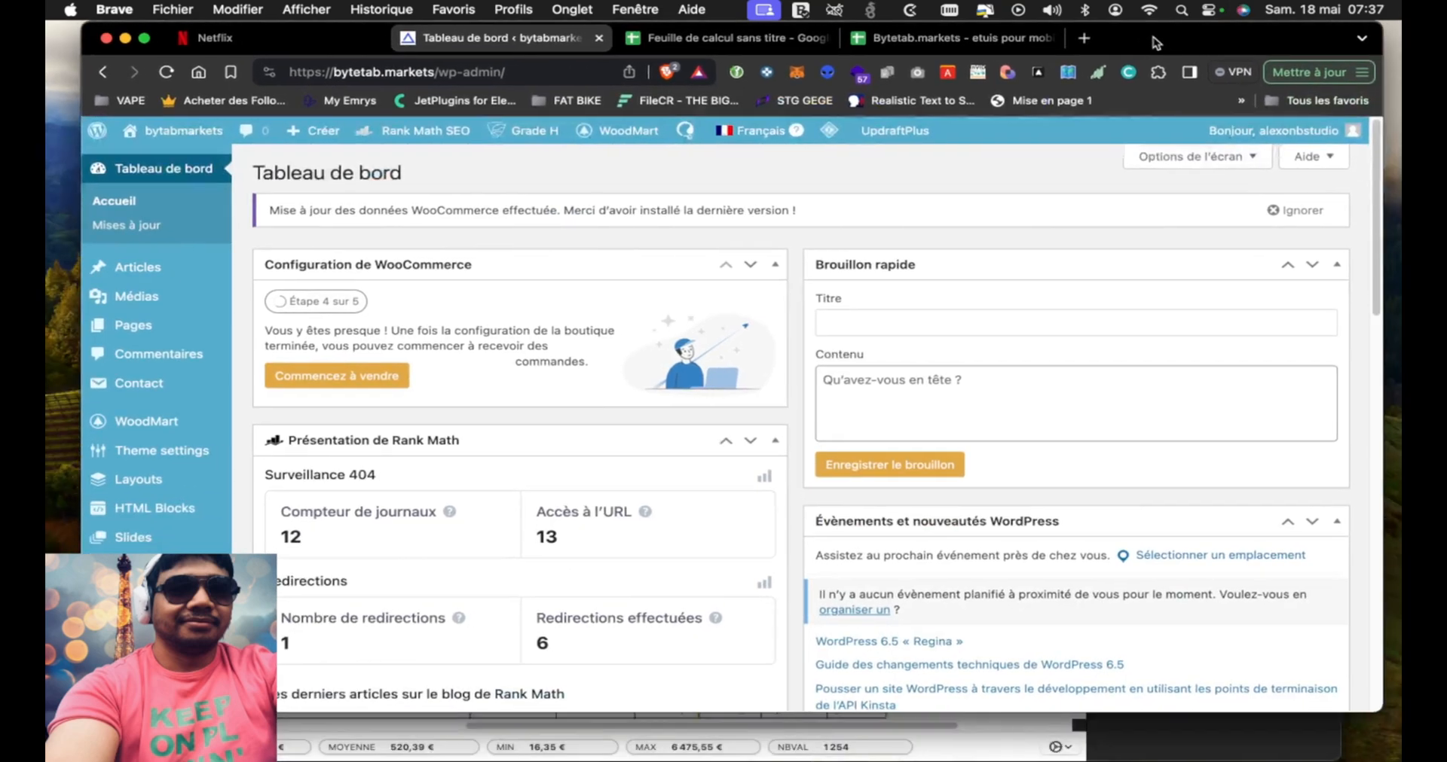
pyautogui.scroll(-3, 764, 441)
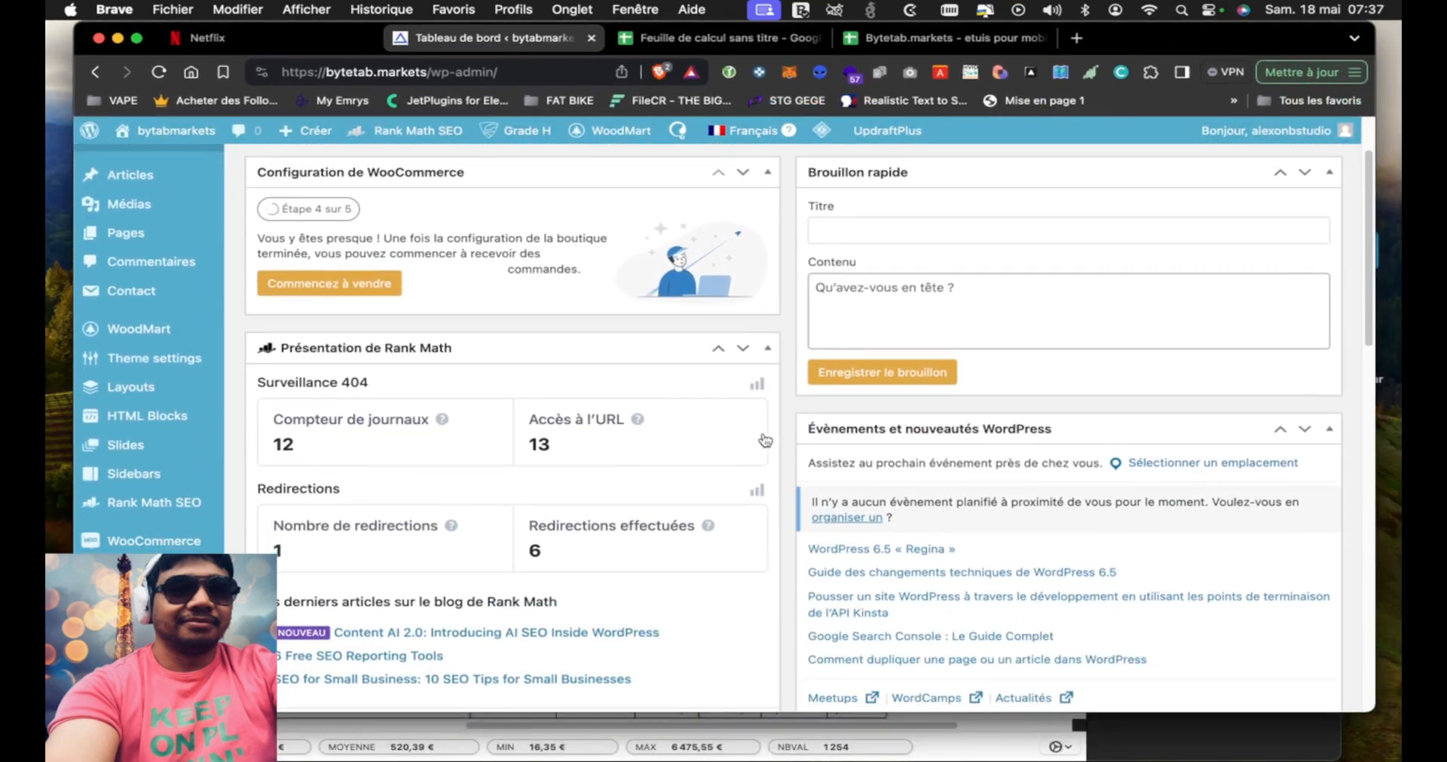
pyautogui.scroll(-6, 765, 441)
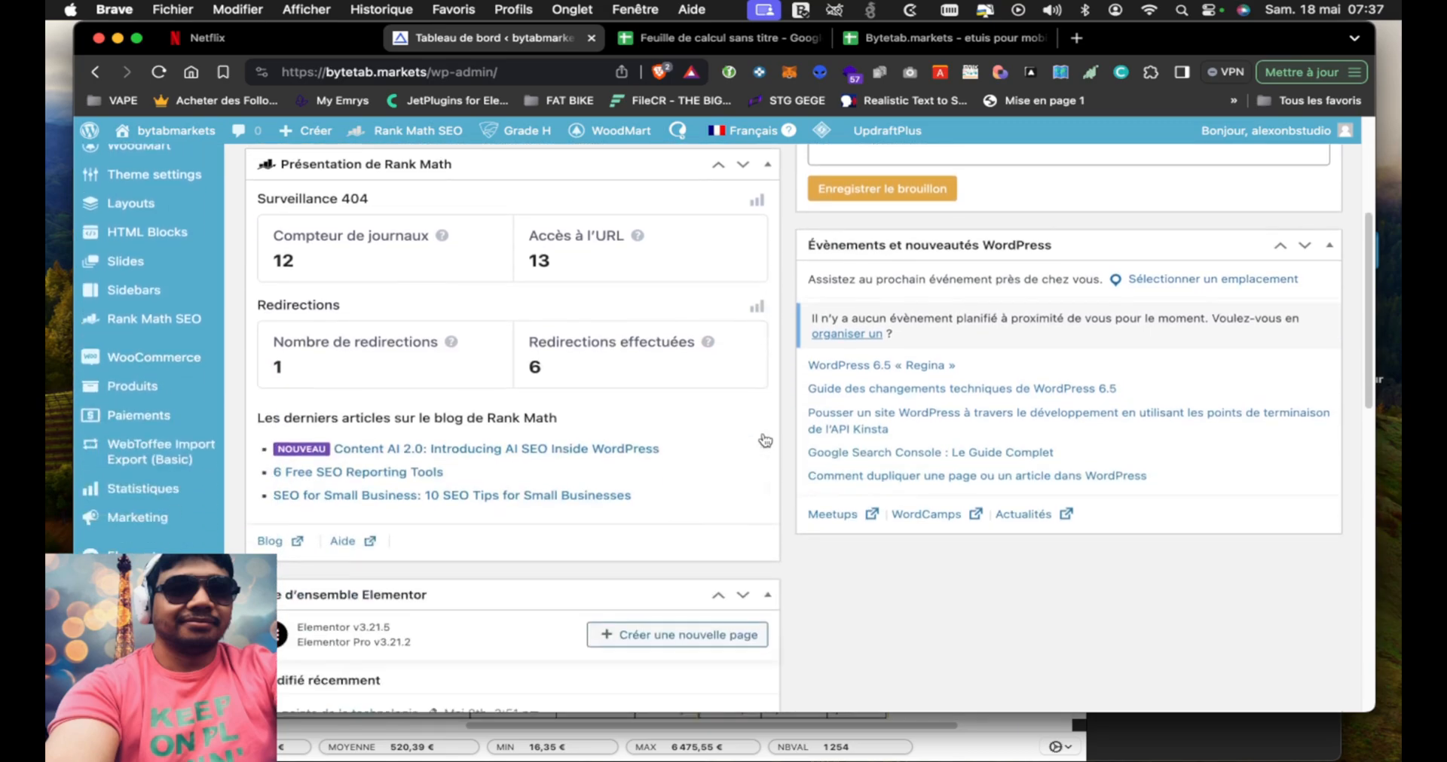
pyautogui.moveTo(154, 388)
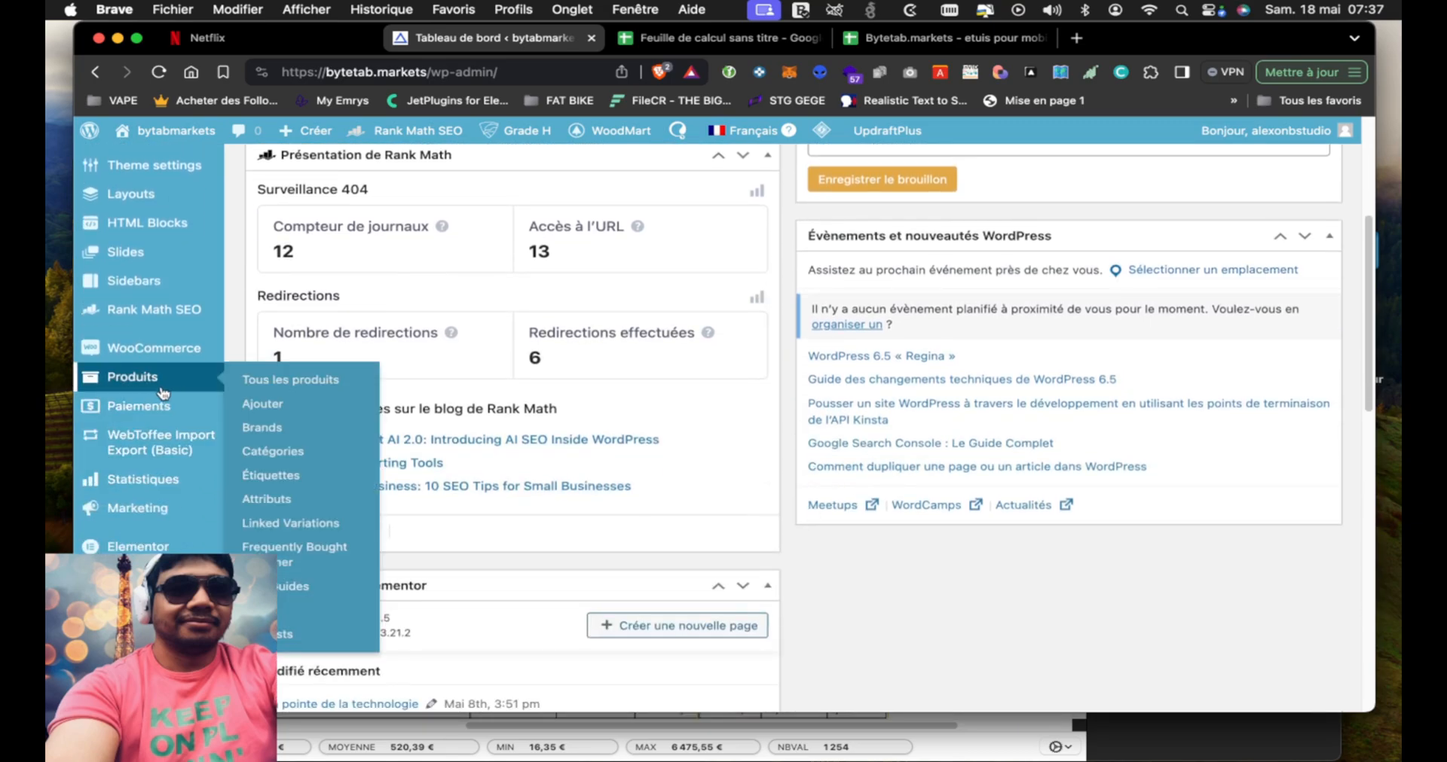
pyautogui.click(271, 453)
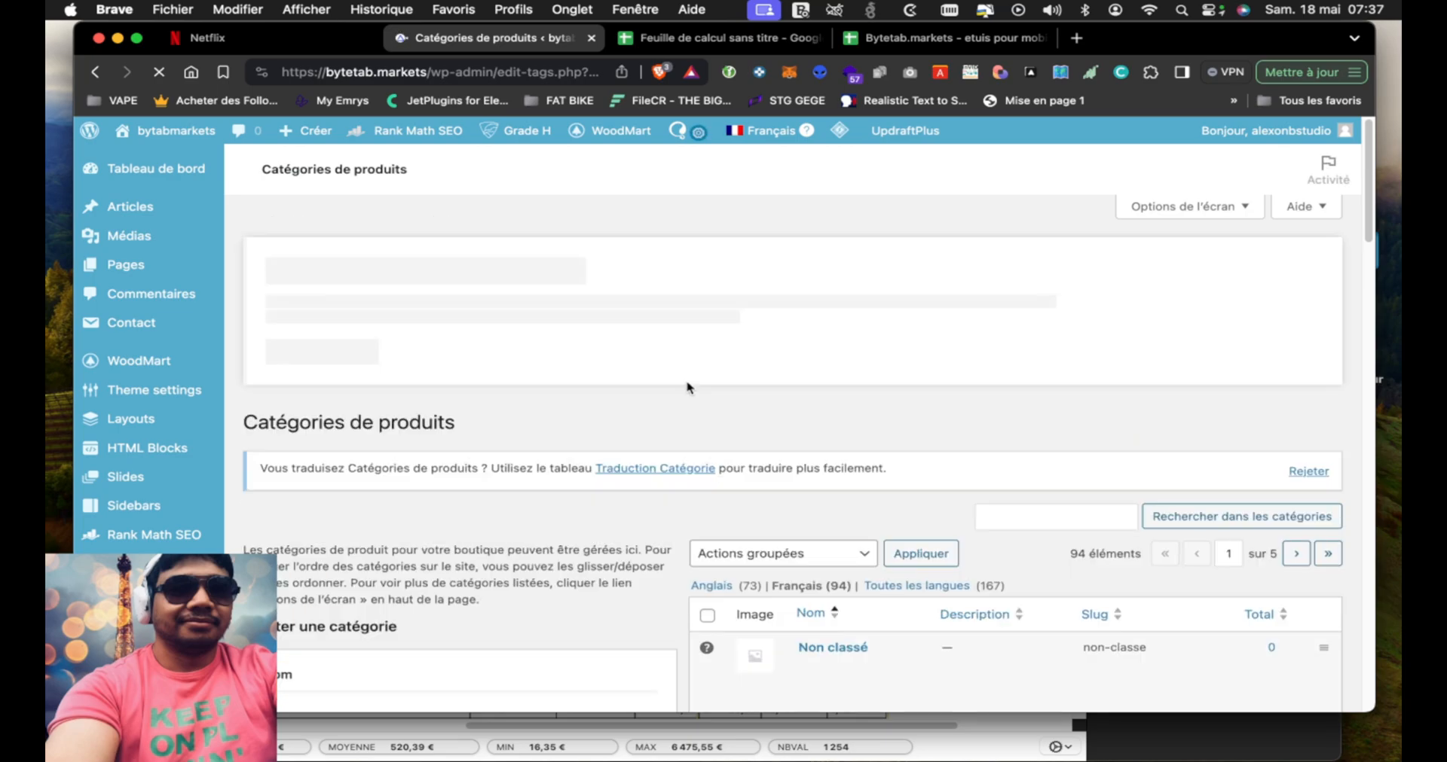
# Examine the product category list down to the Stockage subcategories to find where SSD sits in the hierarchy
pyautogui.scroll(-5, 685, 512)
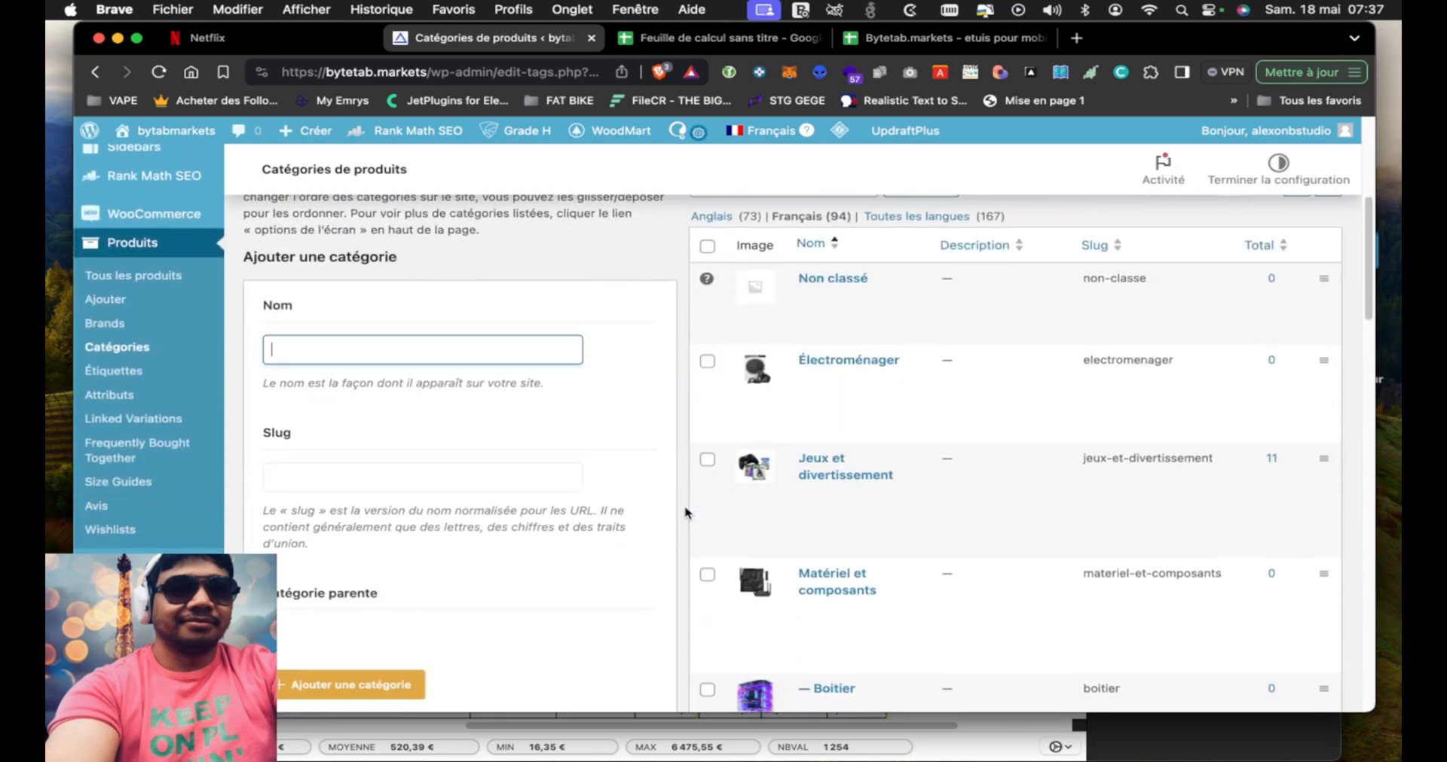
pyautogui.scroll(-4, 685, 512)
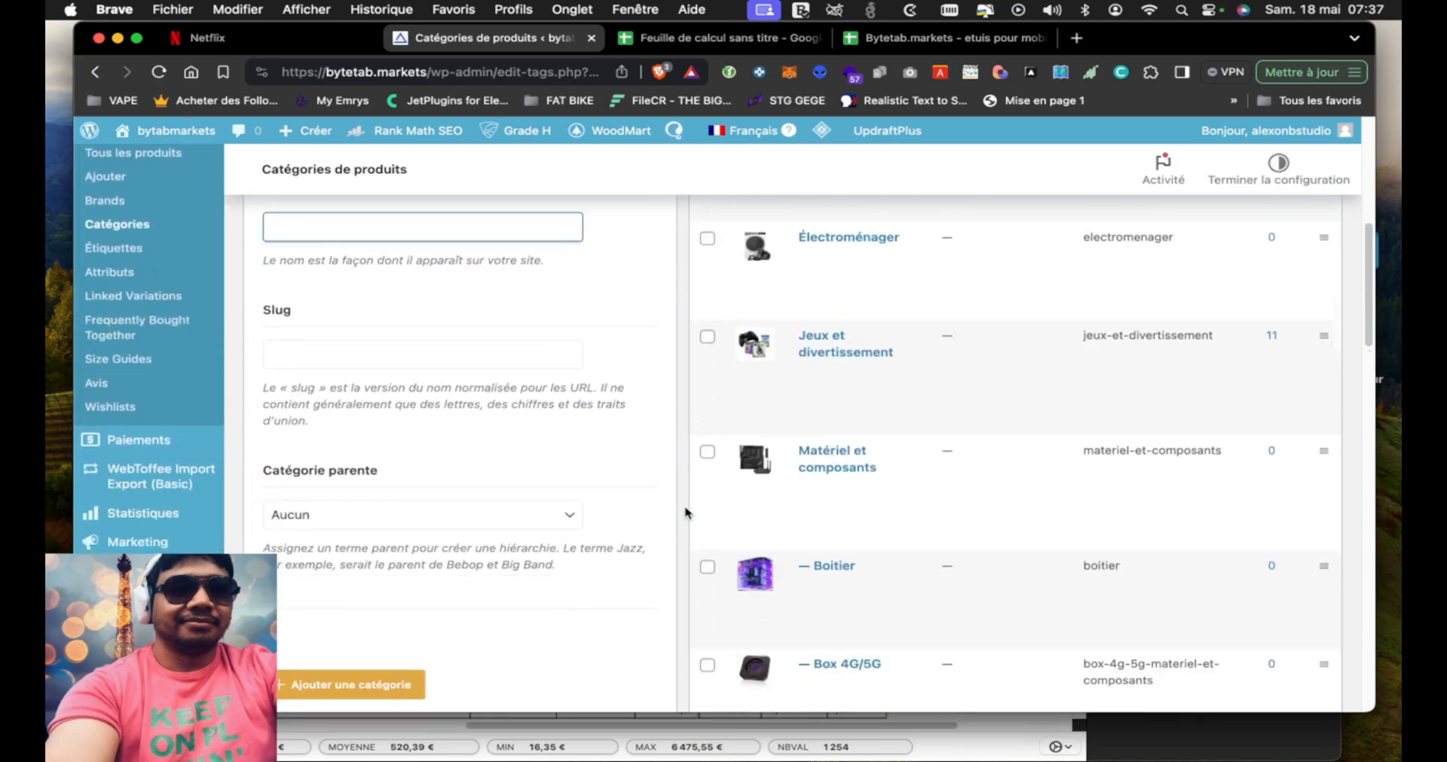
pyautogui.scroll(3, 685, 512)
pyautogui.scroll(-6, 685, 512)
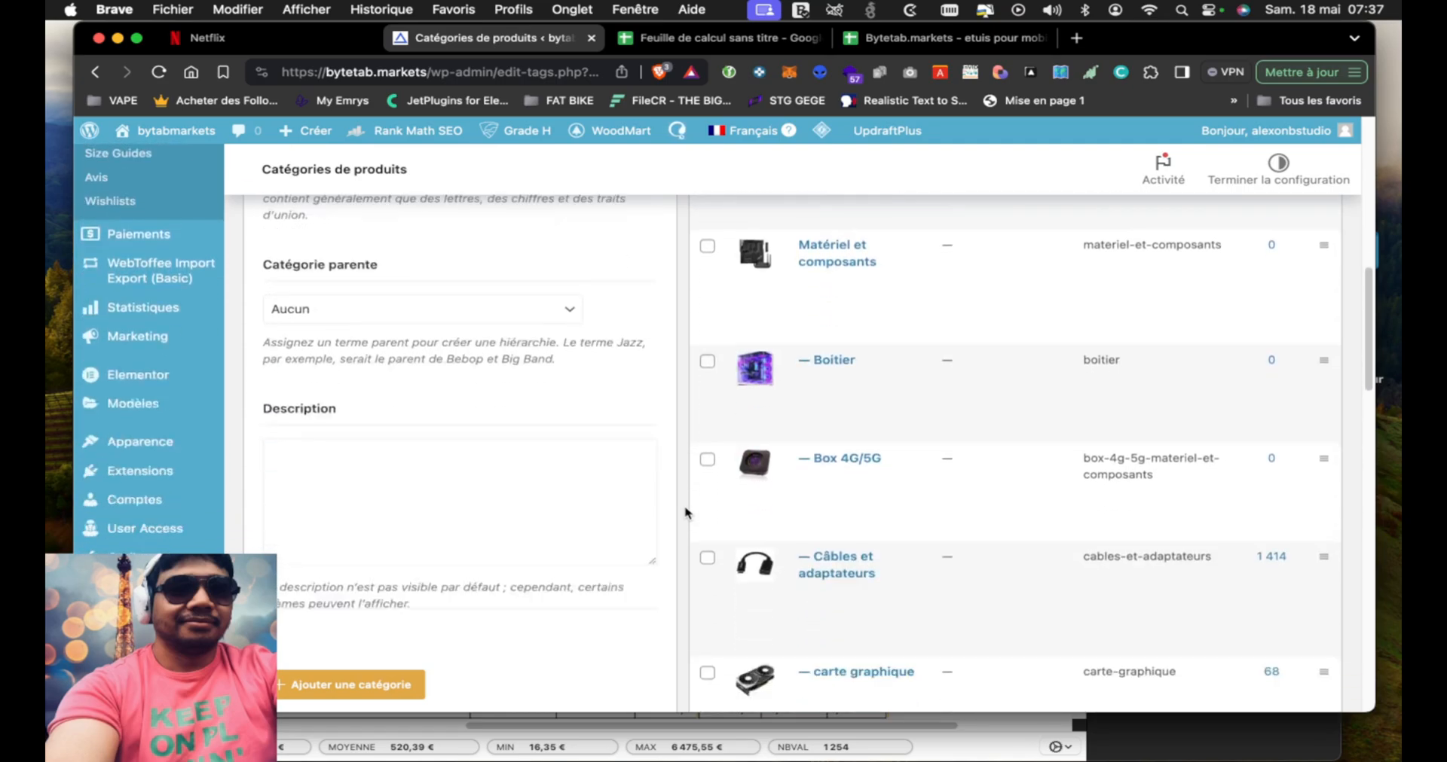
pyautogui.scroll(-2, 685, 513)
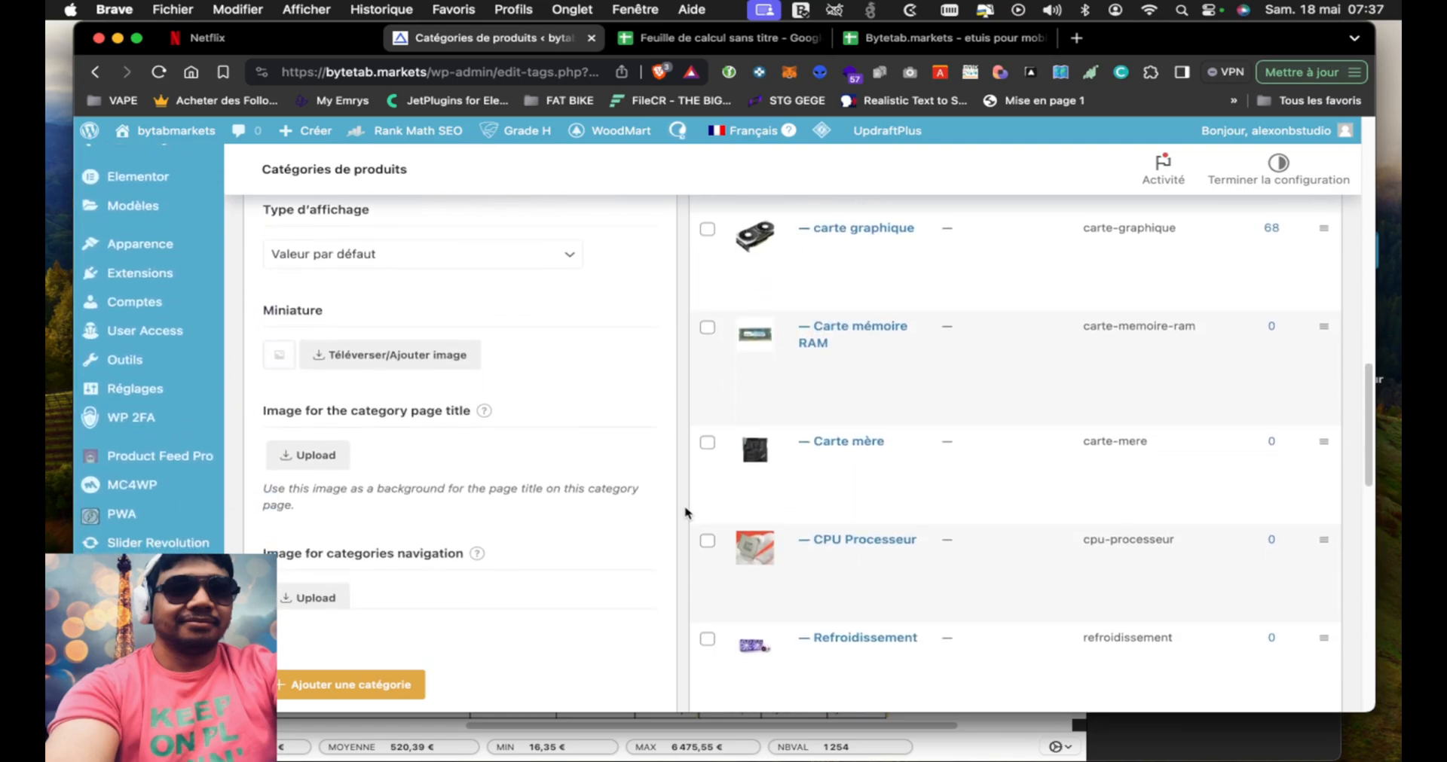
pyautogui.scroll(-3, 685, 512)
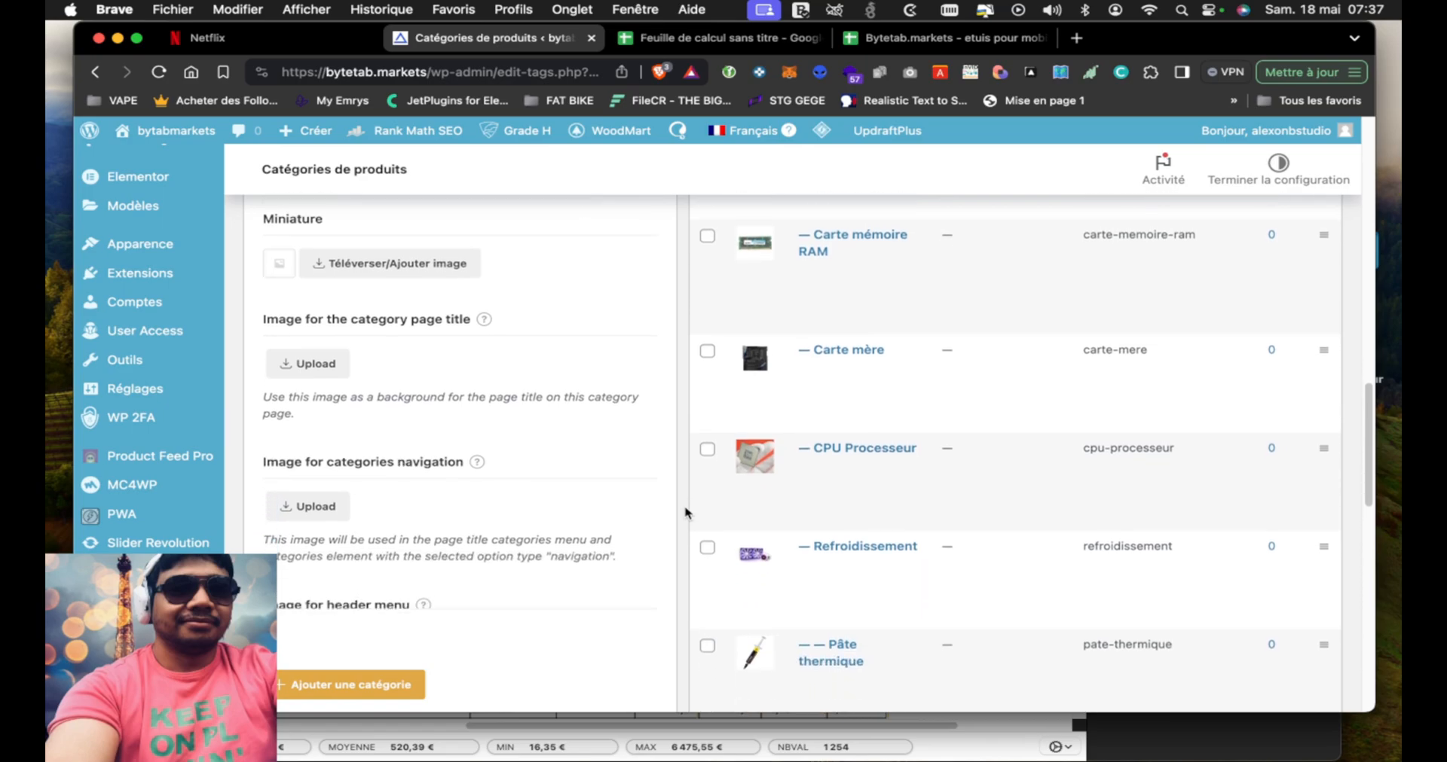
pyautogui.scroll(-5, 685, 513)
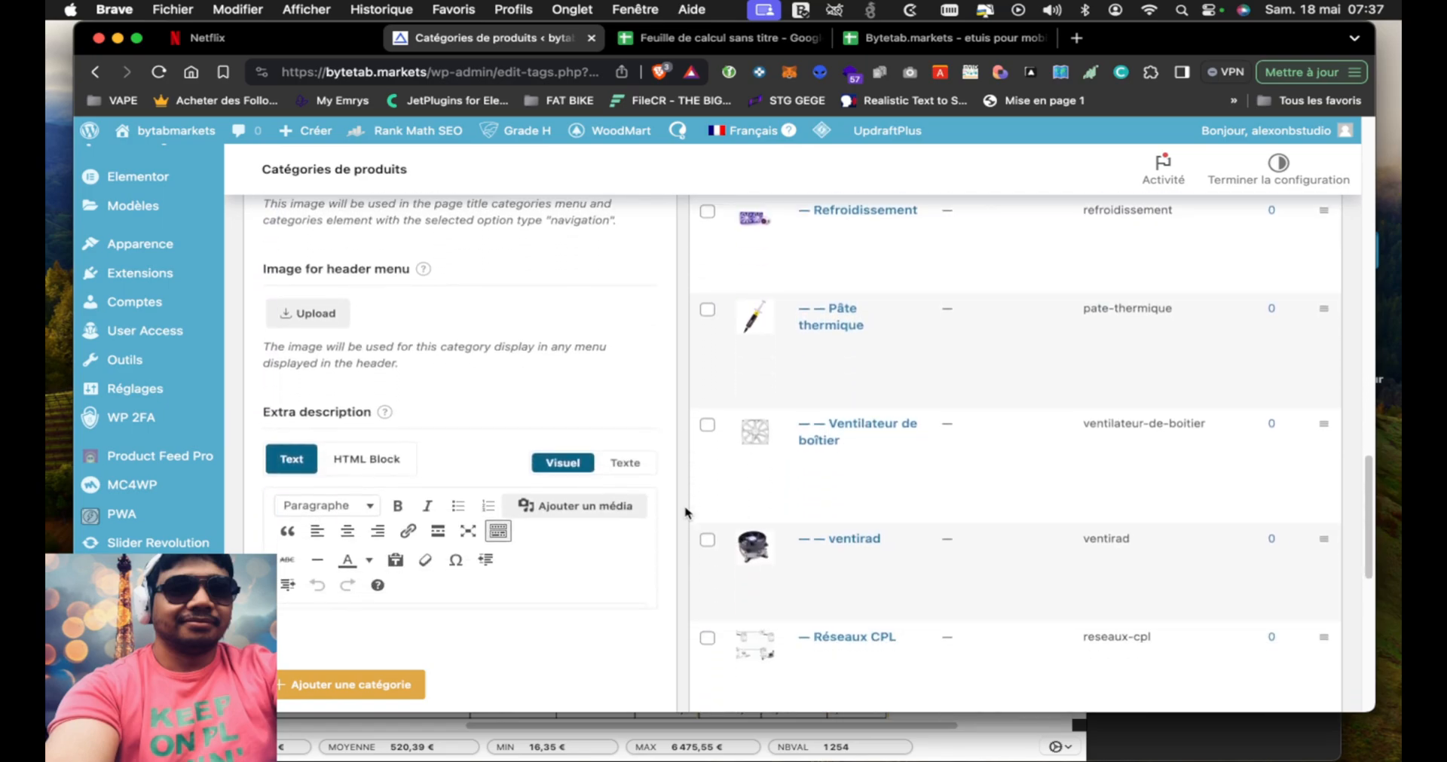
pyautogui.scroll(-1, 685, 514)
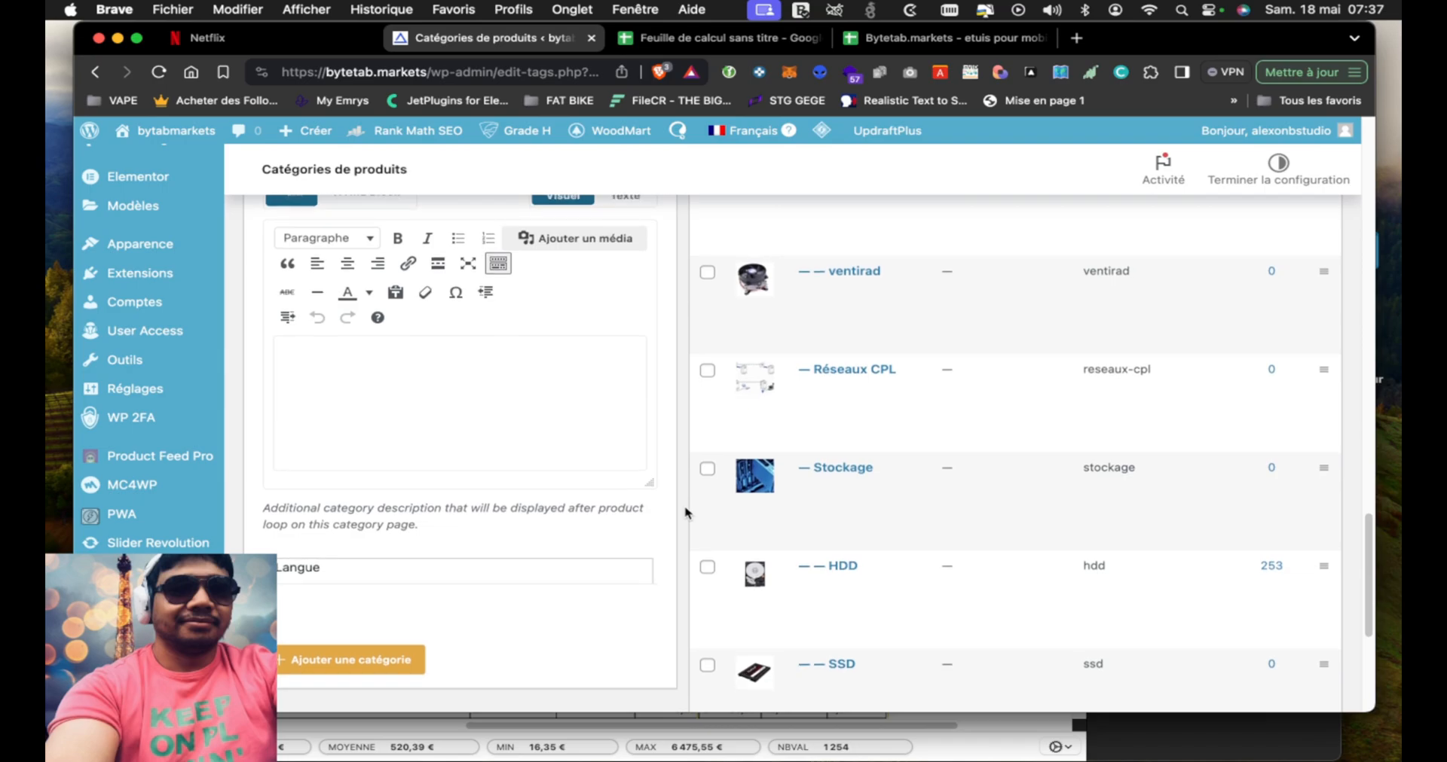
pyautogui.scroll(2, 684, 513)
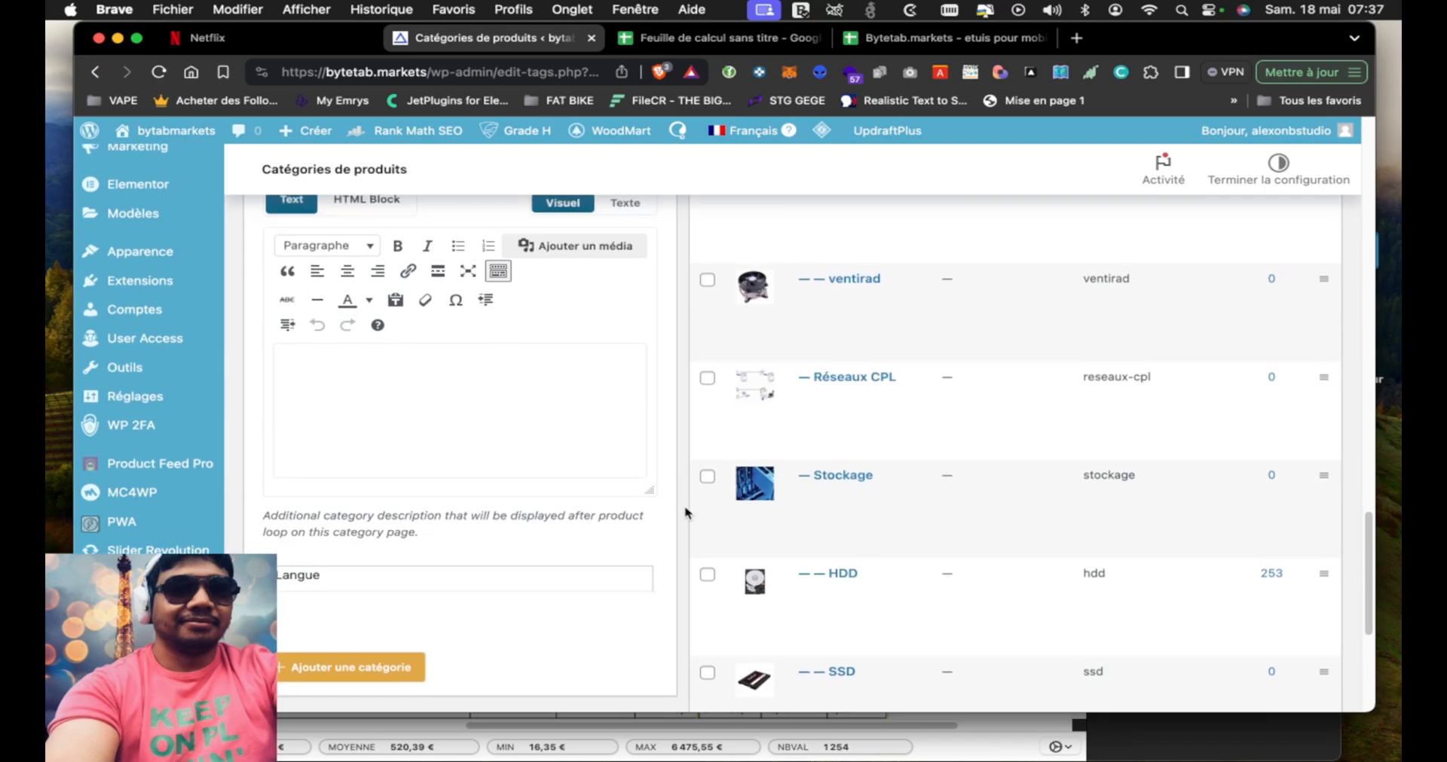
pyautogui.scroll(-2, 685, 513)
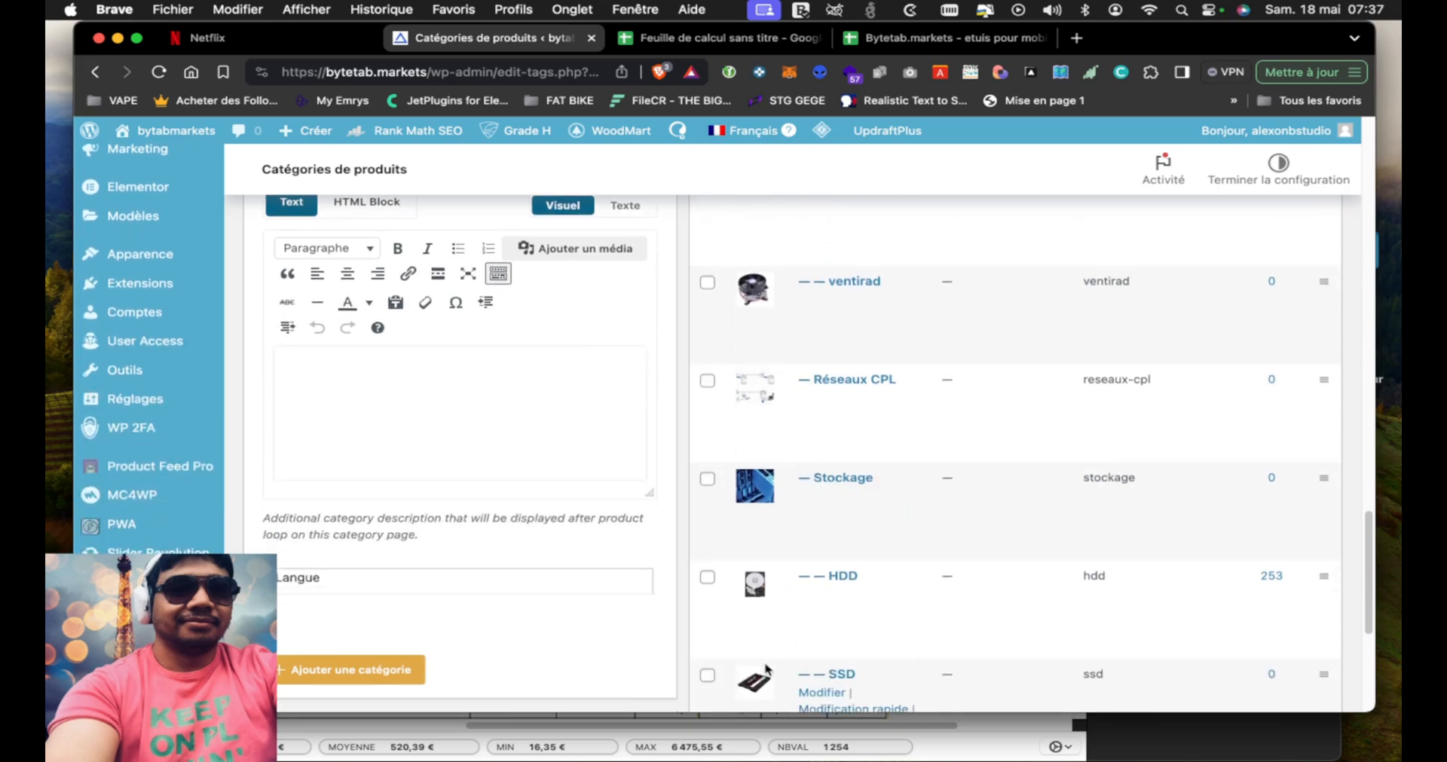
pyautogui.scroll(1, 682, 497)
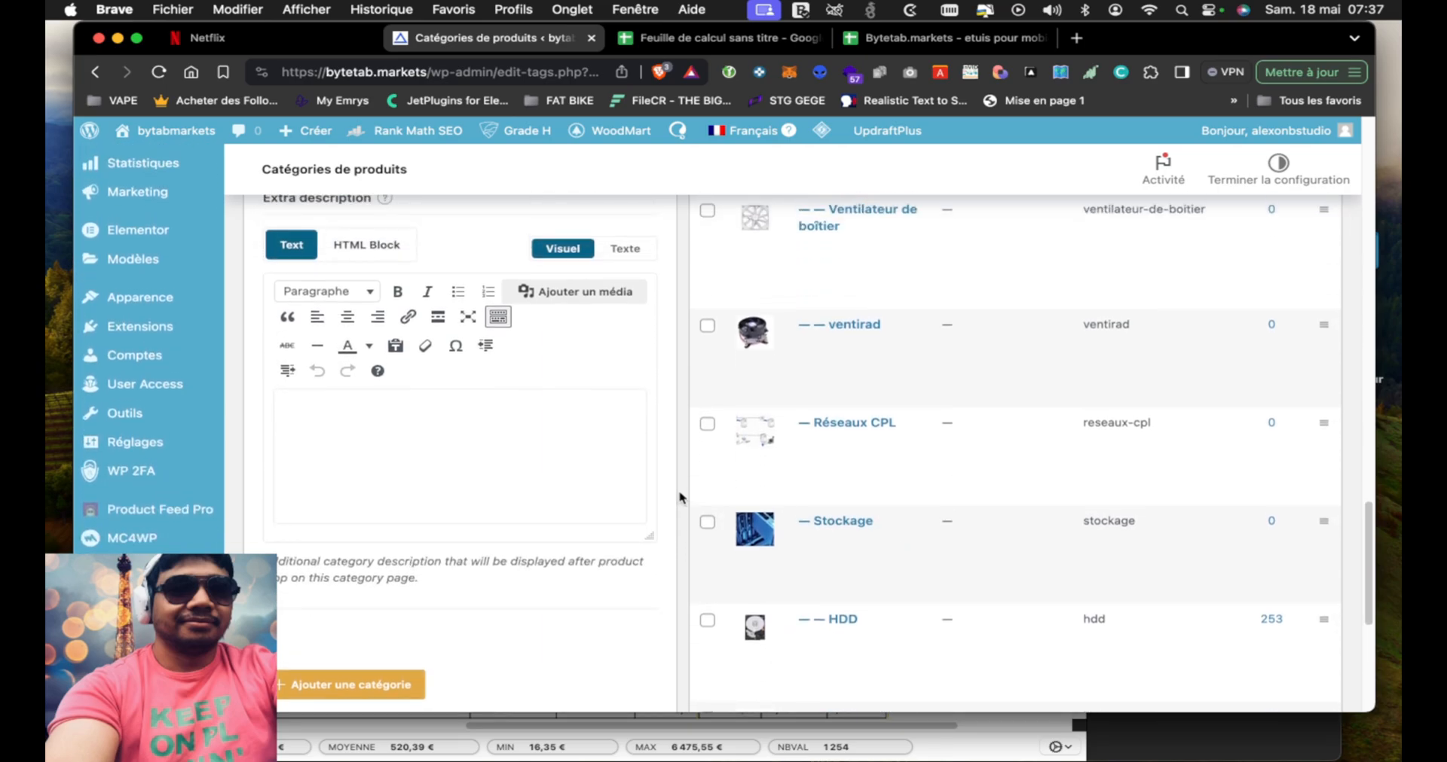
# Return to the untitled product spreadsheet and rename it Bytetab.markets - SSD
pyautogui.click(922, 41)
pyautogui.click(733, 41)
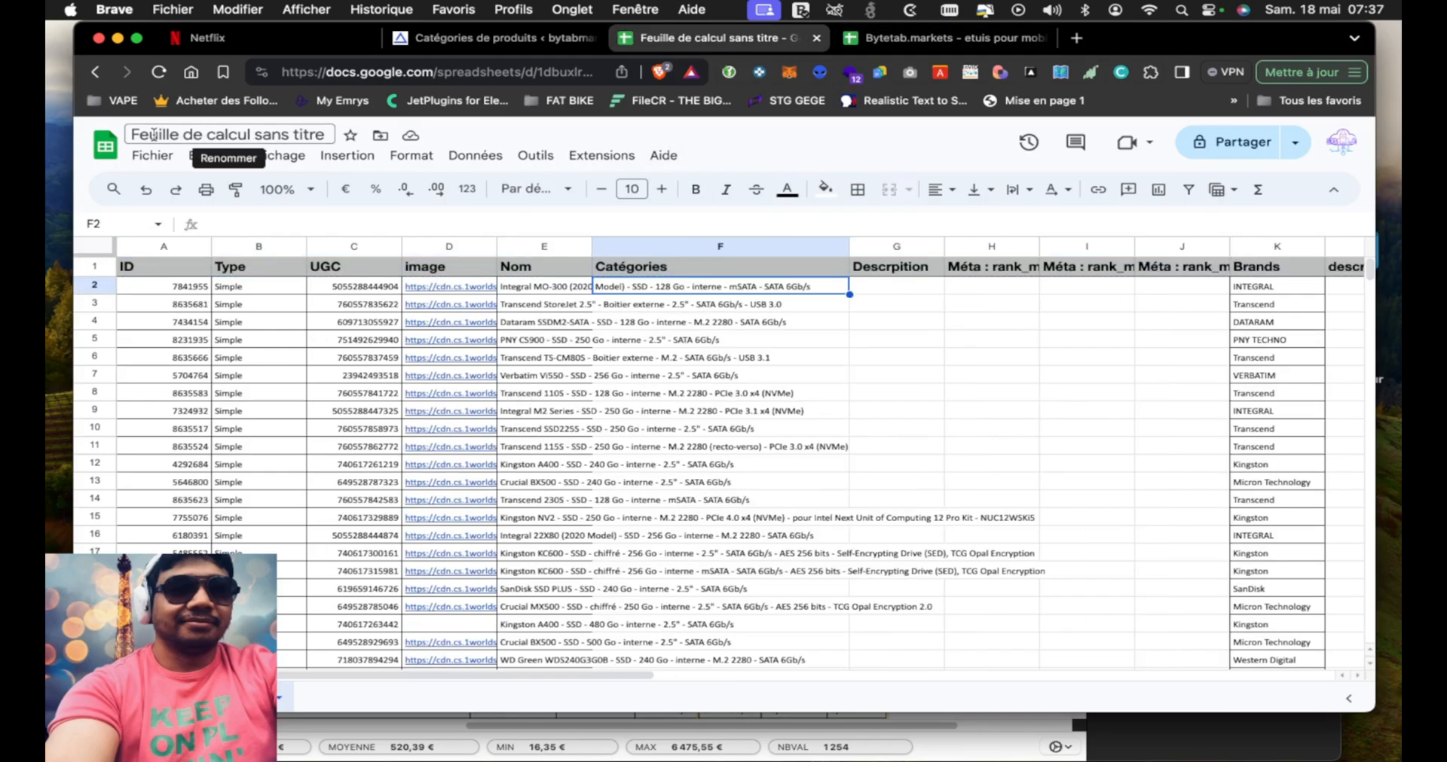
pyautogui.click(261, 132)
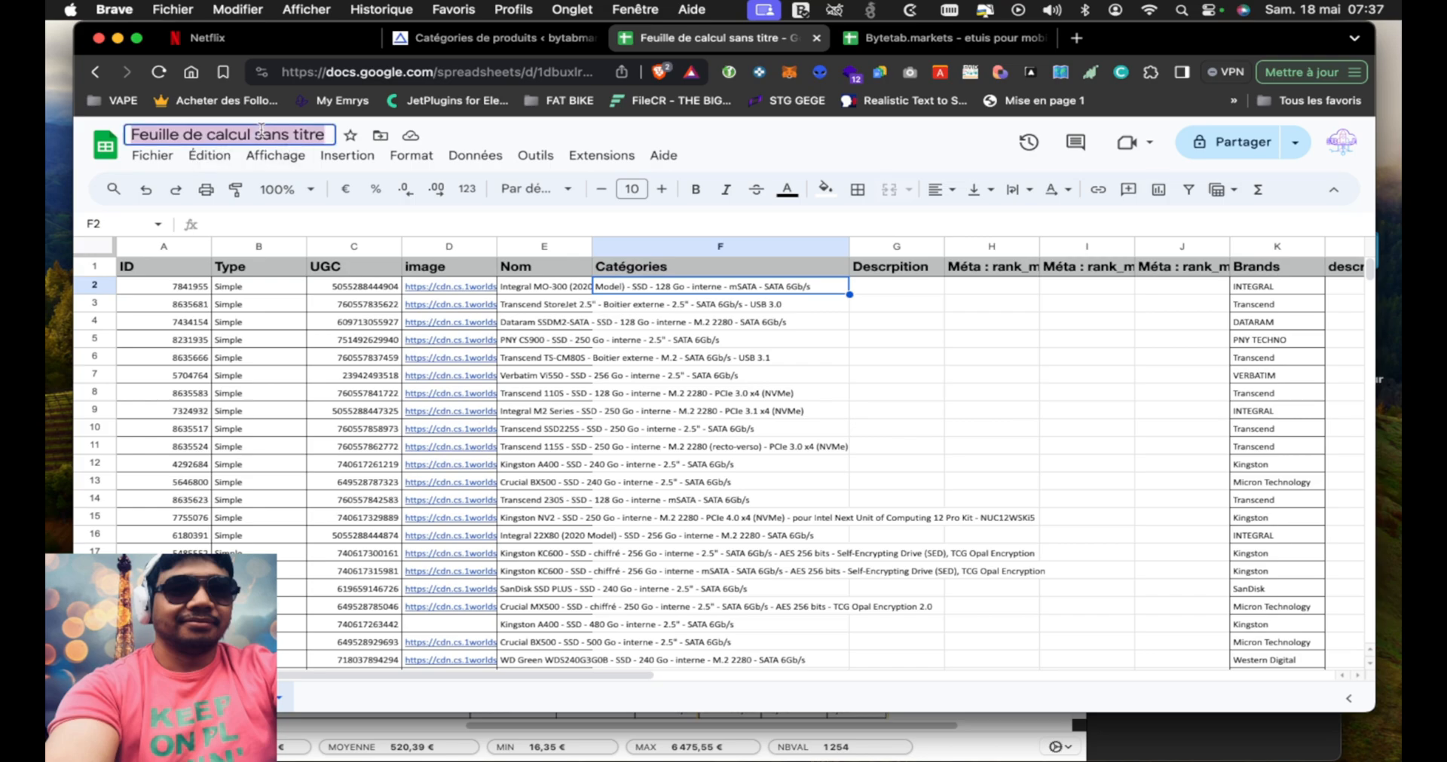
pyautogui.write('Byte')
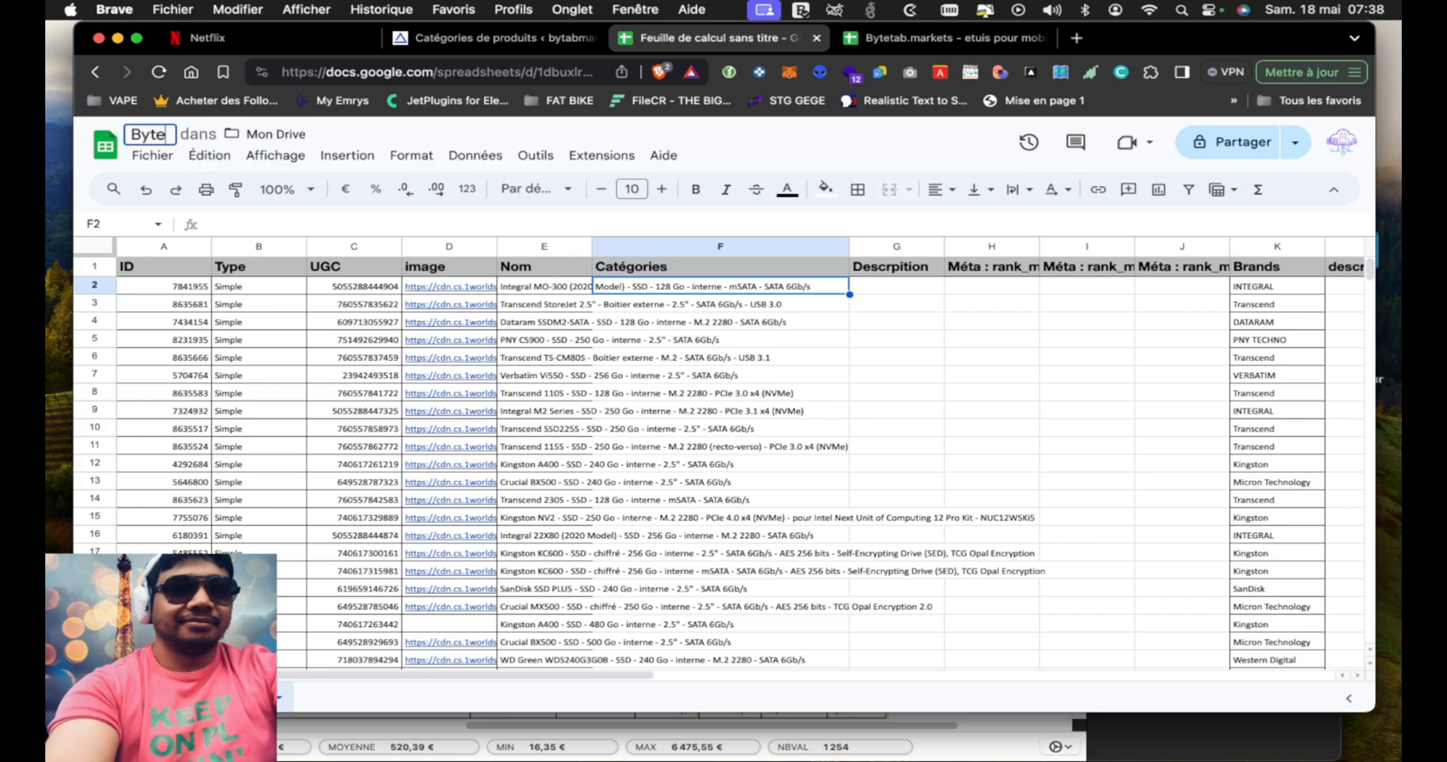
pyautogui.write('tab.markets - SSD')
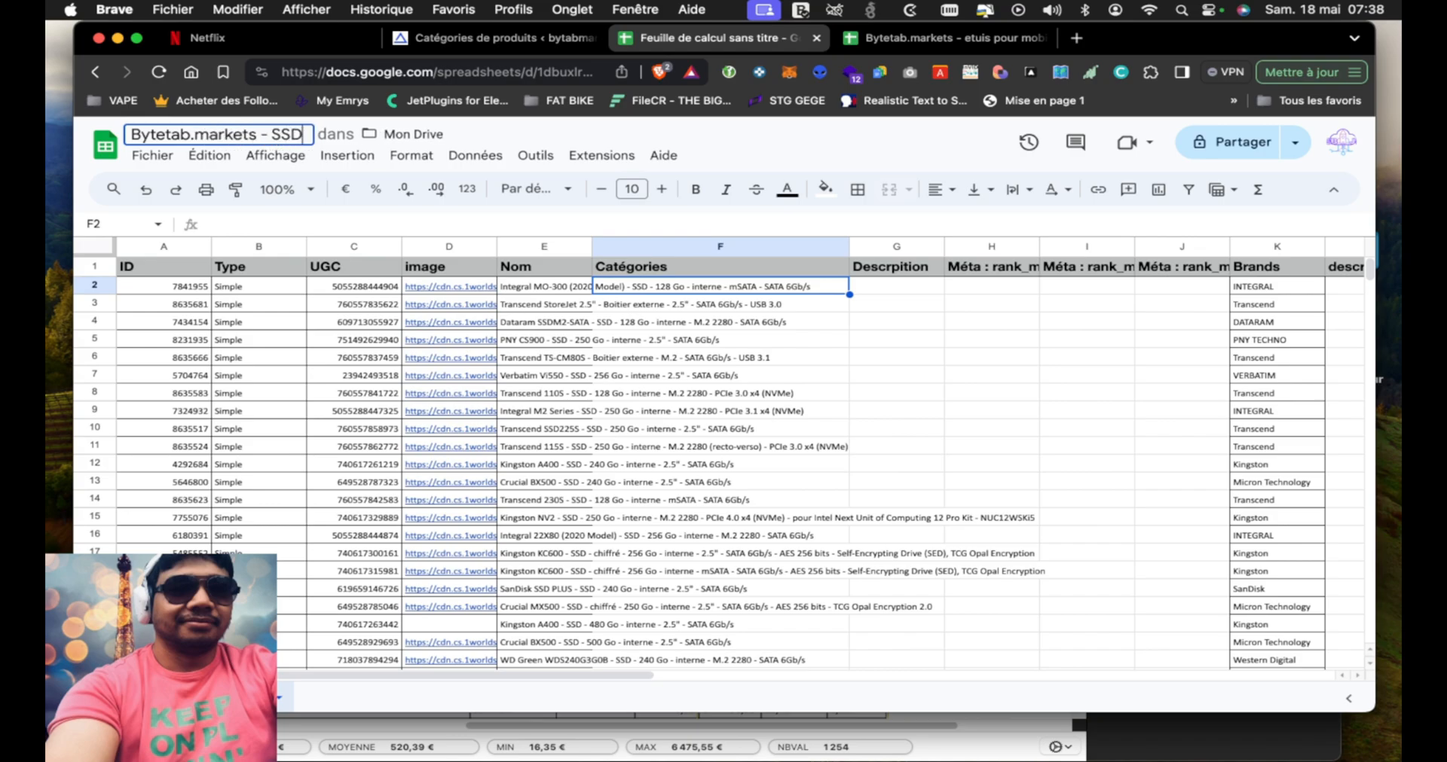
pyautogui.press('Return')
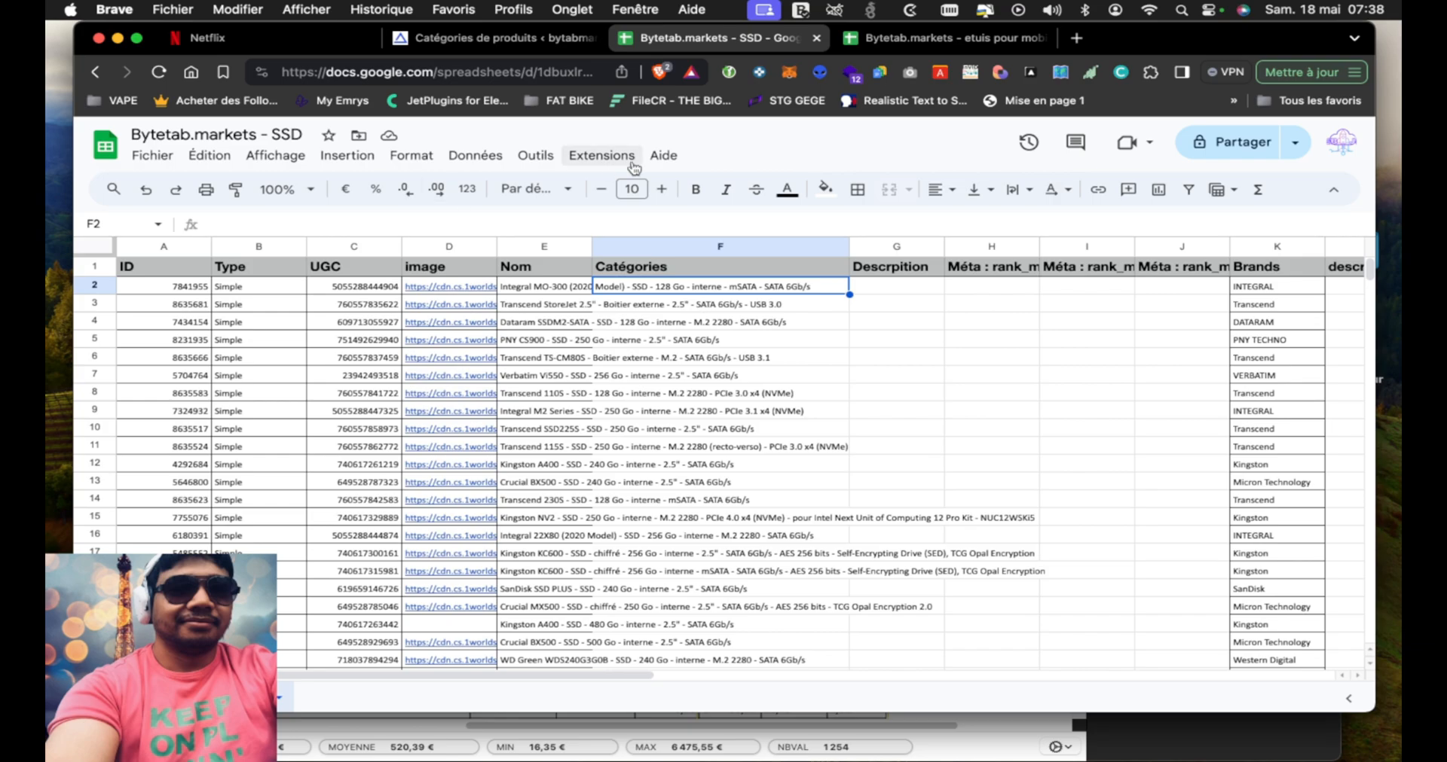
# From the etuis pour mobile spreadsheet, go to the Google Sheets file list and open Bytetabs.markets - HDD in a new tab
pyautogui.click(931, 40)
pyautogui.click(106, 146)
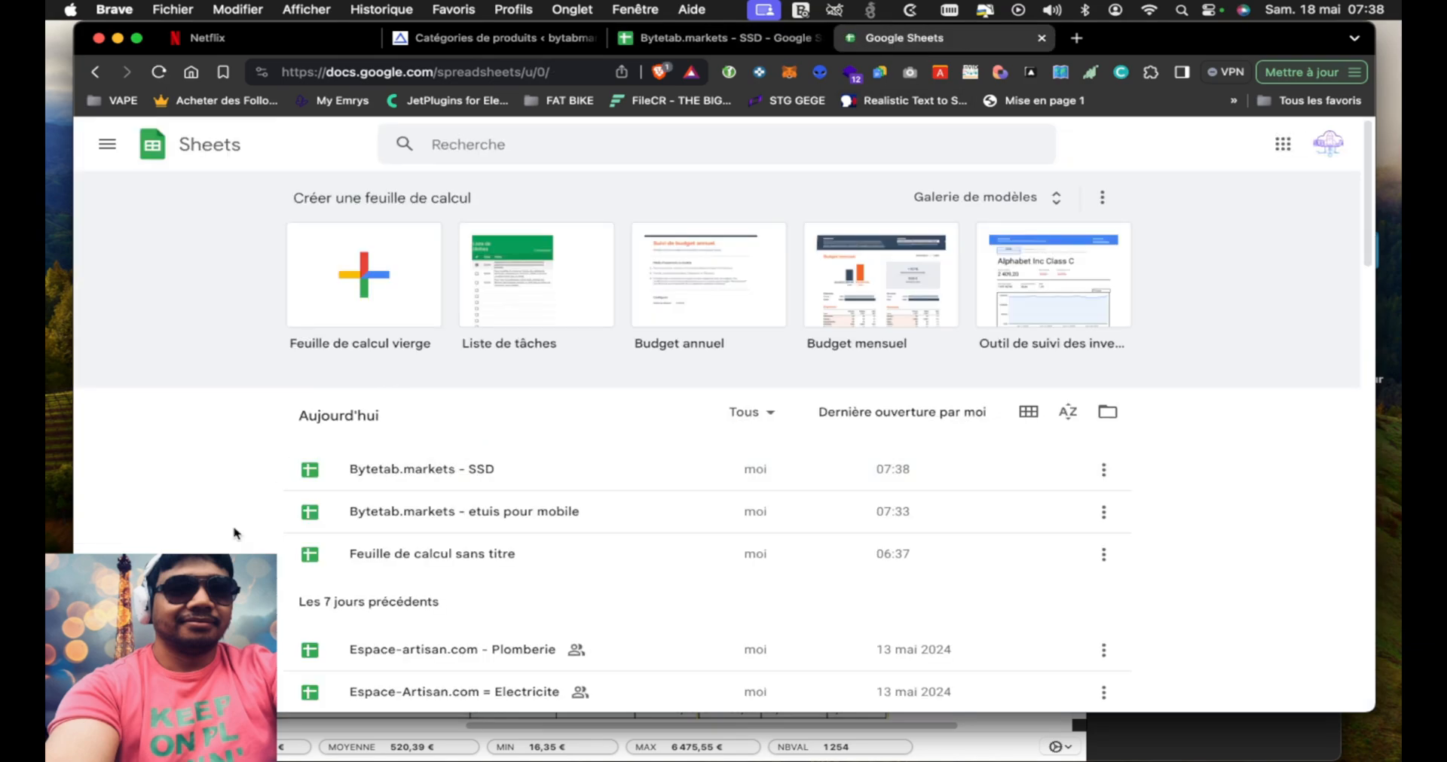
pyautogui.scroll(-10, 233, 533)
pyautogui.scroll(-4, 234, 533)
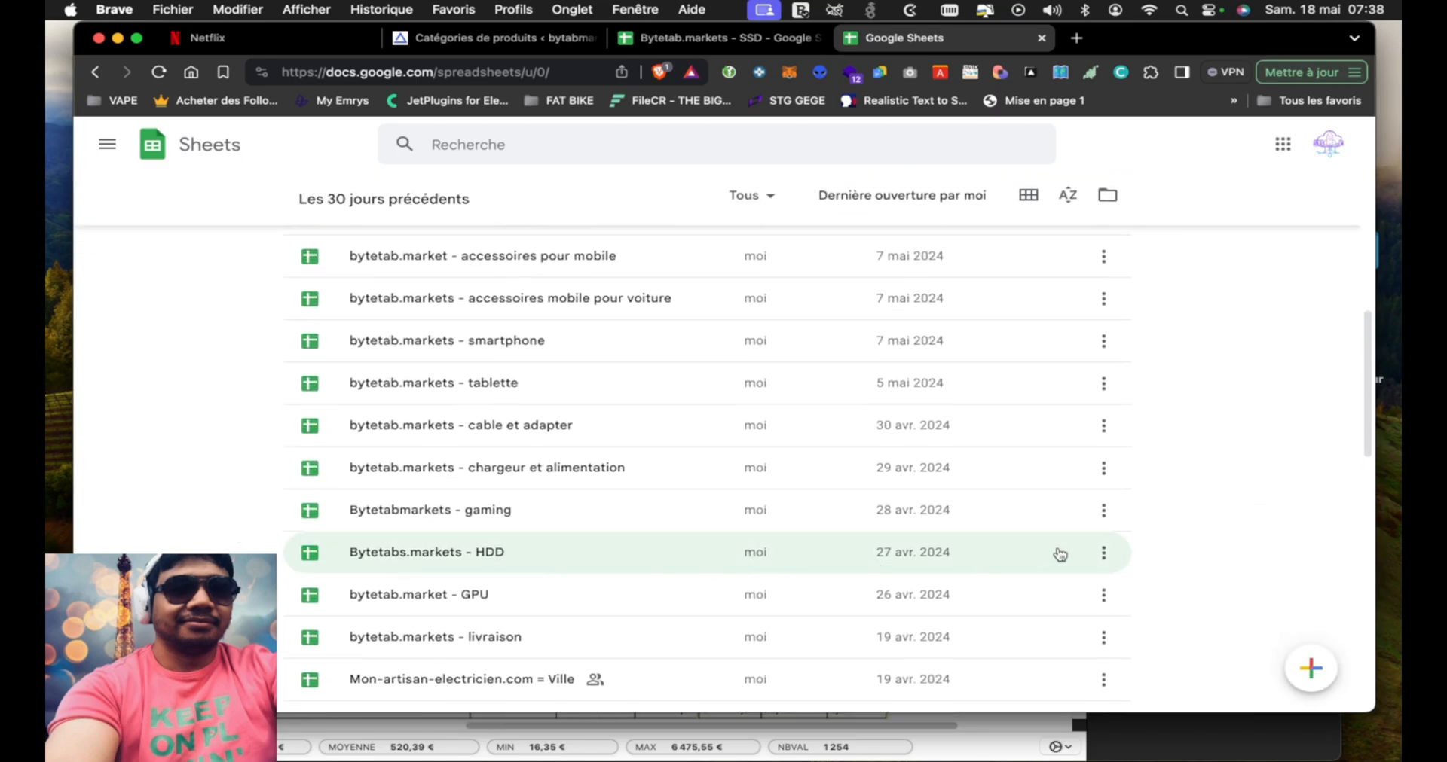
pyautogui.click(1103, 553)
pyautogui.click(1088, 475)
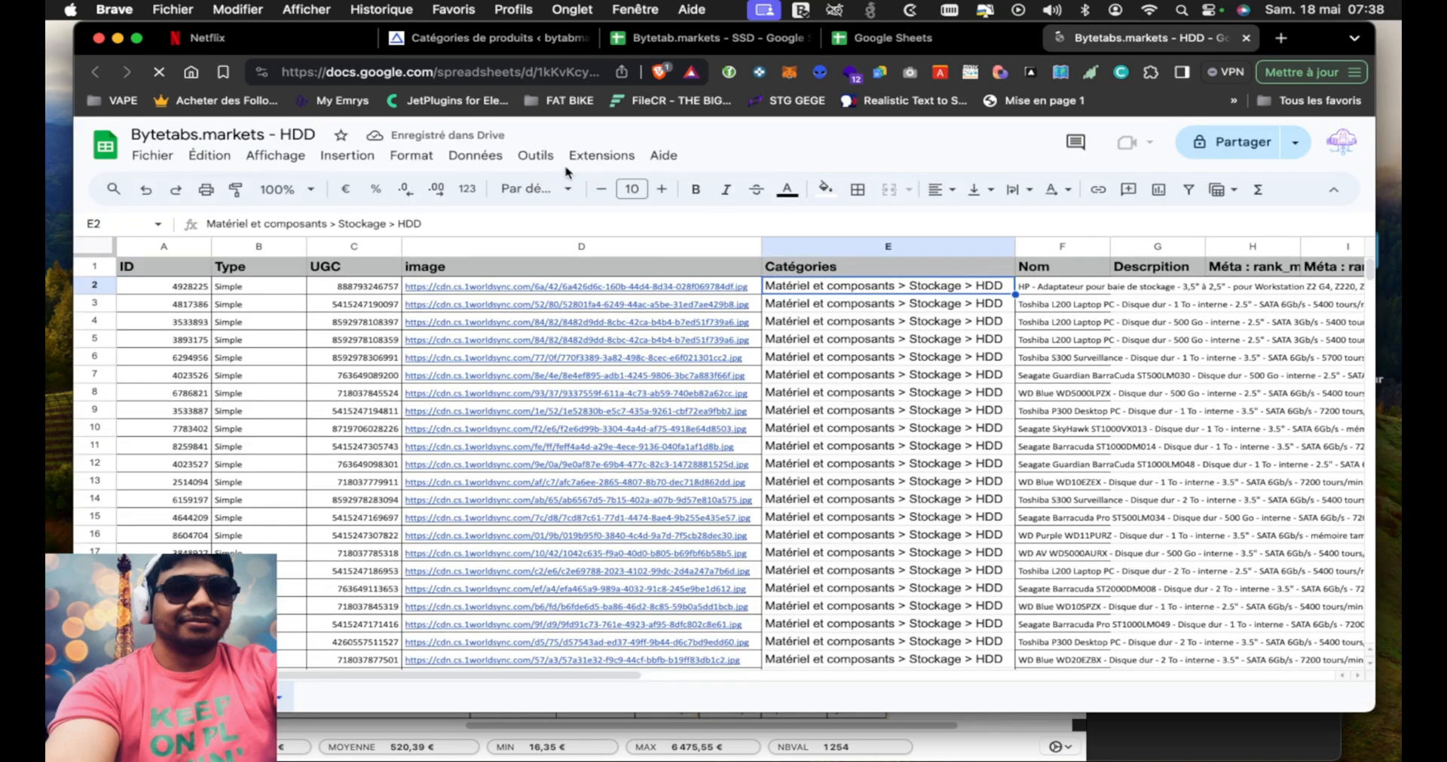
# Copy the category path text from cell E2 of the HDD spreadsheet and open cell F2 of the SSD spreadsheet for editing
pyautogui.doubleClick(891, 287)
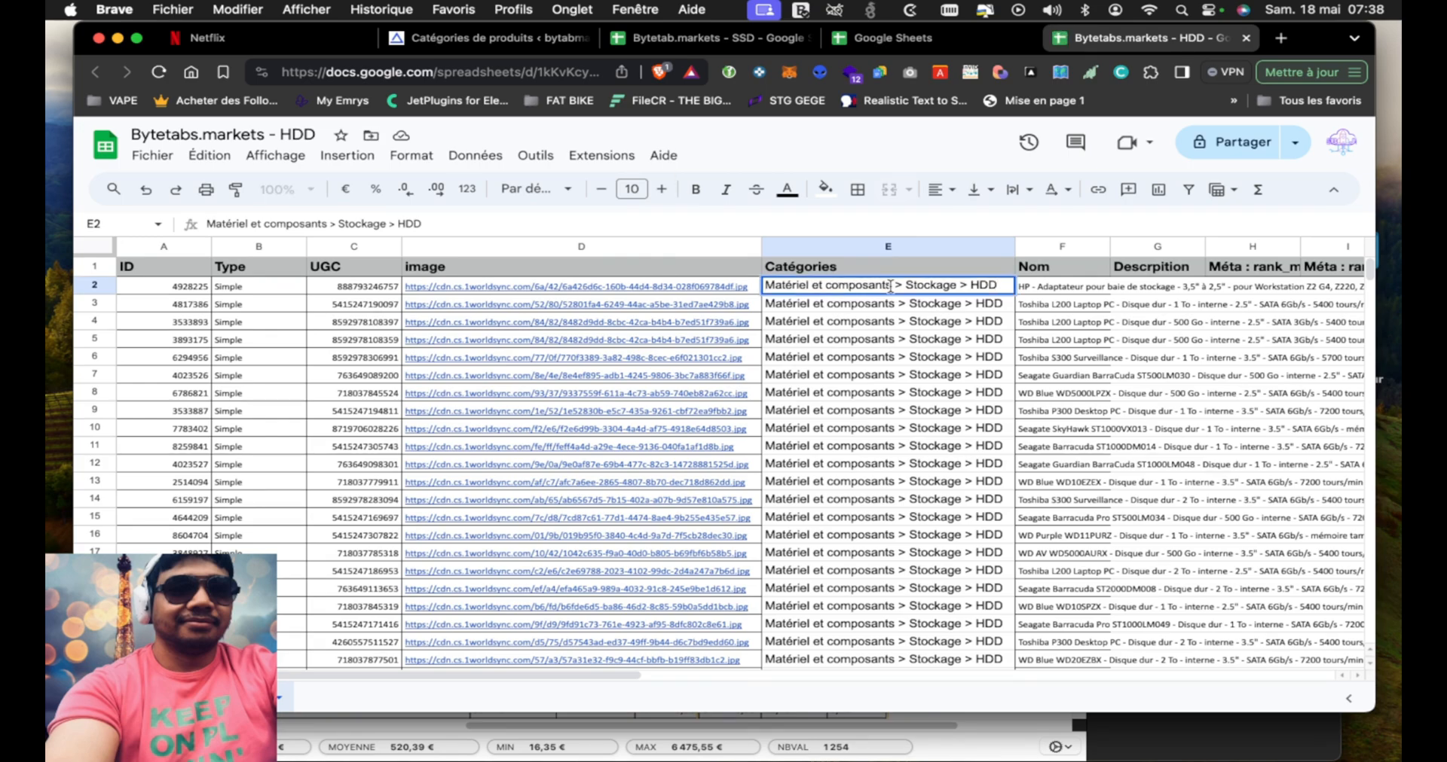
pyautogui.press('super+a')
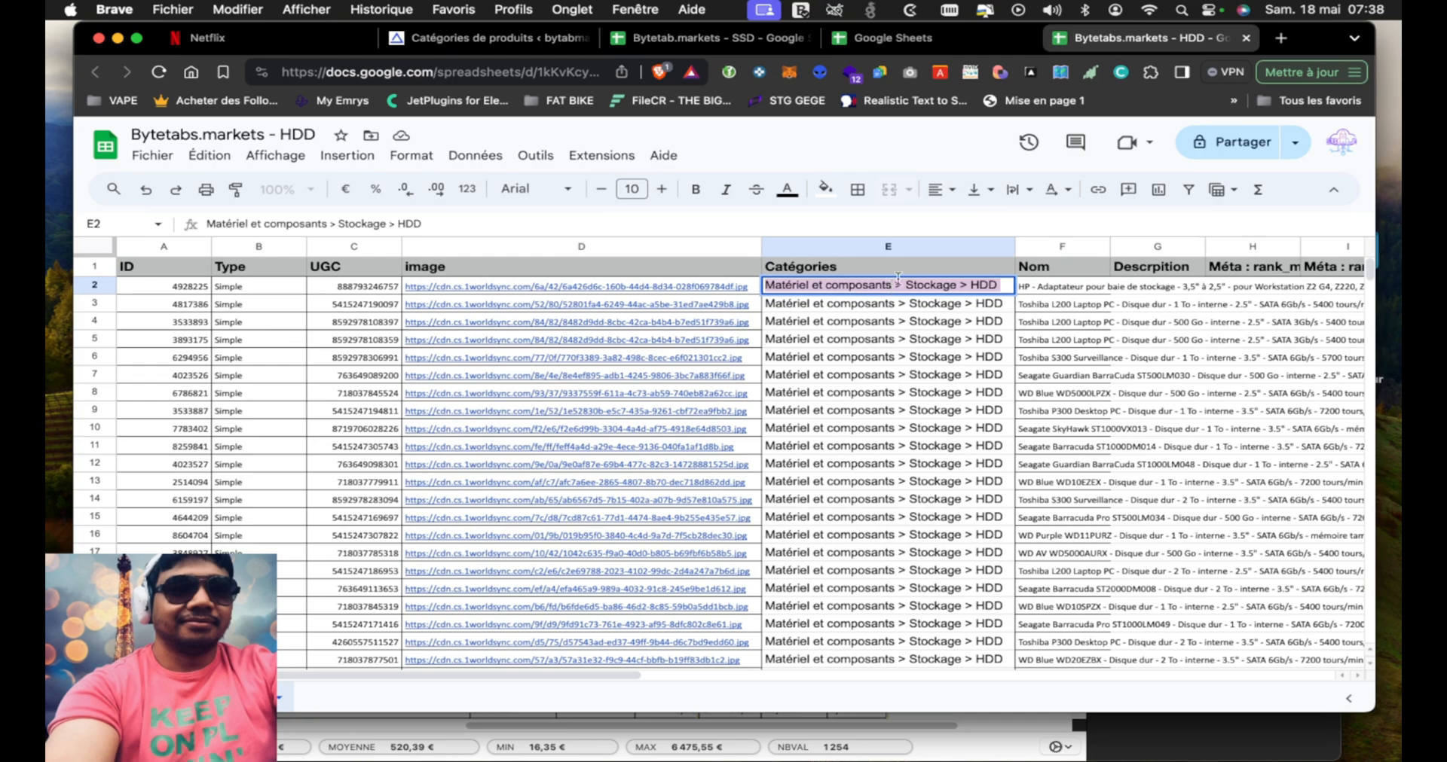
pyautogui.click(766, 42)
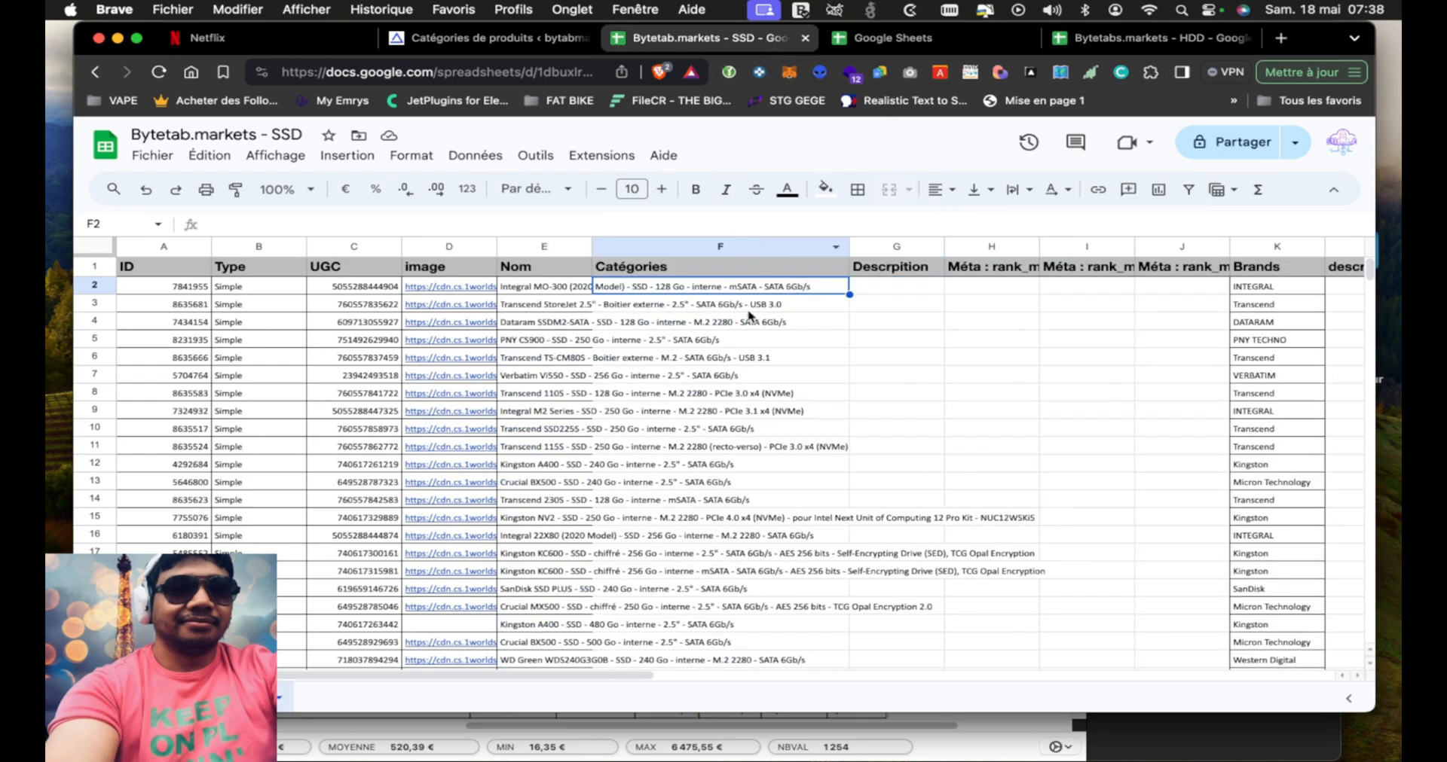
pyautogui.click(533, 225)
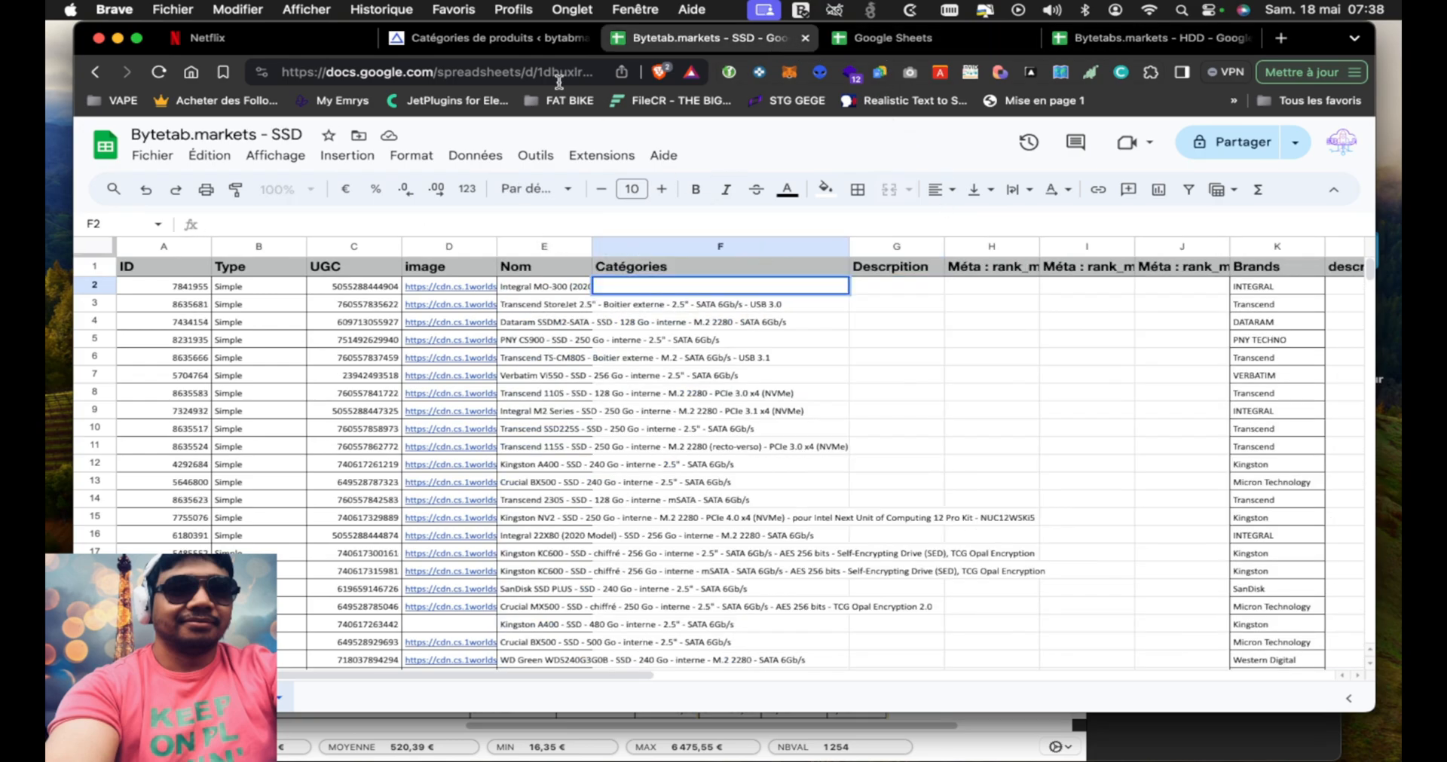
# Paste the path into the browser's address field, change it to Matériel et composants > Stockage > SSD, and select the whole text
pyautogui.click(446, 73)
pyautogui.write('Matériel et composants > Stockage > HDD')
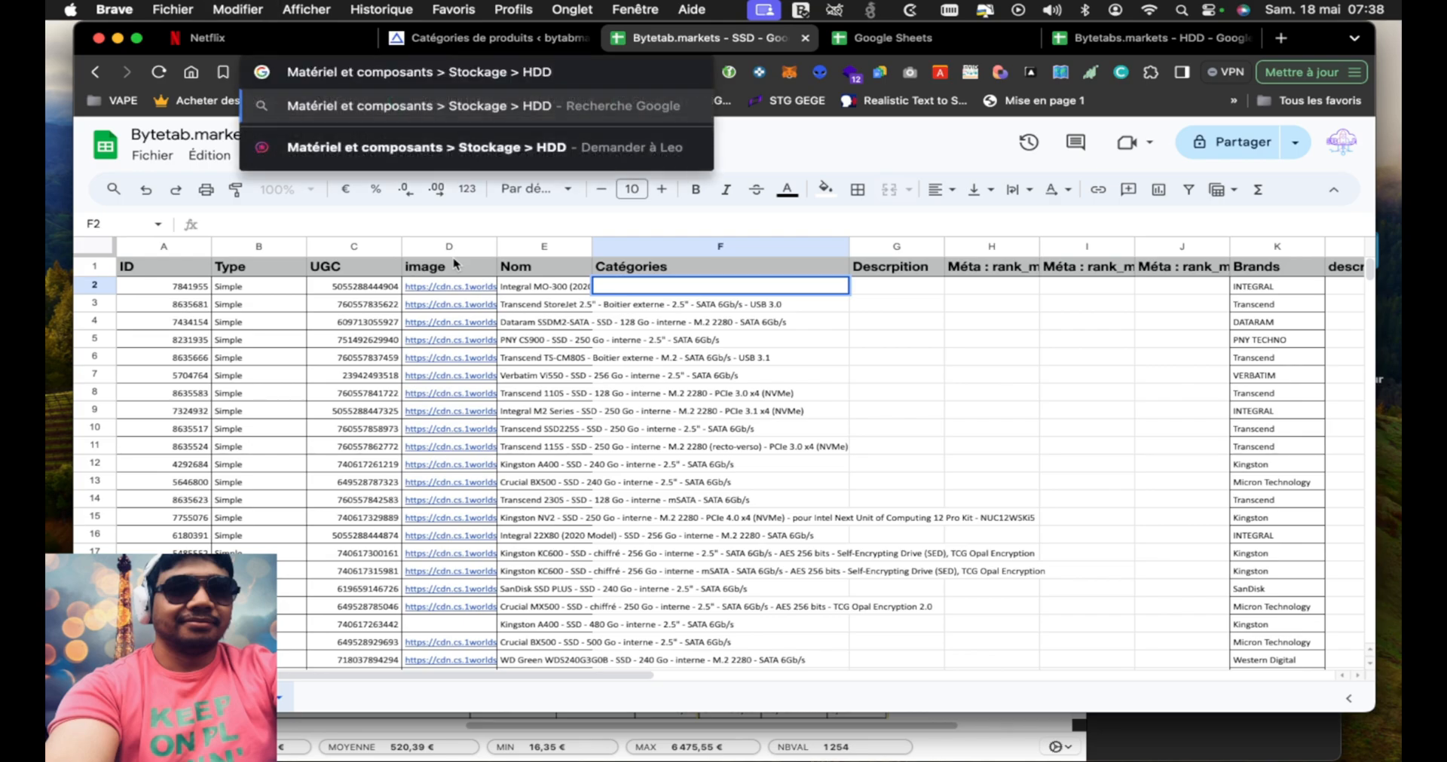
pyautogui.press('BackSpace')
pyautogui.press('BackSpace')
pyautogui.press('BackSpace')
pyautogui.write('SSD')
pyautogui.press('super+a')
pyautogui.press('super+c')
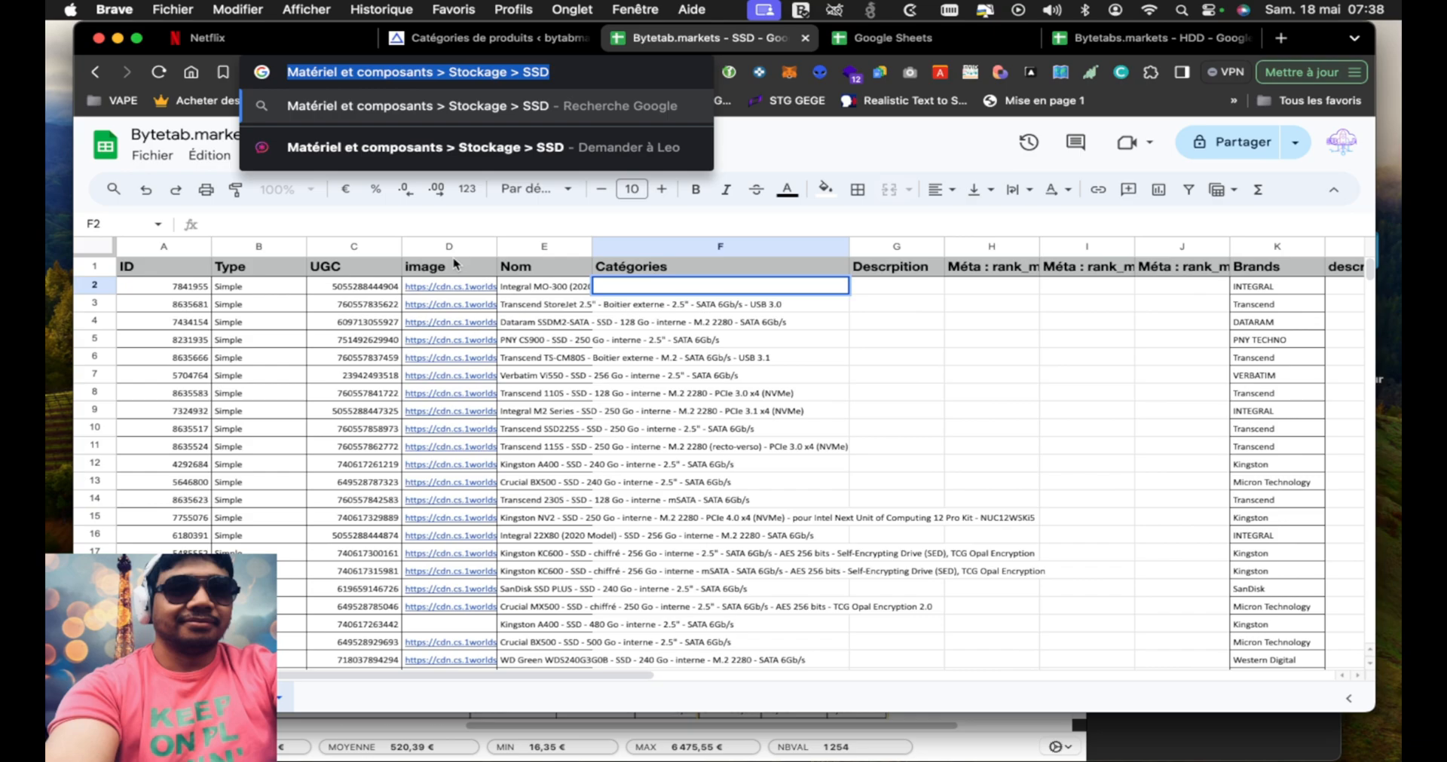
# Check the Stockage and SSD category names in the WordPress category list, and return to the SSD spreadsheet
pyautogui.click(490, 38)
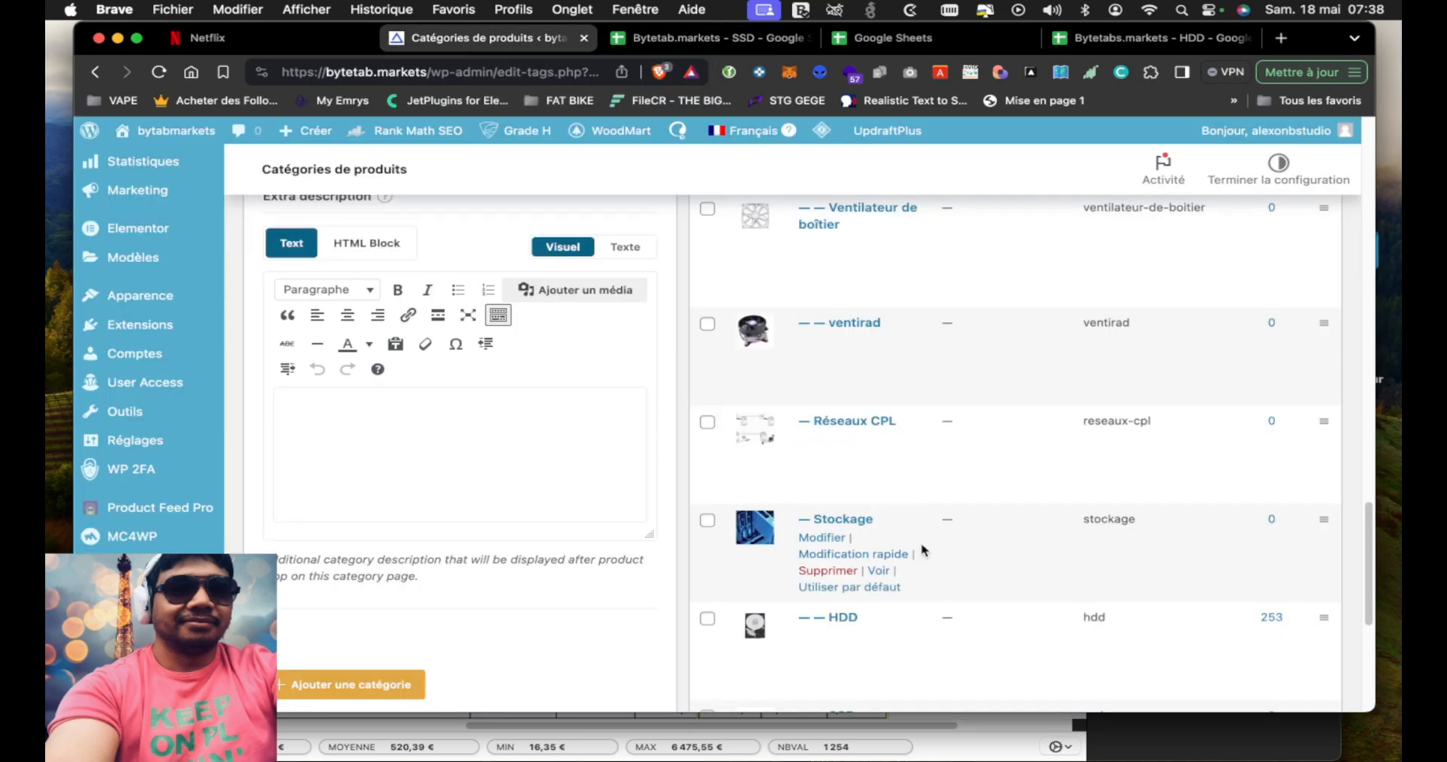
pyautogui.scroll(-4, 912, 522)
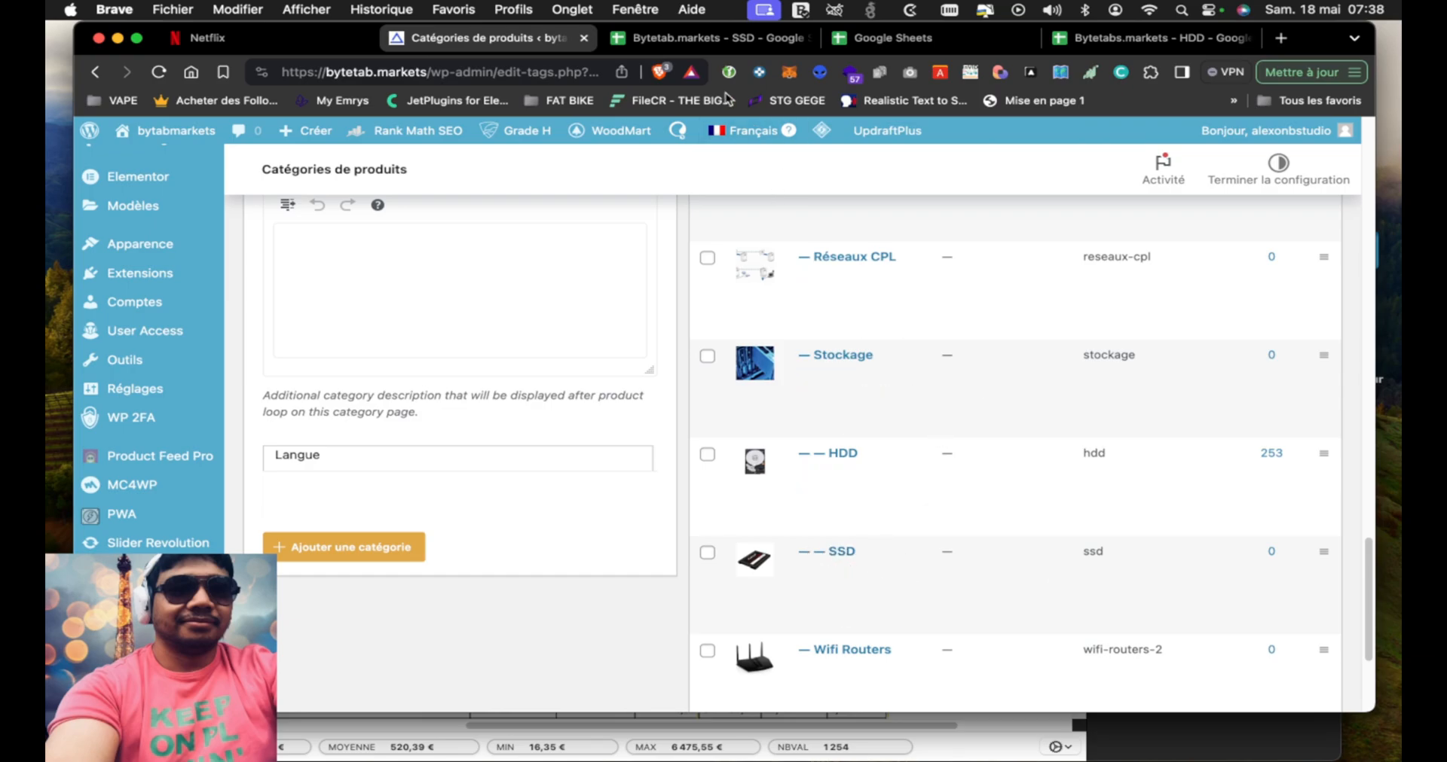
pyautogui.click(720, 41)
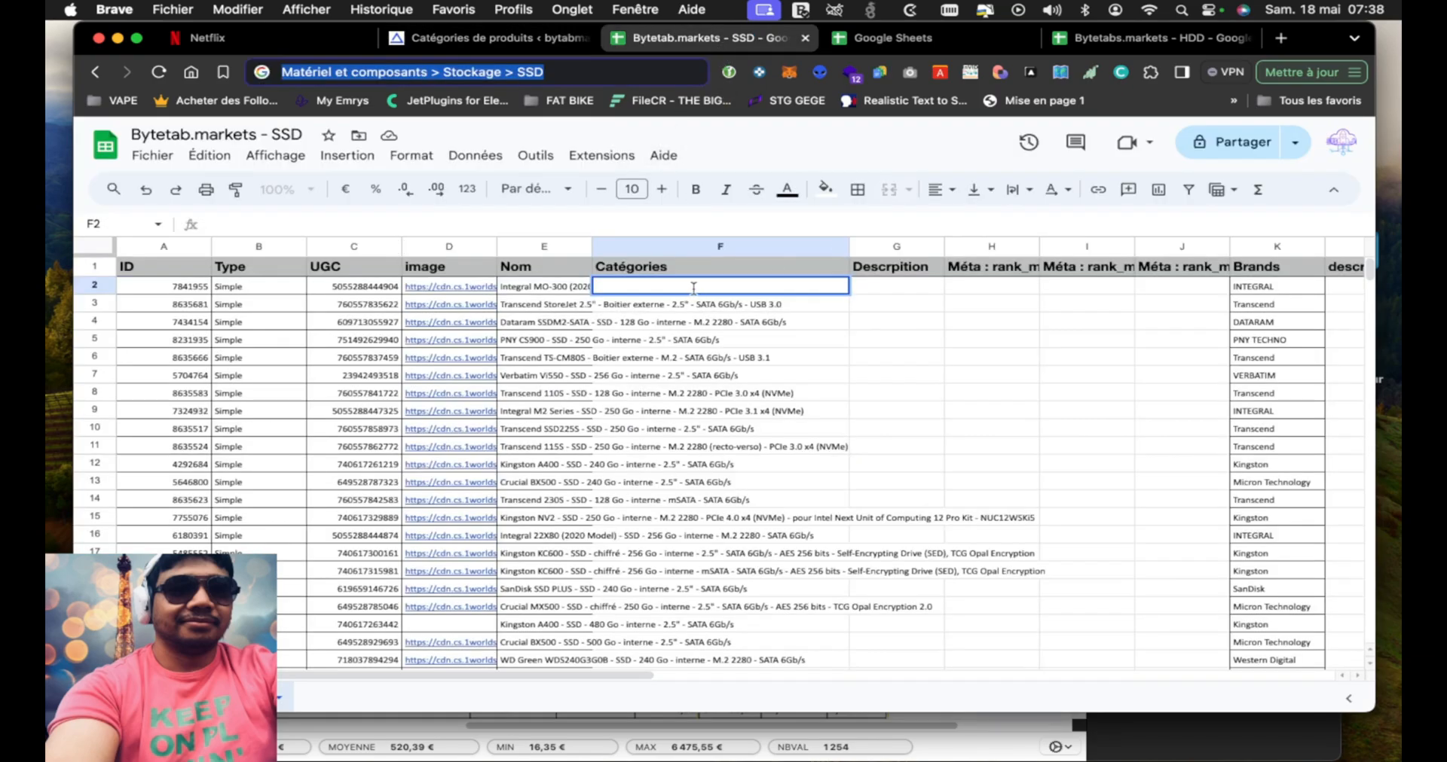
# Stay on the SSD spreadsheet and paste Matériel et composants > Stockage > SSD into cell F2 of the Catégories column
pyautogui.press('Return')
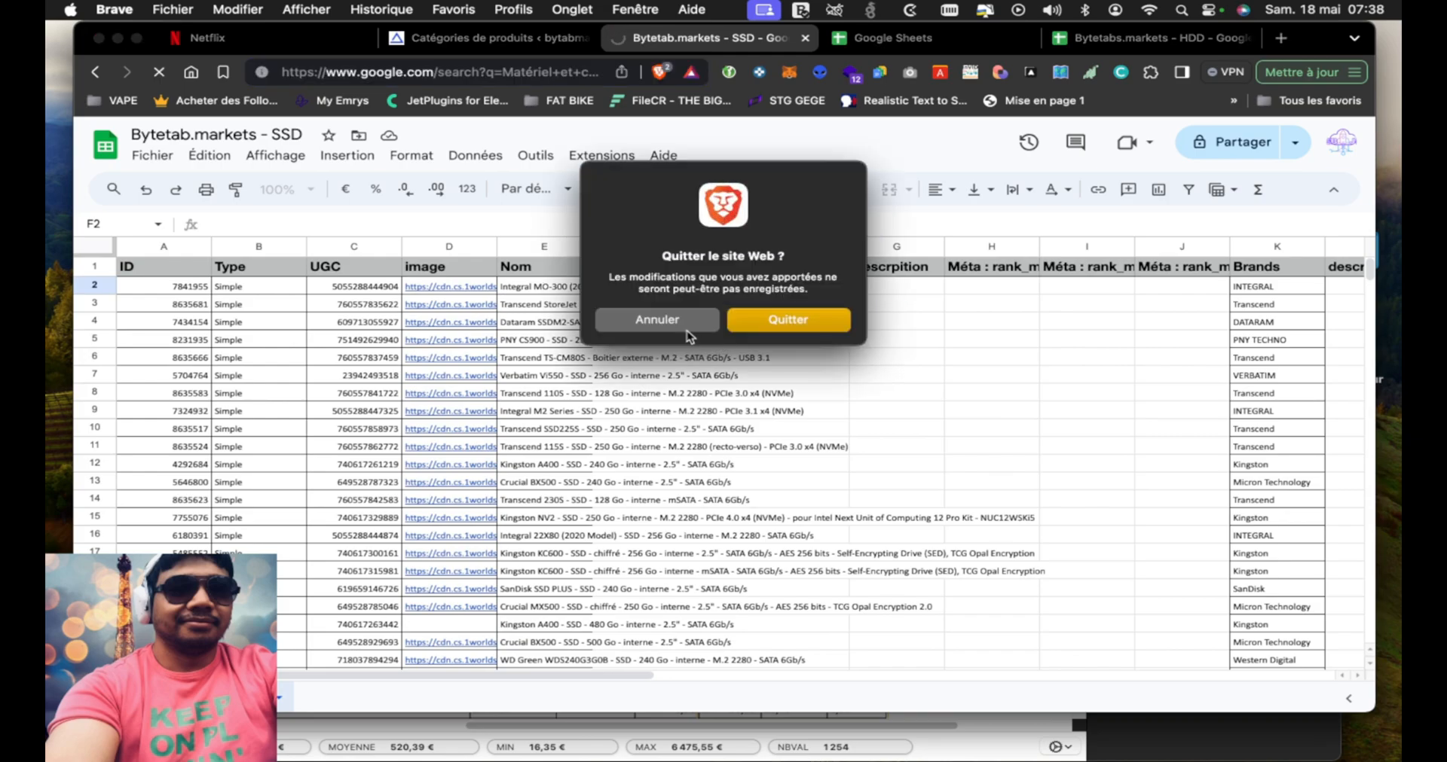
pyautogui.click(689, 331)
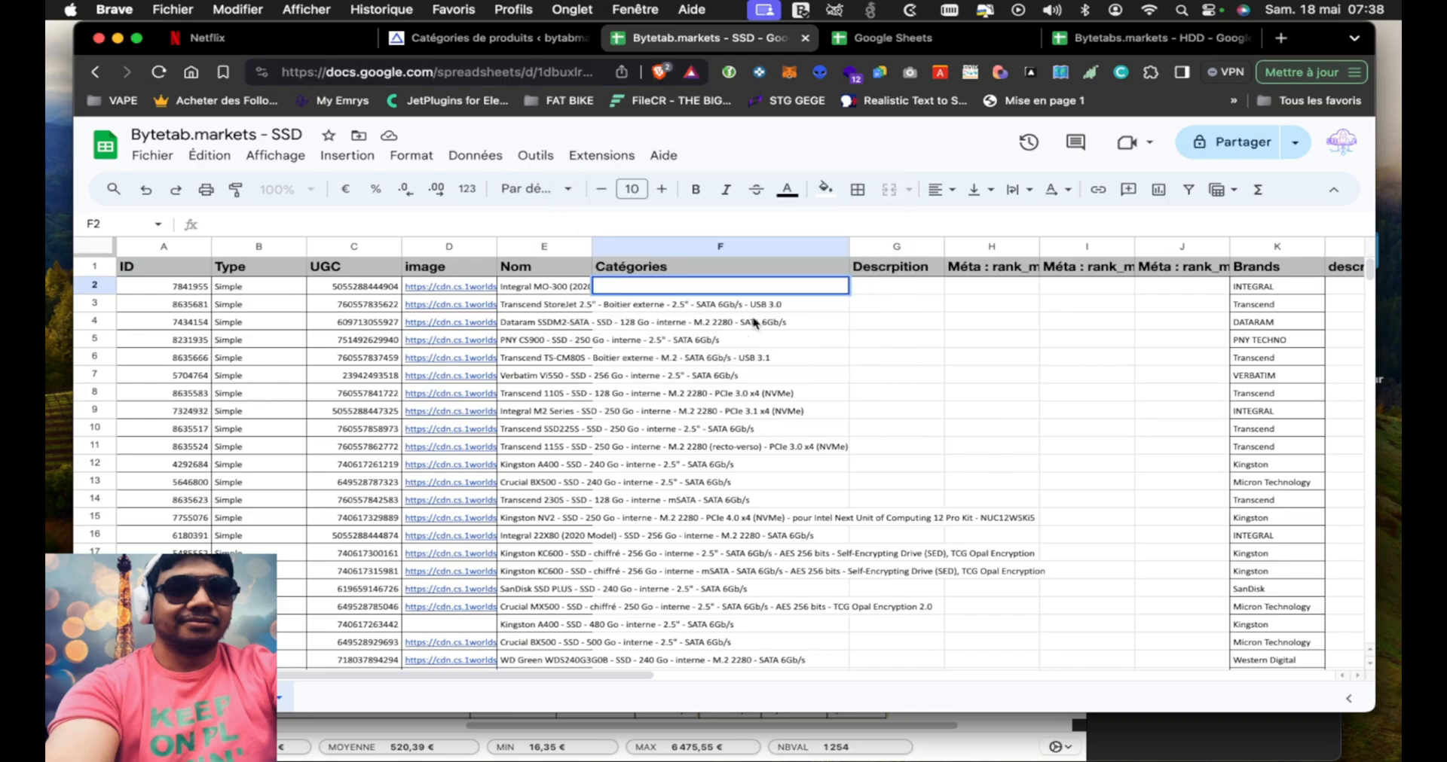
pyautogui.press('super+v')
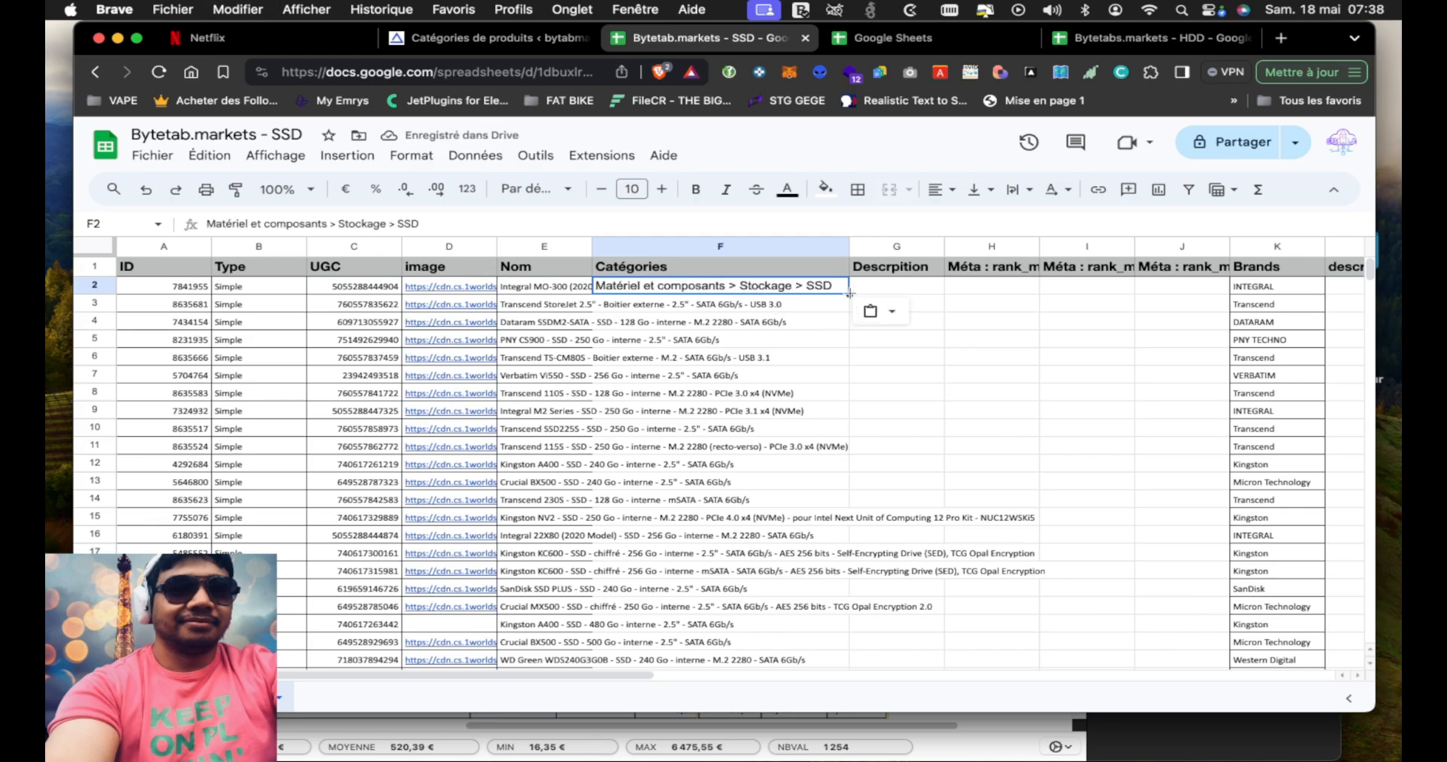
# Fill the category path from F2 down the Catégories column to the last product row, F419
pyautogui.moveTo(850, 296); pyautogui.dragTo(863, 701)
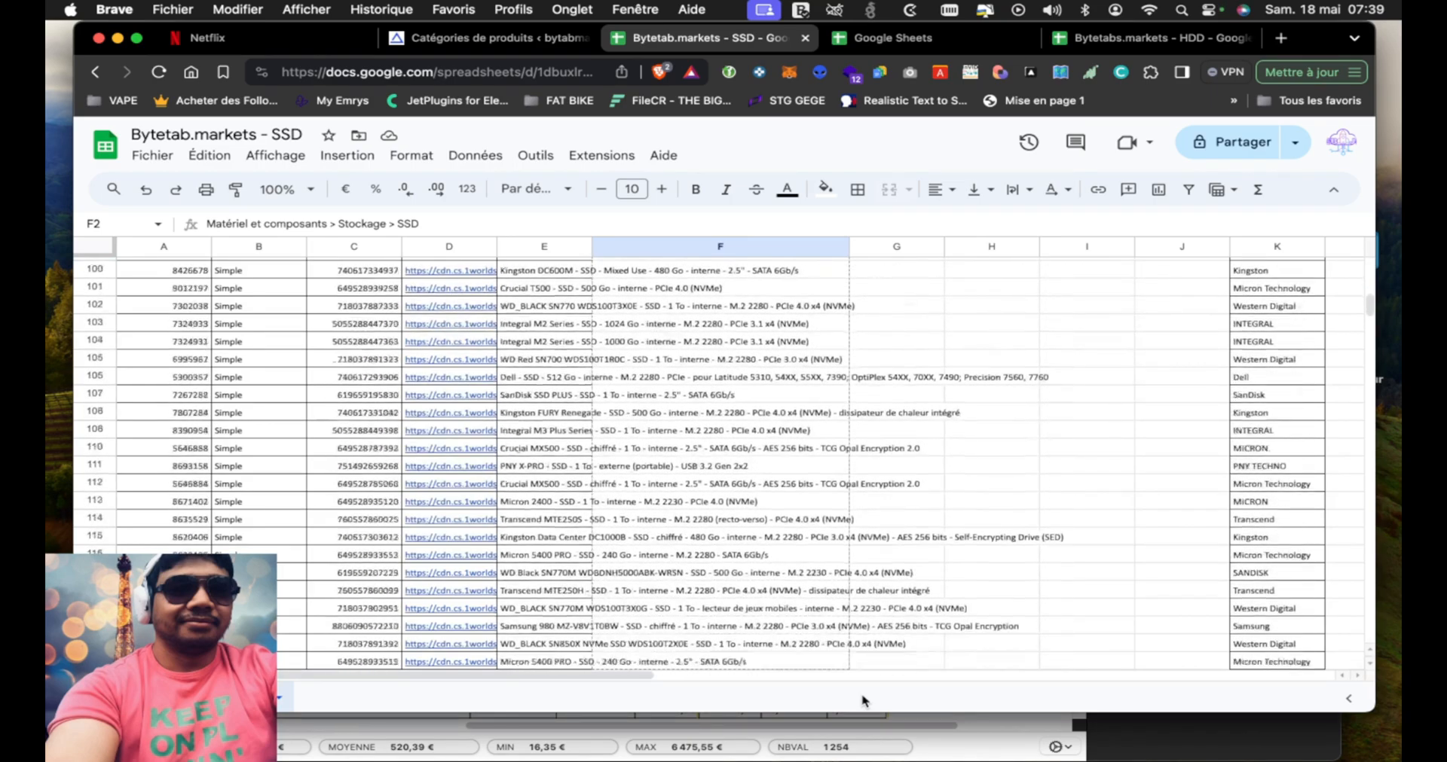
pyautogui.moveTo(862, 700); pyautogui.dragTo(862, 701)
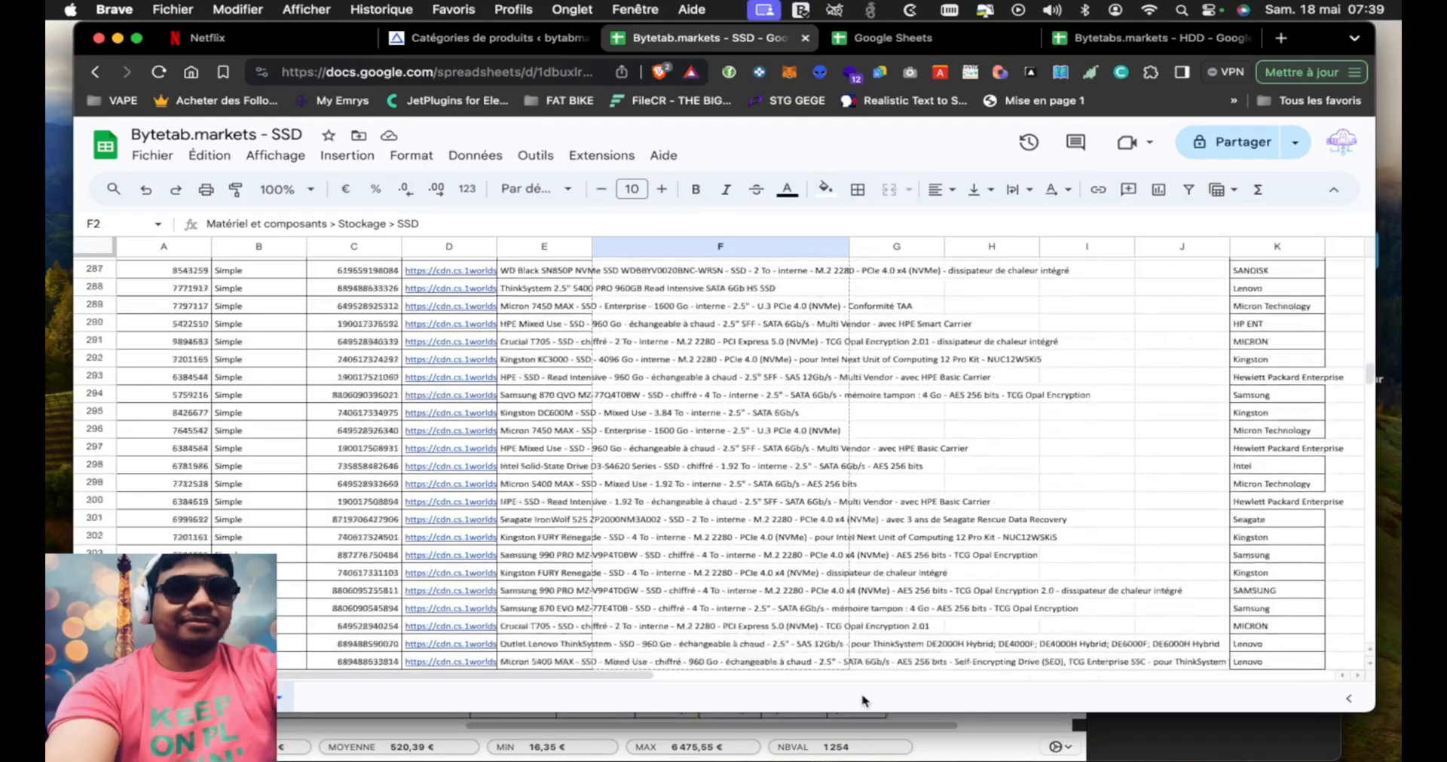
pyautogui.scroll(-4, 862, 701)
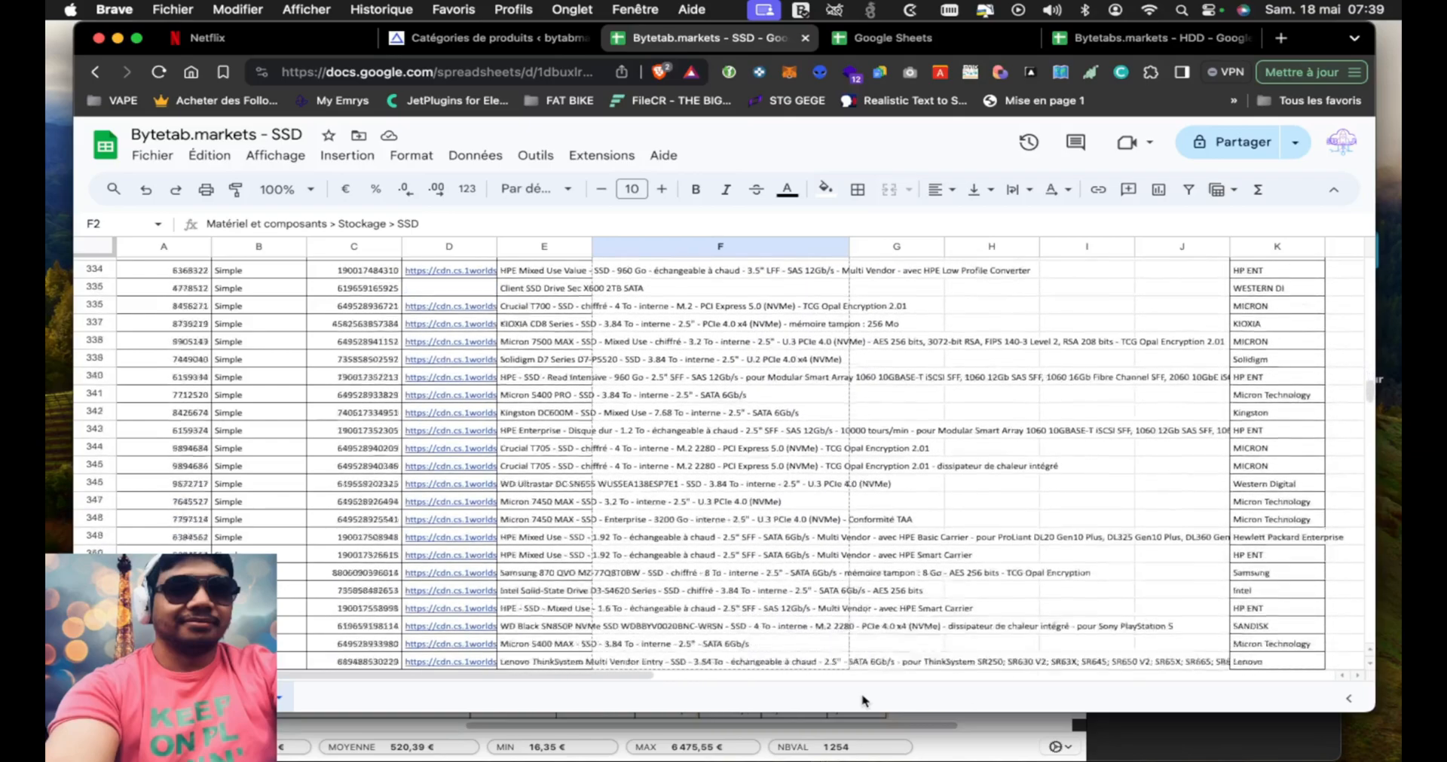
pyautogui.scroll(-8, 862, 700)
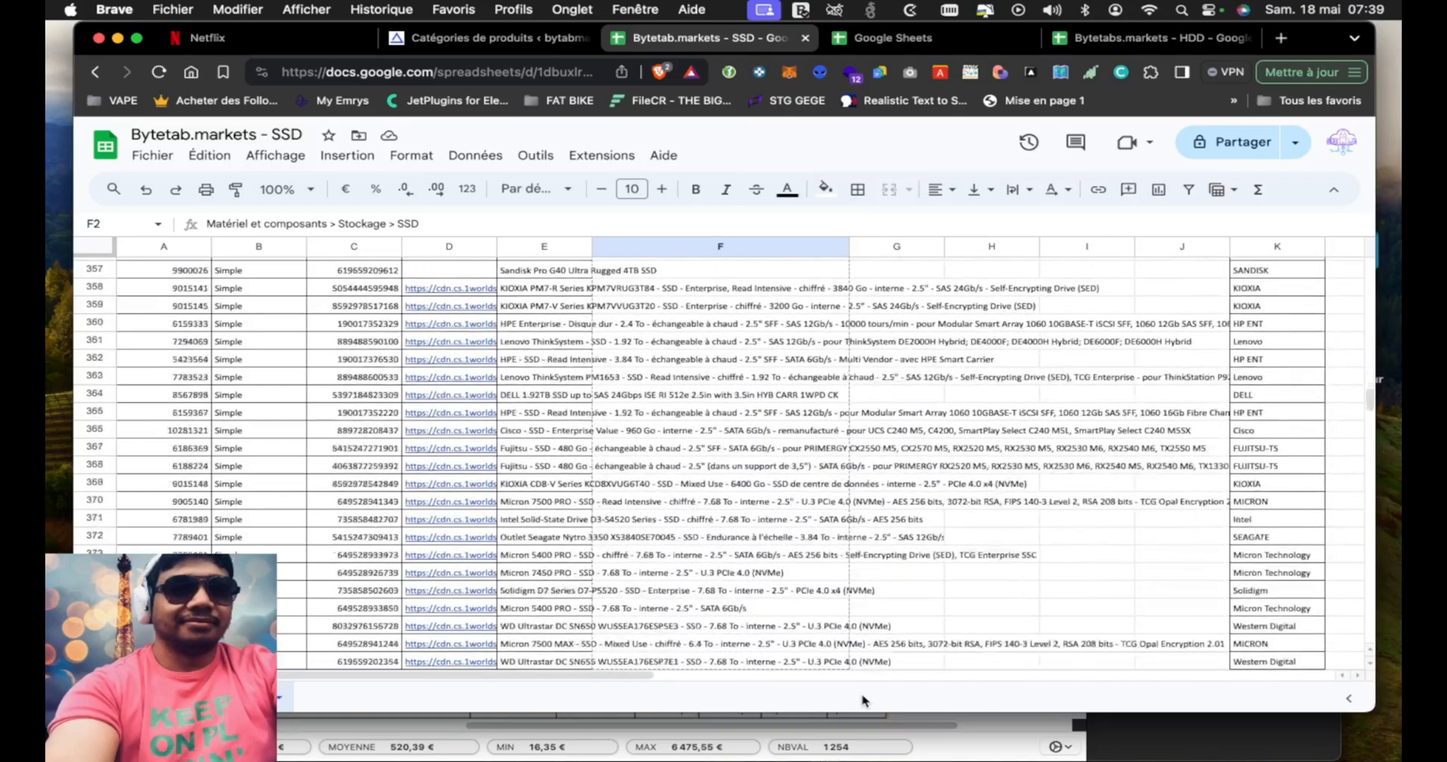
pyautogui.scroll(-8, 862, 701)
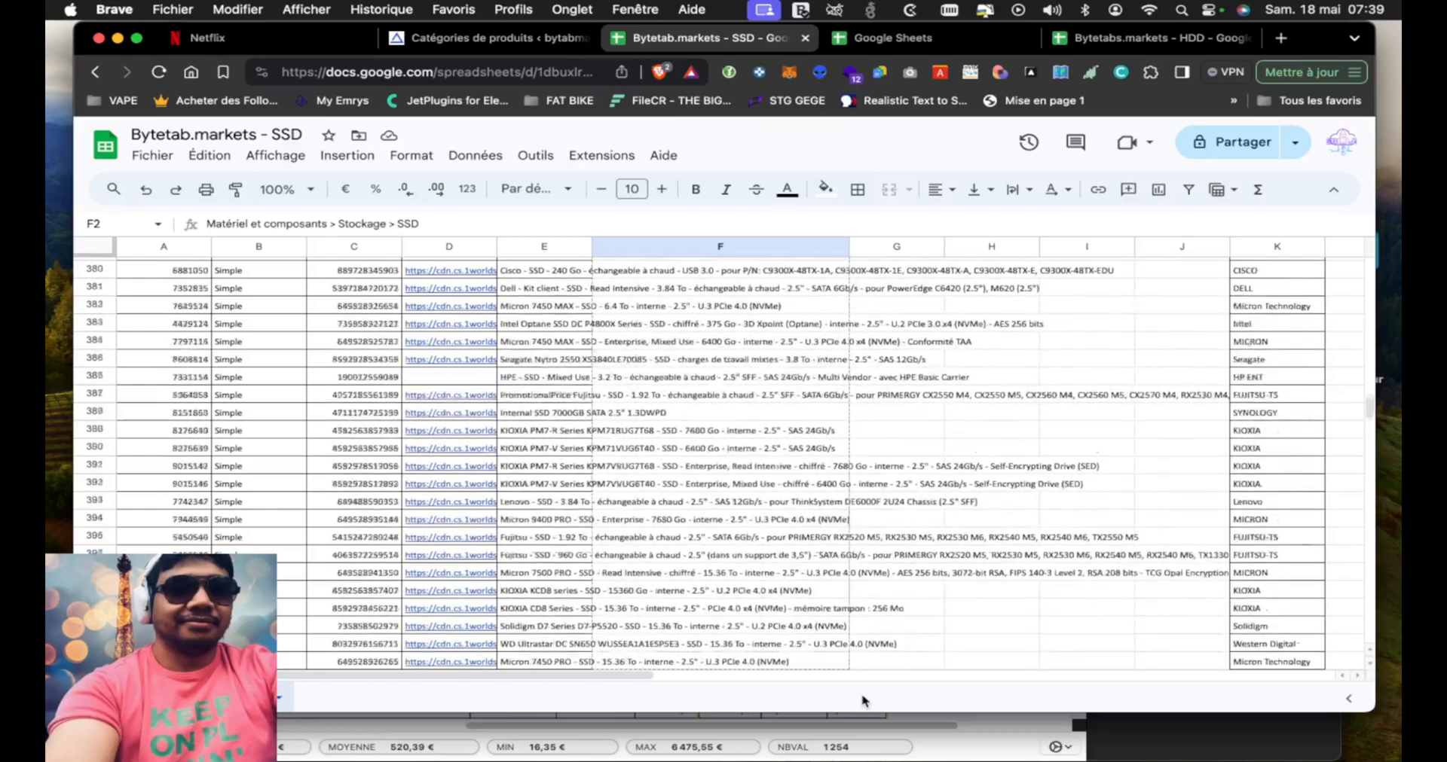
pyautogui.scroll(-4, 862, 701)
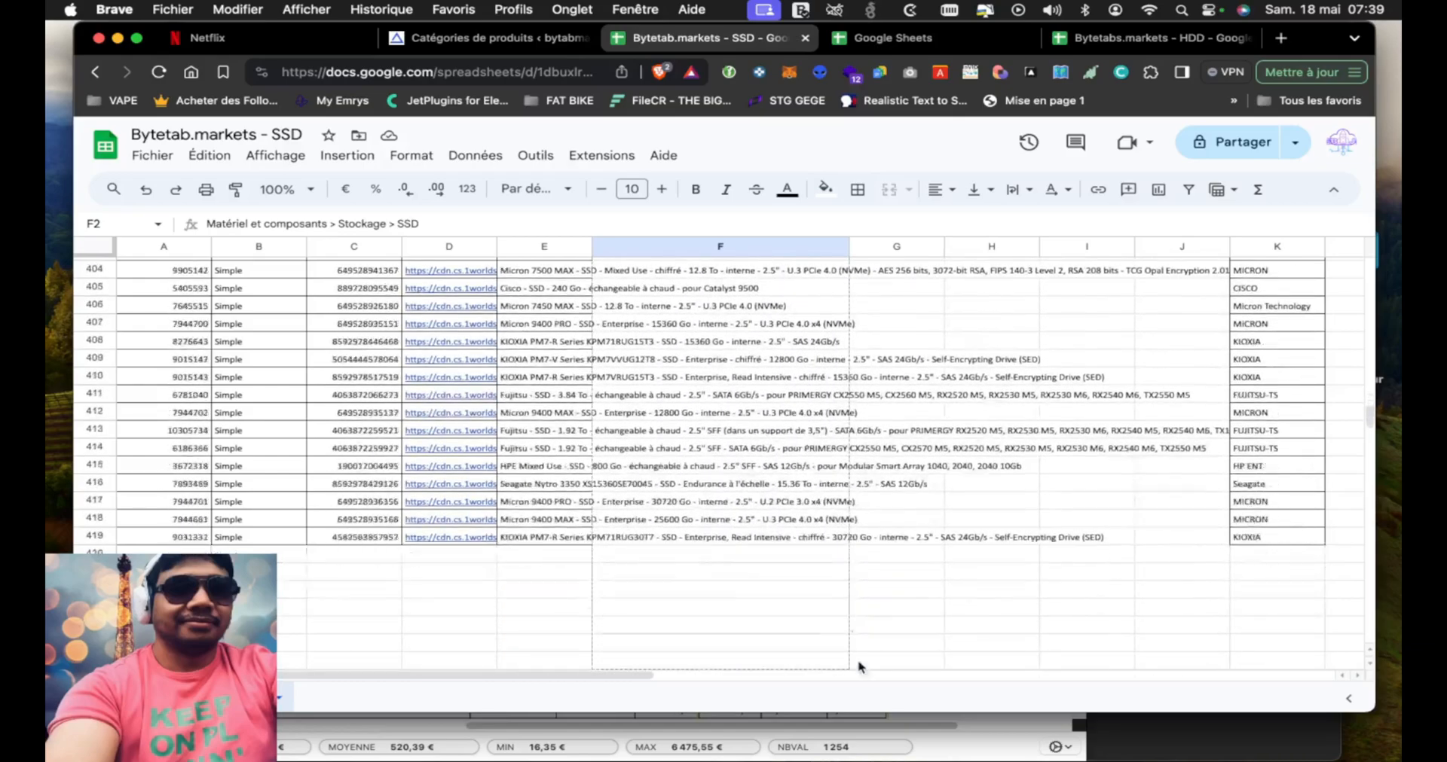
pyautogui.moveTo(841, 536); pyautogui.dragTo(843, 538)
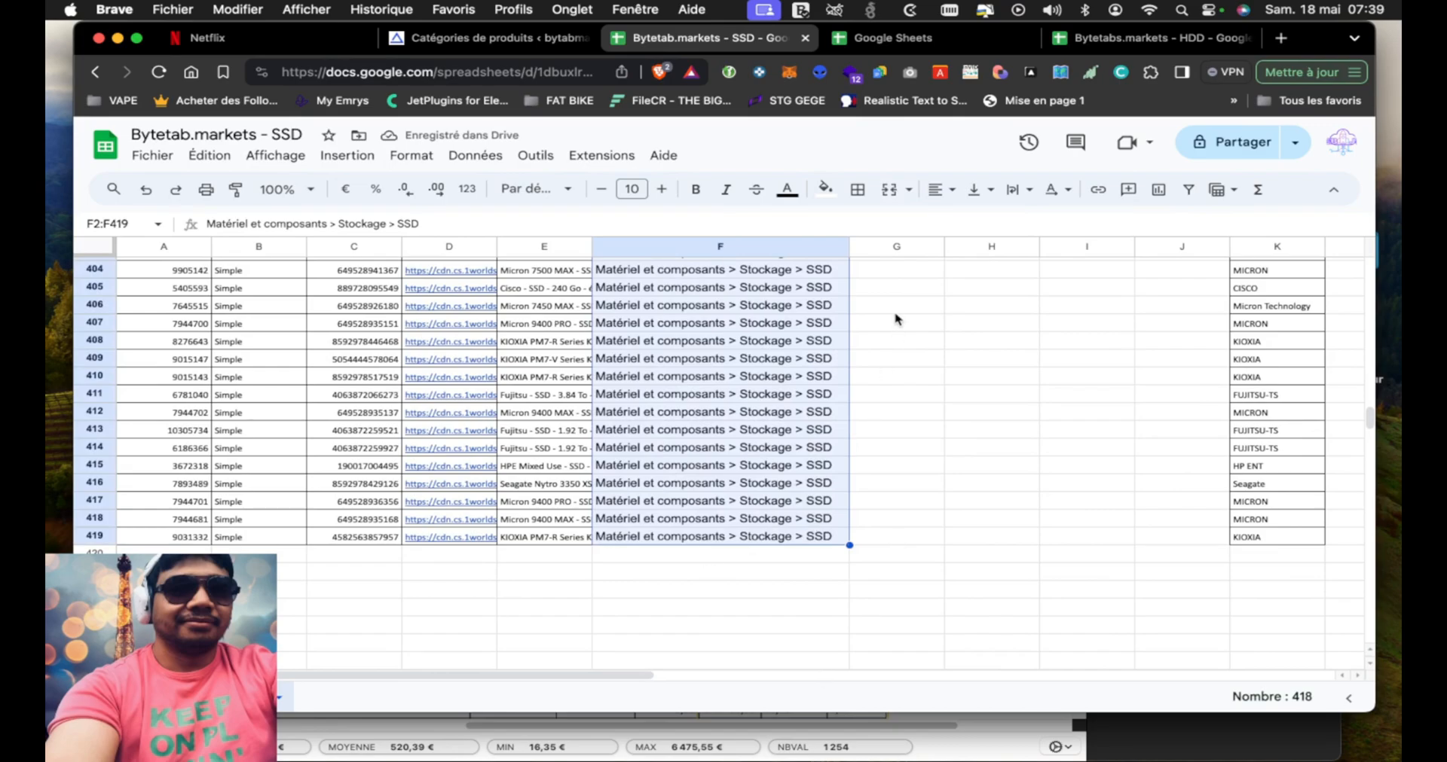
pyautogui.hscroll(5, 950, 460)
pyautogui.hscroll(-5, 921, 429)
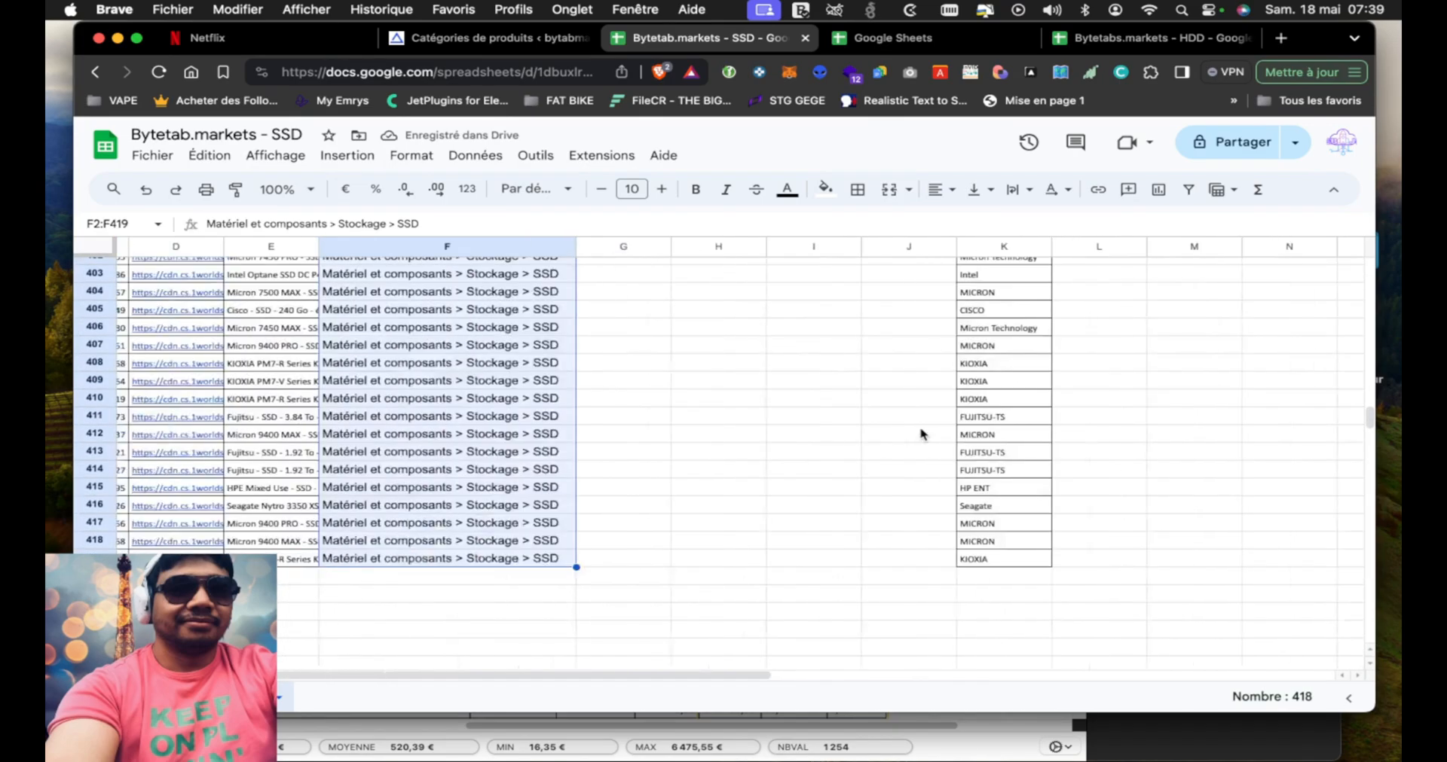
pyautogui.scroll(1, 920, 434)
pyautogui.scroll(1, 971, 328)
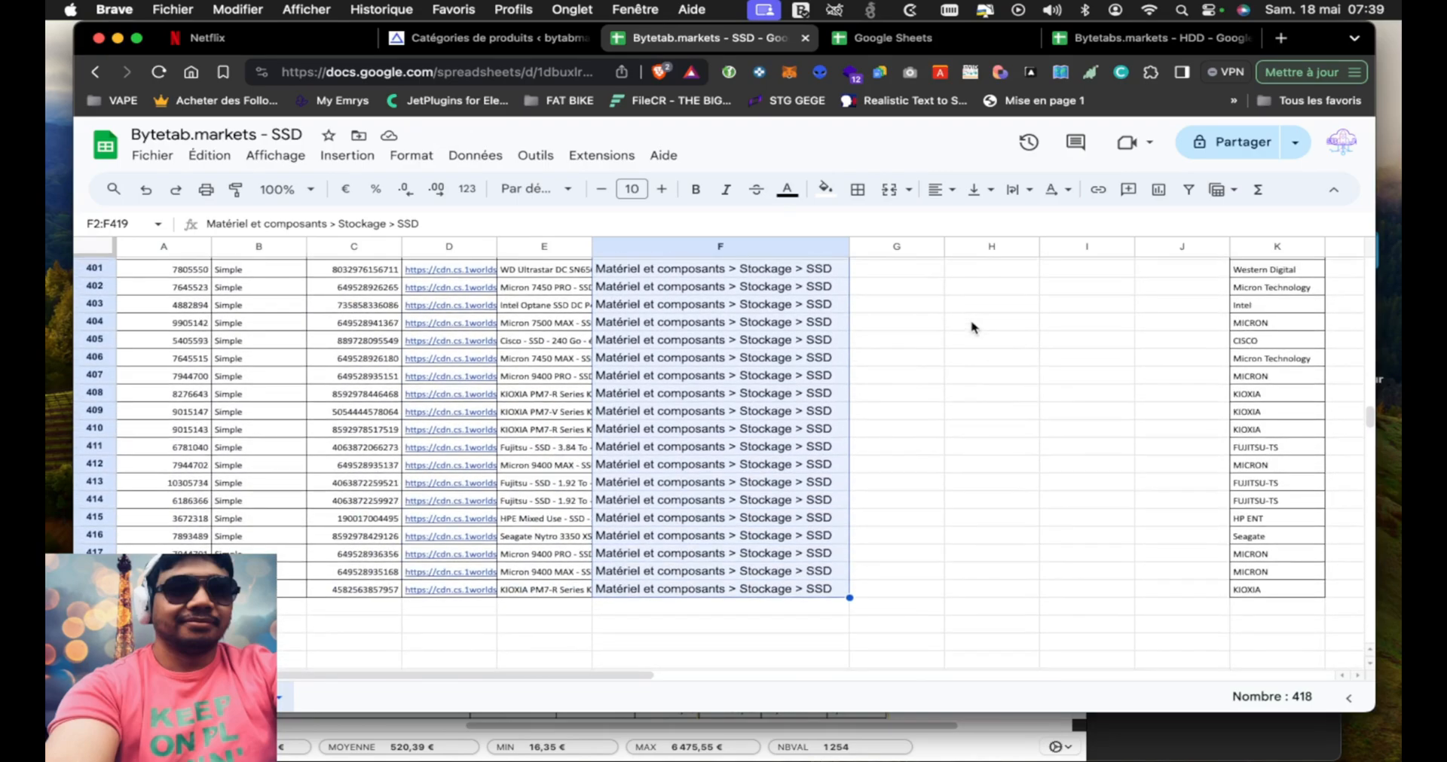
# Review the Stockage category and its HDD and SSD subcategories in the WordPress product category list
pyautogui.click(497, 41)
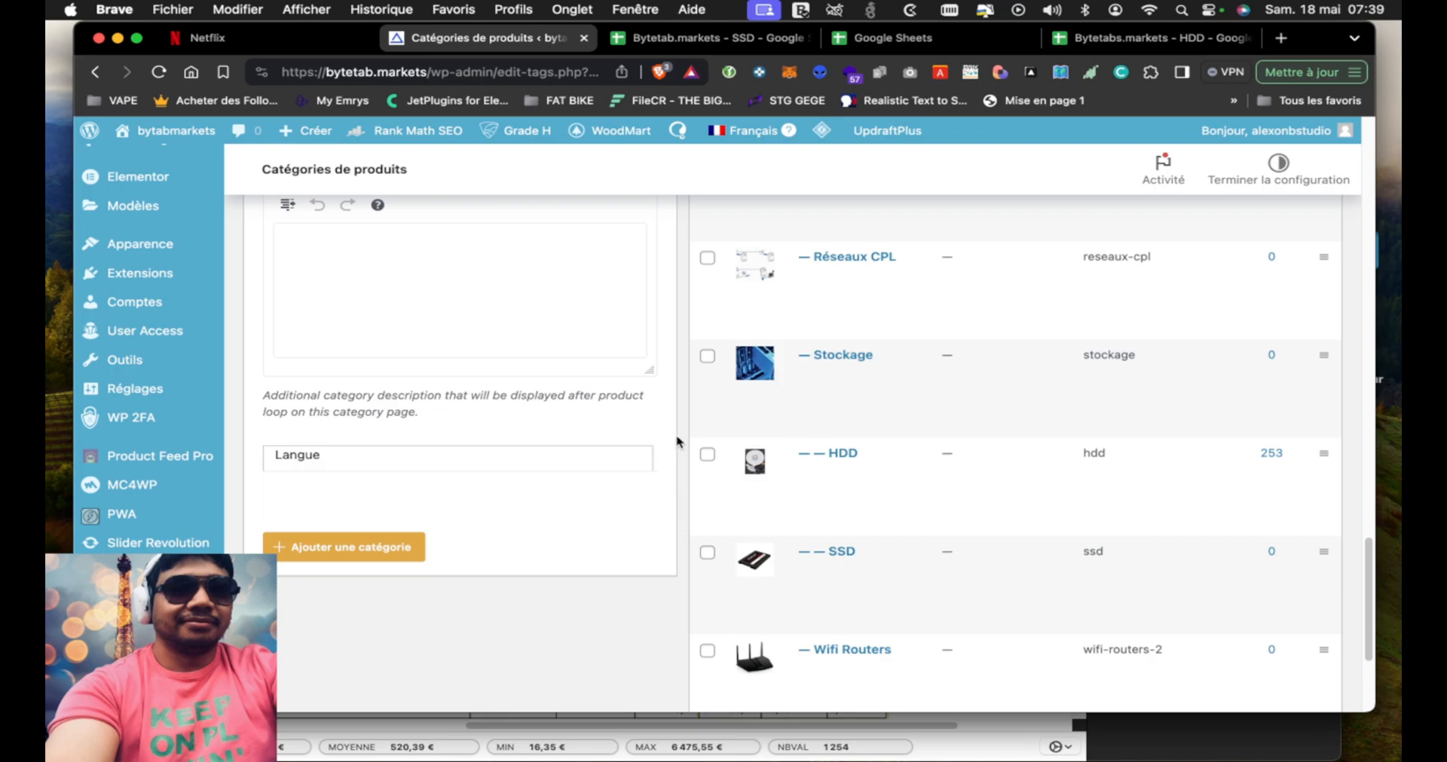
pyautogui.scroll(2, 678, 442)
pyautogui.scroll(3, 676, 442)
pyautogui.scroll(-6, 676, 442)
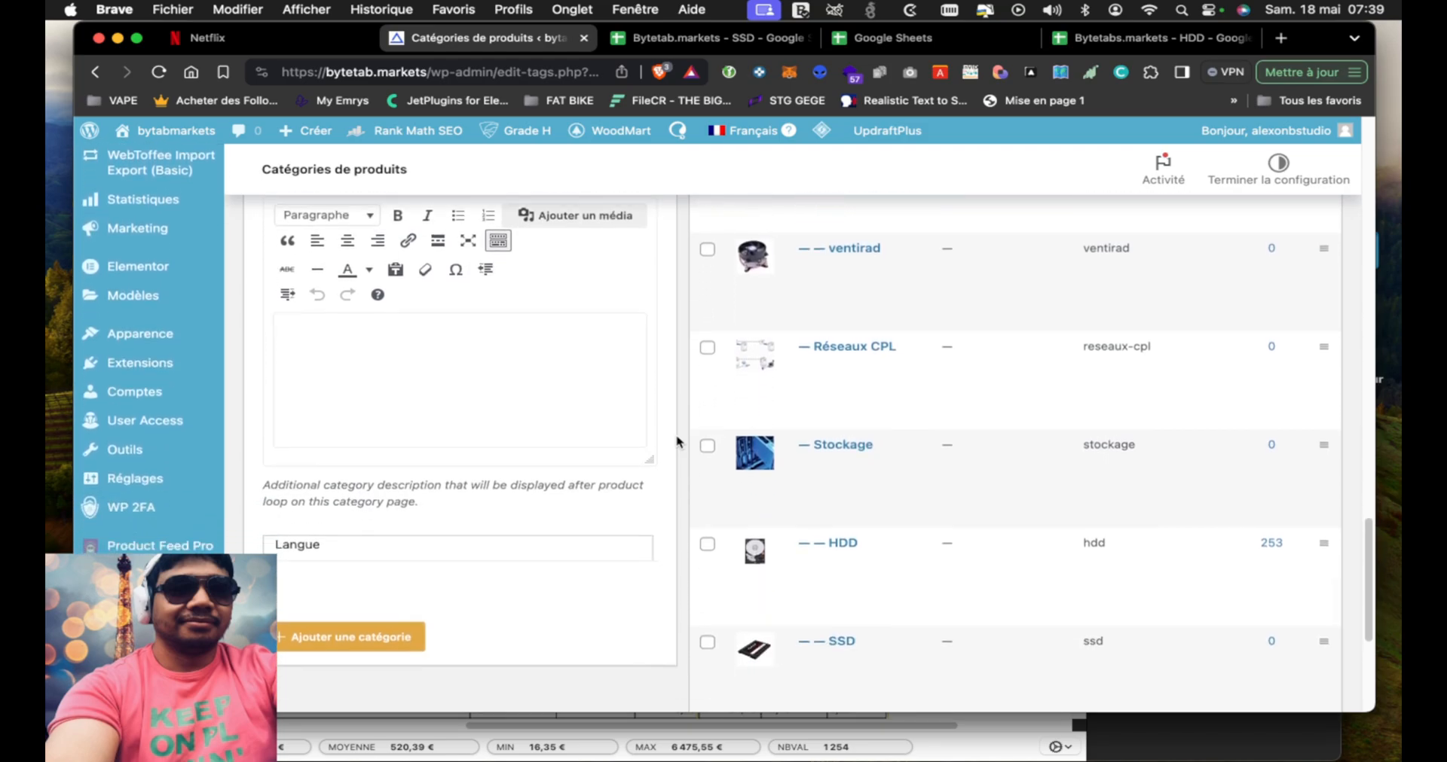
pyautogui.scroll(-2, 677, 442)
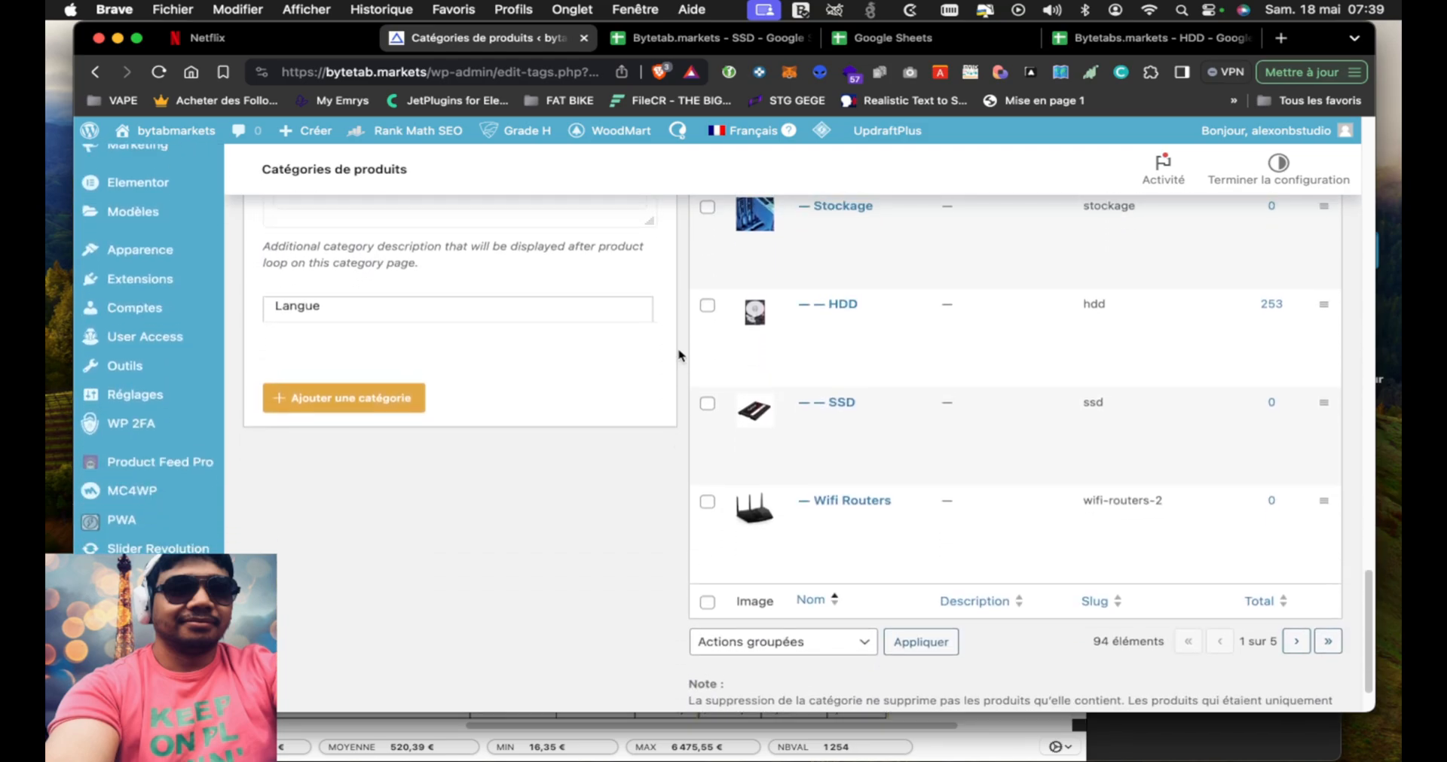
pyautogui.scroll(10, 681, 348)
pyautogui.scroll(-6, 680, 356)
pyautogui.scroll(-3, 678, 352)
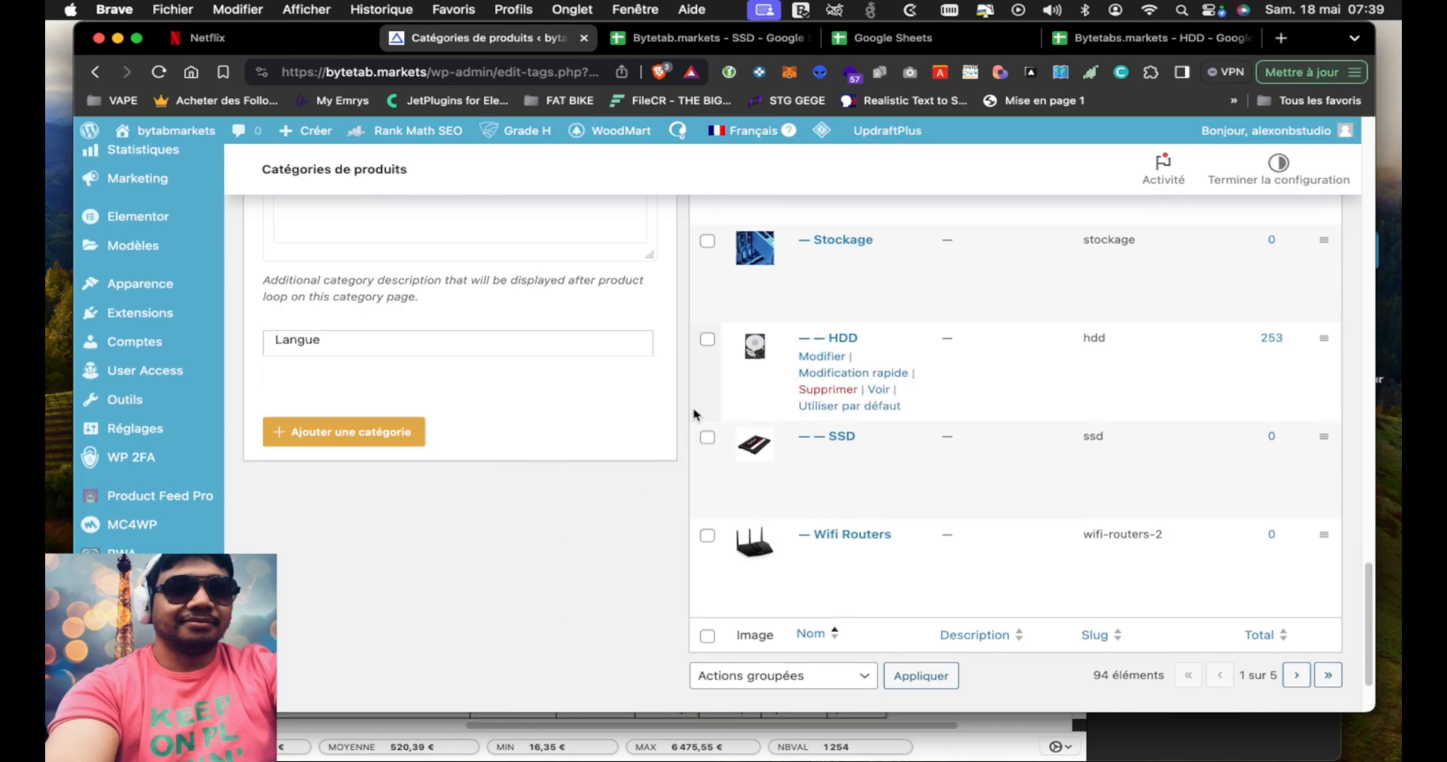
pyautogui.scroll(8, 685, 452)
pyautogui.scroll(7, 680, 467)
pyautogui.scroll(-11, 678, 452)
pyautogui.scroll(15, 676, 412)
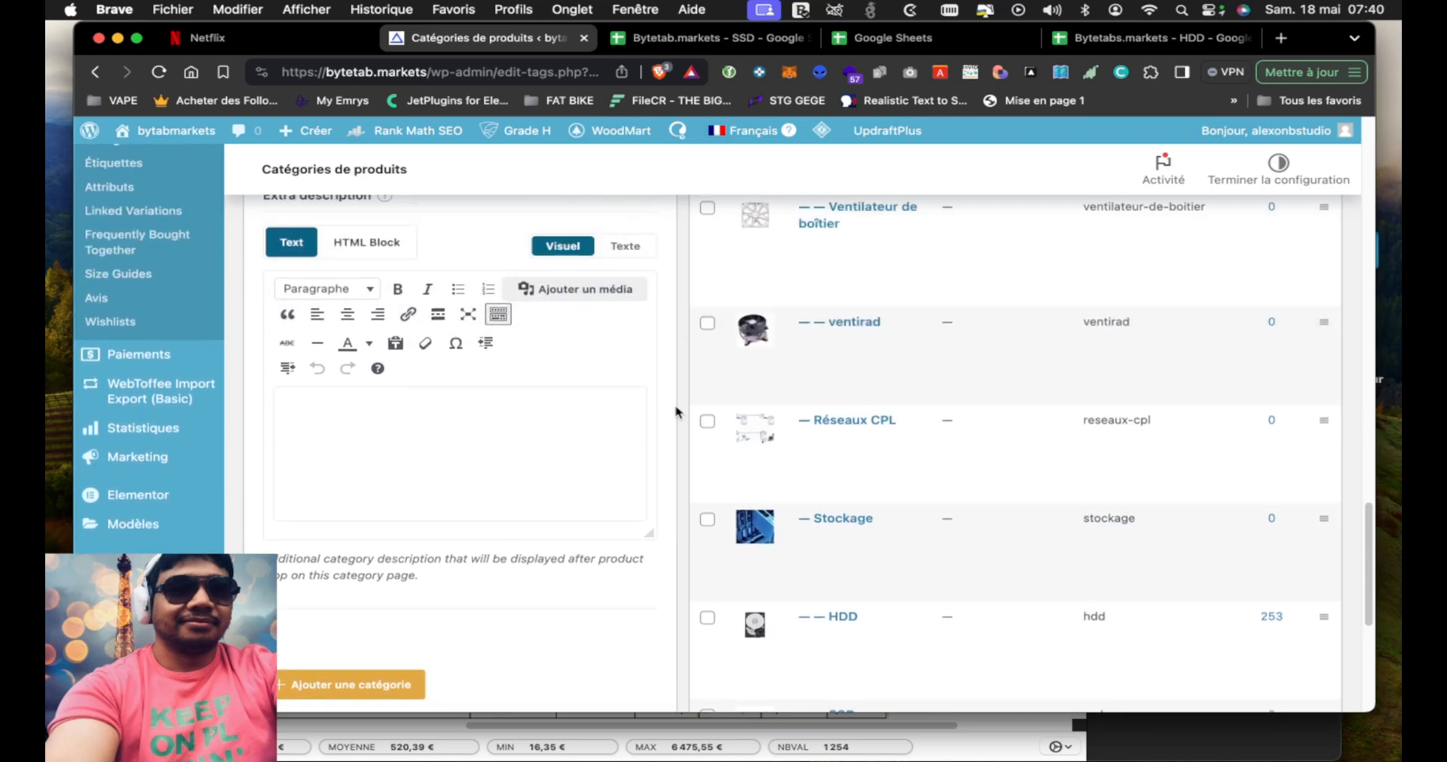
pyautogui.scroll(15, 676, 412)
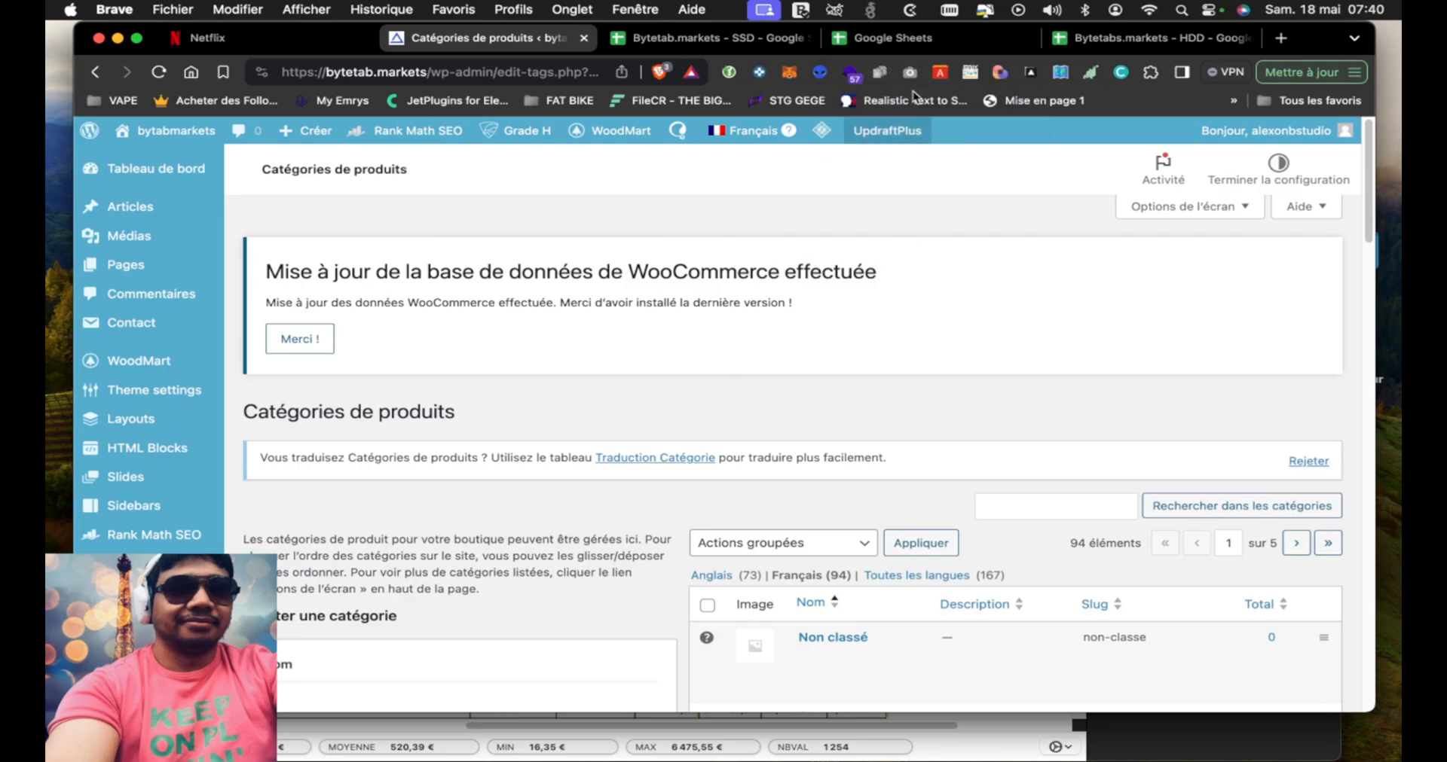
# Return to the SSD spreadsheet and review all its columns, from ID and Catégories through stock, Tarif régulier and thg
pyautogui.click(892, 42)
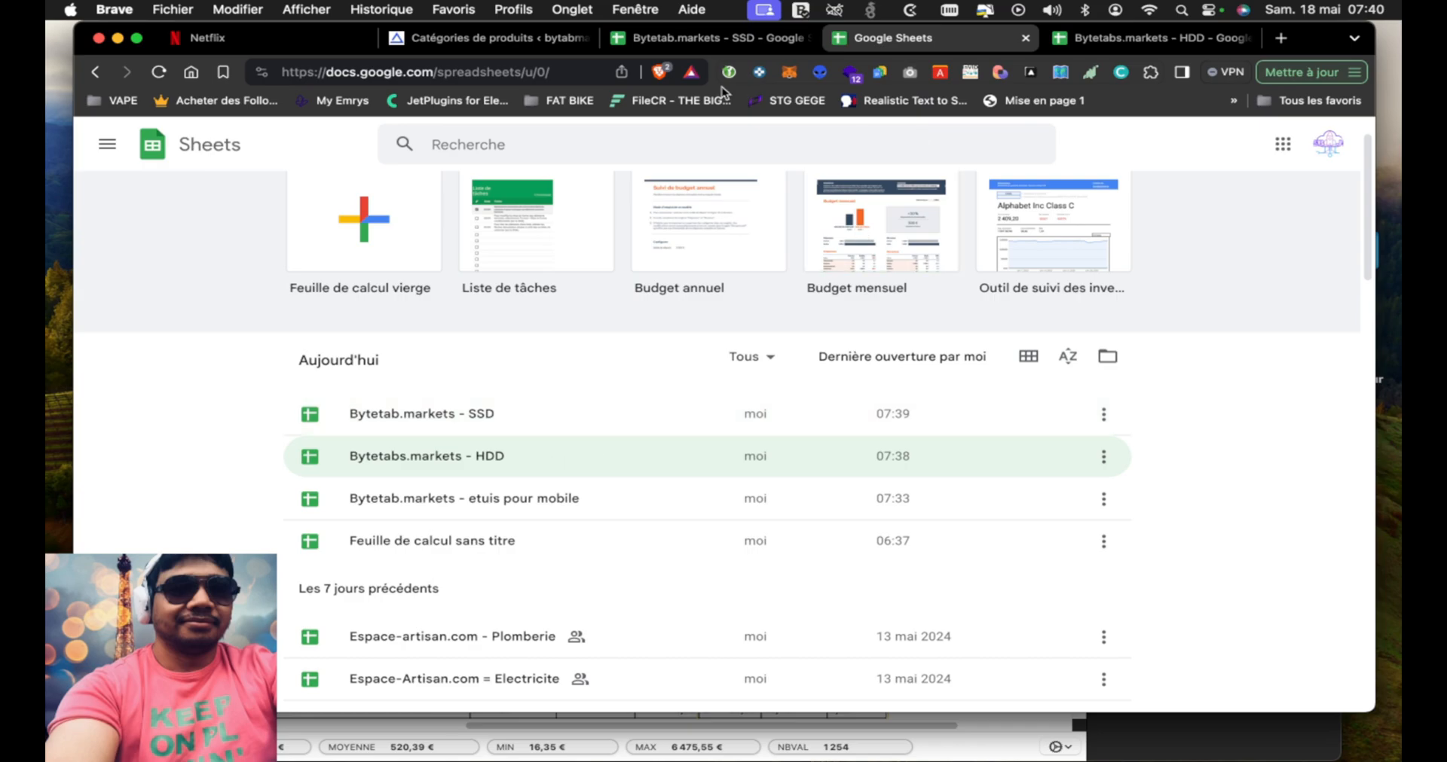
pyautogui.click(753, 40)
pyautogui.hscroll(10, 930, 515)
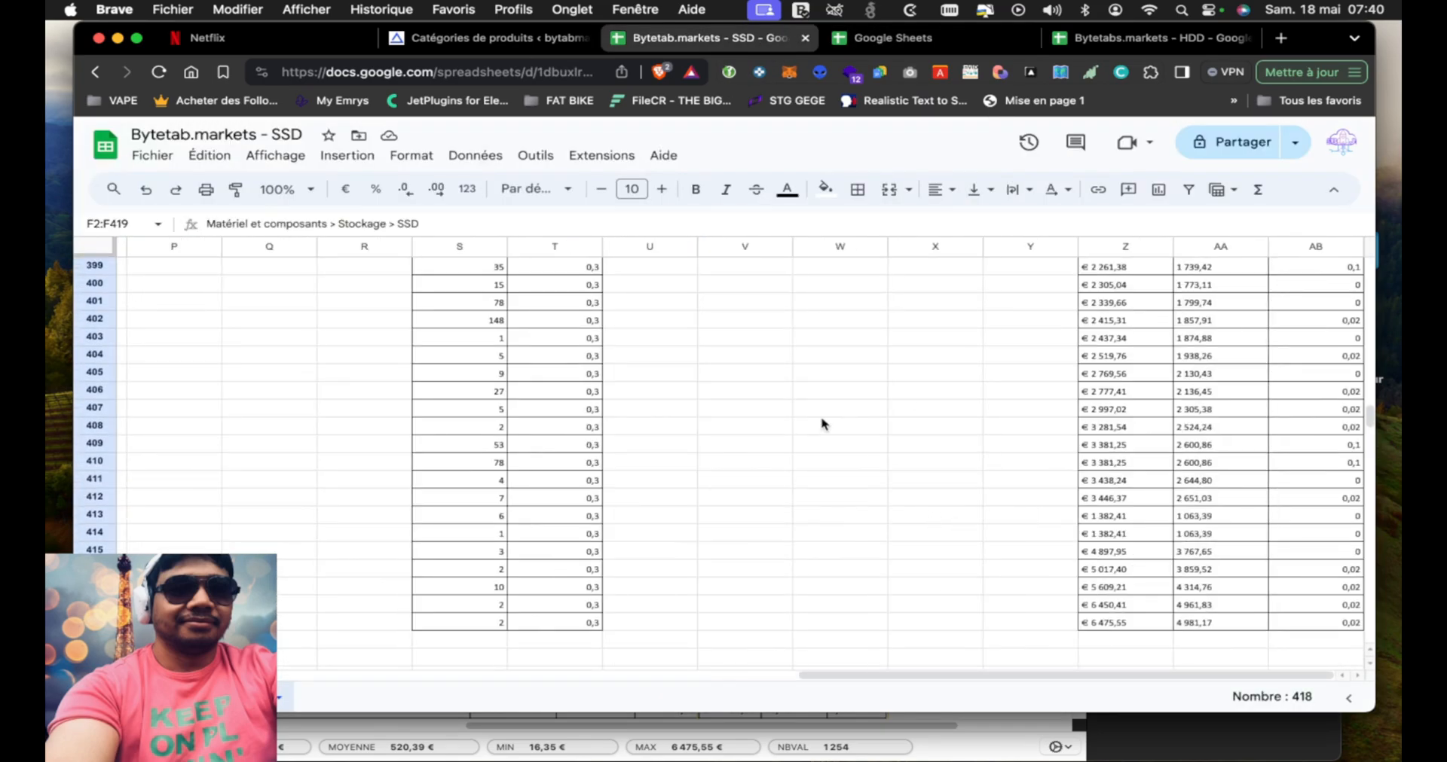
pyautogui.click(174, 640)
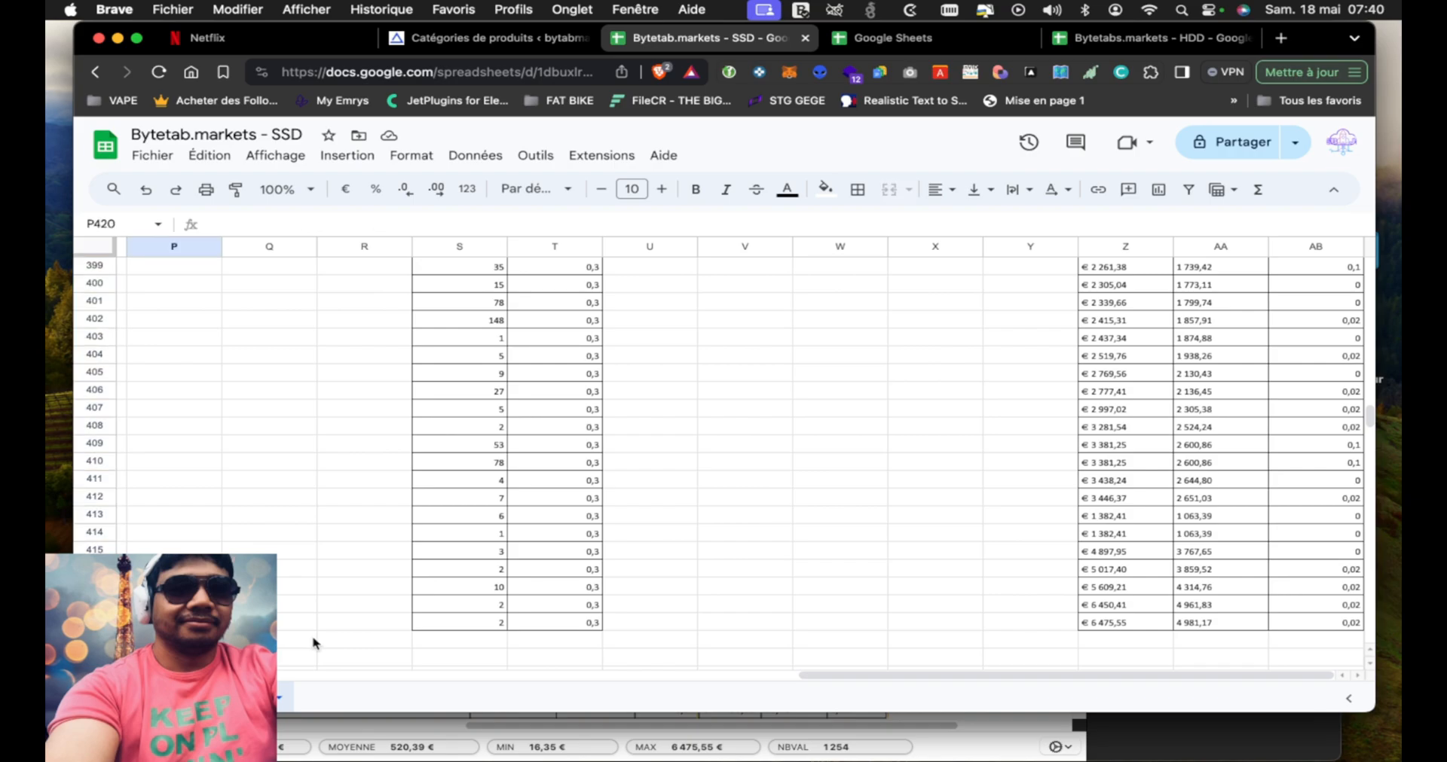
pyautogui.scroll(2, 1187, 512)
pyautogui.scroll(20, 1228, 334)
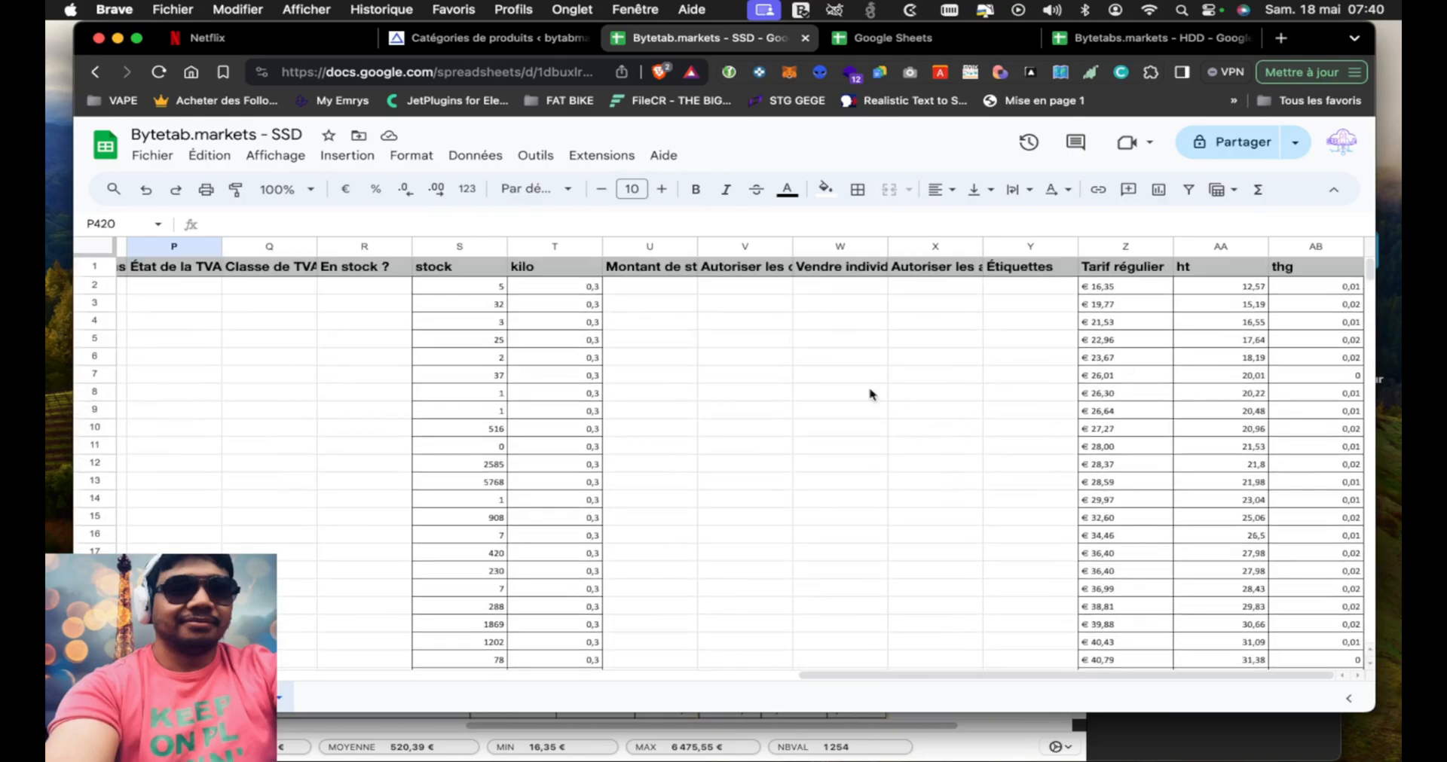
pyautogui.hscroll(-15, 681, 378)
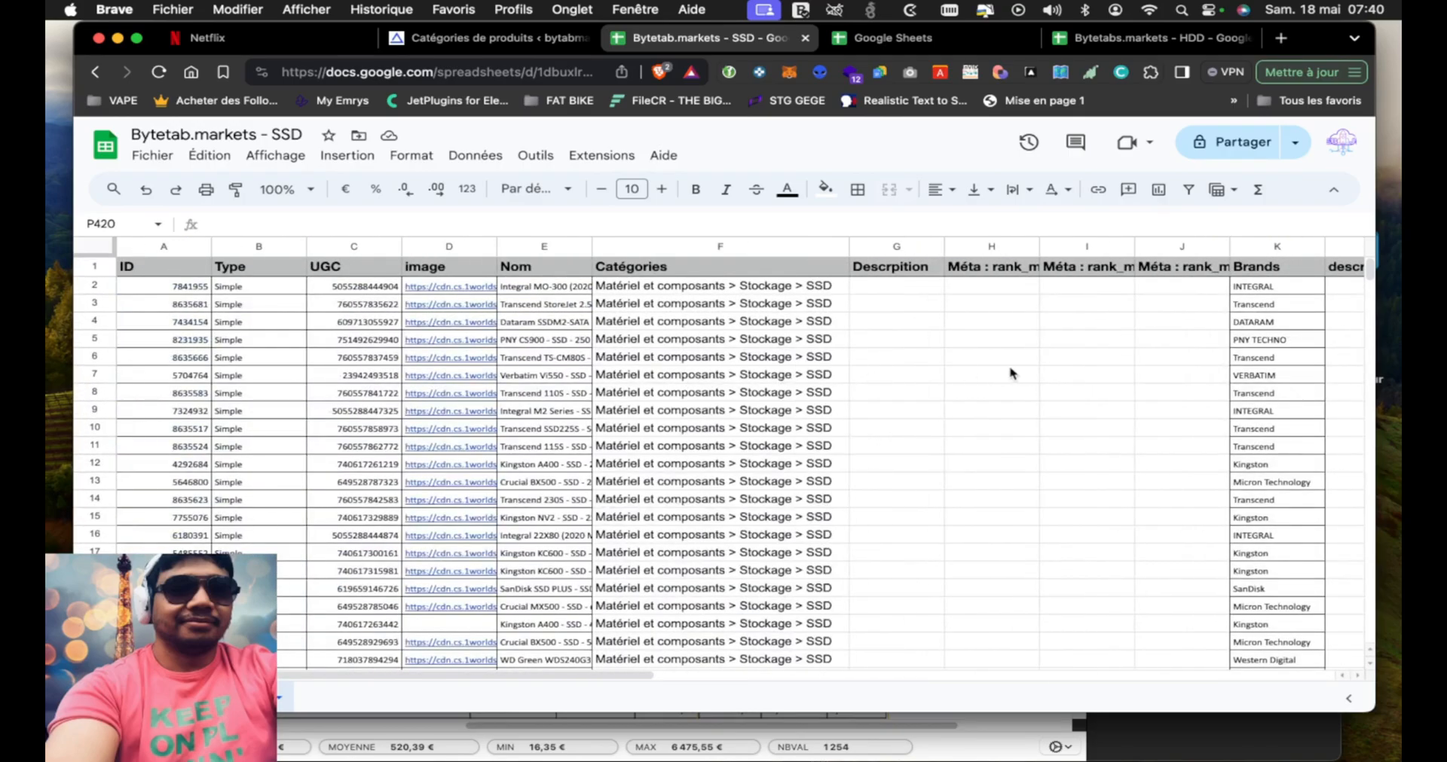
pyautogui.scroll(-2, 294, 388)
pyautogui.scroll(2, 294, 390)
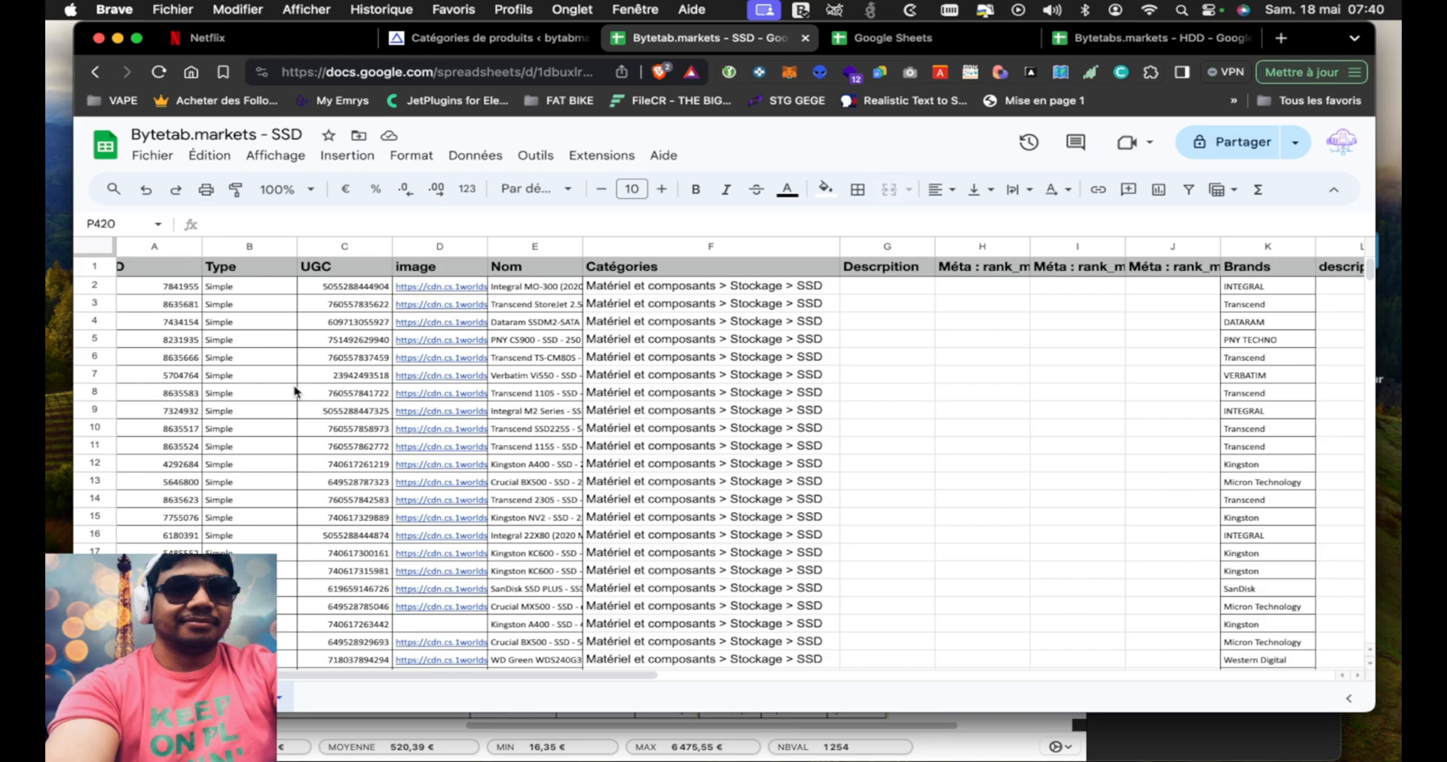
pyautogui.scroll(-5, 342, 468)
pyautogui.scroll(5, 347, 470)
pyautogui.hscroll(-1, 350, 472)
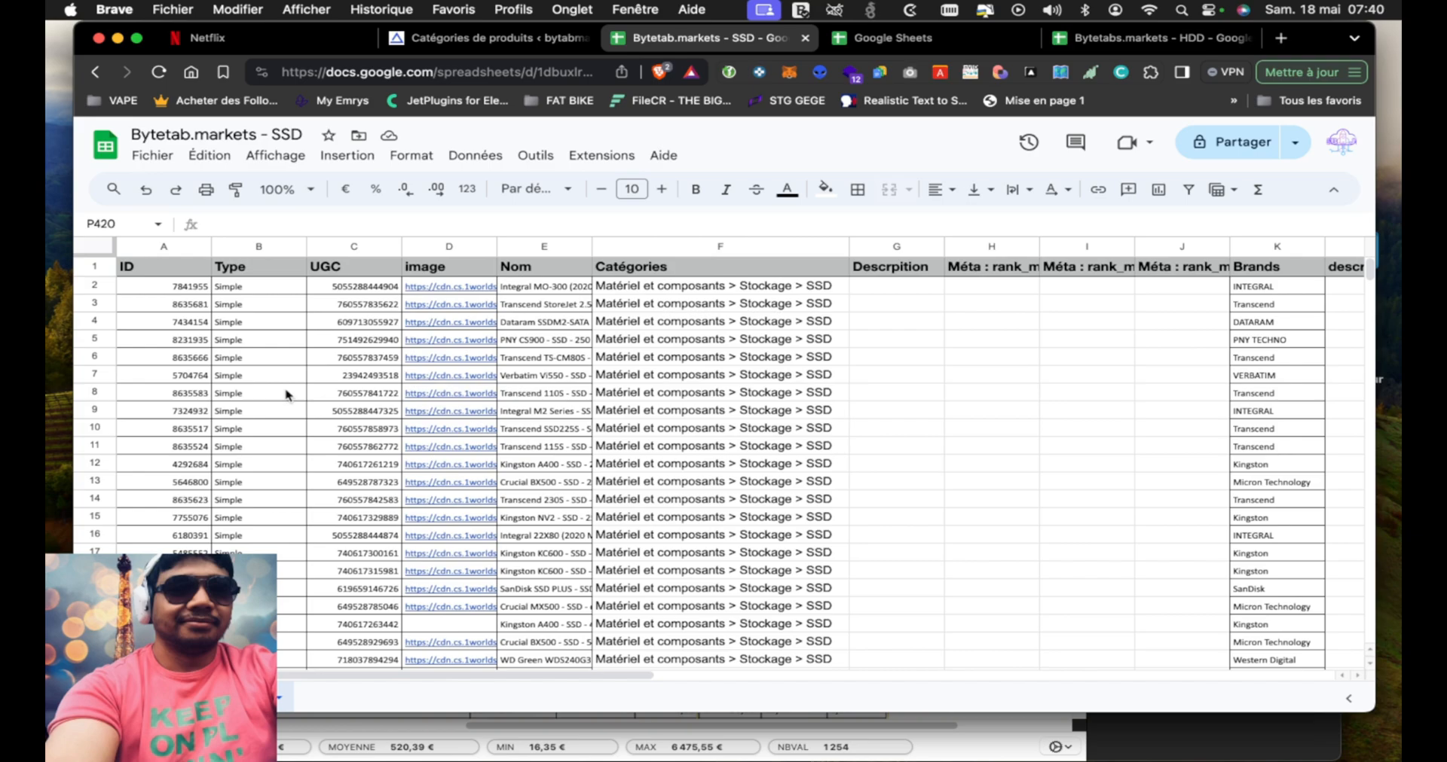
pyautogui.hscroll(15, 601, 444)
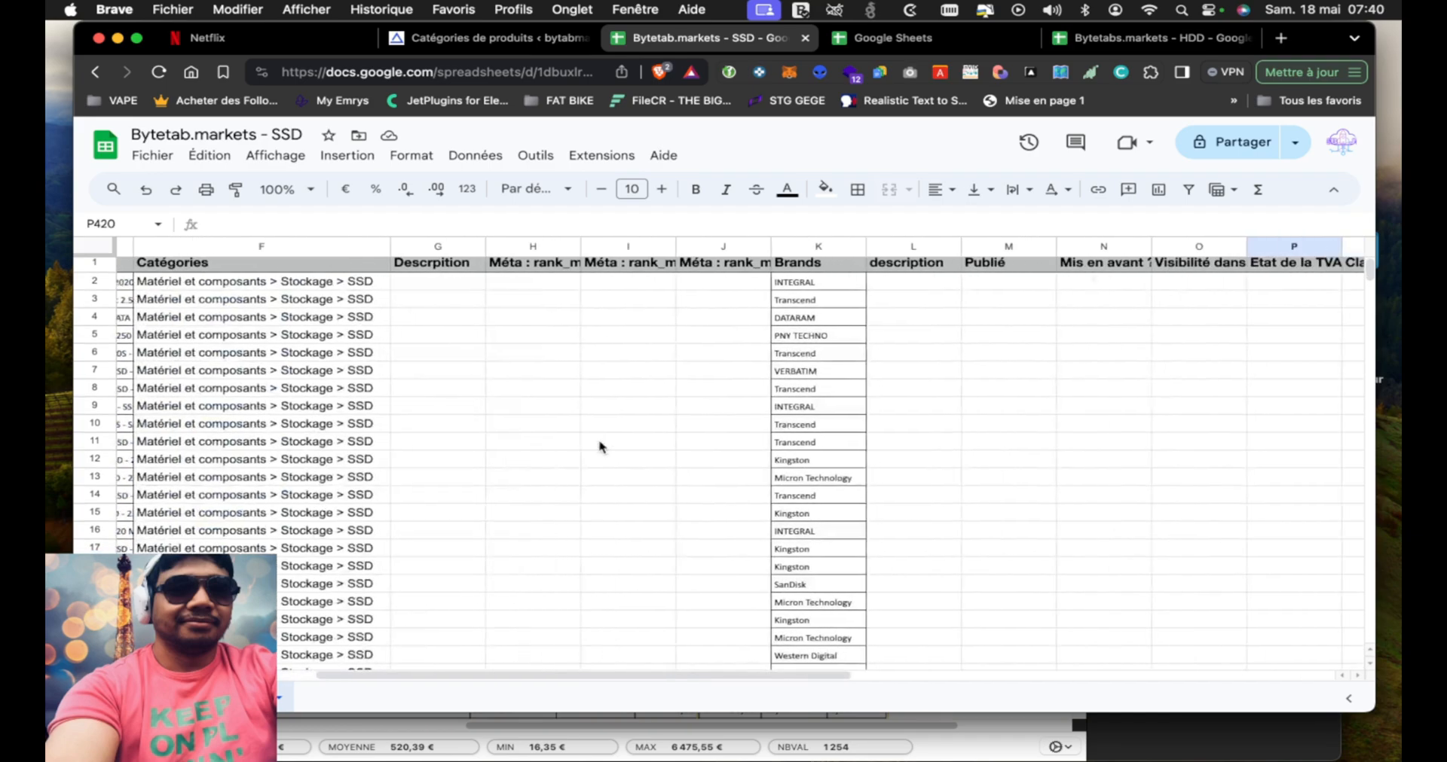
pyautogui.hscroll(2, 897, 398)
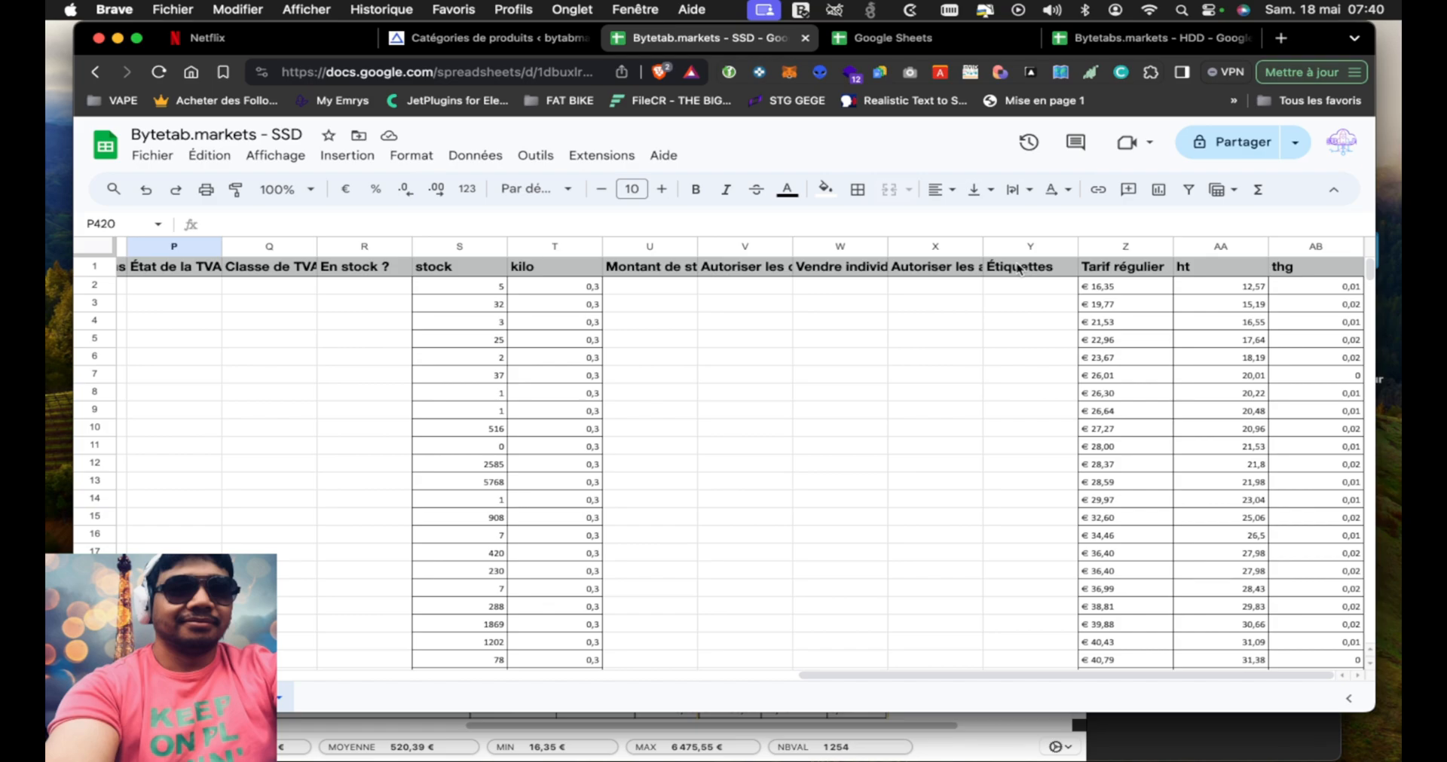
pyautogui.hscroll(-10, 354, 397)
pyautogui.hscroll(-1, 355, 398)
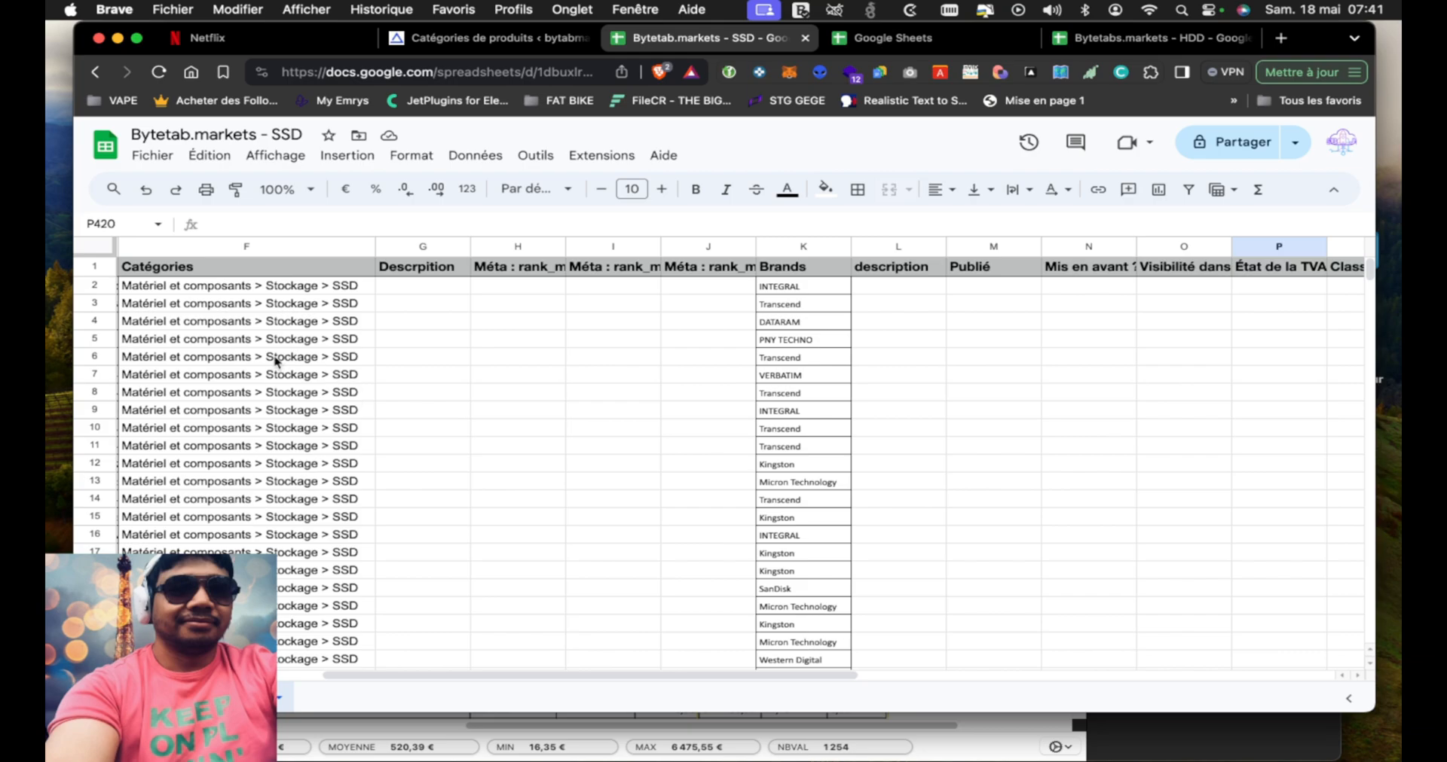
pyautogui.hscroll(-5, 427, 347)
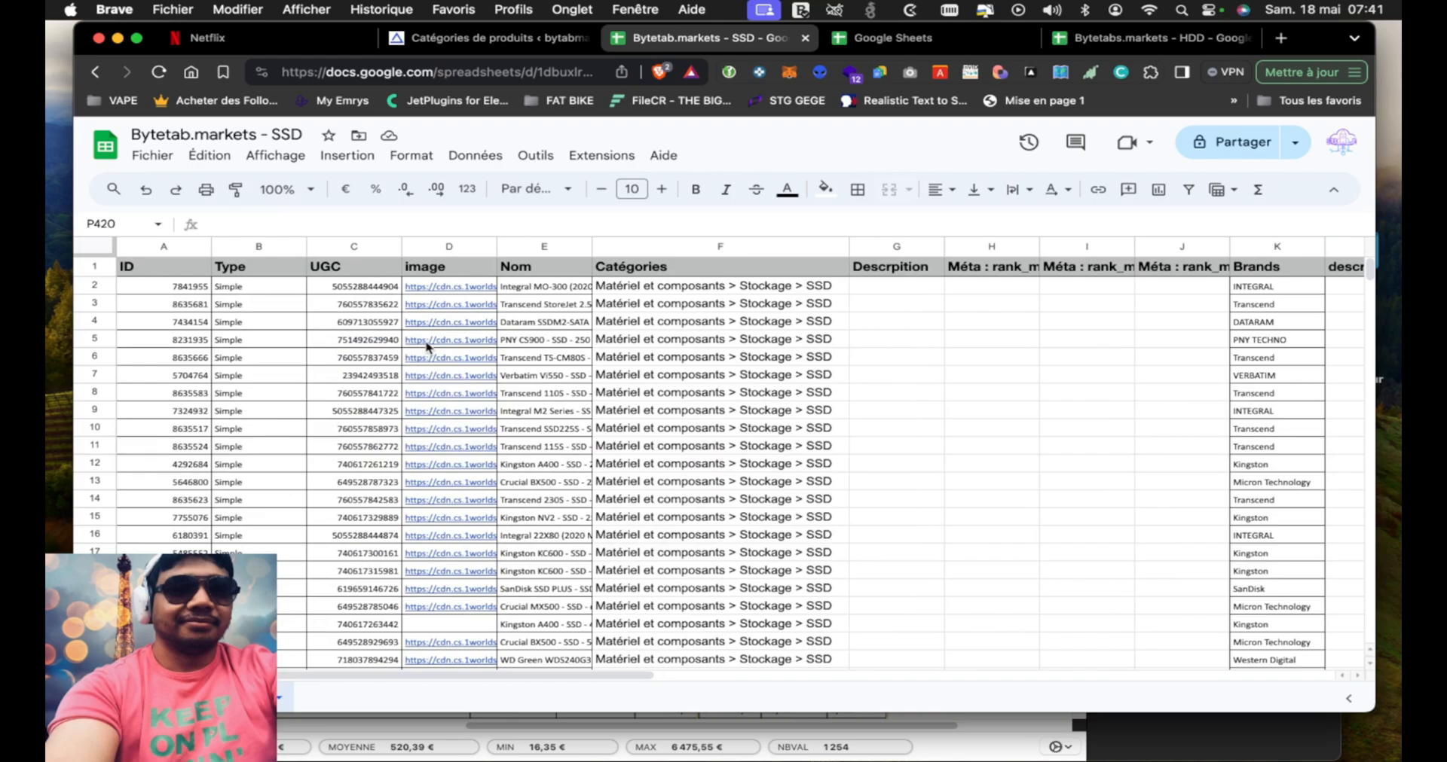
# Download the SSD spreadsheet as comma-separated values (.csv) and save it in the Downloads folder
pyautogui.click(152, 157)
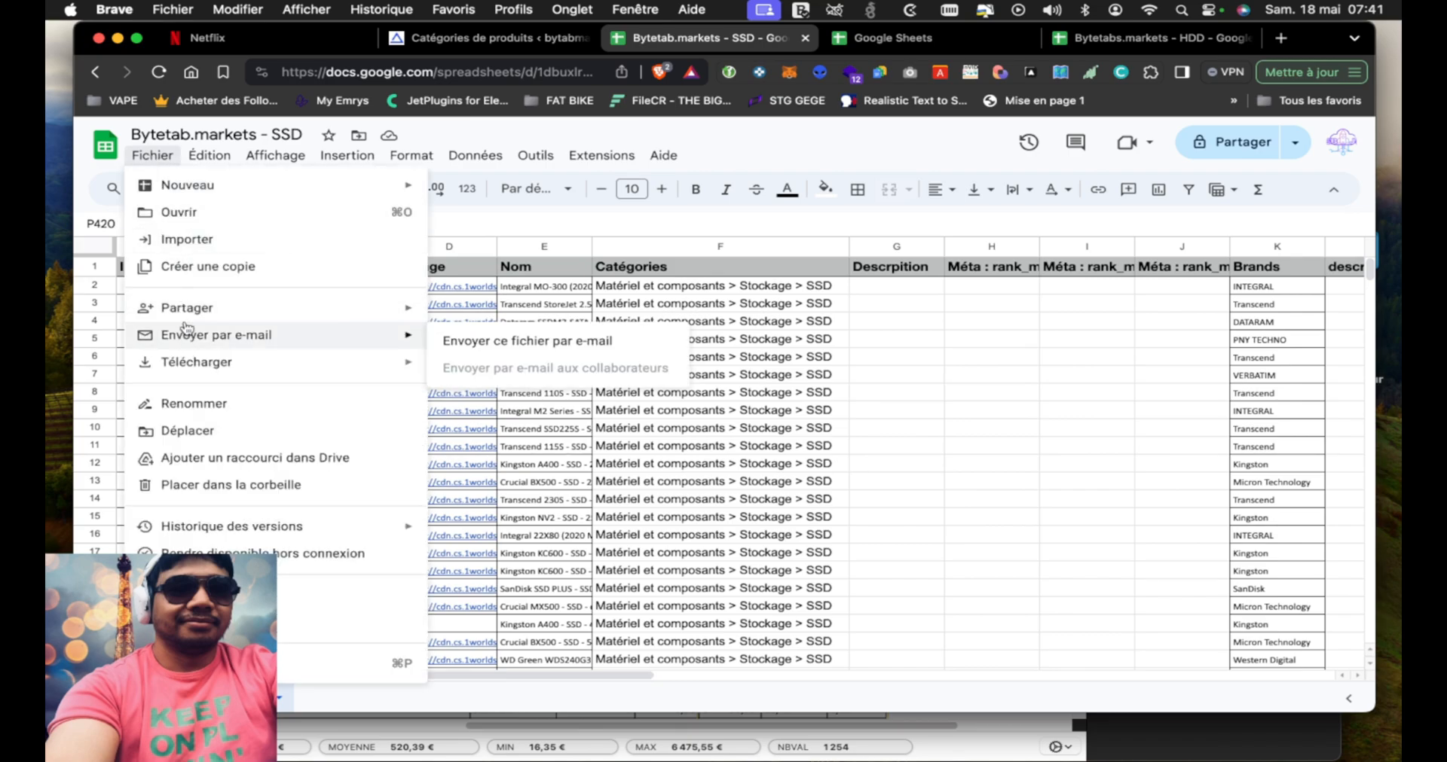
pyautogui.click(159, 164)
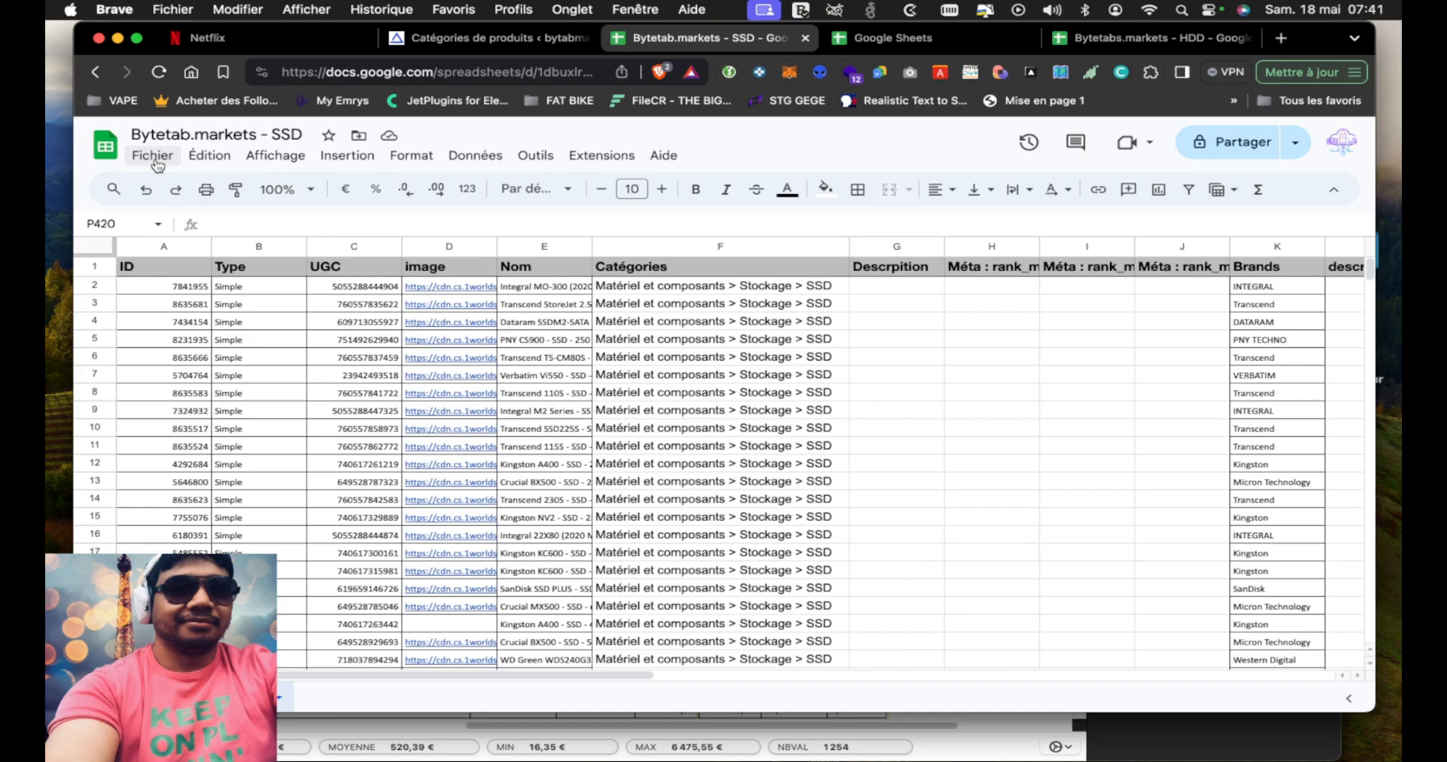
pyautogui.click(153, 157)
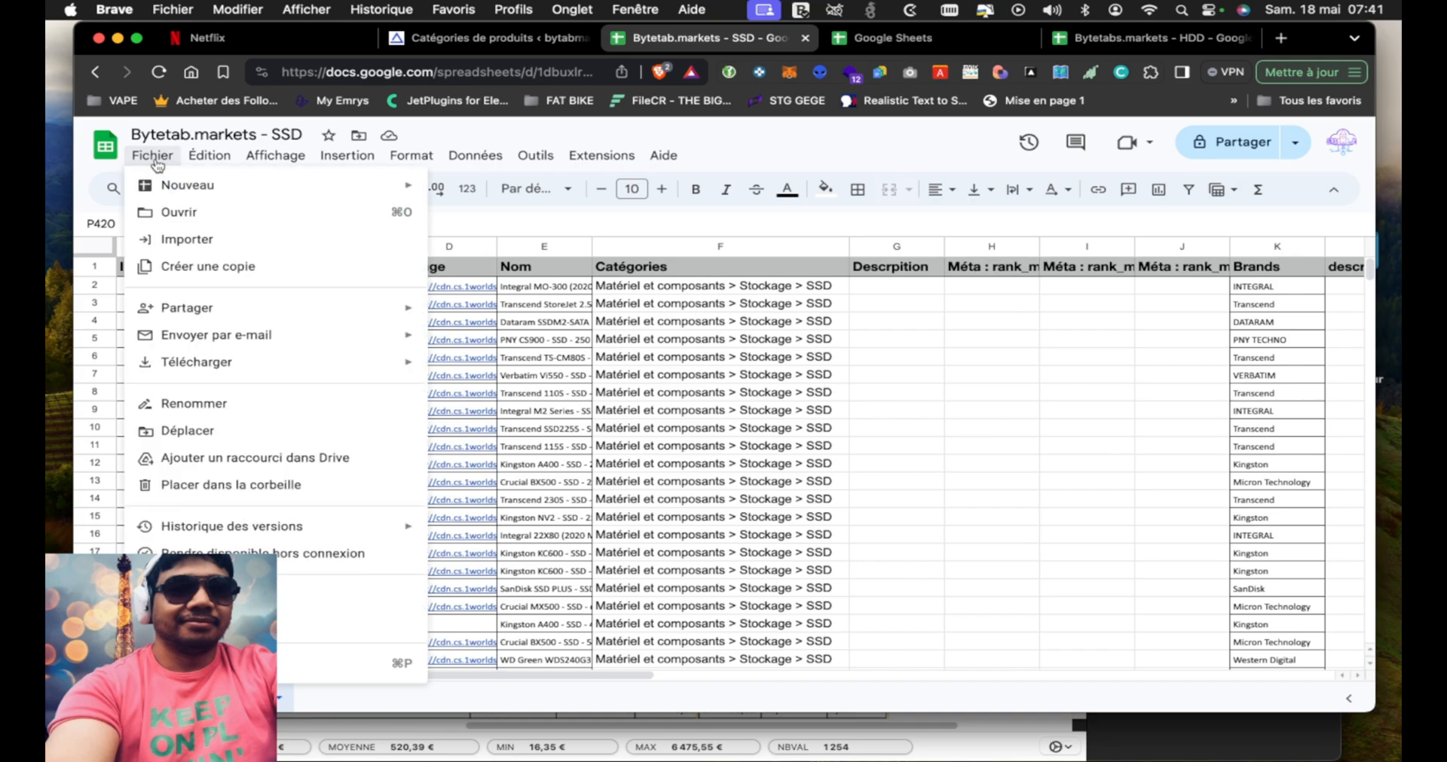
pyautogui.moveTo(228, 360)
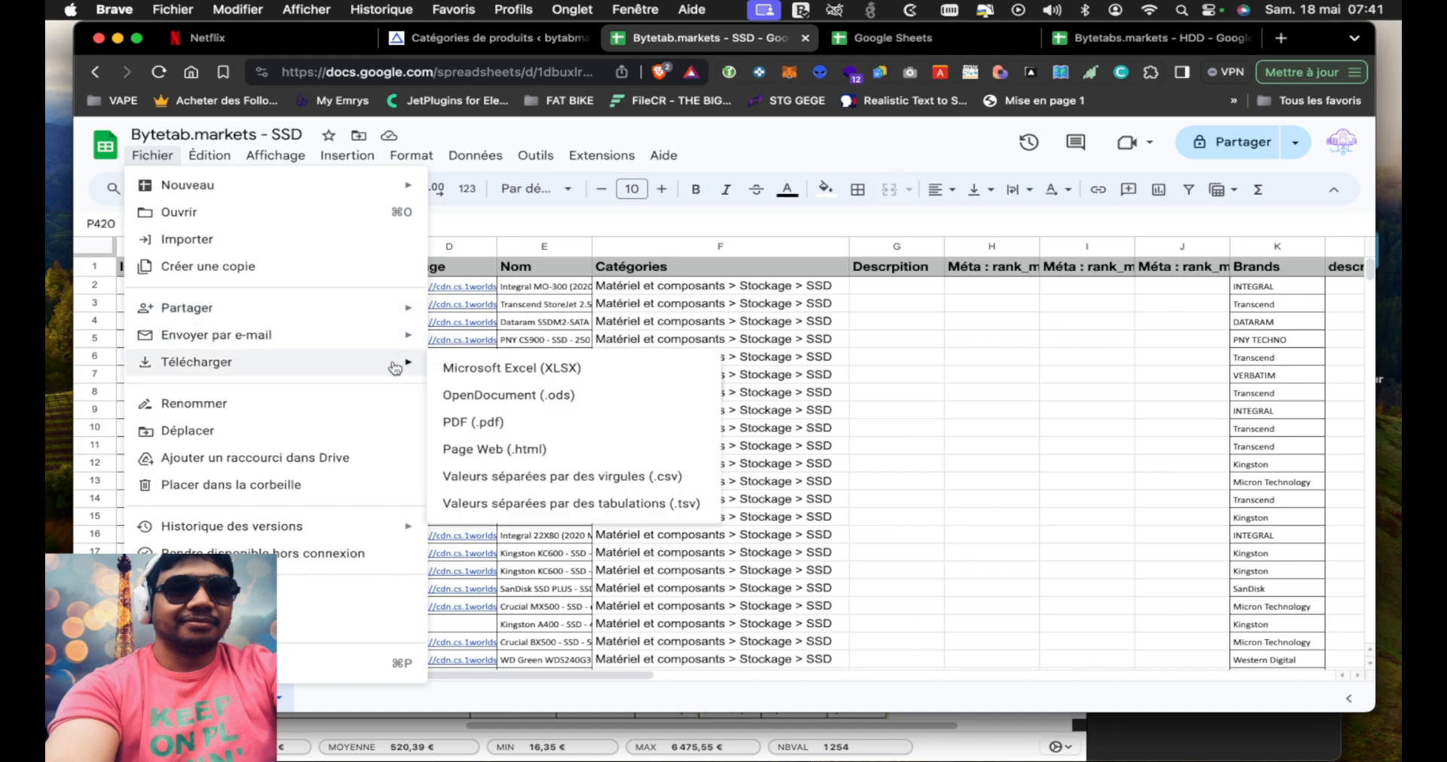
pyautogui.click(626, 488)
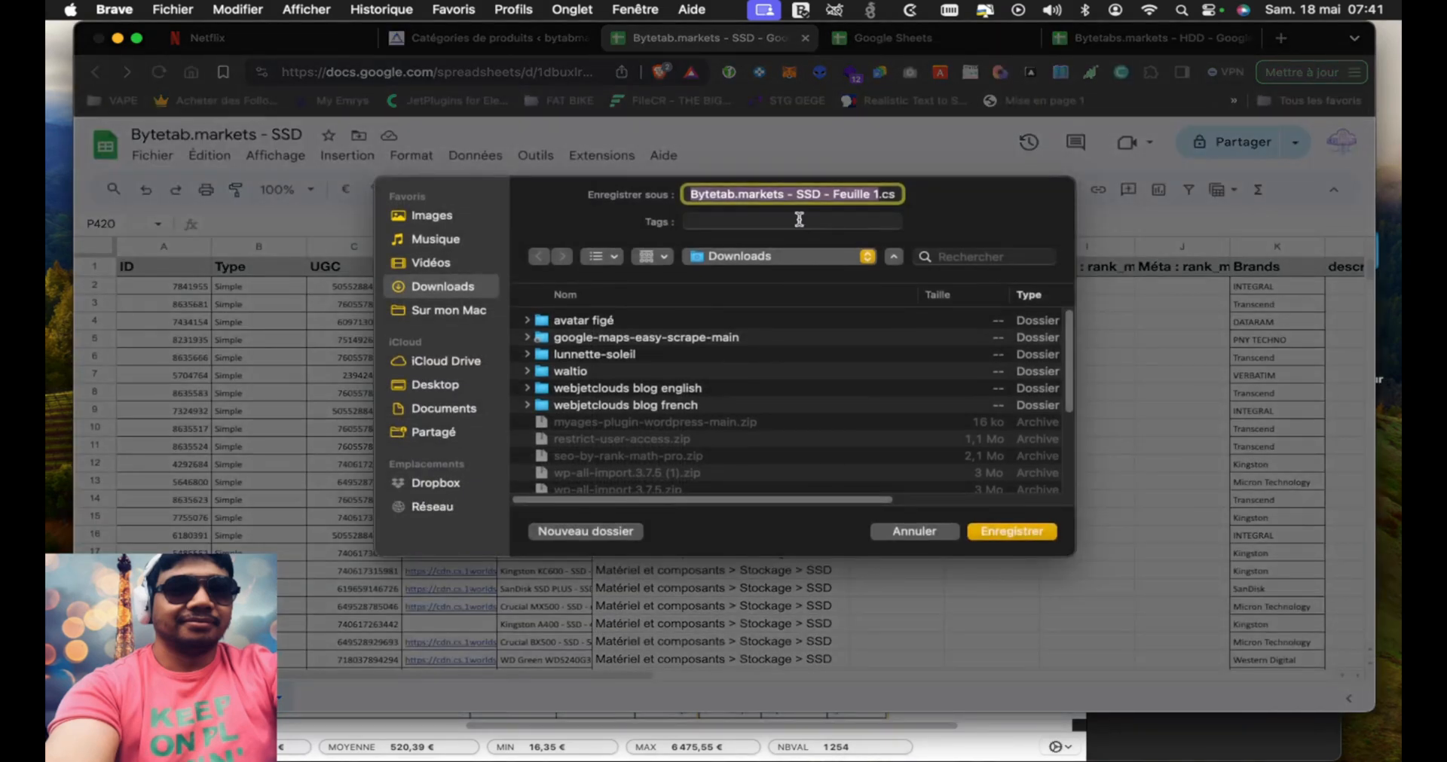
pyautogui.click(1012, 531)
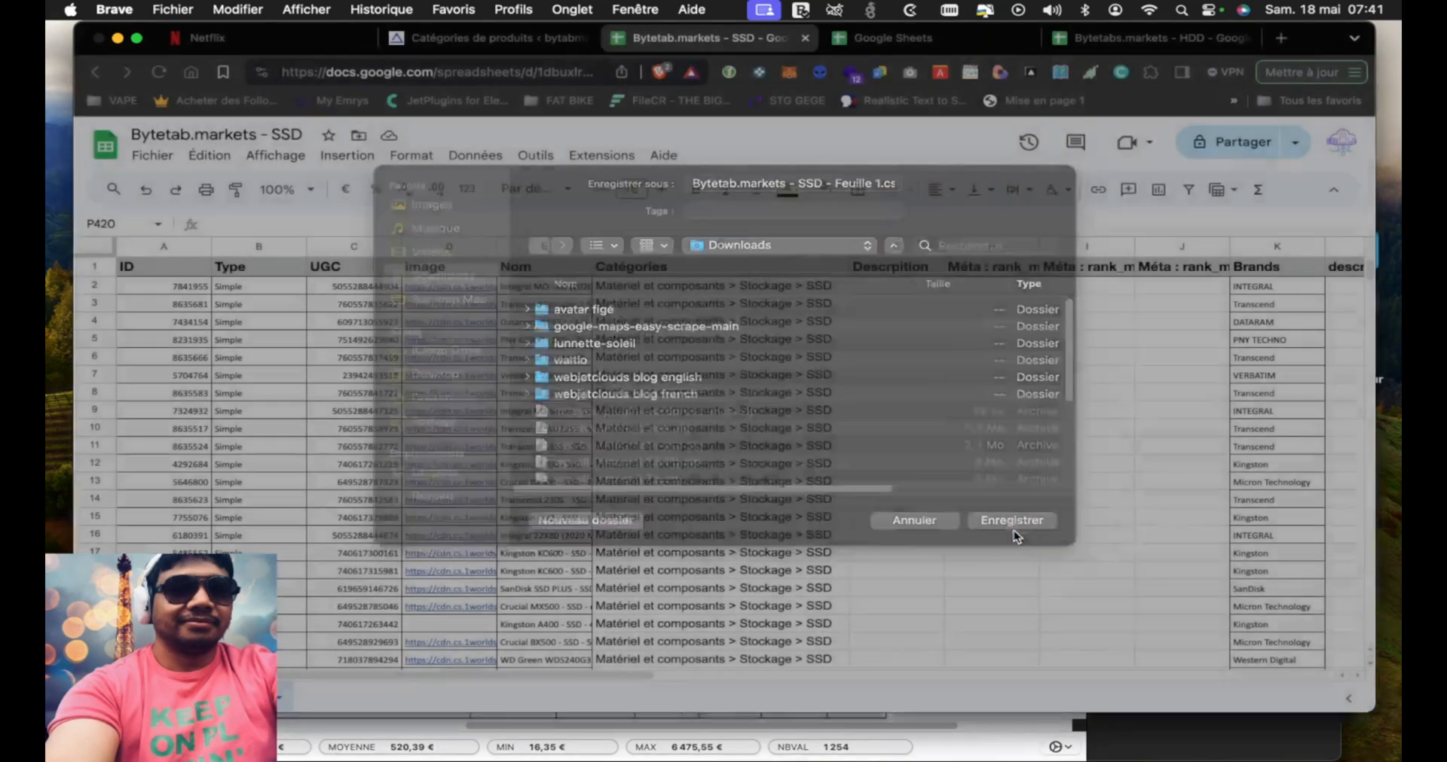
# Switch to the WordPress admin, open the WebToffee importer, and continue with Product as the post type
pyautogui.click(781, 411)
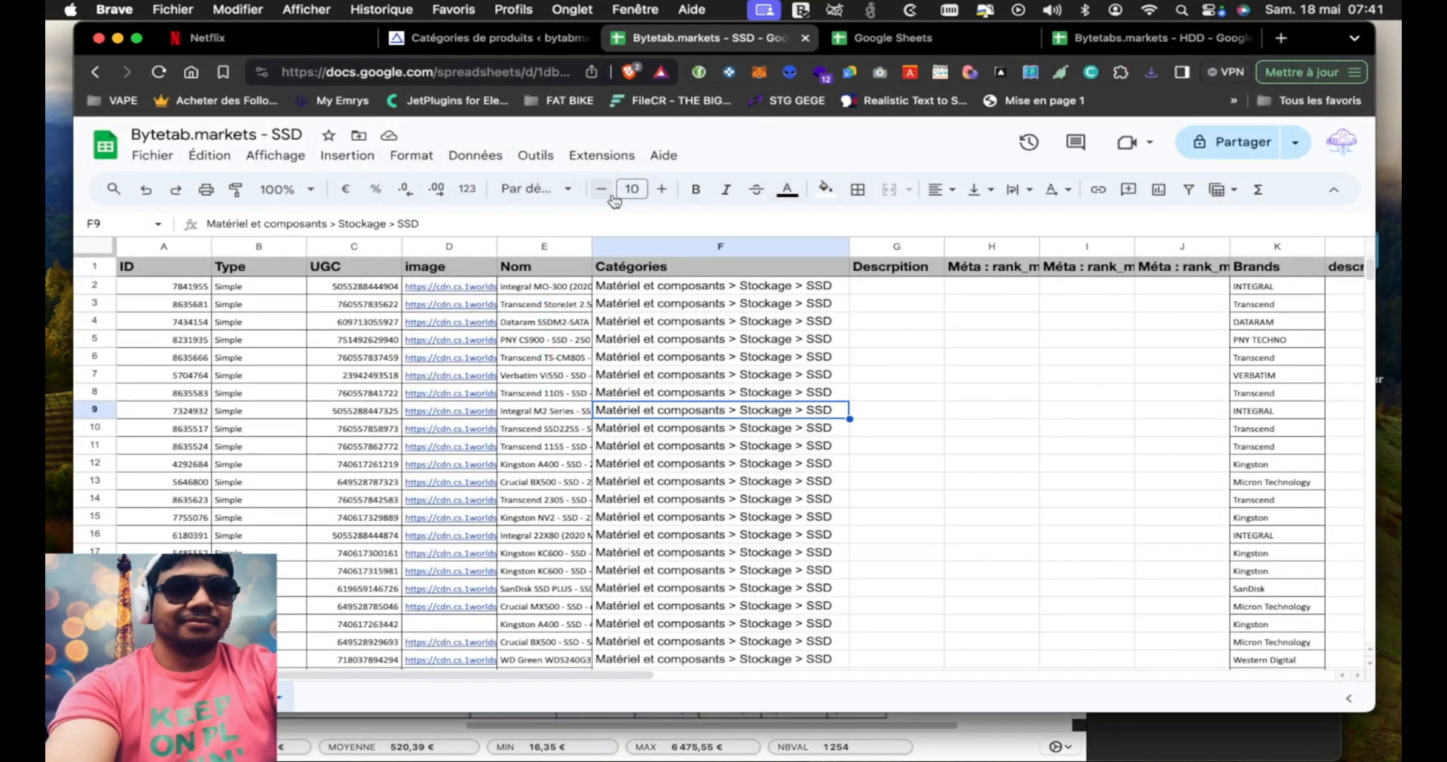
pyautogui.click(482, 37)
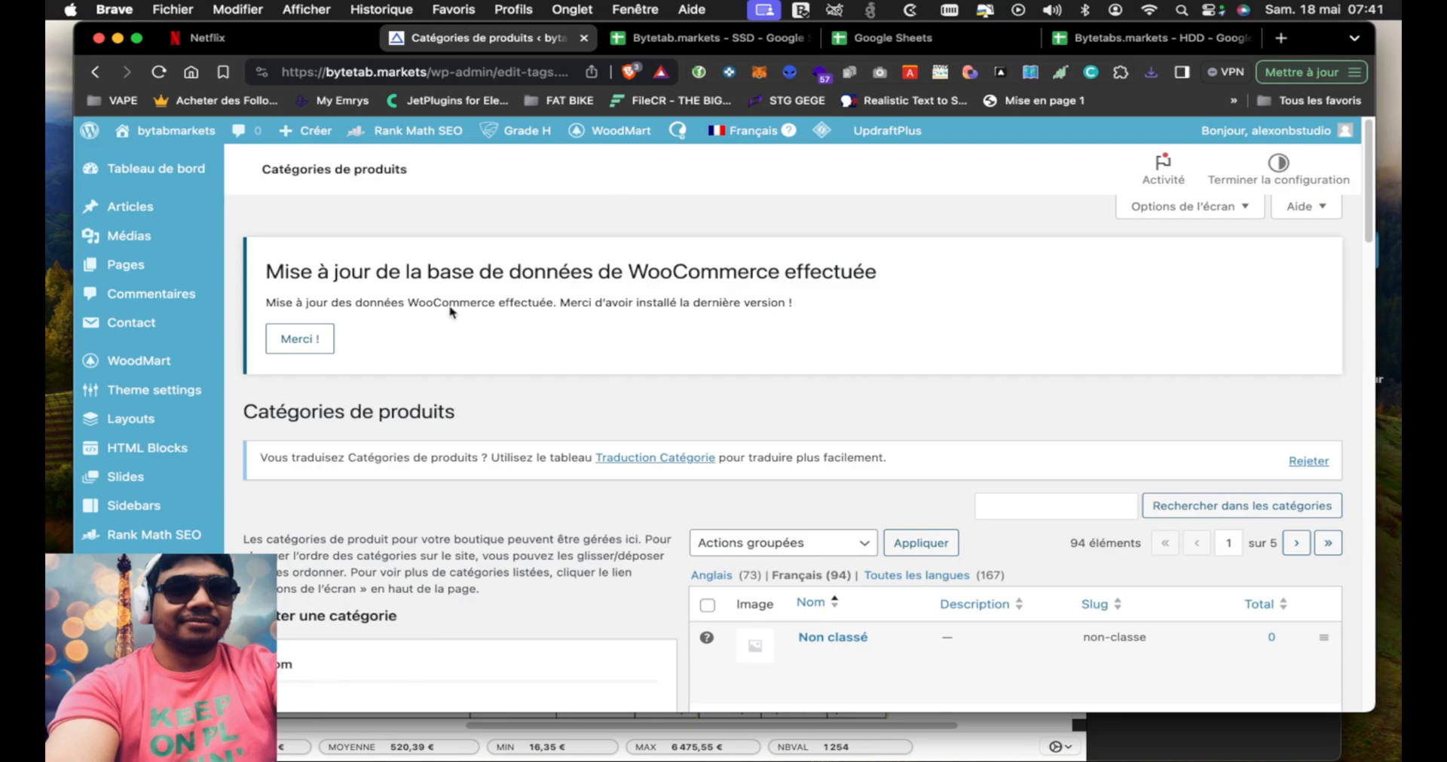
pyautogui.scroll(-3, 490, 257)
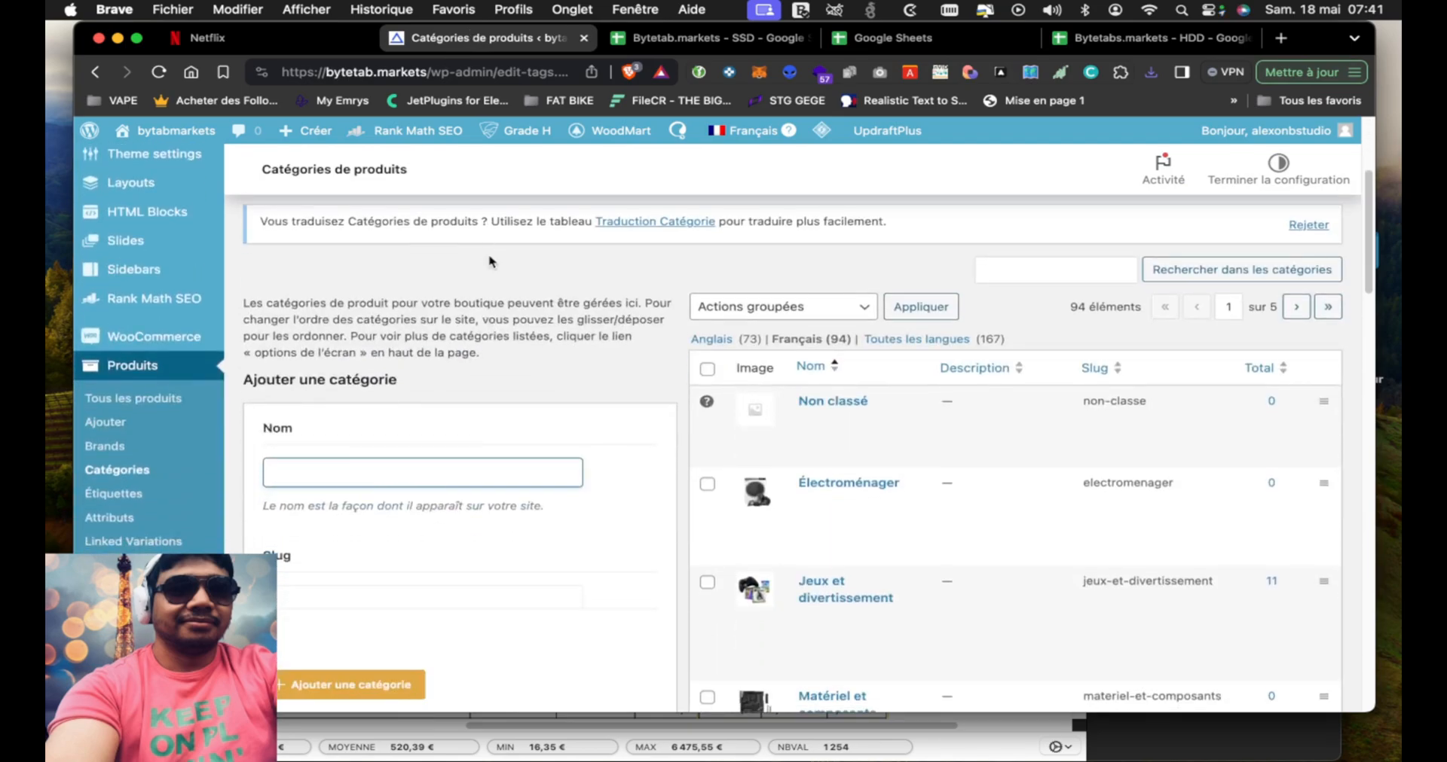
pyautogui.scroll(-2, 173, 271)
pyautogui.scroll(-4, 175, 284)
pyautogui.moveTo(115, 383)
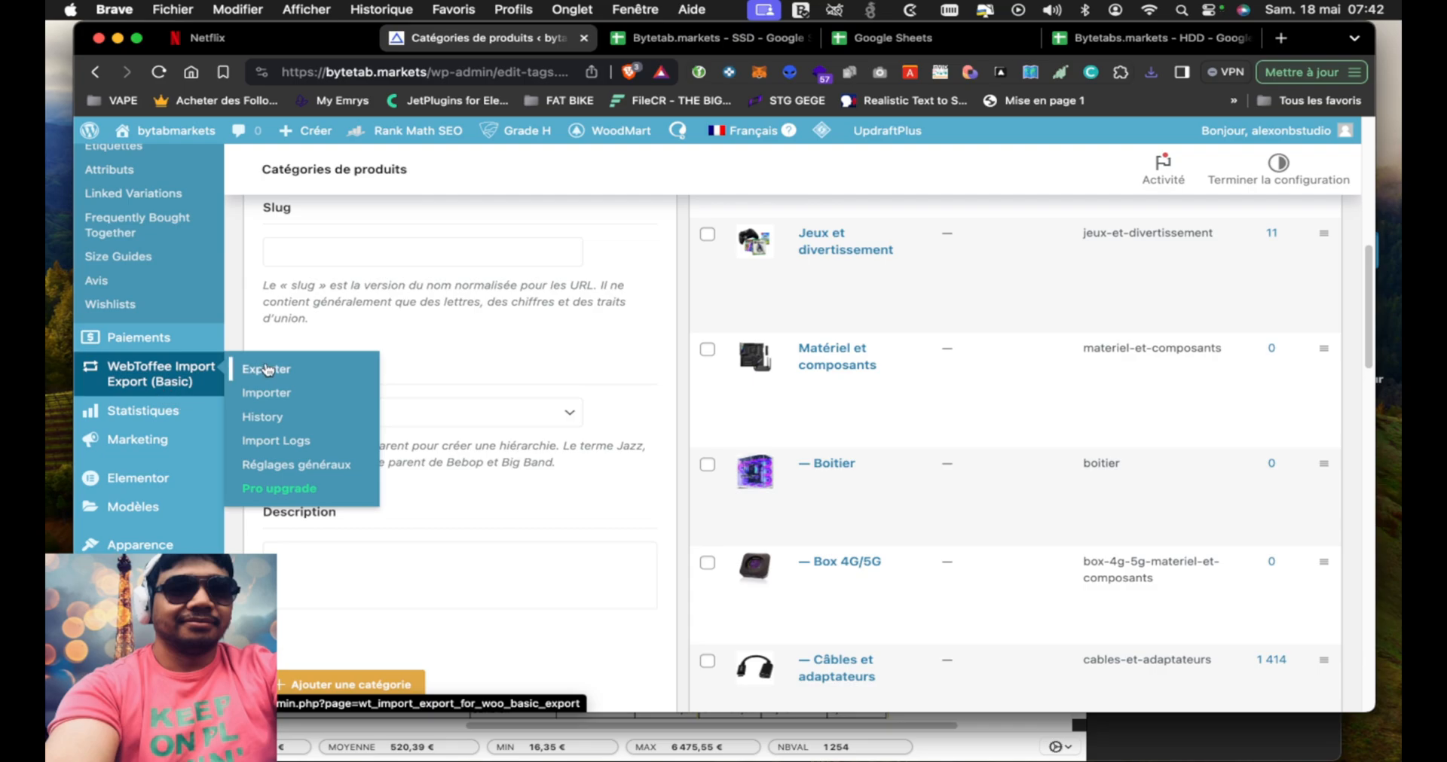
pyautogui.click(273, 400)
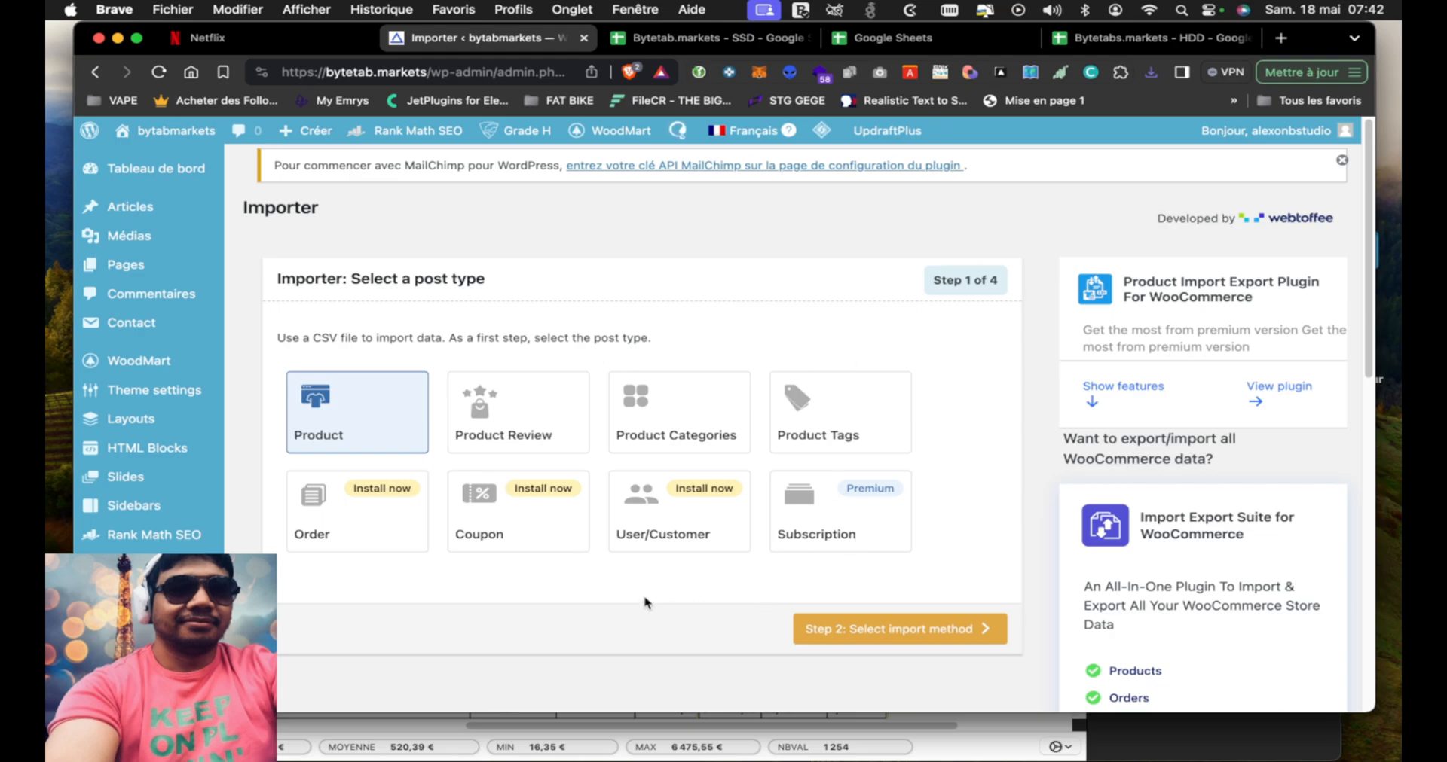
pyautogui.click(827, 640)
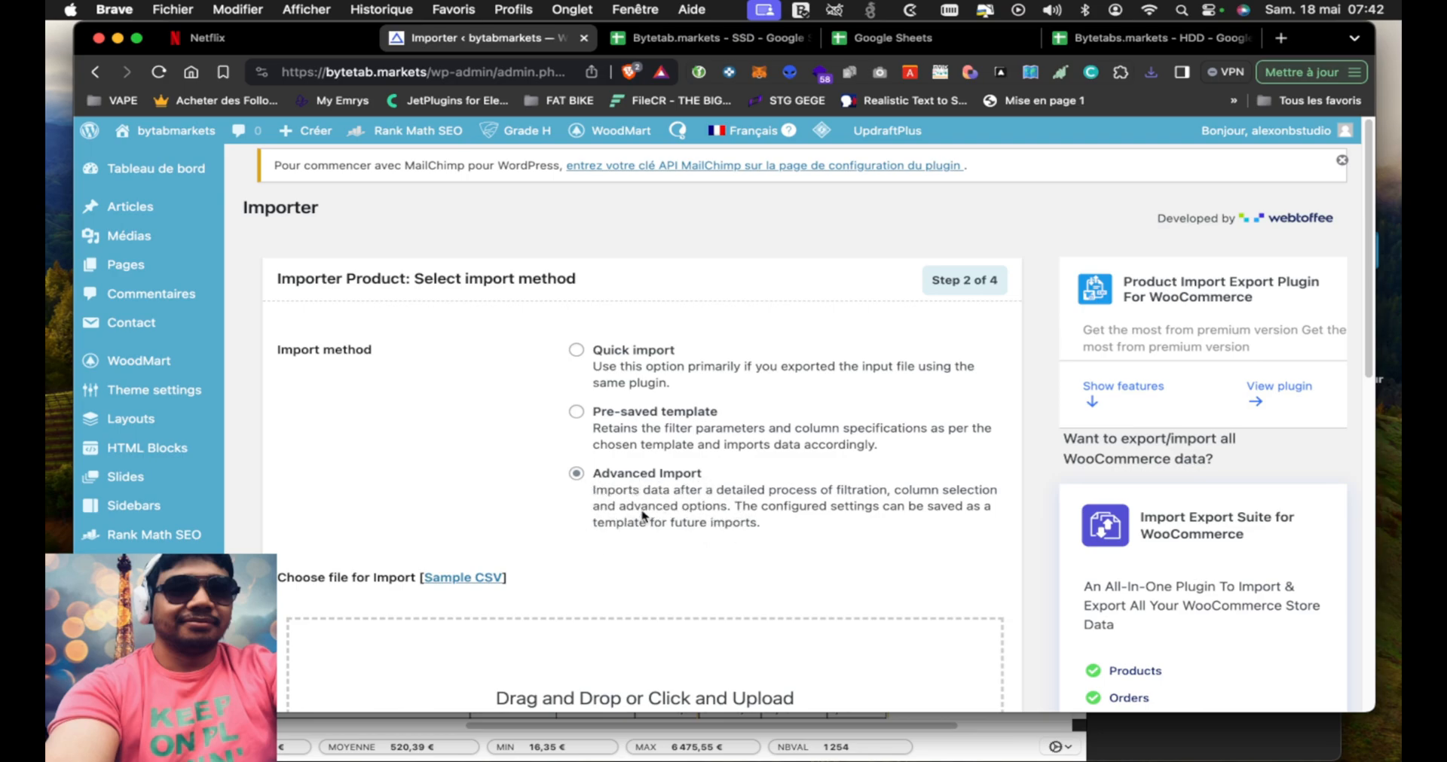
# Upload Bytetab.markets - SSD - Feuille 1.csv for an Advanced Import with the Comma delimiter and continue to column mapping
pyautogui.scroll(-5, 489, 432)
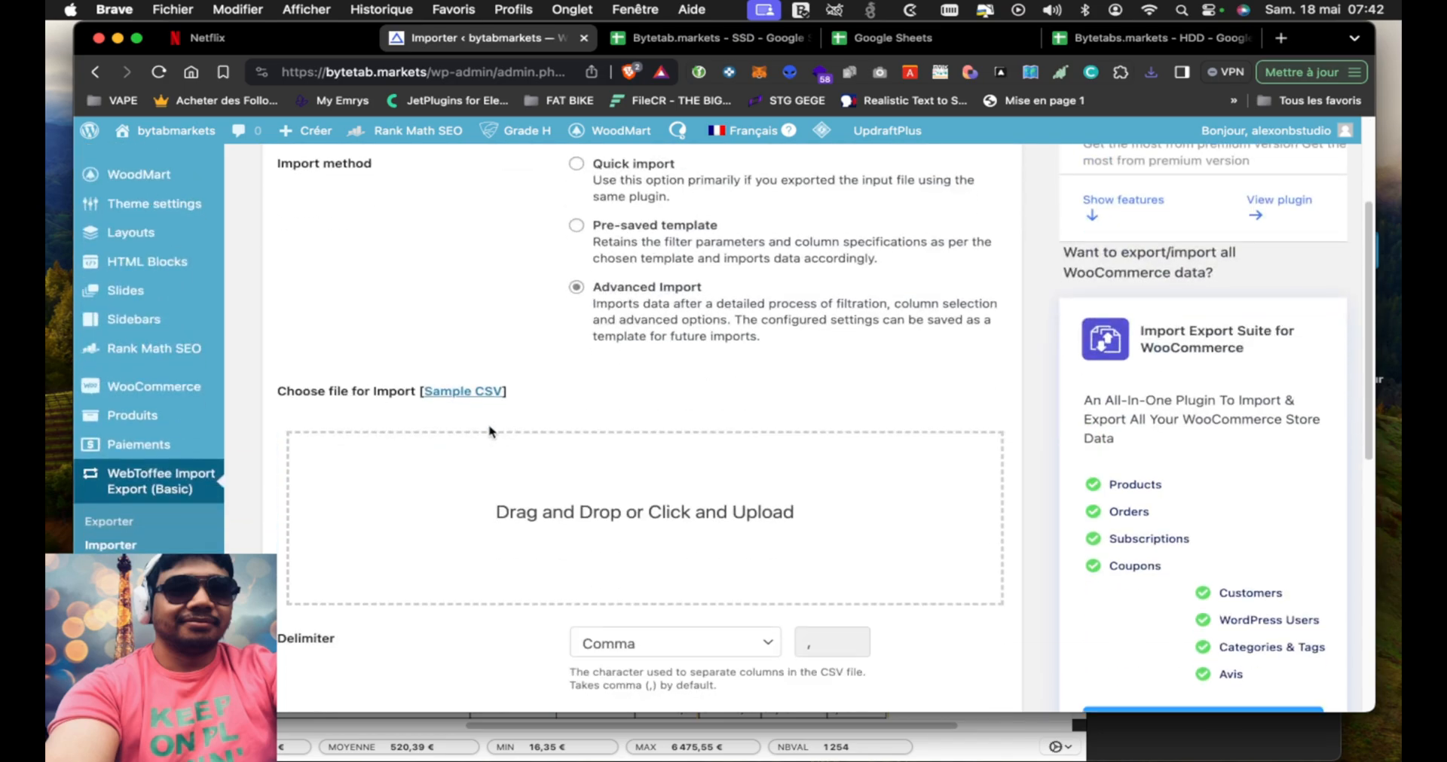
pyautogui.click(583, 552)
pyautogui.scroll(-4, 698, 395)
pyautogui.scroll(2, 678, 394)
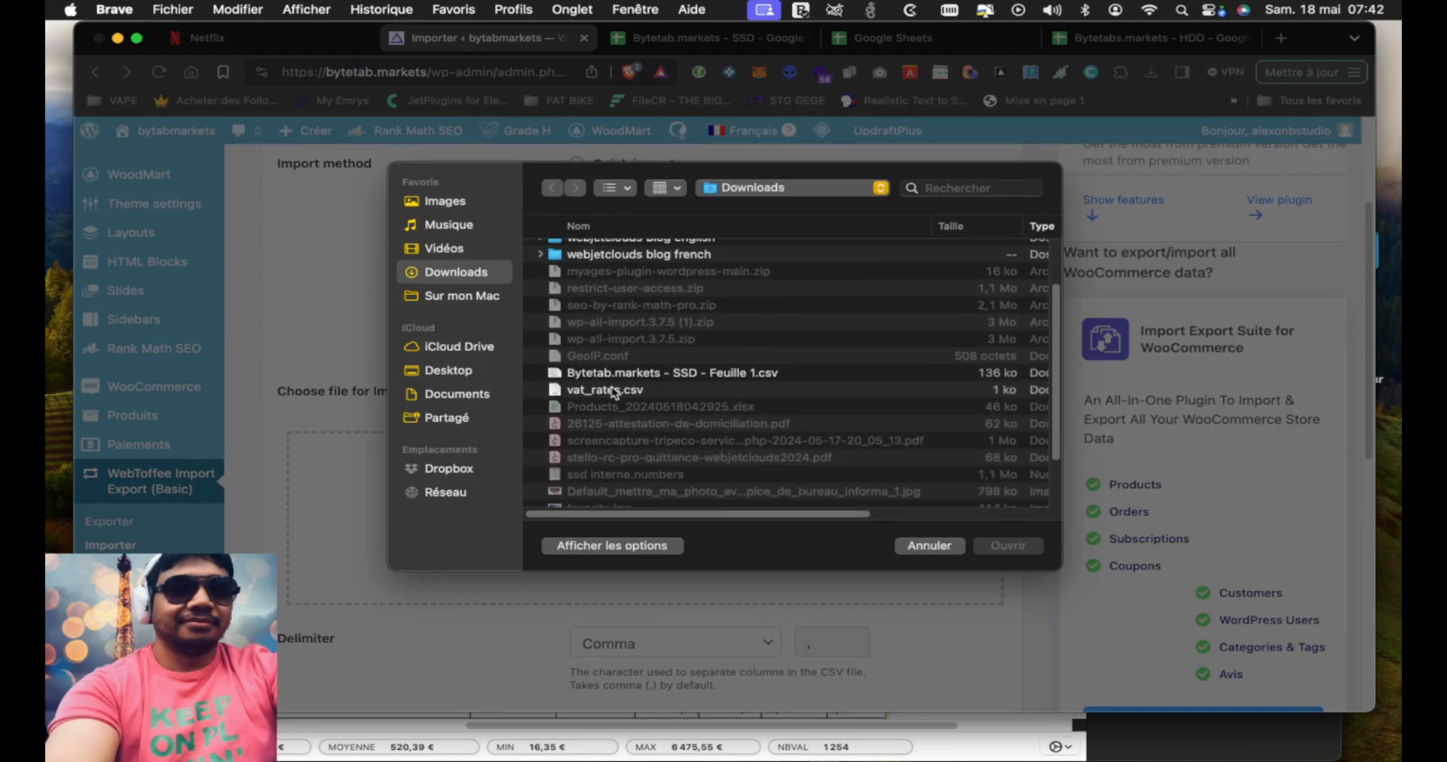
pyautogui.click(680, 388)
pyautogui.click(688, 377)
pyautogui.click(1013, 547)
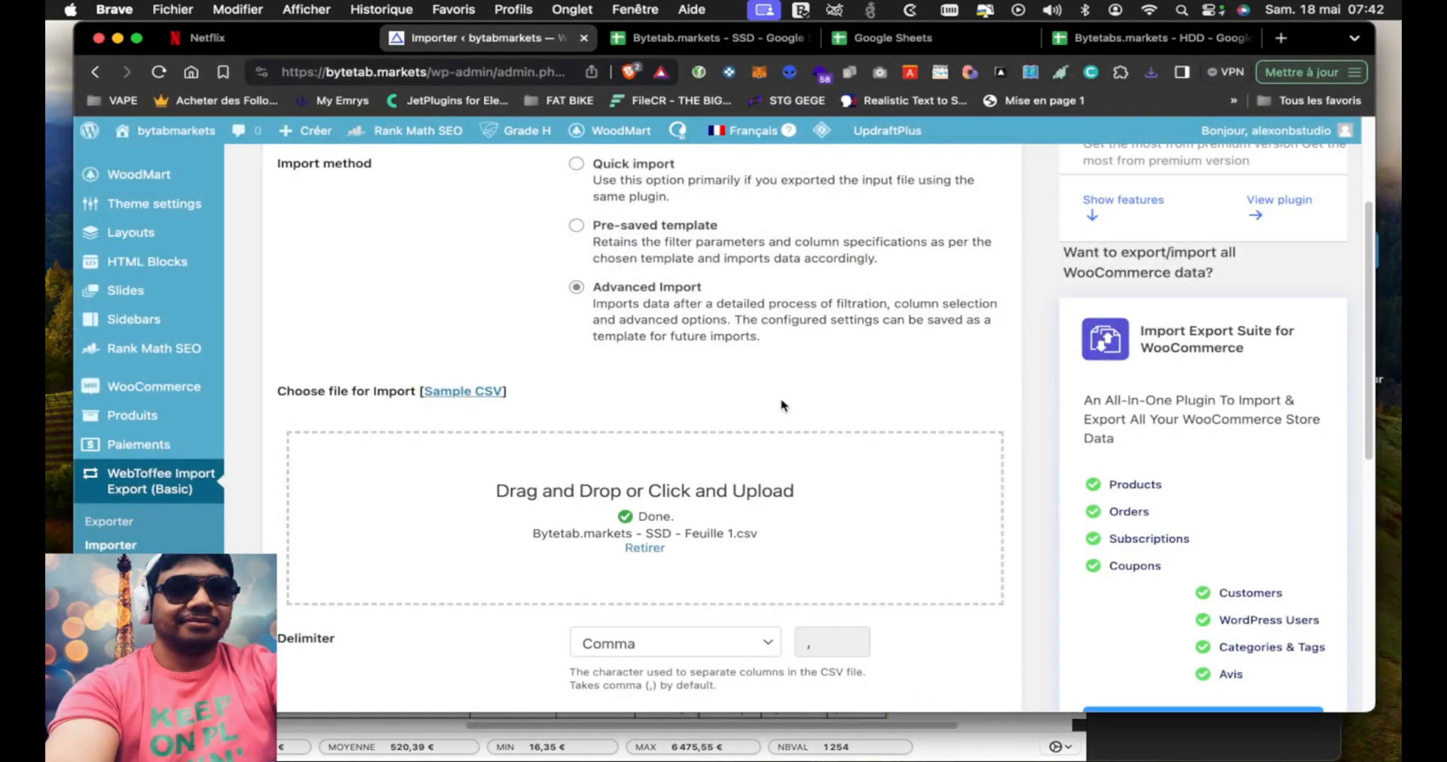
pyautogui.scroll(-3, 799, 429)
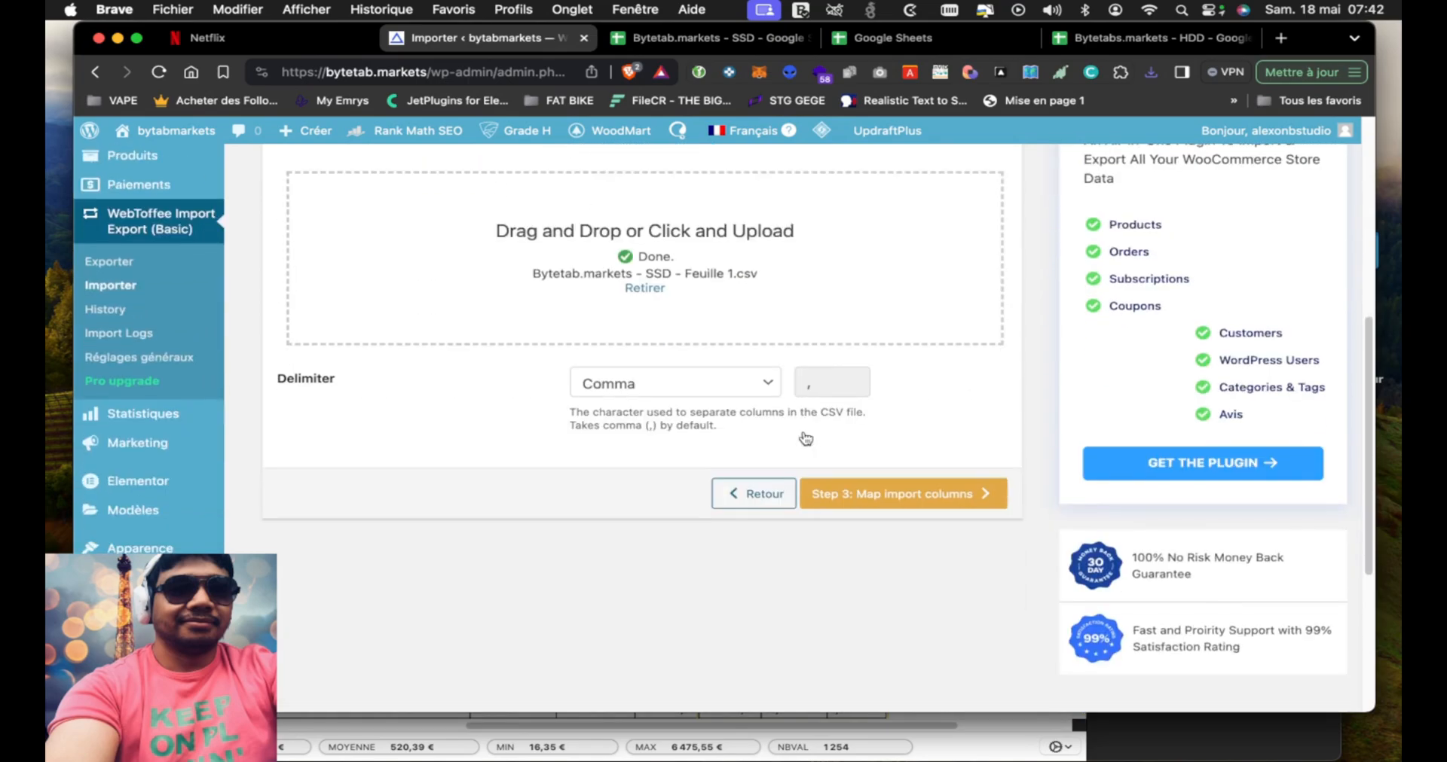
pyautogui.click(923, 501)
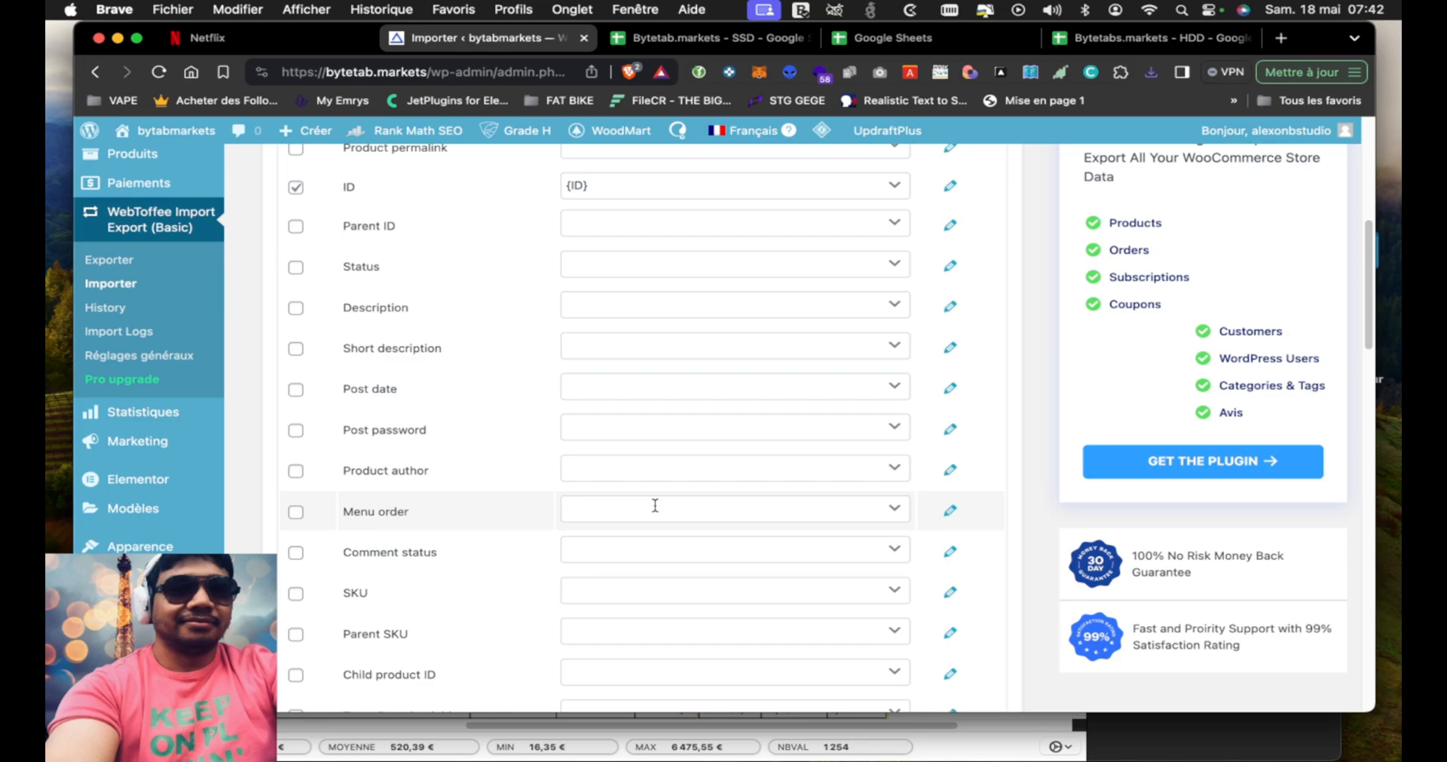
# Include the Product name and SKU fields in the default fields of the import mapping
pyautogui.scroll(3, 454, 315)
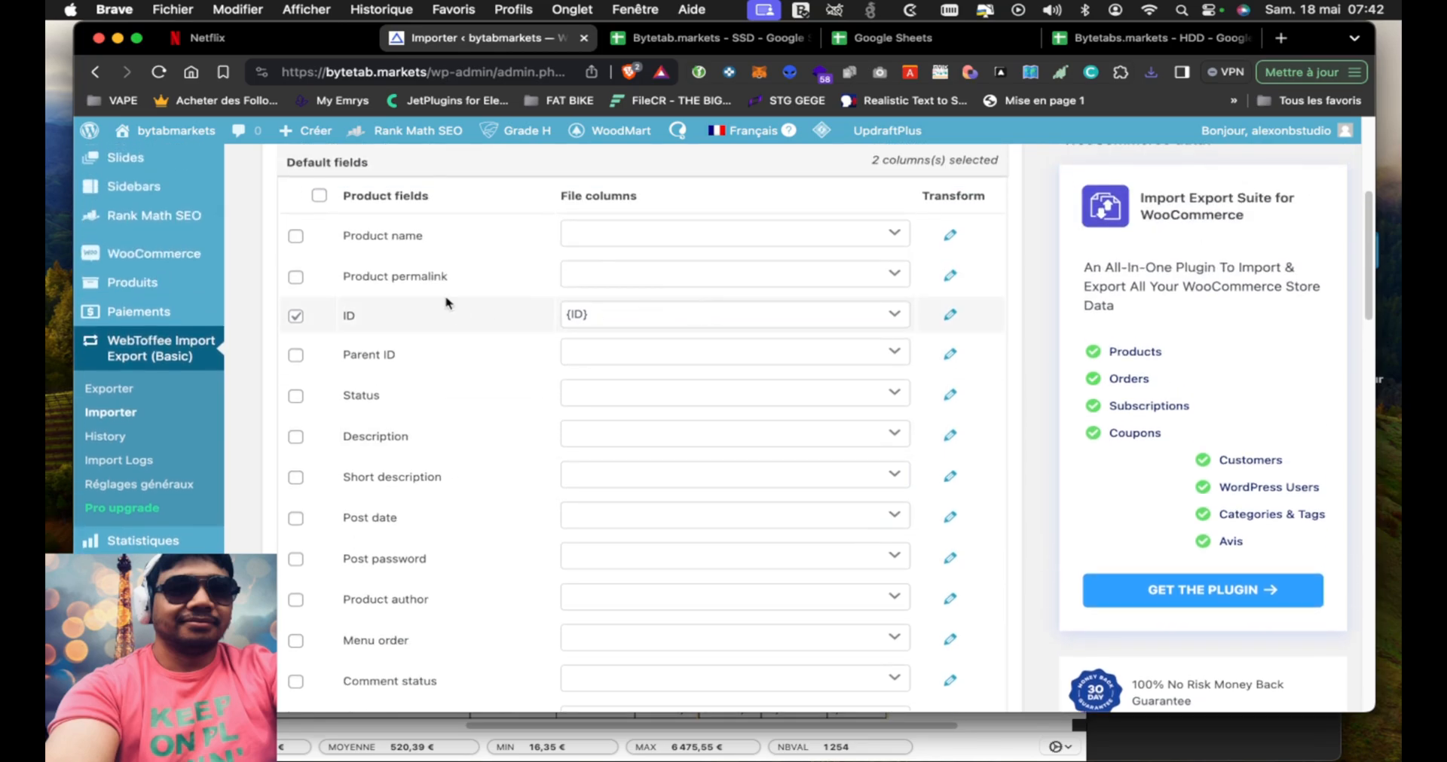
pyautogui.click(296, 236)
pyautogui.scroll(-1, 376, 419)
pyautogui.scroll(-2, 375, 419)
pyautogui.scroll(-2, 337, 443)
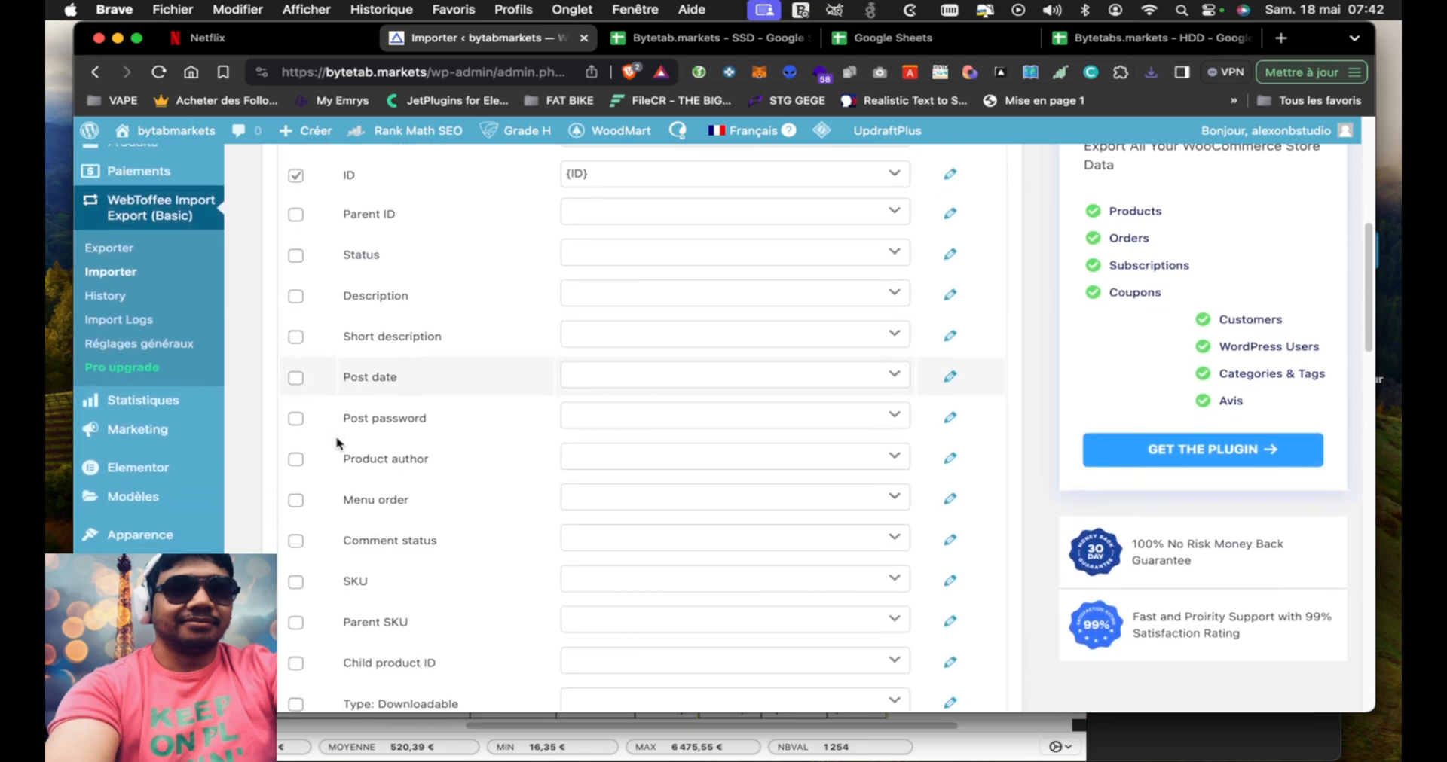
pyautogui.scroll(-2, 337, 443)
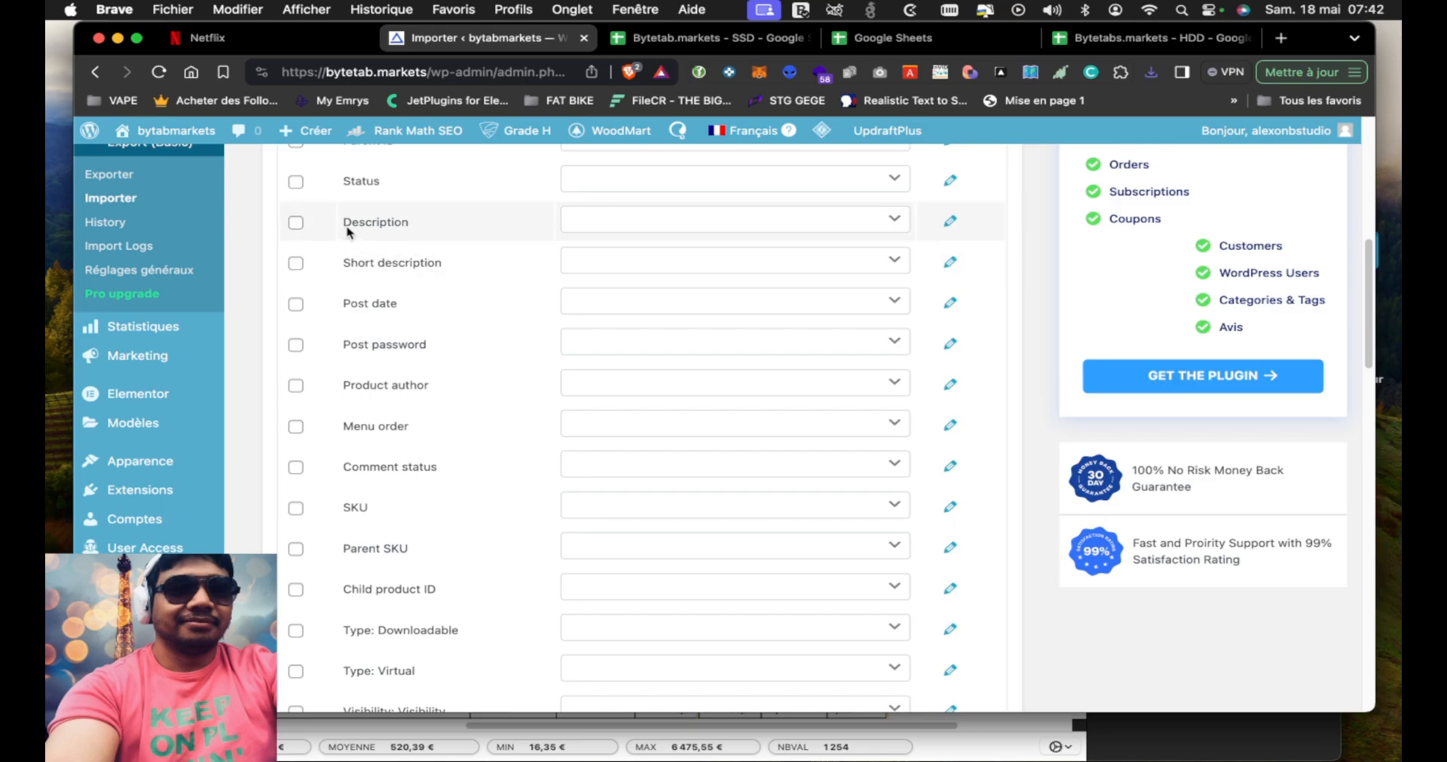
pyautogui.scroll(-1, 397, 491)
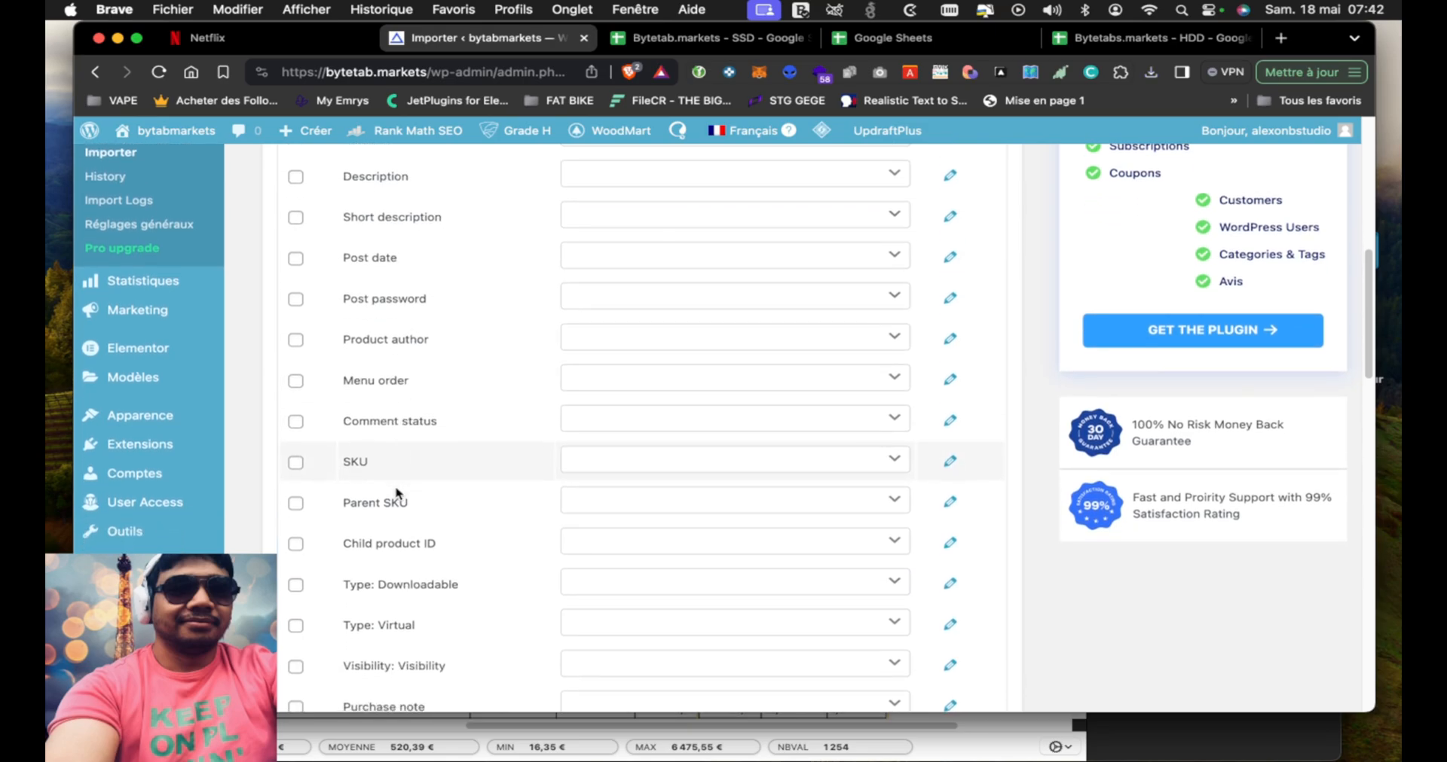
pyautogui.scroll(-1, 397, 492)
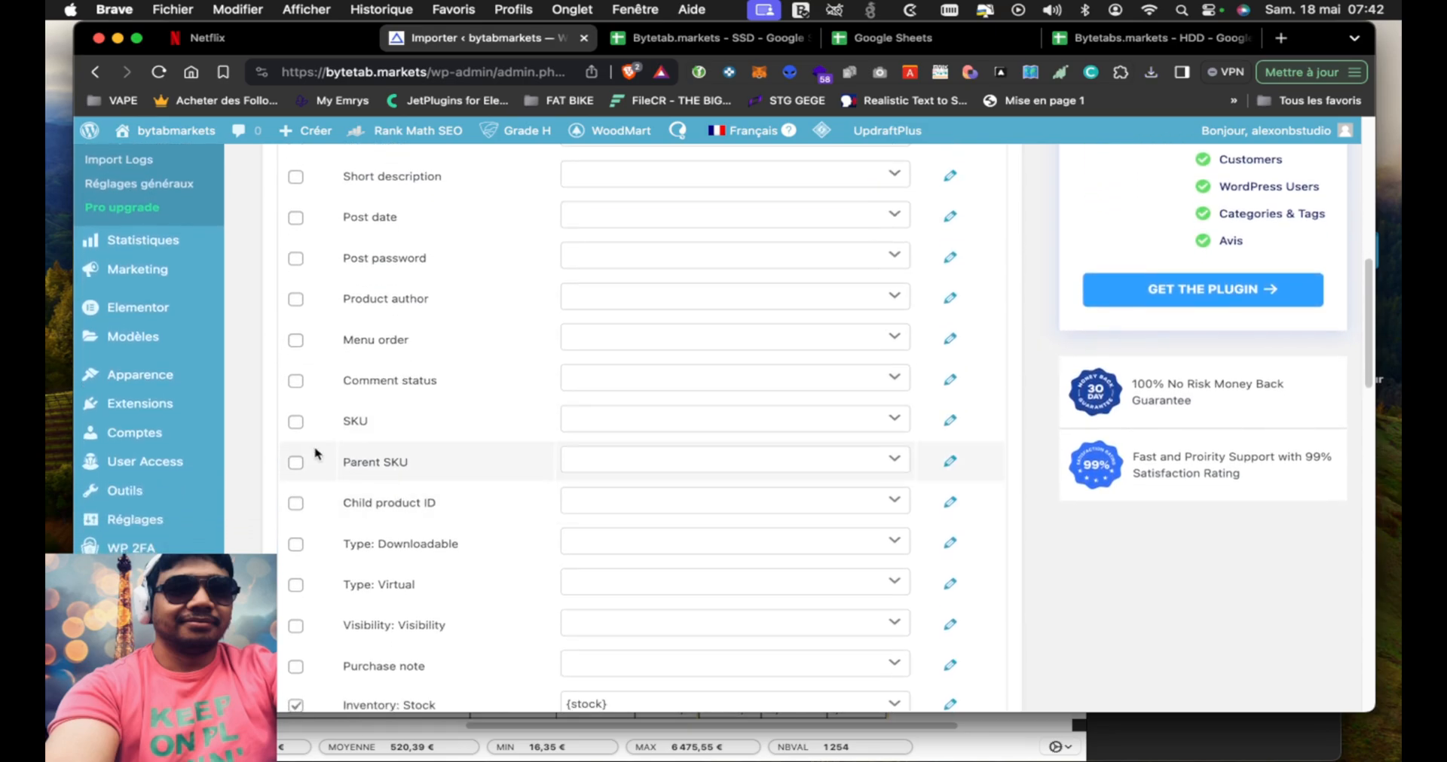
pyautogui.click(295, 421)
# Include the Price: regular price, Dimensions: Weight and Images/Gallery fields in the import mapping
pyautogui.scroll(-4, 500, 446)
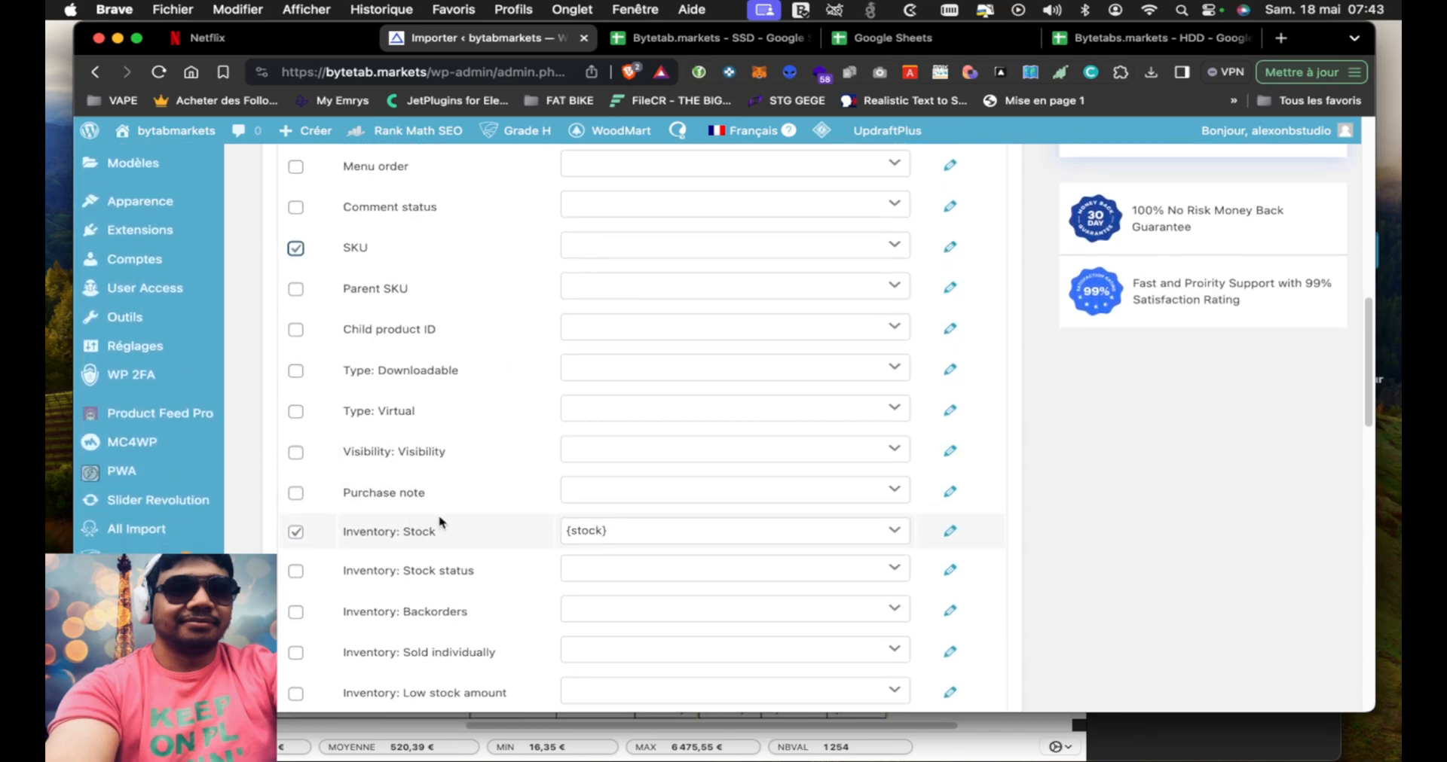
pyautogui.scroll(-4, 441, 522)
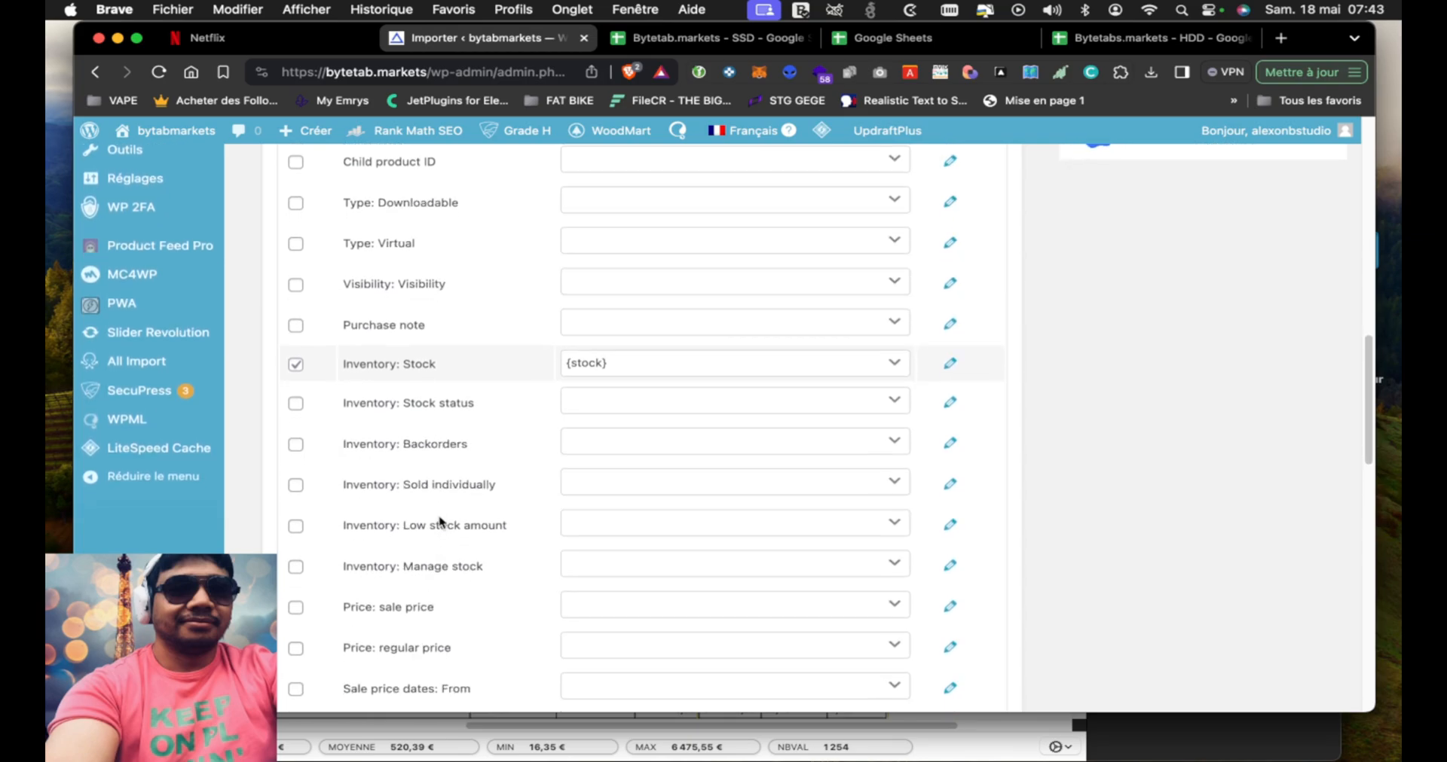
pyautogui.scroll(-2, 437, 527)
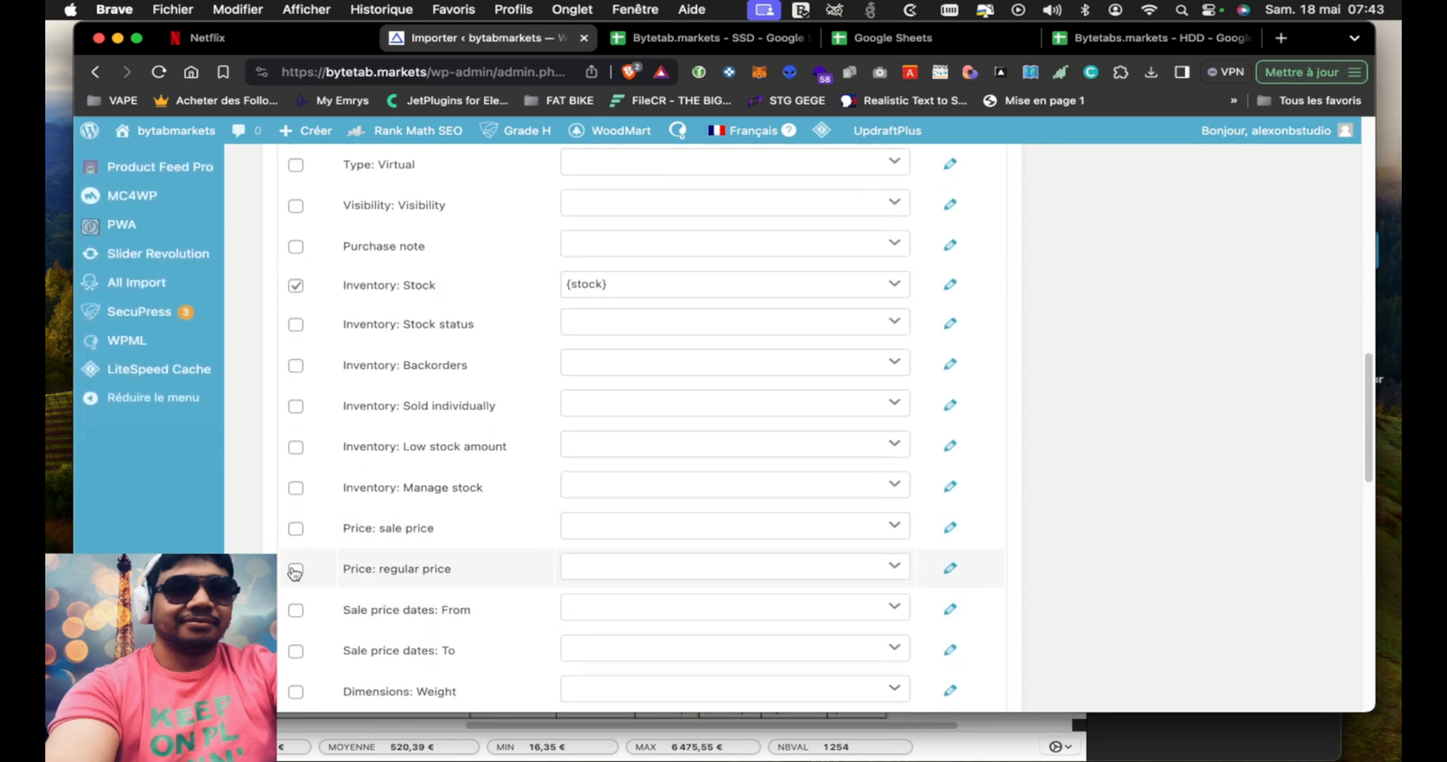
pyautogui.scroll(-3, 453, 491)
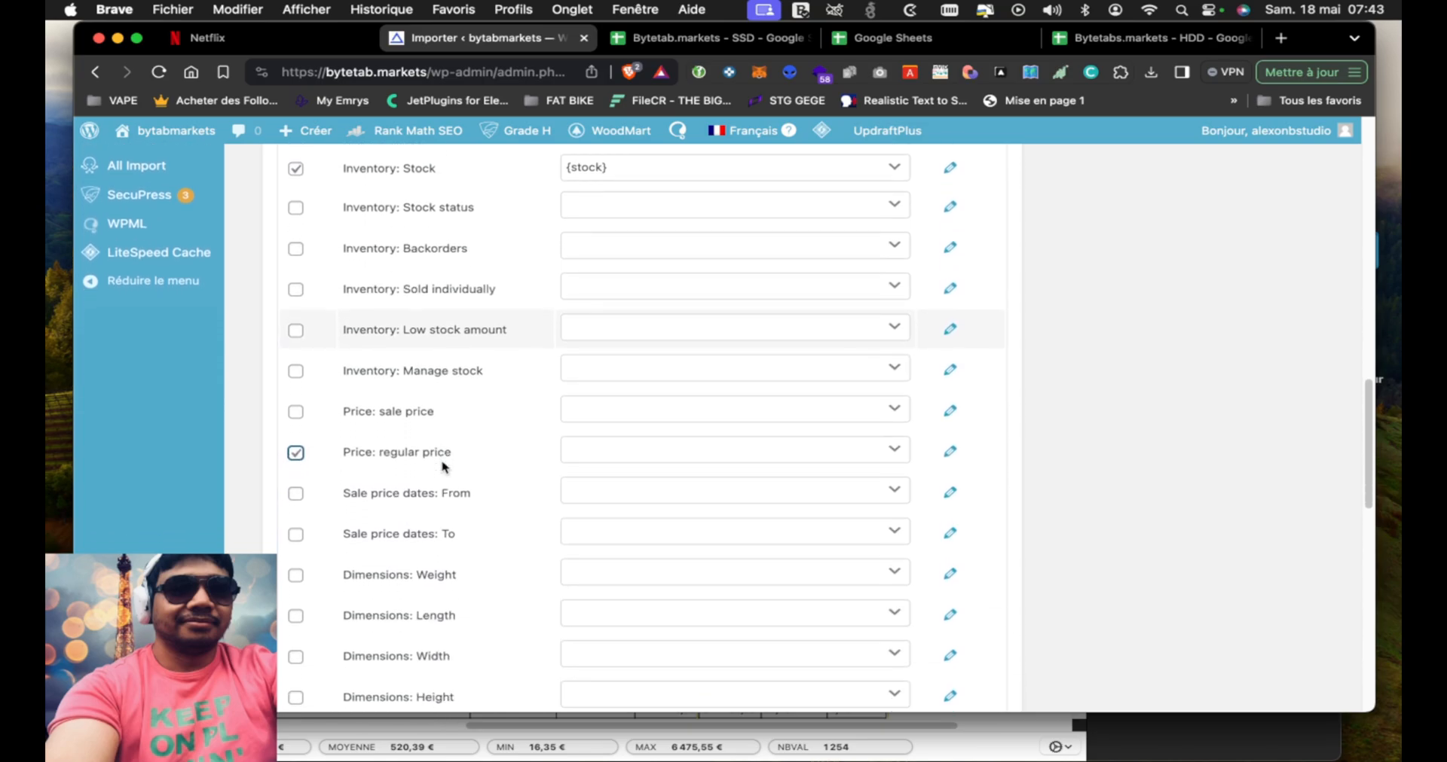
pyautogui.scroll(-6, 429, 520)
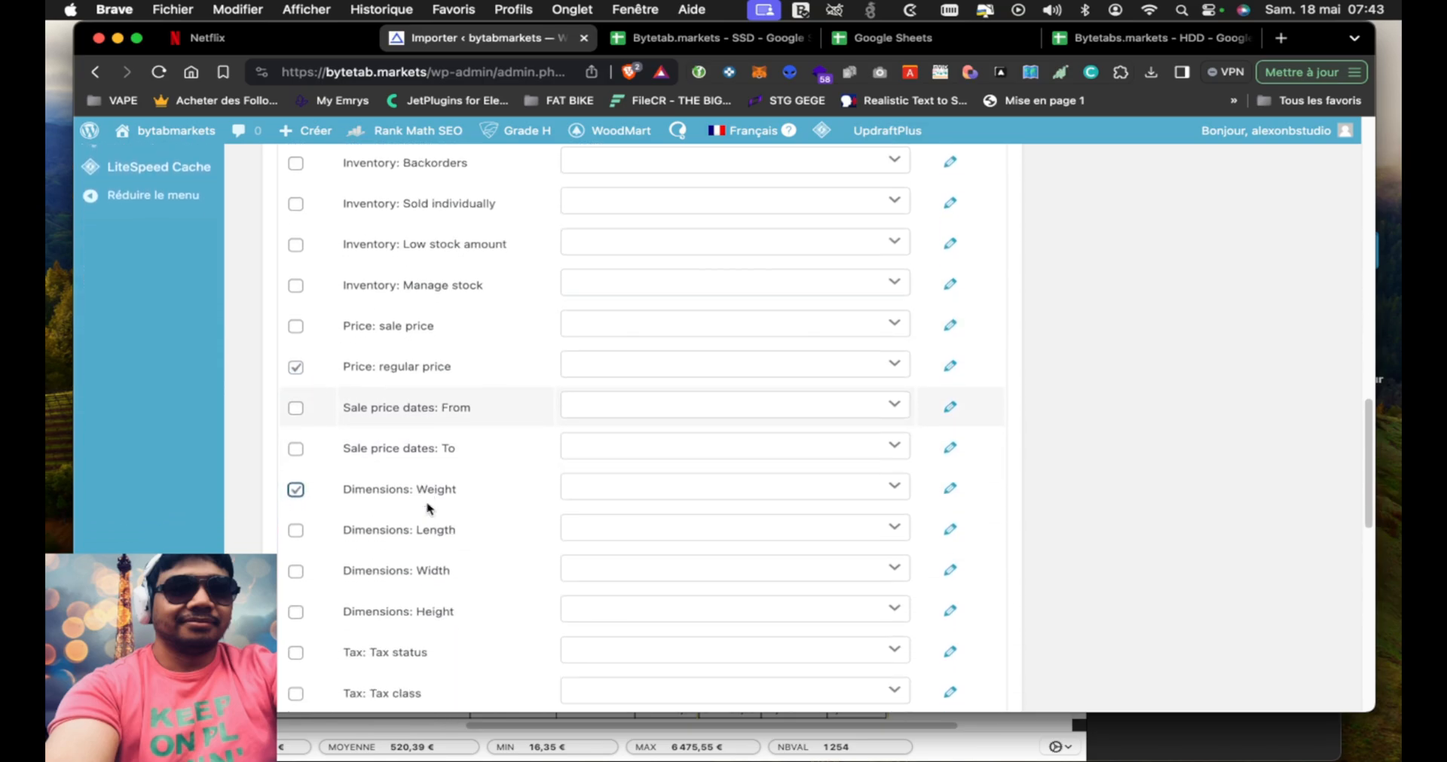
pyautogui.scroll(-6, 427, 509)
pyautogui.scroll(-3, 427, 509)
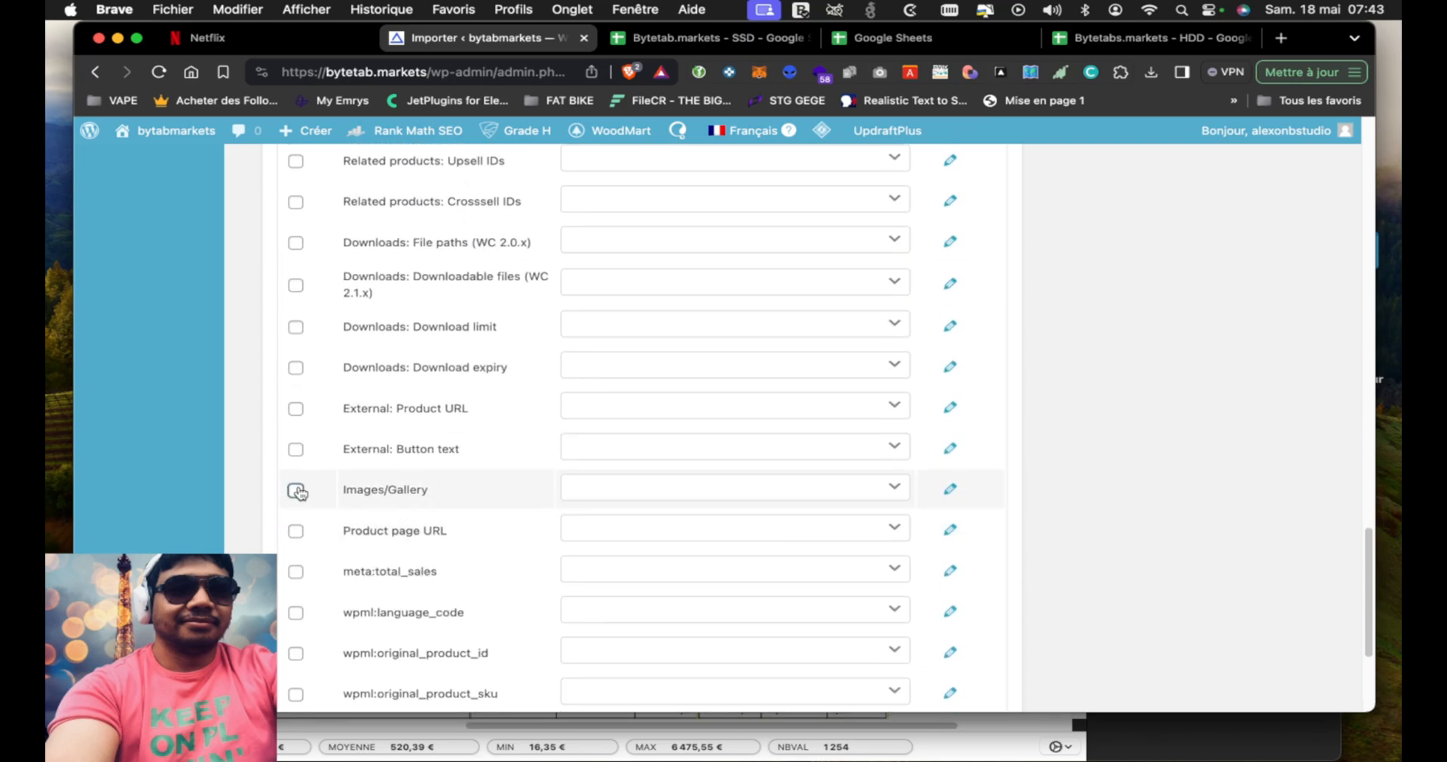
pyautogui.scroll(-4, 468, 502)
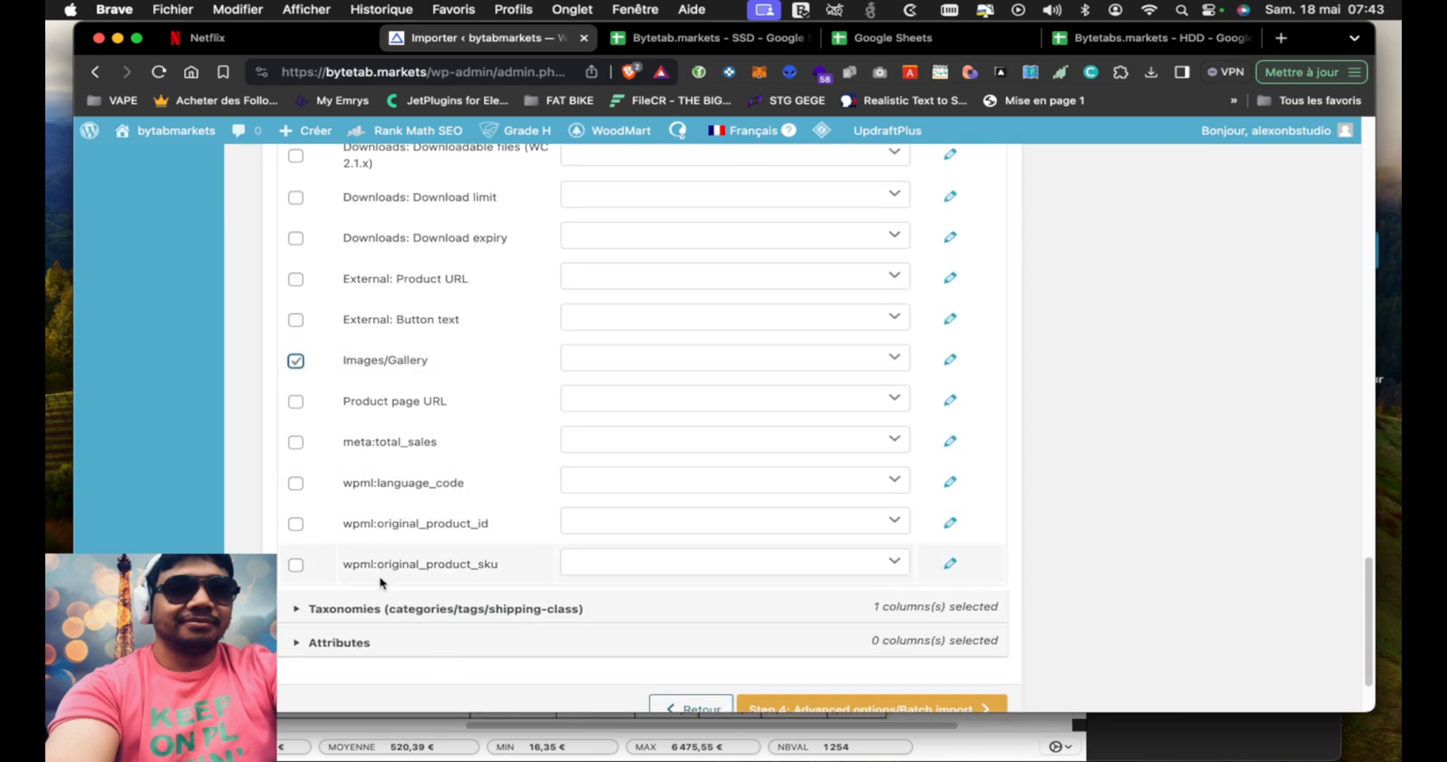
# Include tax:product_brand and tax:product_cat in the Taxonomies mapping and expand the Attributes fields
pyautogui.click(373, 610)
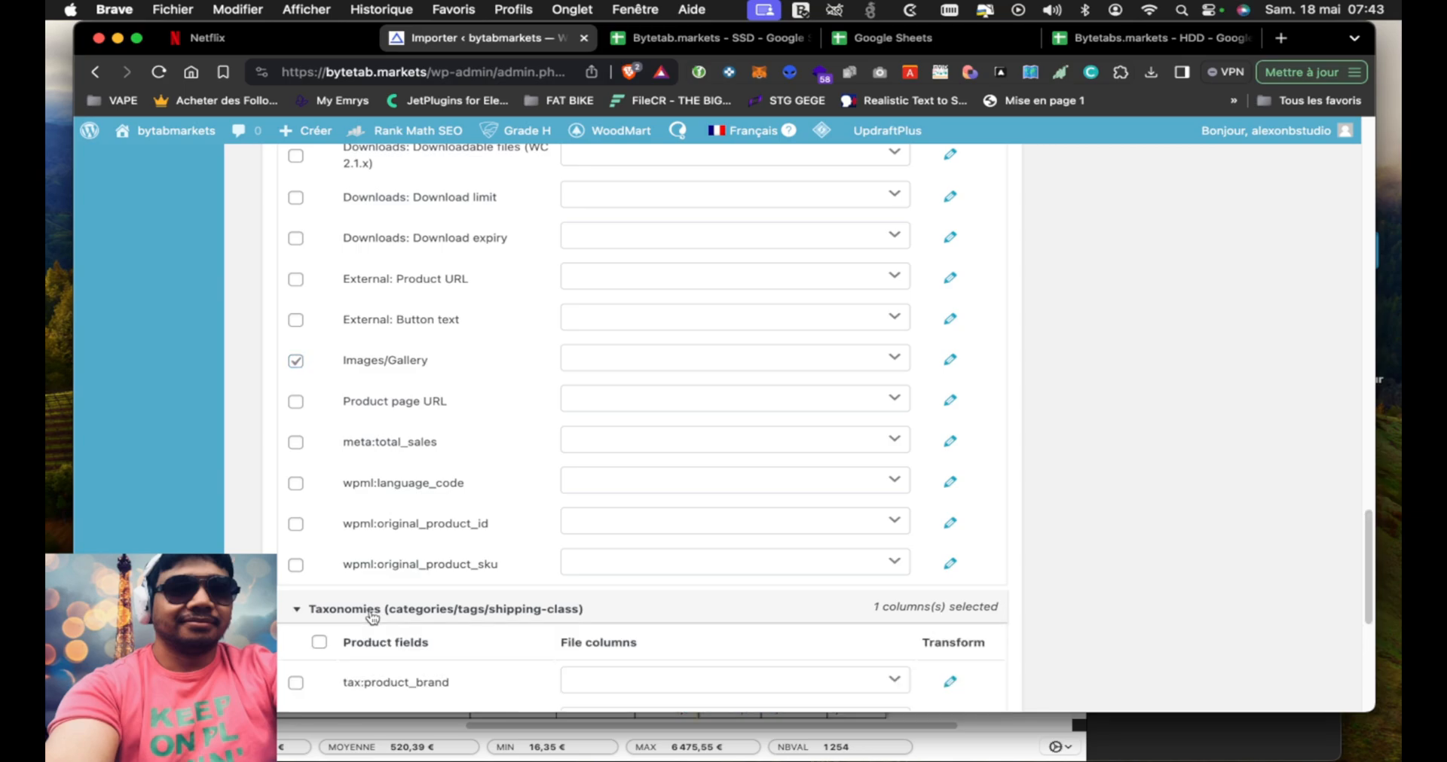
pyautogui.scroll(-3, 433, 458)
pyautogui.scroll(-6, 434, 455)
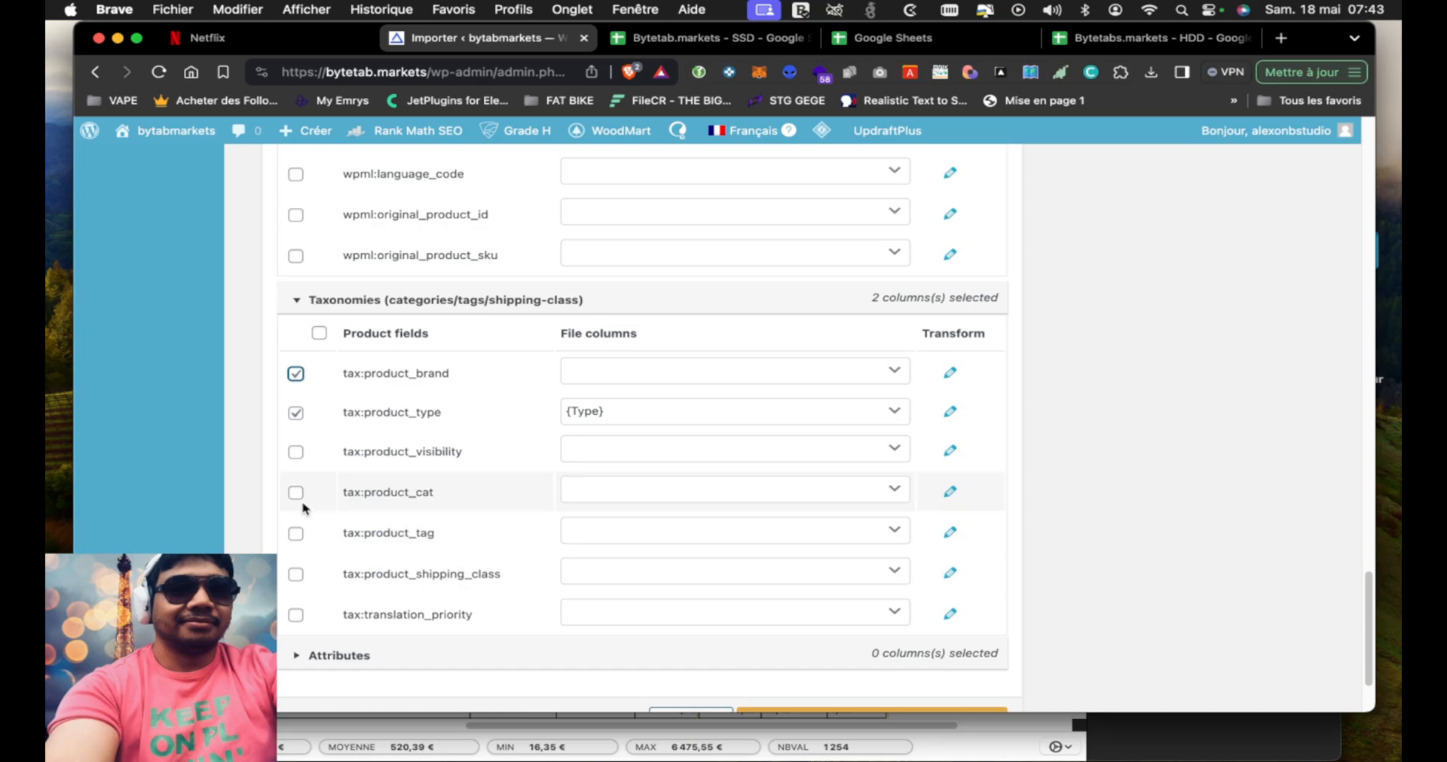
pyautogui.click(393, 655)
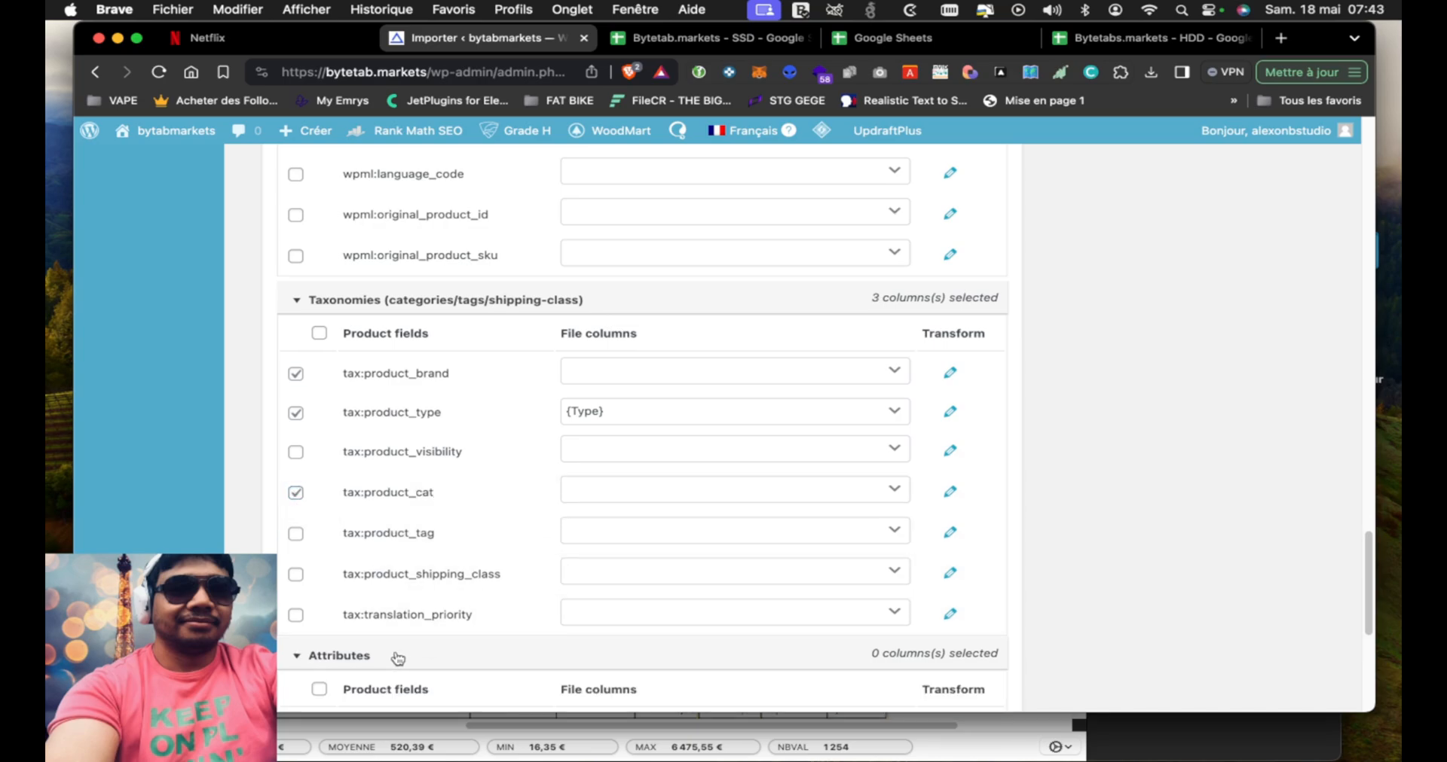
pyautogui.scroll(-5, 465, 523)
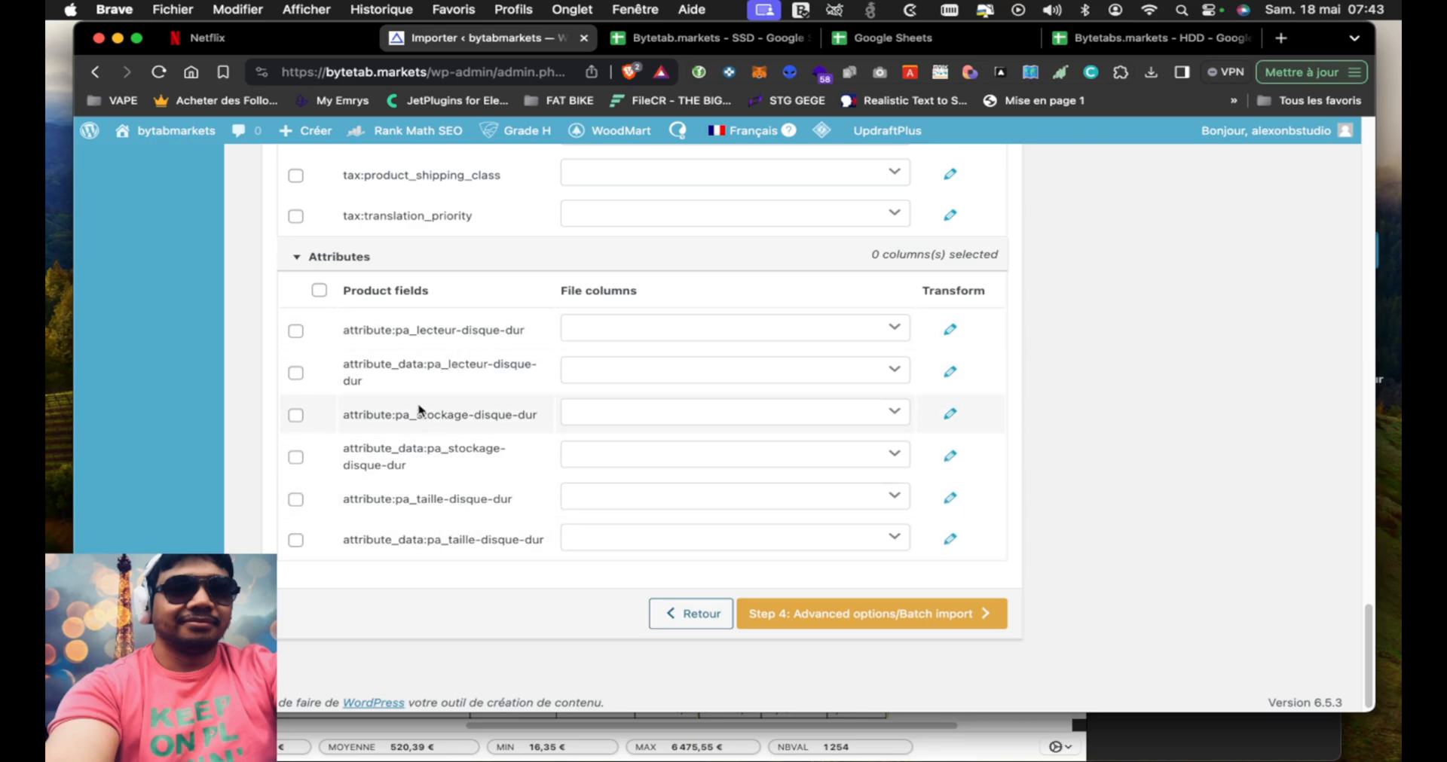
# Map the tax:product_cat field to the Catgories file column
pyautogui.scroll(3, 425, 431)
pyautogui.scroll(1, 419, 410)
pyautogui.scroll(2, 446, 315)
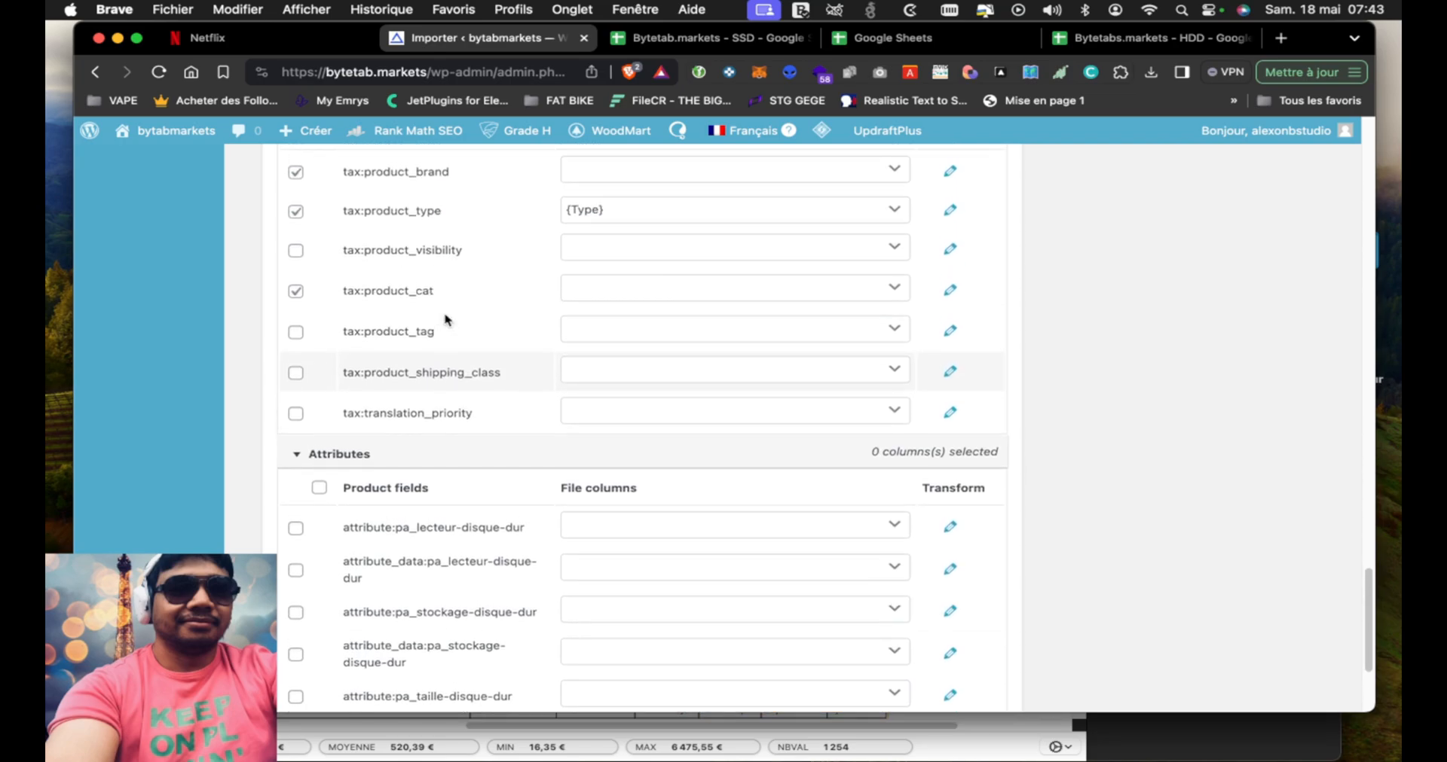
pyautogui.click(735, 304)
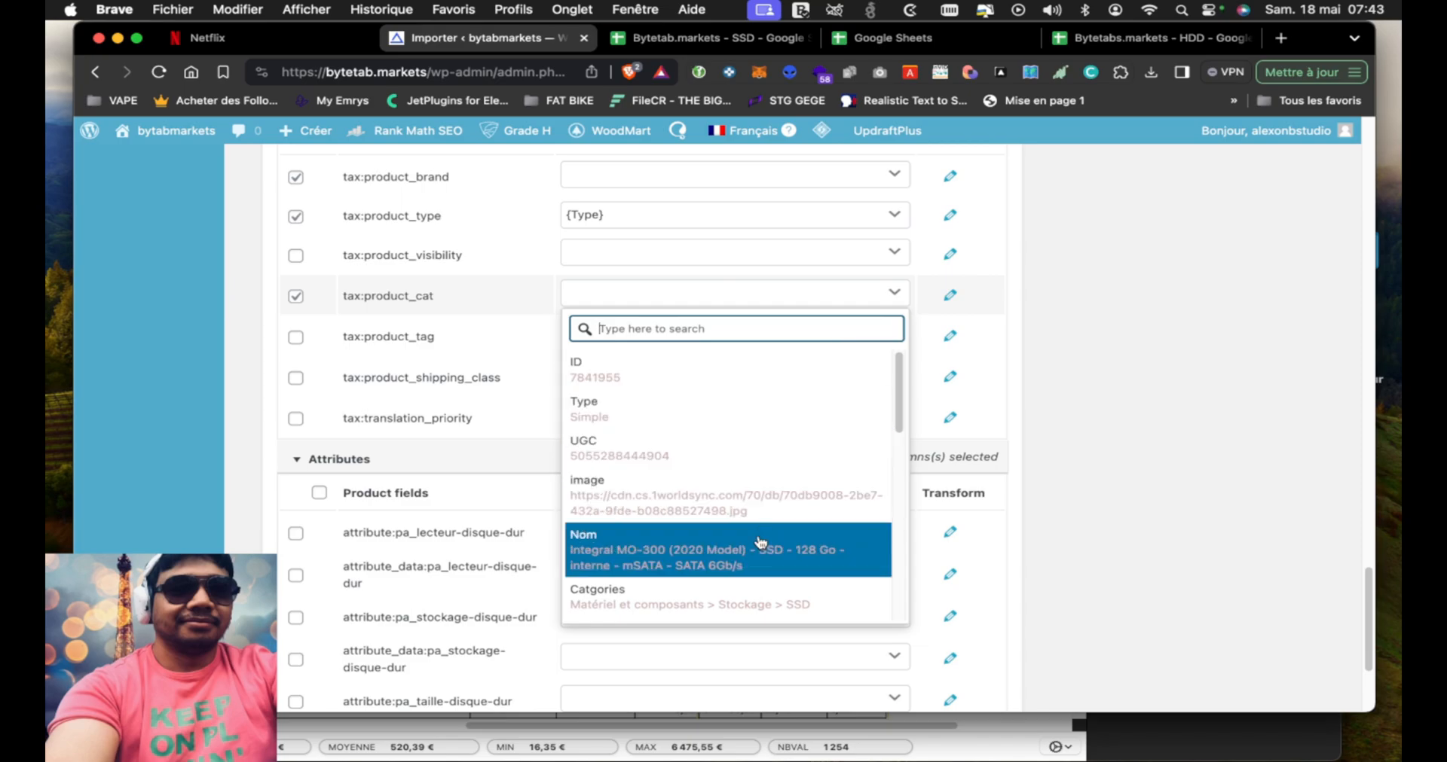
pyautogui.scroll(-2, 761, 542)
pyautogui.click(711, 533)
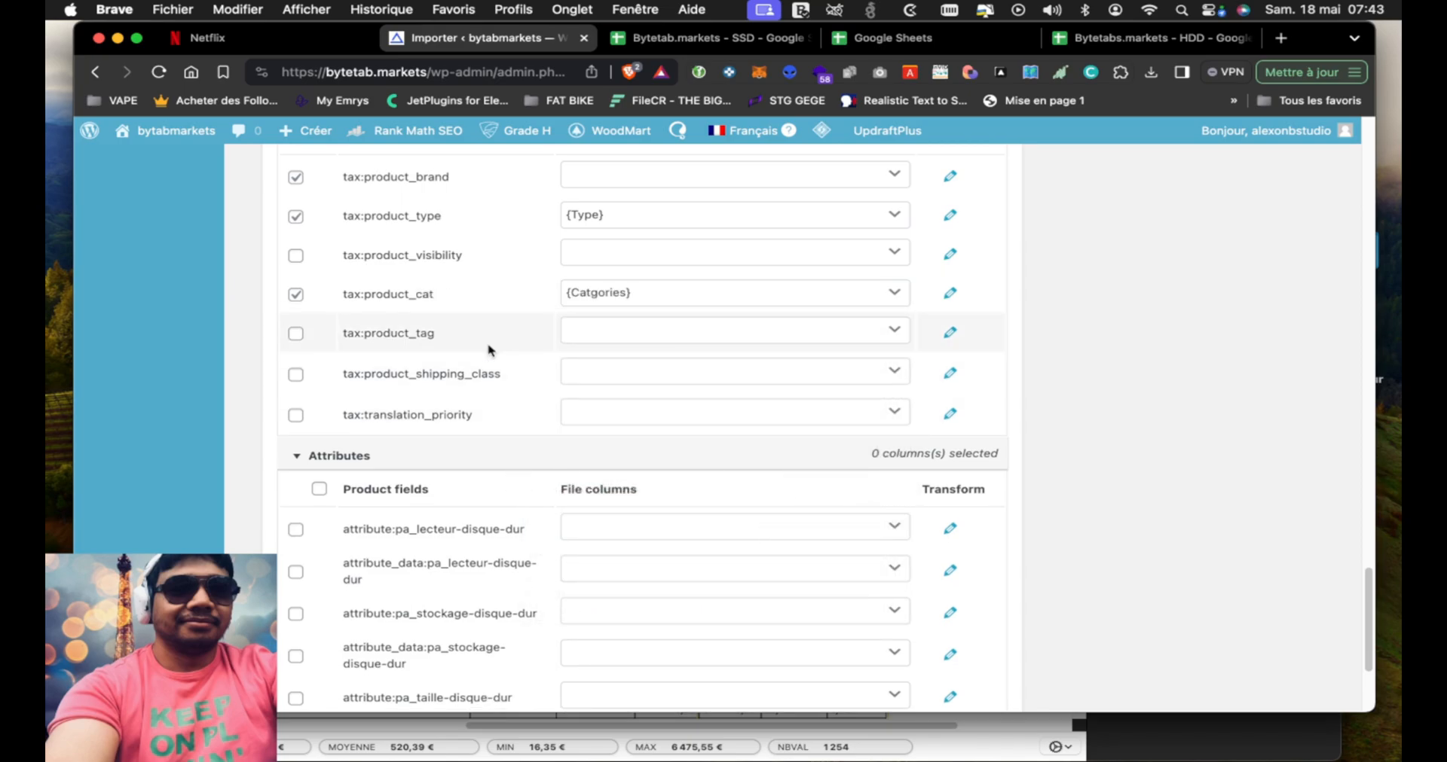
# Map the tax:product_brand field to the Brands file column
pyautogui.scroll(2, 490, 346)
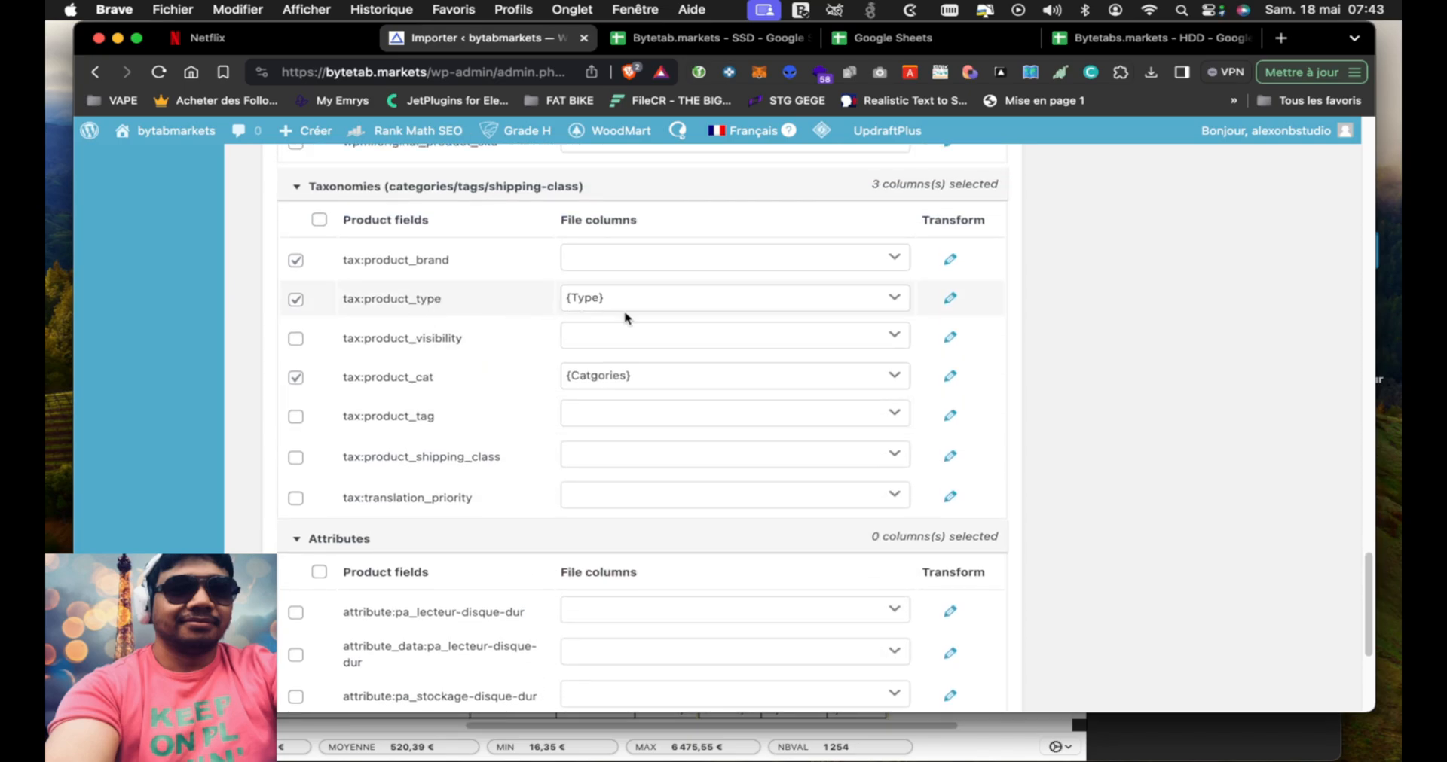
pyautogui.click(623, 259)
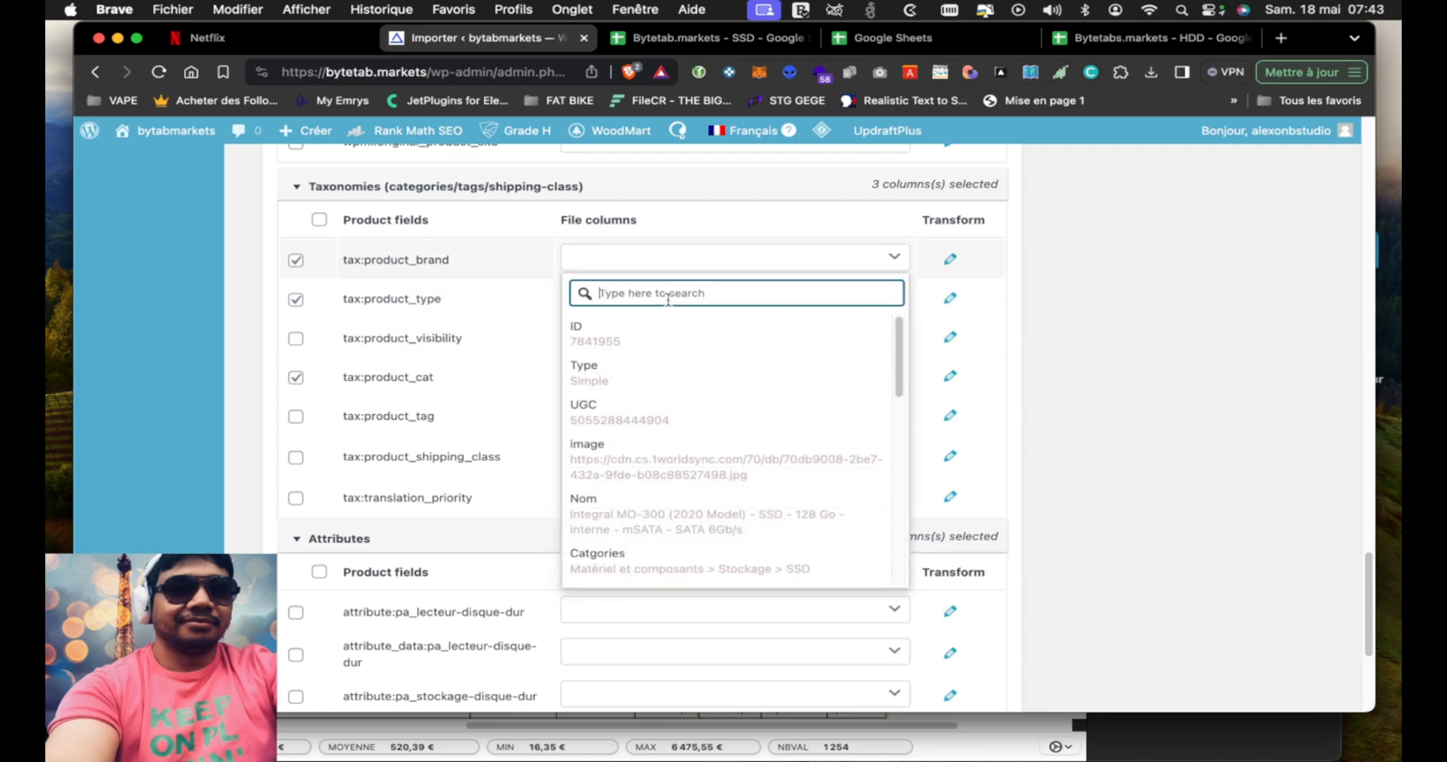
pyautogui.scroll(-3, 678, 448)
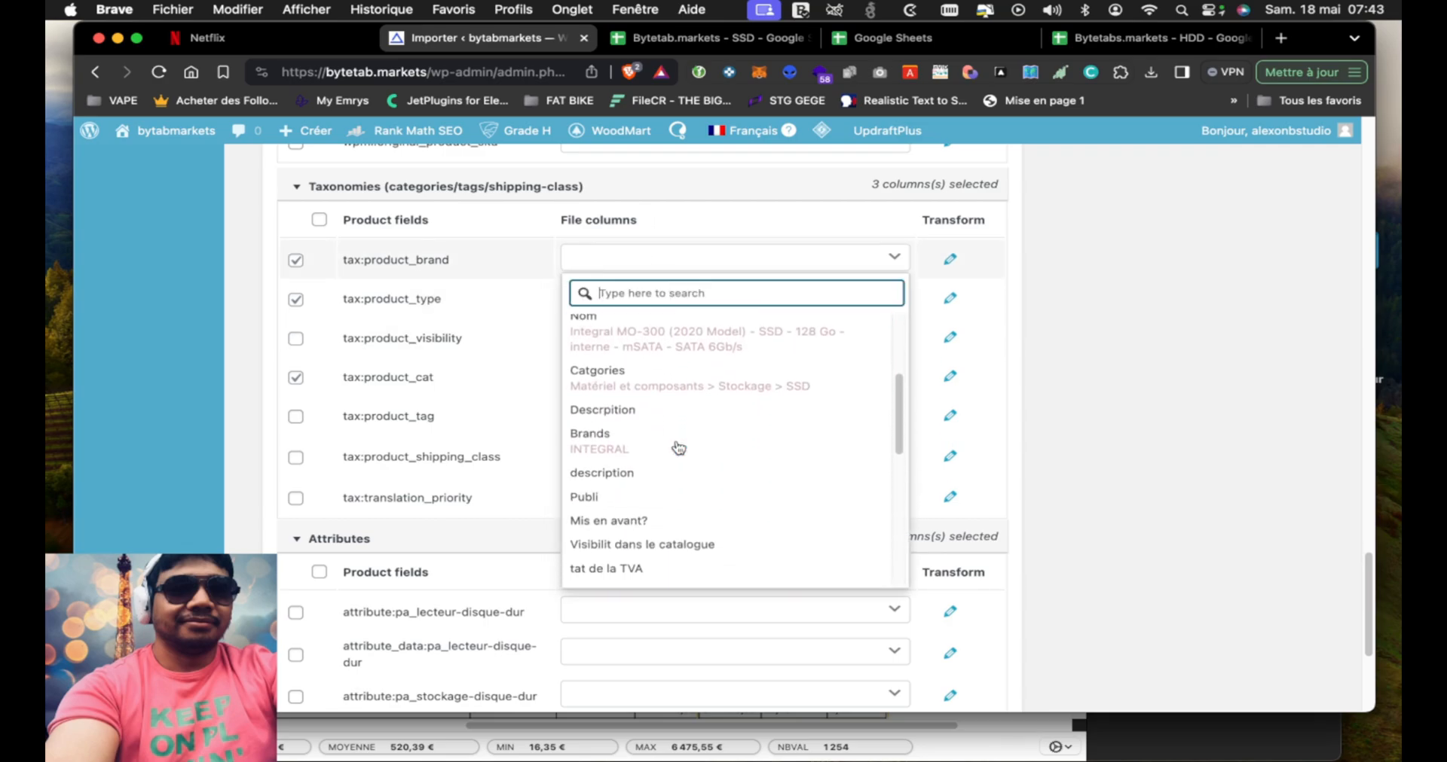
pyautogui.click(666, 454)
# Map the Images/Gallery product field to the image file column
pyautogui.scroll(1, 490, 452)
pyautogui.scroll(5, 490, 422)
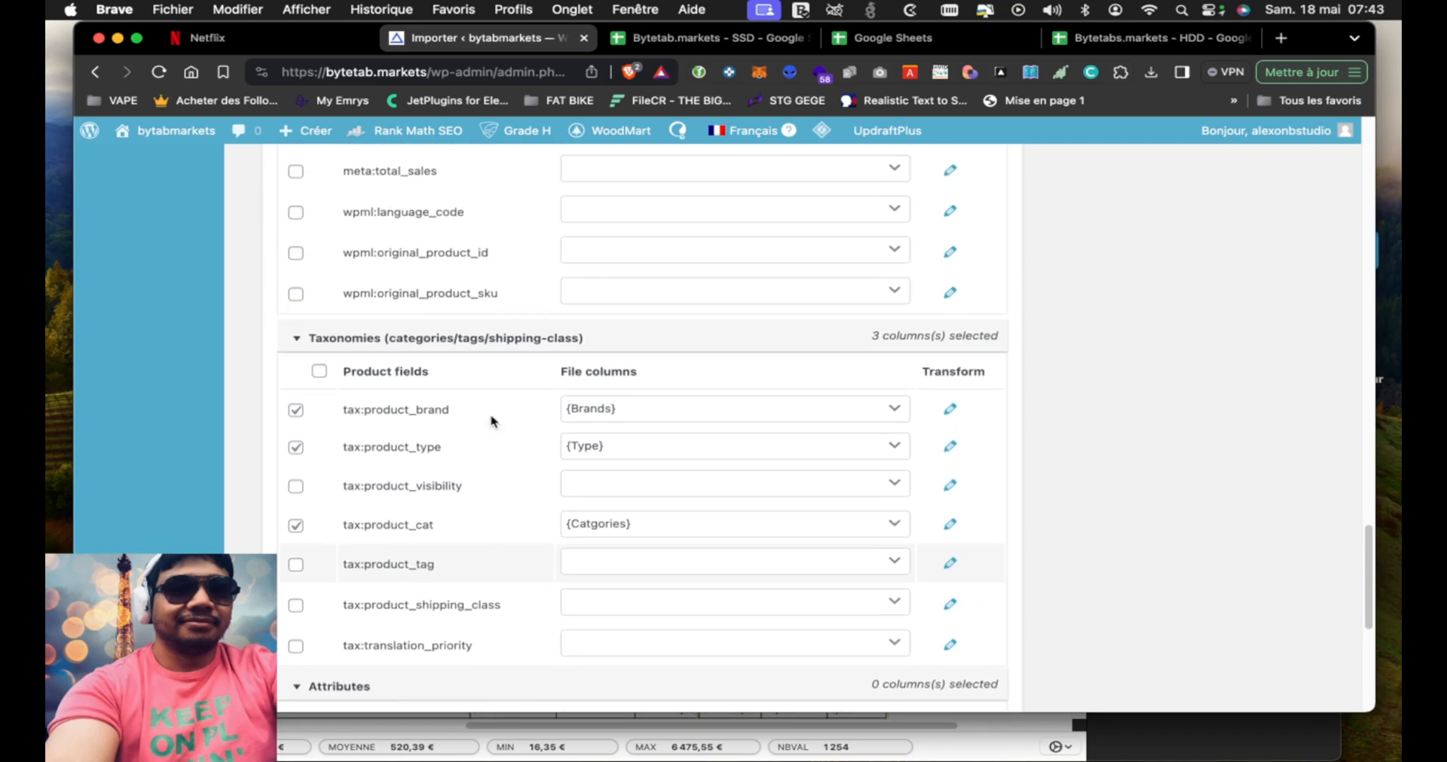
pyautogui.click(621, 334)
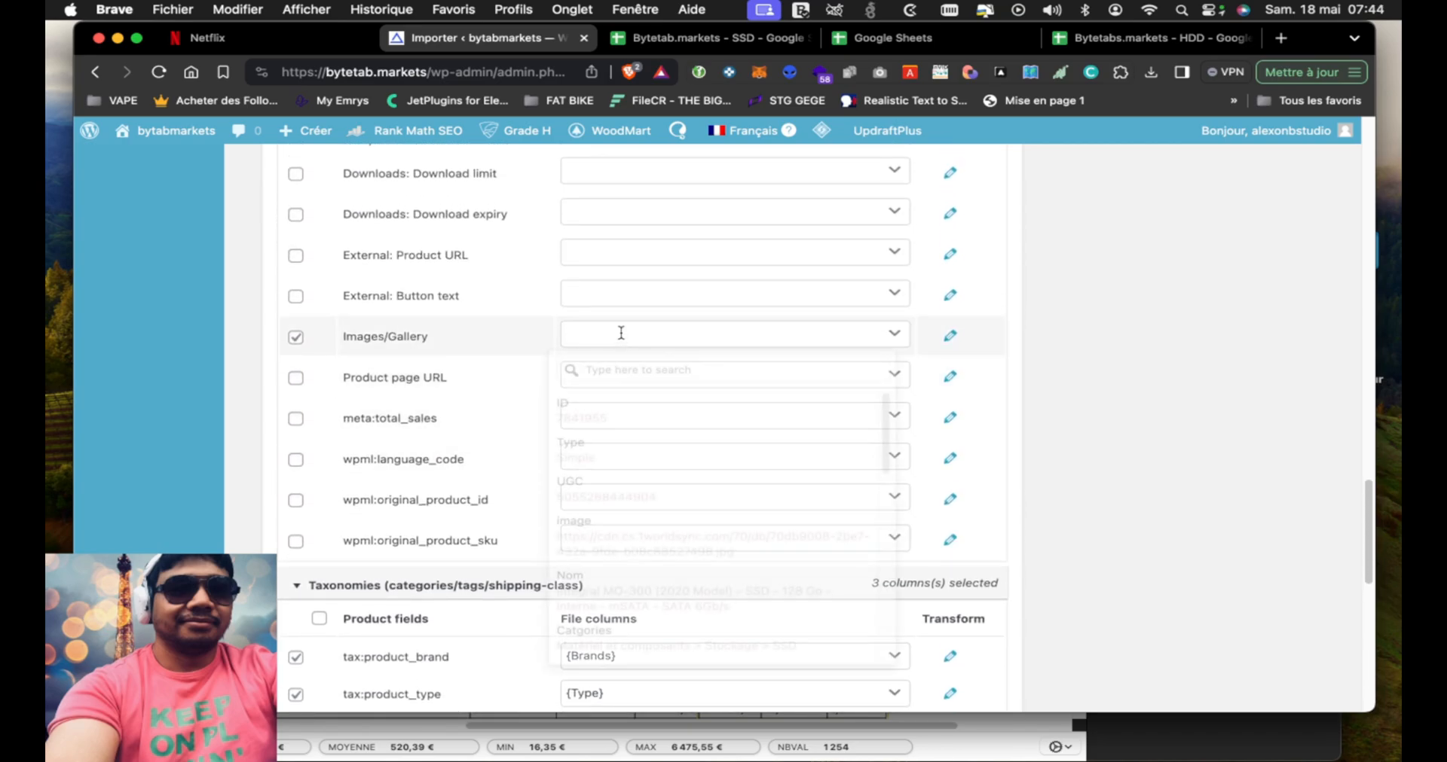
pyautogui.scroll(-1, 753, 482)
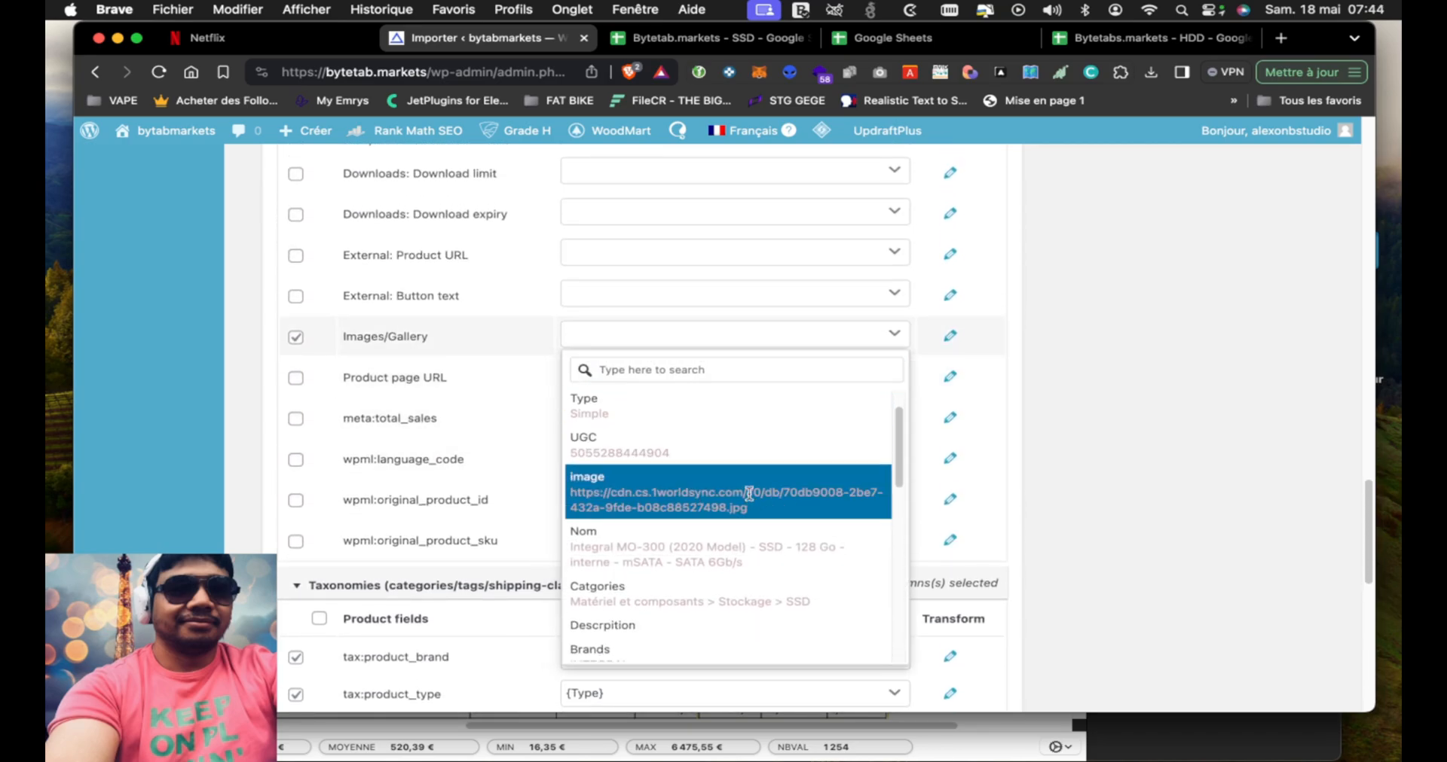
pyautogui.click(788, 497)
# Map the Dimensions: Weight product field to the kilo file column
pyautogui.scroll(1, 494, 449)
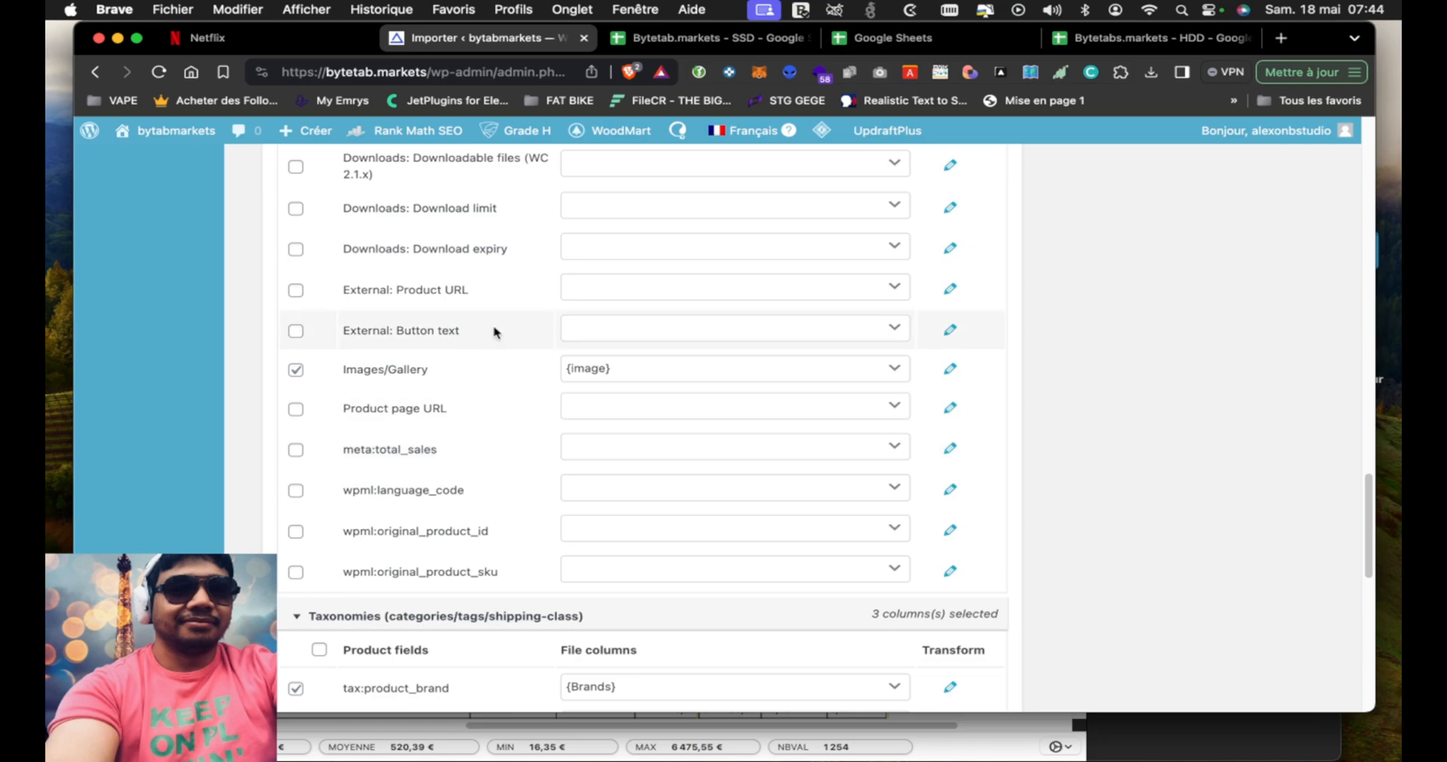
pyautogui.scroll(5, 495, 332)
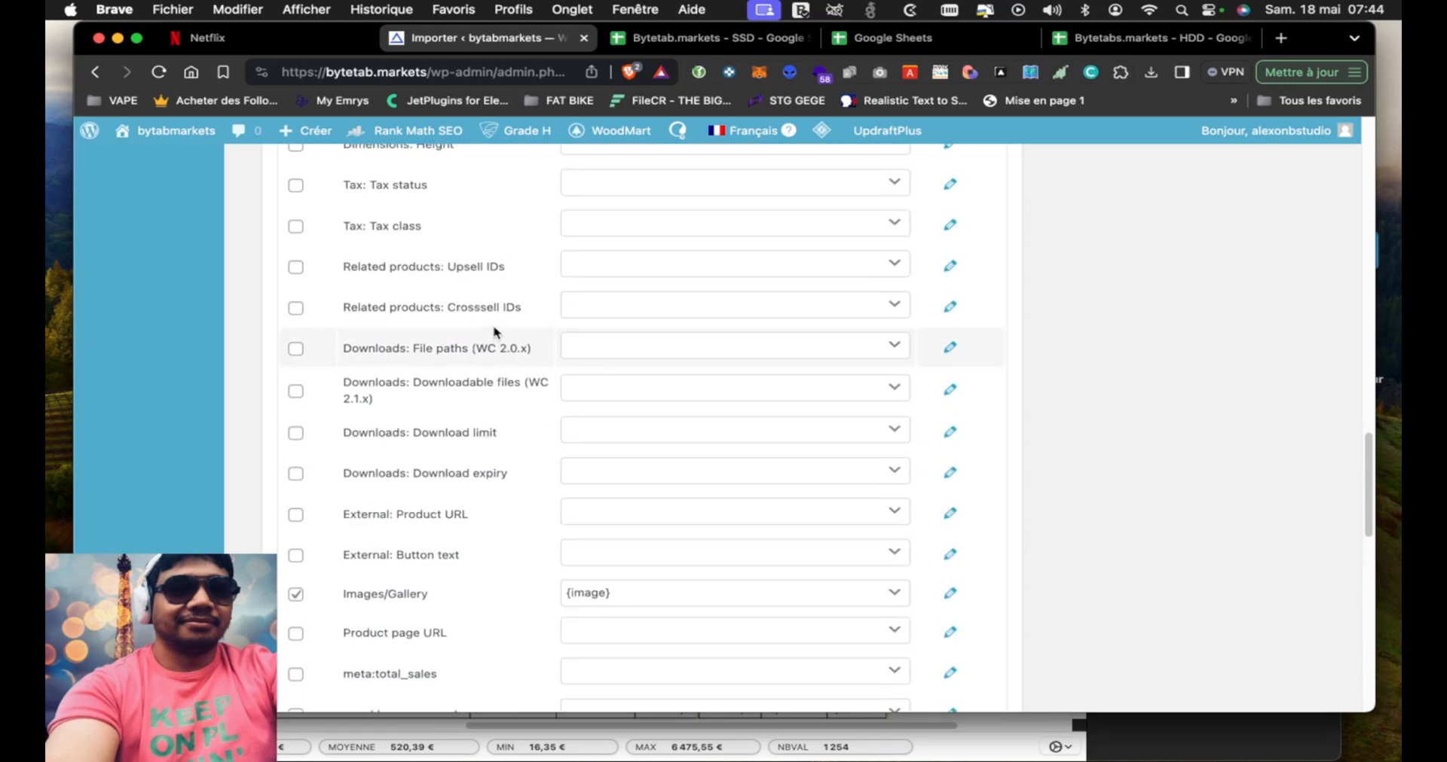
pyautogui.scroll(4, 495, 332)
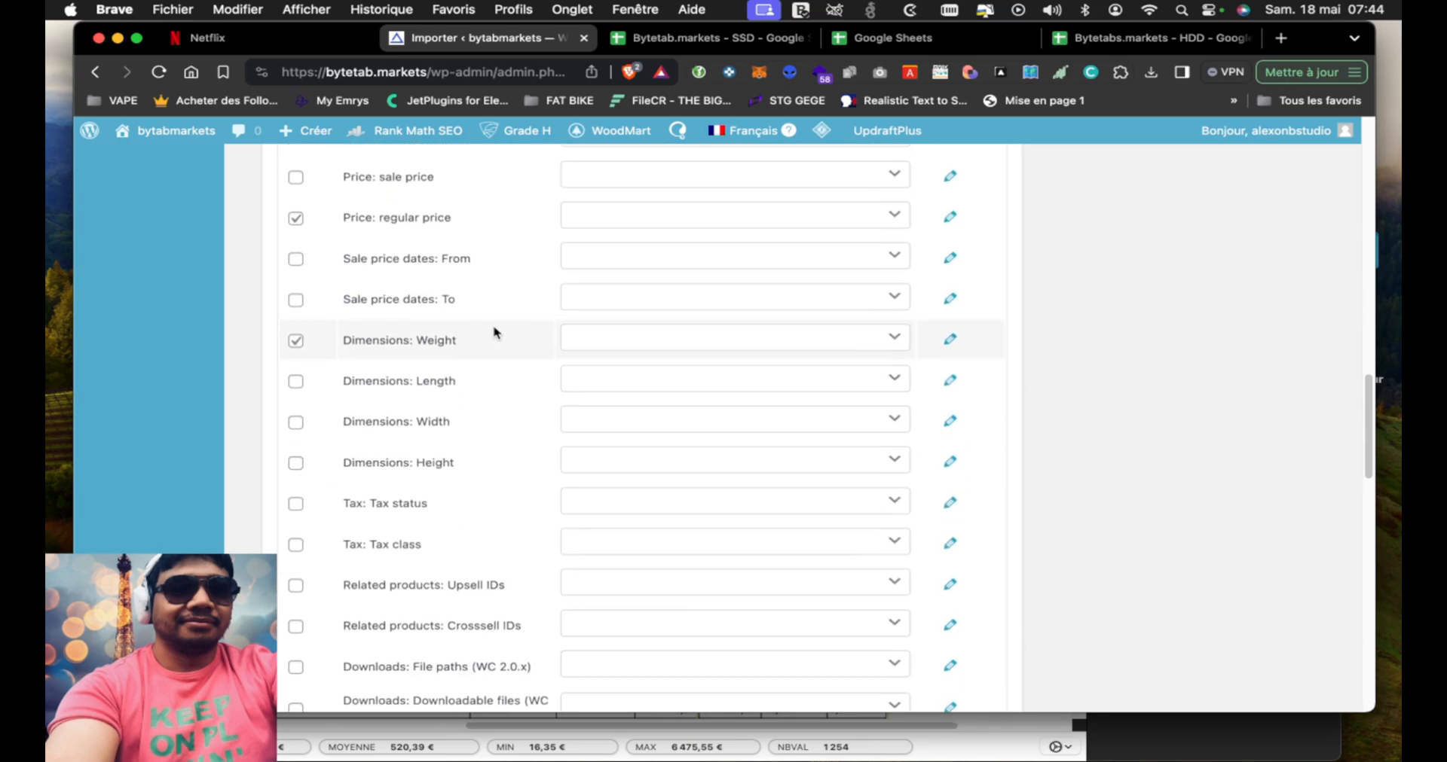
pyautogui.click(689, 353)
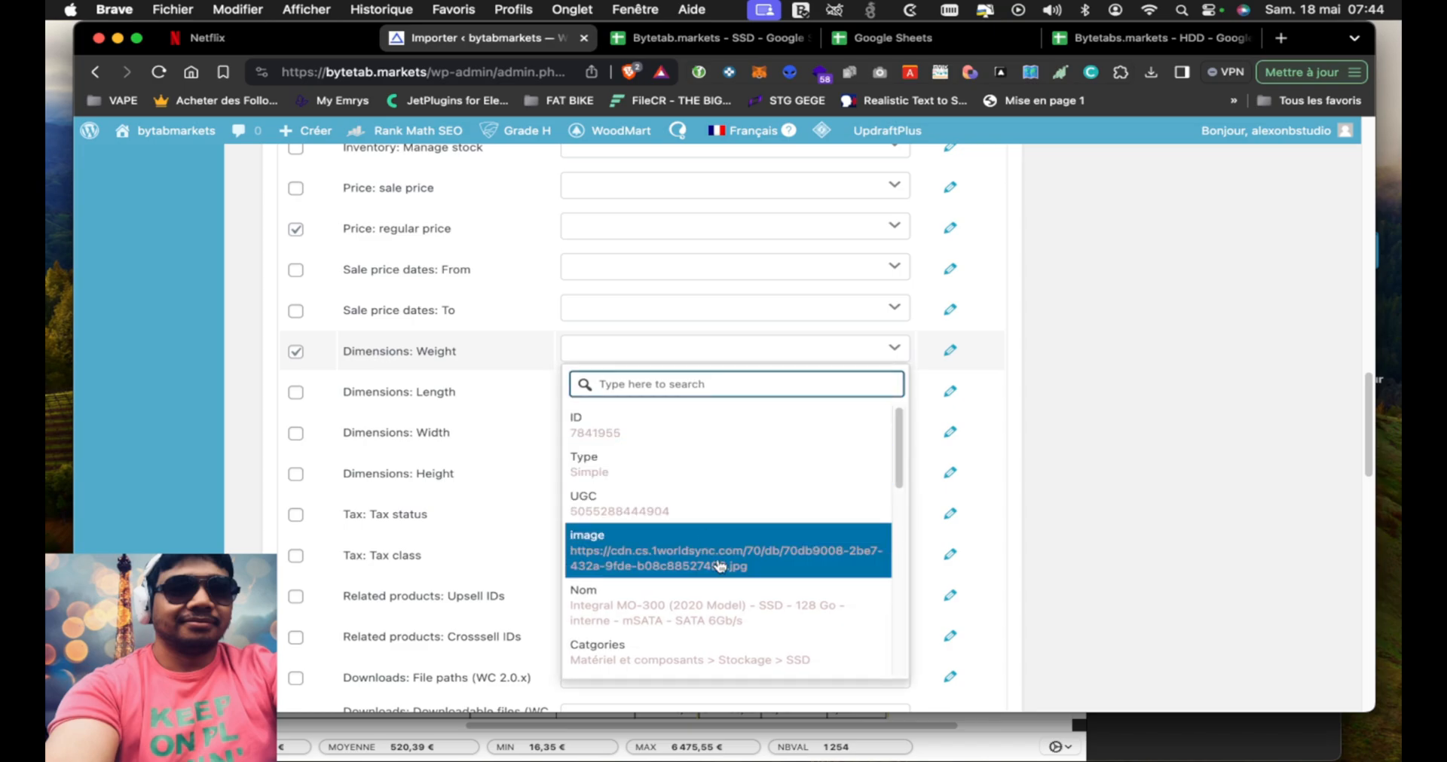
pyautogui.scroll(-5, 713, 540)
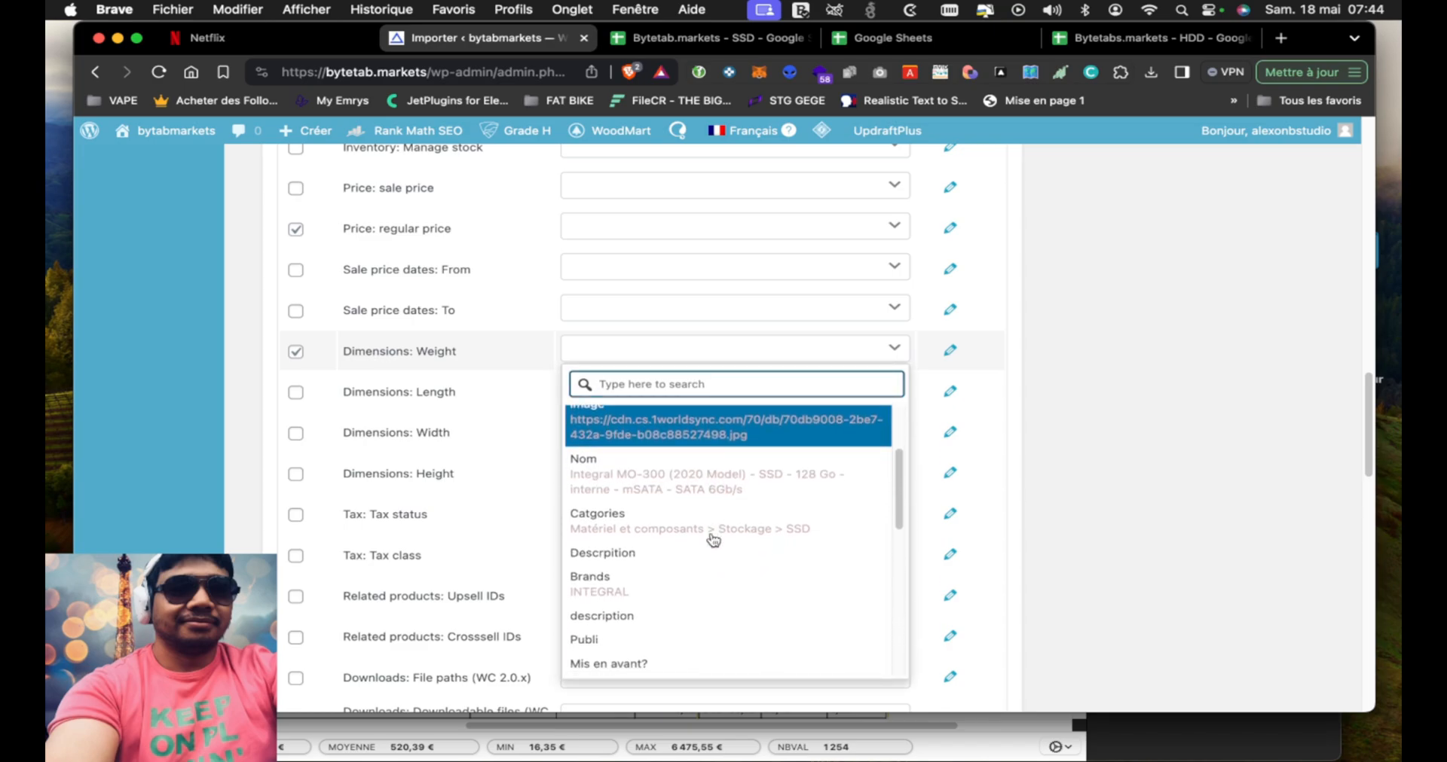
pyautogui.scroll(-6, 713, 540)
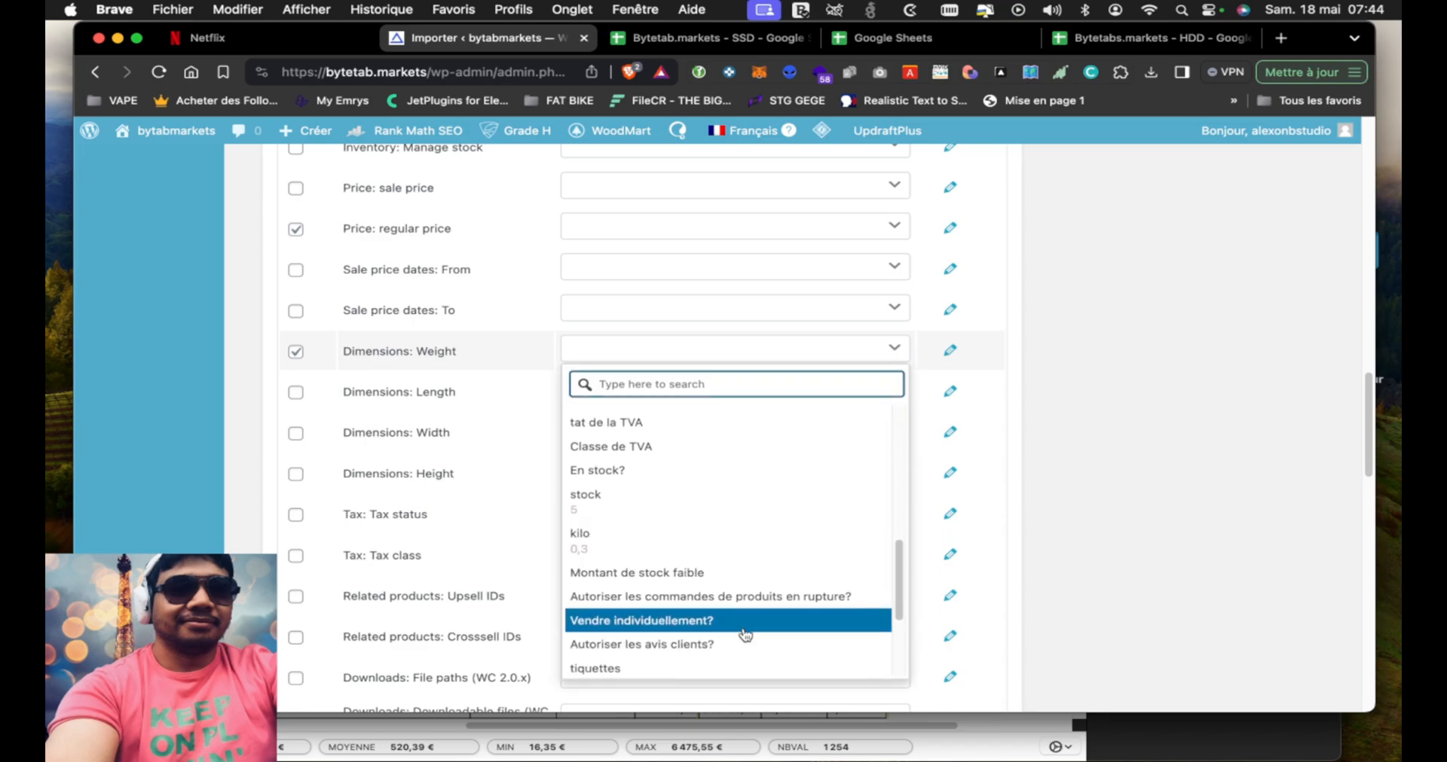
pyautogui.click(732, 545)
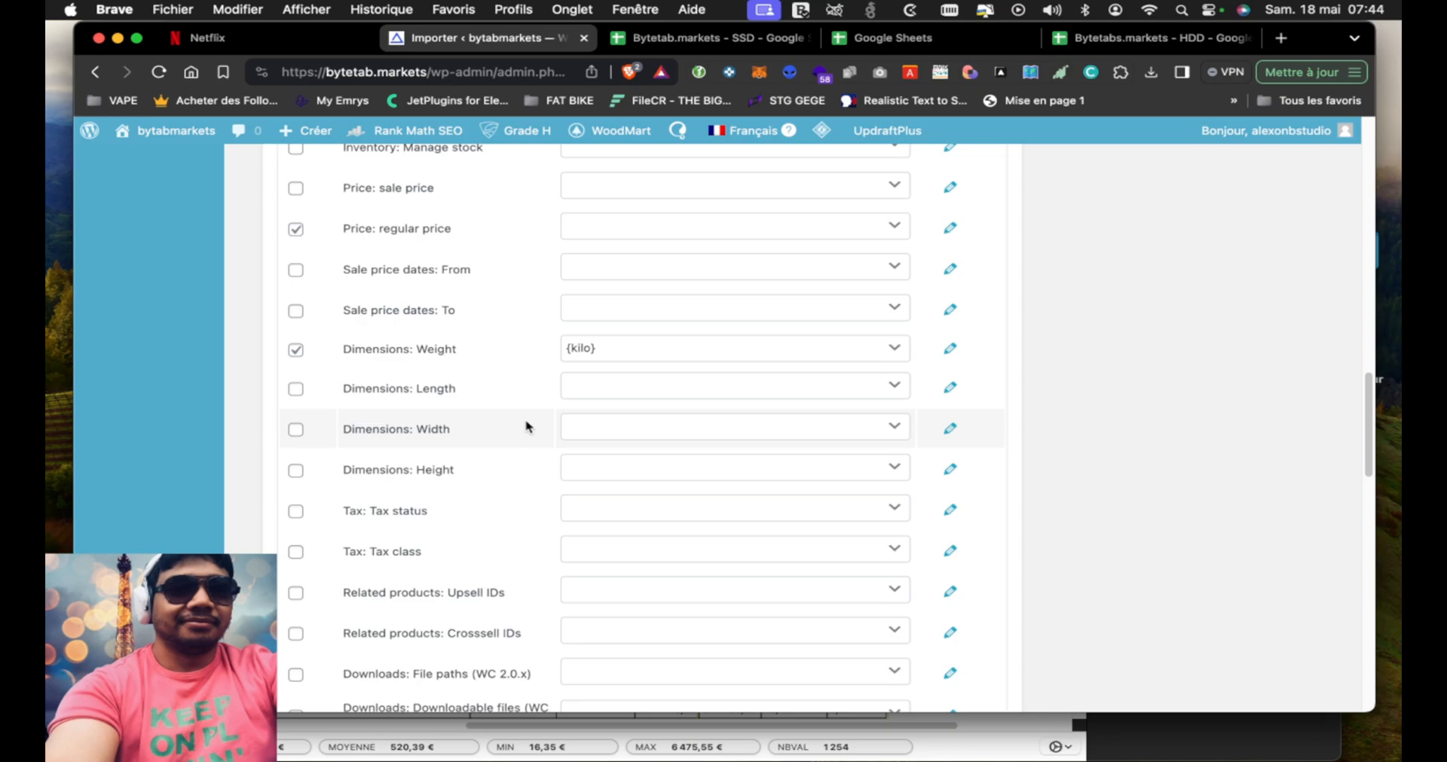
# Map the Price: regular price product field to the Tarif rgulier file column
pyautogui.scroll(3, 527, 423)
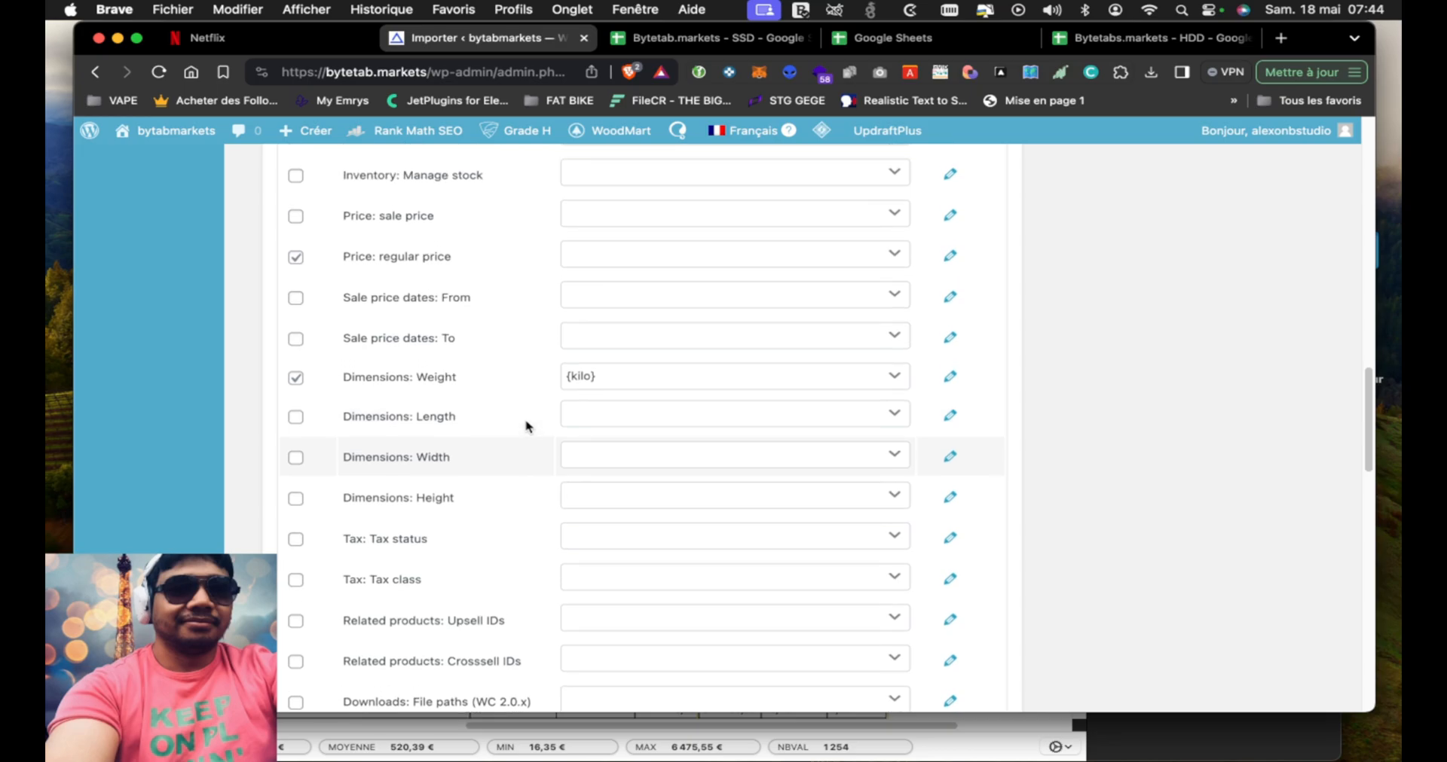
pyautogui.click(643, 333)
pyautogui.scroll(-10, 688, 550)
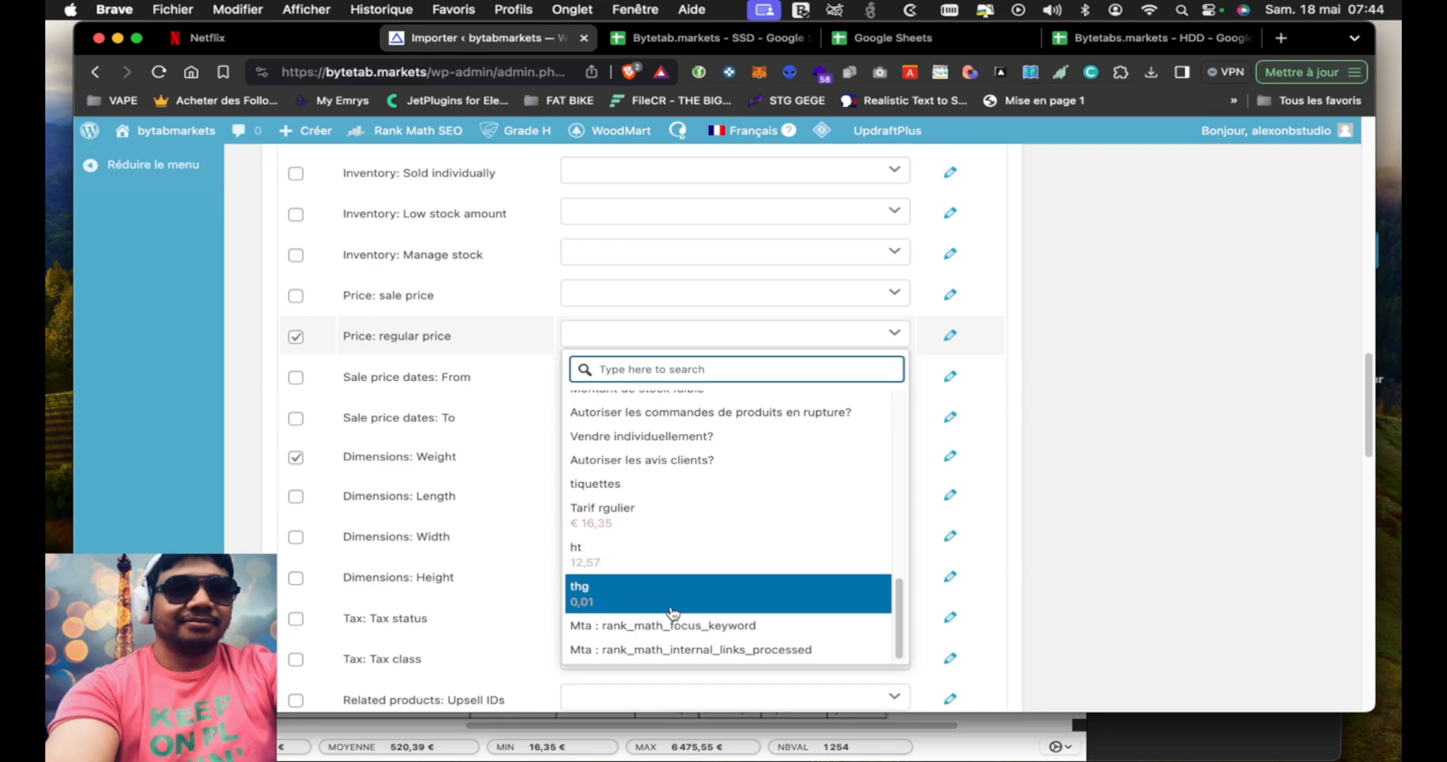
pyautogui.click(641, 524)
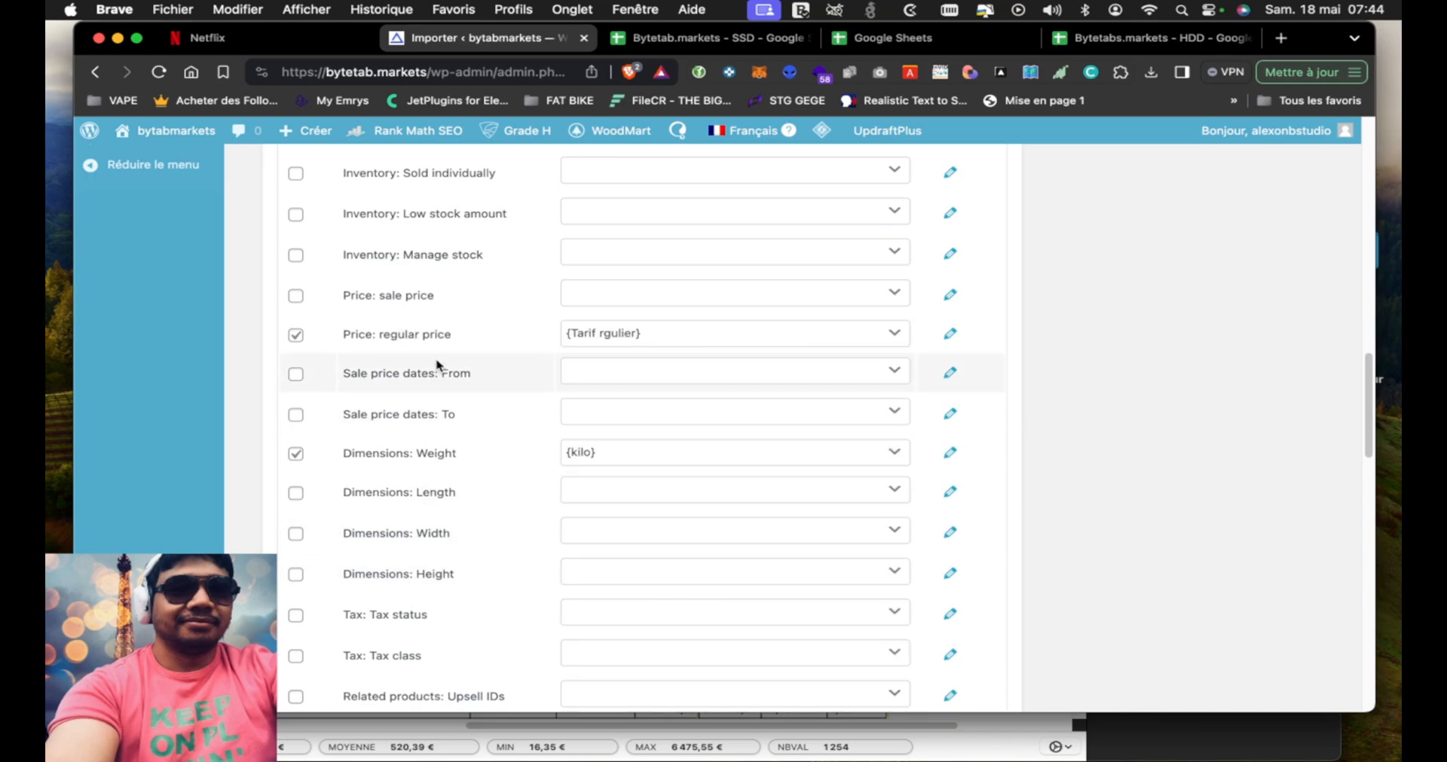
# Map the SKU product field to the UGC file column
pyautogui.scroll(5, 440, 366)
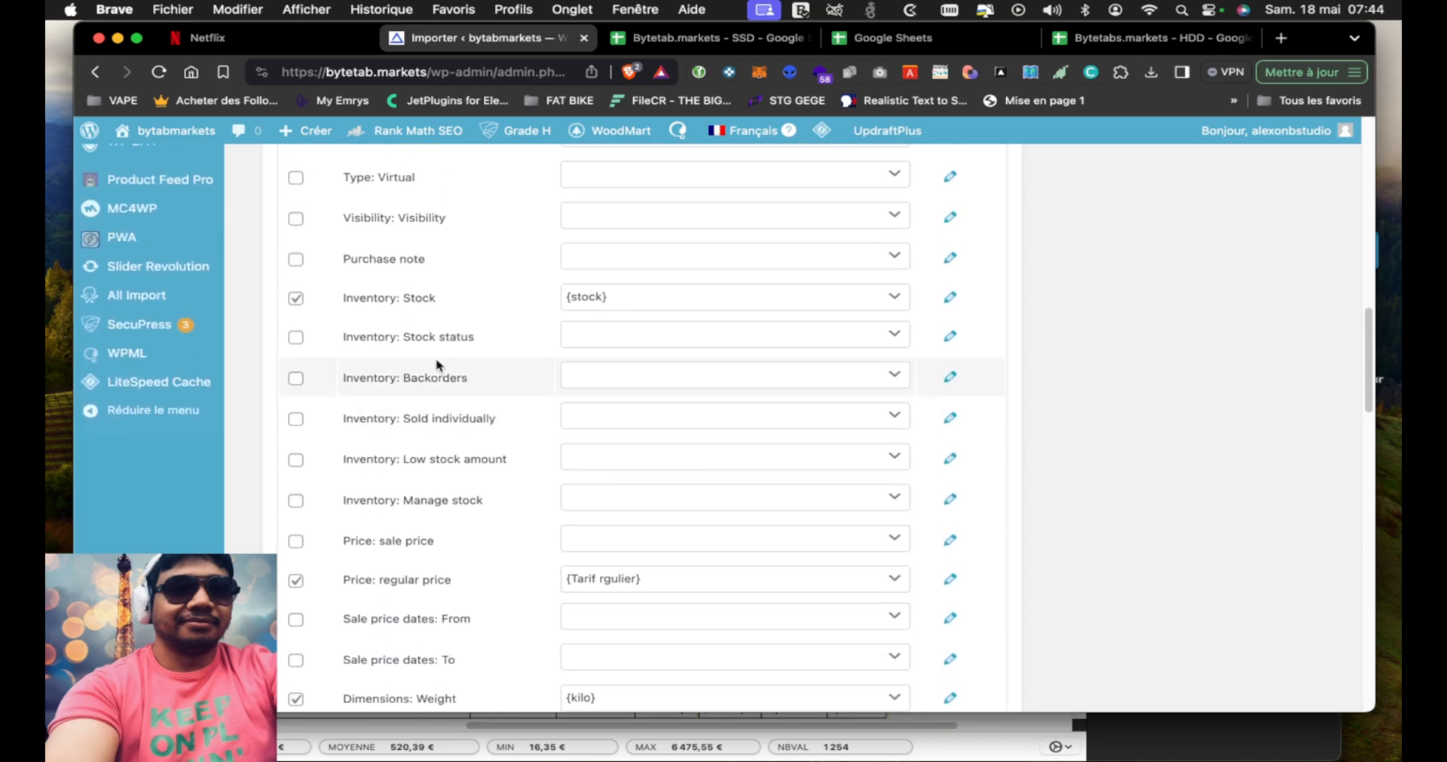
pyautogui.scroll(5, 495, 359)
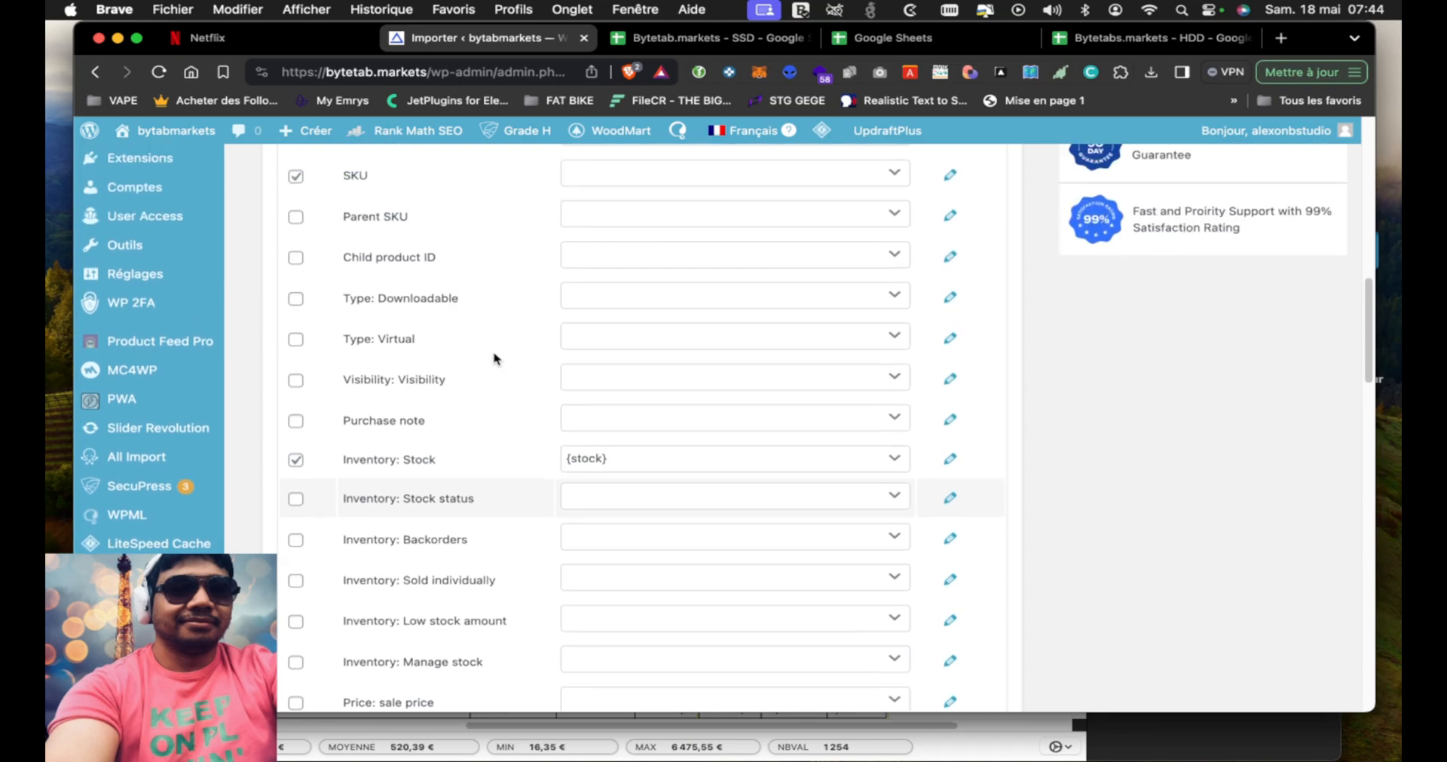
pyautogui.scroll(1, 495, 360)
pyautogui.click(662, 289)
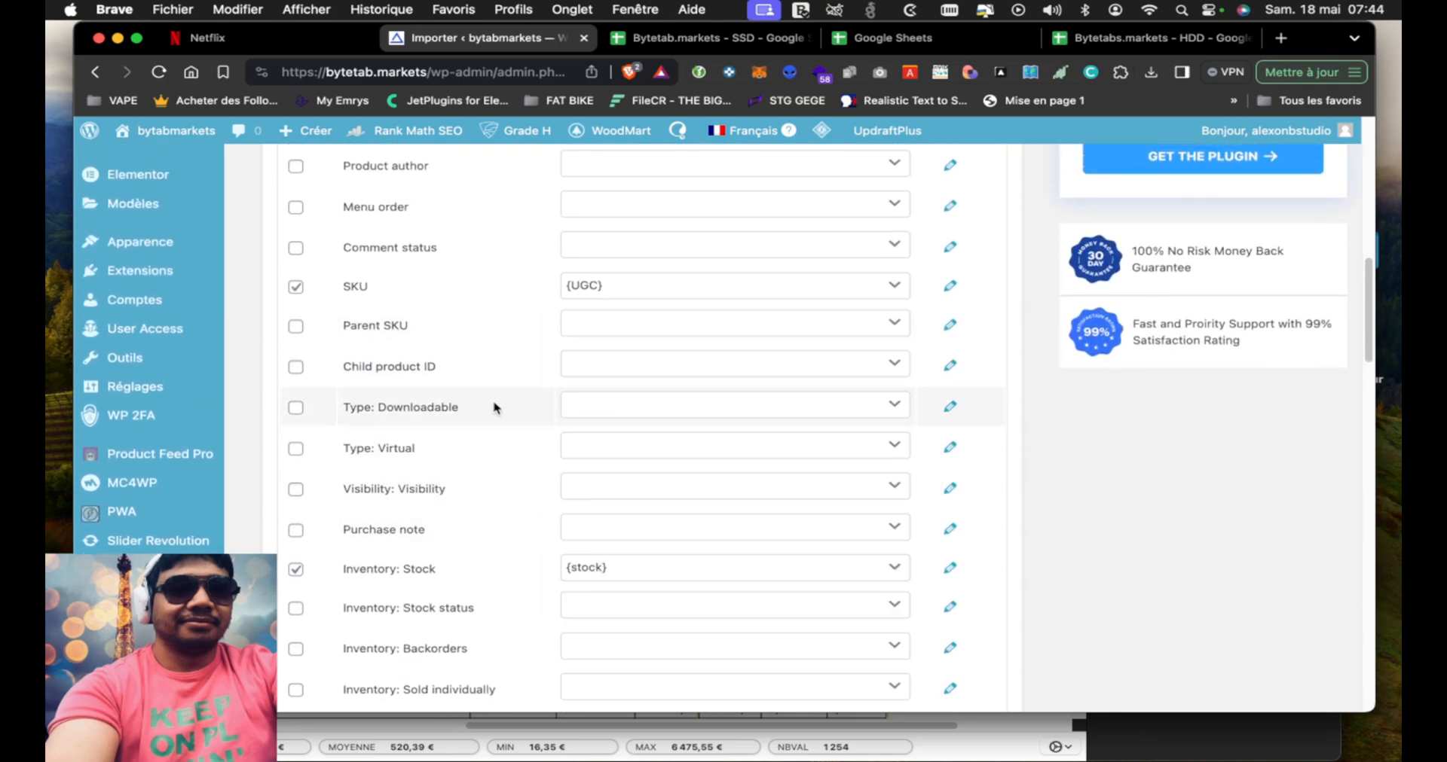
# Map the Product name field to the Nom file column
pyautogui.scroll(8, 495, 408)
pyautogui.scroll(4, 494, 408)
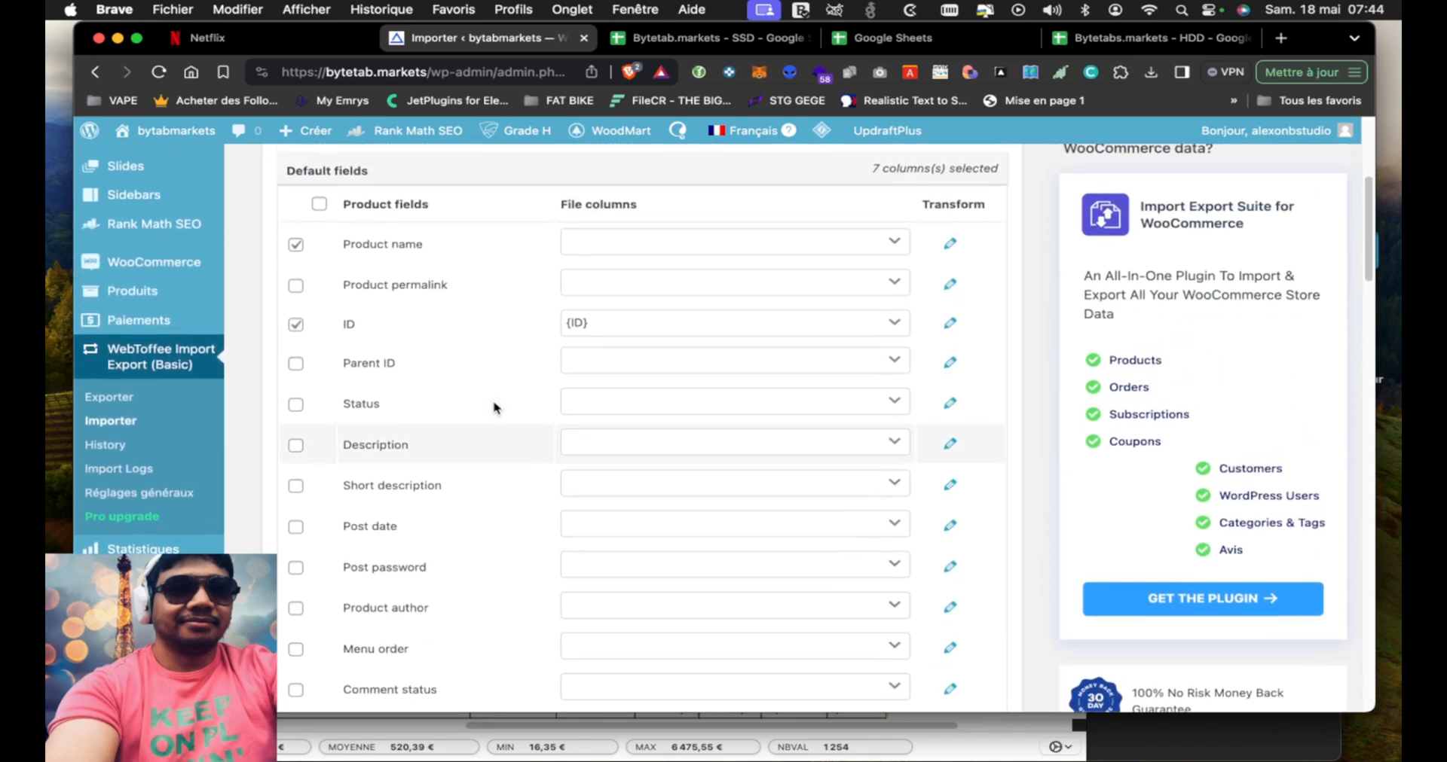
pyautogui.click(626, 259)
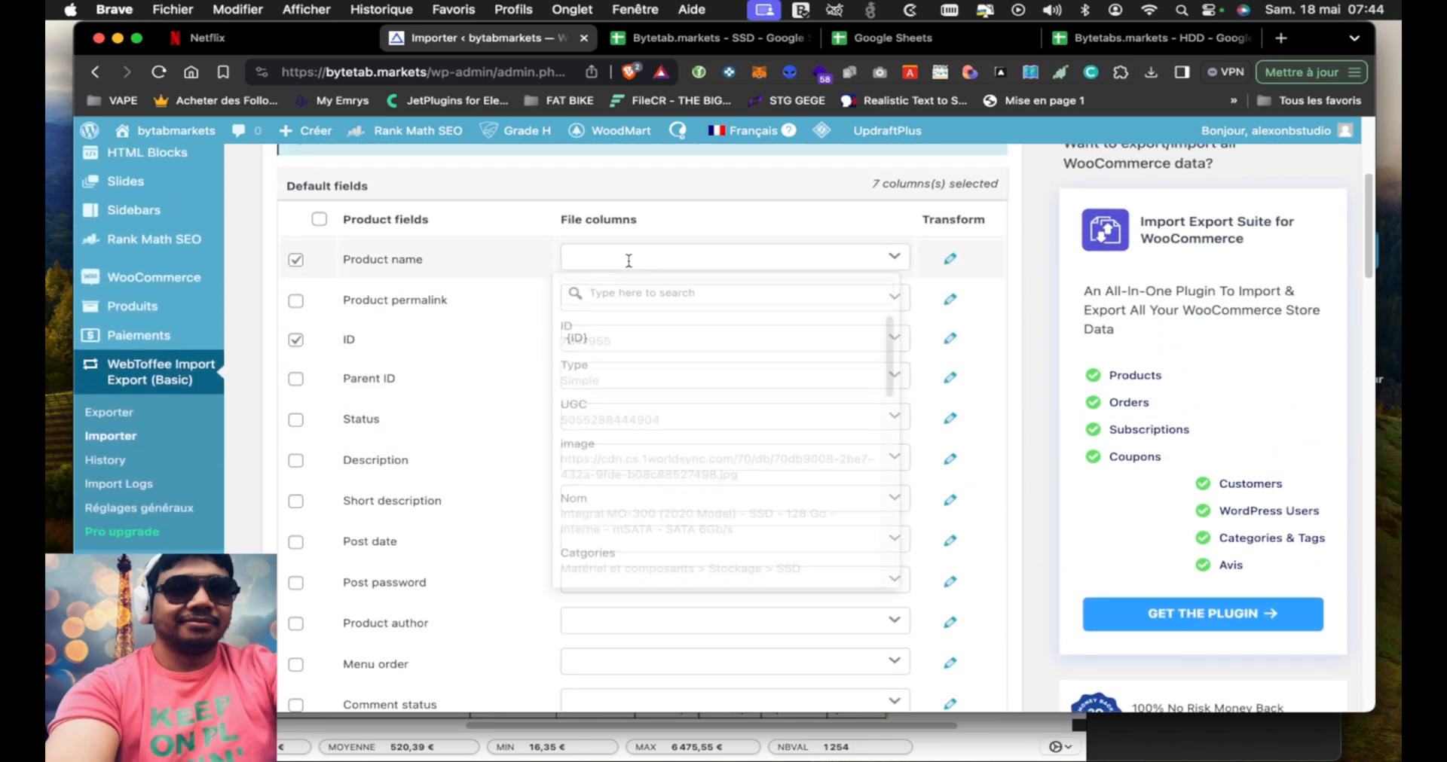
pyautogui.click(685, 514)
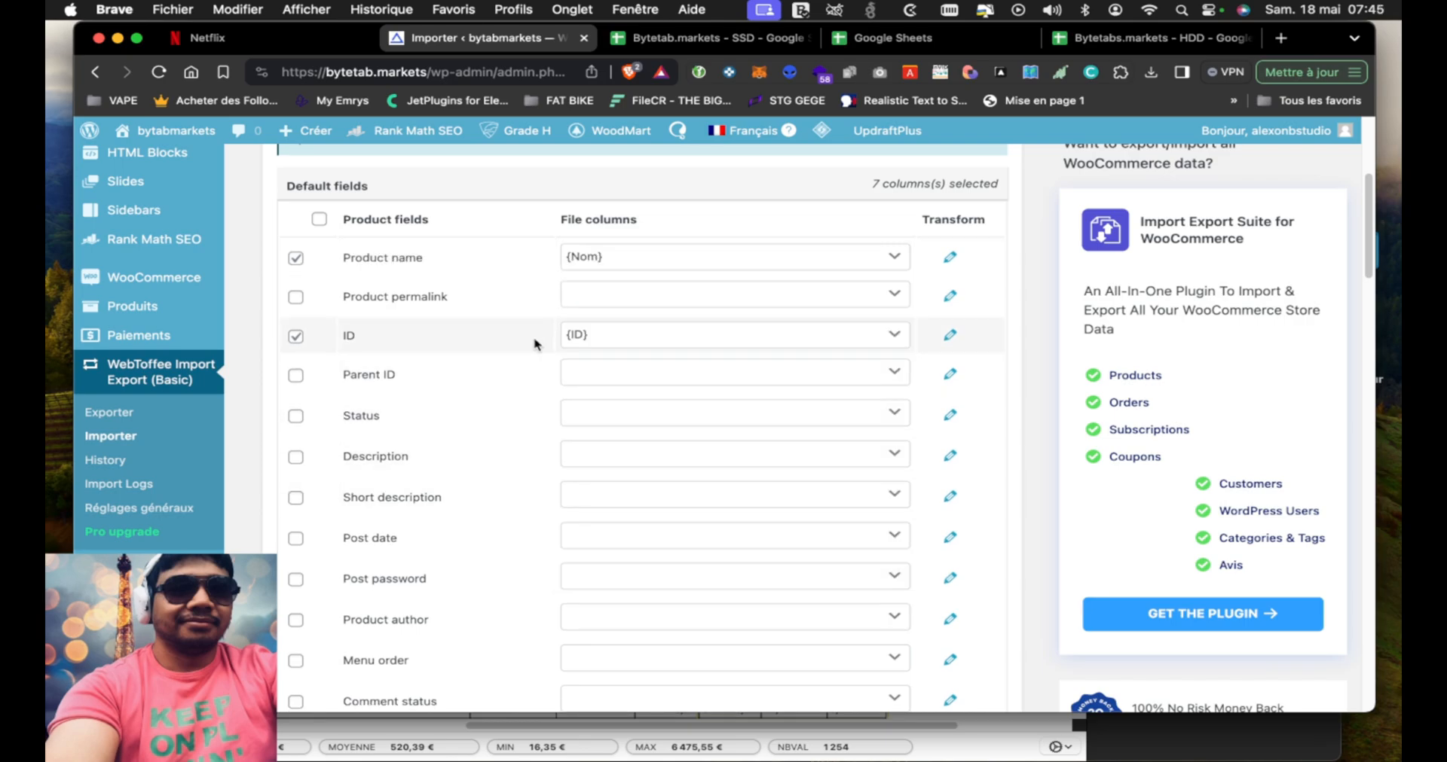
# Proceed to the Advanced options/Batch import step and start the product import with its options as they are
pyautogui.scroll(5, 535, 369)
pyautogui.scroll(-20, 527, 381)
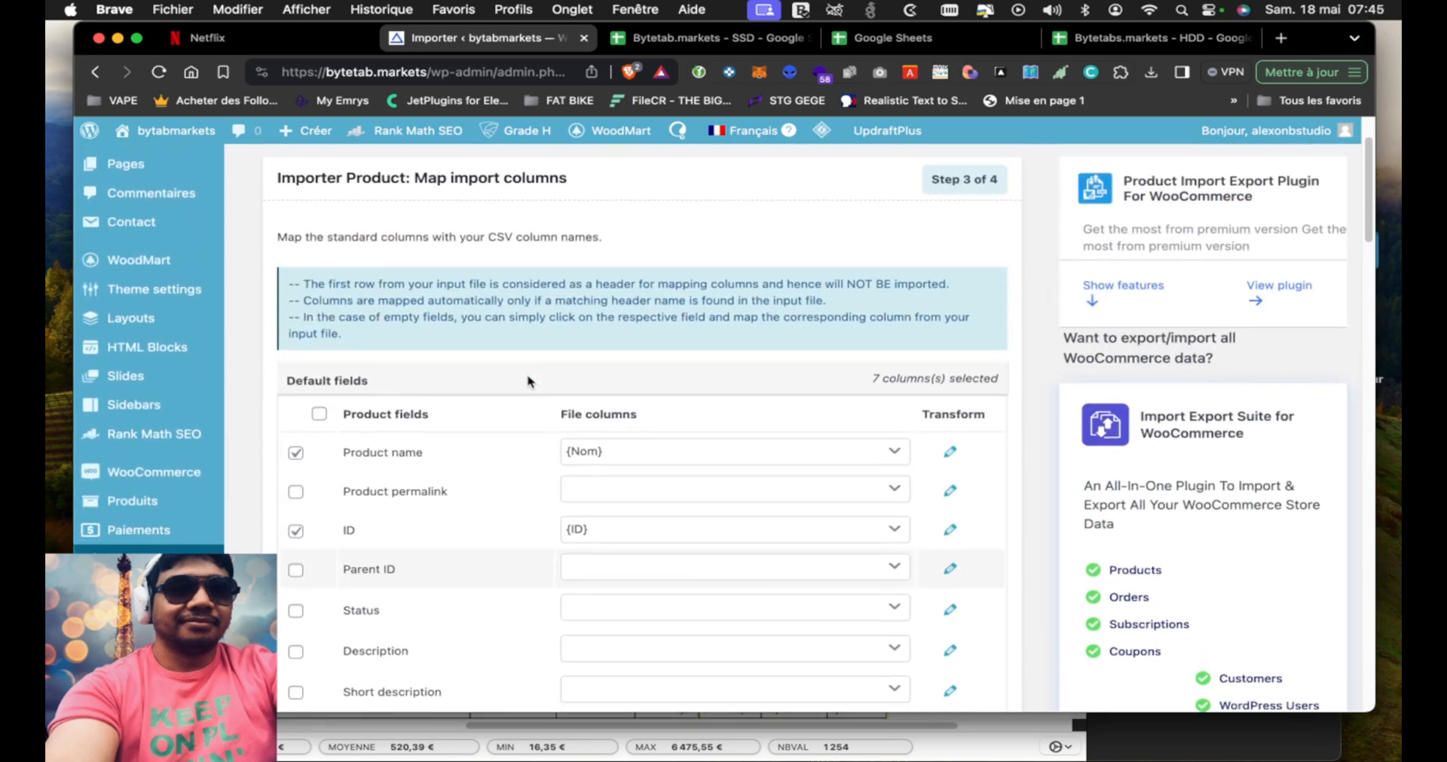
pyautogui.scroll(-20, 527, 382)
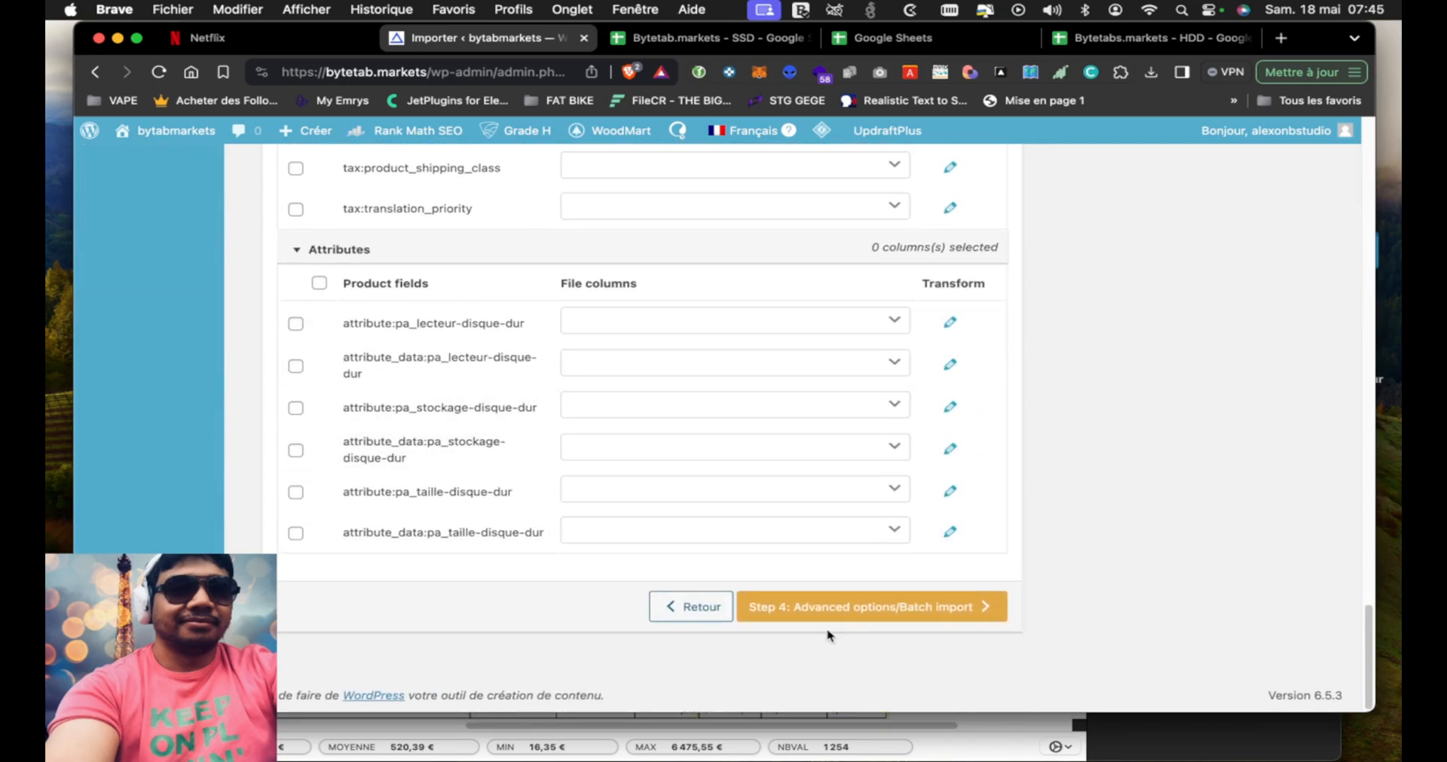
pyautogui.click(851, 607)
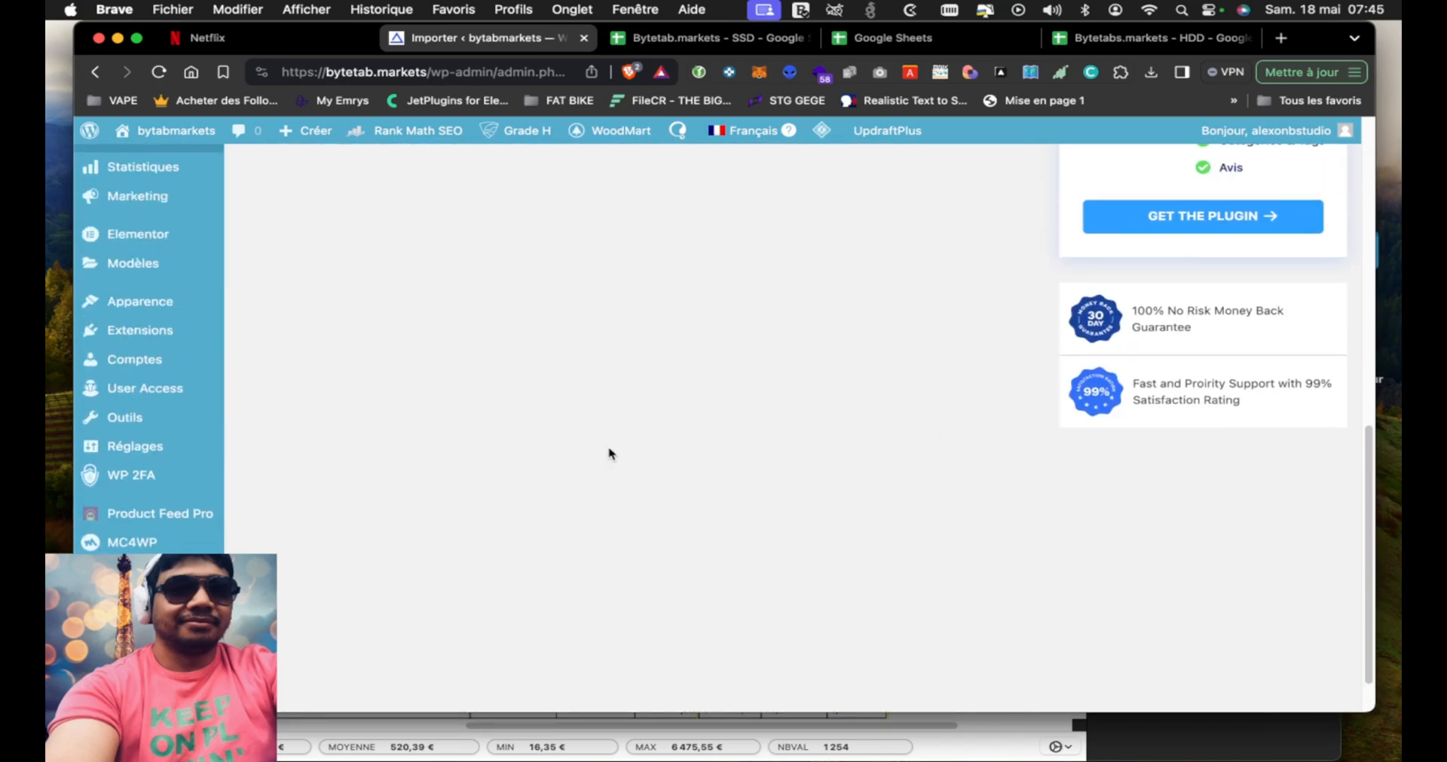
pyautogui.scroll(4, 607, 452)
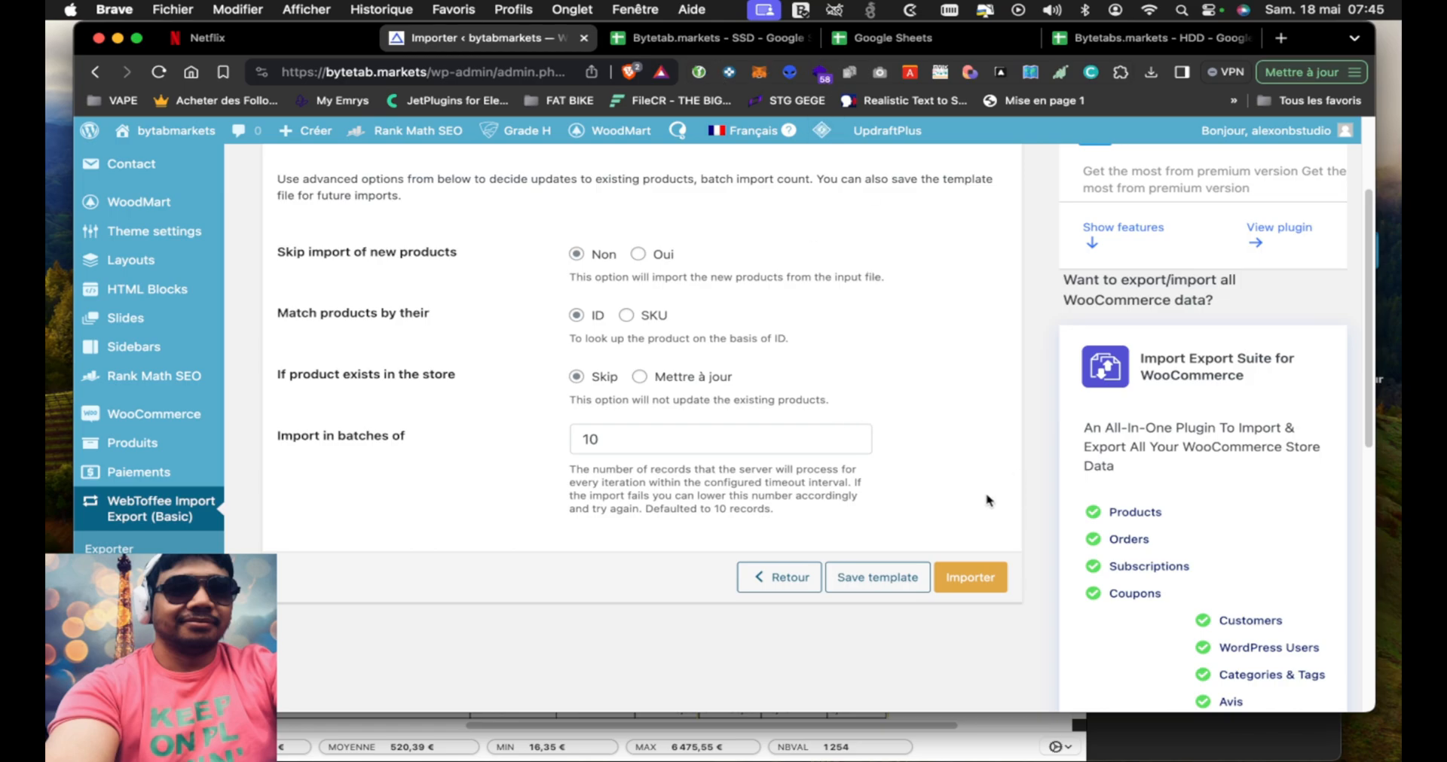
pyautogui.click(991, 580)
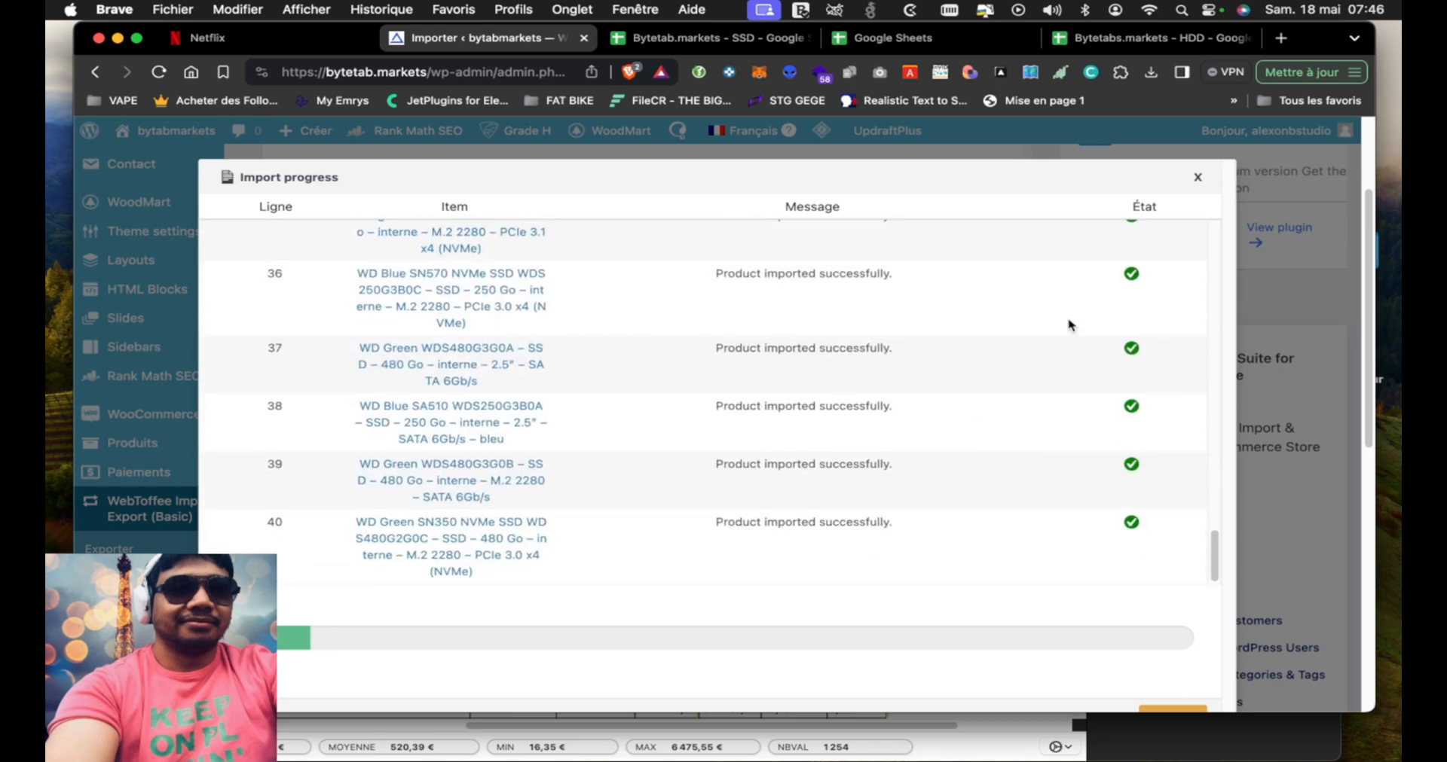
# Open a new browser tab, detach it into its own window and load the webjet.cloud website
pyautogui.click(1283, 40)
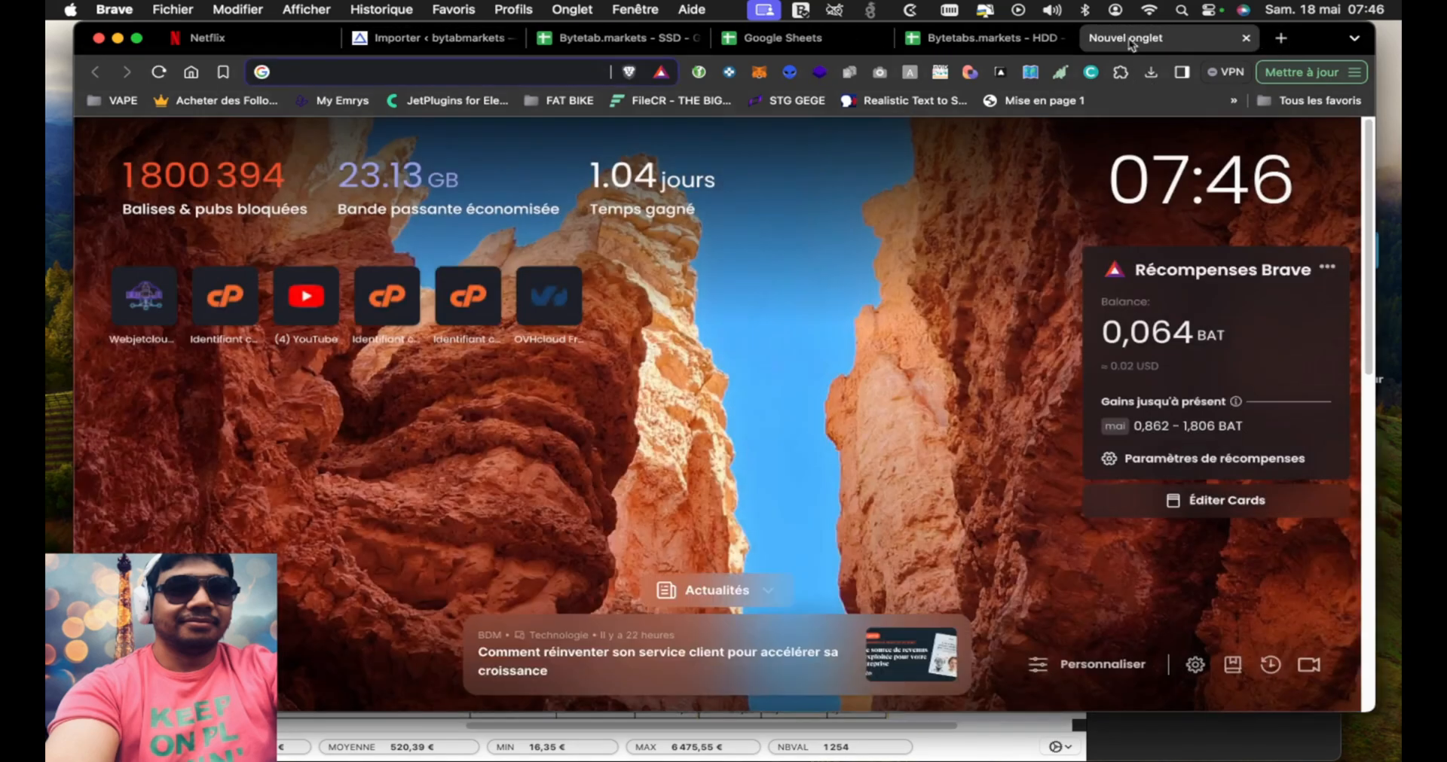
pyautogui.moveTo(1130, 37); pyautogui.dragTo(1097, 145)
pyautogui.moveTo(968, 148); pyautogui.dragTo(1017, 93)
pyautogui.write('webjet.cloud')
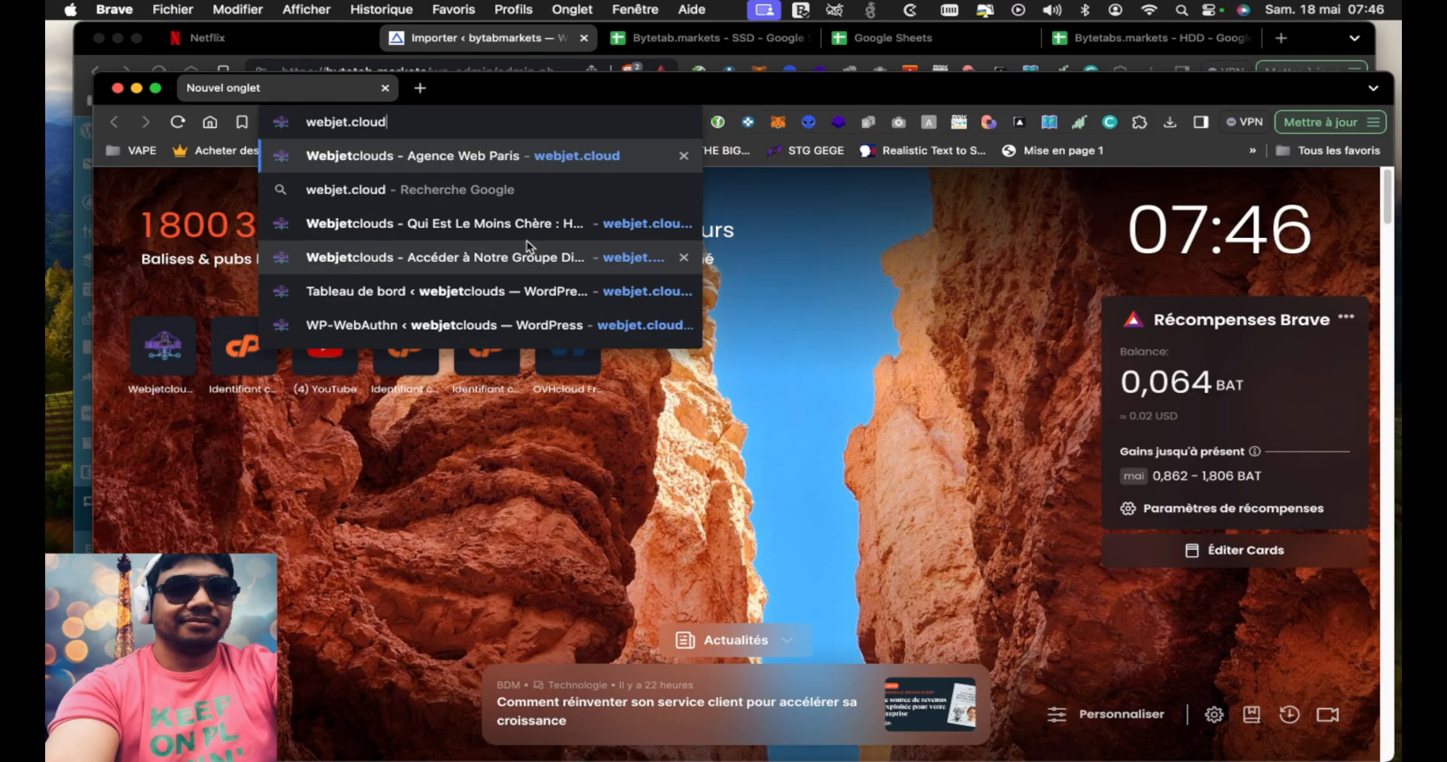
pyautogui.press('Return')
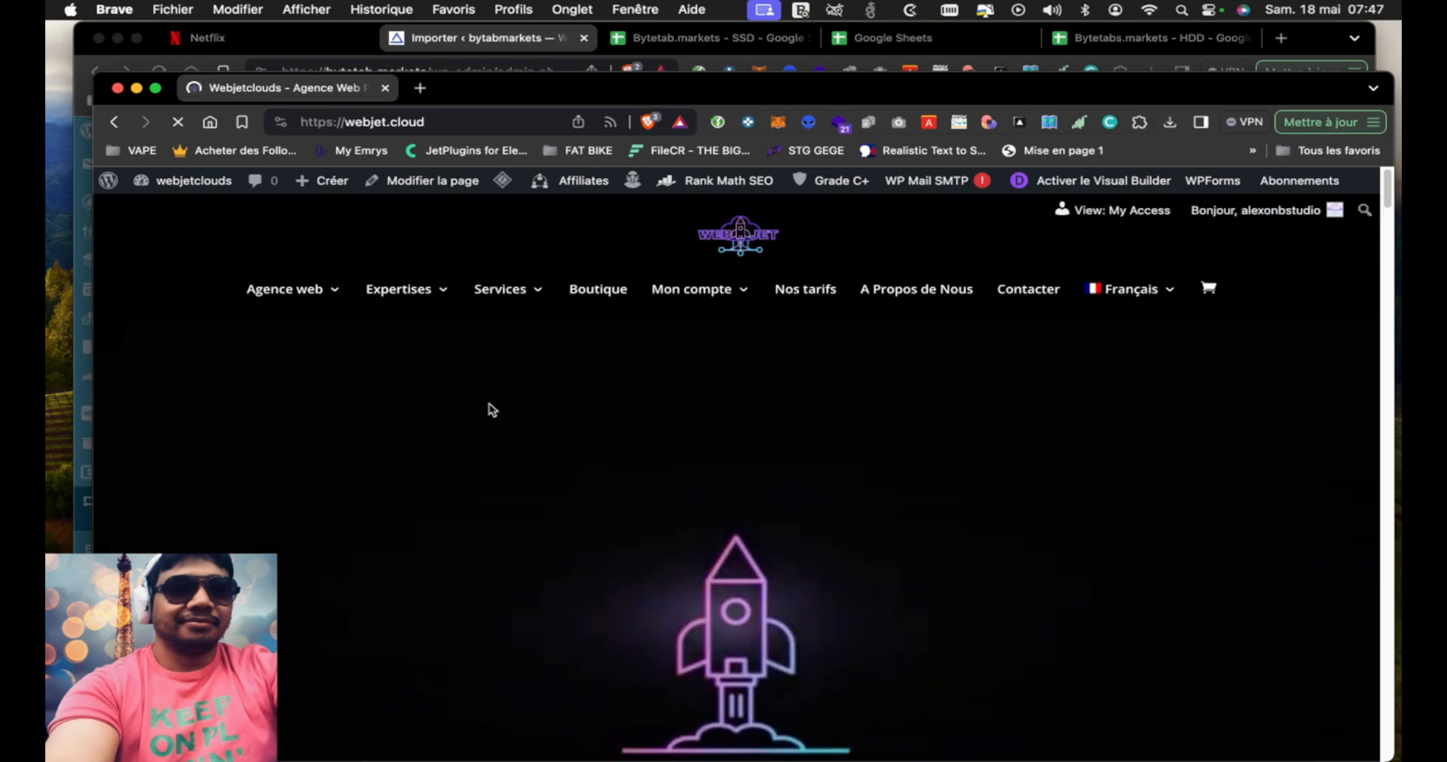
# Open the multi-product beauty and cosmetics e-commerce site creation offer from the Boutique page and review its product details
pyautogui.click(595, 290)
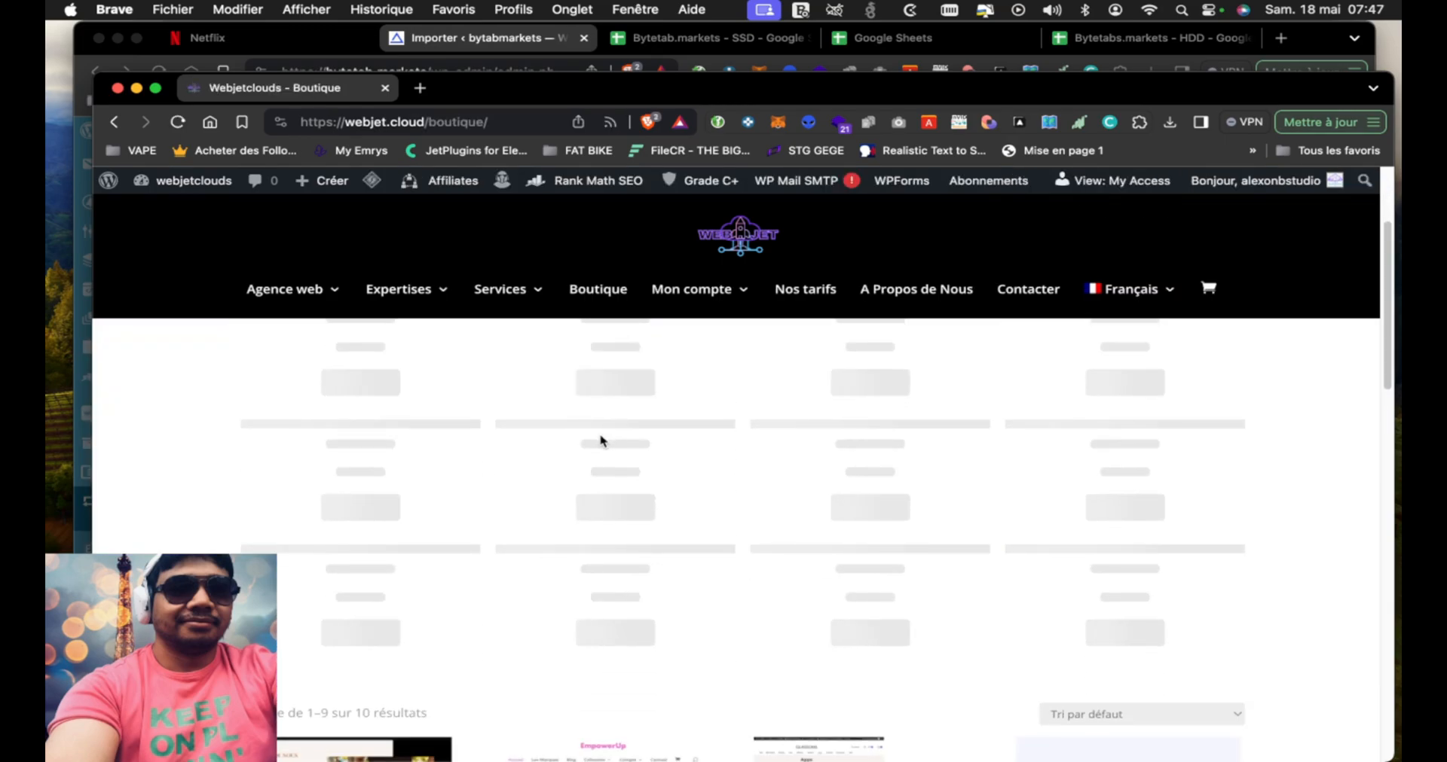
pyautogui.scroll(-5, 601, 437)
pyautogui.scroll(-3, 600, 433)
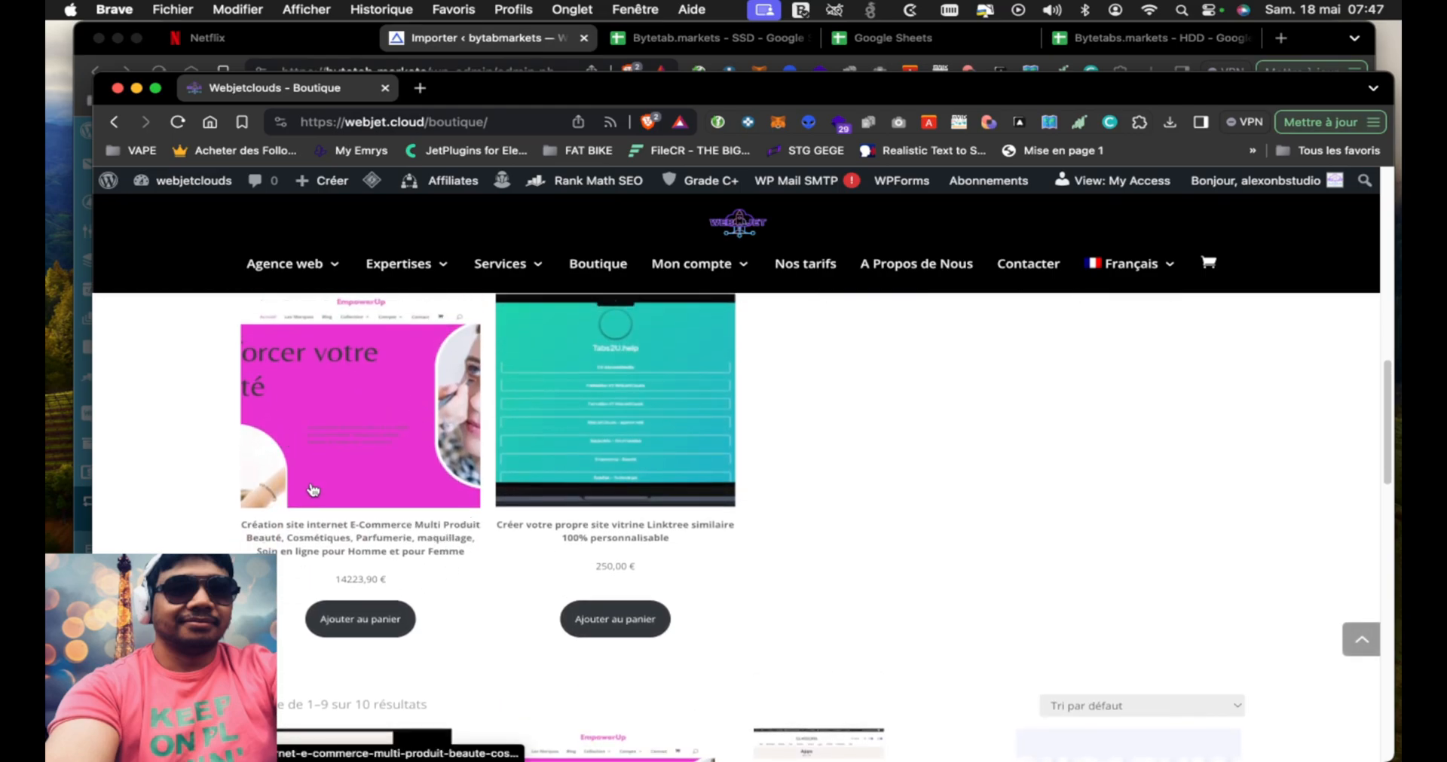
pyautogui.click(348, 541)
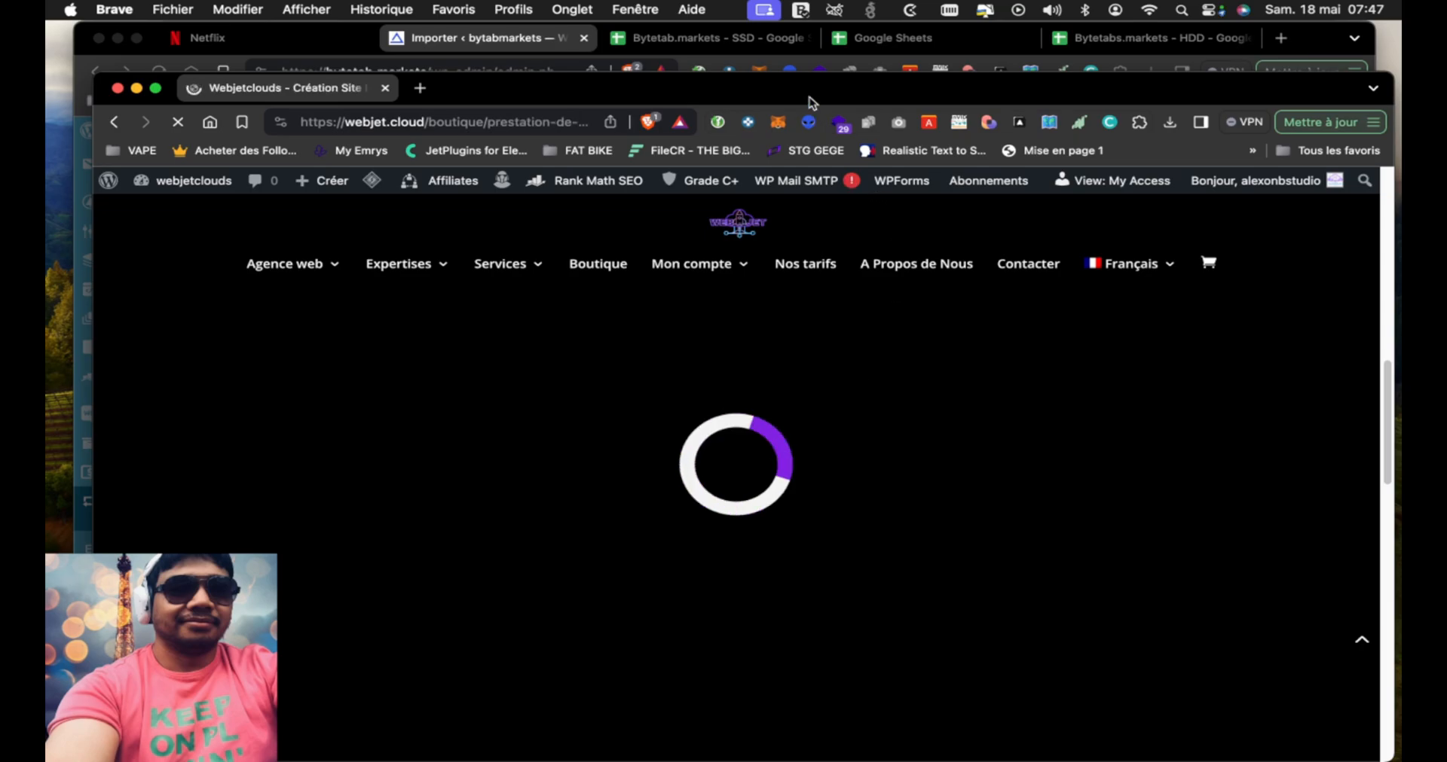
pyautogui.scroll(-3, 902, 457)
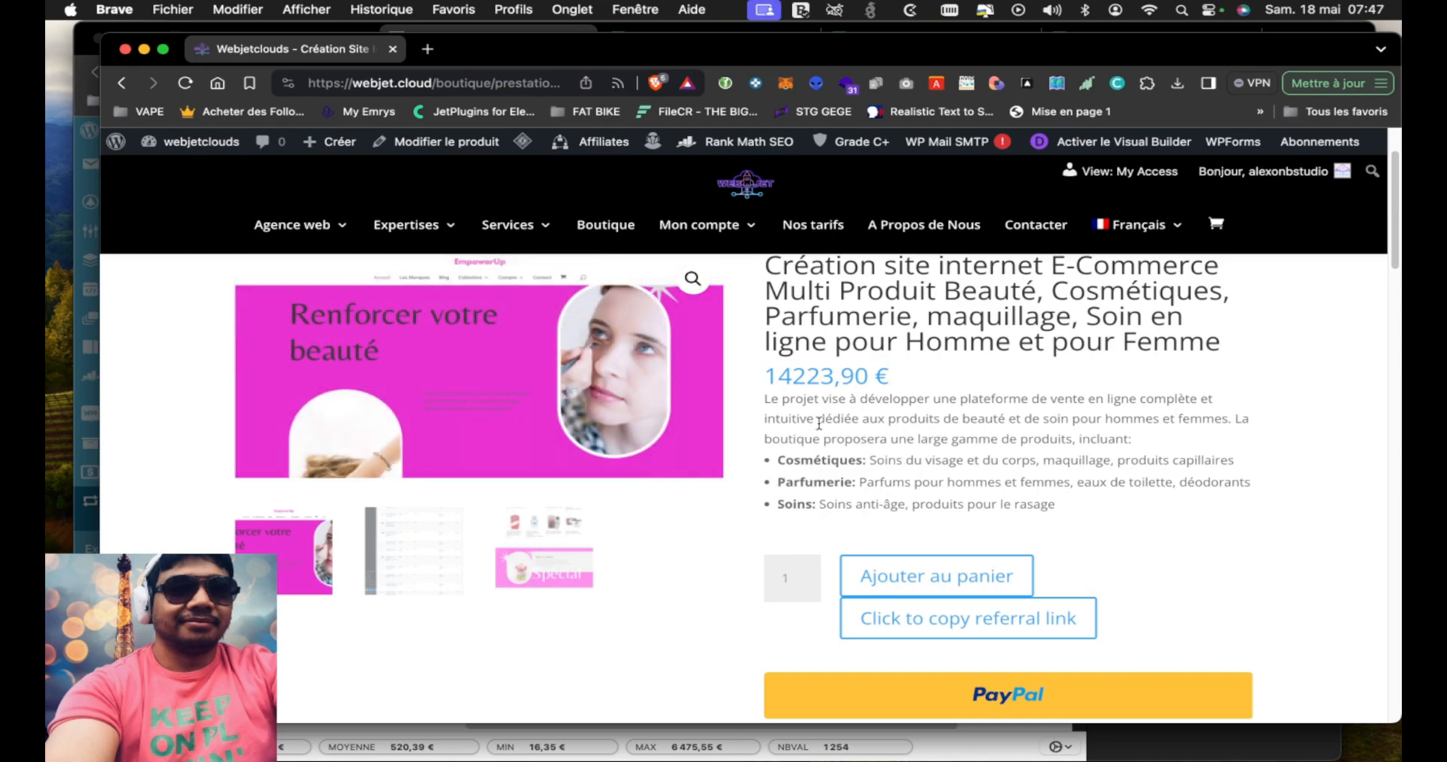
pyautogui.scroll(1, 855, 422)
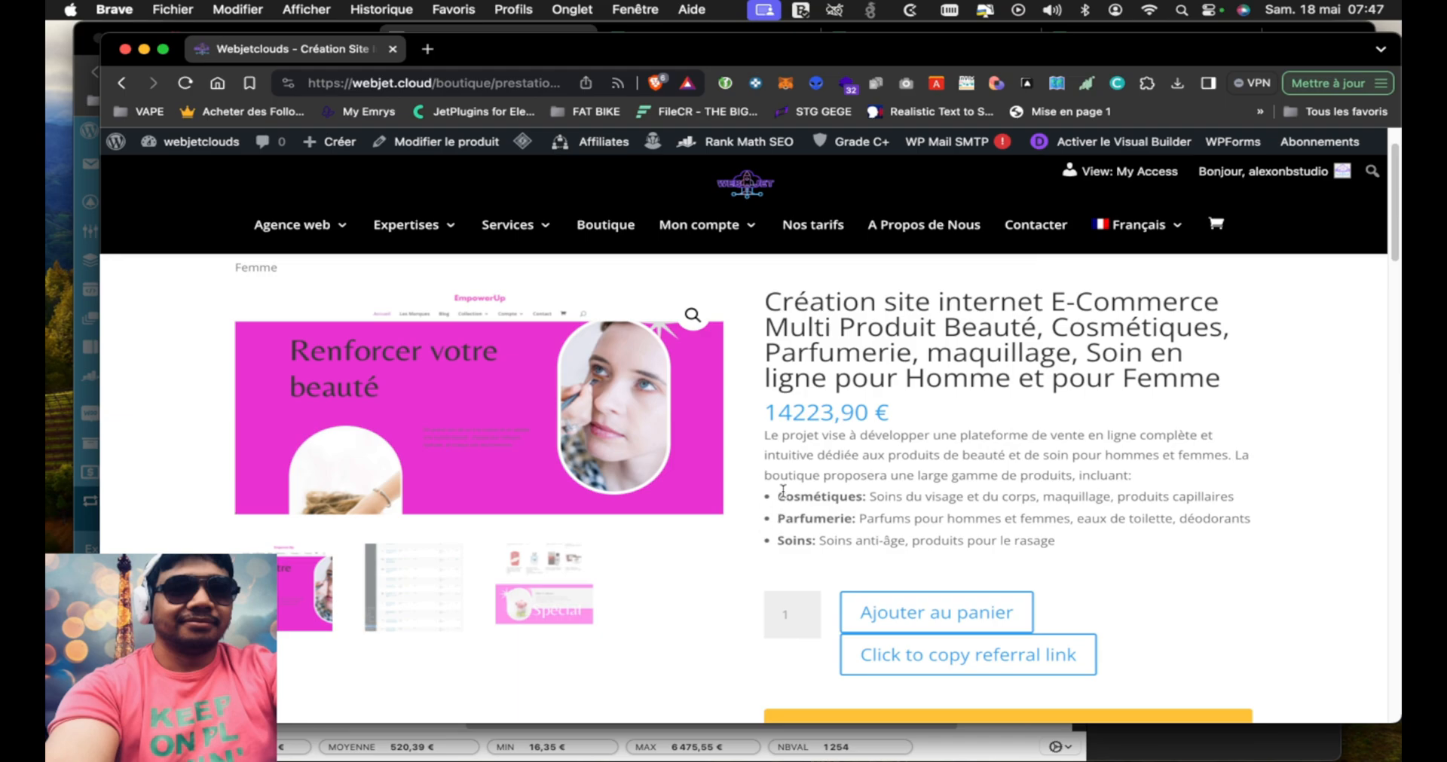
pyautogui.scroll(-3, 763, 531)
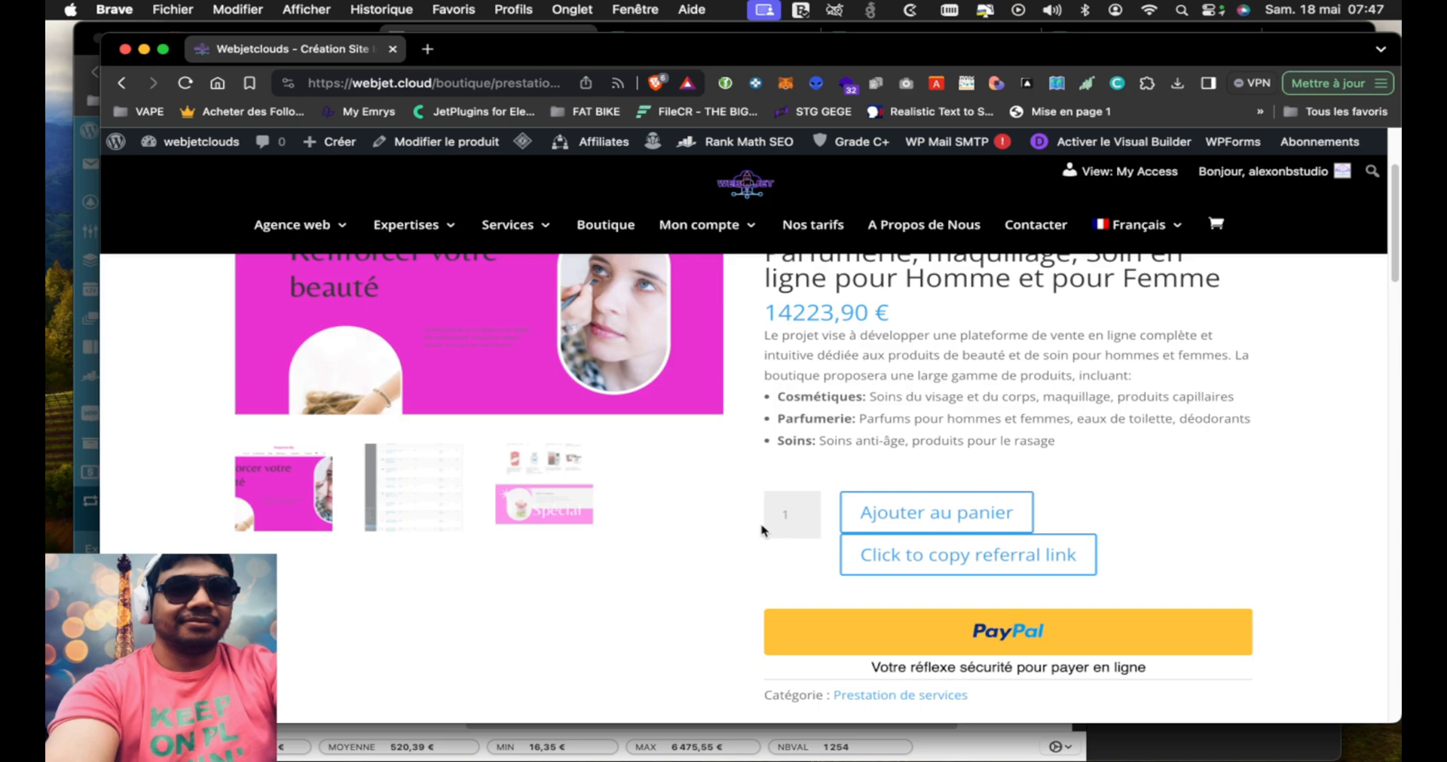
pyautogui.scroll(-2, 763, 531)
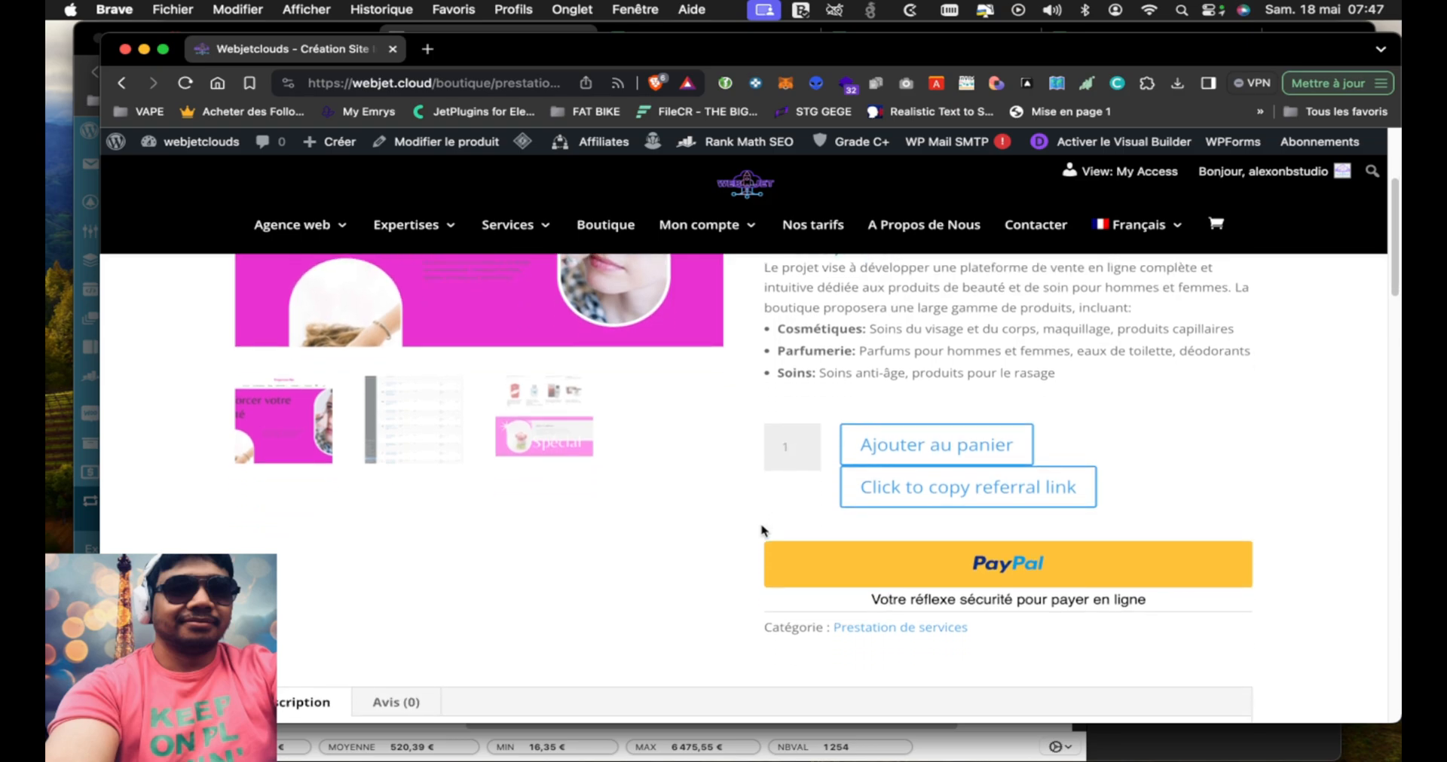
pyautogui.scroll(5, 762, 531)
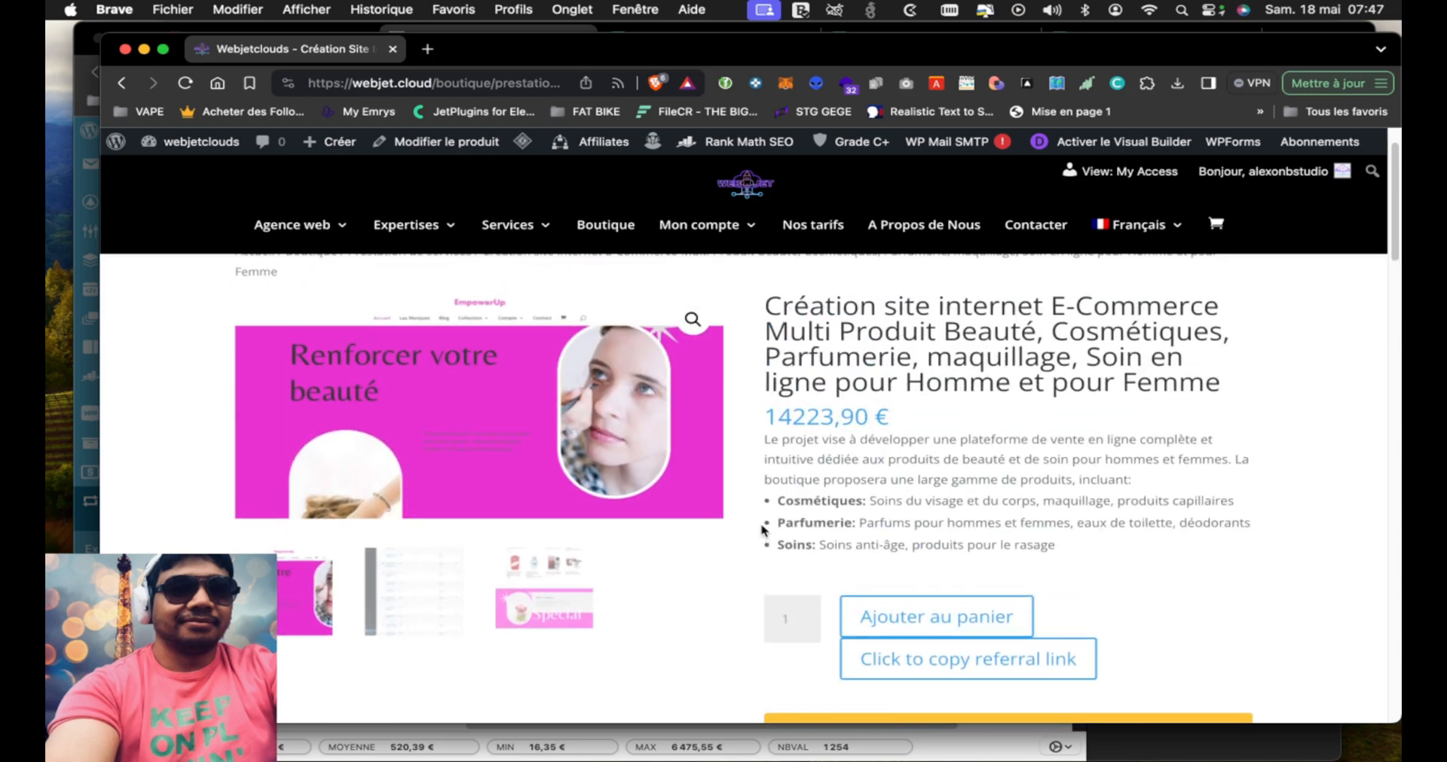
# Examine the beauty offer's Description section, covering included features, the dropshipping business idea with its supplier link, competitors and deliverables
pyautogui.scroll(-15, 761, 530)
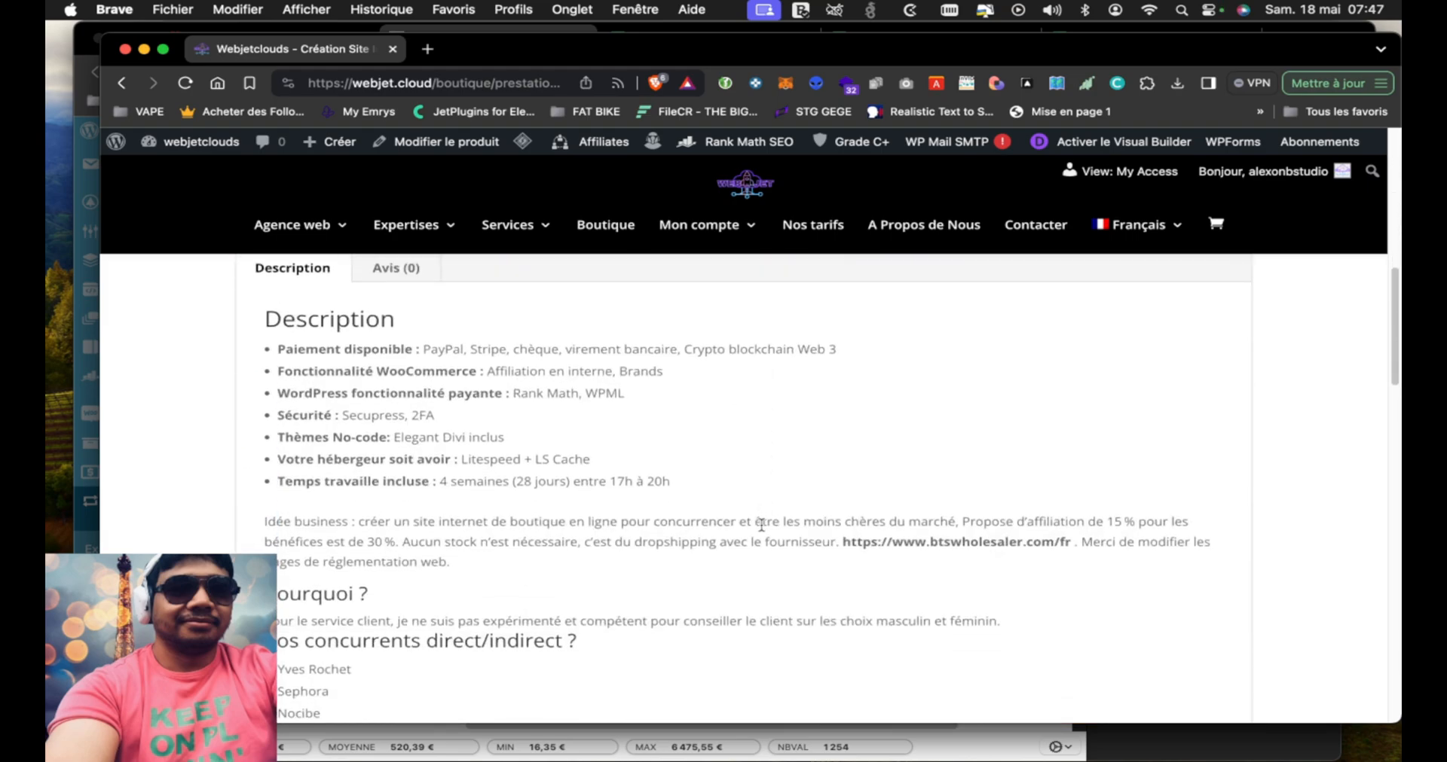
pyautogui.scroll(2, 761, 525)
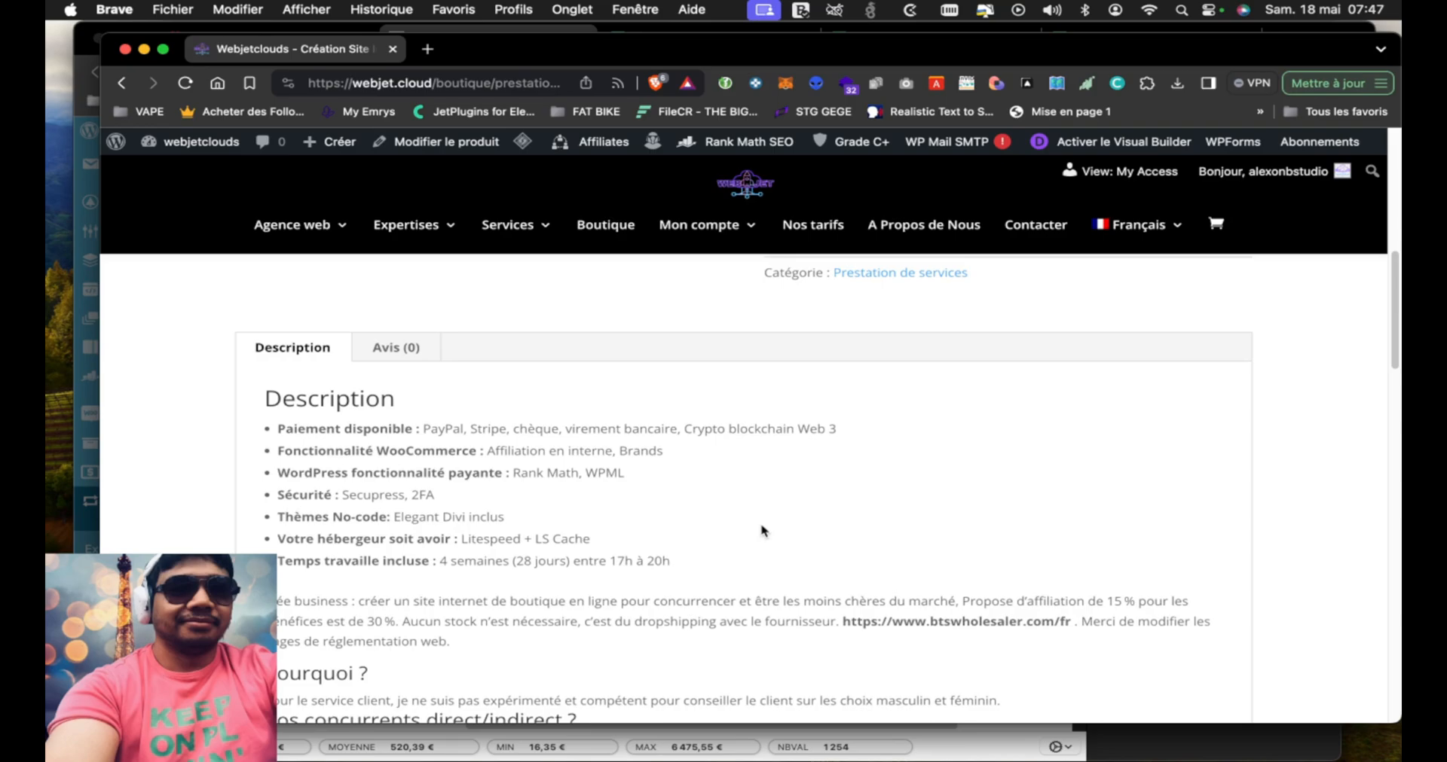
pyautogui.scroll(-4, 761, 530)
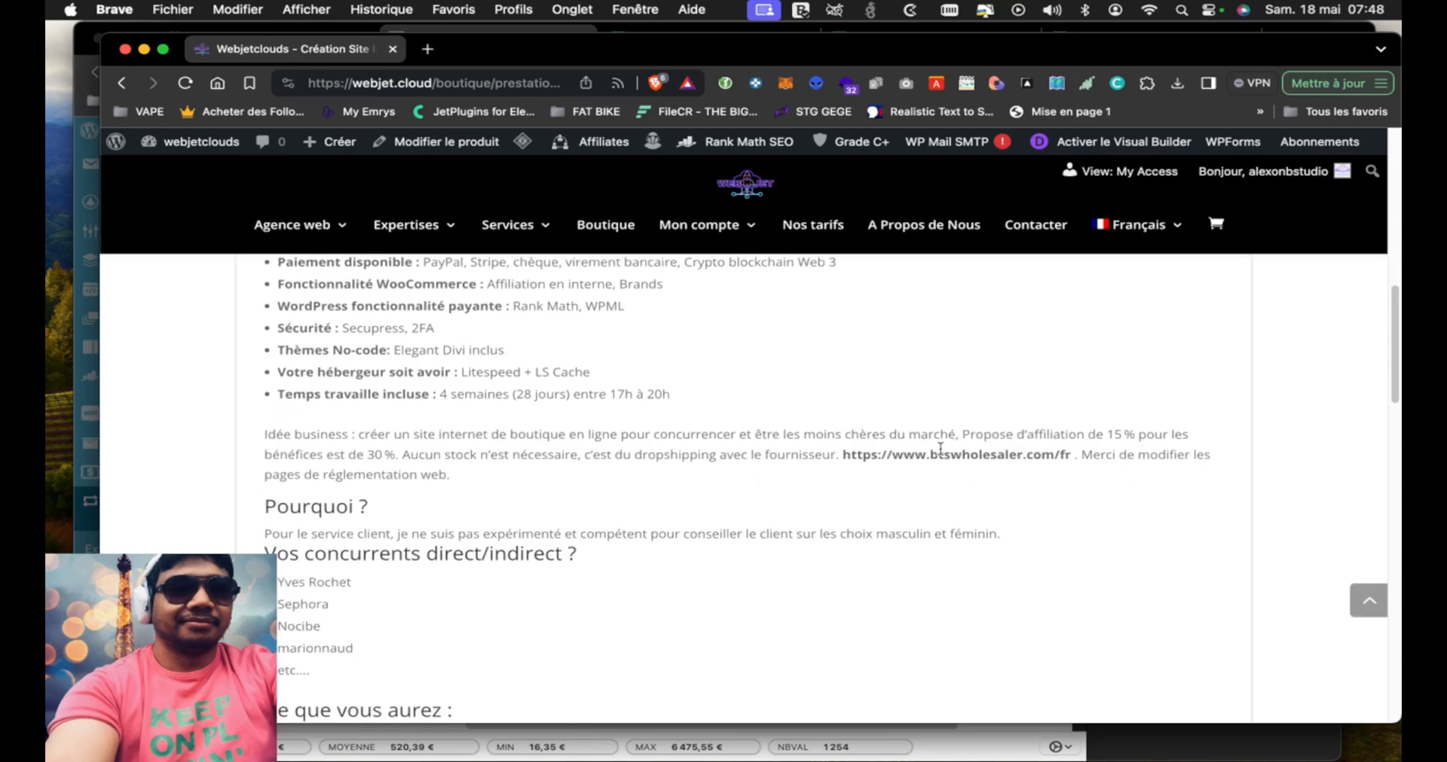
pyautogui.moveTo(823, 455); pyautogui.dragTo(1090, 450)
pyautogui.click(544, 427)
pyautogui.scroll(-2, 544, 424)
pyautogui.scroll(-2, 544, 425)
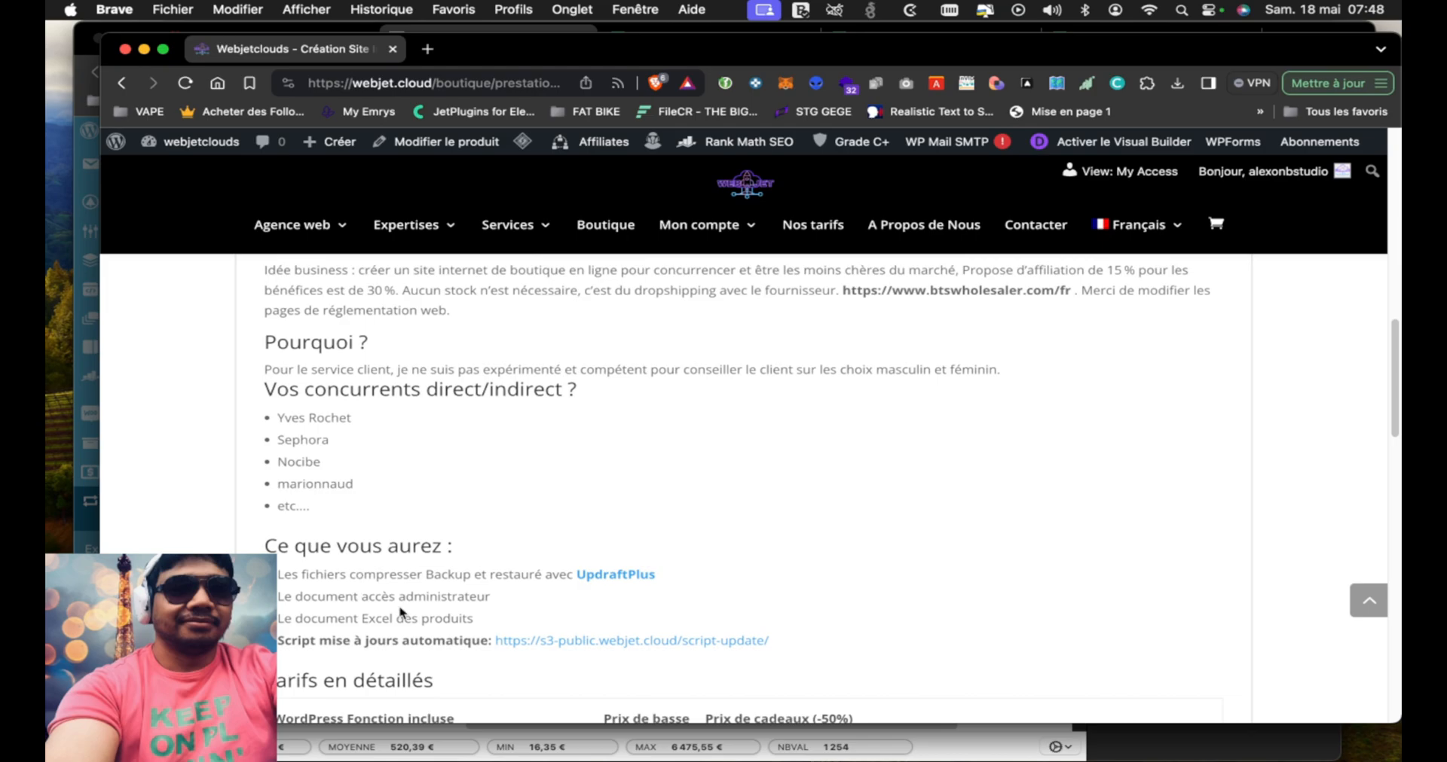
pyautogui.scroll(5, 463, 440)
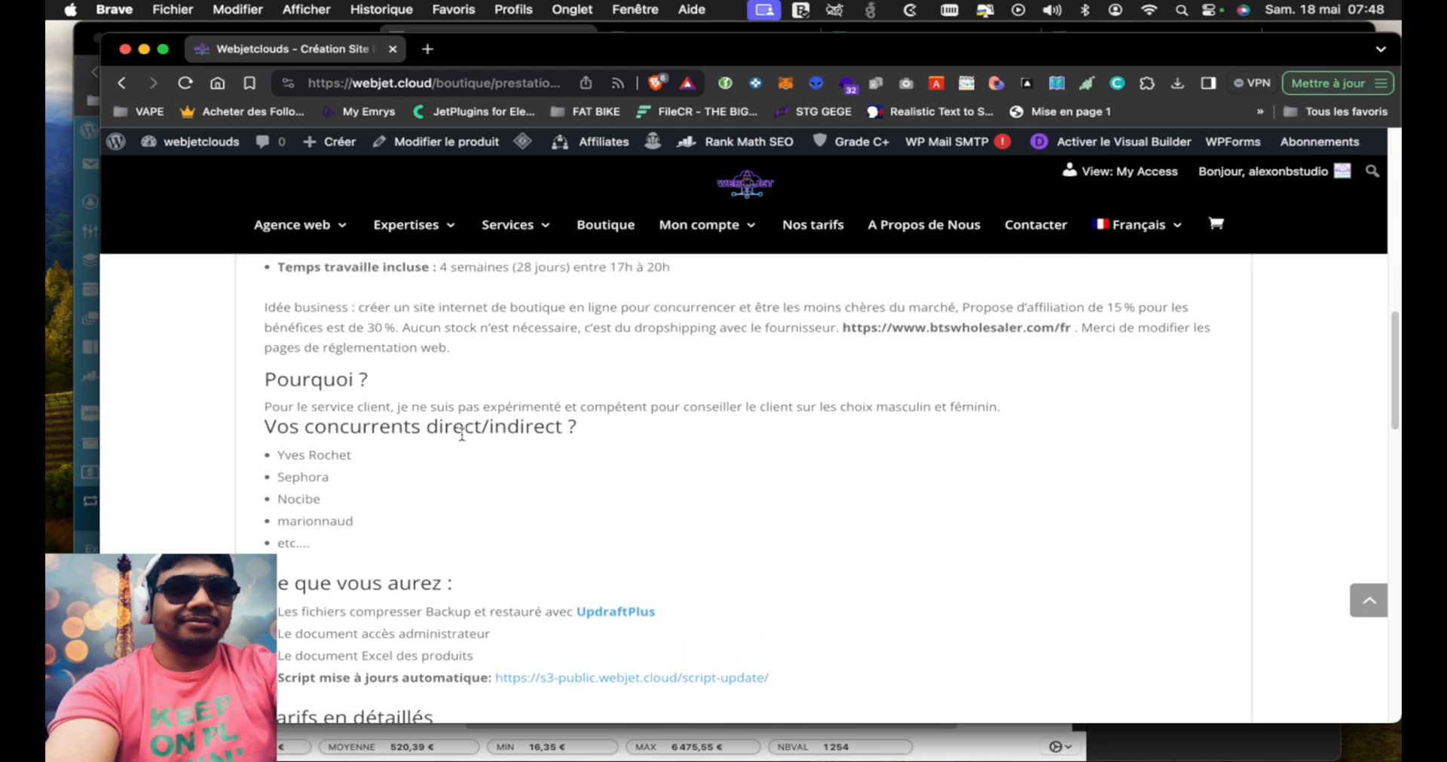
pyautogui.scroll(-1, 462, 440)
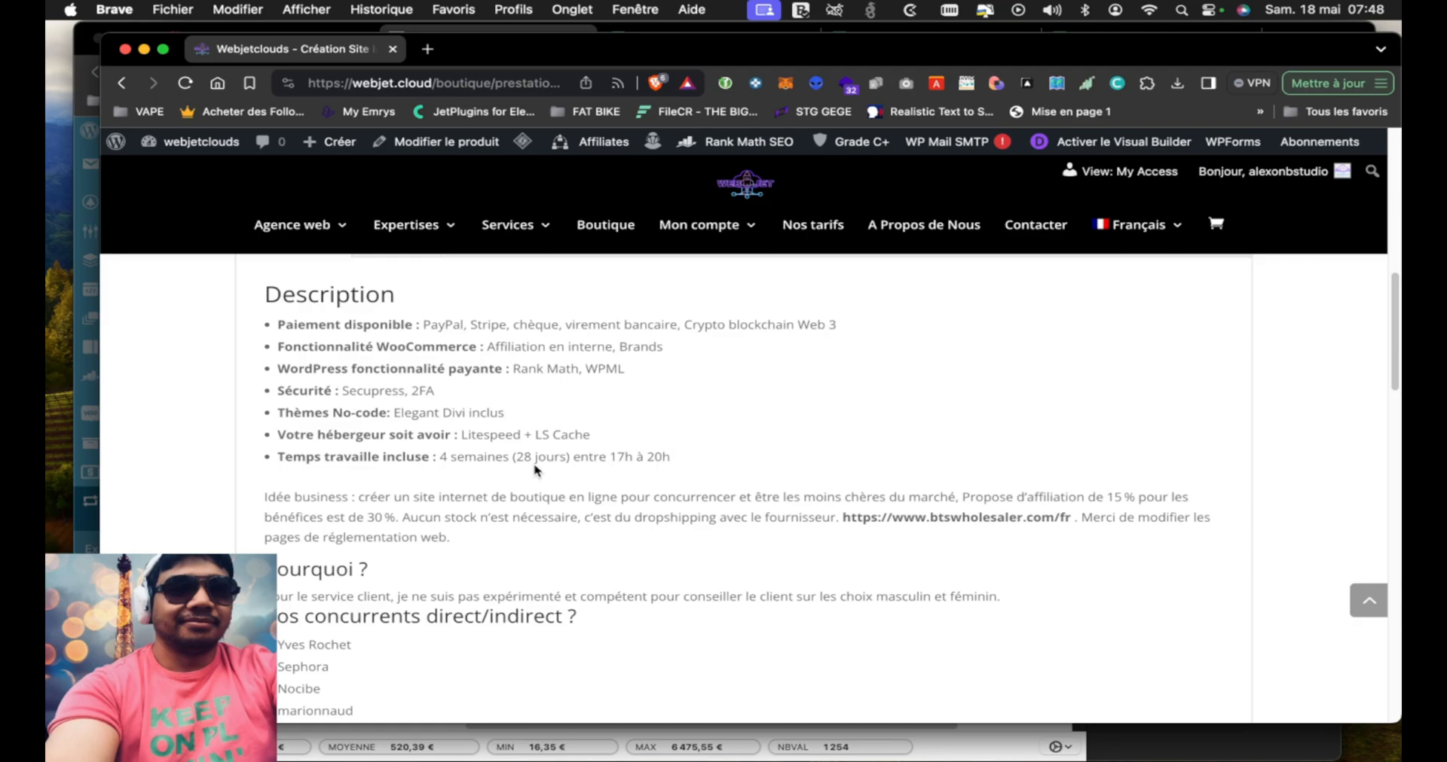
# Review the Tarifs en détaillés table of base and gift prices, and highlight the start of the offer's total price
pyautogui.scroll(-6, 526, 545)
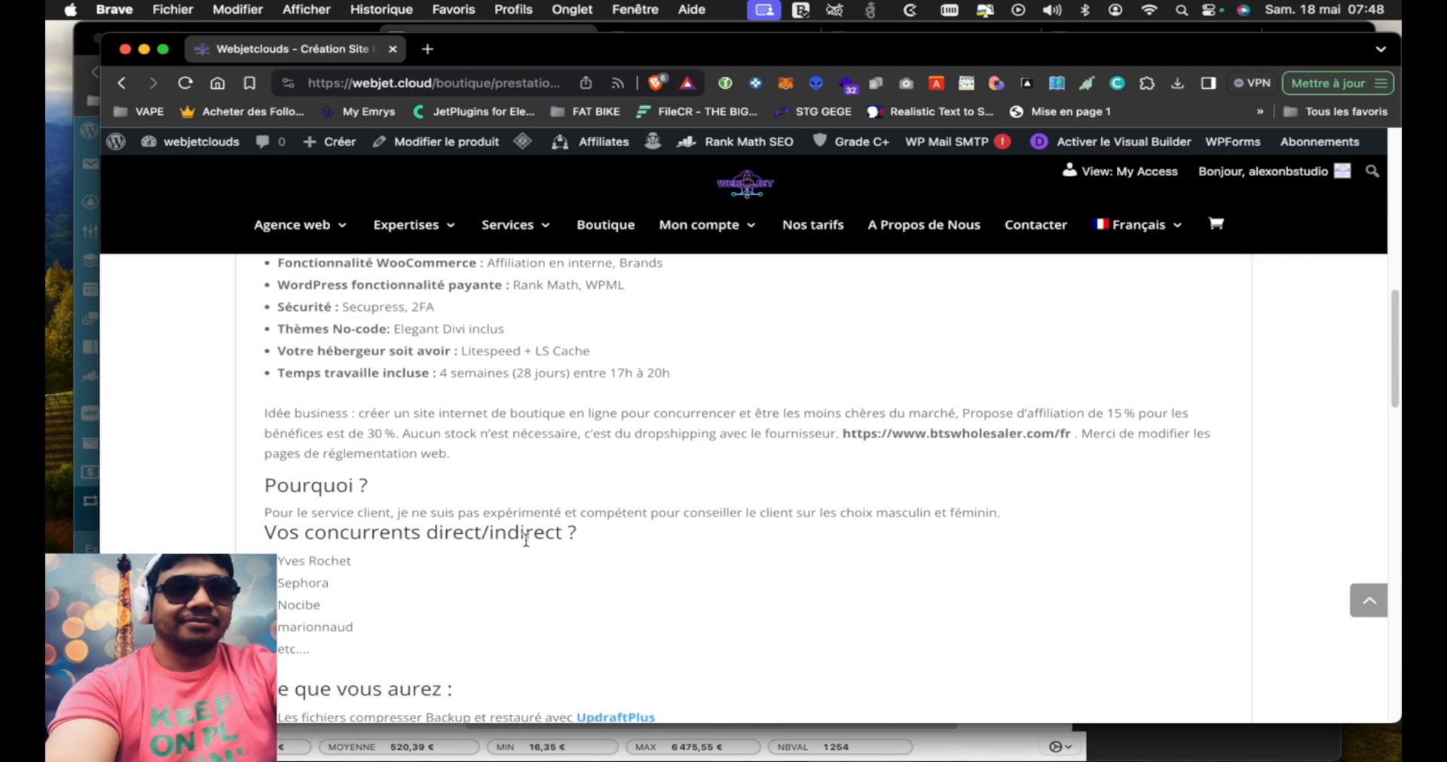
pyautogui.scroll(-4, 527, 546)
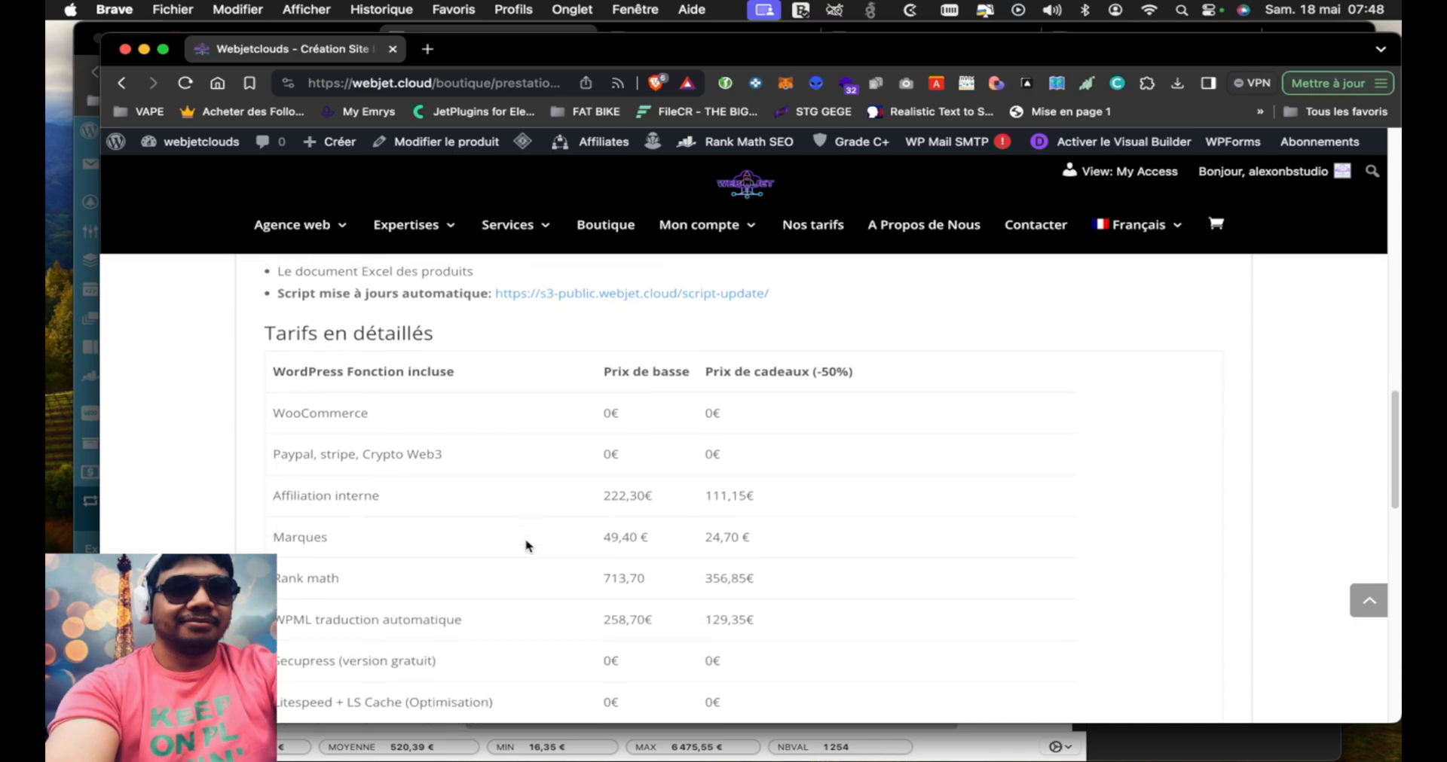
pyautogui.scroll(-5, 526, 545)
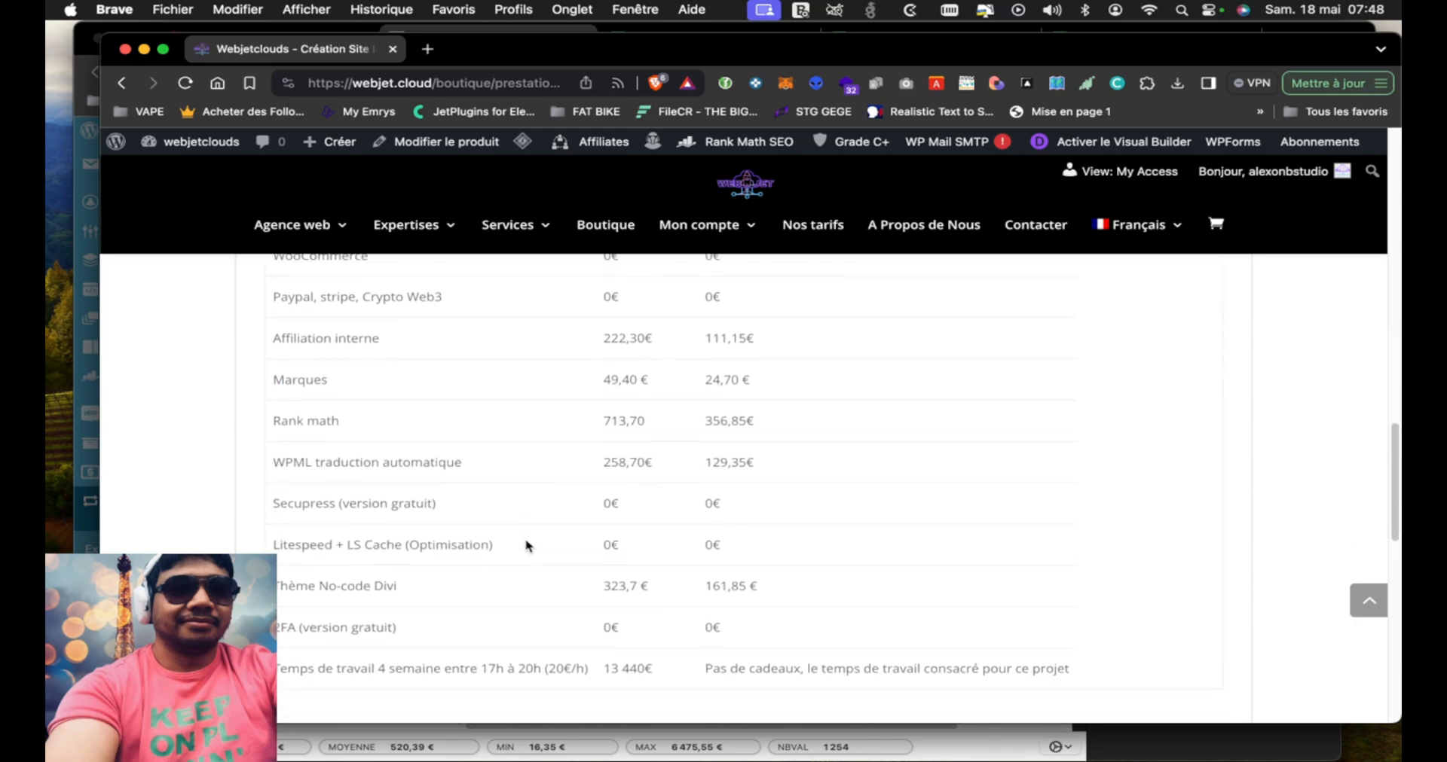
pyautogui.scroll(1, 526, 546)
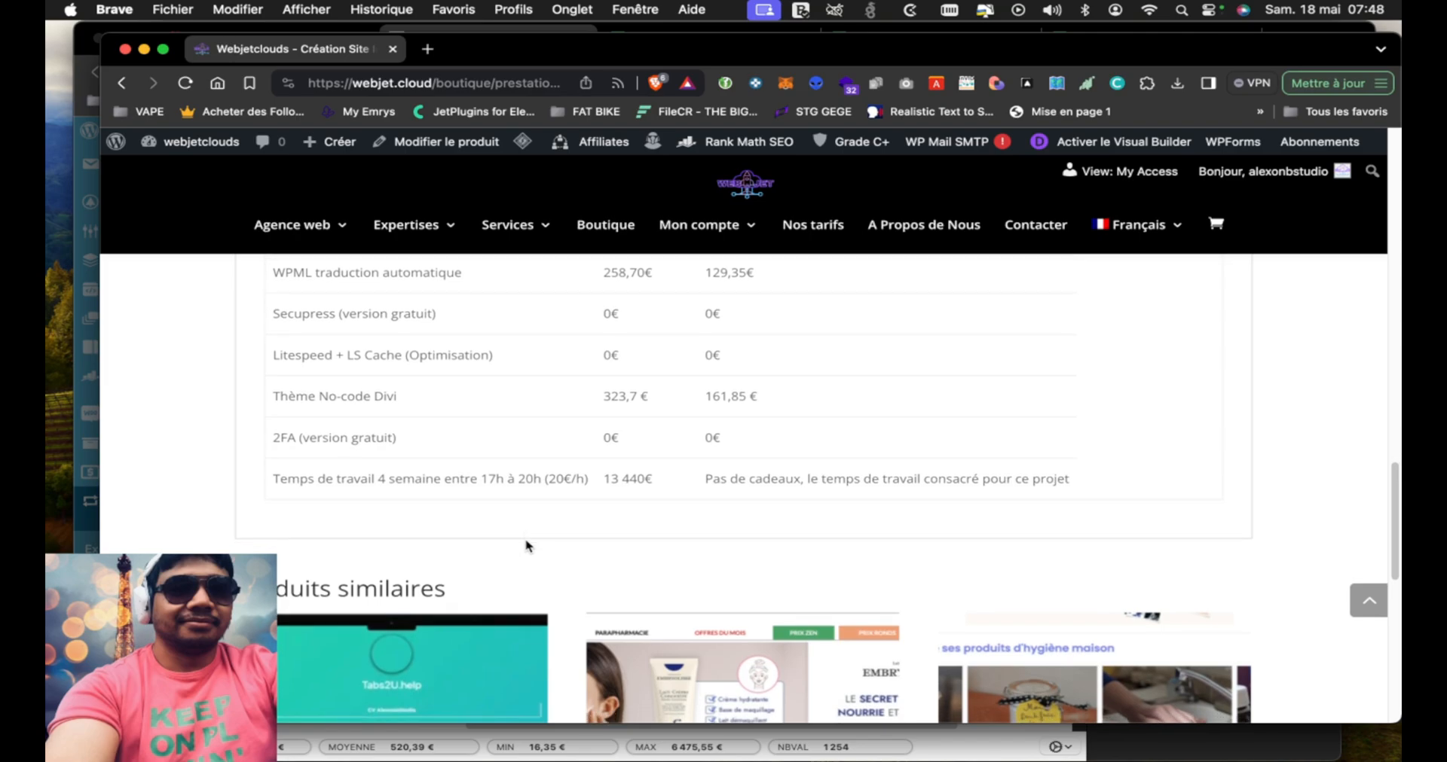
pyautogui.scroll(10, 526, 545)
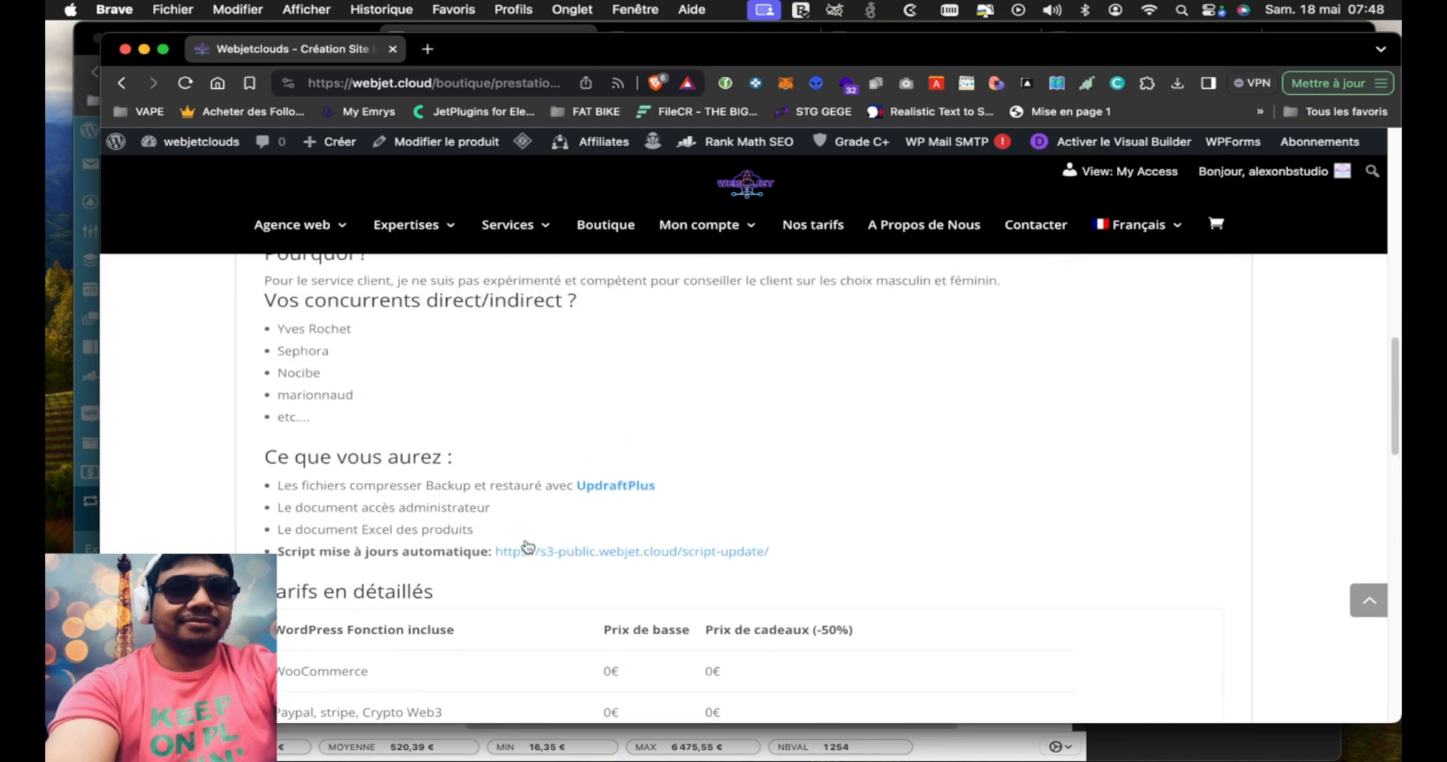
pyautogui.scroll(8, 527, 545)
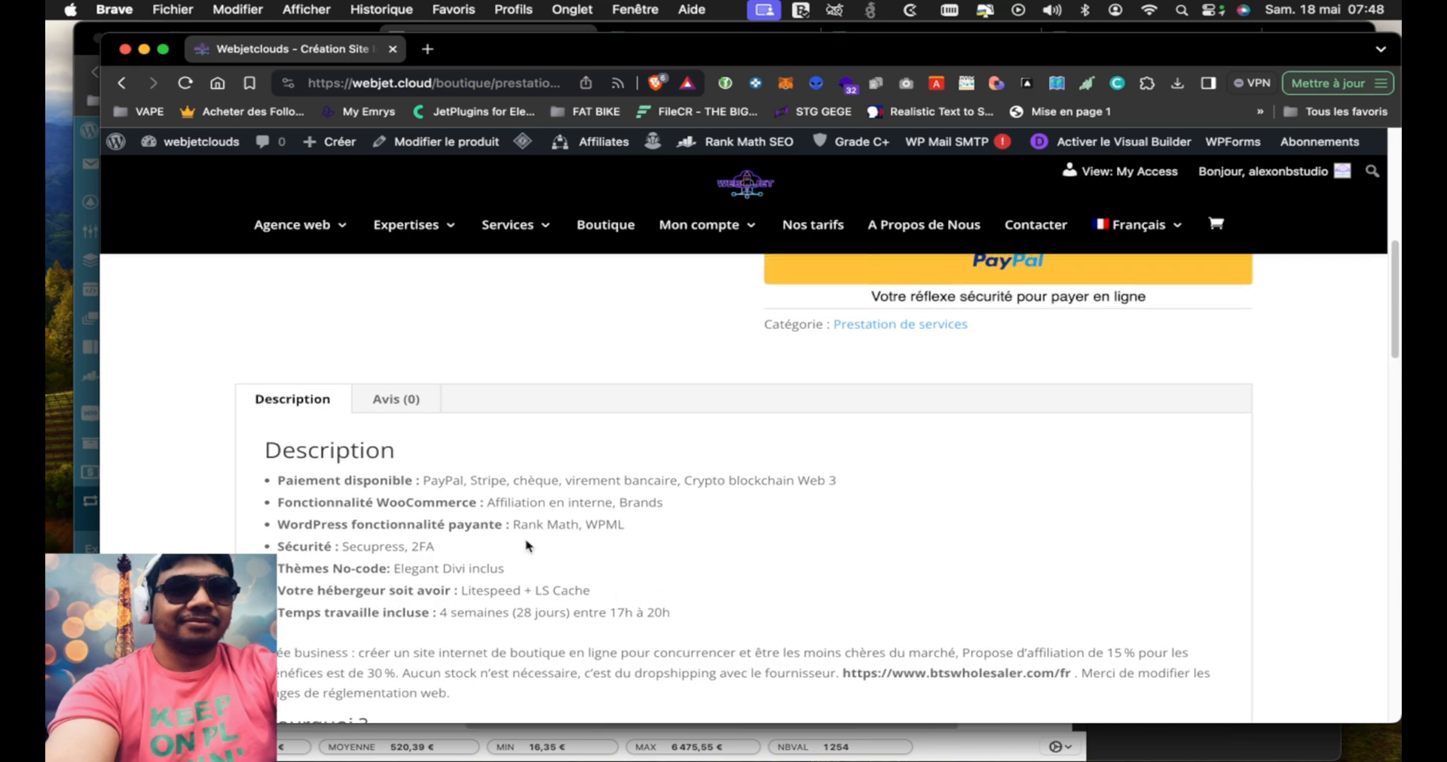
pyautogui.scroll(6, 527, 546)
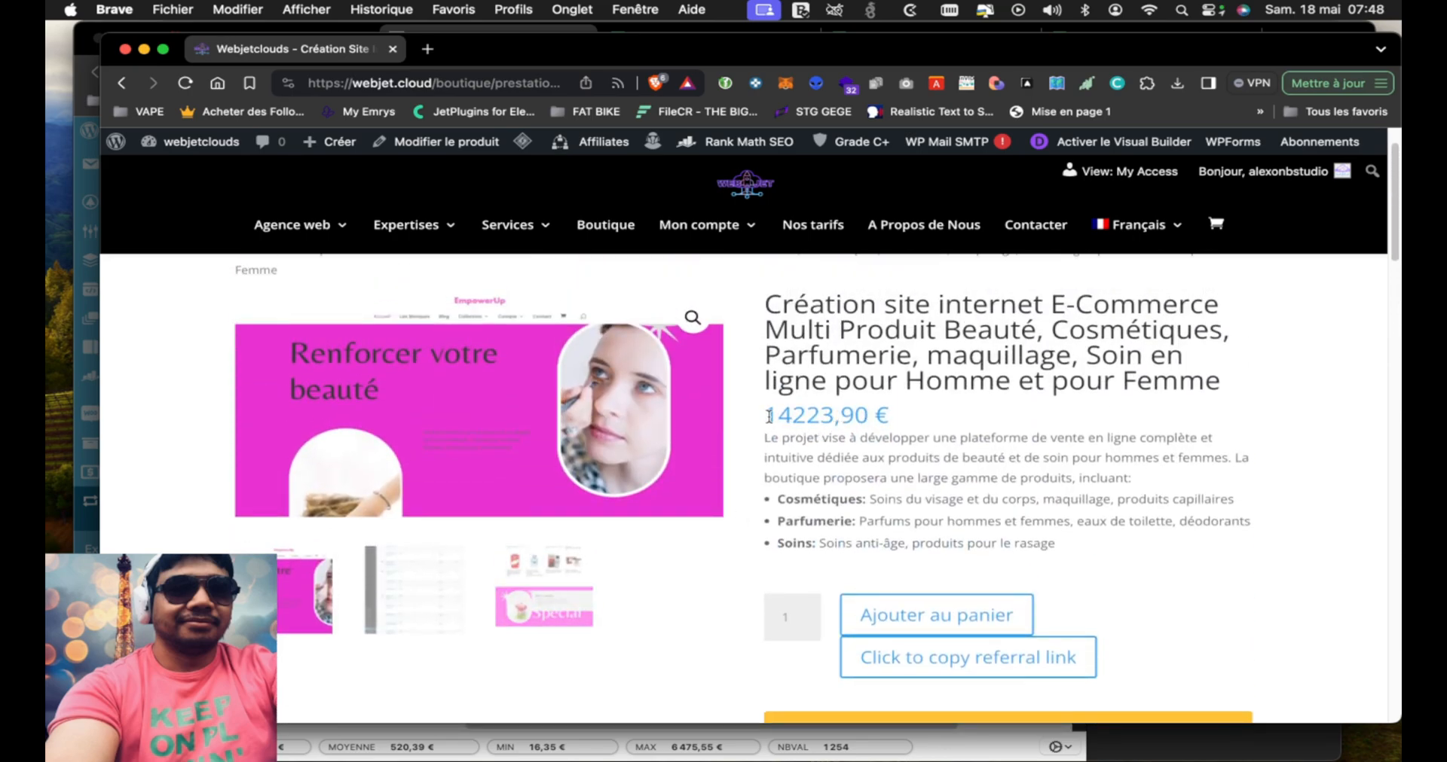
pyautogui.moveTo(767, 416); pyautogui.dragTo(805, 416)
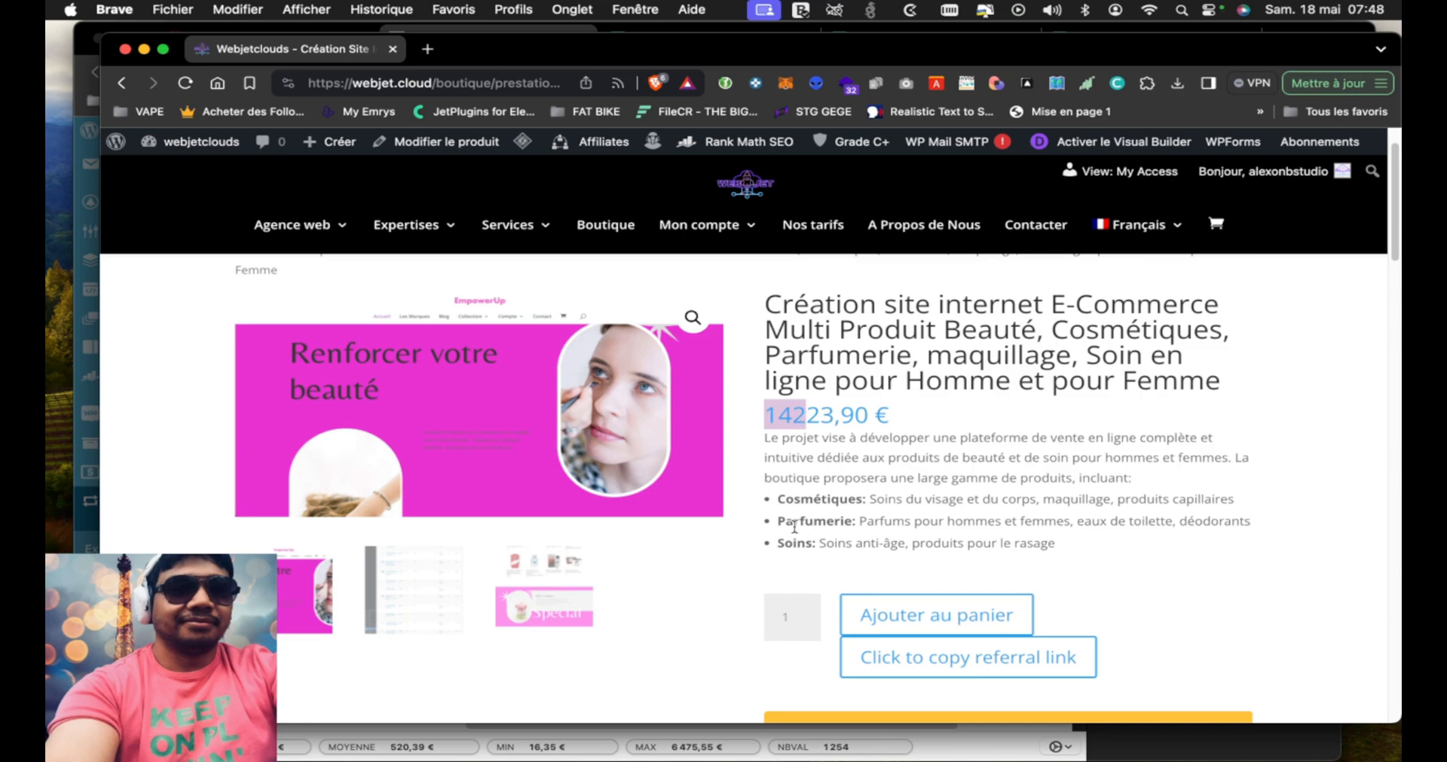
# Display the WooCommerce product-list screenshot in the offer's gallery and open that image in a new tab
pyautogui.click(415, 603)
pyautogui.scroll(-10, 457, 540)
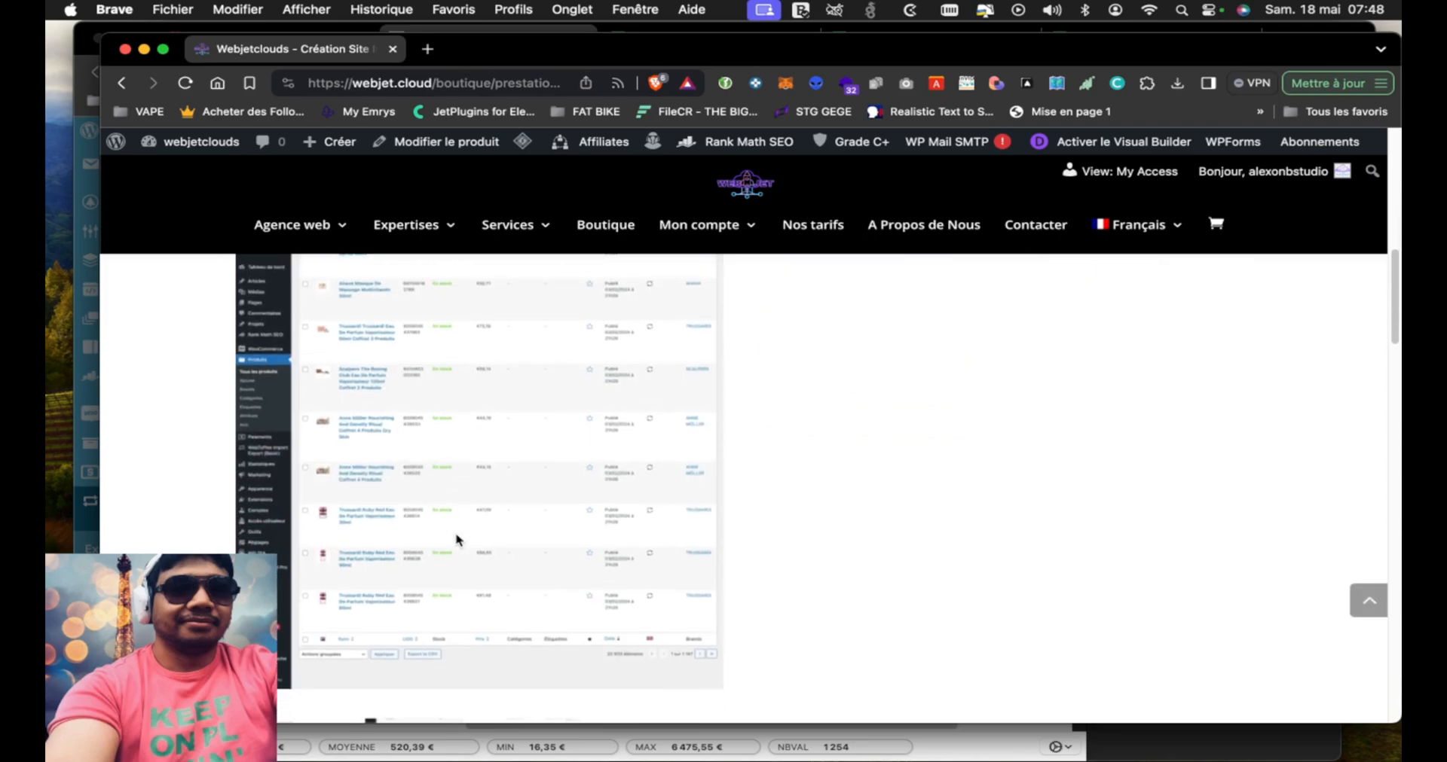
pyautogui.scroll(10, 456, 539)
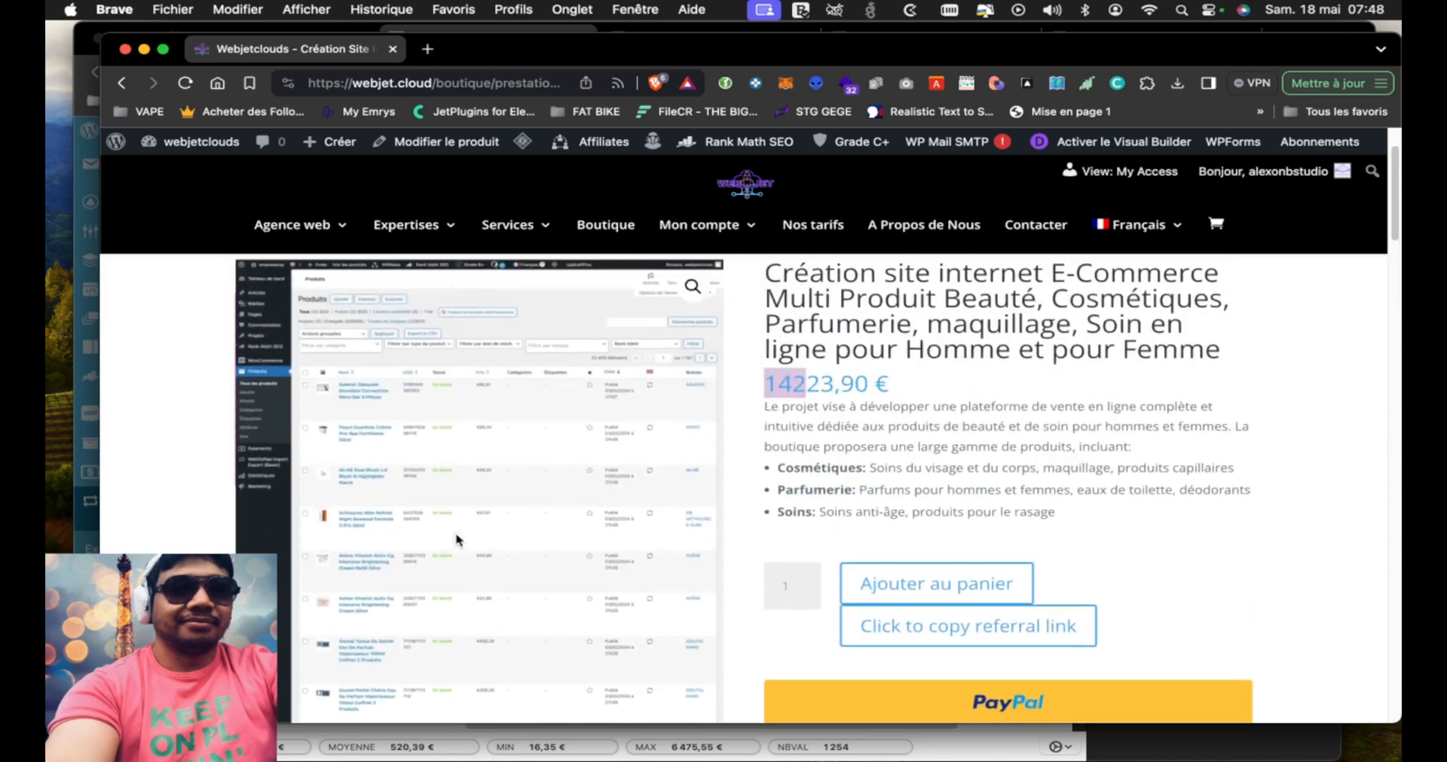
pyautogui.scroll(-4, 372, 580)
pyautogui.scroll(4, 373, 581)
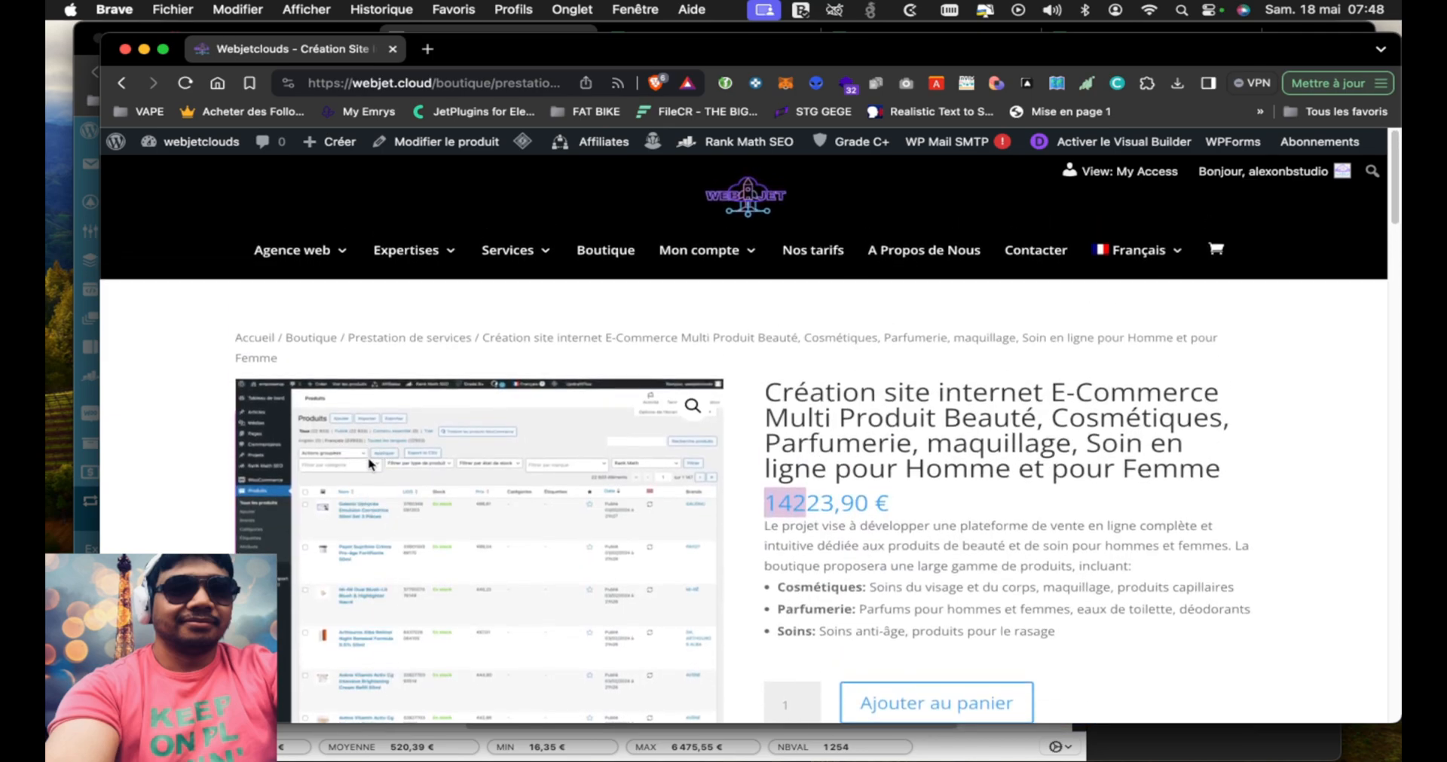
pyautogui.rightClick(443, 488)
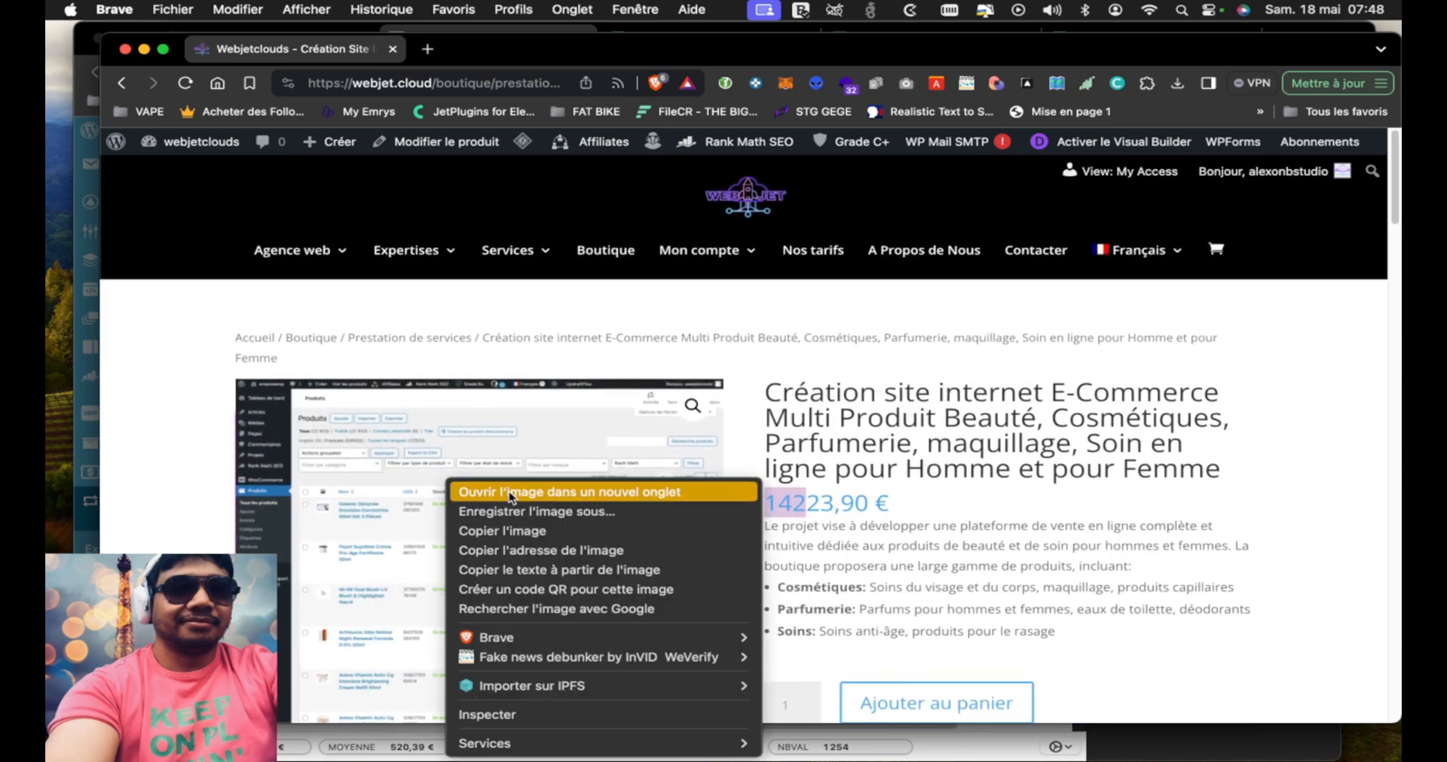
pyautogui.click(542, 488)
pyautogui.click(513, 49)
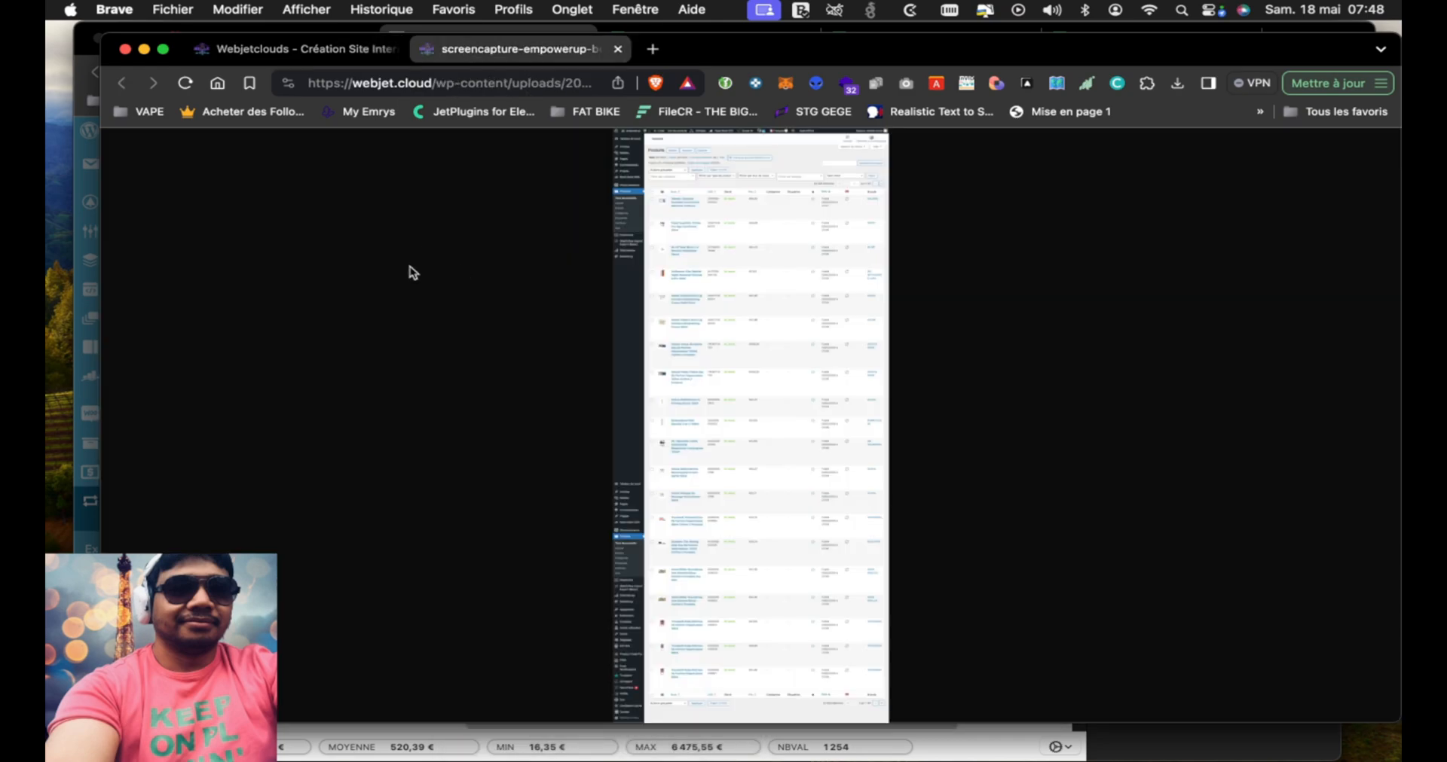
# Enlarge the product-list screenshot to examine its product counts and listed beauty items, and close the image tab
pyautogui.click(725, 281)
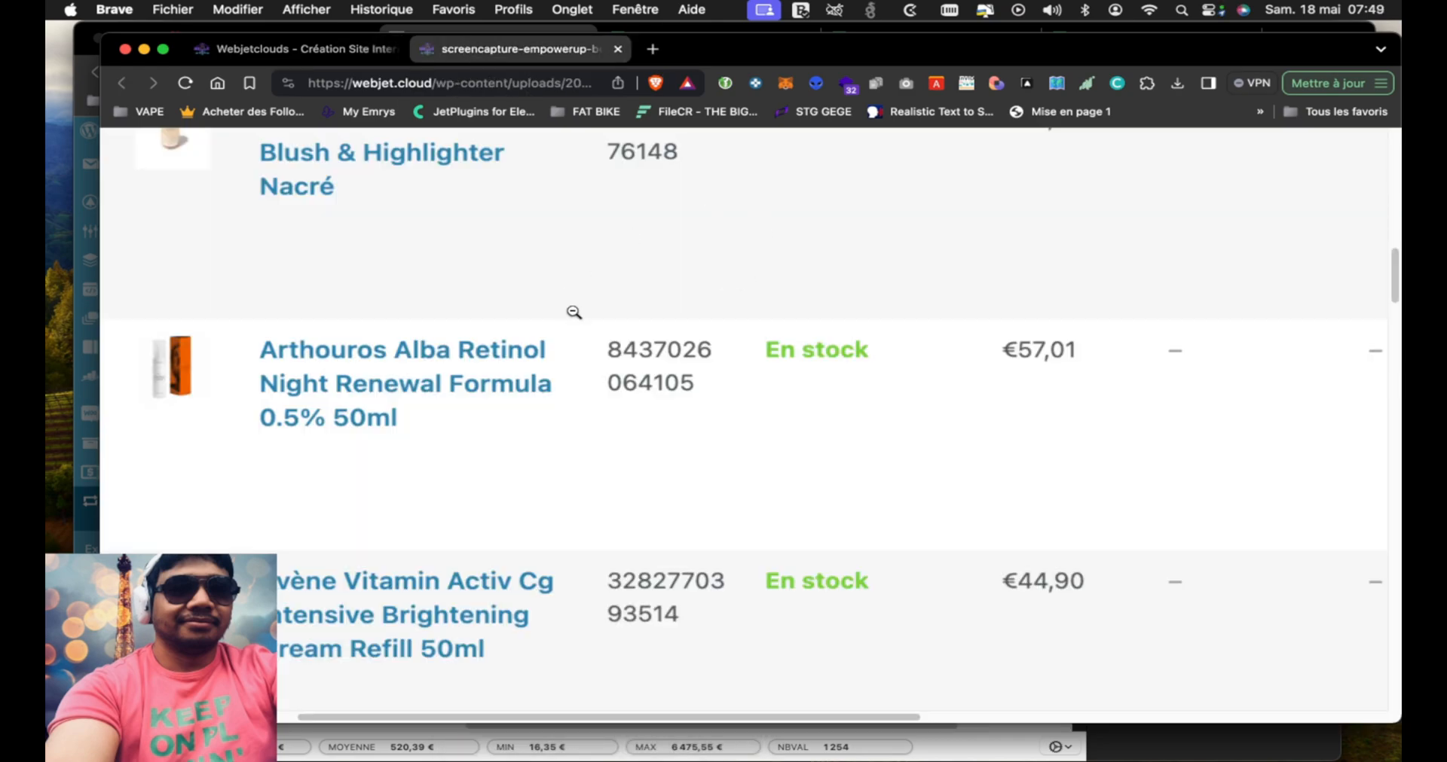
pyautogui.scroll(10, 573, 312)
pyautogui.scroll(-3, 574, 312)
pyautogui.hscroll(-3, 357, 516)
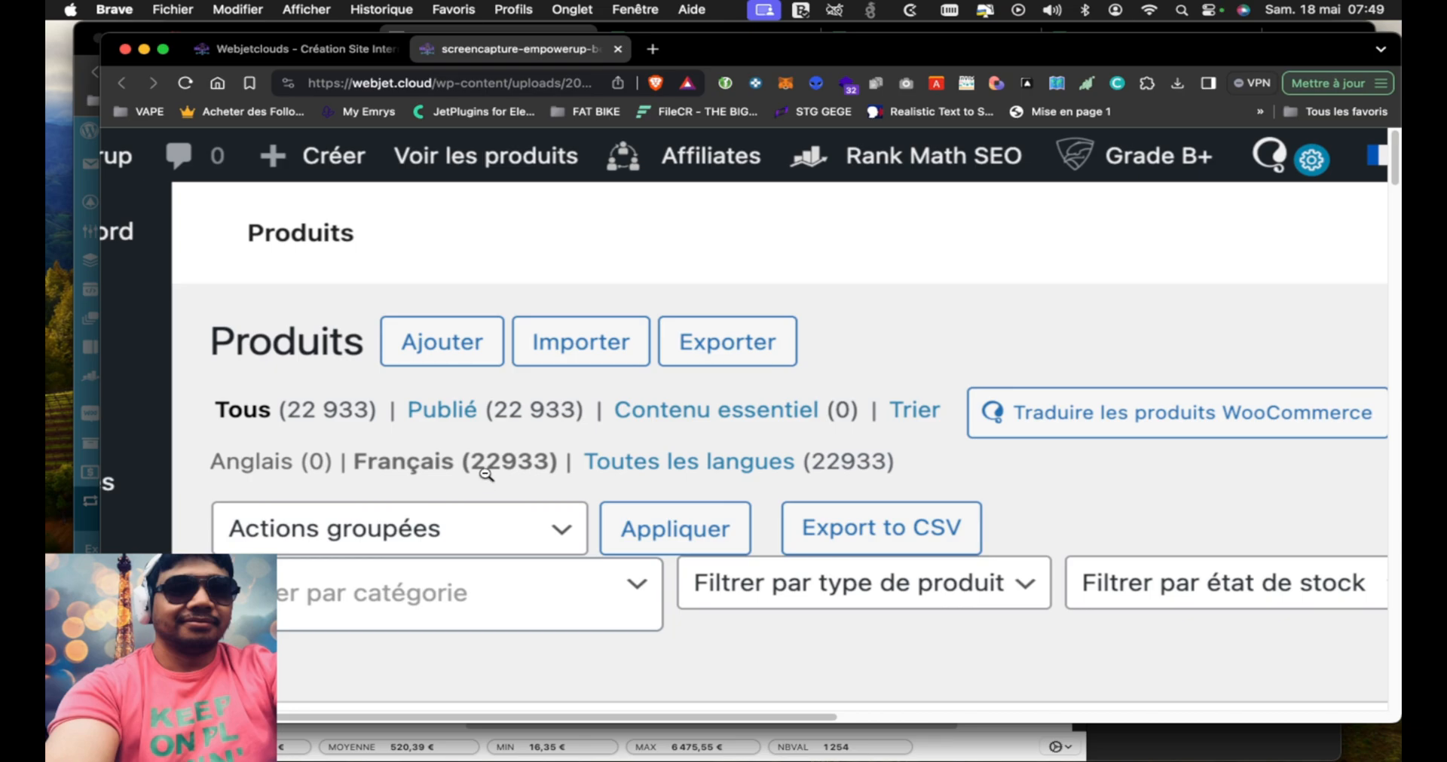
pyautogui.scroll(-10, 486, 475)
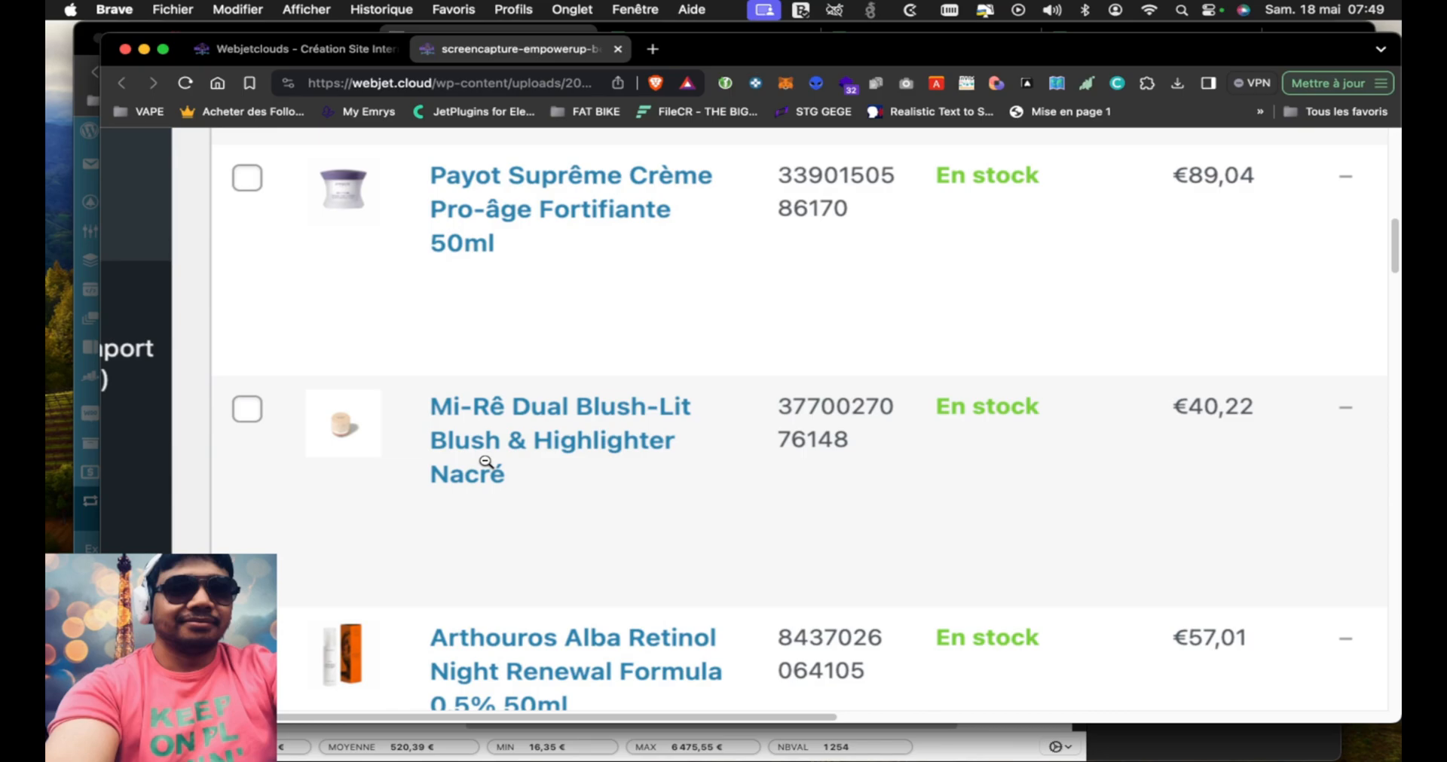
pyautogui.scroll(10, 486, 462)
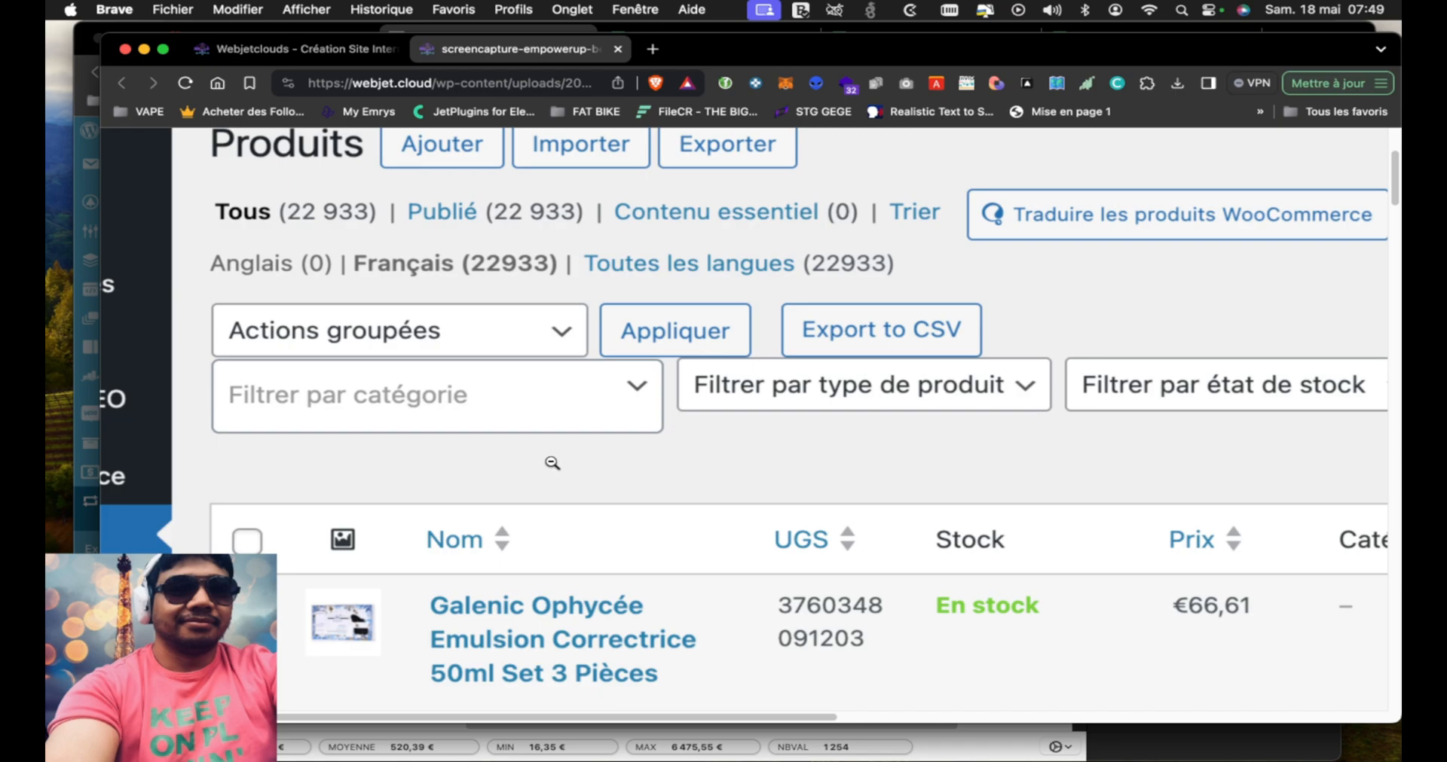
pyautogui.click(553, 463)
pyautogui.click(716, 260)
pyautogui.scroll(10, 512, 300)
pyautogui.scroll(-10, 513, 300)
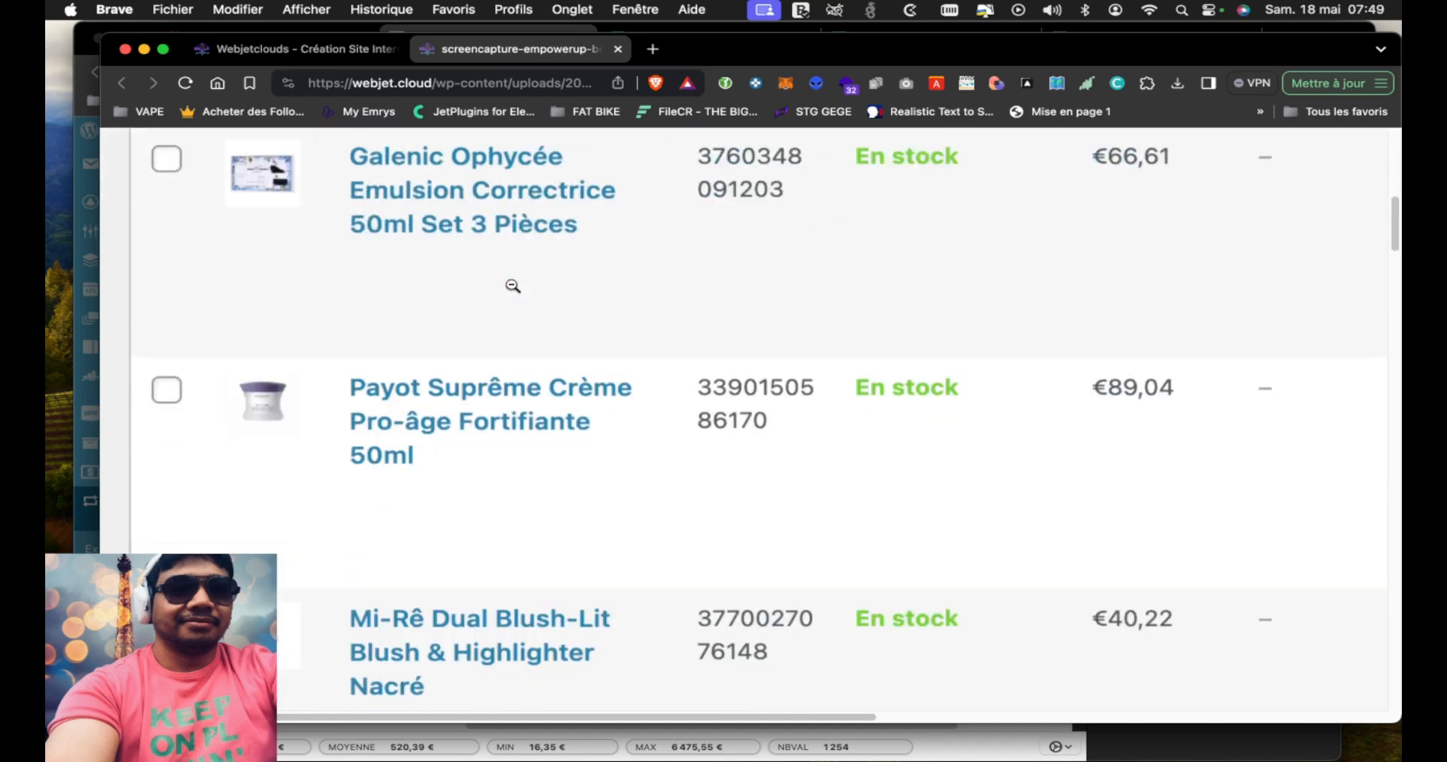
pyautogui.scroll(10, 503, 469)
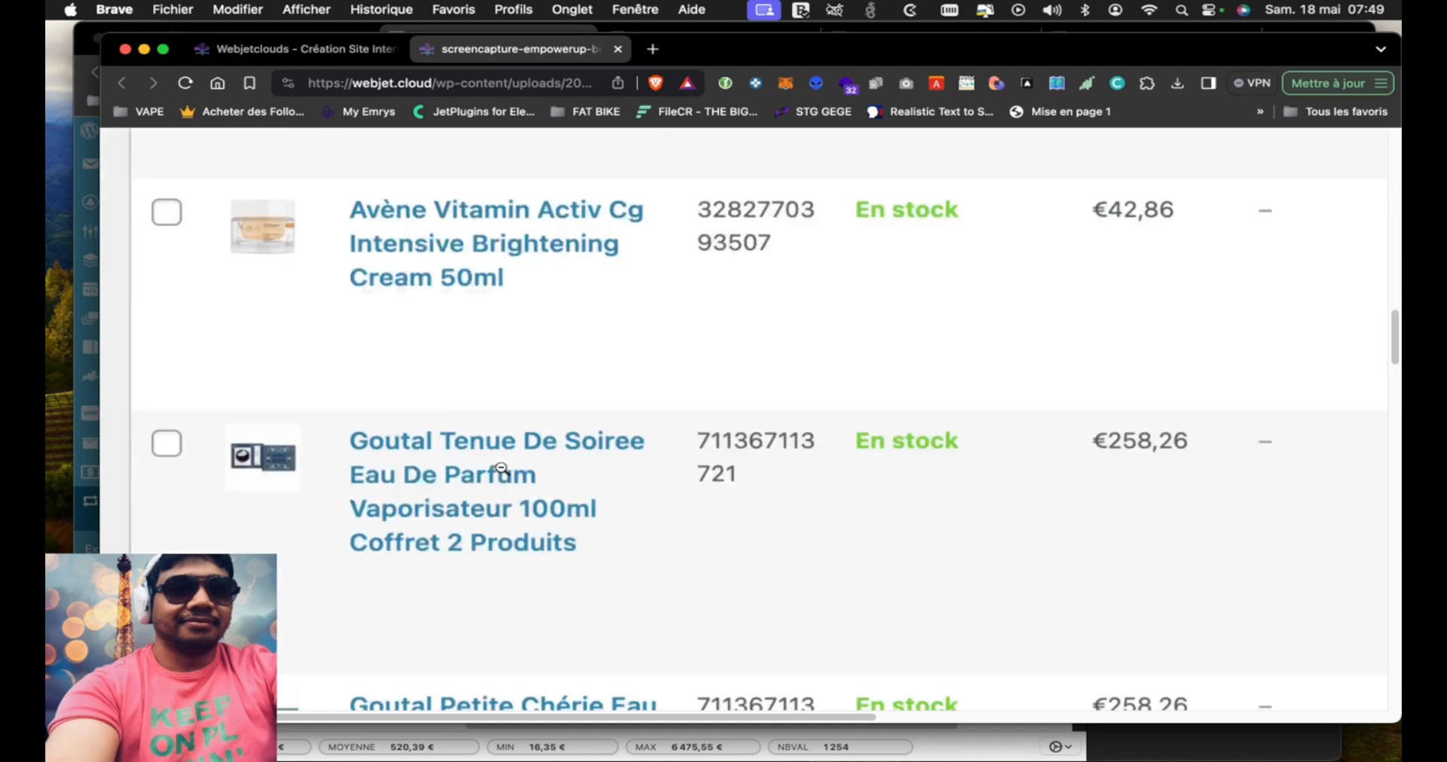
pyautogui.scroll(-3, 401, 582)
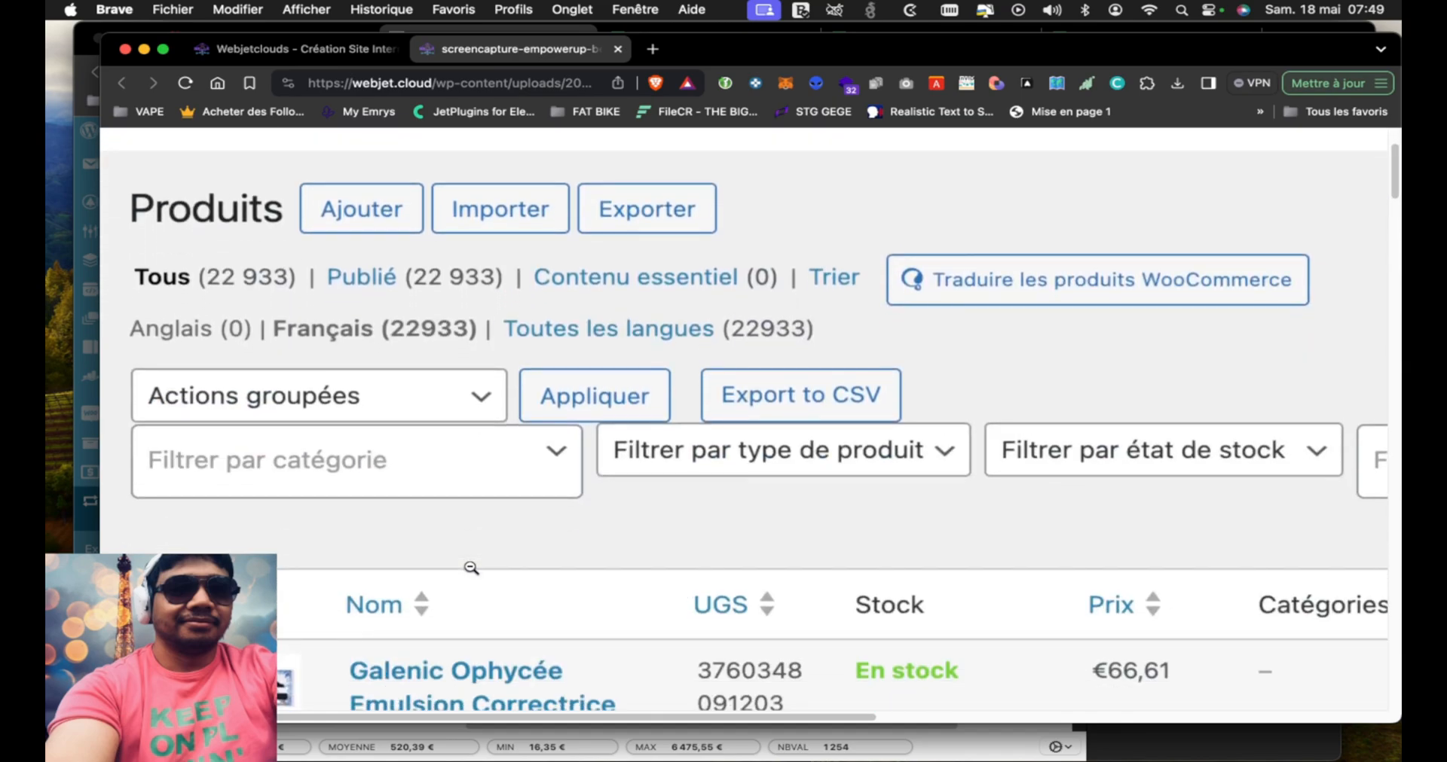
pyautogui.click(478, 369)
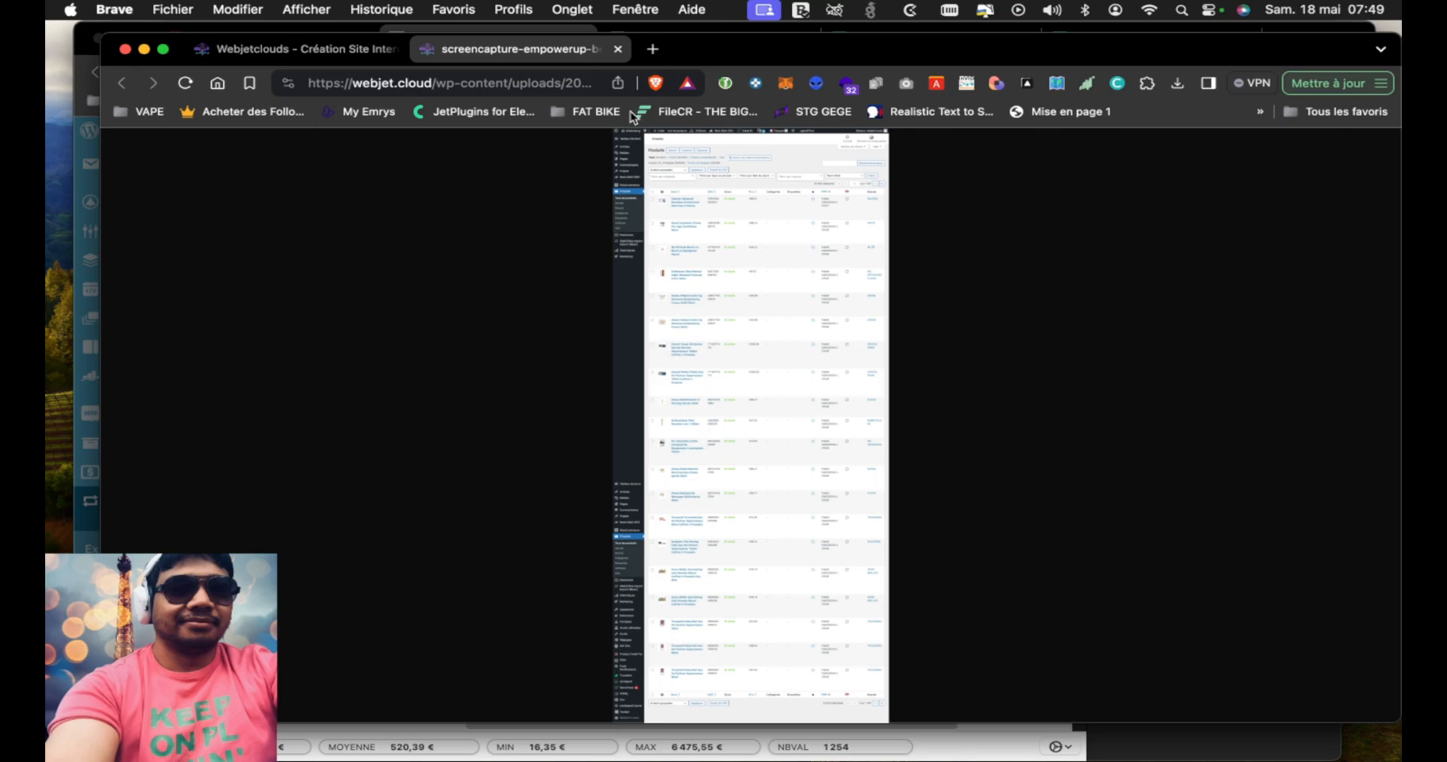
pyautogui.click(617, 49)
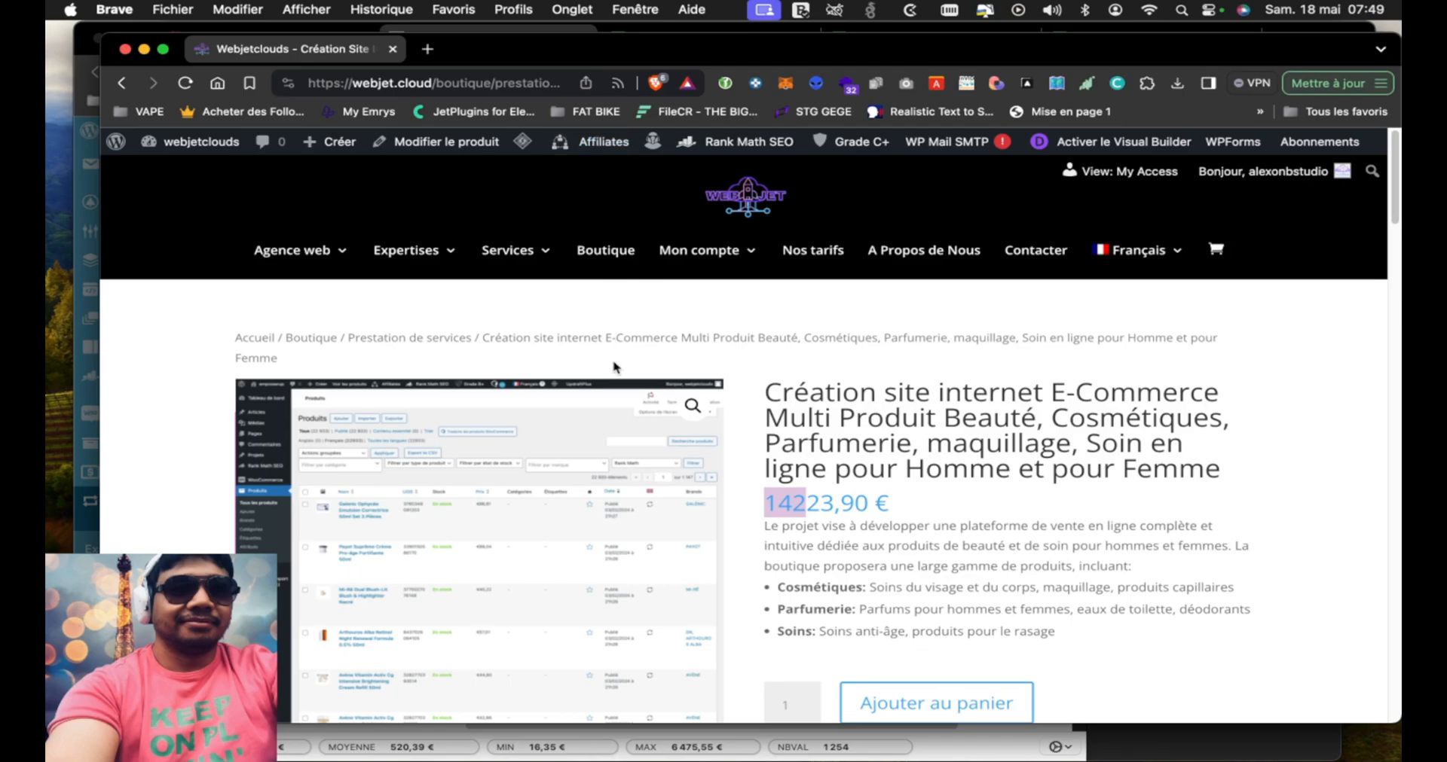
# Go back over the offer's description, from the business idea and competitors to the Ce que vous aurez and Tarifs en détaillés sections
pyautogui.scroll(-3, 612, 506)
pyautogui.scroll(-2, 612, 506)
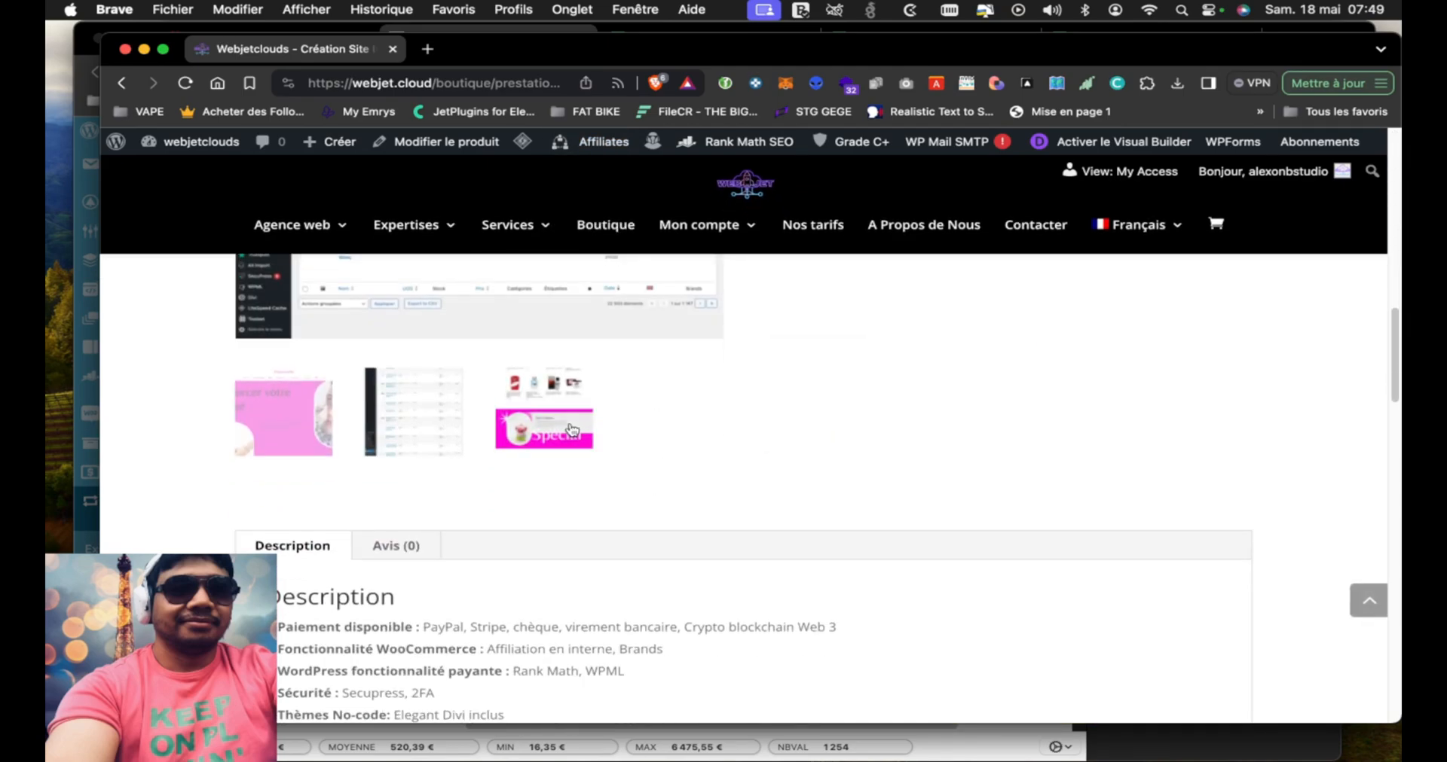
pyautogui.scroll(-5, 643, 475)
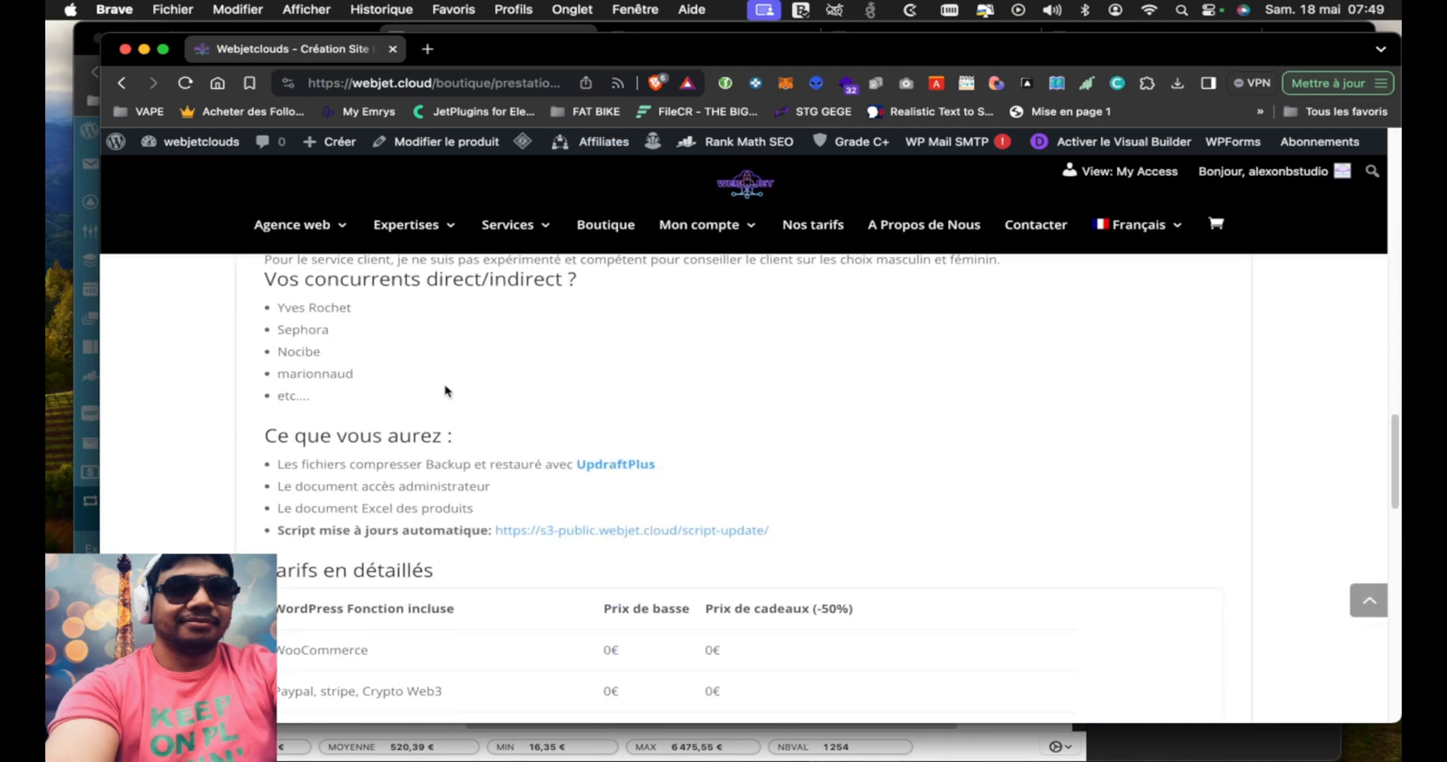
pyautogui.scroll(2, 445, 394)
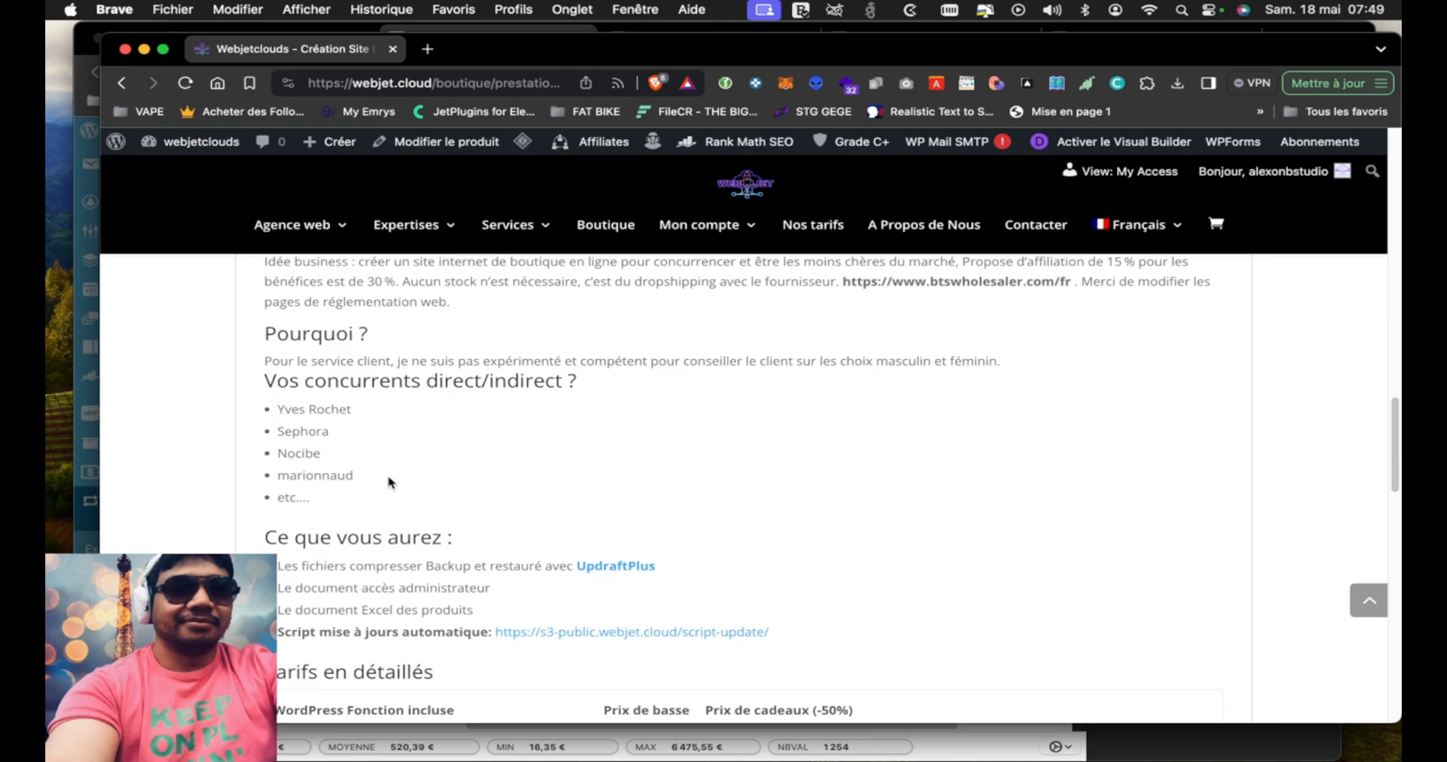
pyautogui.scroll(3, 387, 491)
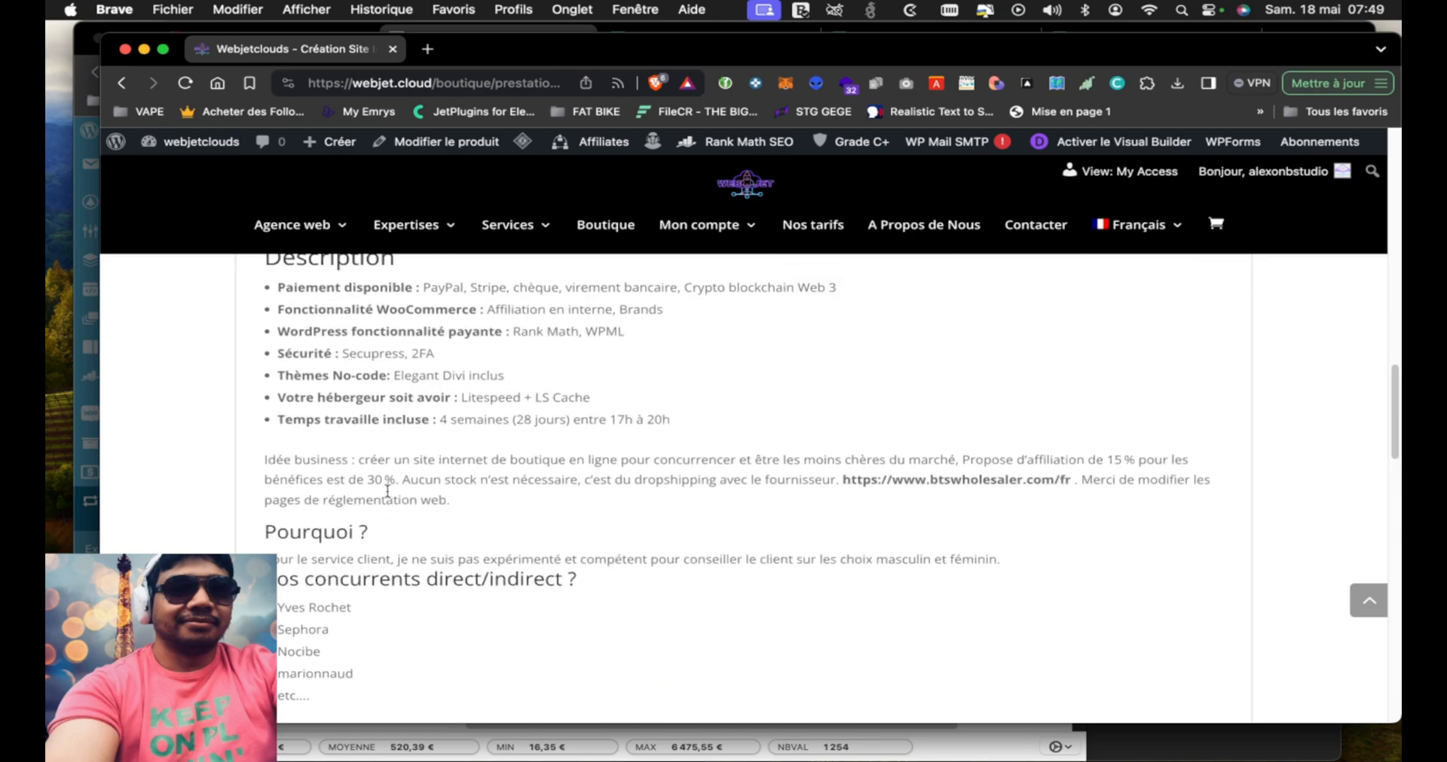
pyautogui.scroll(2, 387, 491)
pyautogui.scroll(-4, 387, 491)
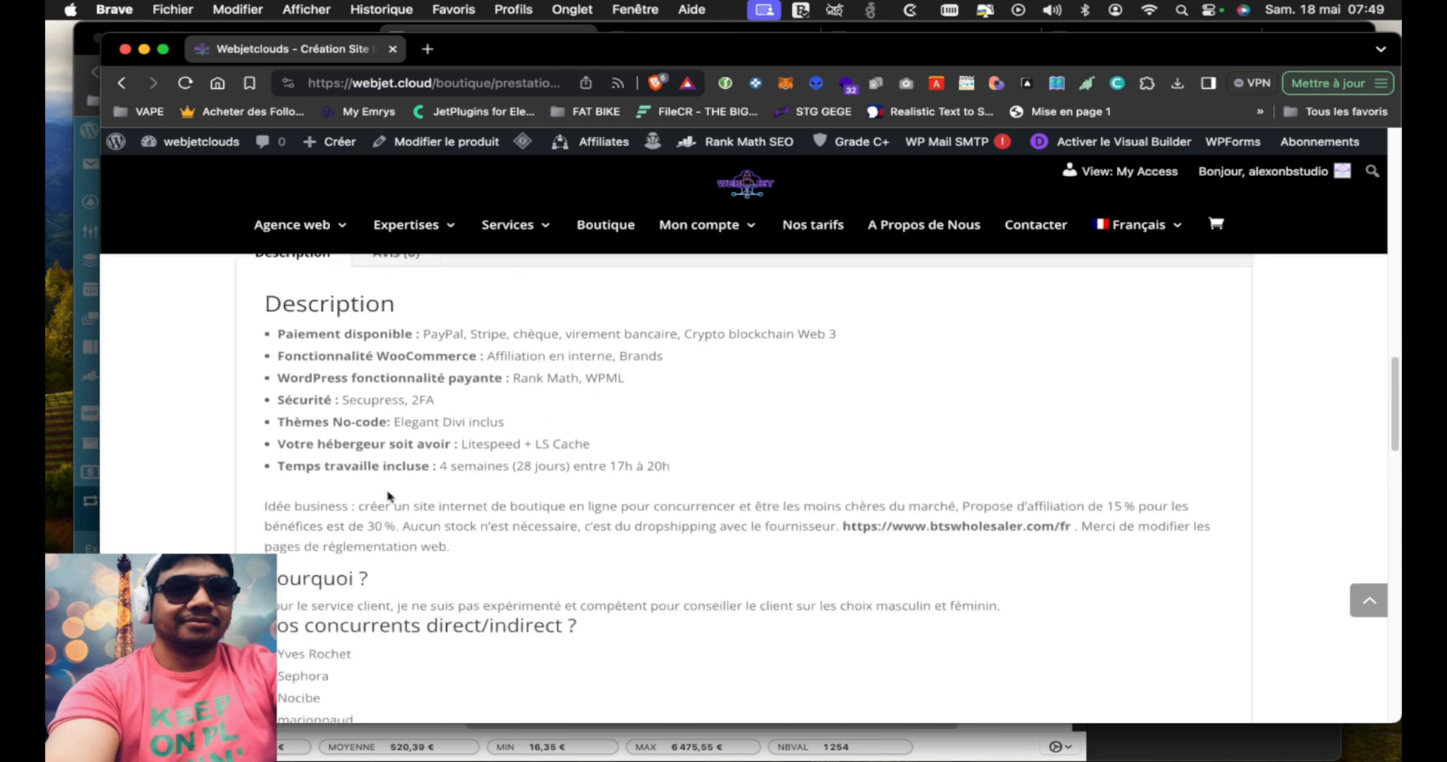
pyautogui.scroll(-1, 387, 492)
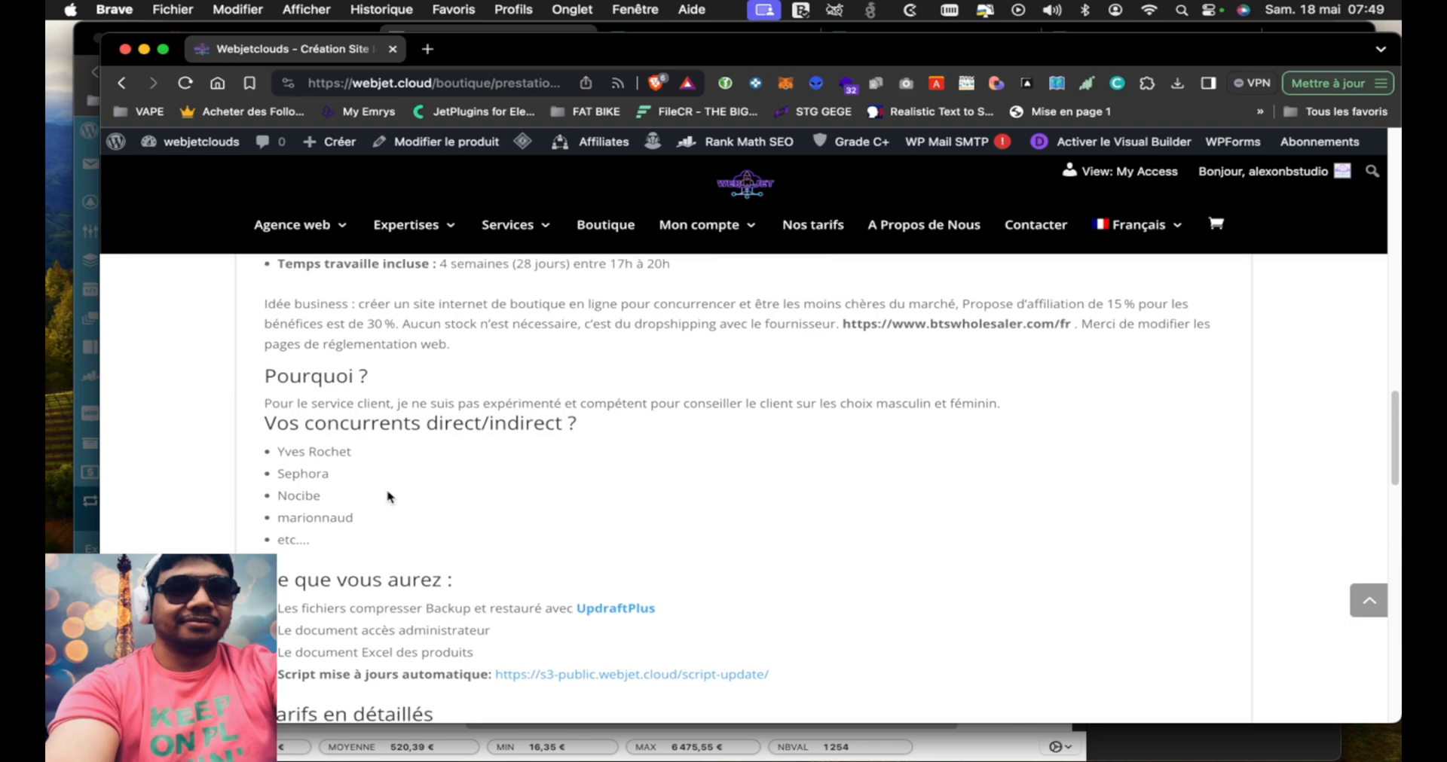
pyautogui.scroll(-4, 388, 496)
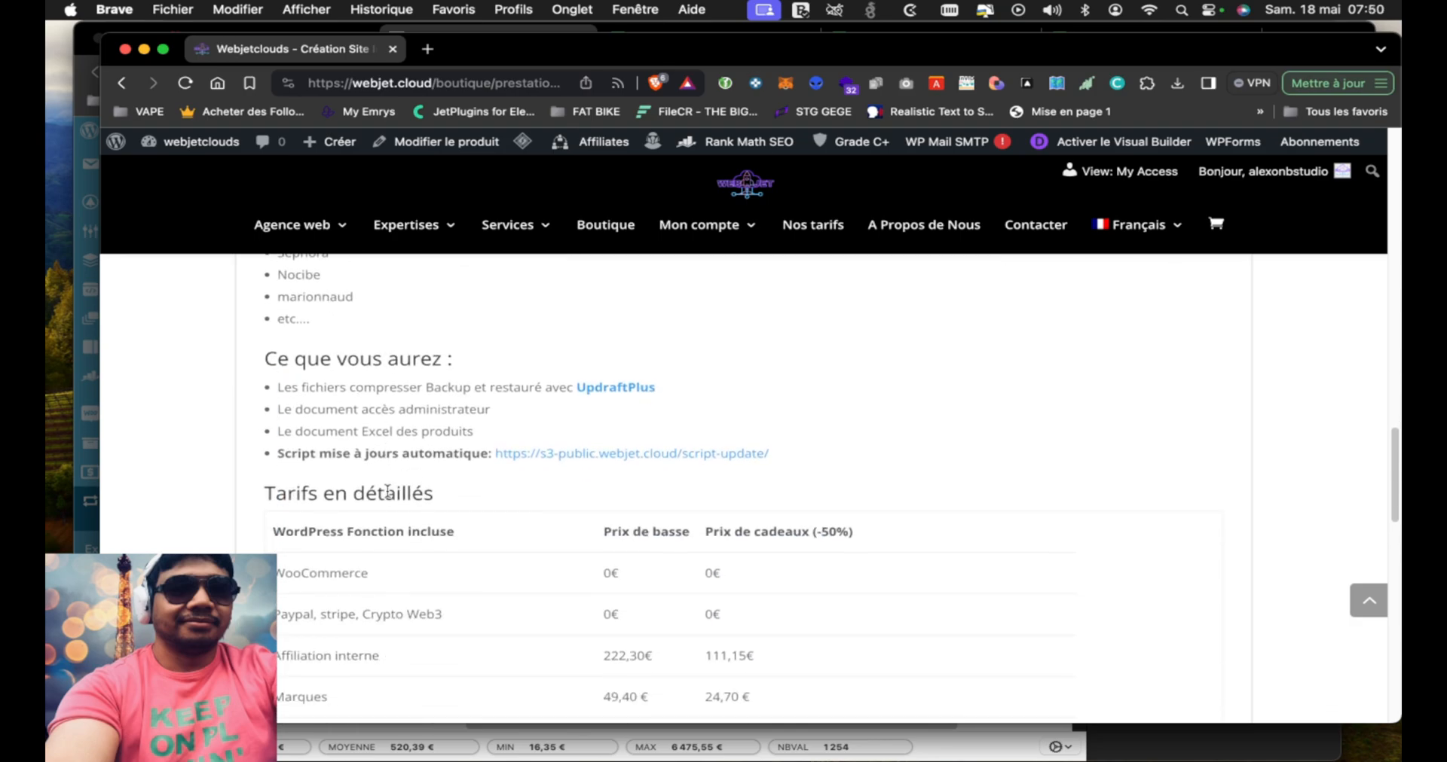
# Go back up the offer from Tarifs en détaillés through the competitors, business idea and Description features to the page's title and price
pyautogui.scroll(4, 387, 491)
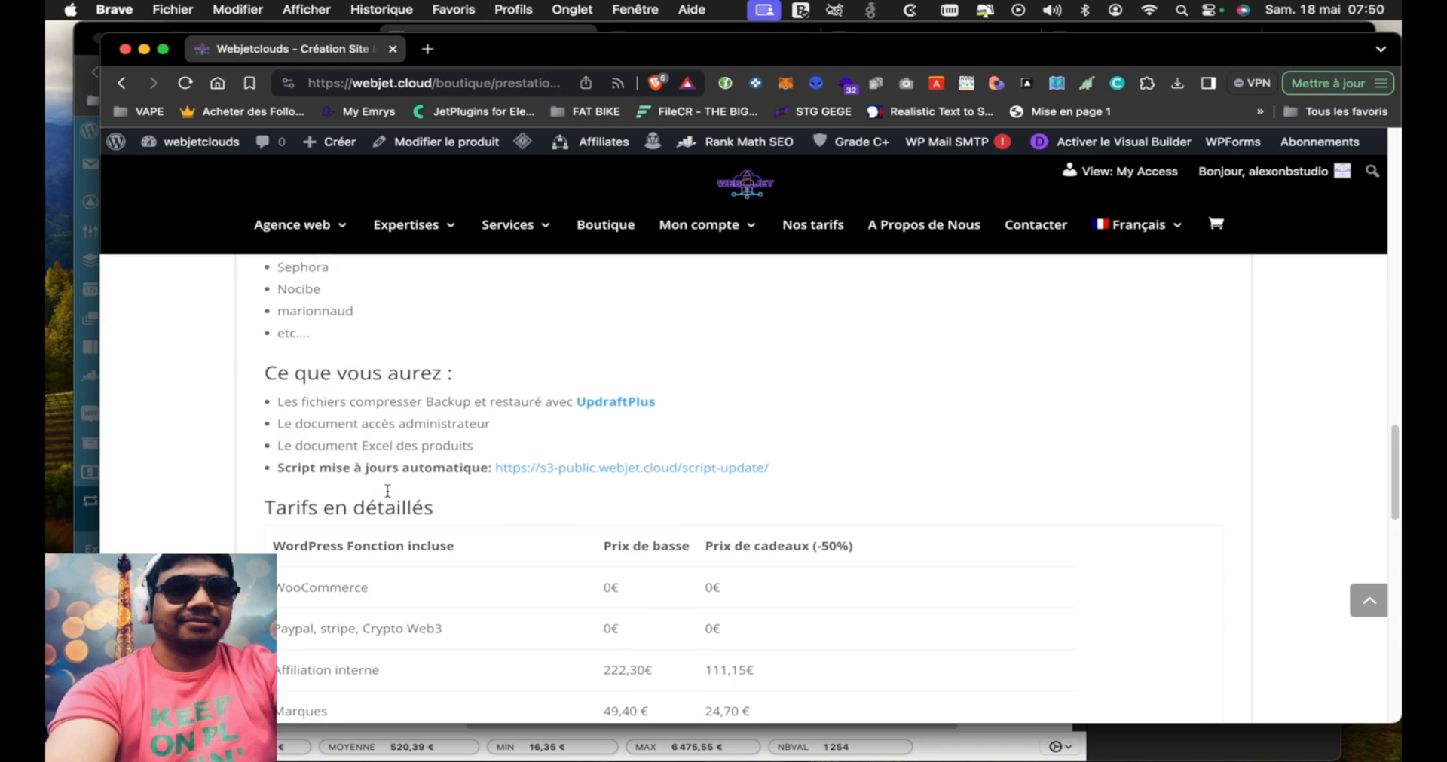
pyautogui.scroll(1, 387, 495)
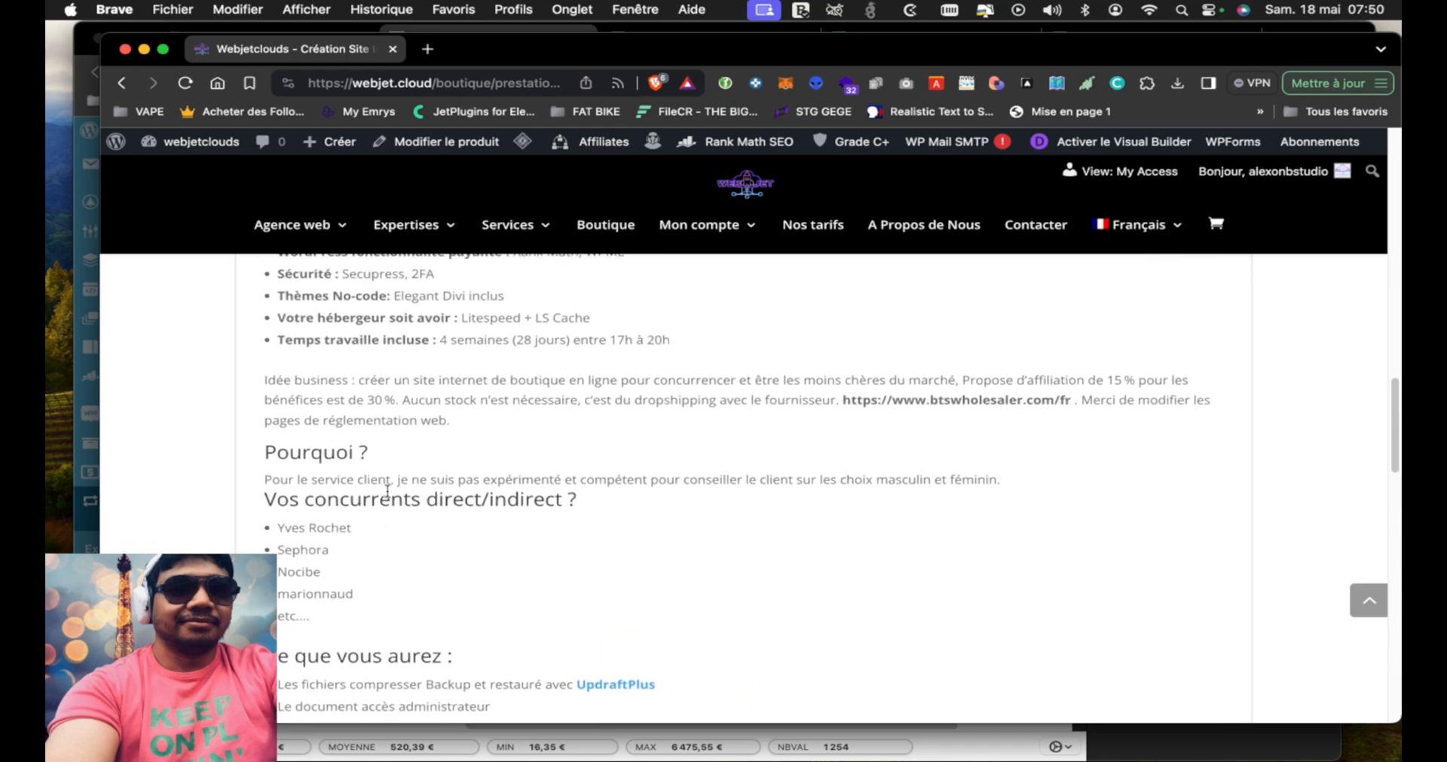
pyautogui.scroll(1, 387, 491)
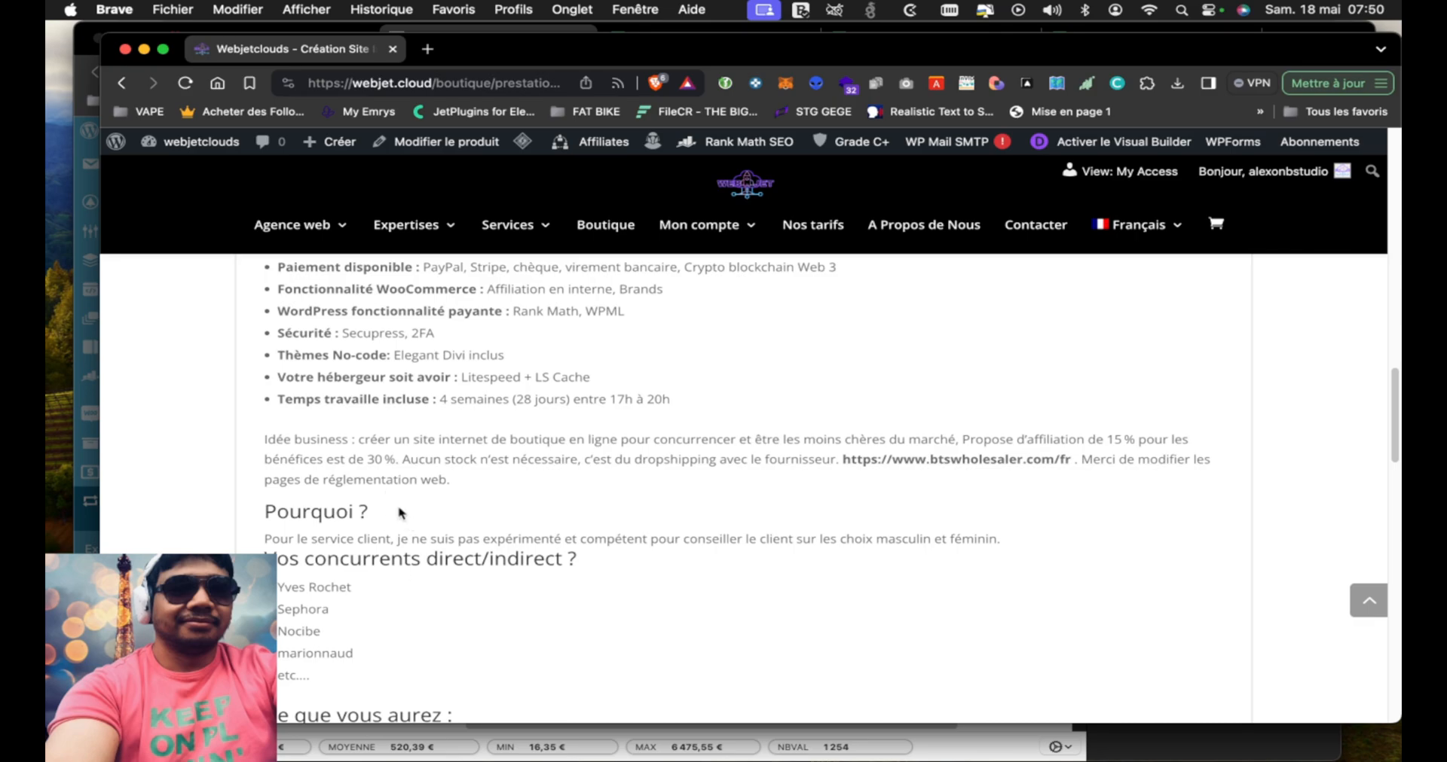
pyautogui.scroll(3, 399, 512)
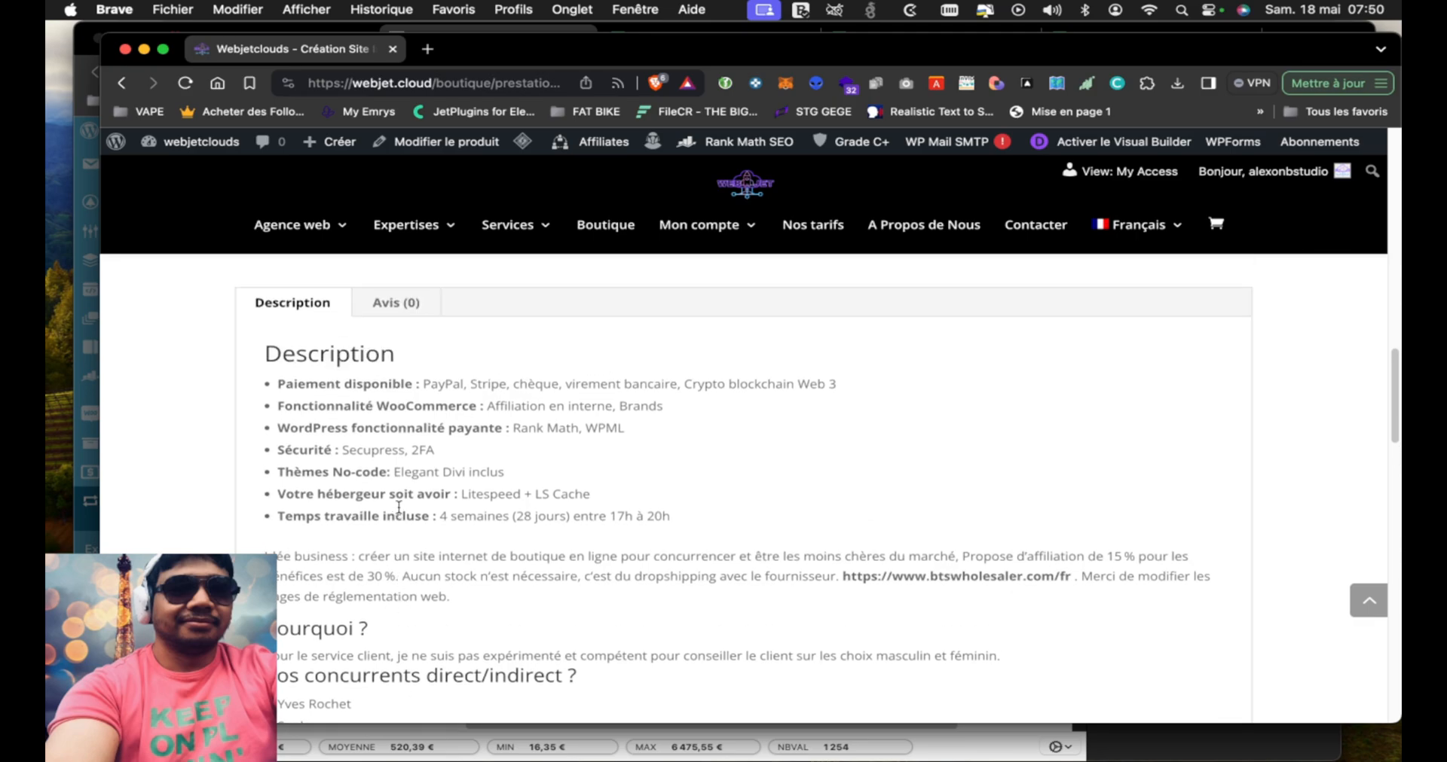
pyautogui.scroll(2, 516, 424)
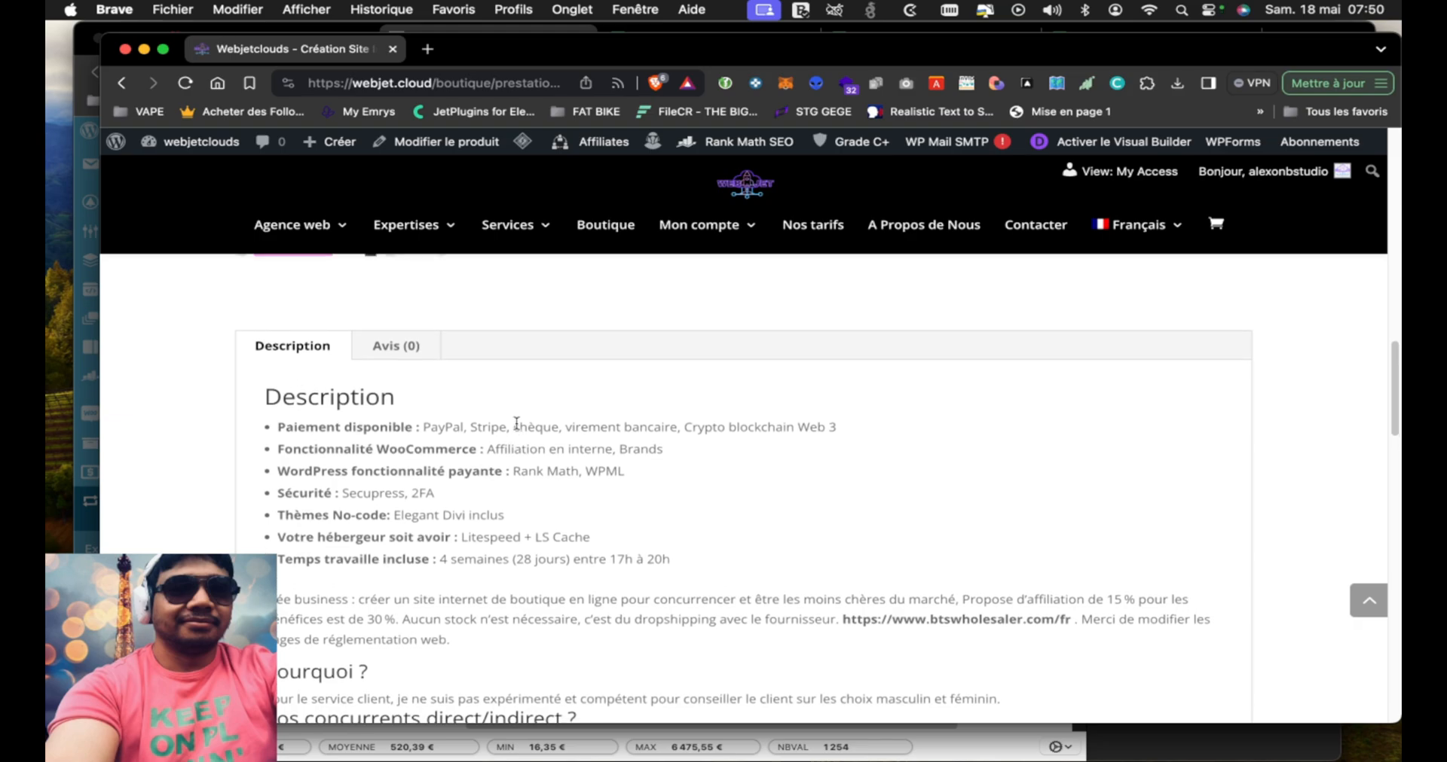
pyautogui.scroll(5, 603, 468)
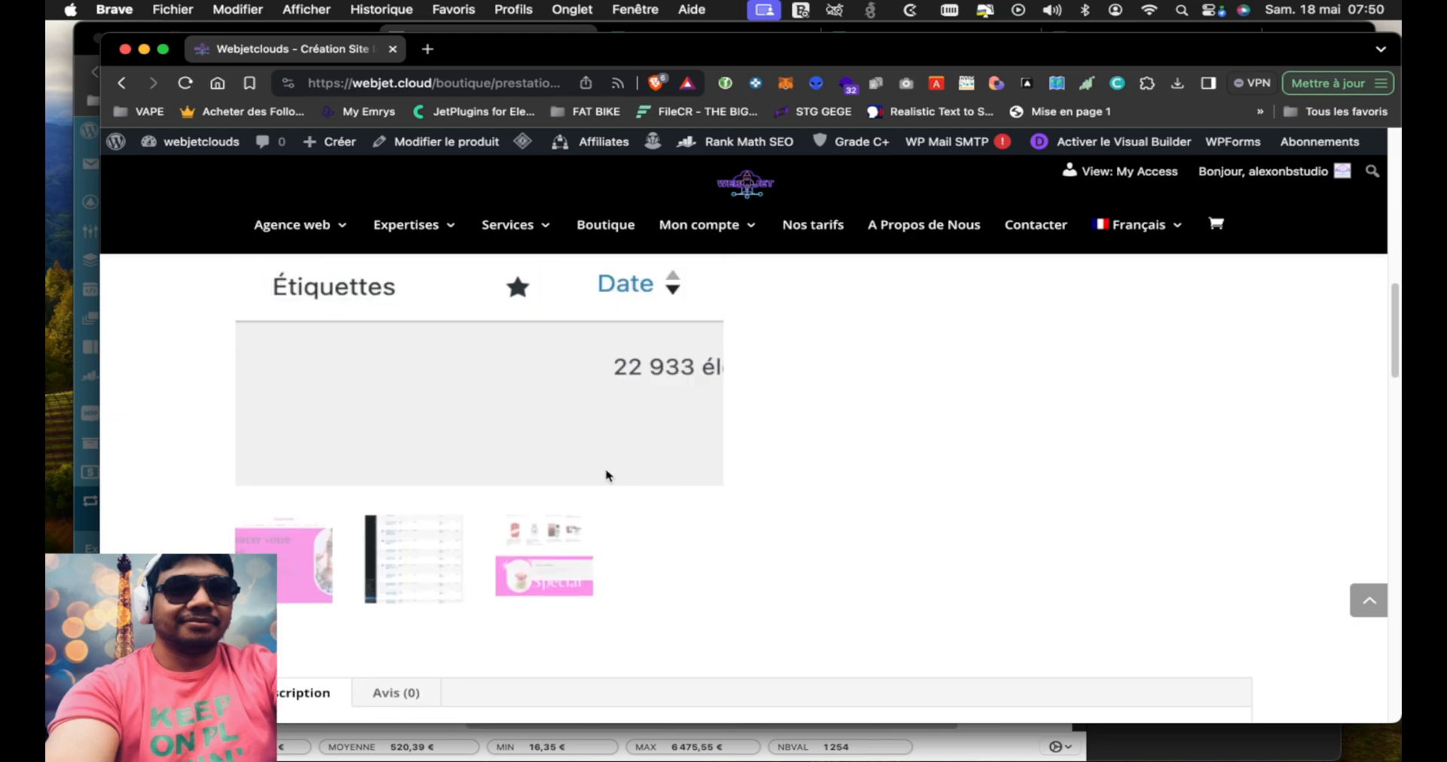
pyautogui.scroll(-4, 881, 480)
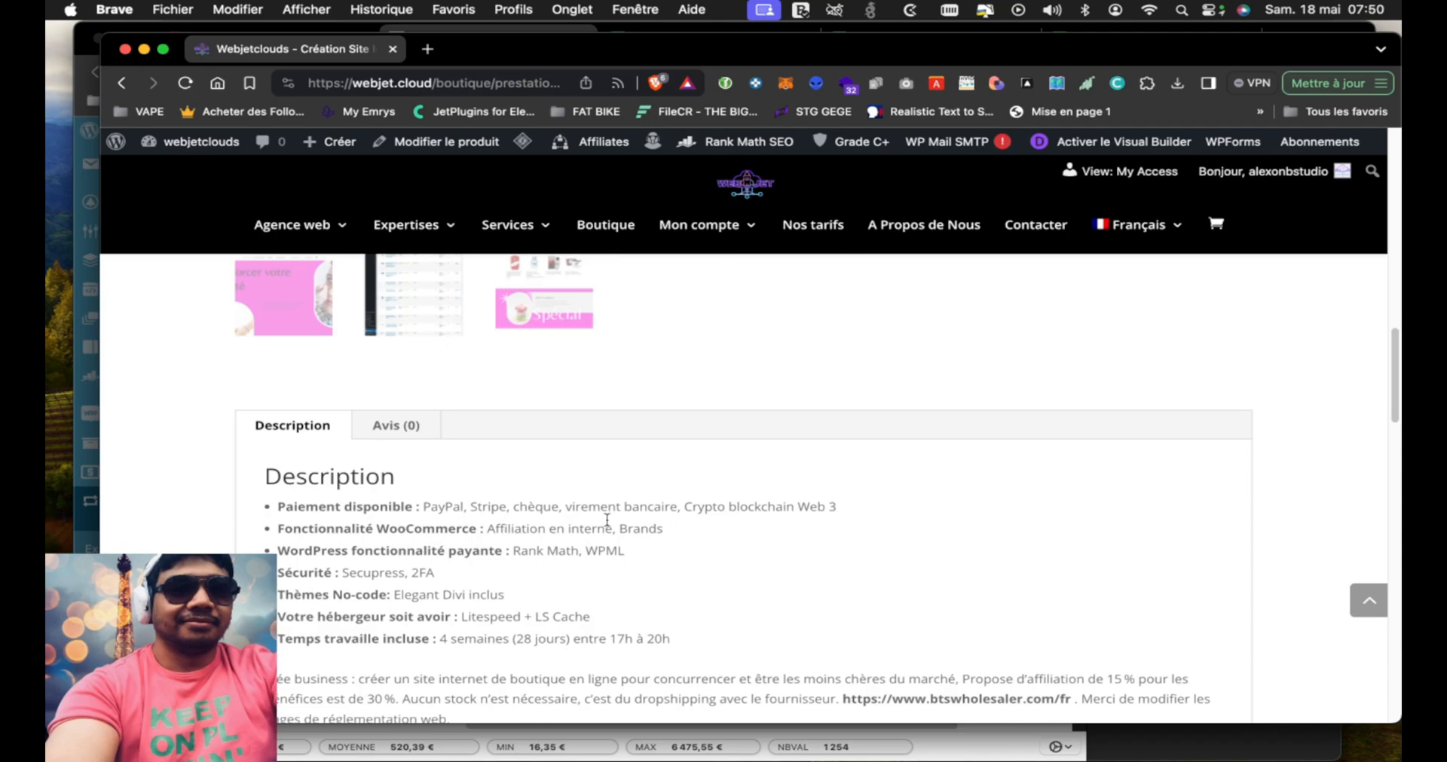
pyautogui.scroll(7, 726, 423)
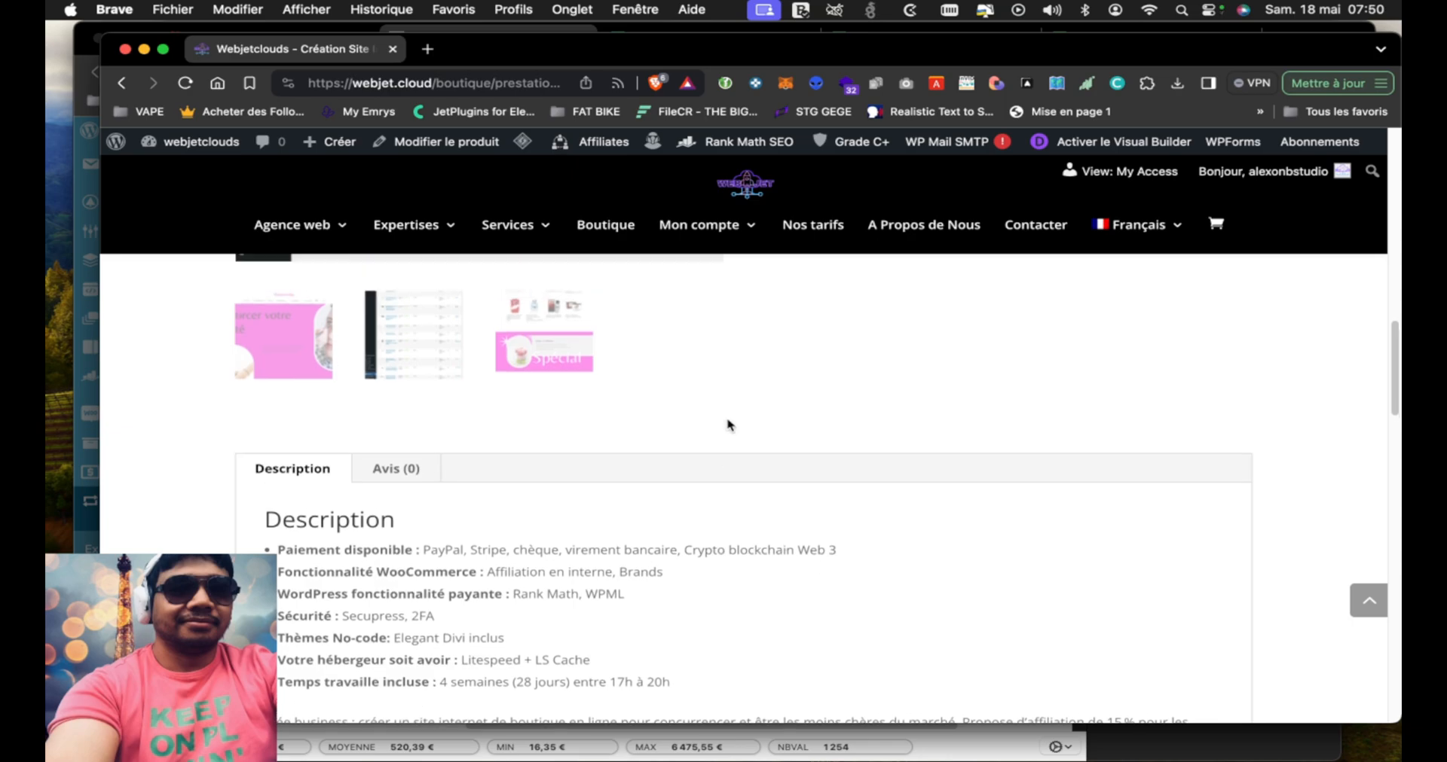
pyautogui.scroll(8, 727, 424)
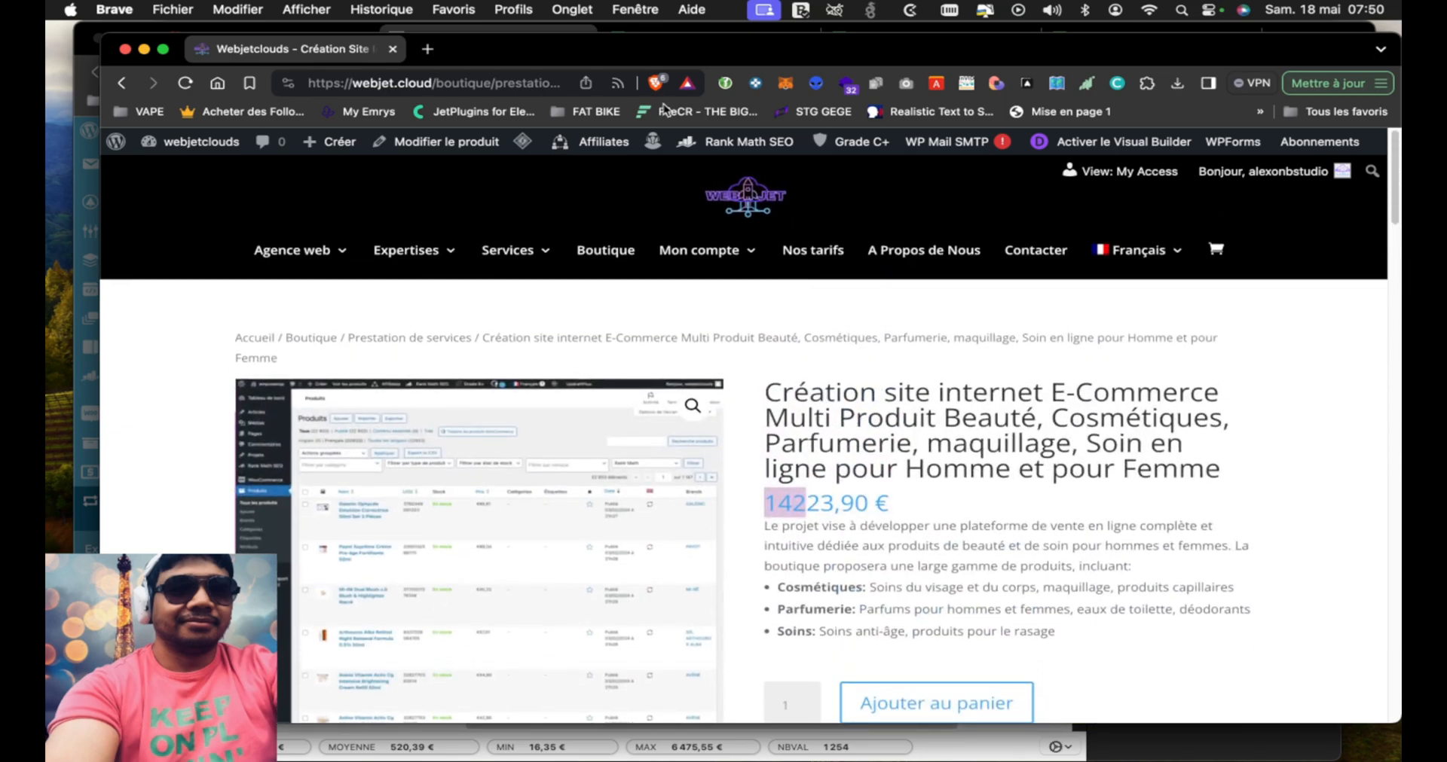
# Move the offer's window aside to check the import progress behind it, and bring the window back over the importer
pyautogui.moveTo(496, 46); pyautogui.dragTo(689, 197)
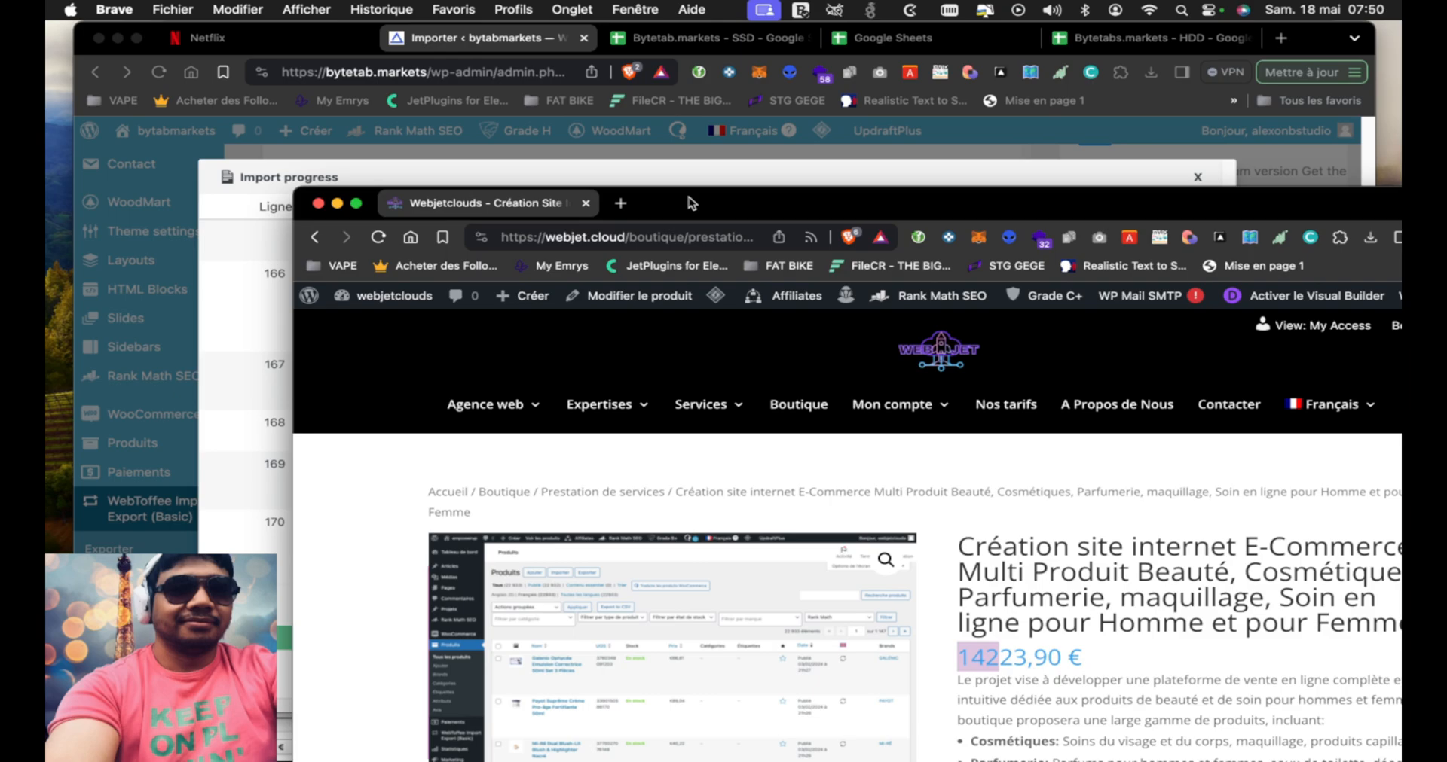
pyautogui.moveTo(688, 197); pyautogui.dragTo(566, 291)
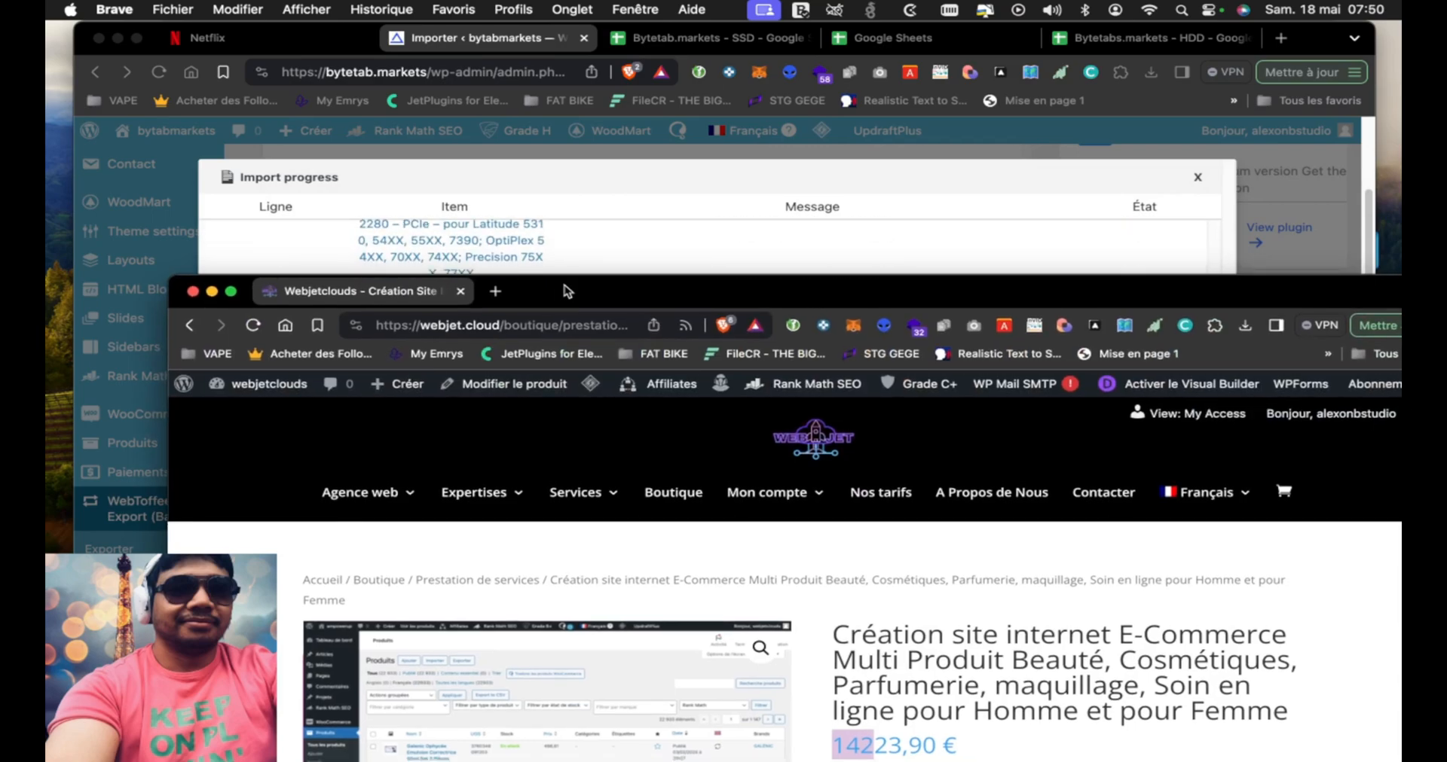
pyautogui.moveTo(617, 297); pyautogui.dragTo(543, 66)
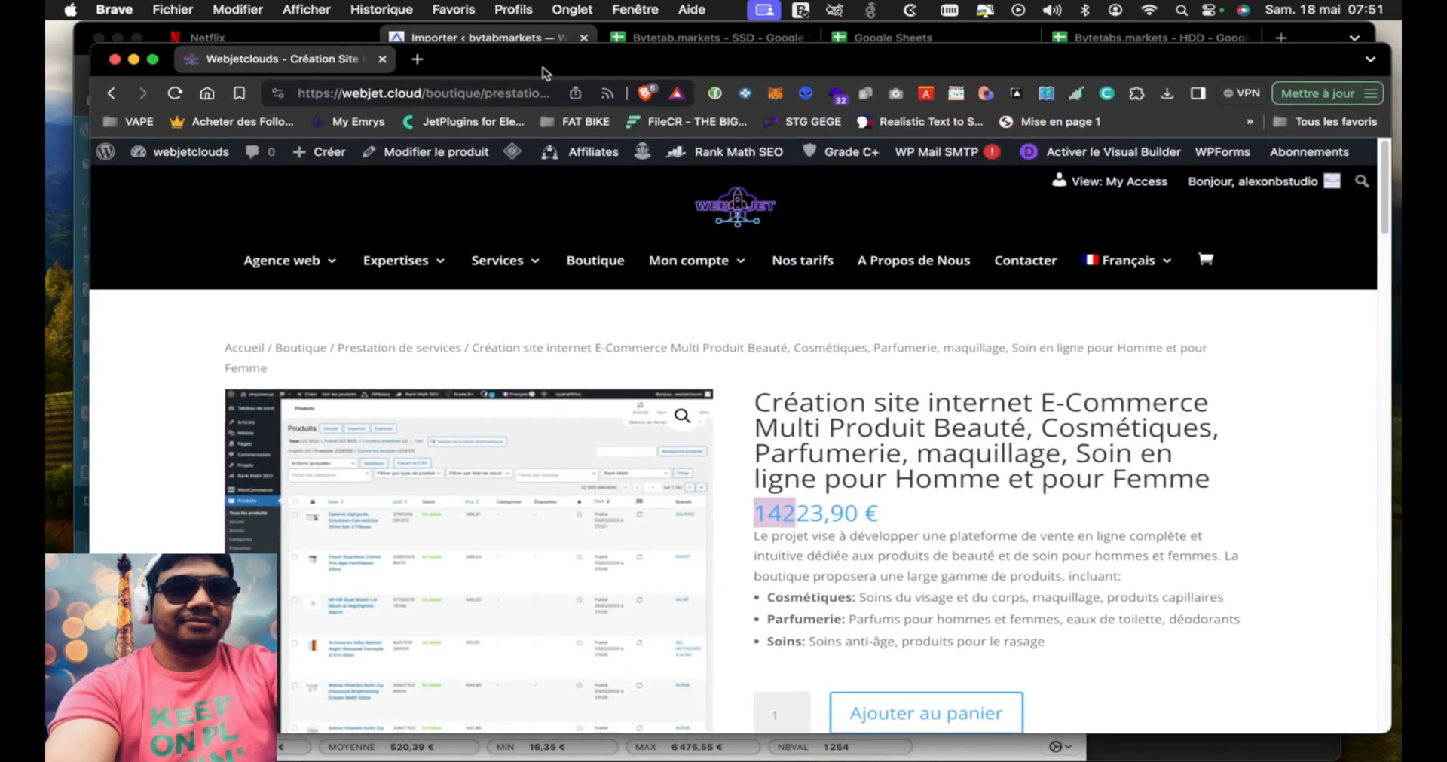
# Clear the highlight on the offer's price and look over the page down to its Description section
pyautogui.click(791, 465)
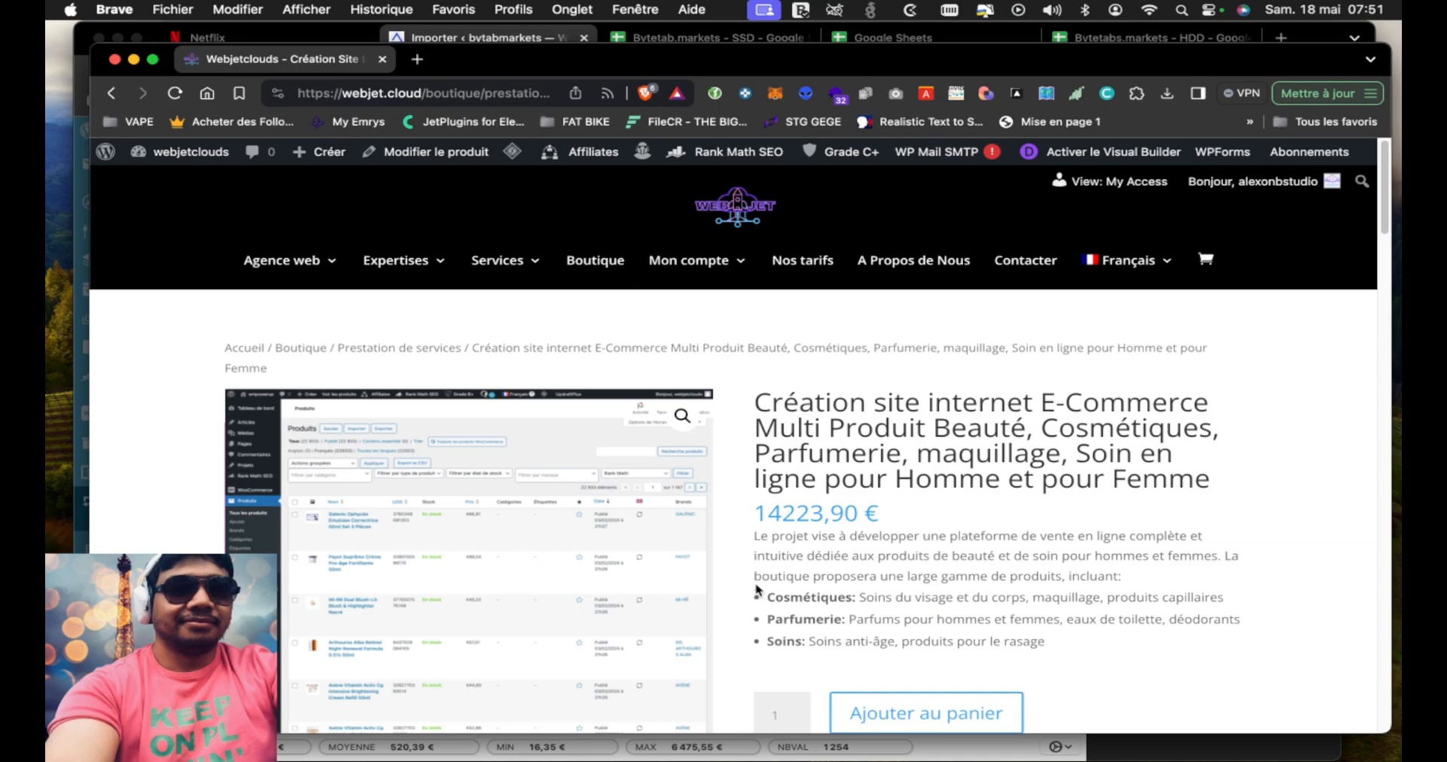
pyautogui.scroll(-10, 728, 565)
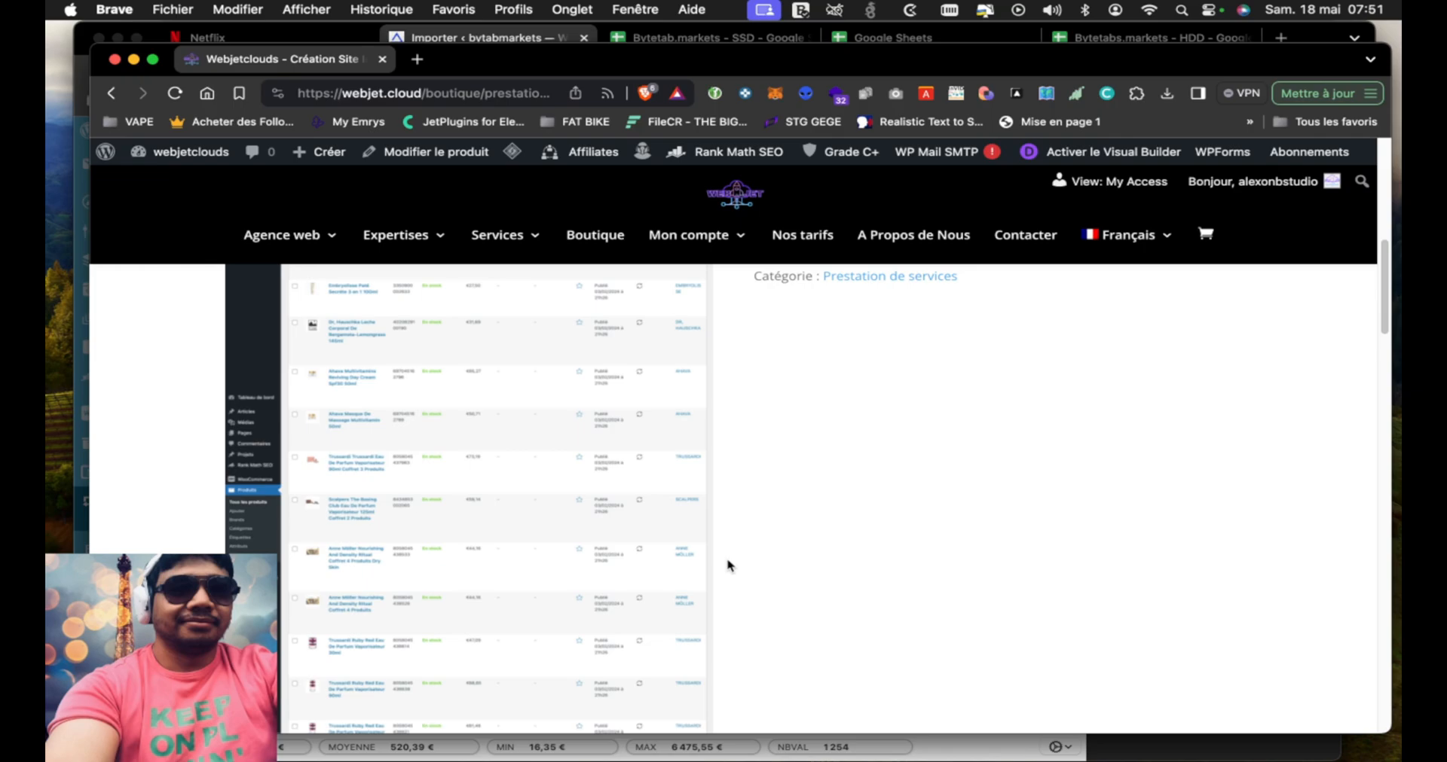
pyautogui.scroll(-8, 728, 565)
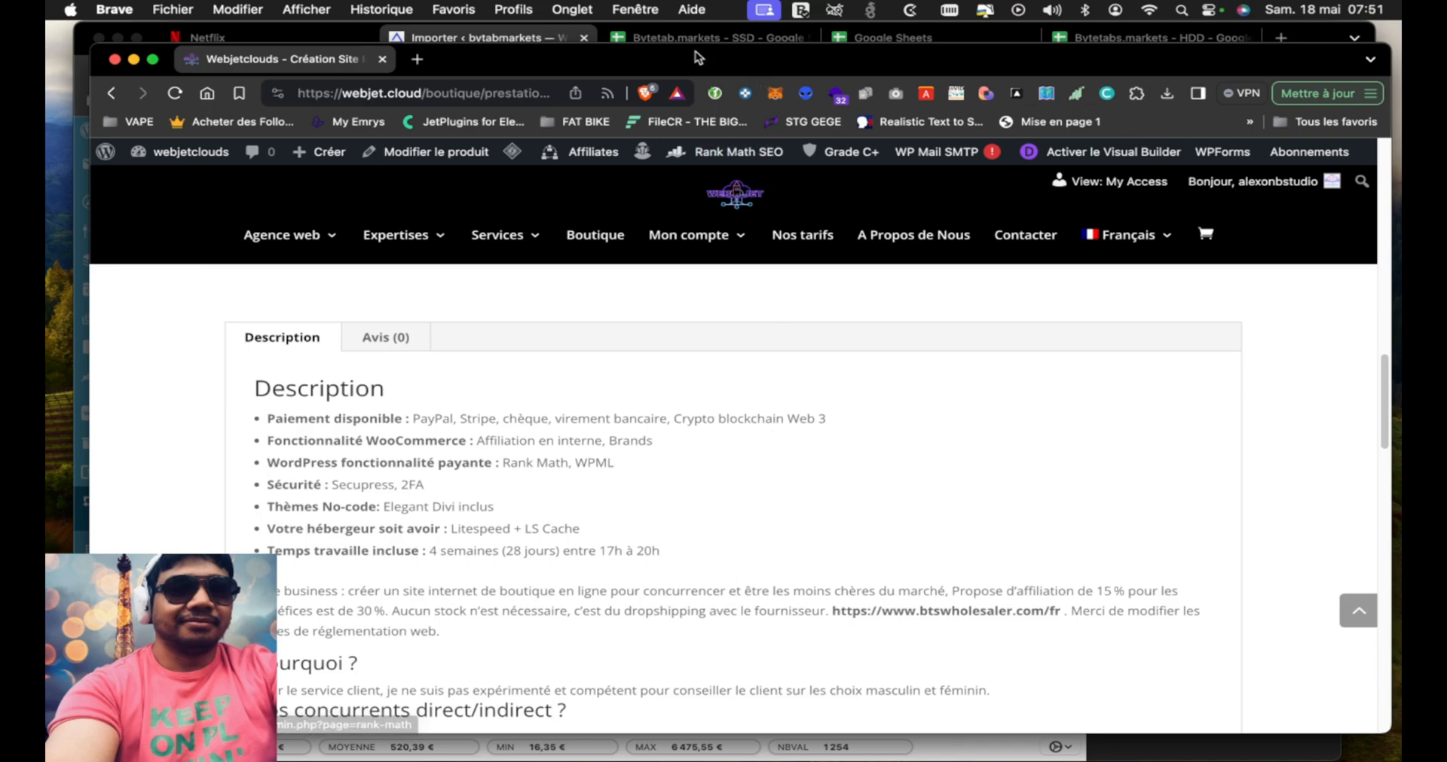
# Close the beauty site offer's window and reposition the importer window so the import progress is in view
pyautogui.moveTo(699, 58); pyautogui.dragTo(920, 280)
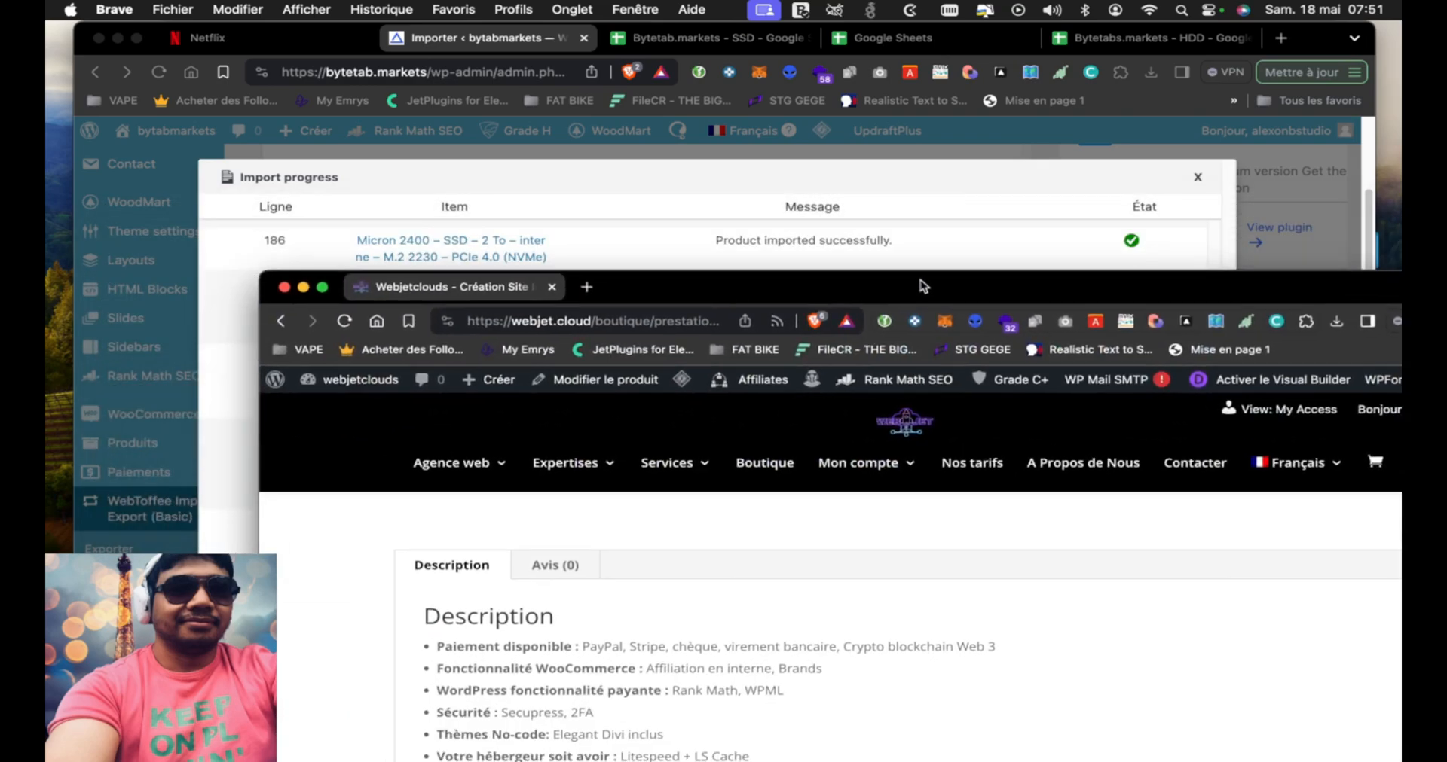
pyautogui.click(284, 288)
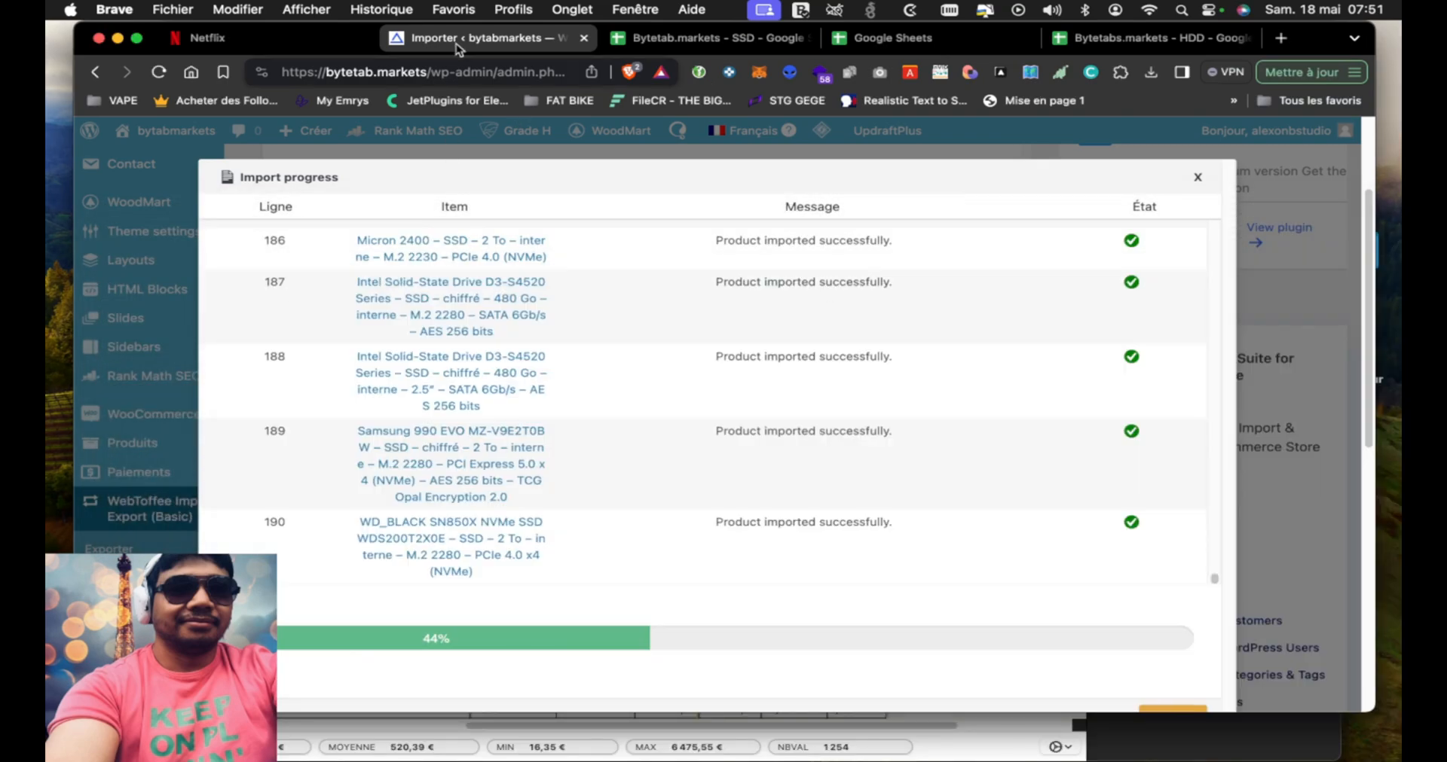
pyautogui.moveTo(1338, 35); pyautogui.dragTo(1349, 43)
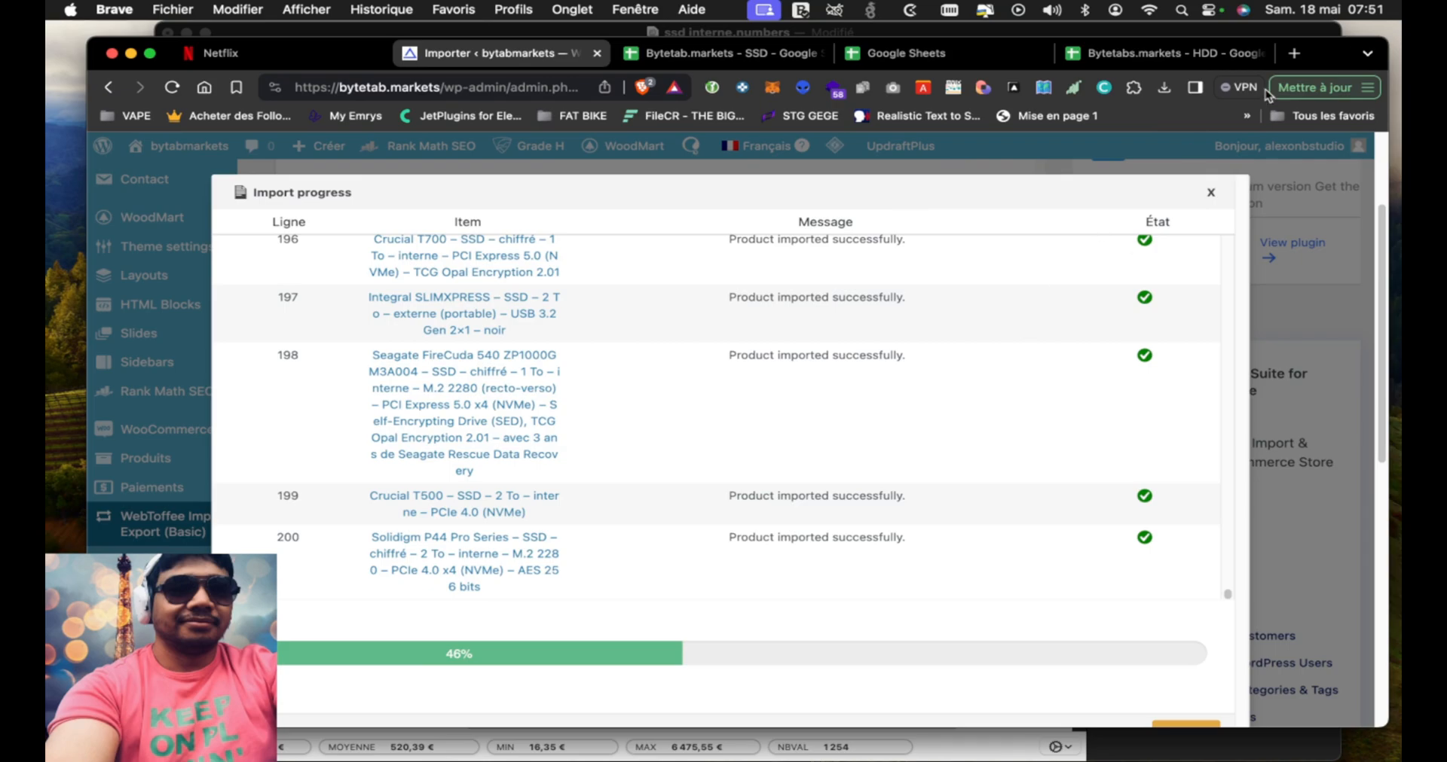
pyautogui.moveTo(1325, 66); pyautogui.dragTo(1319, 52)
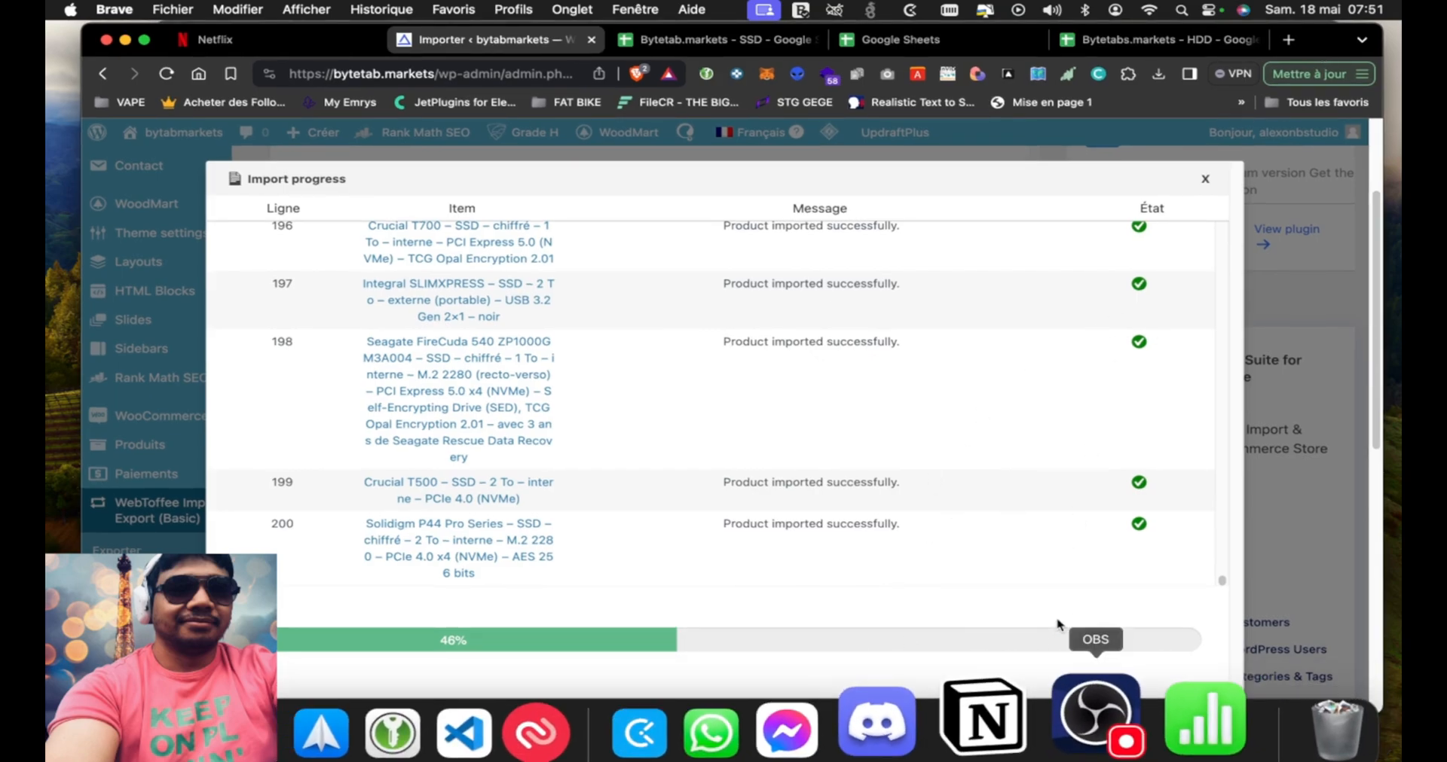
pyautogui.click(1096, 722)
pyautogui.press('super+Tab')
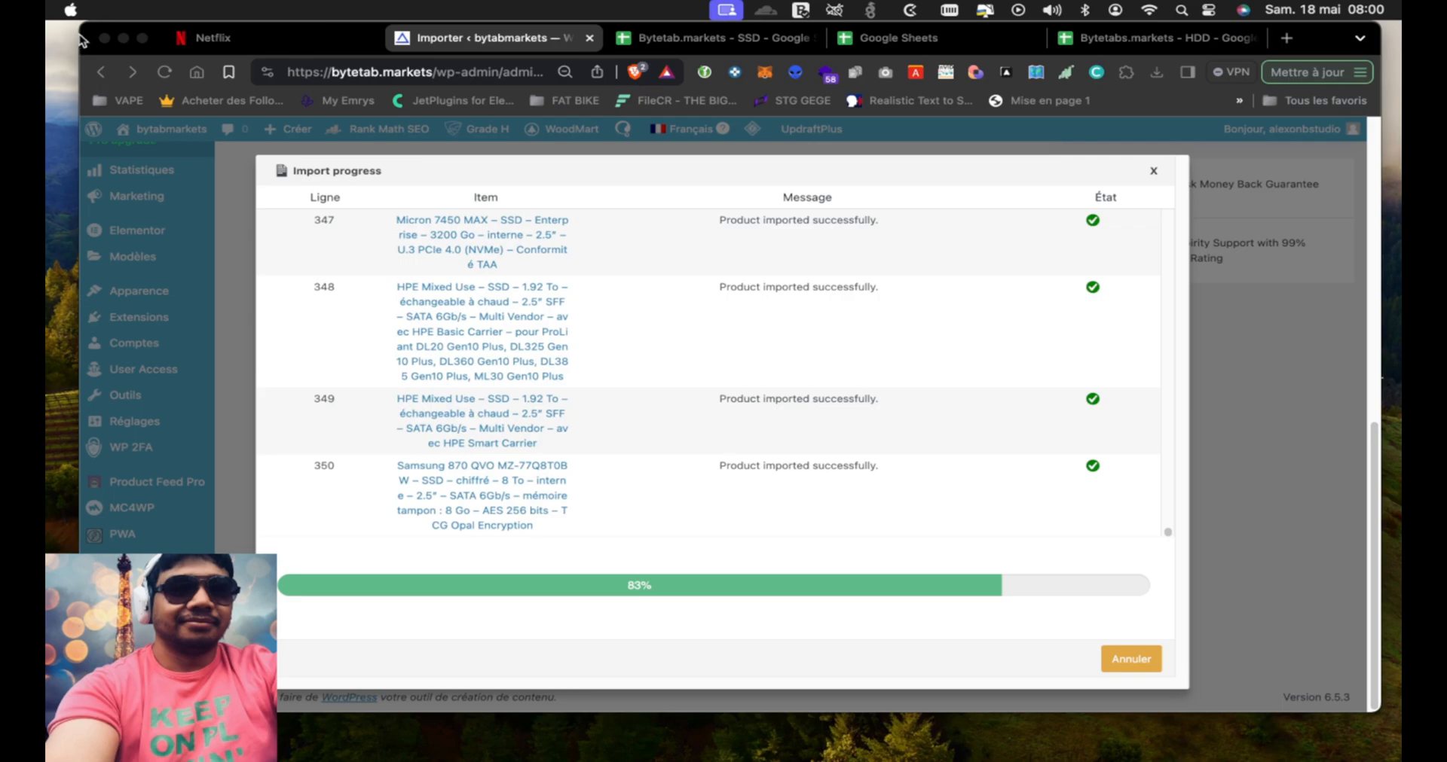
# Close the Import progress dialog and run the product import again from step 4 with the existing advanced options
pyautogui.click(531, 44)
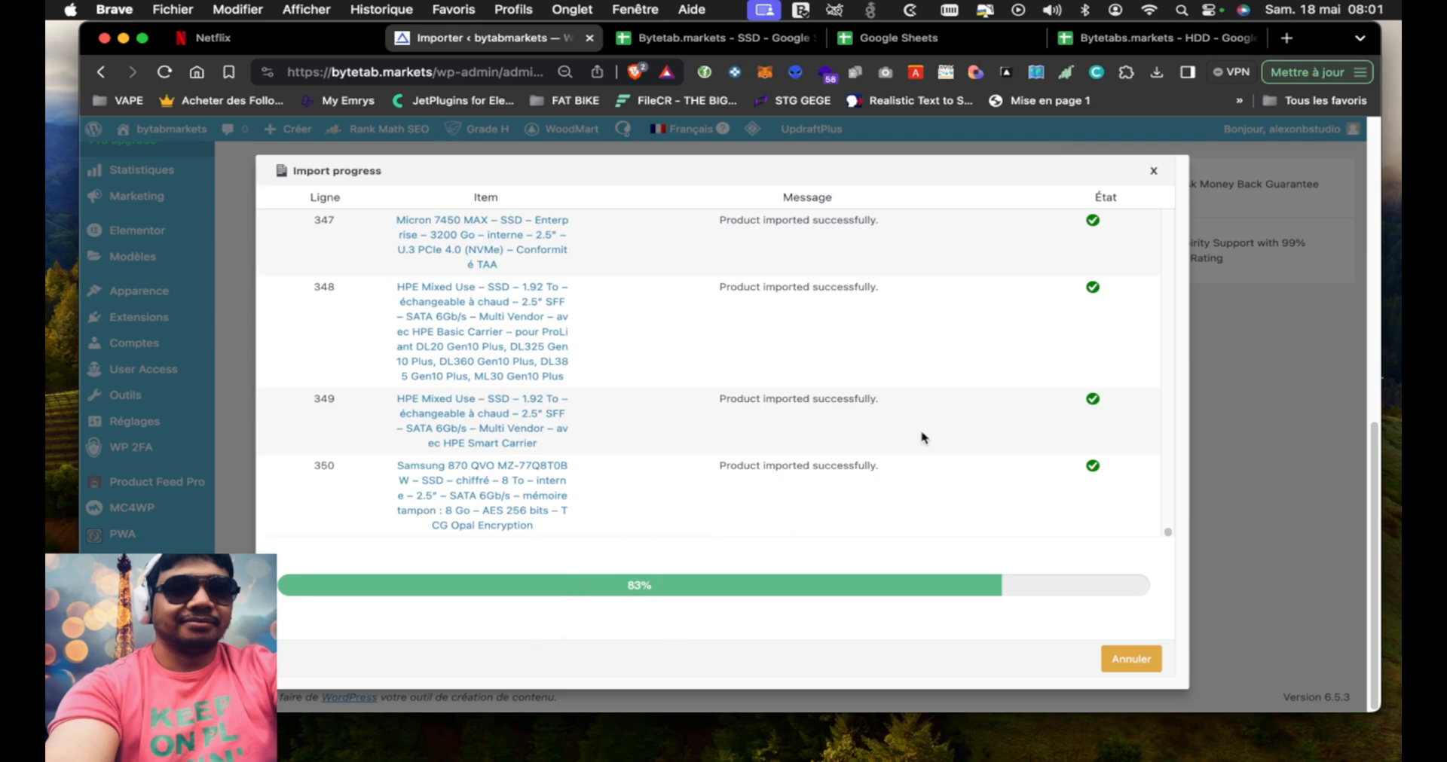
pyautogui.click(1152, 174)
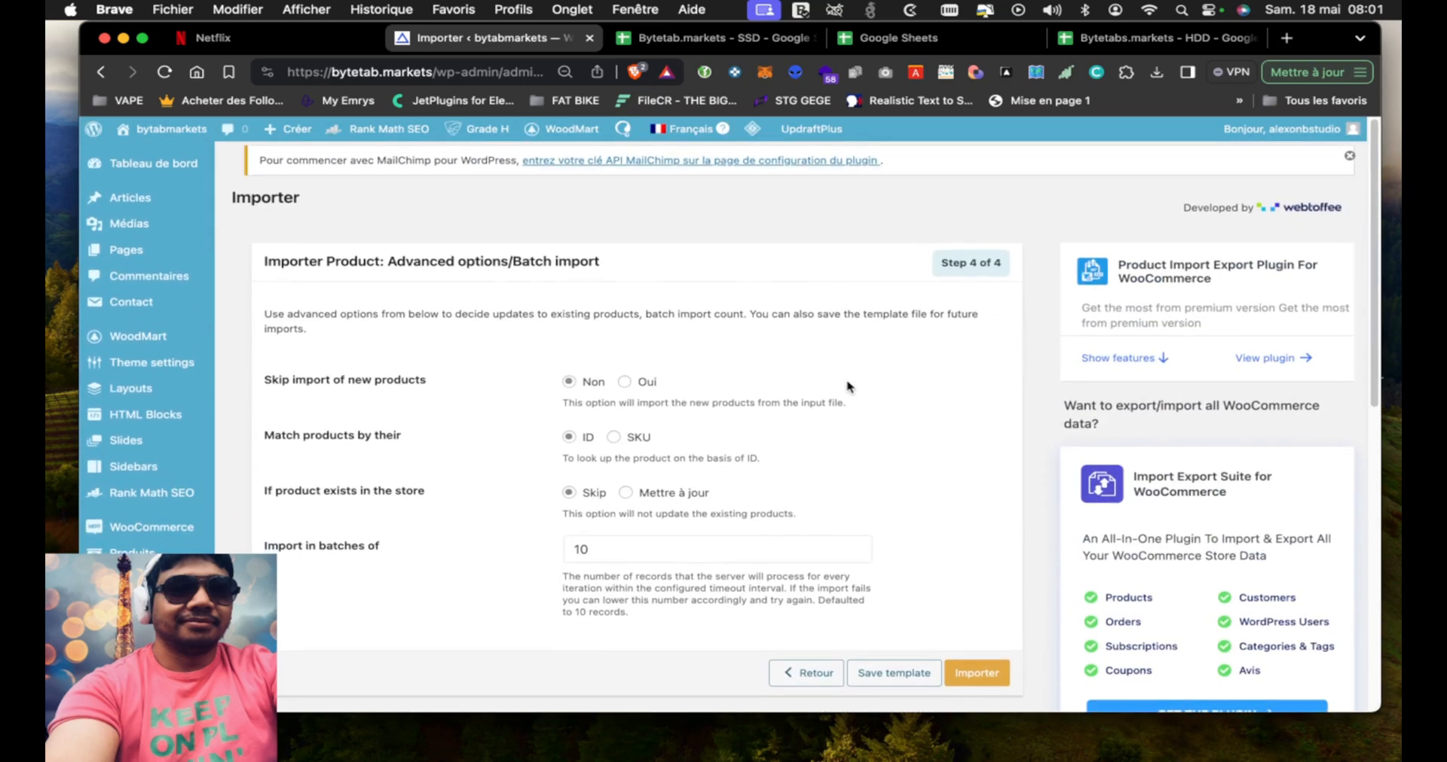
pyautogui.scroll(-3, 847, 388)
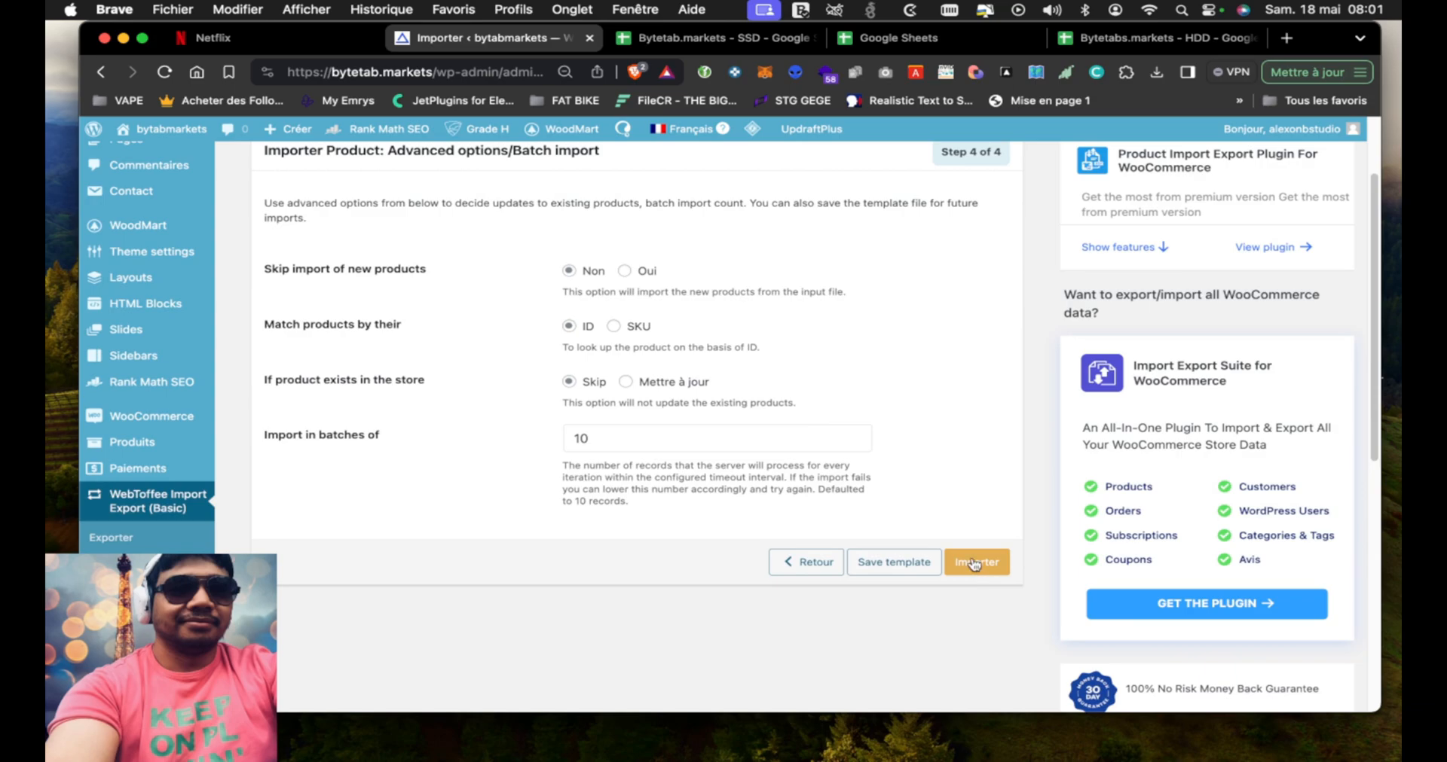
pyautogui.click(975, 565)
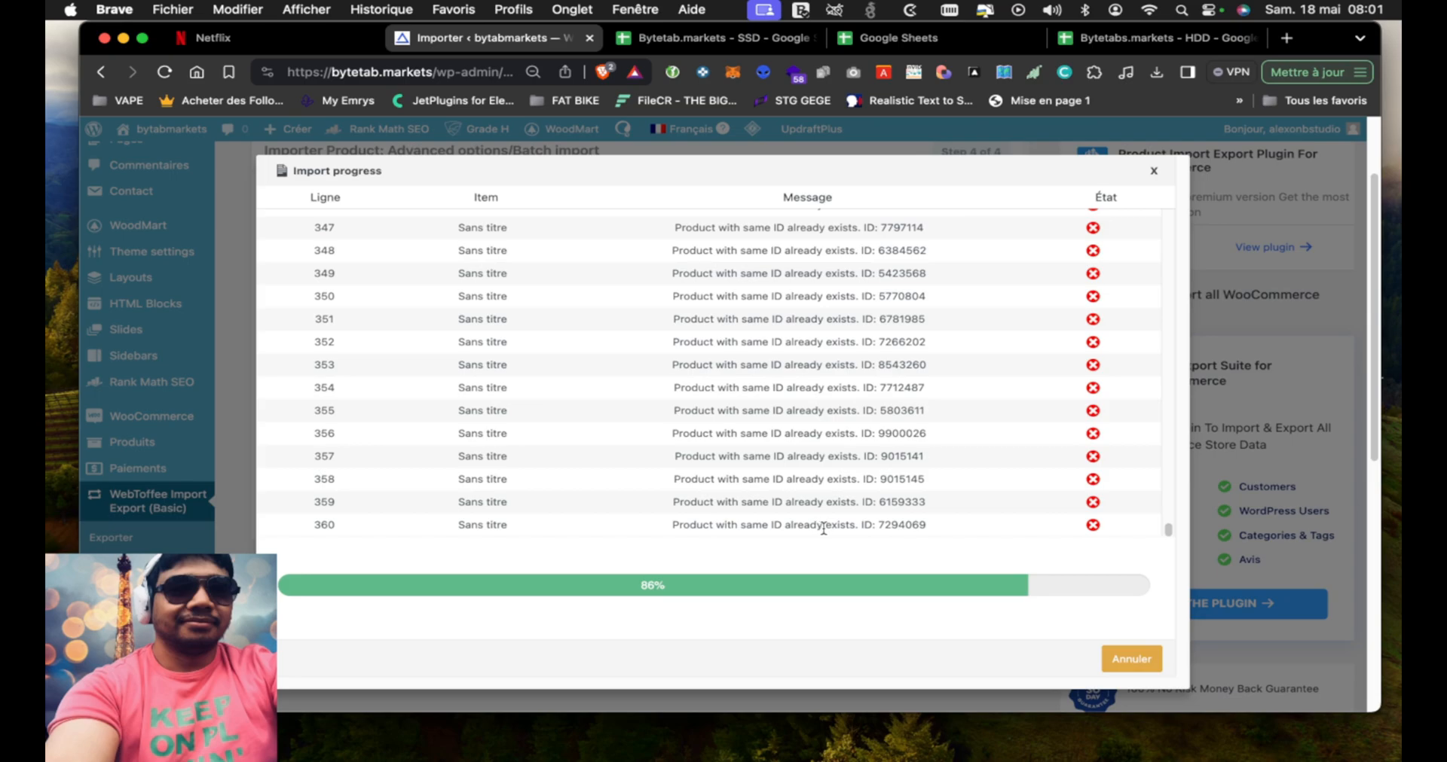
# Examine the rerun's Import progress log, comparing the messages for already existing products with those for newly imported SSDs
pyautogui.scroll(-5, 859, 527)
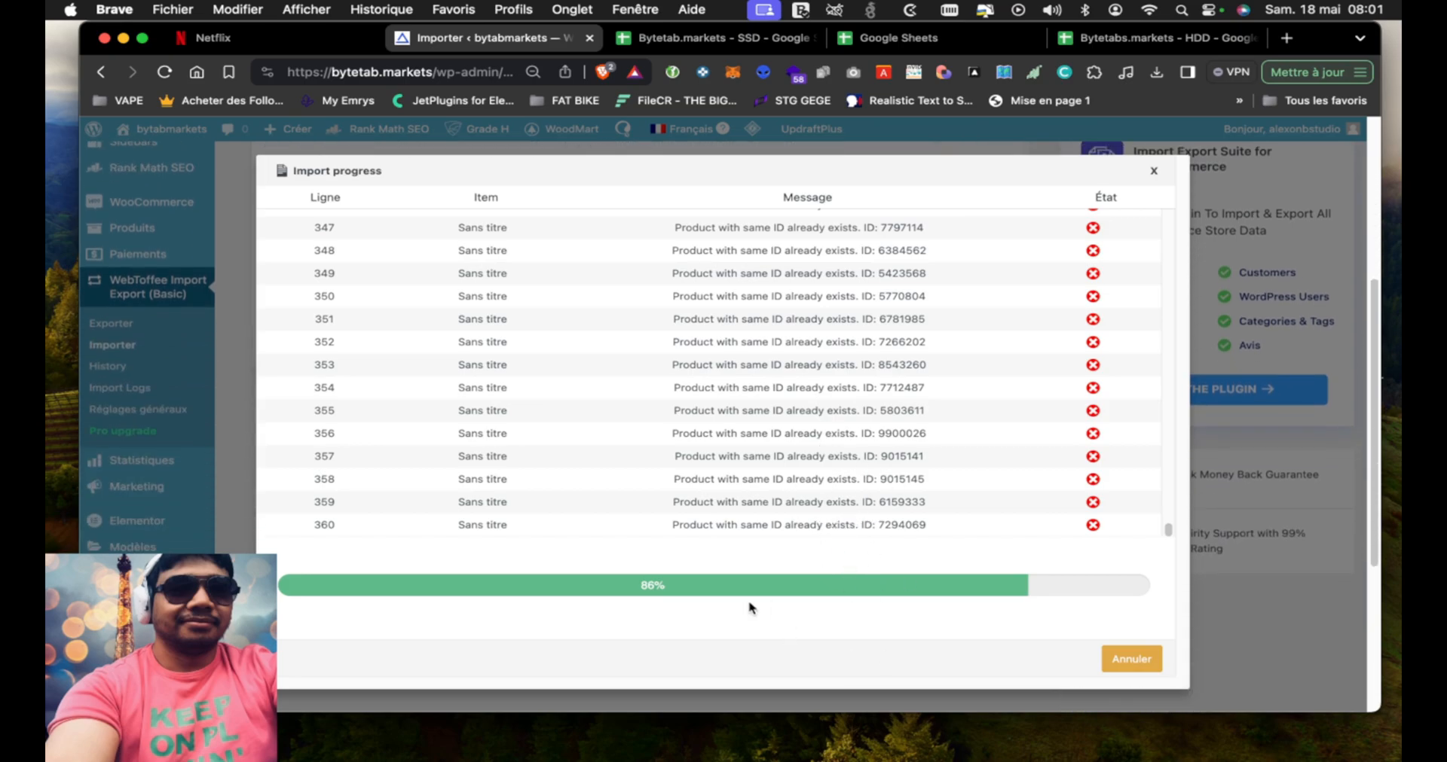
pyautogui.scroll(6, 238, 401)
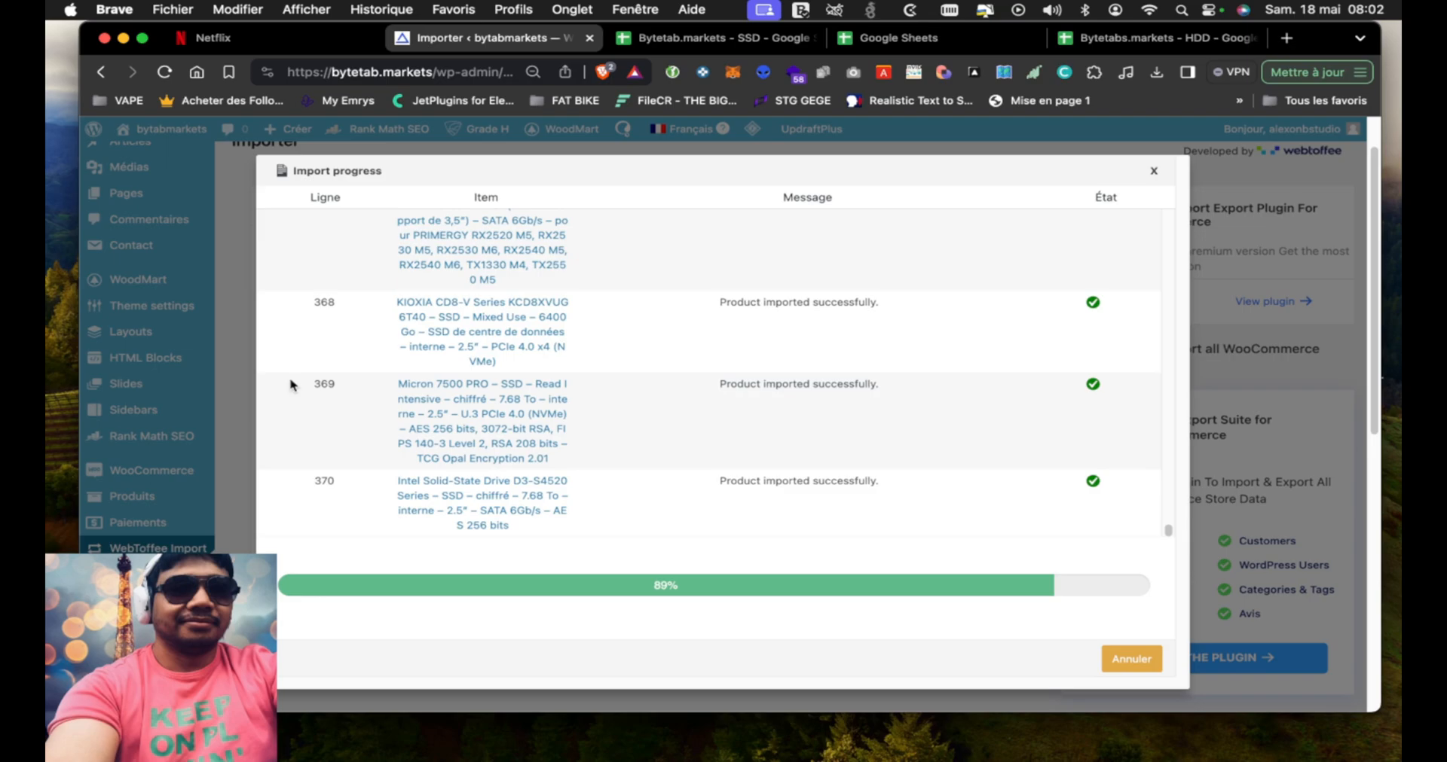
pyautogui.scroll(3, 640, 366)
pyautogui.scroll(2, 640, 367)
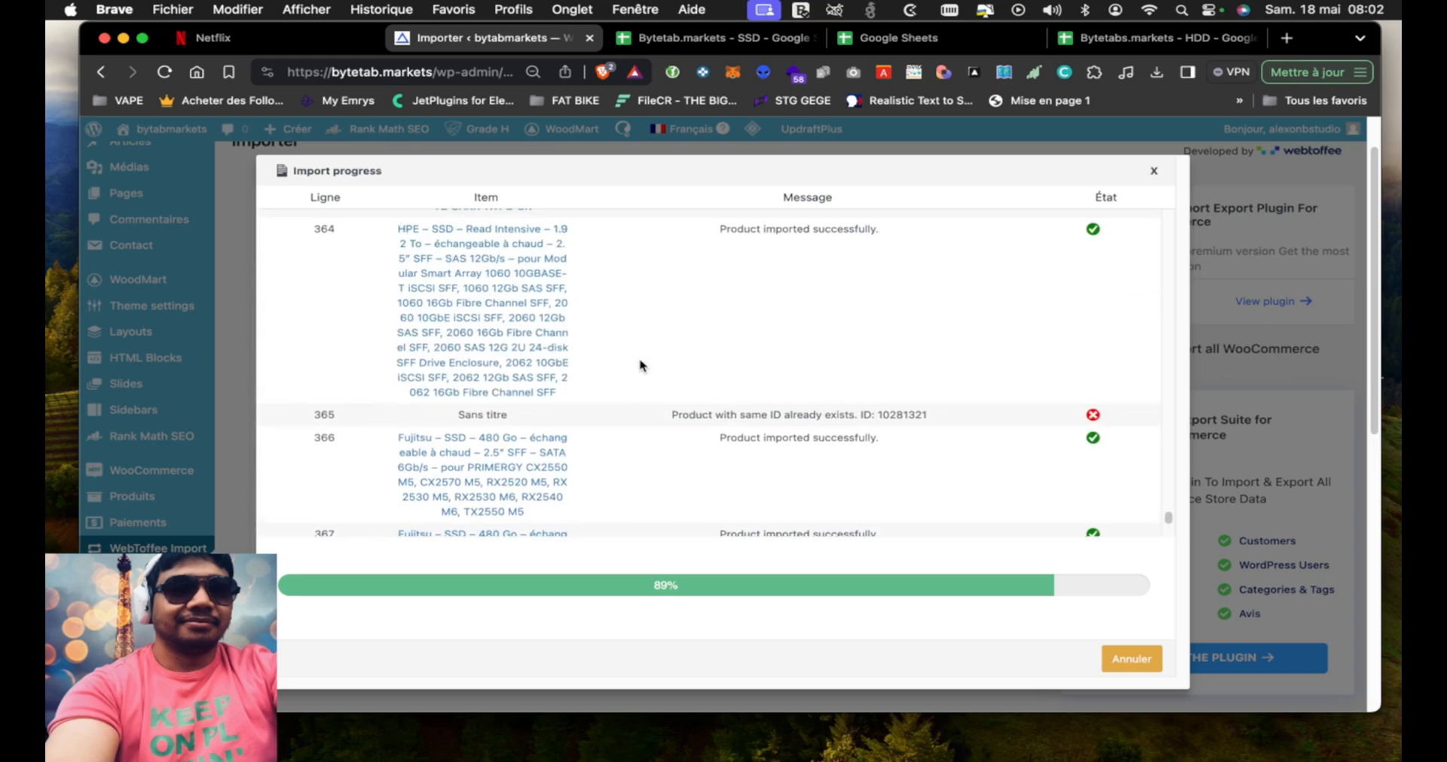
pyautogui.scroll(-1, 640, 366)
pyautogui.scroll(4, 640, 366)
pyautogui.scroll(-4, 640, 366)
pyautogui.scroll(-1, 639, 366)
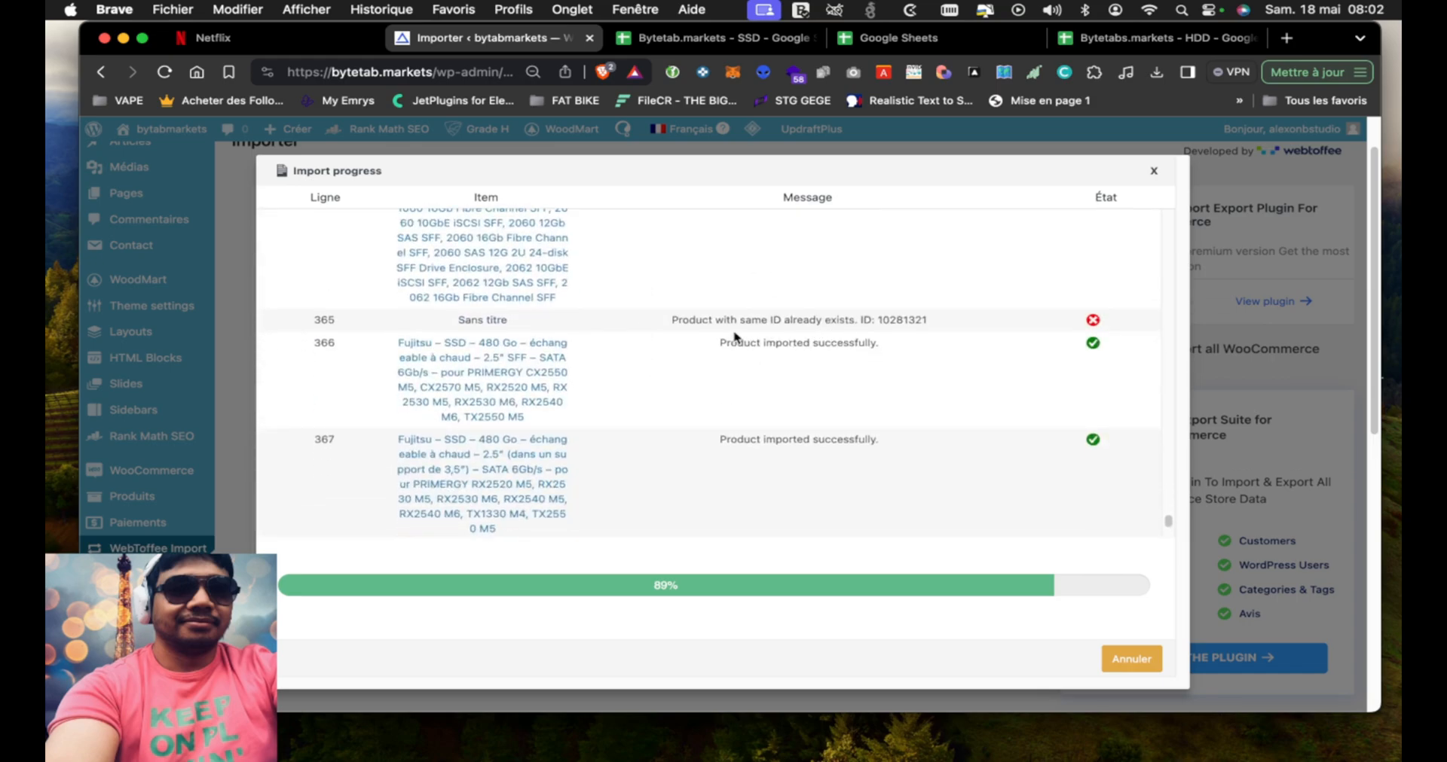
pyautogui.scroll(5, 700, 378)
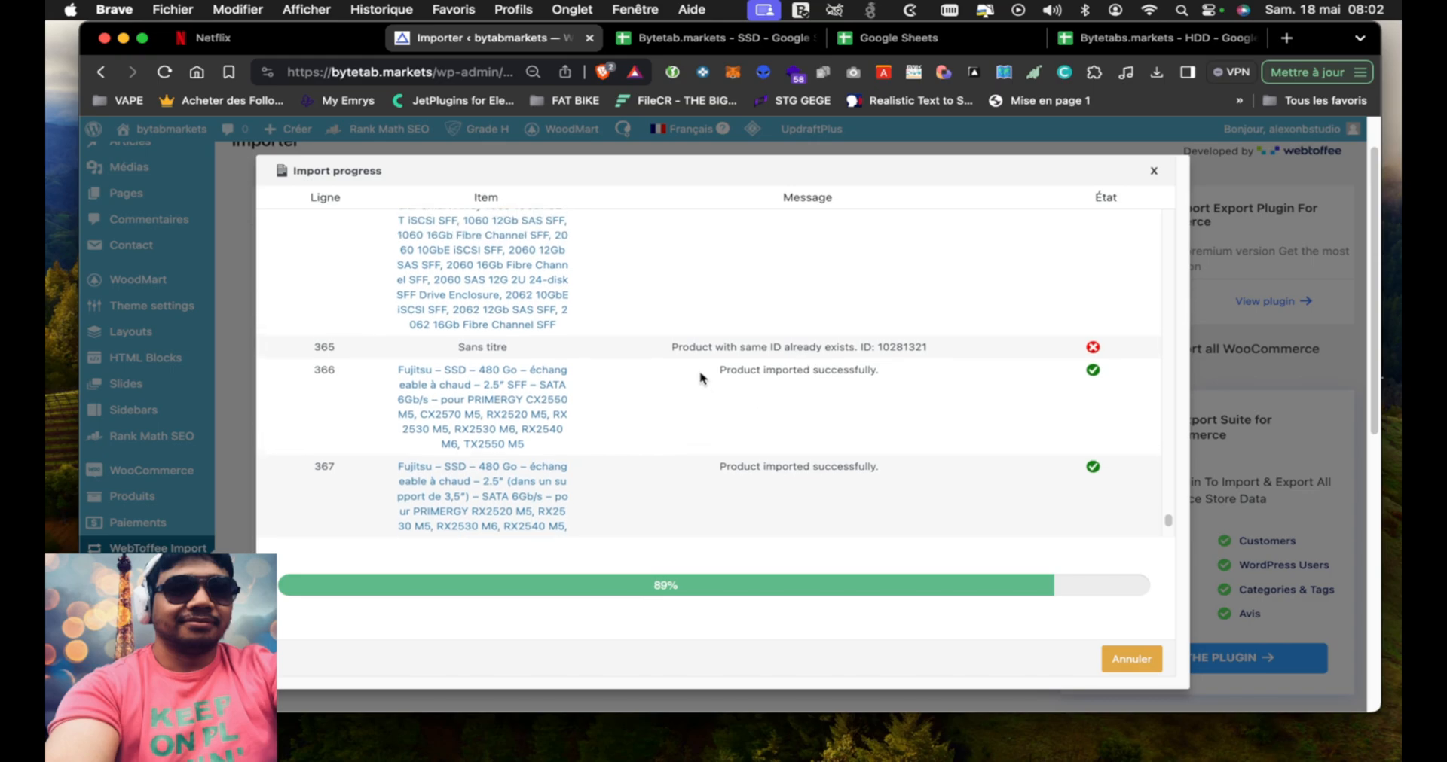
pyautogui.scroll(4, 700, 378)
pyautogui.scroll(-16, 700, 377)
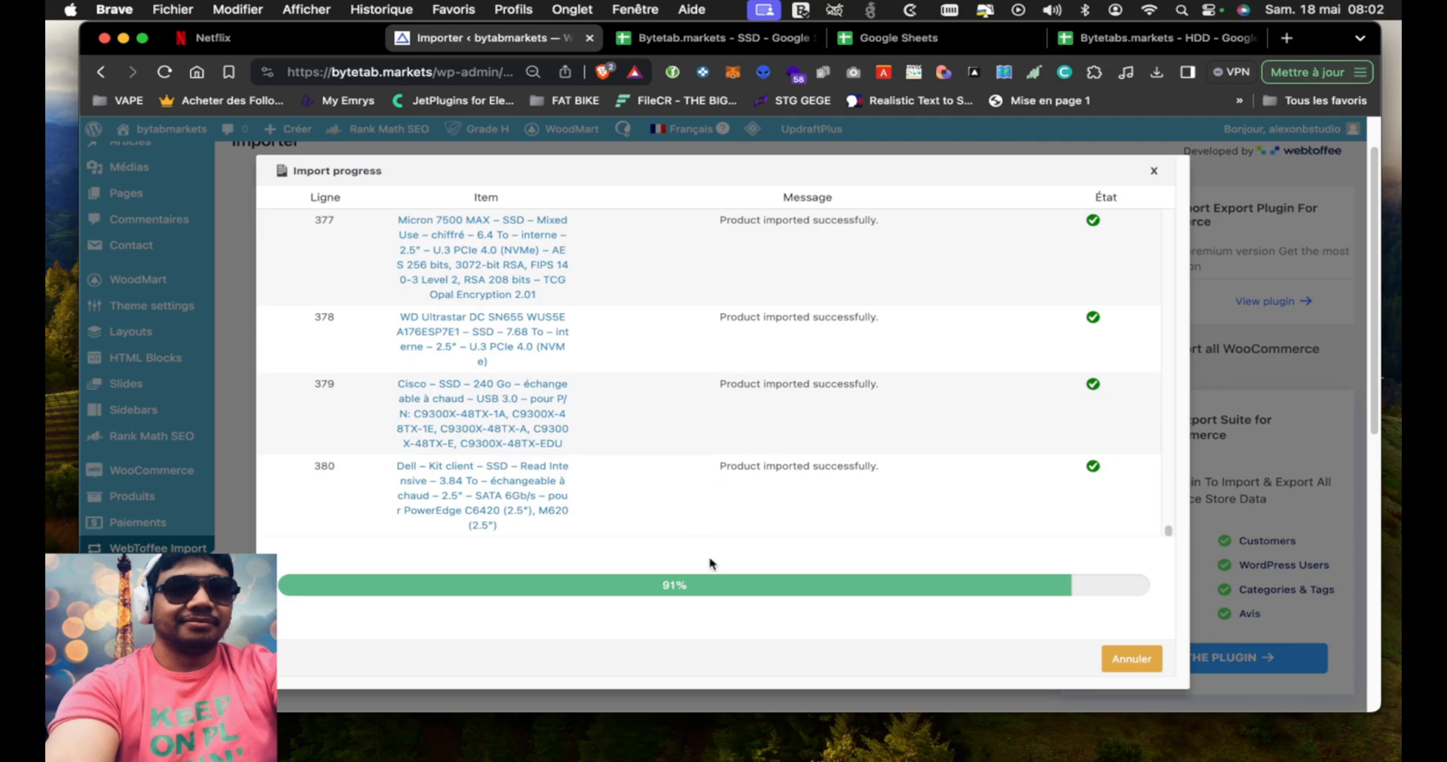
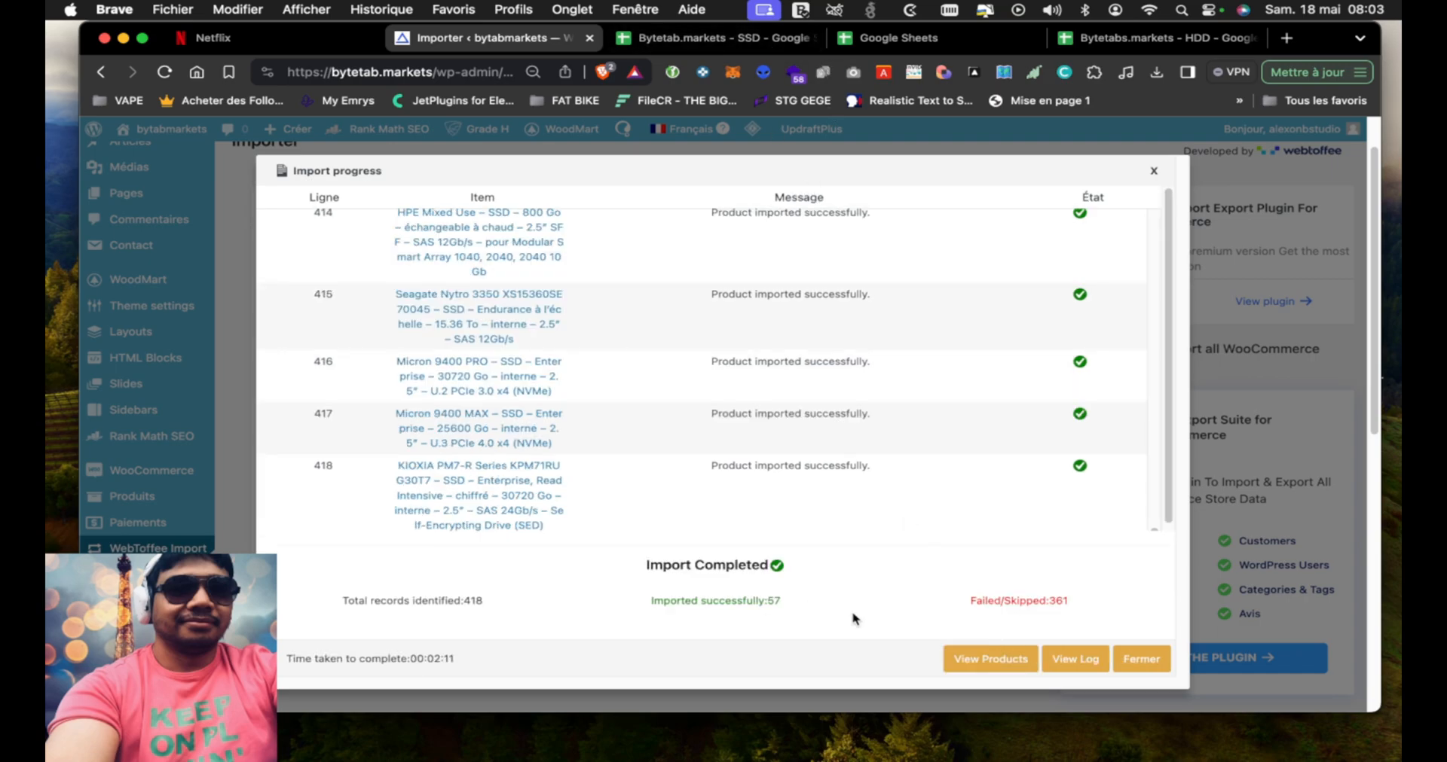
# Close the Import progress dialog and open the list of all WooCommerce products
pyautogui.click(1136, 664)
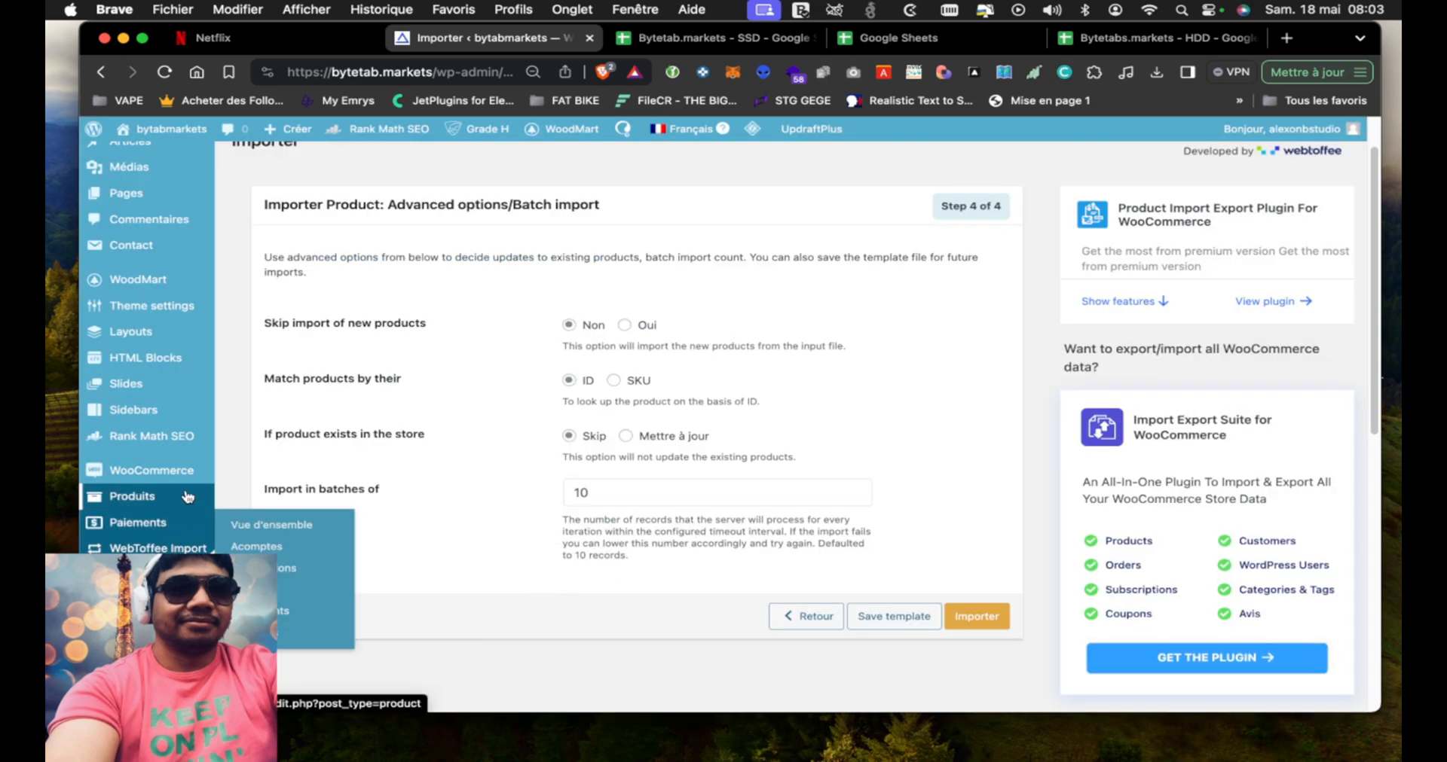
pyautogui.moveTo(177, 472)
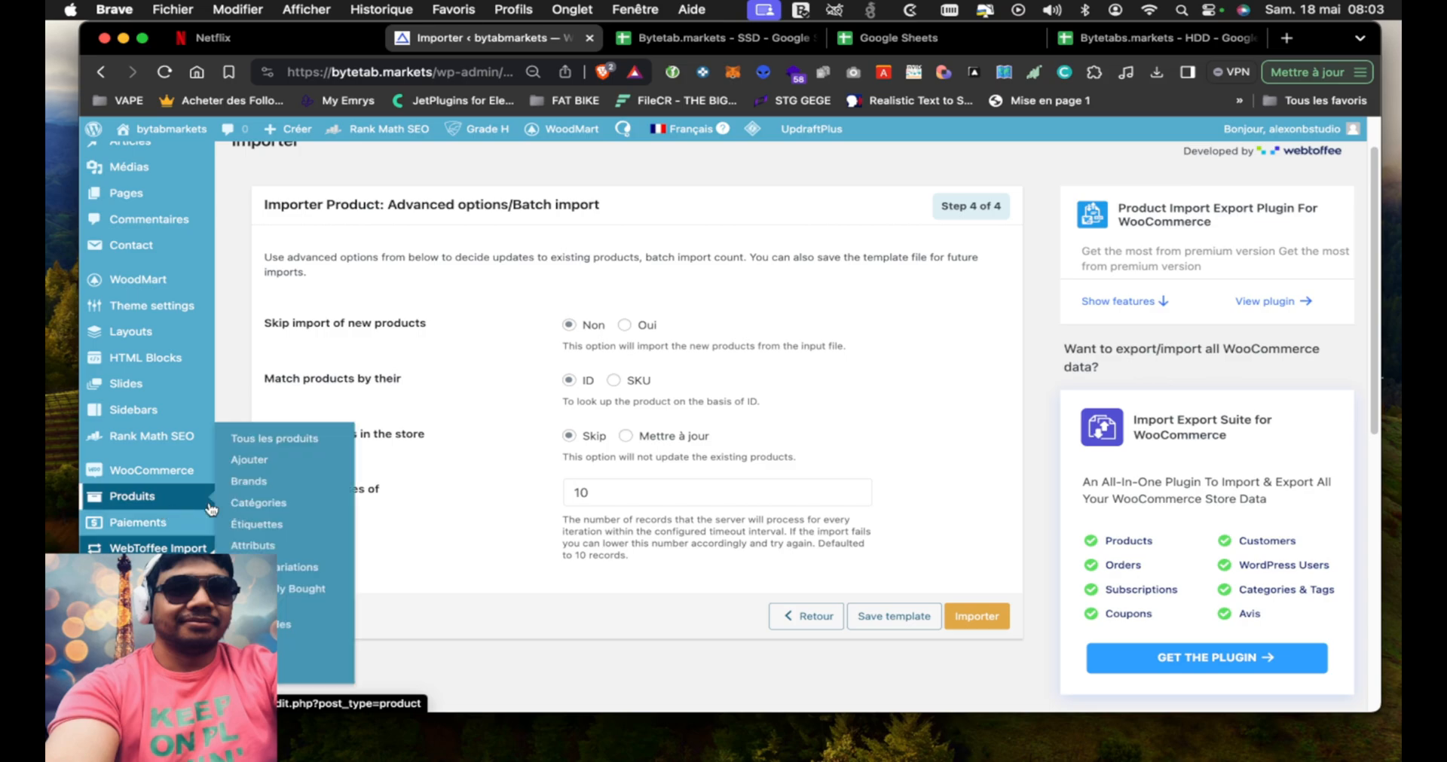
pyautogui.click(308, 457)
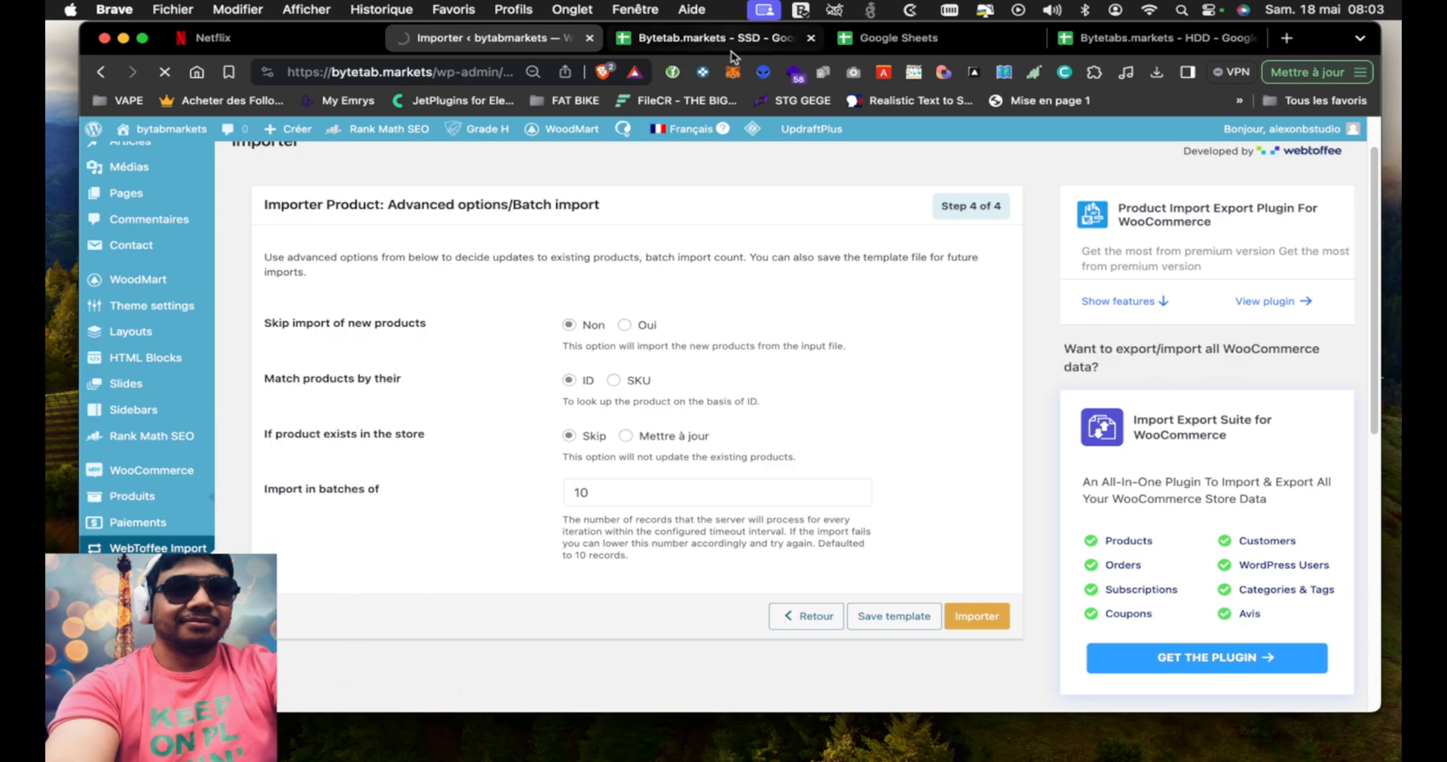
# Close the three Google Sheets tabs, including the Bytetab.markets SSD and HDD spreadsheets
pyautogui.click(812, 38)
pyautogui.click(812, 38)
pyautogui.click(812, 38)
pyautogui.click(796, 322)
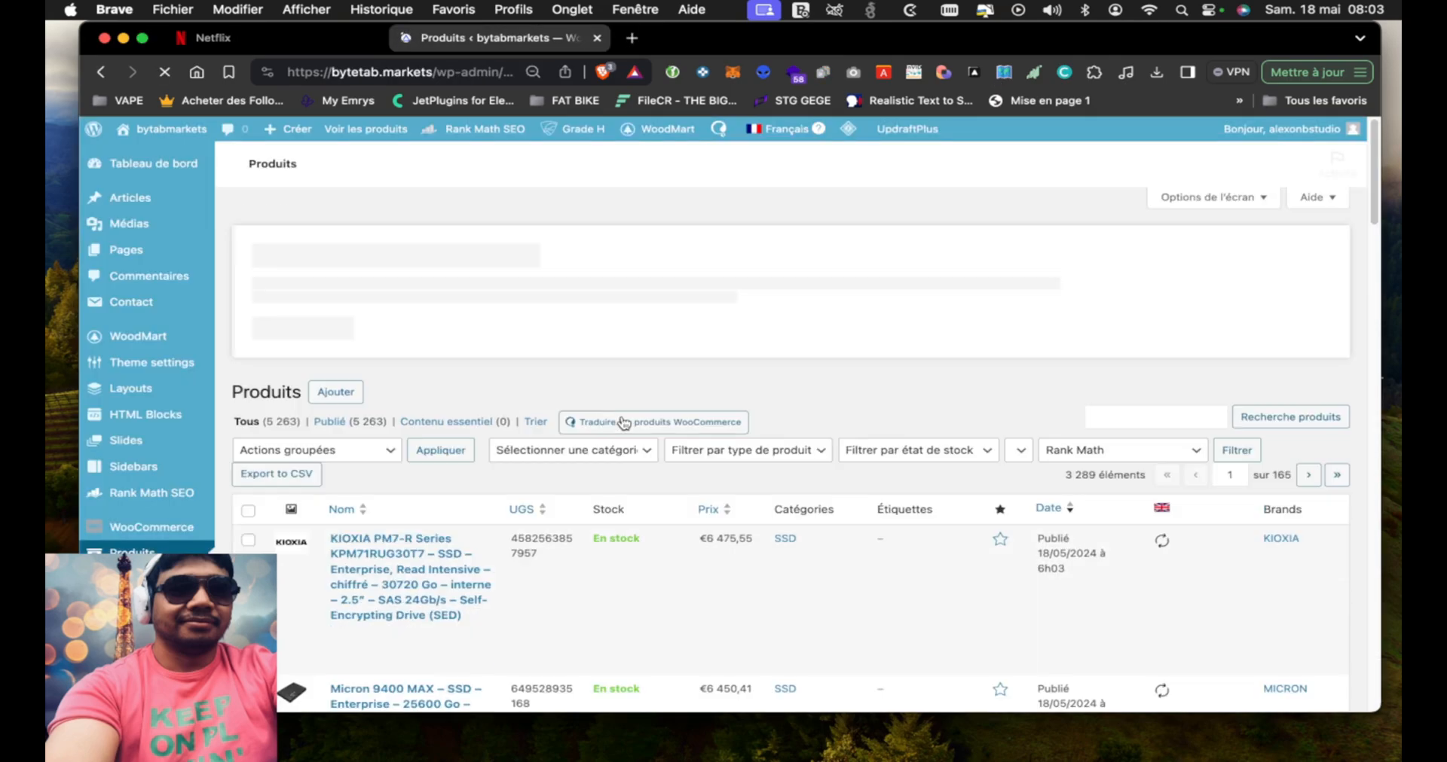
# Filter the product list by the SSD category
pyautogui.scroll(-2, 586, 498)
pyautogui.scroll(-7, 586, 498)
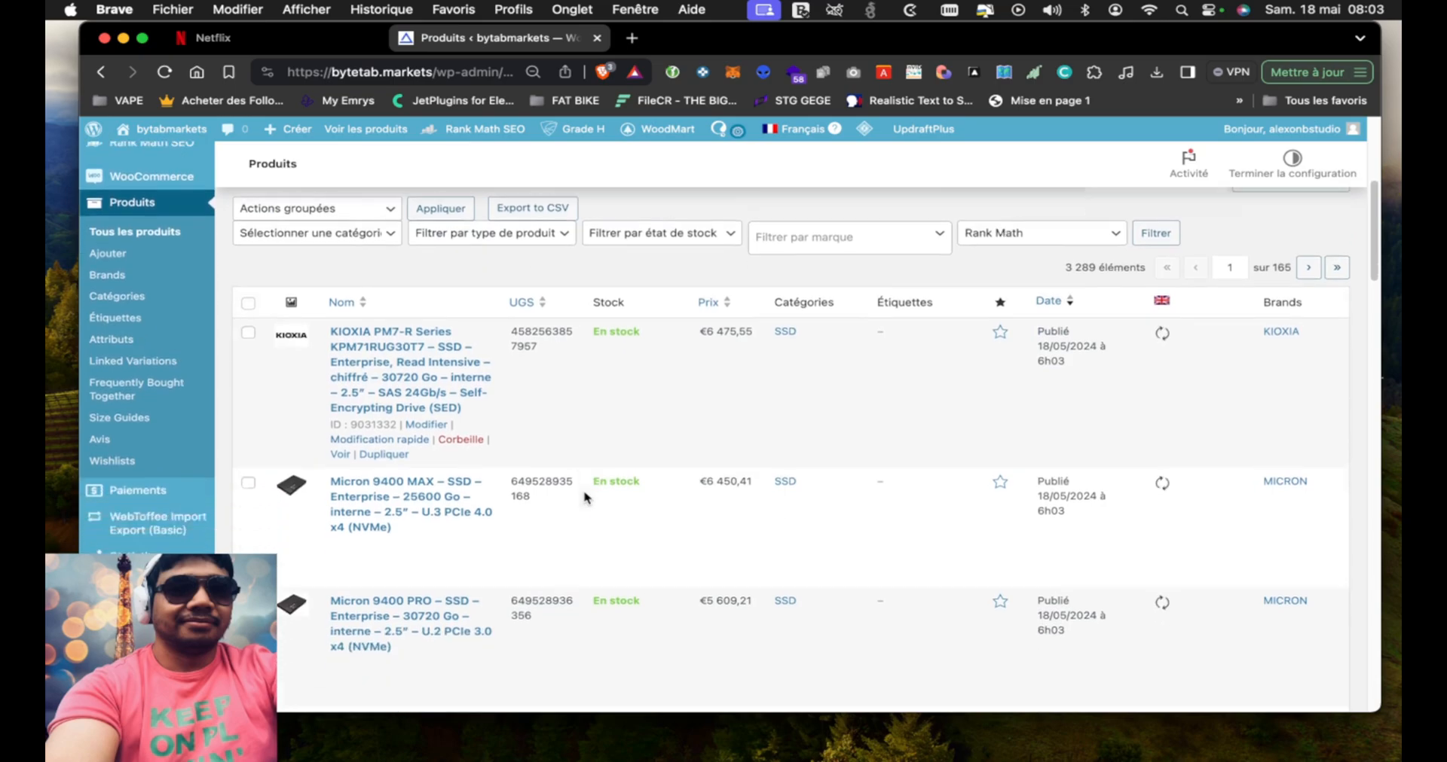
pyautogui.scroll(5, 584, 497)
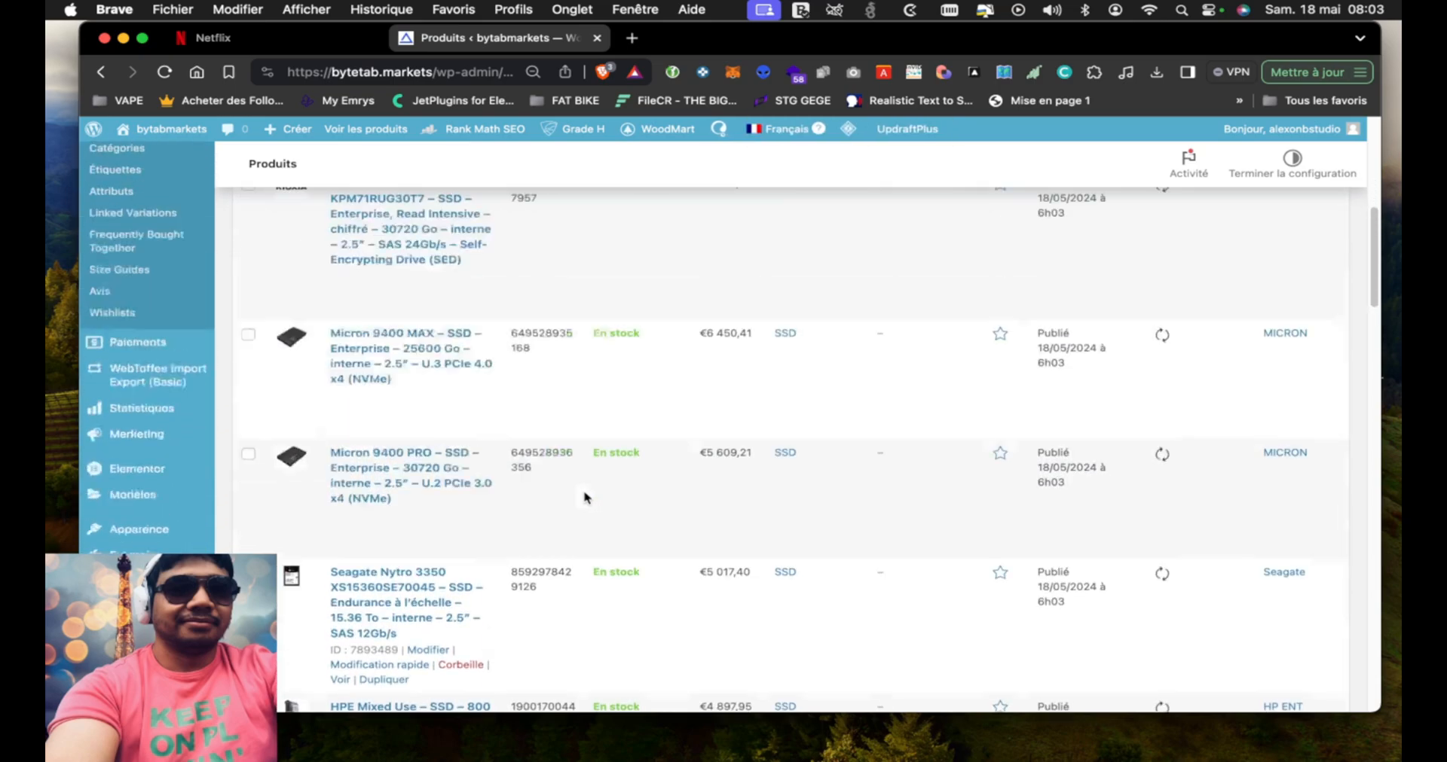
pyautogui.click(378, 316)
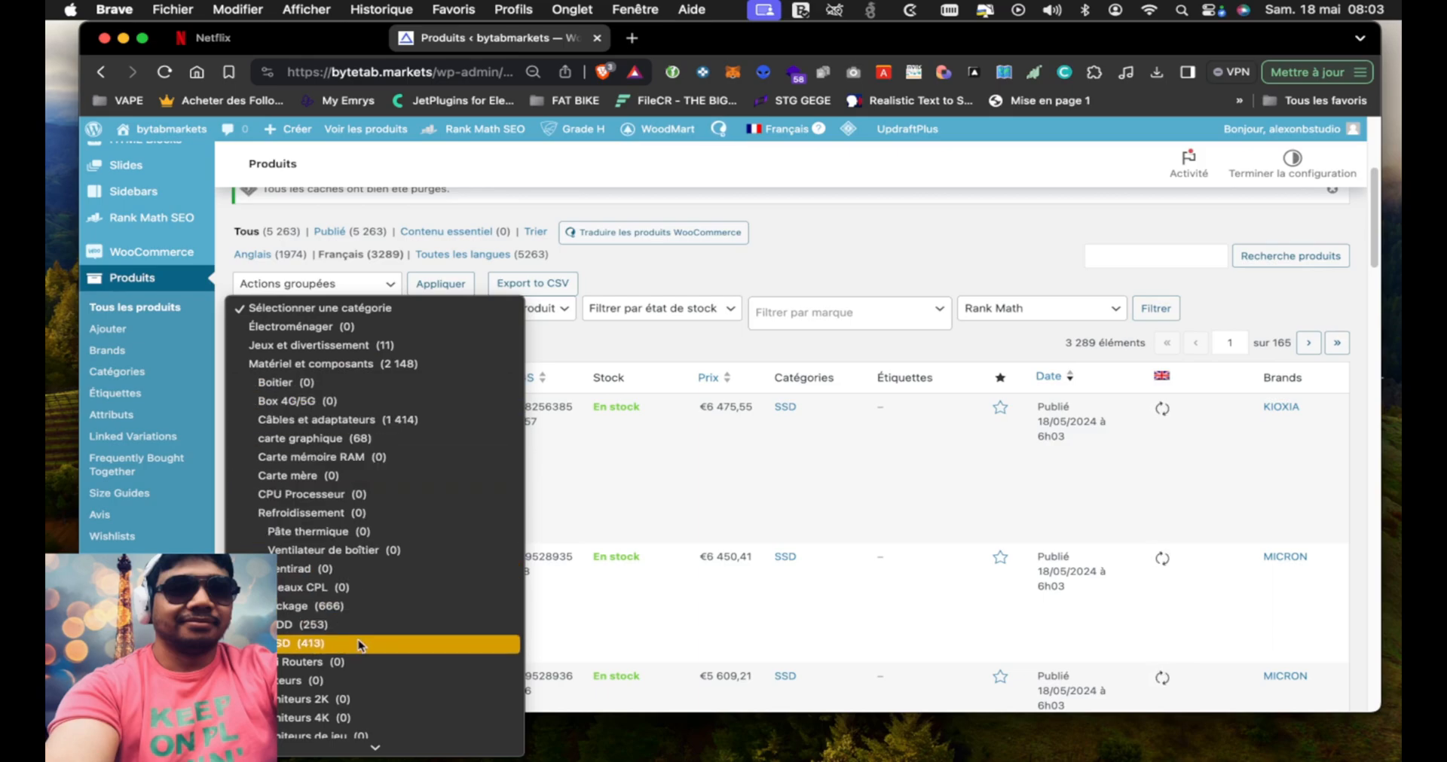
pyautogui.click(302, 645)
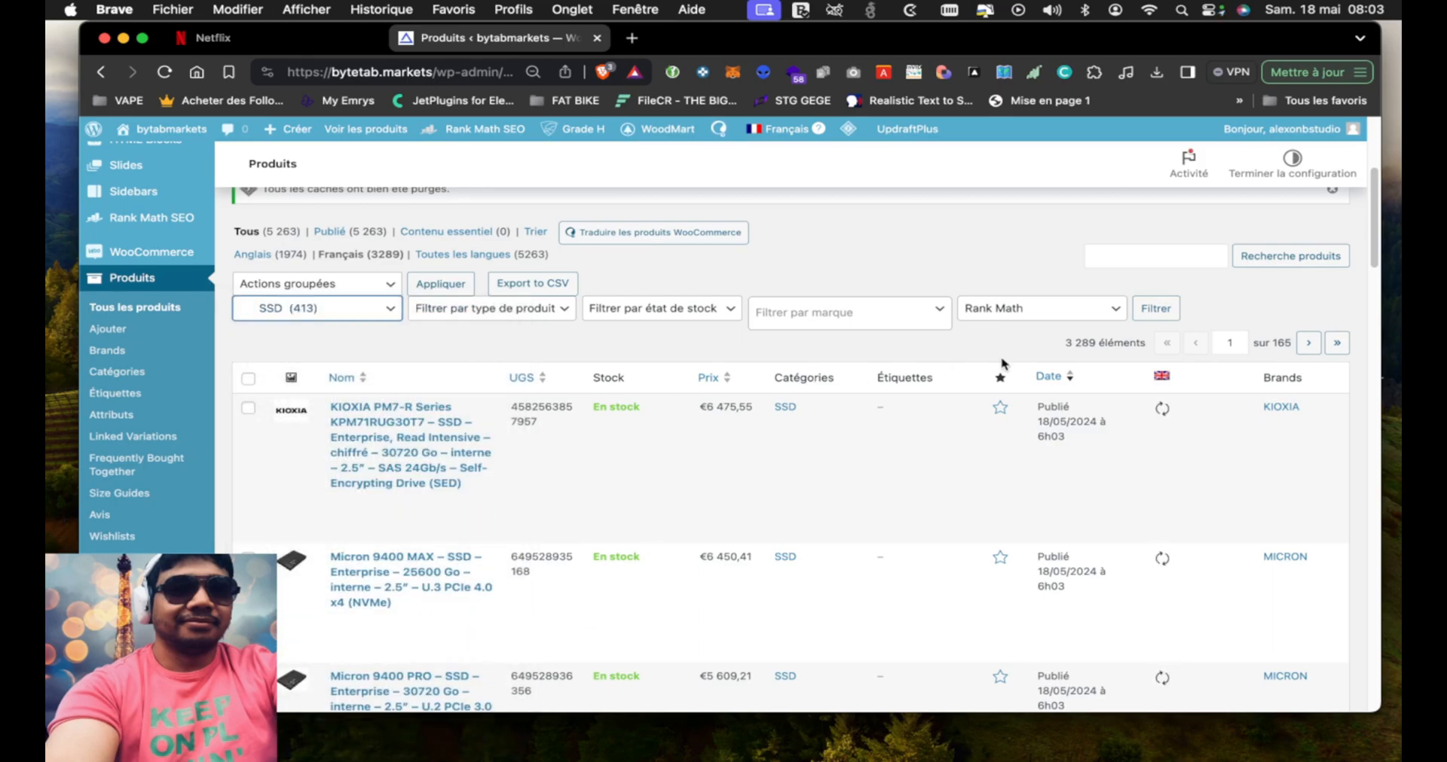
pyautogui.click(1155, 308)
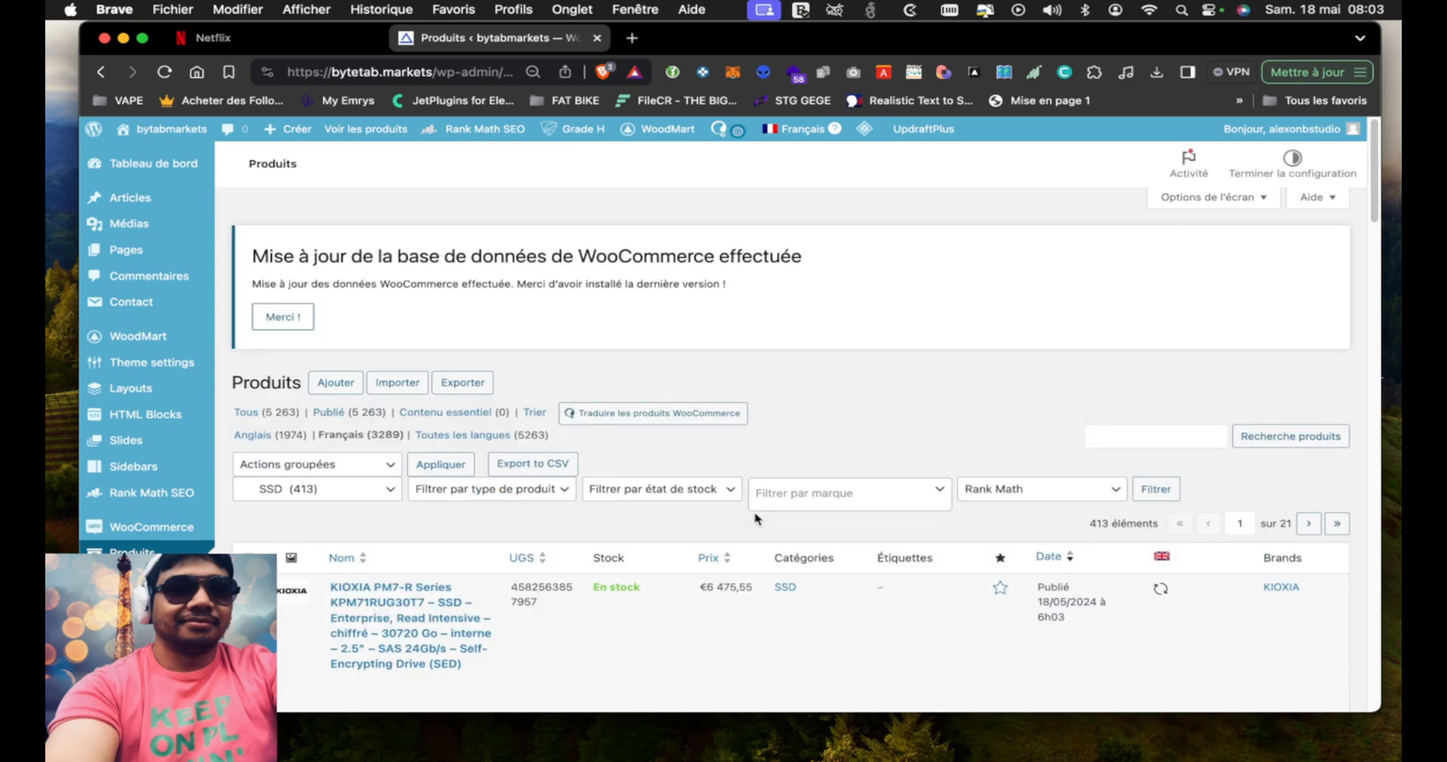
# Look through the filtered SSD products and open the KIOXIA PM7-R Series product's store page in a new window
pyautogui.scroll(-20, 652, 565)
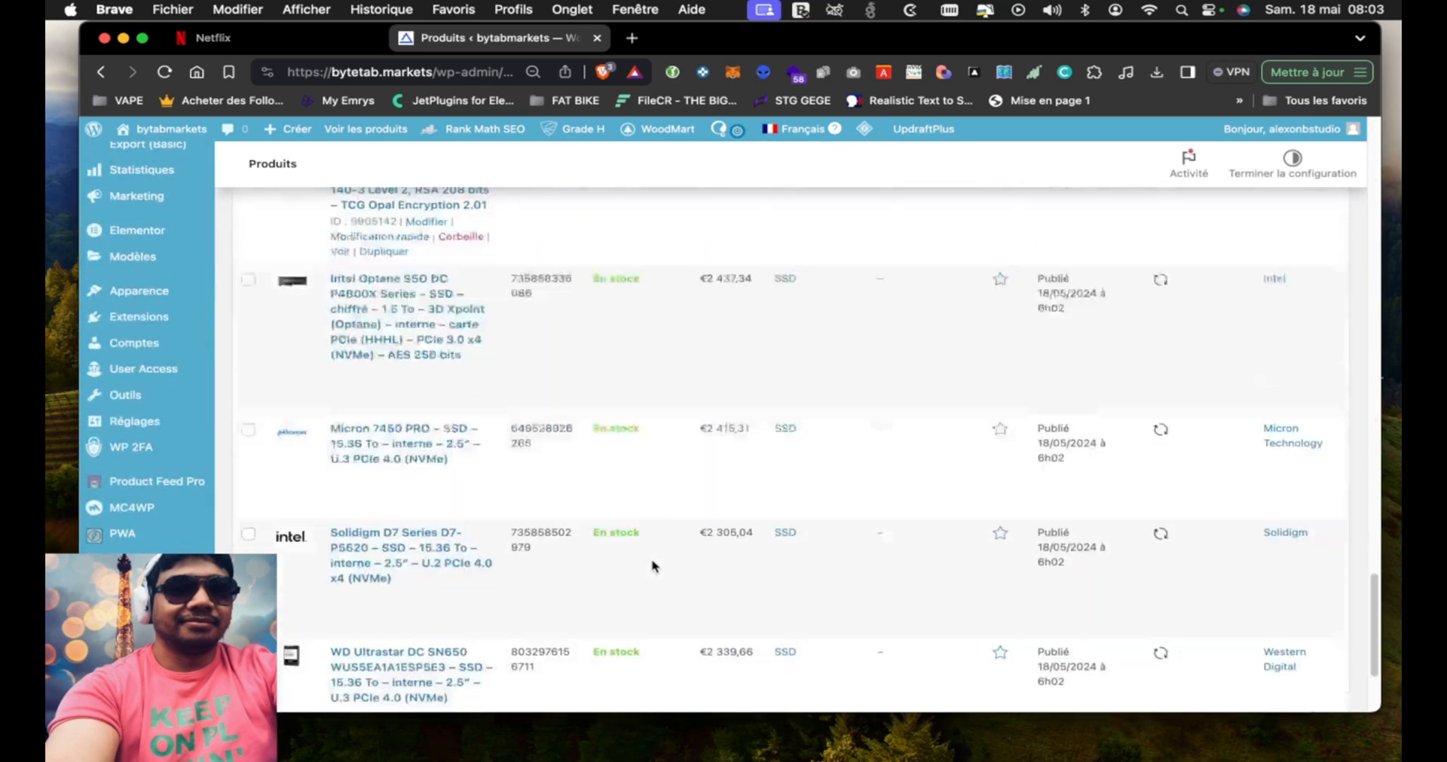
pyautogui.scroll(20, 653, 565)
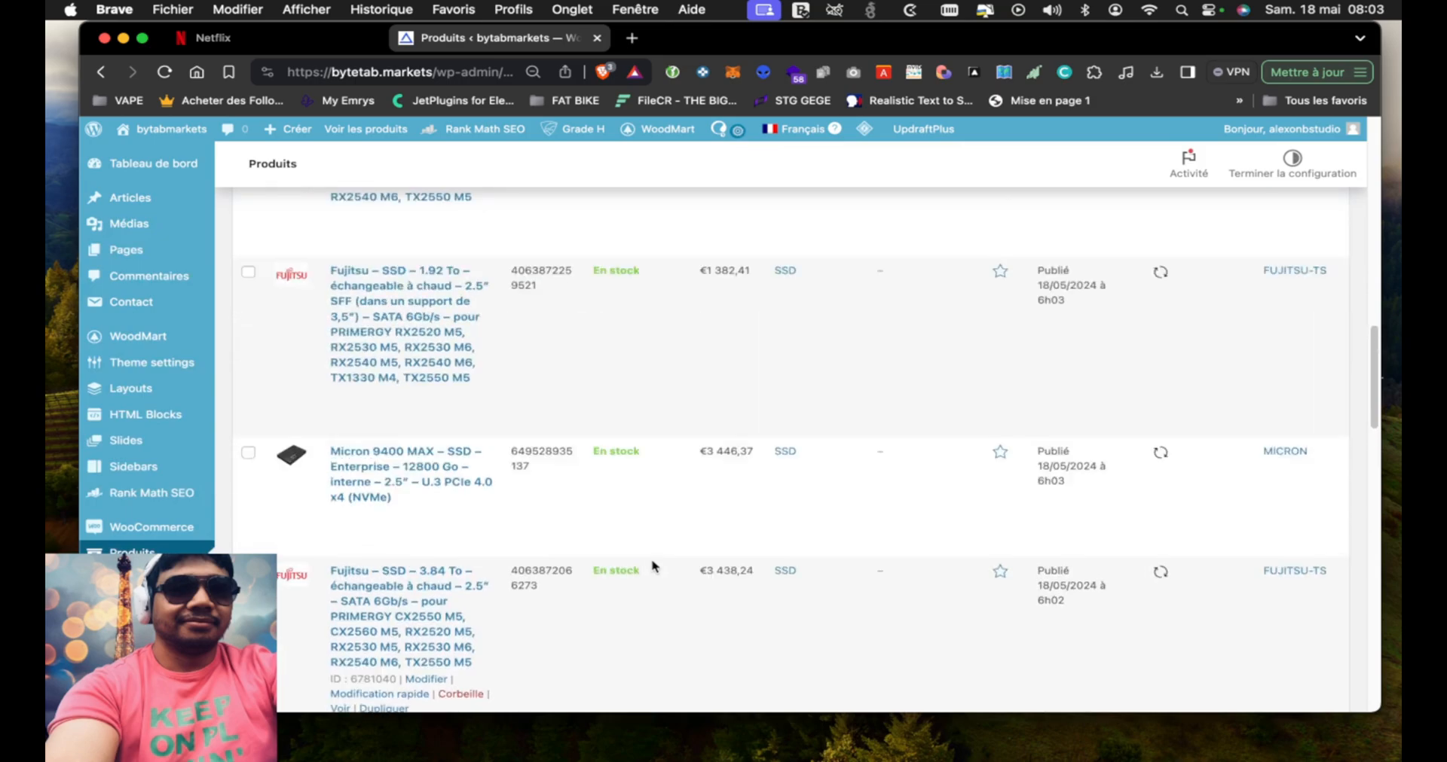
pyautogui.scroll(-4, 642, 562)
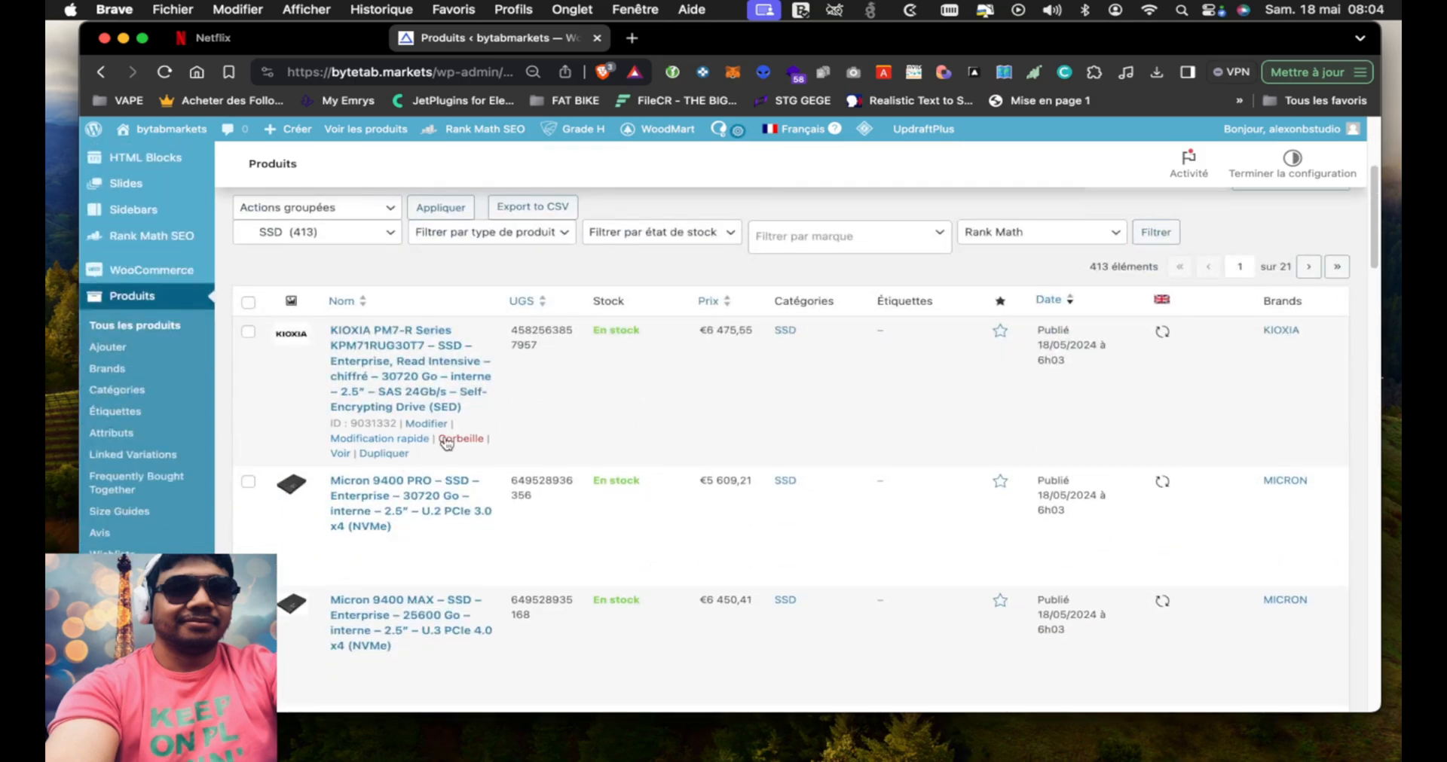
pyautogui.rightClick(338, 453)
pyautogui.click(528, 329)
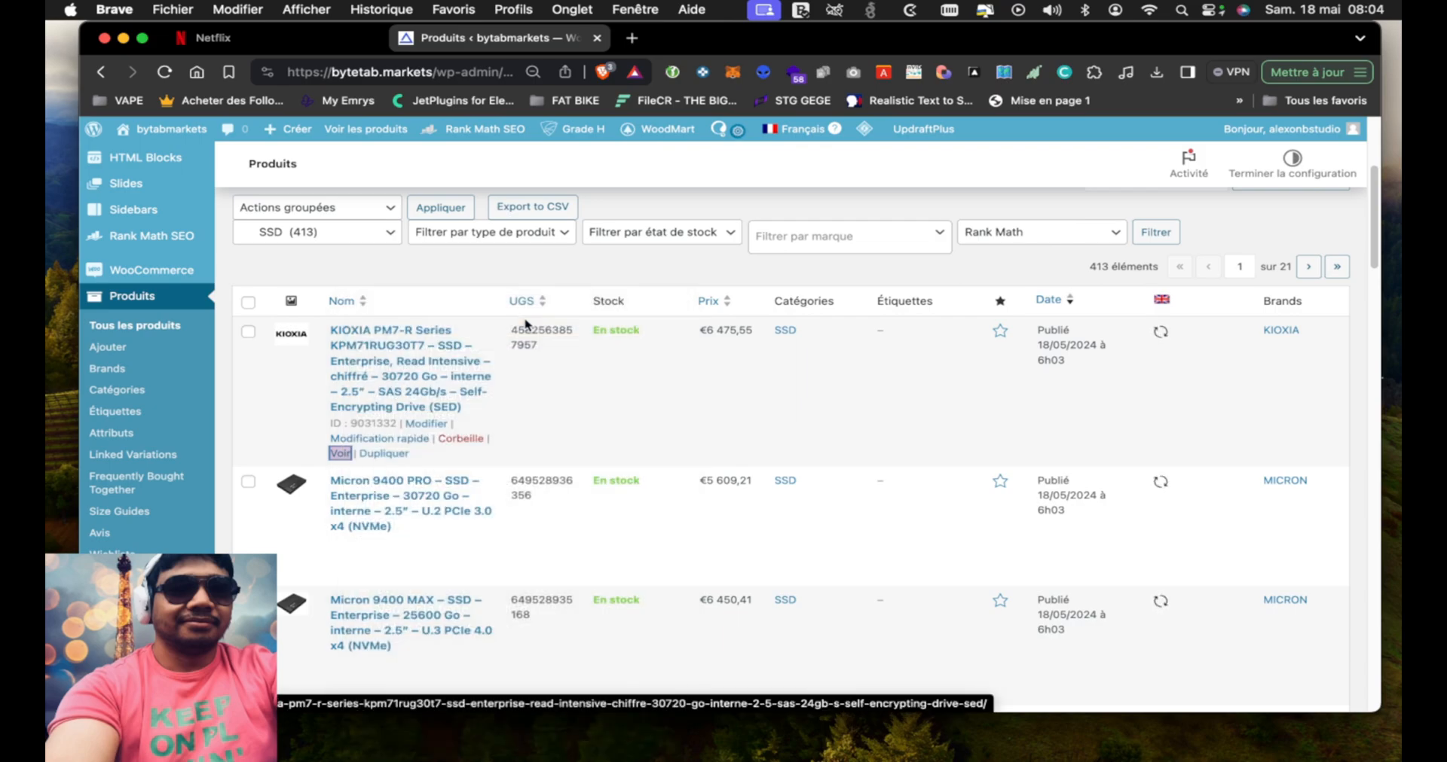
pyautogui.moveTo(724, 52)
pyautogui.mouseDown()
pyautogui.moveTo(639, 30)
pyautogui.moveTo(728, 32)
pyautogui.mouseUp()
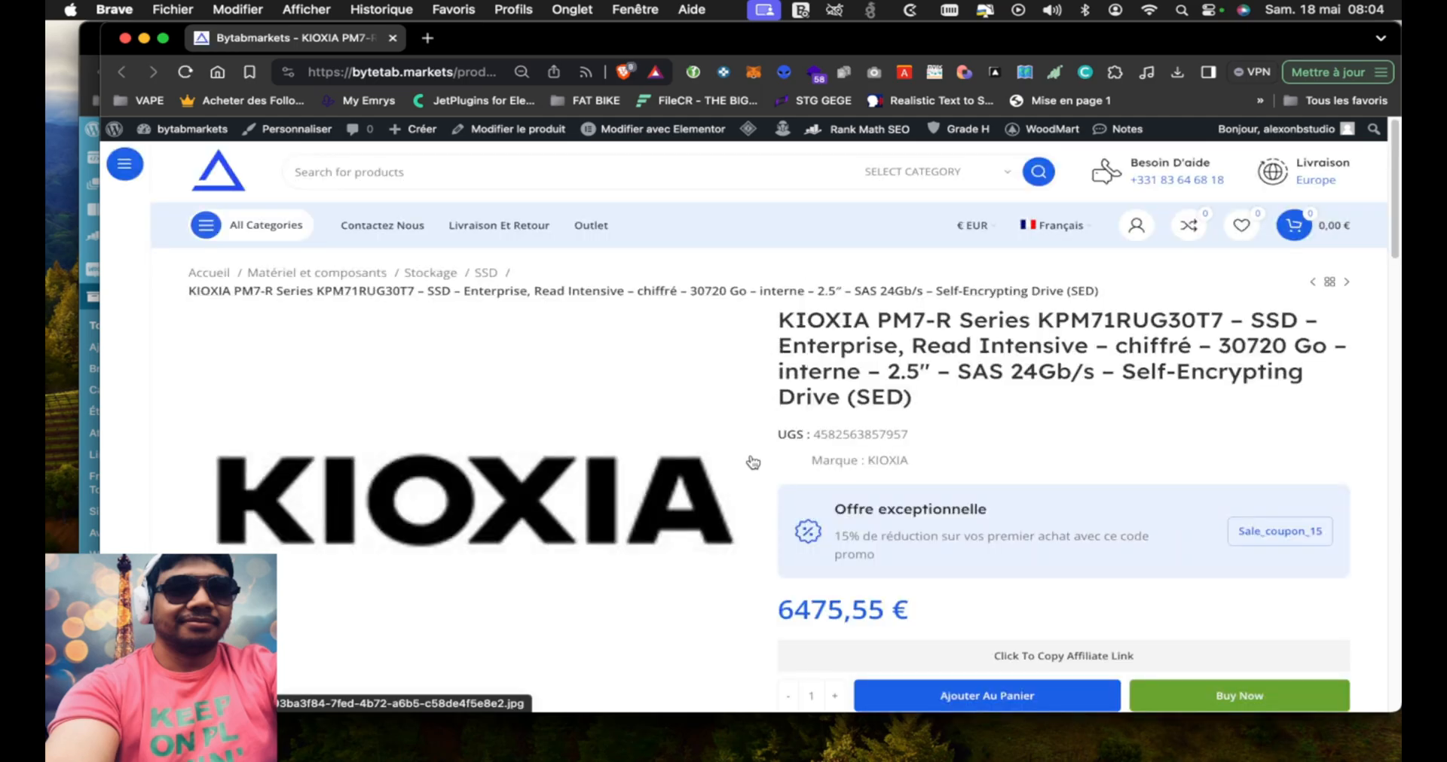
# Inspect the price on the KIOXIA product page and the word Enterprise in its title
pyautogui.scroll(-3, 703, 423)
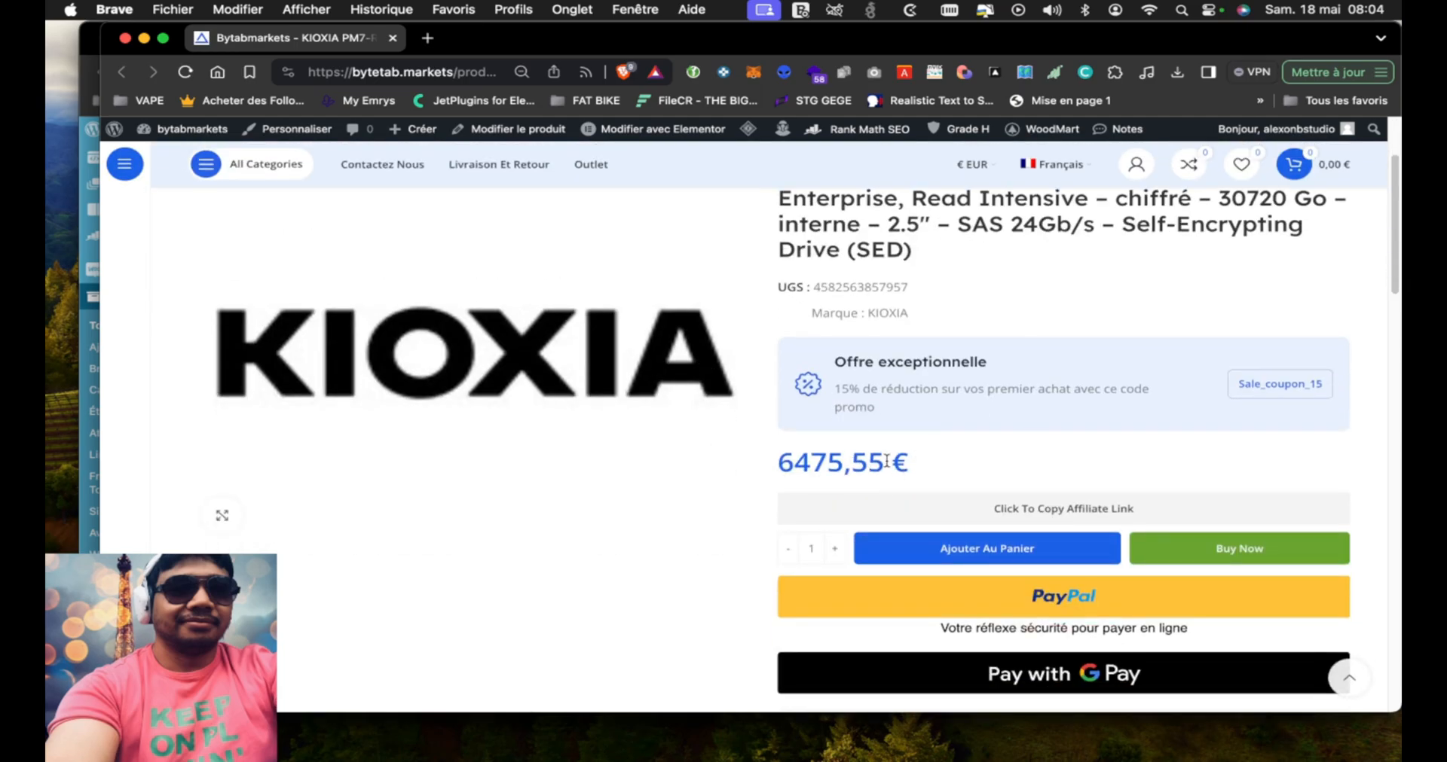
pyautogui.moveTo(795, 464); pyautogui.dragTo(746, 466)
pyautogui.click(824, 473)
pyautogui.scroll(2, 962, 315)
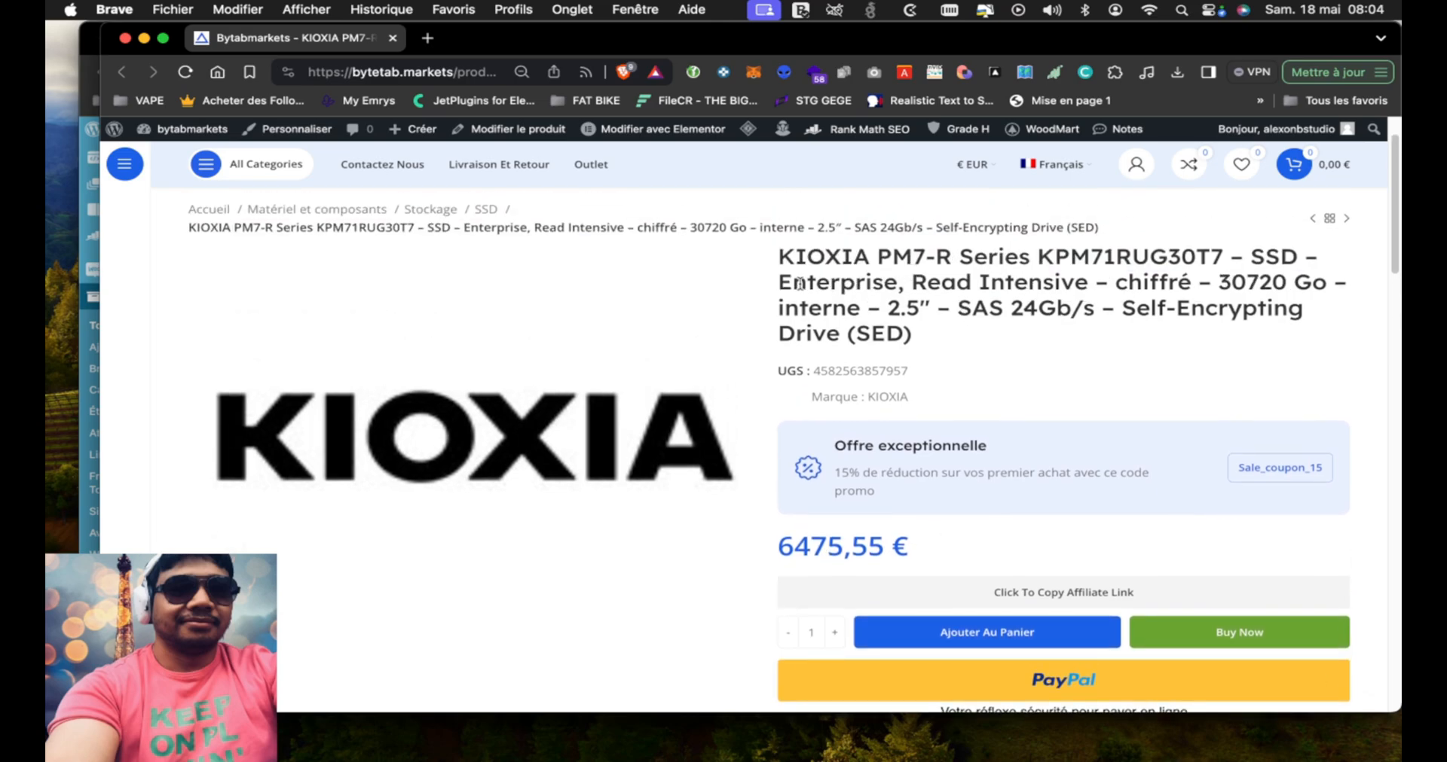
pyautogui.moveTo(780, 282); pyautogui.dragTo(891, 285)
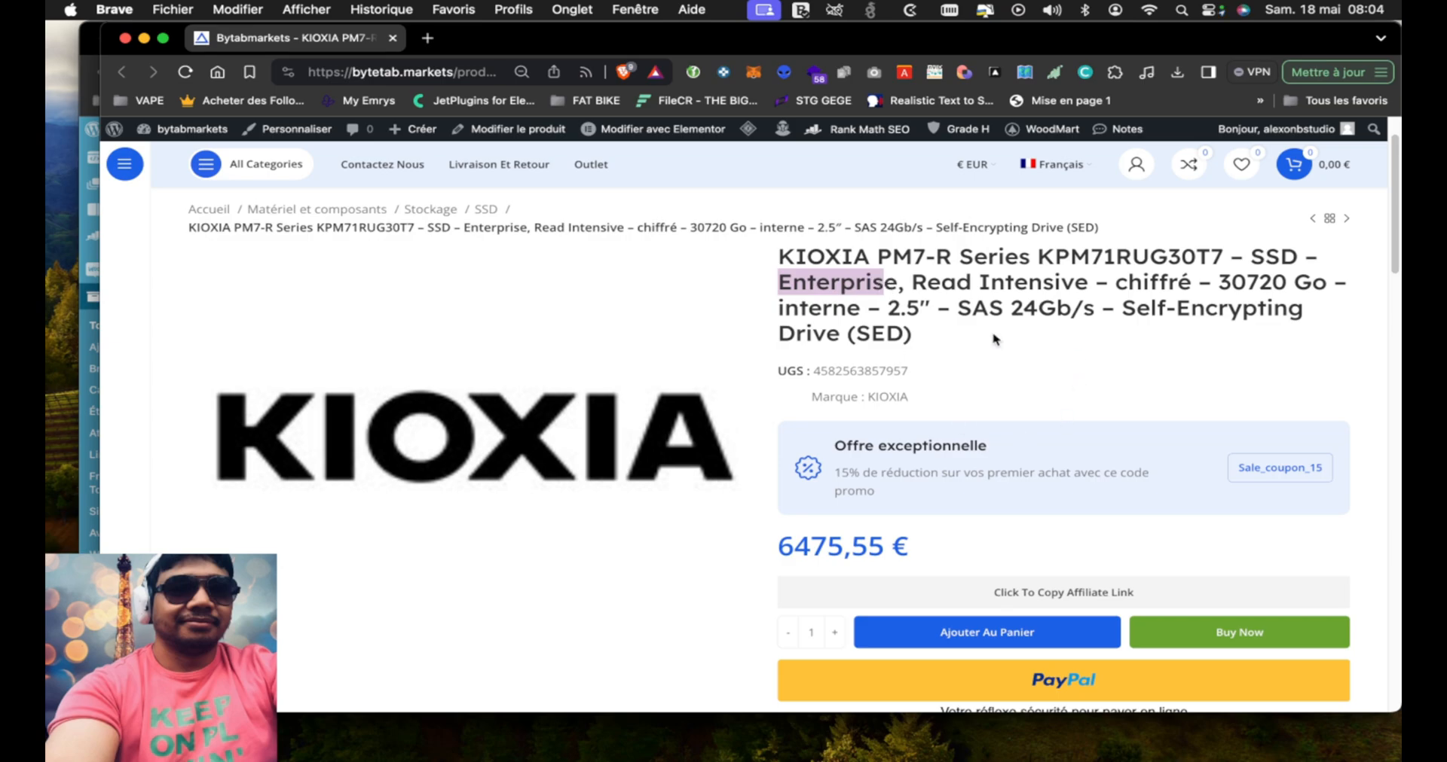
pyautogui.click(933, 301)
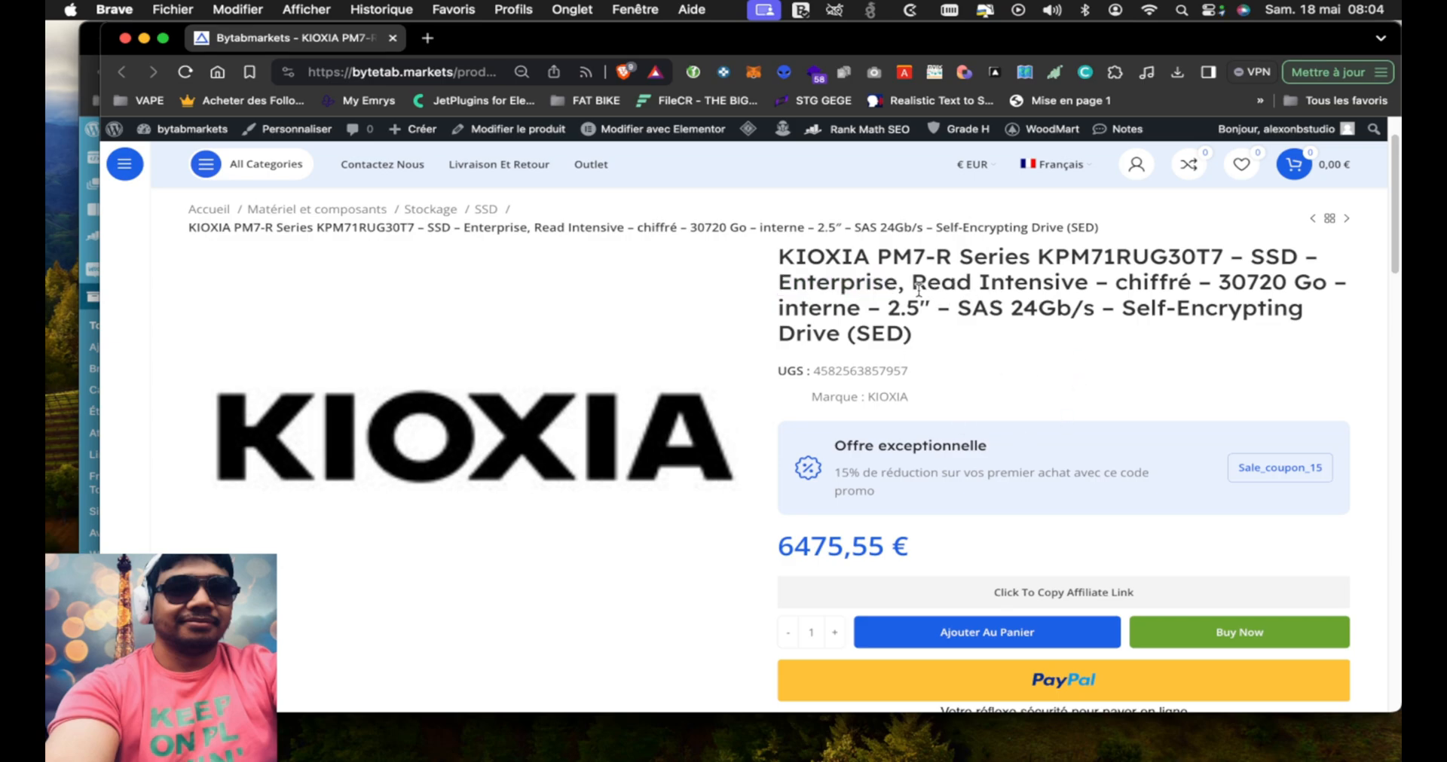
# Go through the rest of the KIOXIA product title and copy its capacity, 30720 Go
pyautogui.moveTo(912, 287); pyautogui.dragTo(1072, 290)
pyautogui.moveTo(1176, 280); pyautogui.dragTo(1115, 284)
pyautogui.moveTo(1245, 283); pyautogui.dragTo(1238, 283)
pyautogui.moveTo(1308, 283); pyautogui.dragTo(1218, 283)
pyautogui.press('super+c')
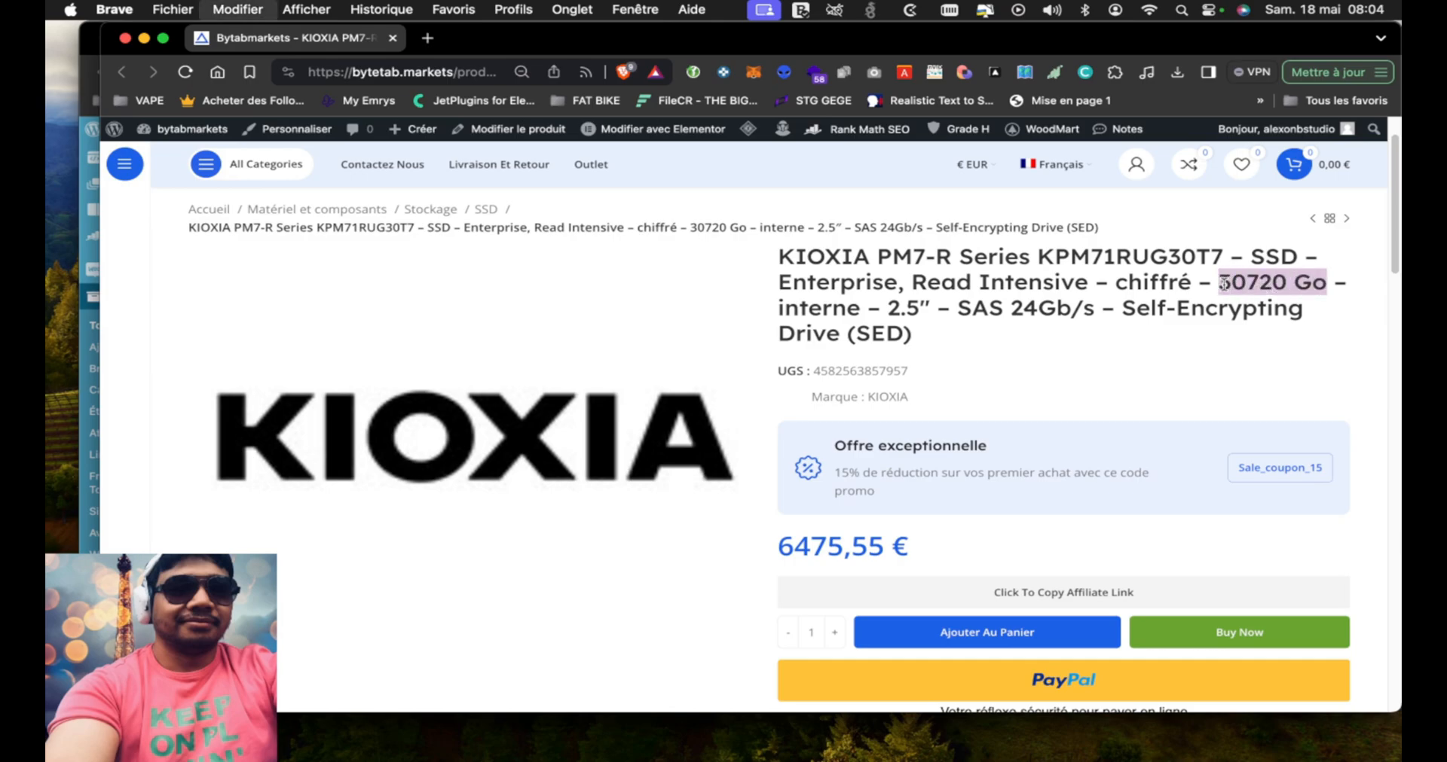
# Search Google in a new tab for "30720 Go to to", check the conversion to Térabyte, and close the tab
pyautogui.click(435, 37)
pyautogui.press('super+v')
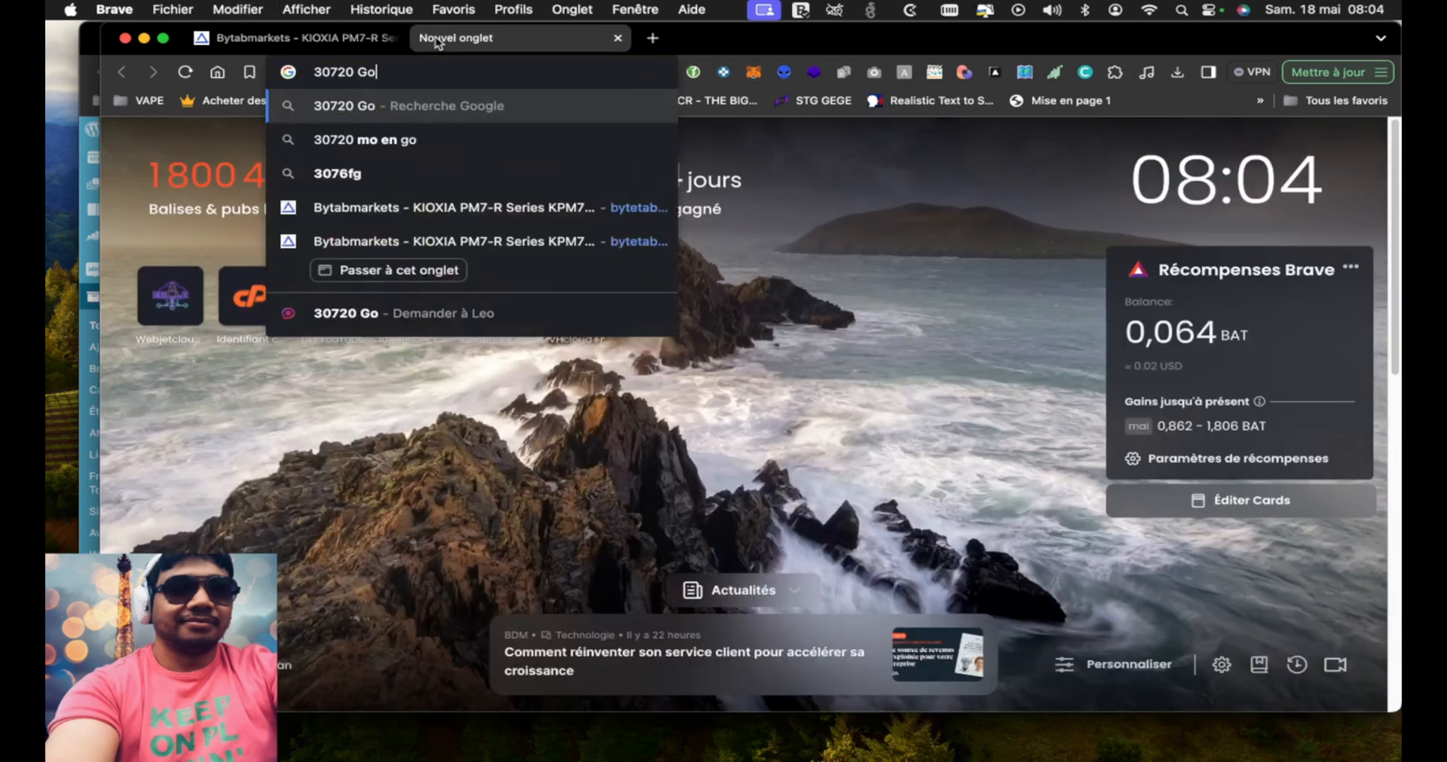
pyautogui.write('to to')
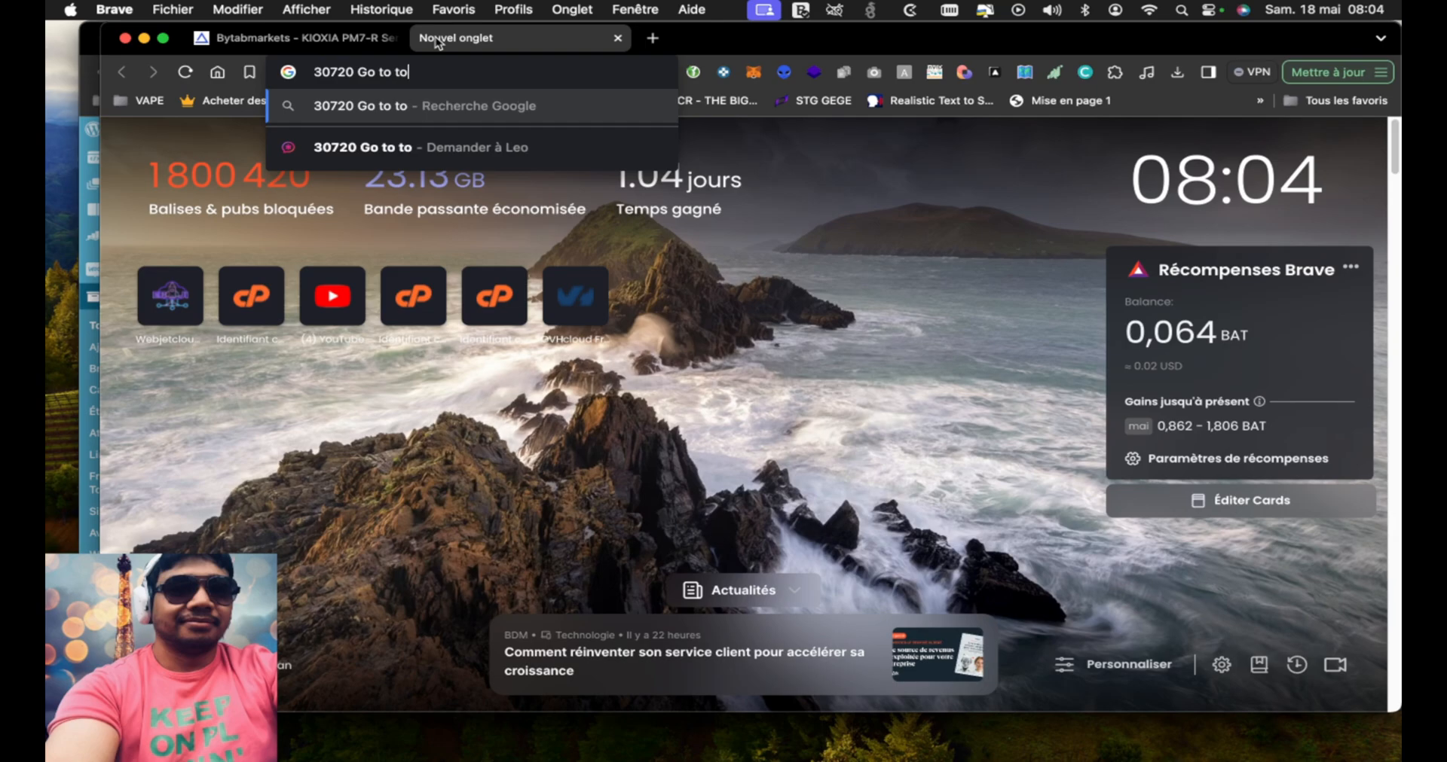
pyautogui.press('Return')
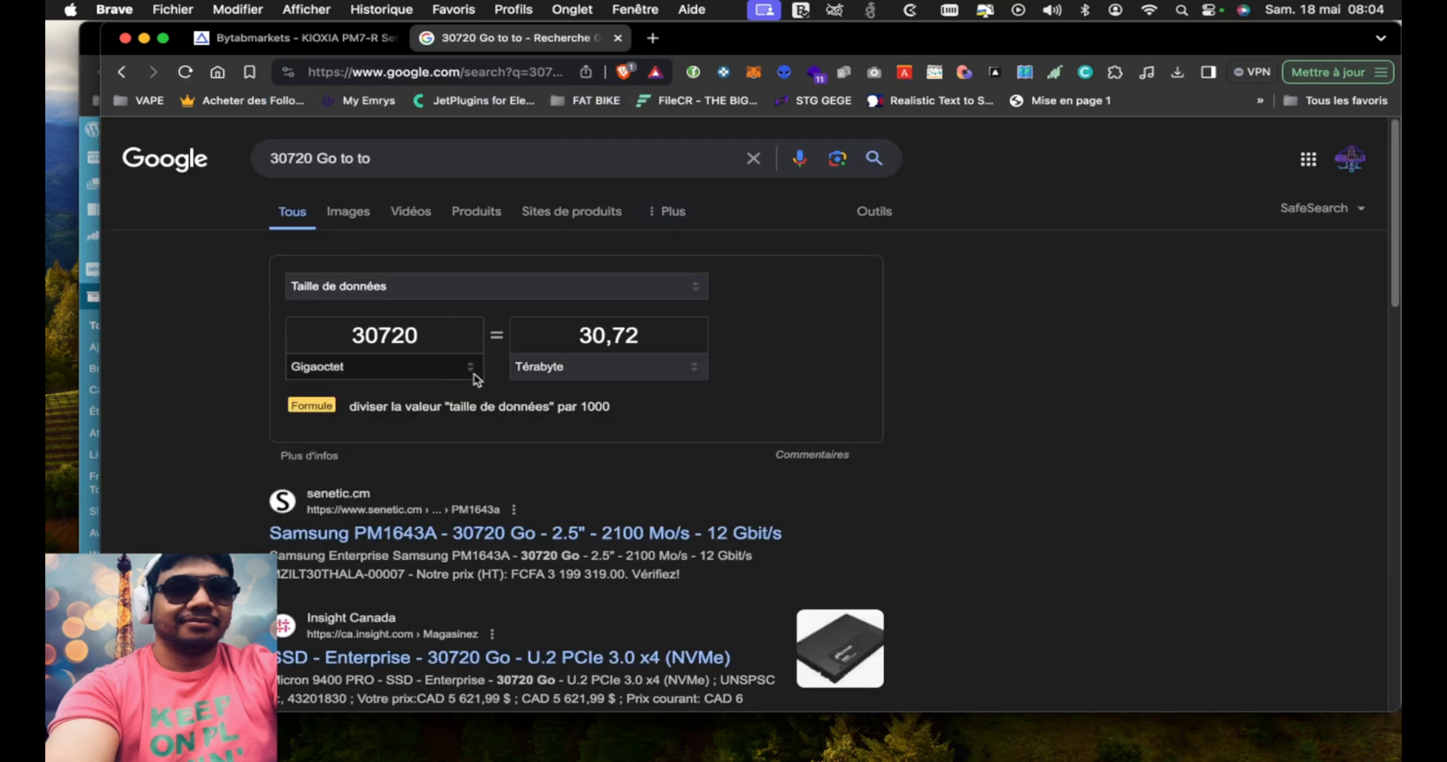
pyautogui.click(588, 374)
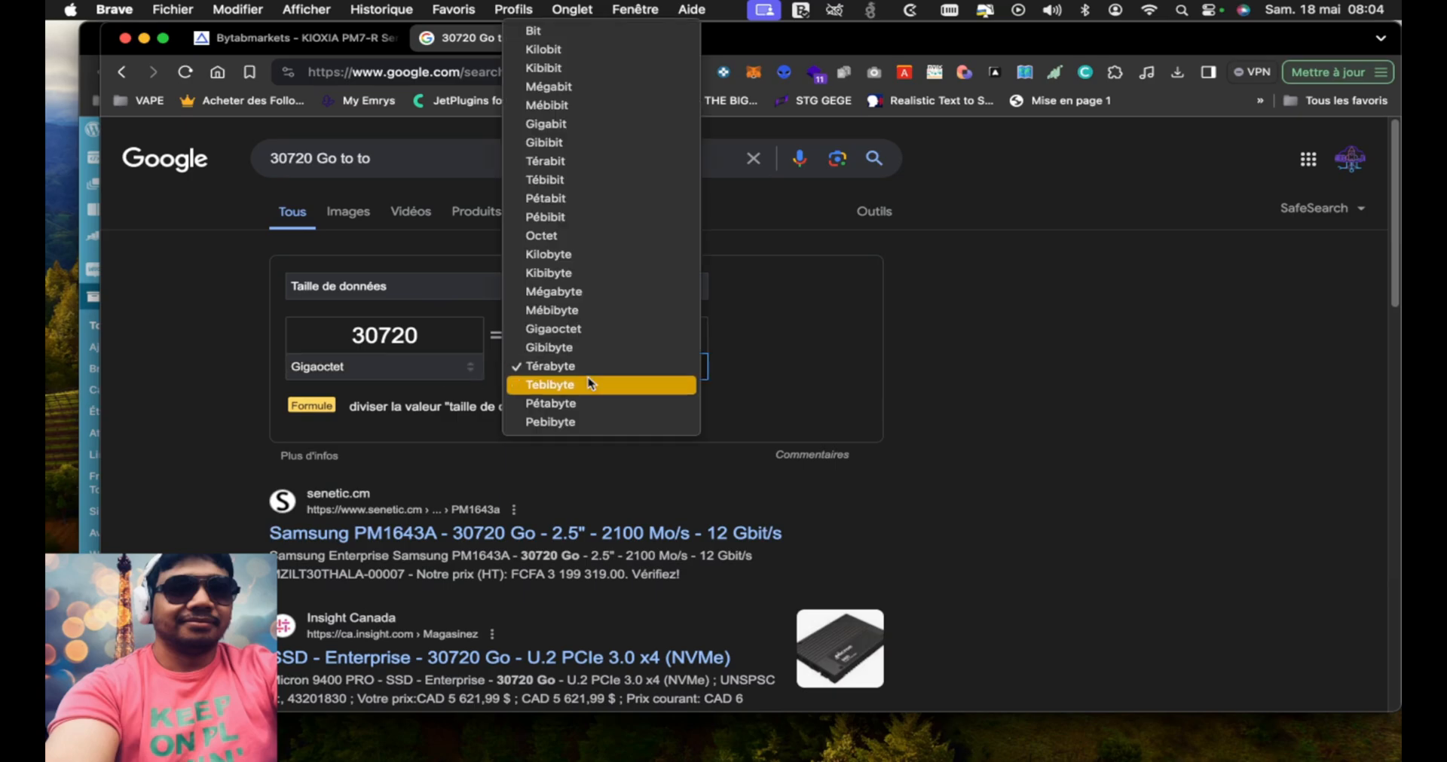
pyautogui.click(589, 367)
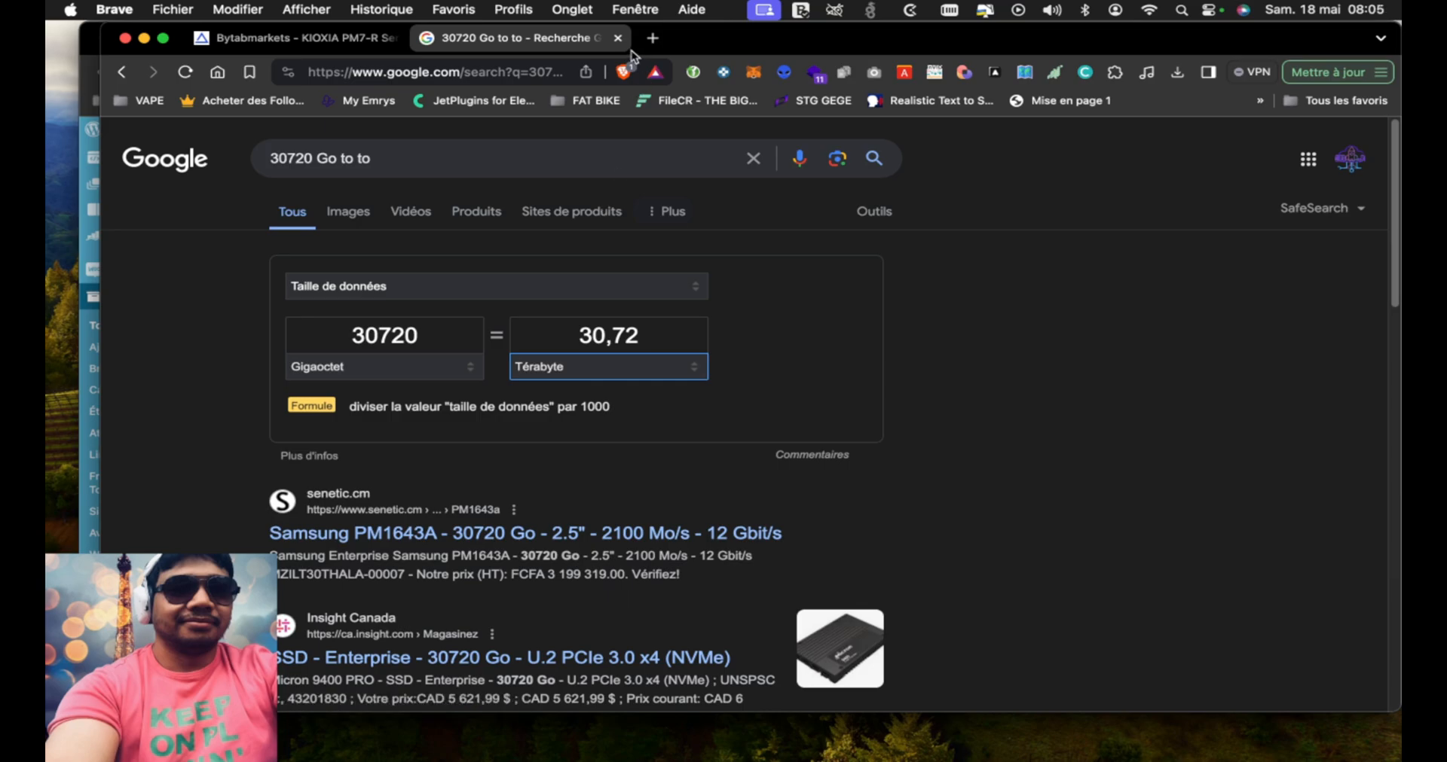
pyautogui.click(617, 38)
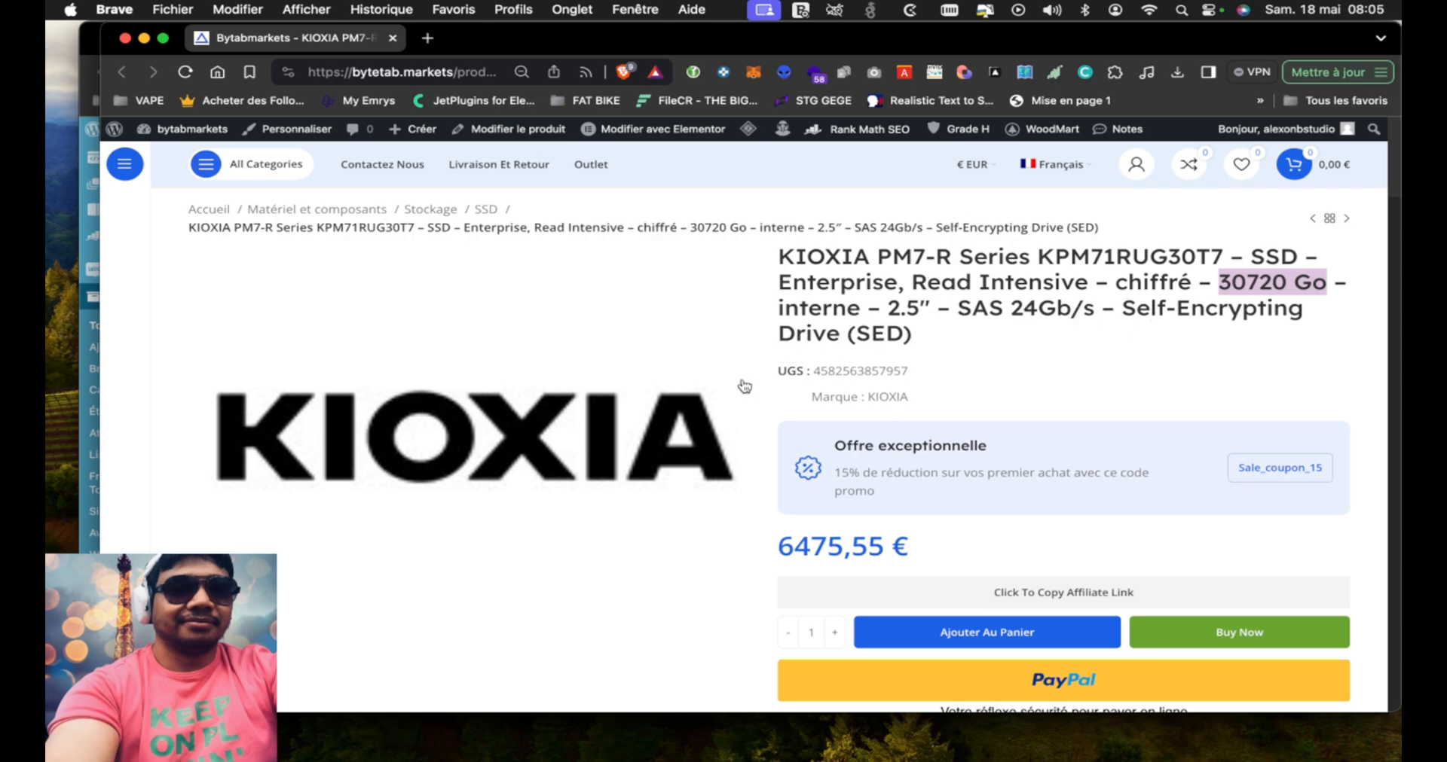
# Examine the KIOXIA product page from its price down to the delivery details and the Description section
pyautogui.scroll(-2, 678, 585)
pyautogui.click(776, 501)
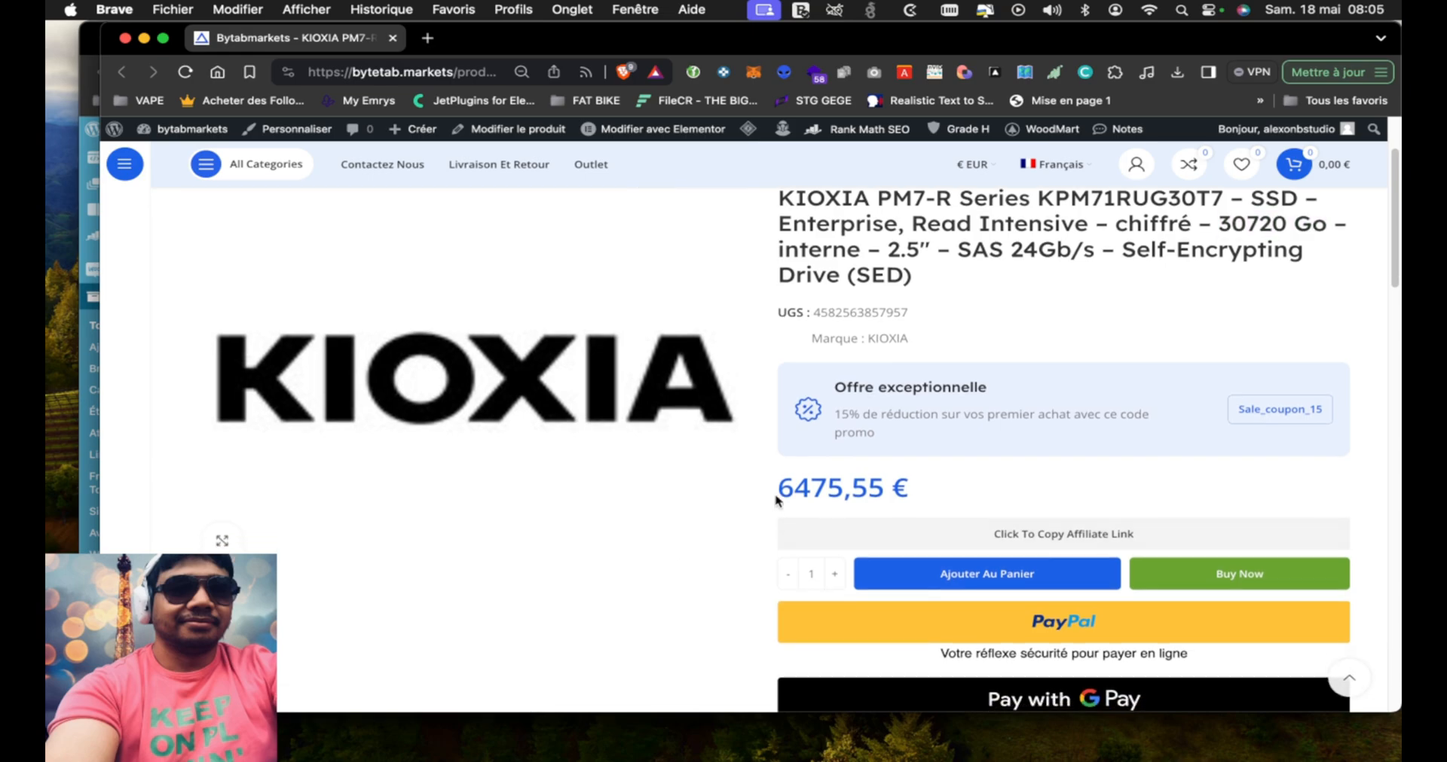
pyautogui.moveTo(776, 502); pyautogui.dragTo(899, 498)
pyautogui.scroll(-3, 643, 570)
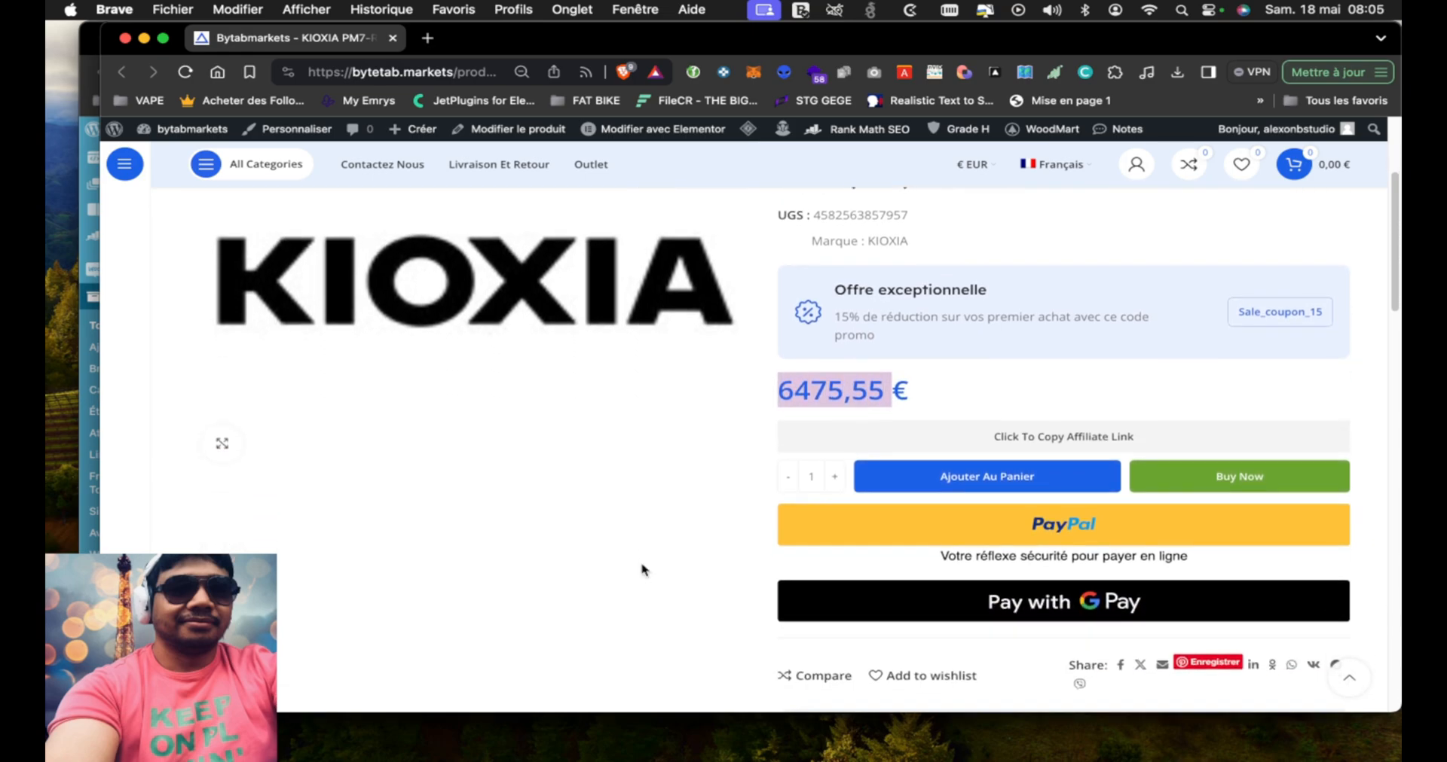
pyautogui.scroll(-10, 641, 570)
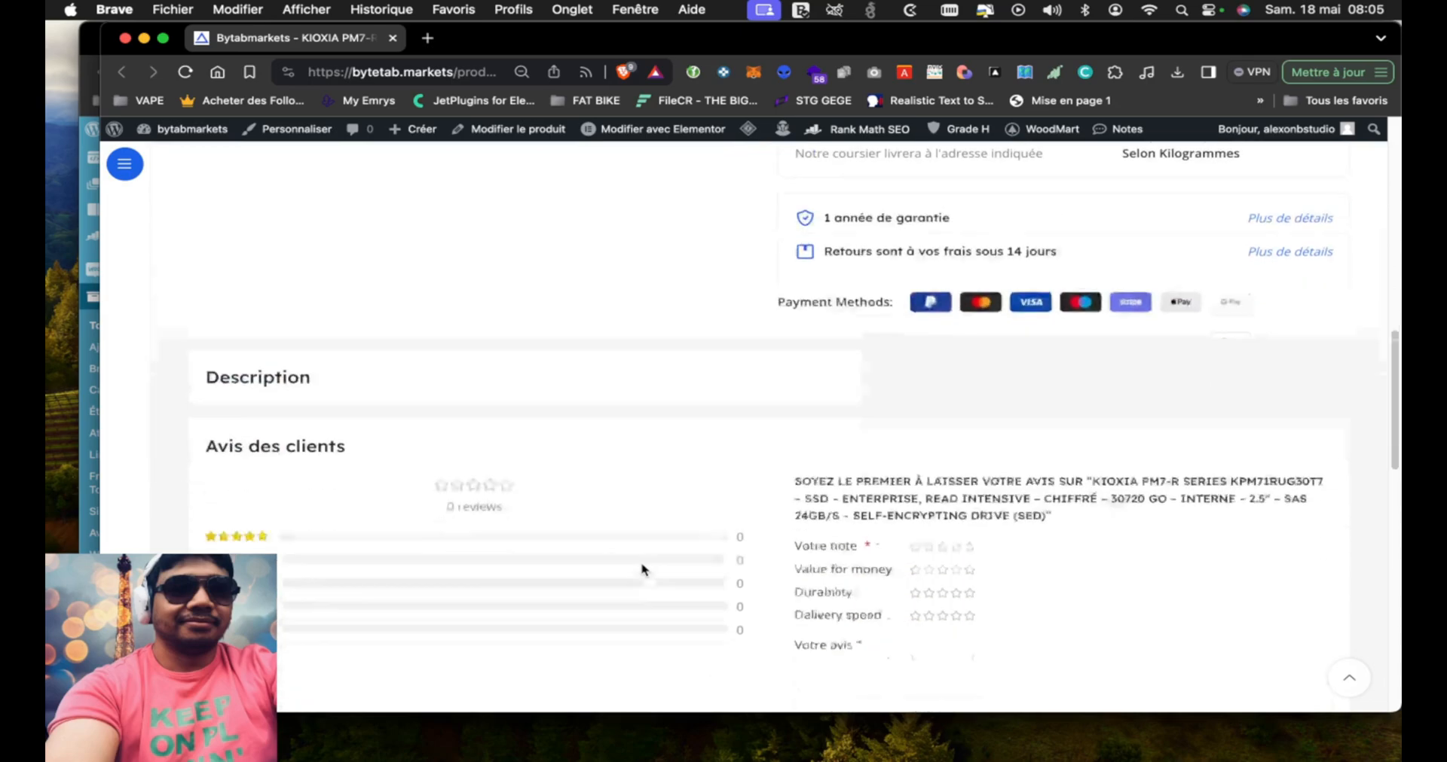
pyautogui.scroll(6, 644, 528)
pyautogui.scroll(-5, 573, 542)
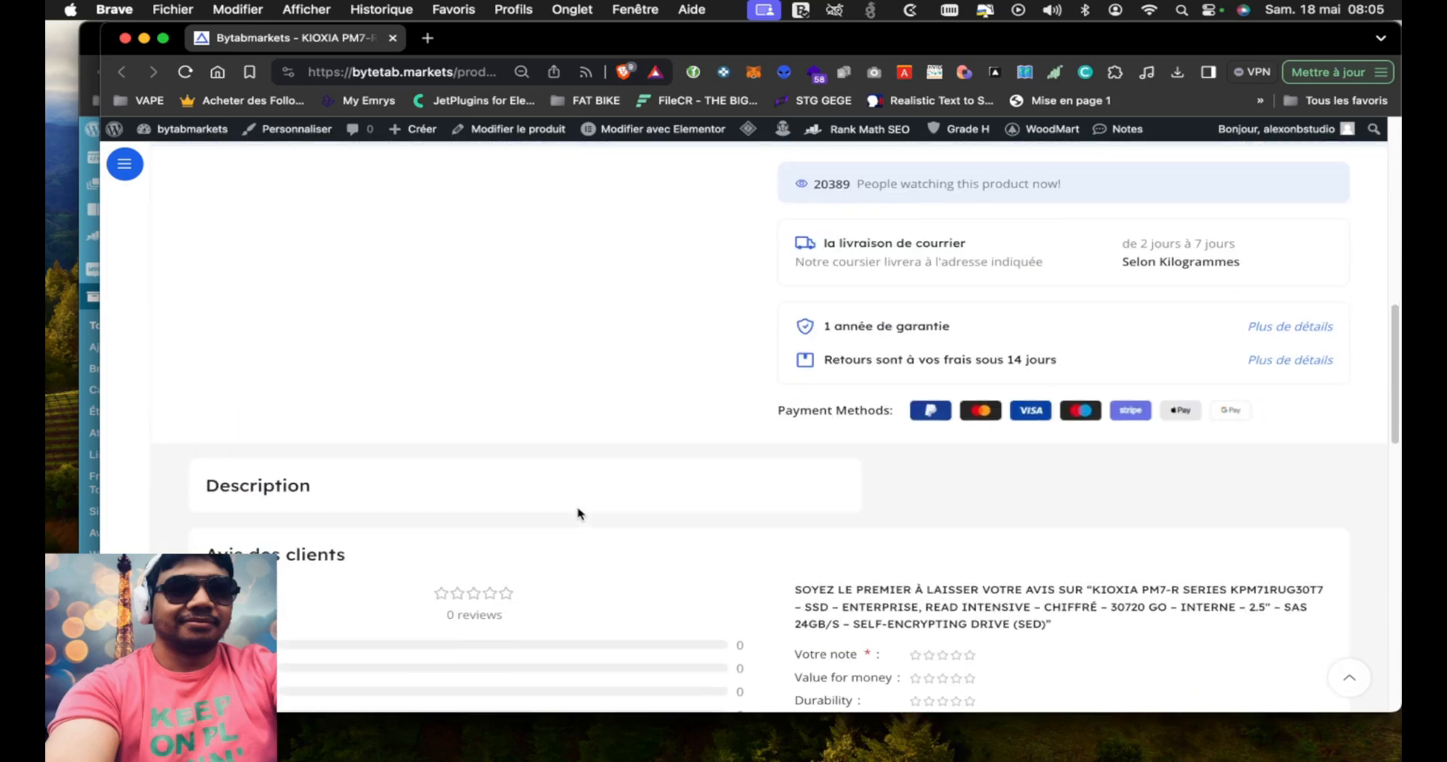
pyautogui.moveTo(214, 485); pyautogui.dragTo(348, 502)
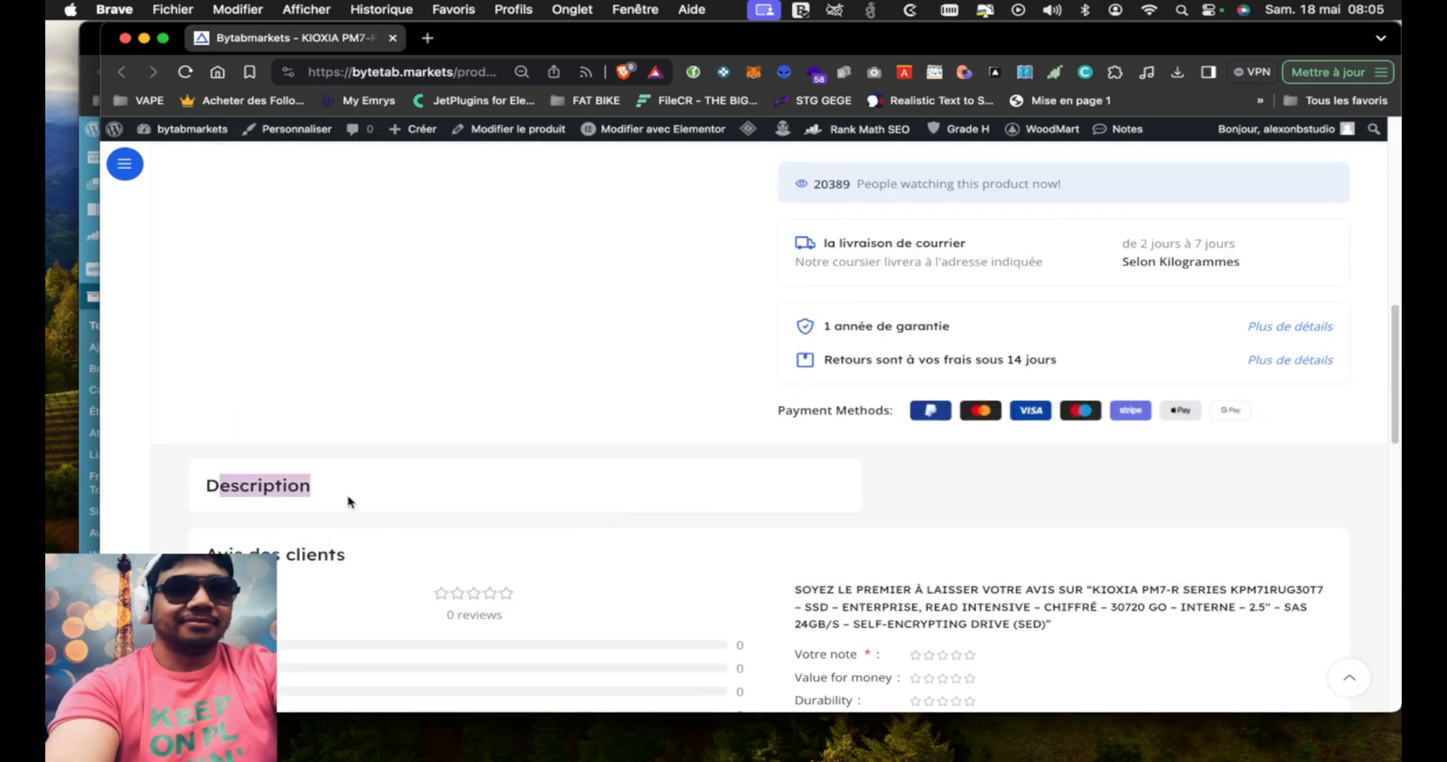
# Close the KIOXIA store page's window and open that product's edit page in a new tab to check its descriptions
pyautogui.moveTo(546, 30); pyautogui.dragTo(644, 171)
pyautogui.click(239, 177)
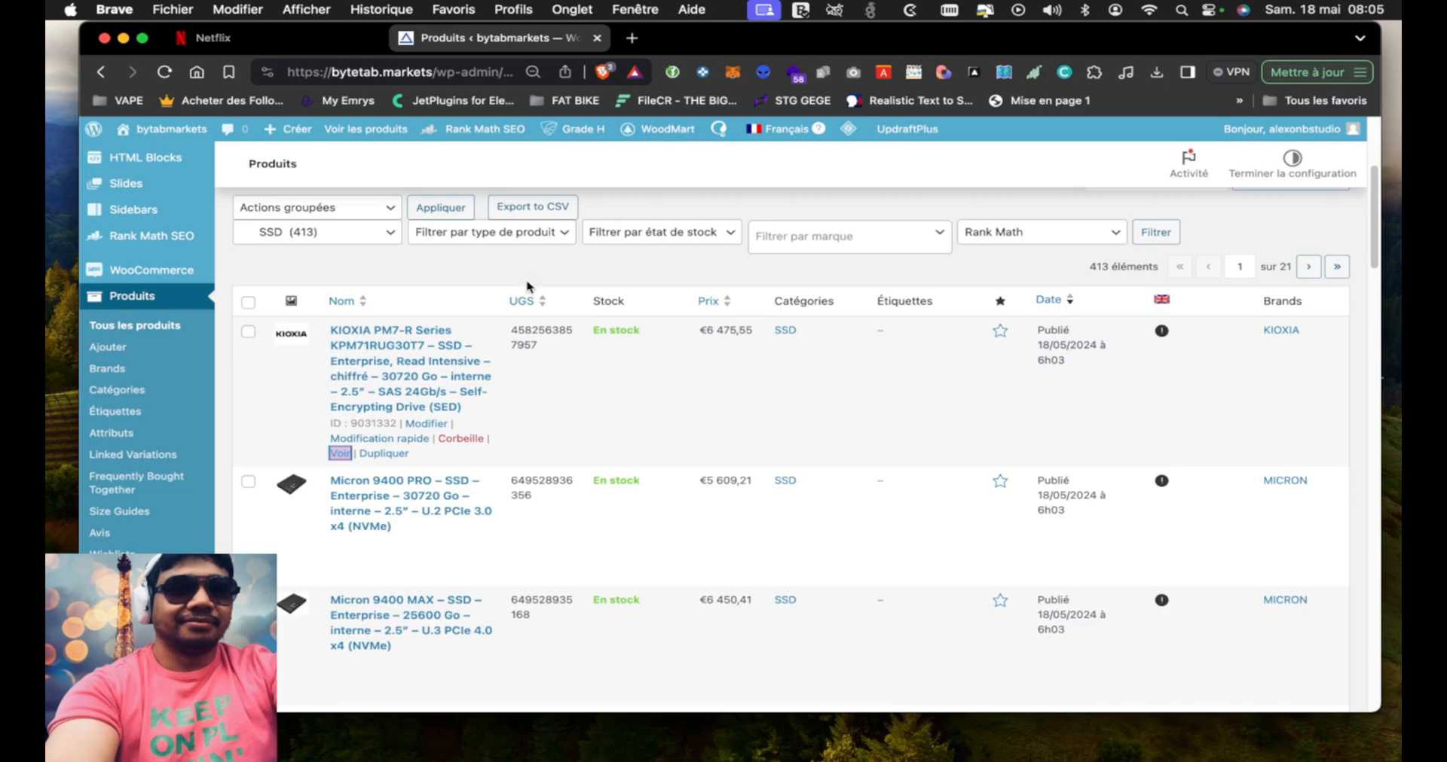
pyautogui.rightClick(427, 423)
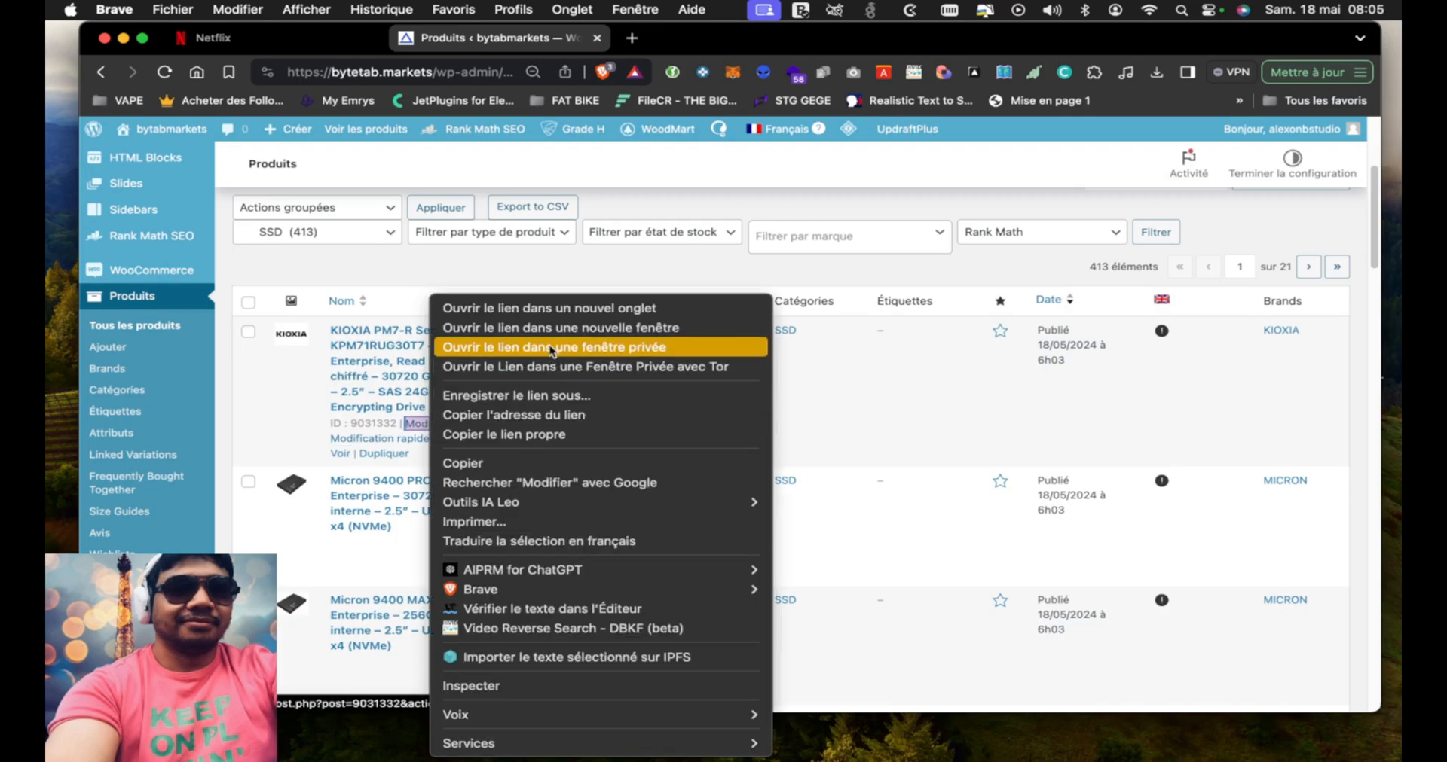
pyautogui.click(554, 310)
pyautogui.click(716, 39)
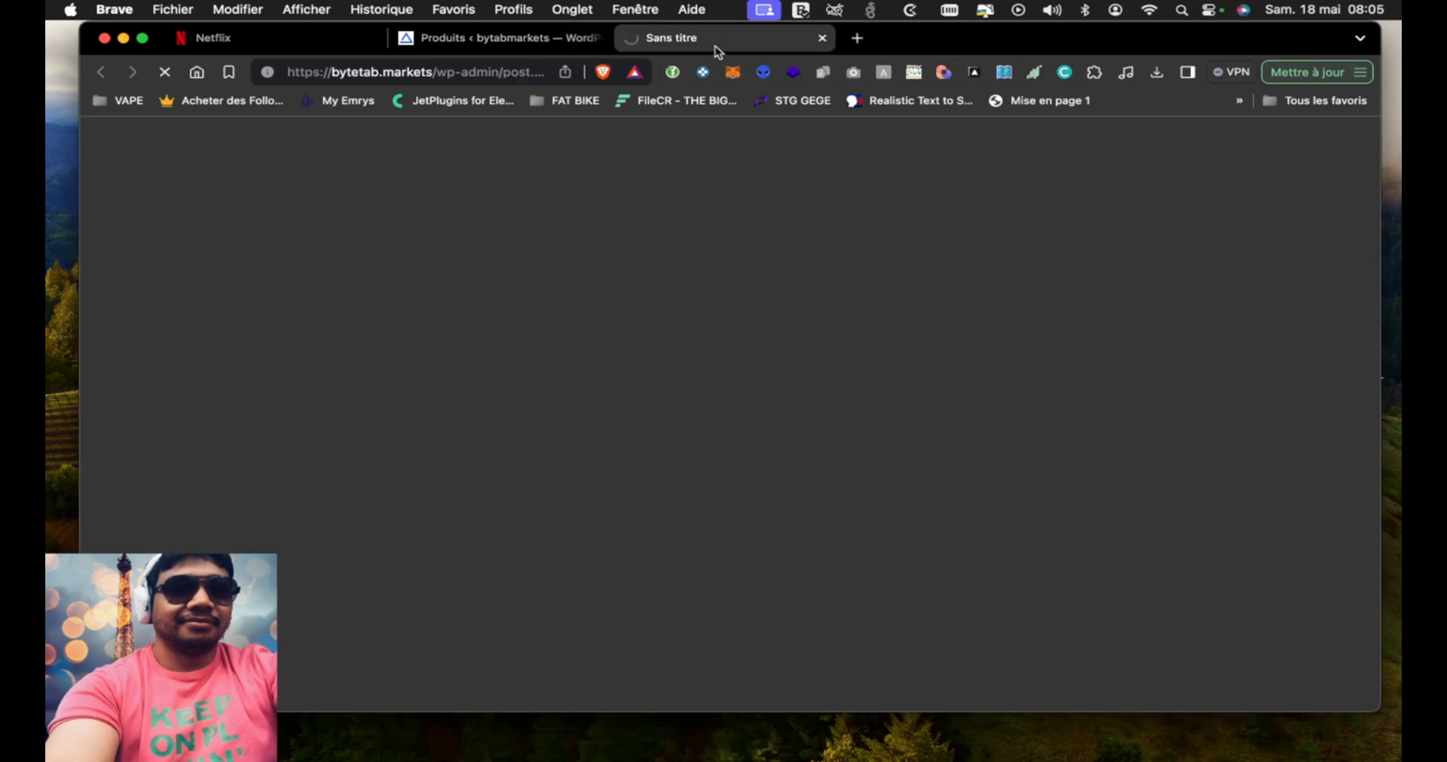
pyautogui.moveTo(930, 37); pyautogui.dragTo(895, 37)
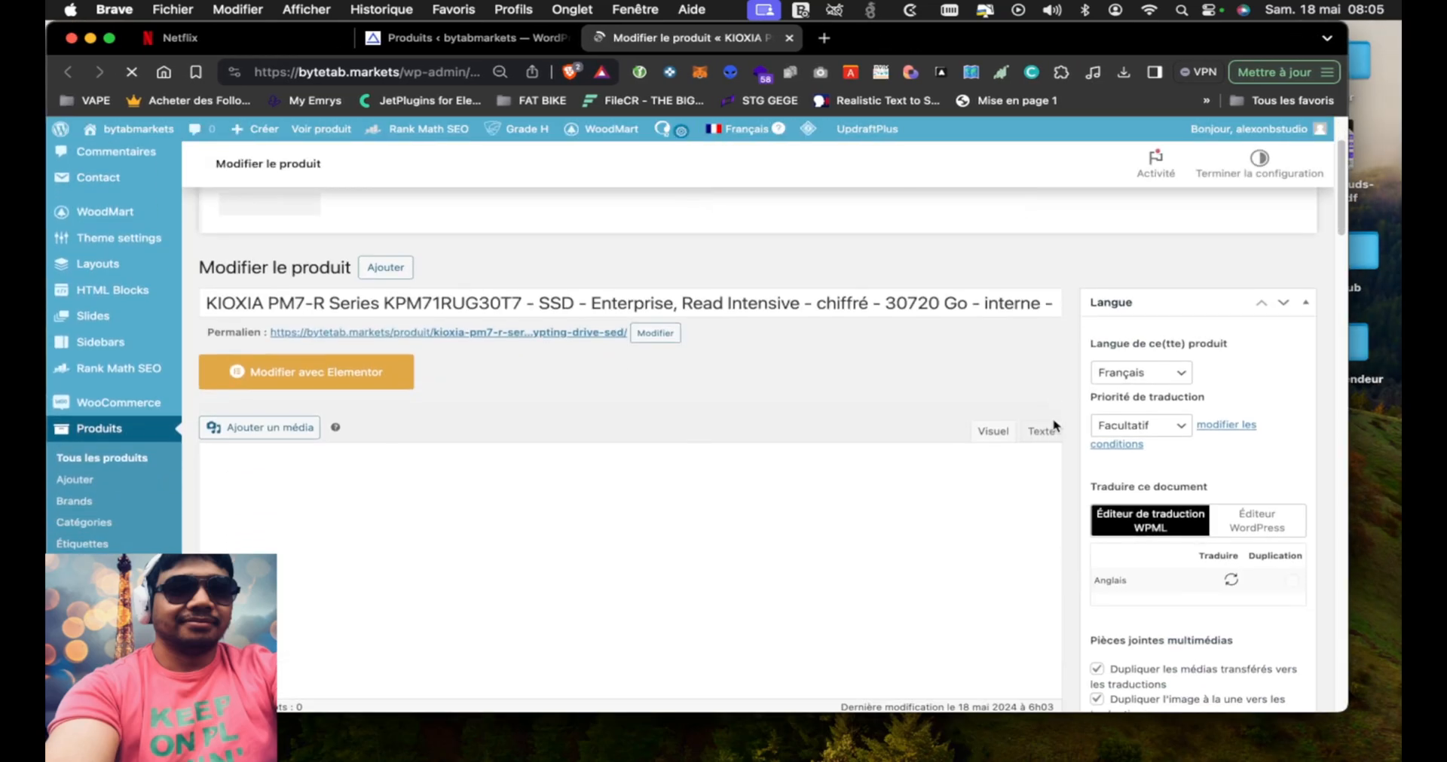
pyautogui.scroll(-15, 1077, 540)
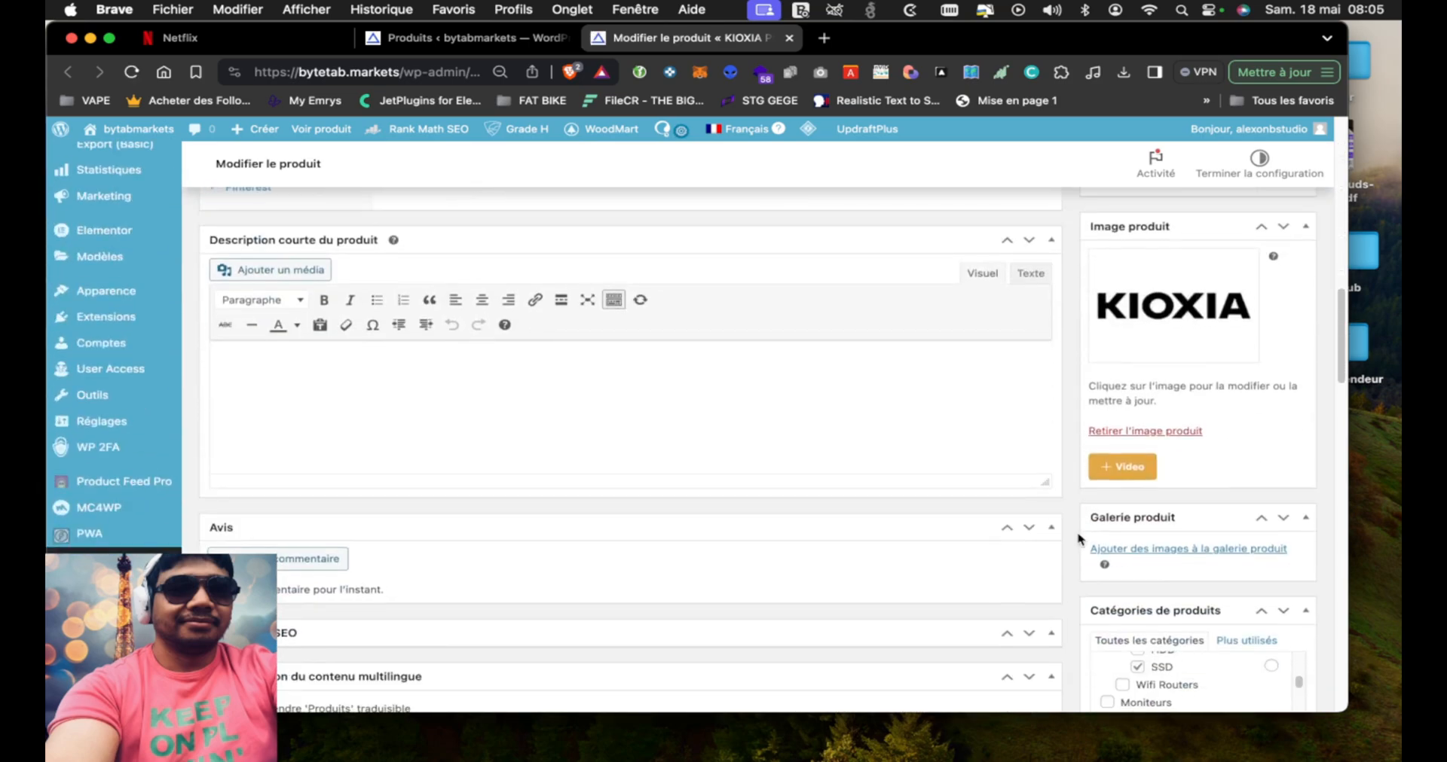
# Examine the KIOXIA product's edit page from the short description through its SEO, category, brand and custom field sections
pyautogui.scroll(-10, 1070, 522)
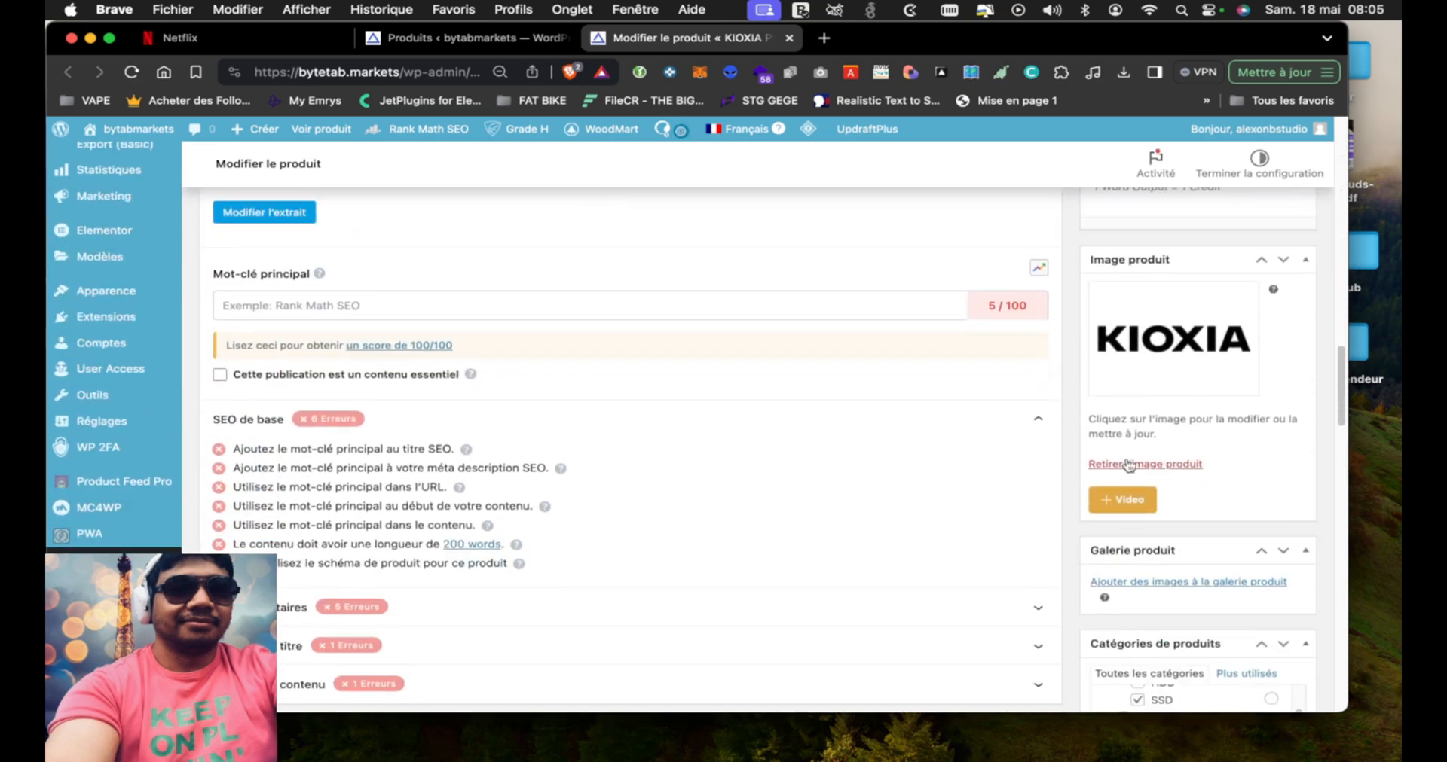
pyautogui.scroll(-3, 1070, 500)
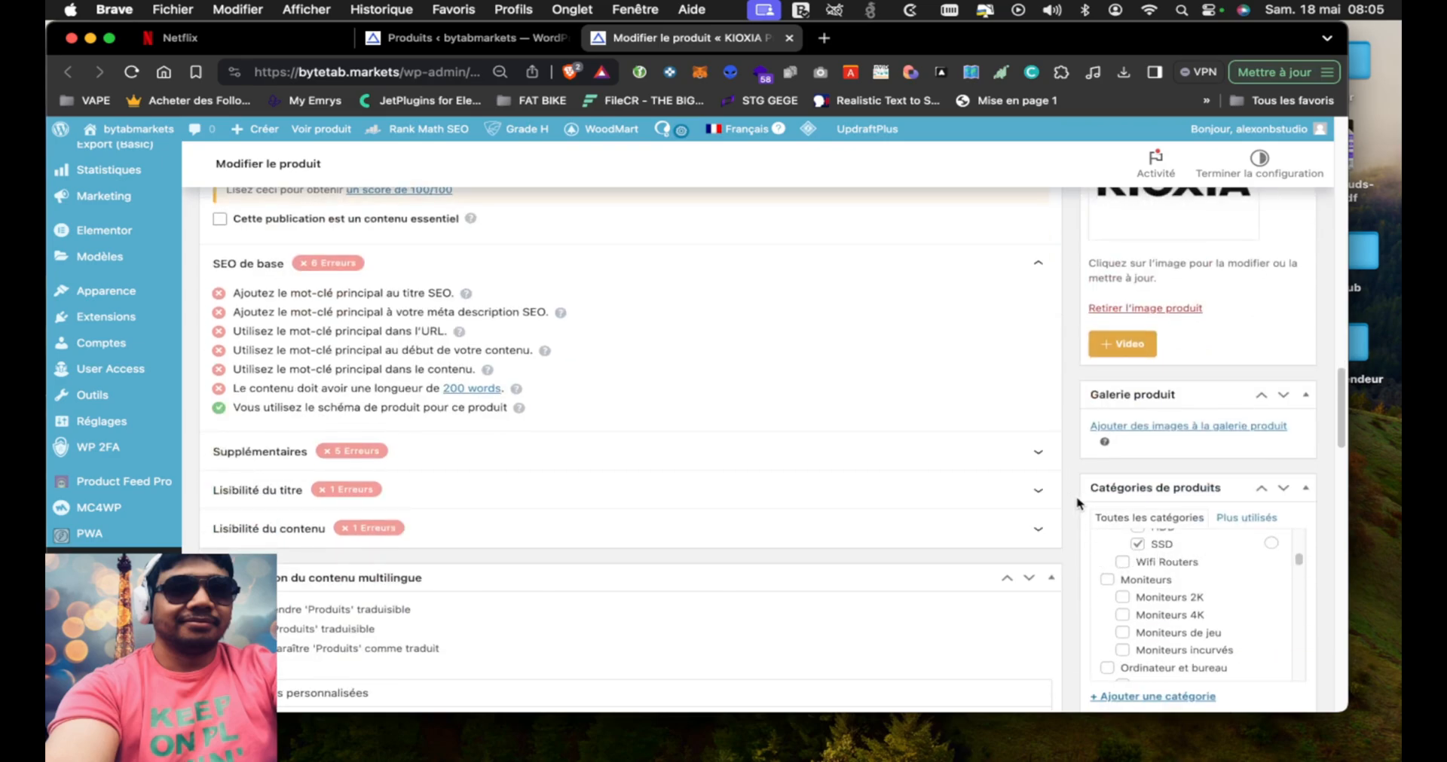
pyautogui.scroll(-11, 1077, 504)
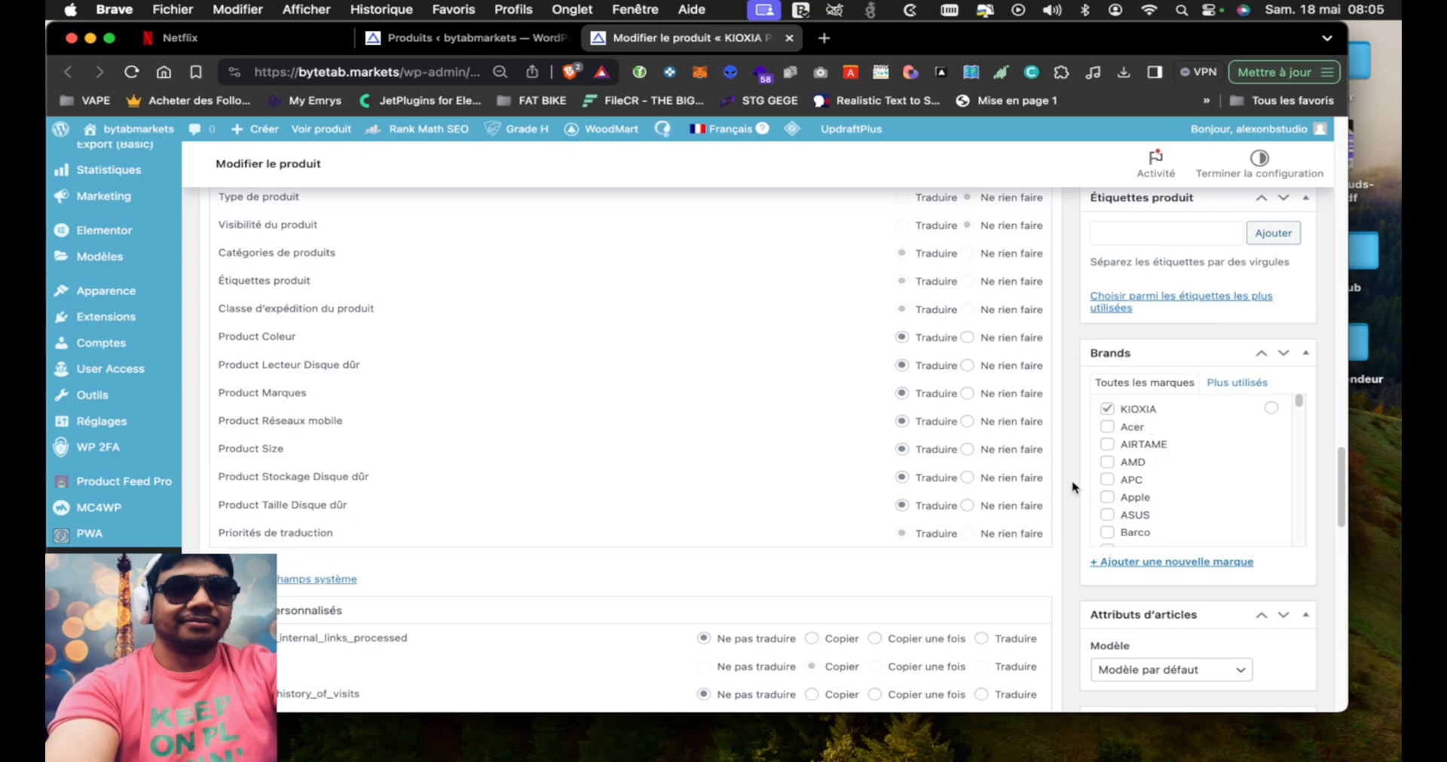
pyautogui.scroll(-3, 1073, 486)
pyautogui.scroll(-10, 1200, 422)
pyautogui.scroll(12, 1191, 399)
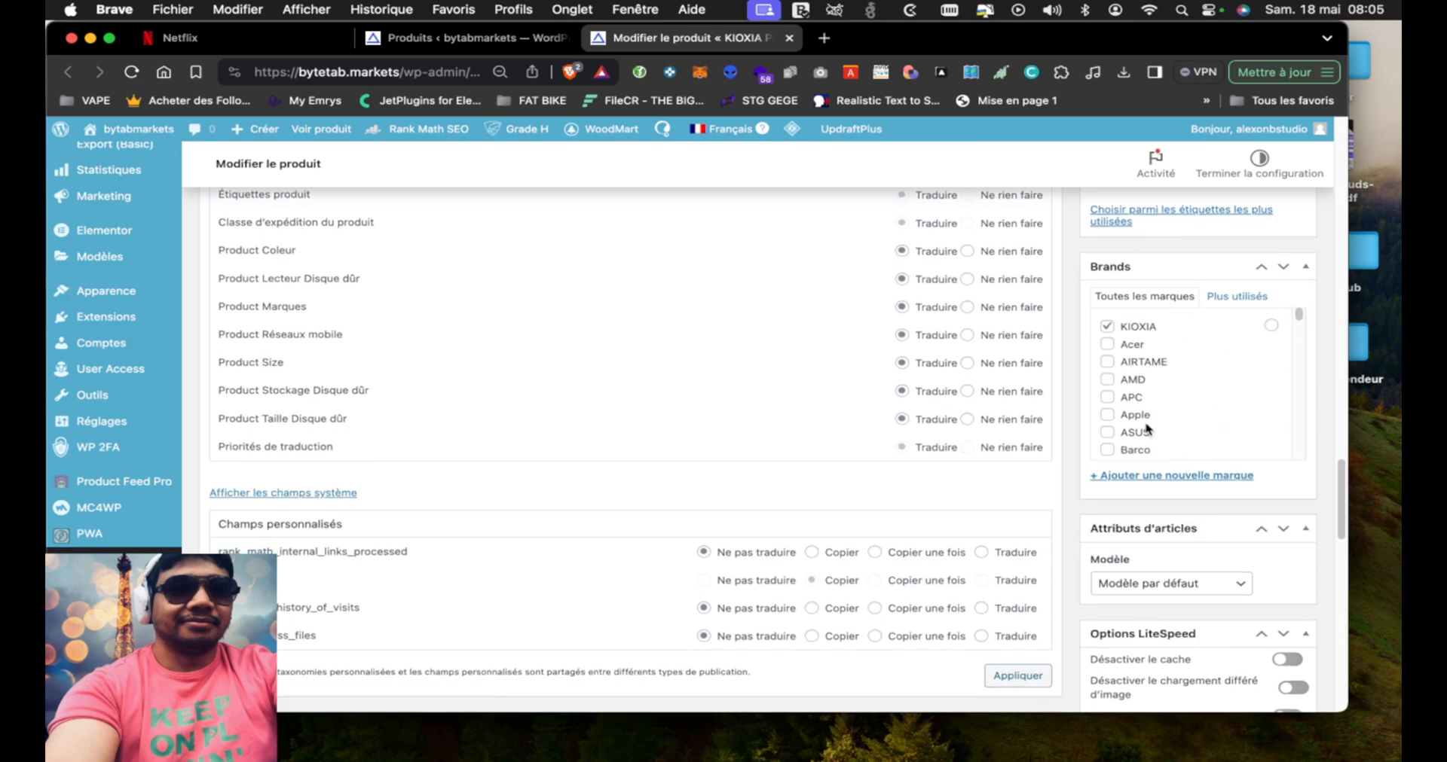
pyautogui.scroll(-15, 1074, 475)
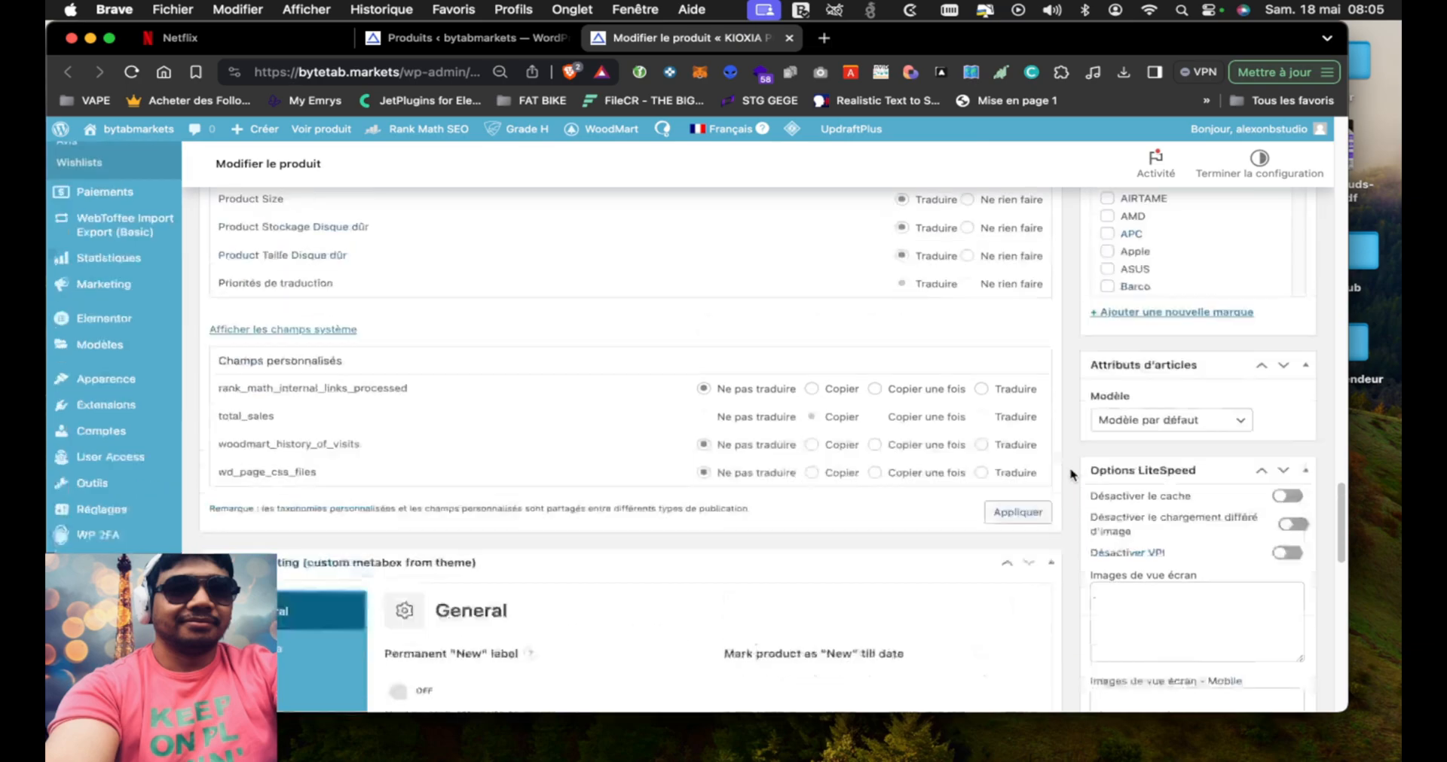
pyautogui.scroll(6, 1074, 475)
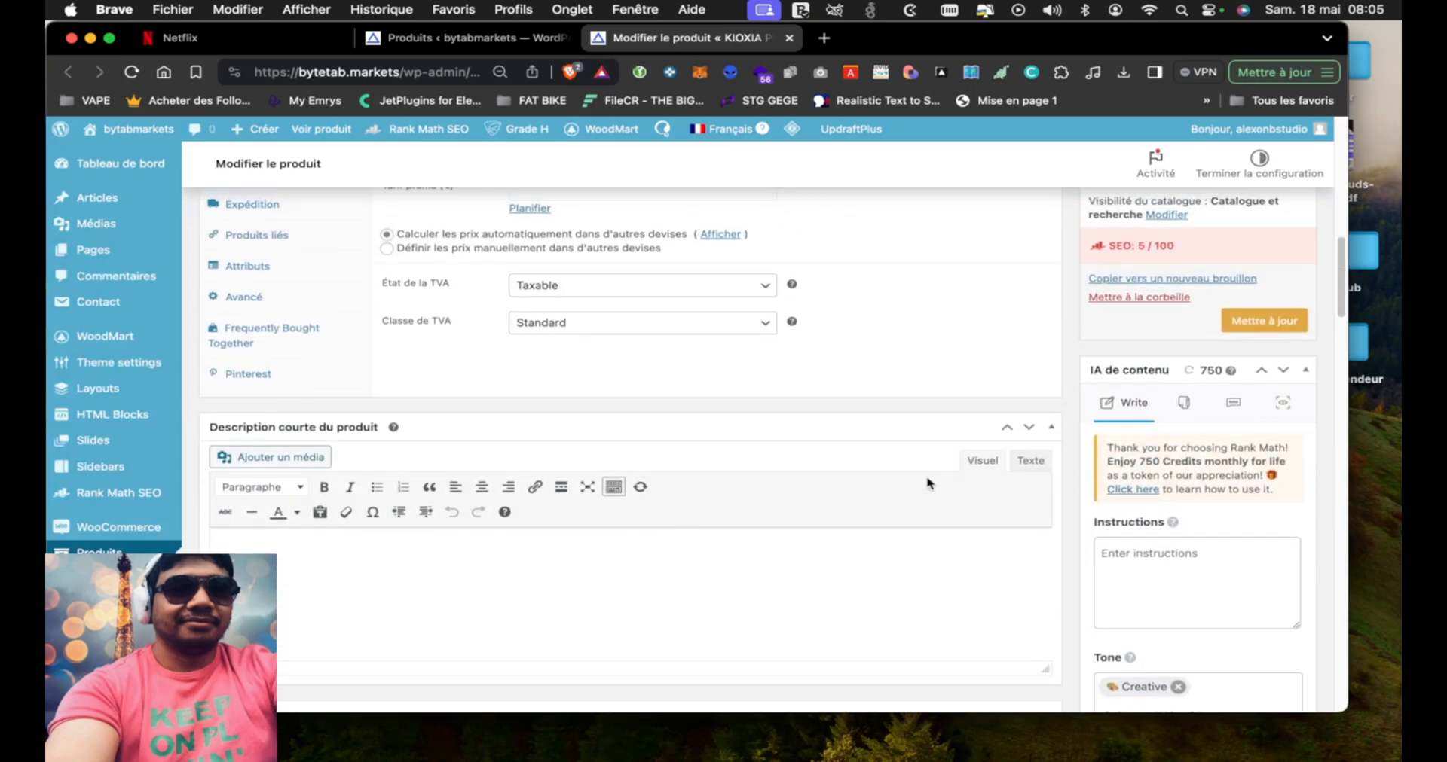
# Go back to the product's title, examine its model and capacity wording, and check the description editor below it
pyautogui.scroll(12, 1082, 370)
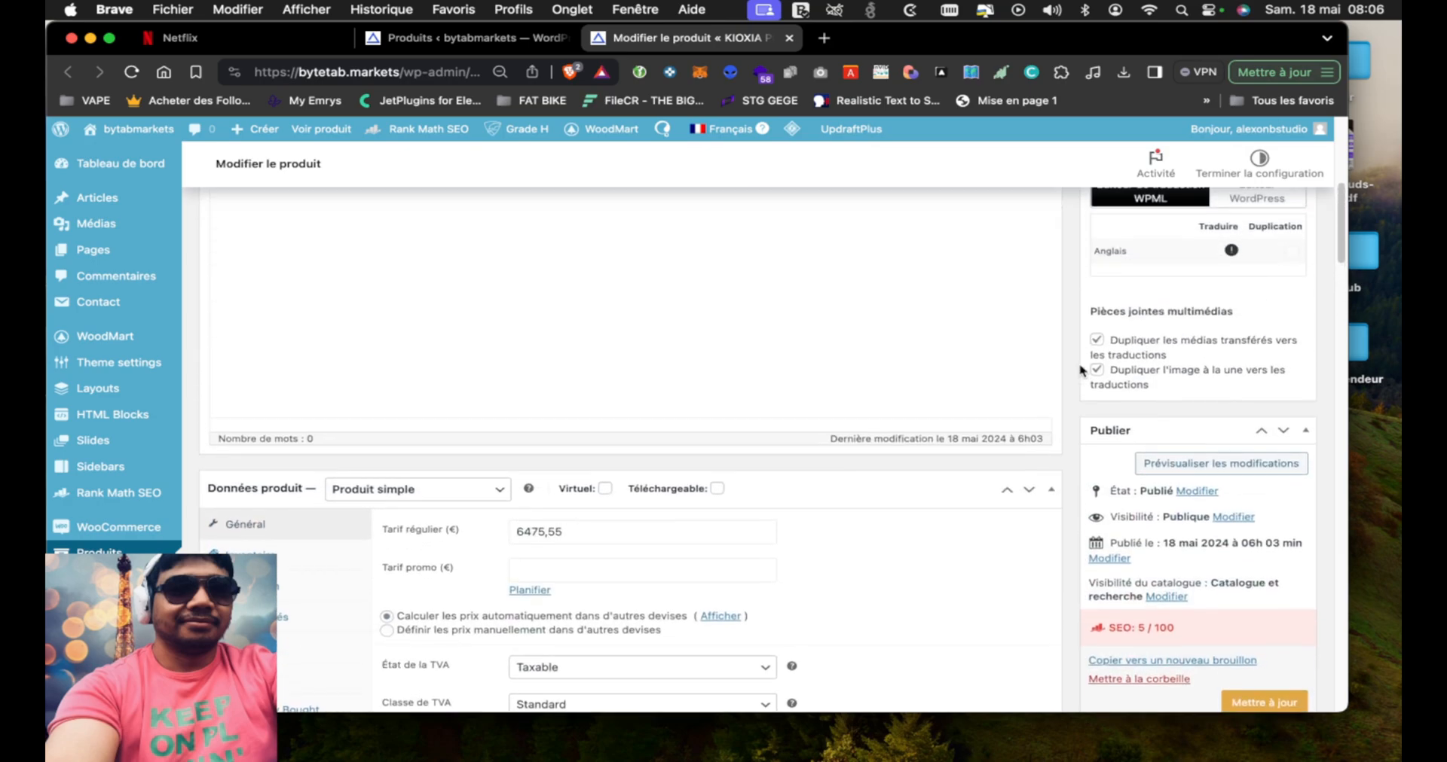
pyautogui.scroll(10, 1081, 369)
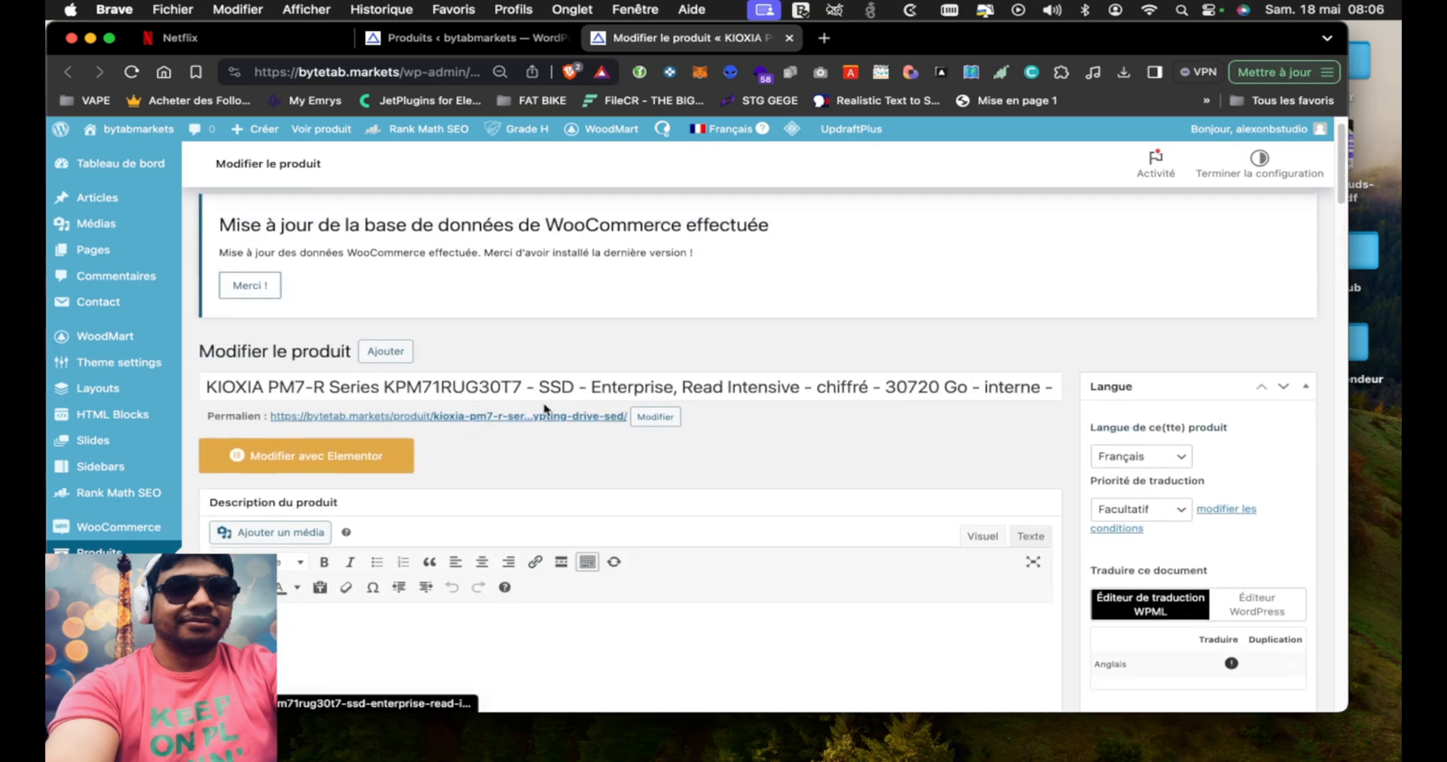
pyautogui.moveTo(439, 385); pyautogui.dragTo(205, 387)
pyautogui.click(950, 325)
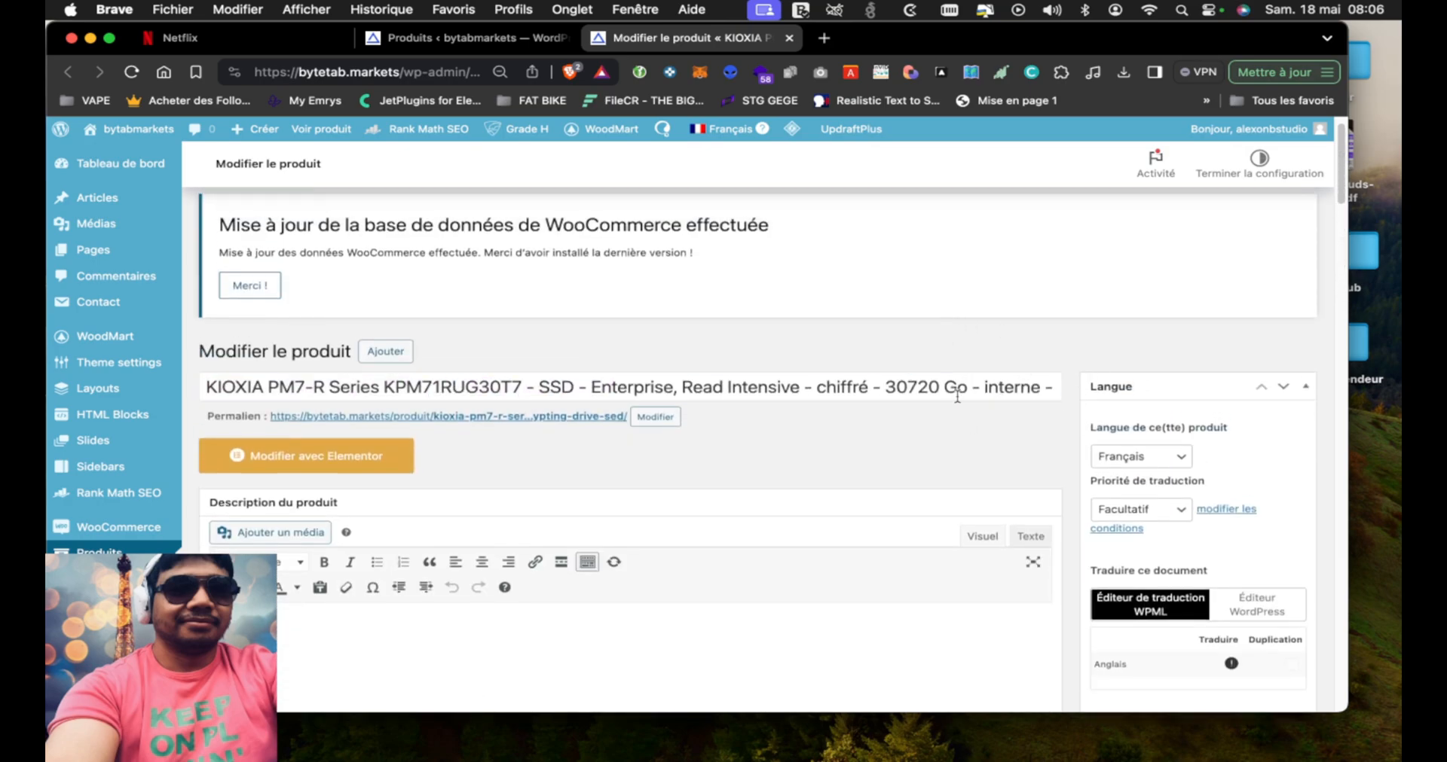
pyautogui.moveTo(560, 388); pyautogui.dragTo(979, 387)
pyautogui.scroll(-5, 1071, 479)
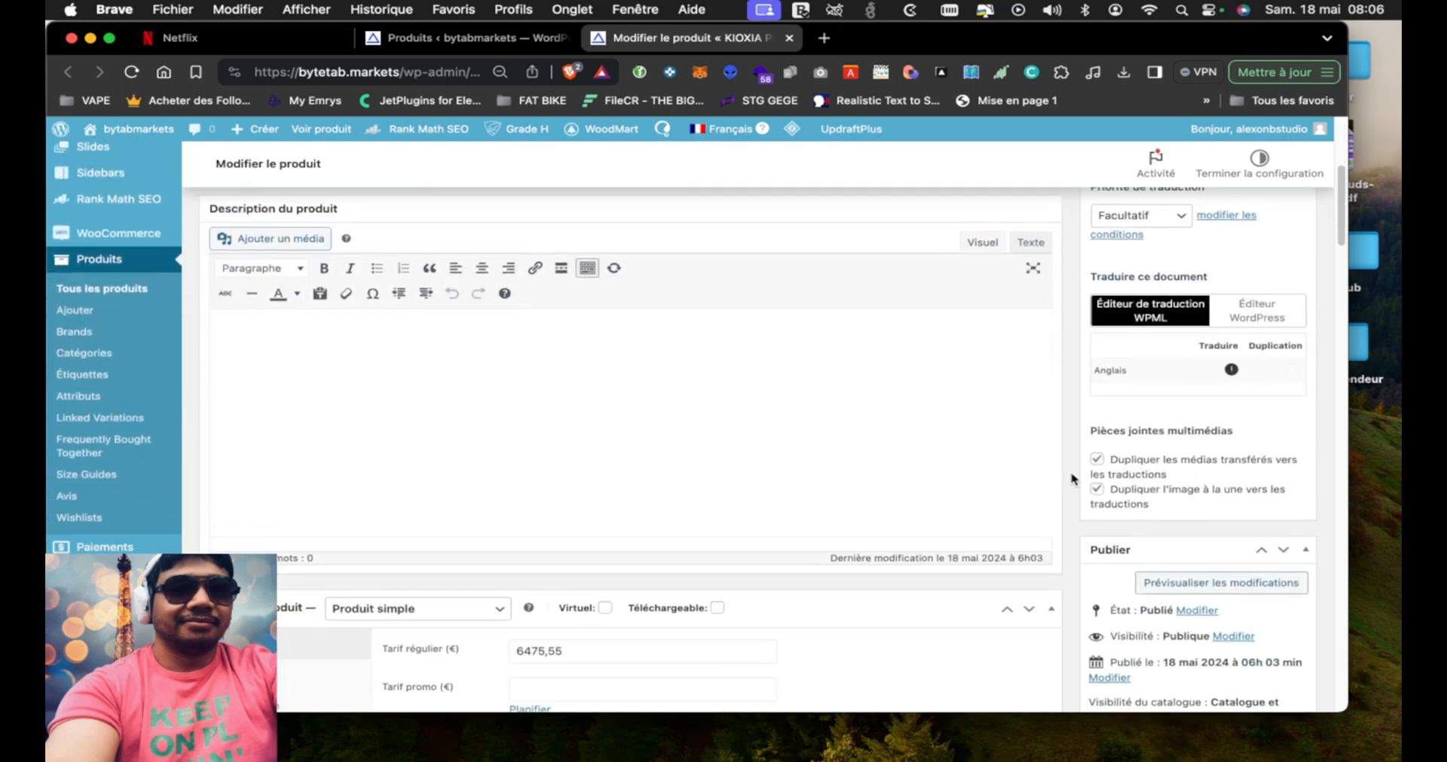
# Open chatgpt.com in a new tab
pyautogui.click(833, 42)
pyautogui.write('chatgpt.com')
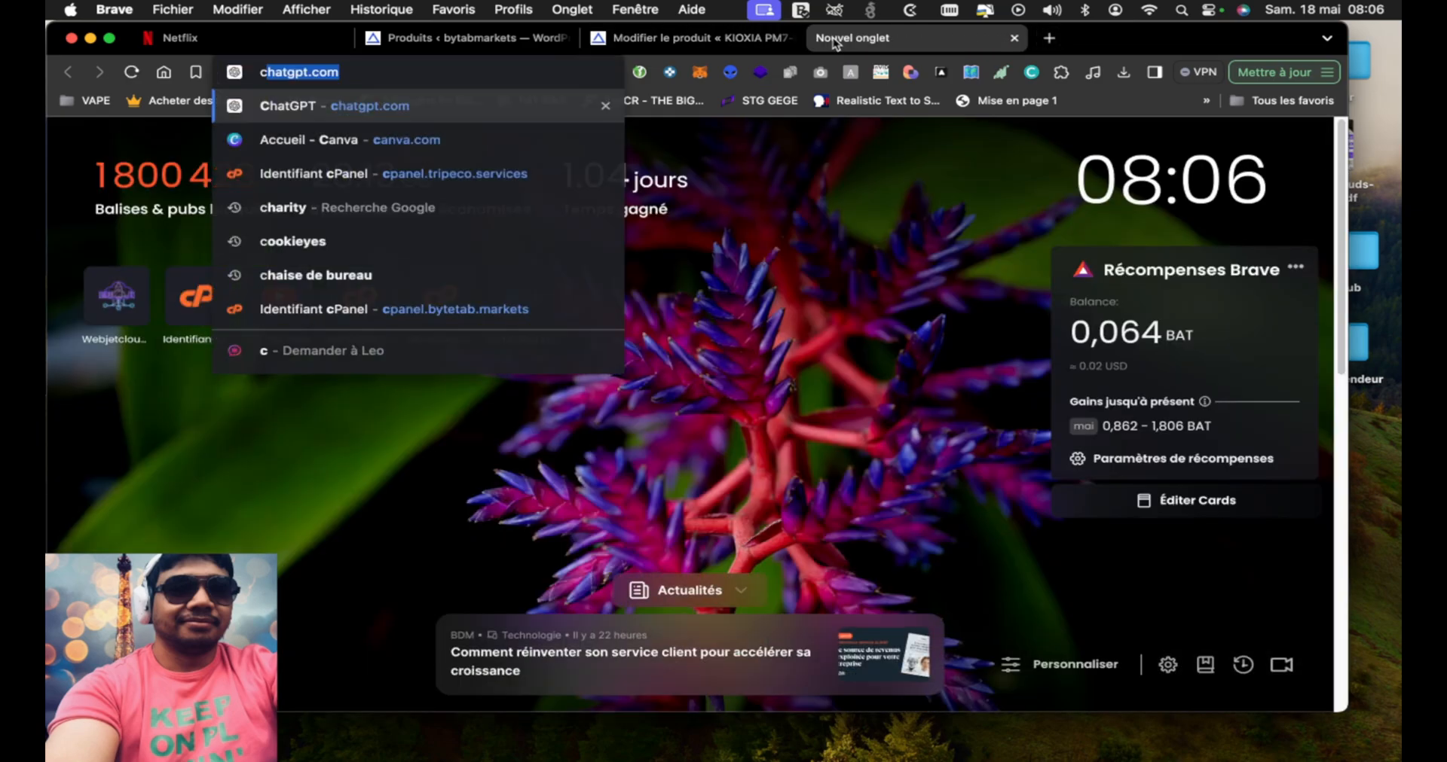
pyautogui.press('Return')
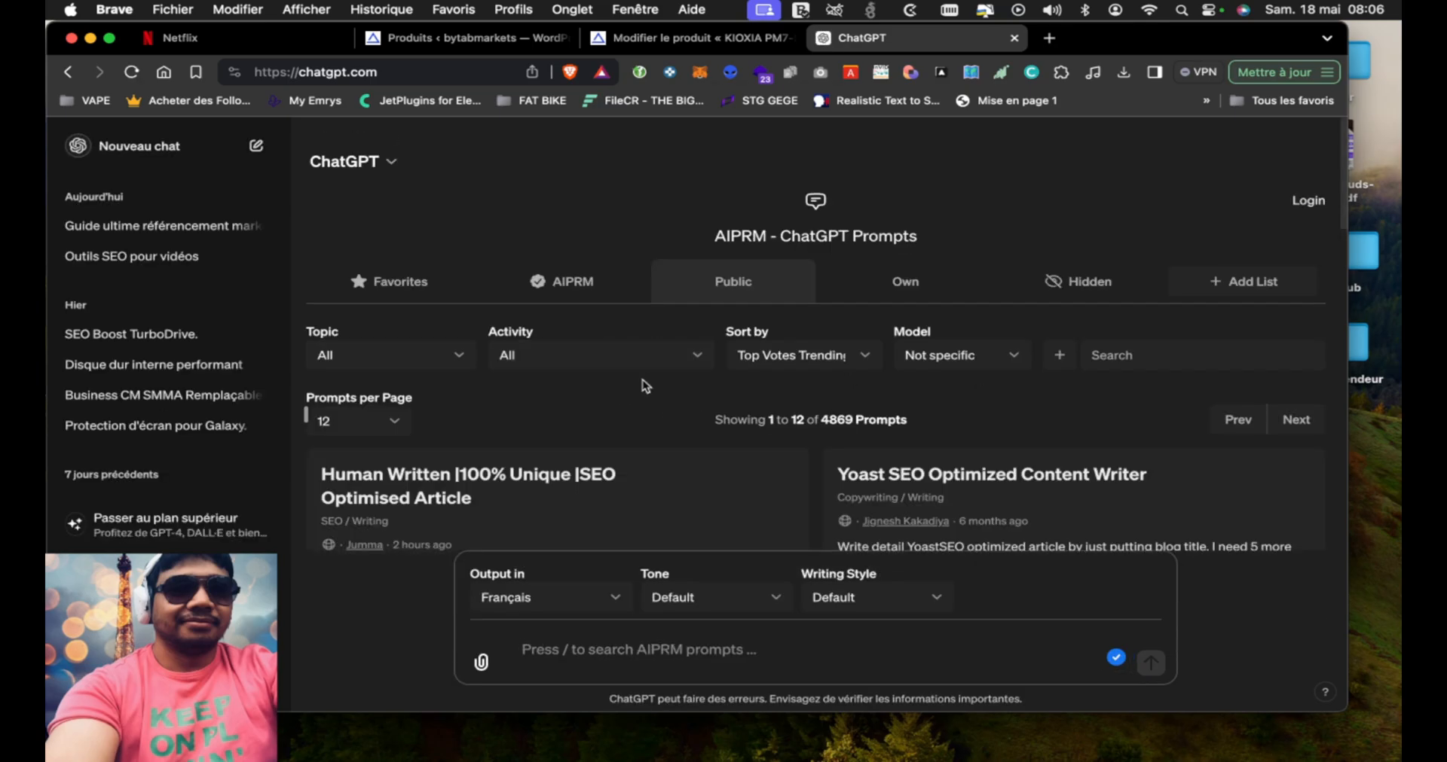
# Find the AIPRM prompt "Sale Converting eCommerce SEO Product Description" among the e-commerce prompts and select it
pyautogui.scroll(-1, 972, 294)
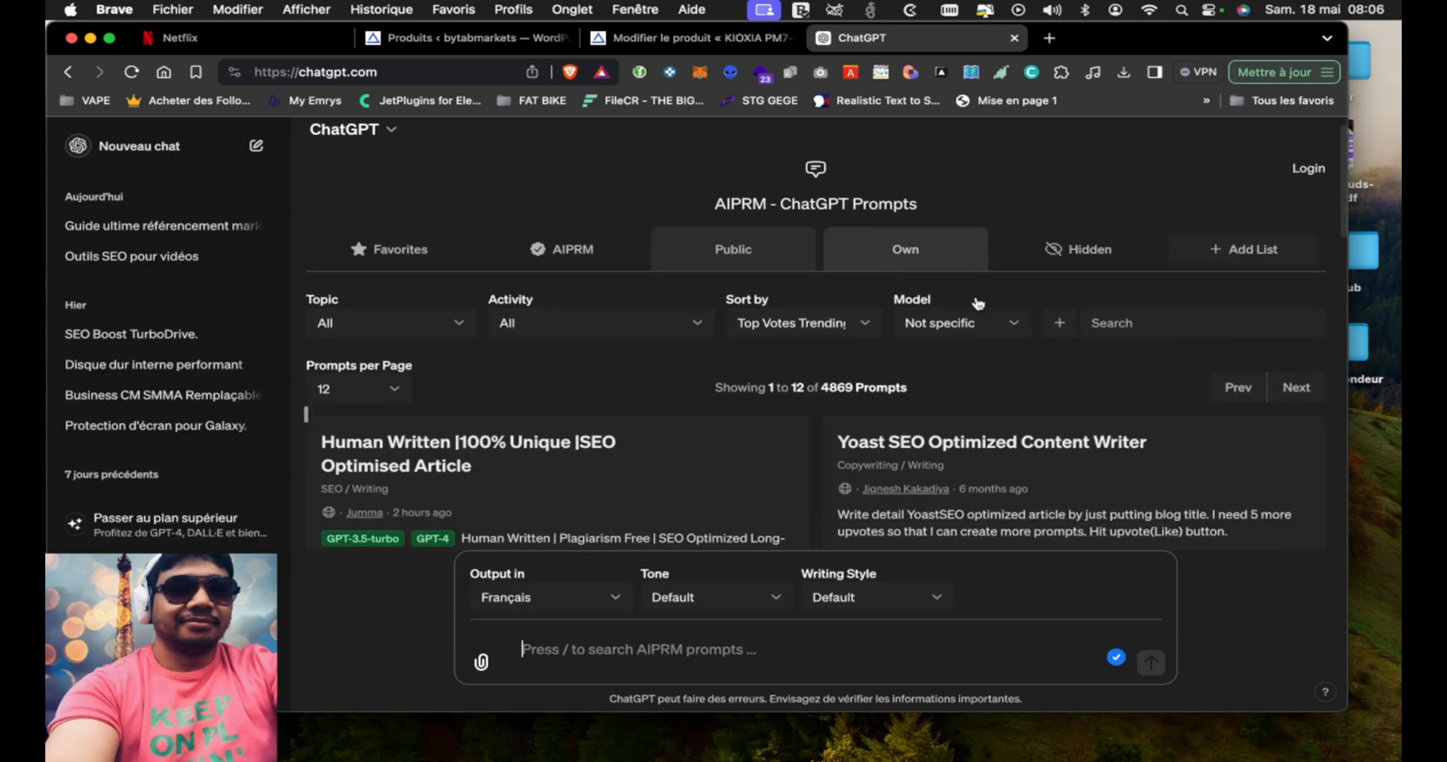
pyautogui.click(1167, 329)
pyautogui.click(1221, 395)
pyautogui.scroll(-3, 1137, 384)
pyautogui.scroll(-15, 1137, 385)
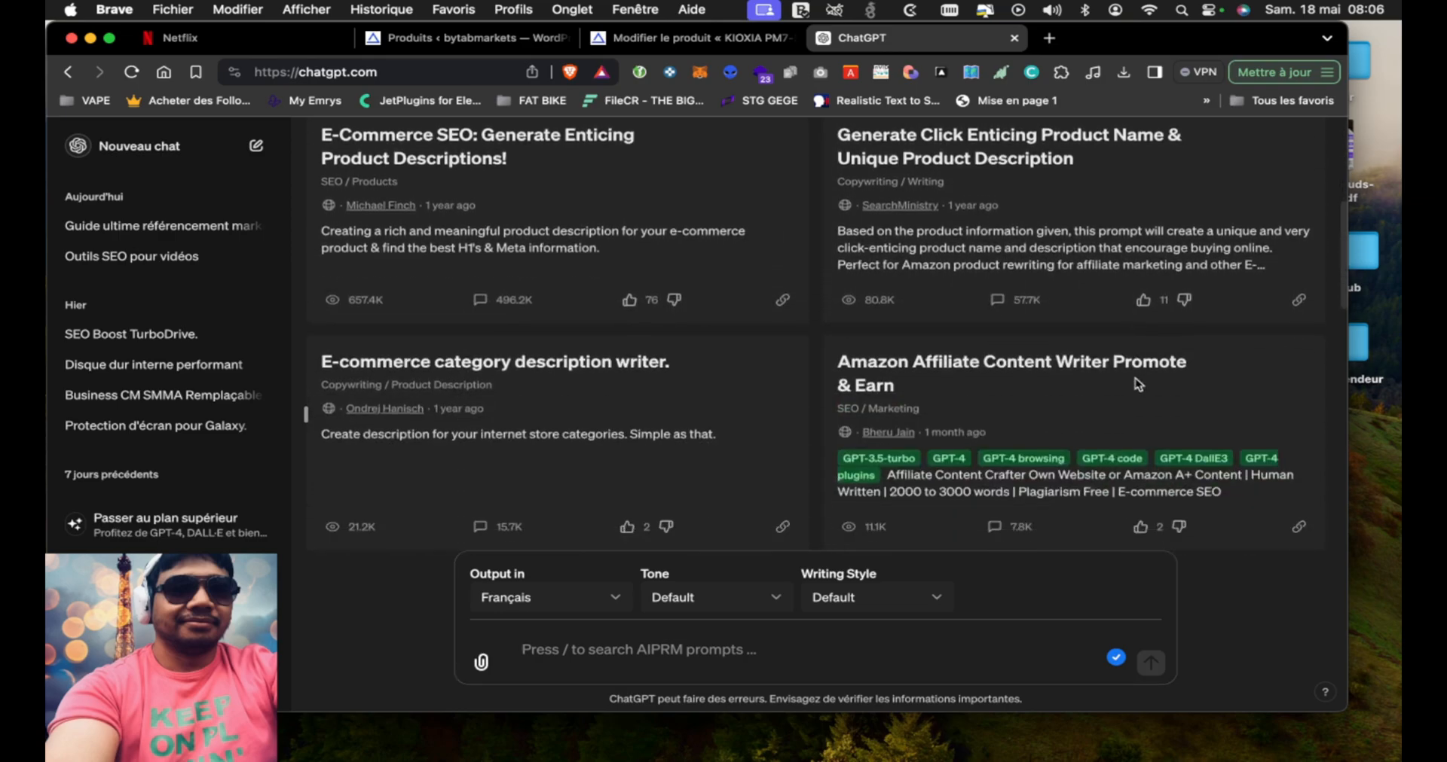
pyautogui.scroll(-2, 1137, 385)
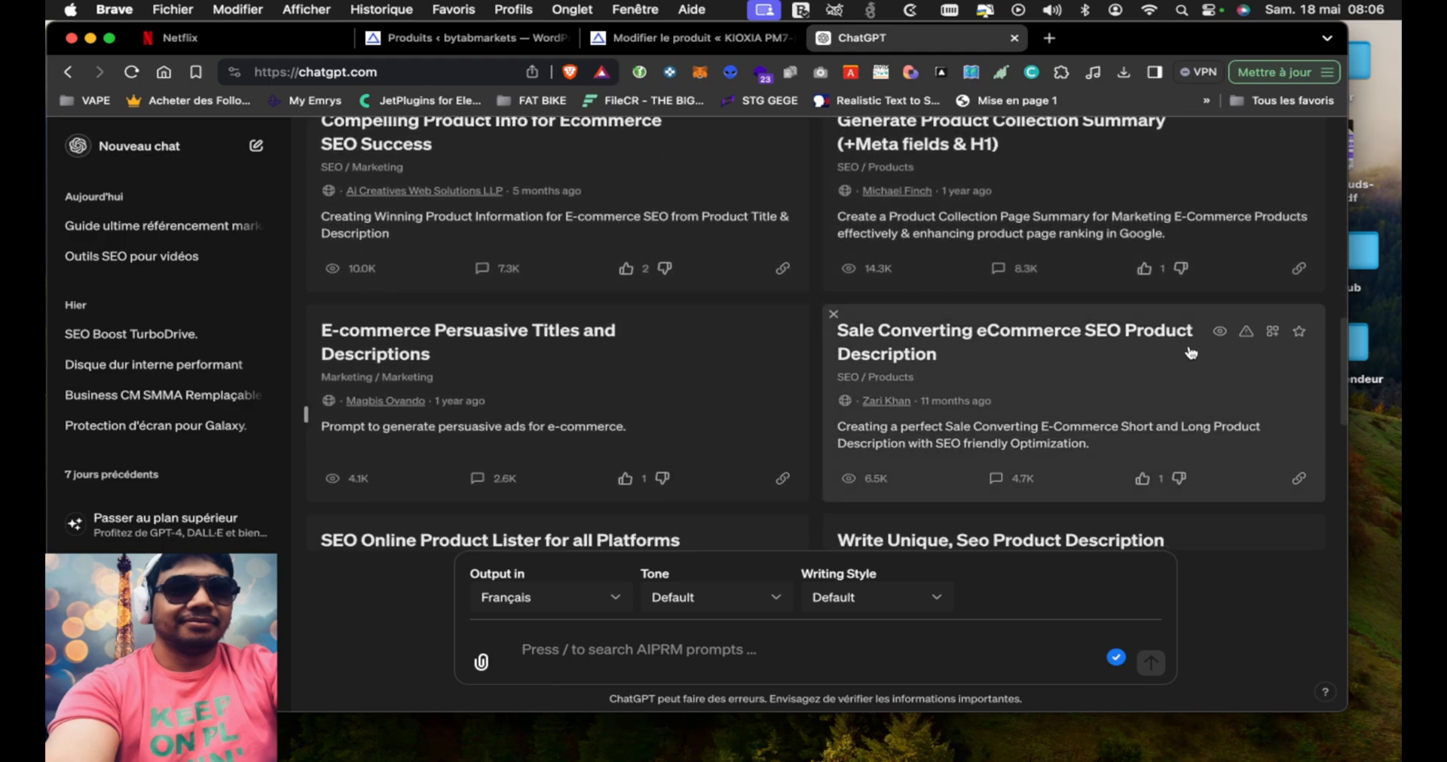
pyautogui.click(1020, 374)
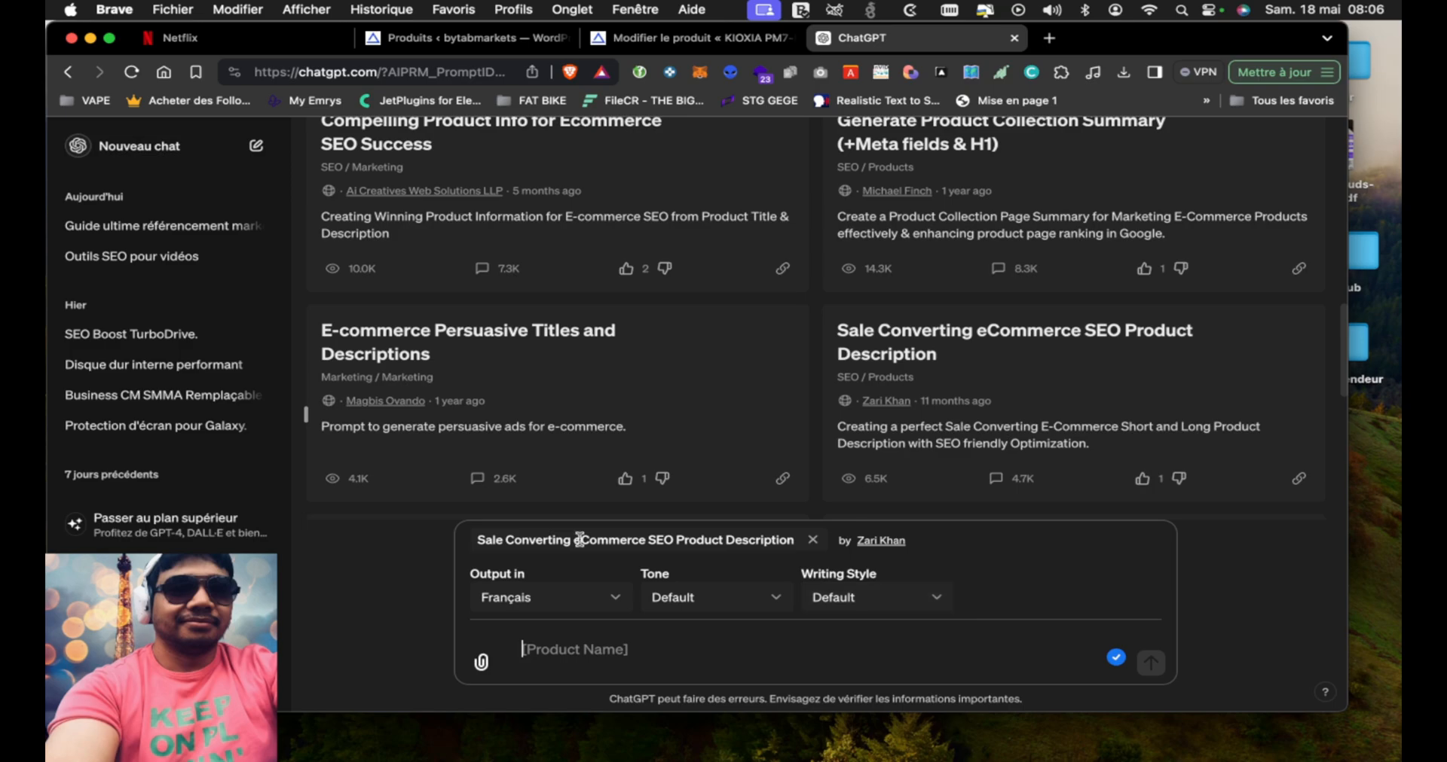
# Copy the full KIOXIA product title from its edit page and submit it as the product name for the selected ChatGPT prompt
pyautogui.click(654, 41)
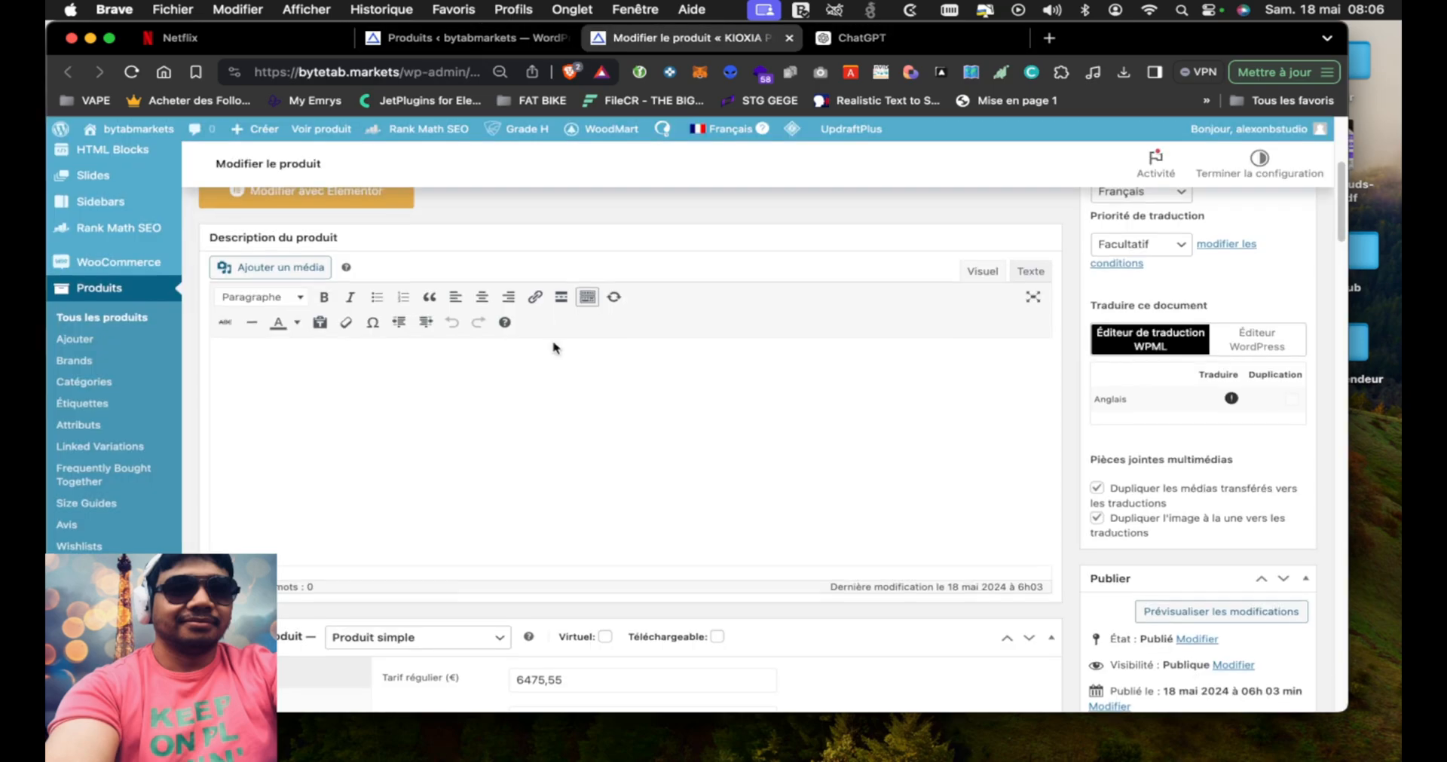
pyautogui.scroll(4, 553, 343)
pyautogui.click(620, 419)
pyautogui.press('super+a')
pyautogui.press('super+c')
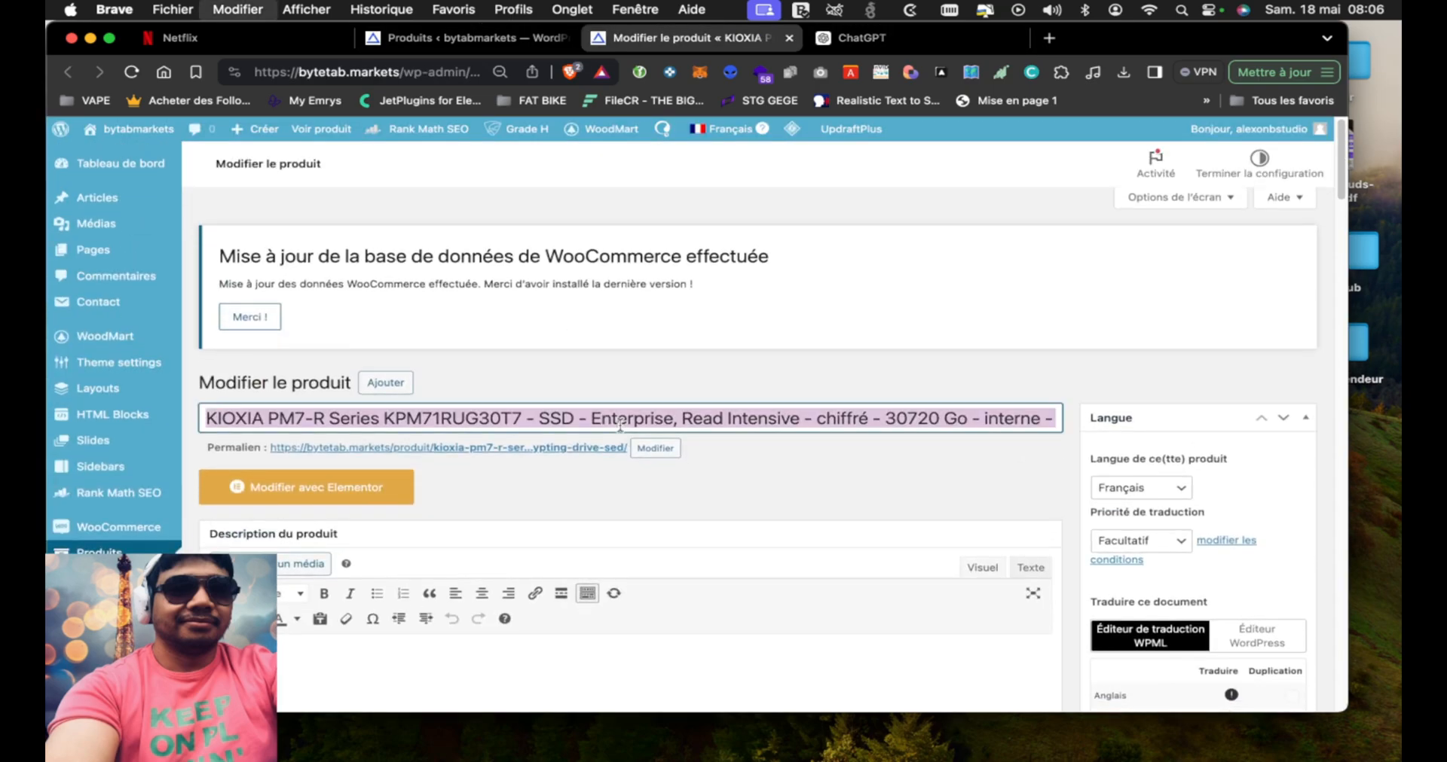
pyautogui.click(915, 39)
pyautogui.press('super+v')
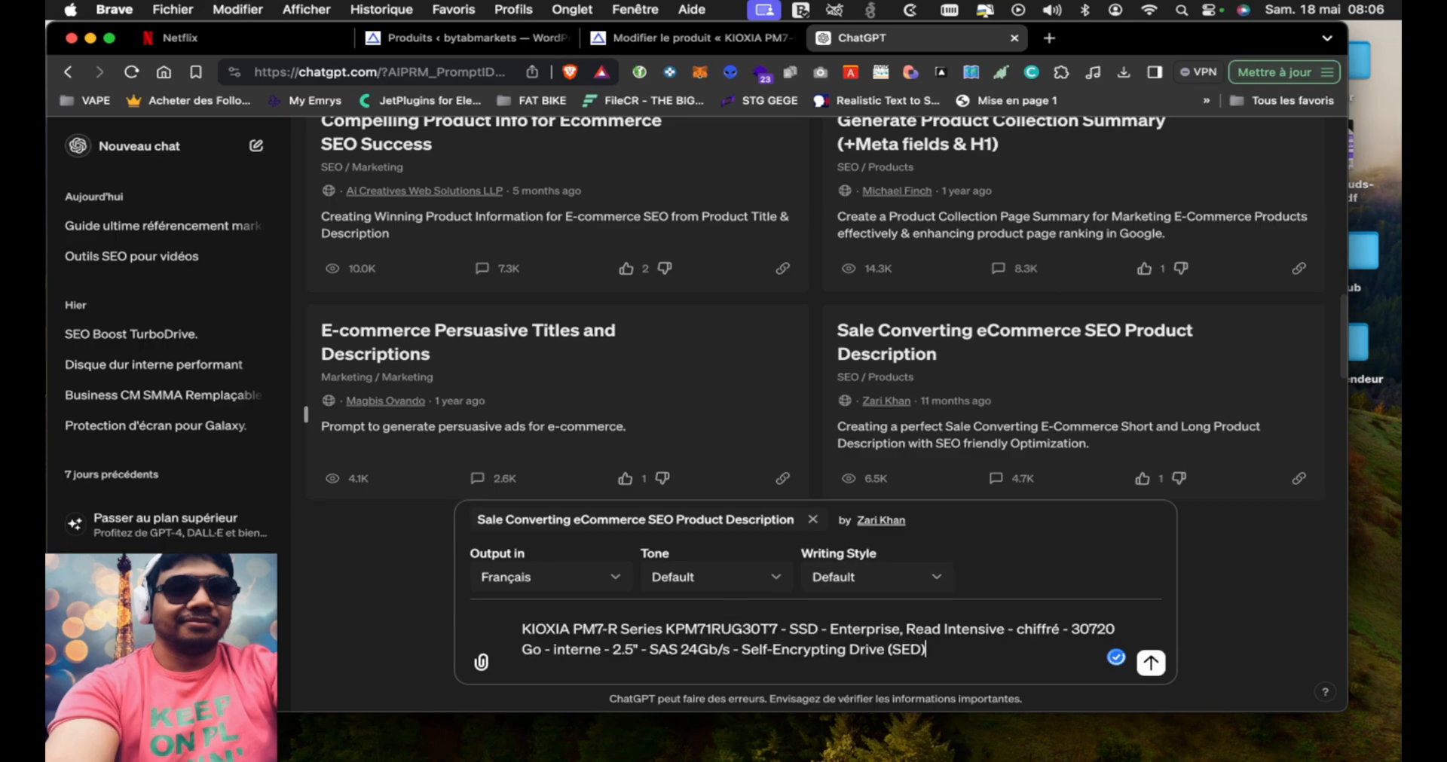
pyautogui.press('Return')
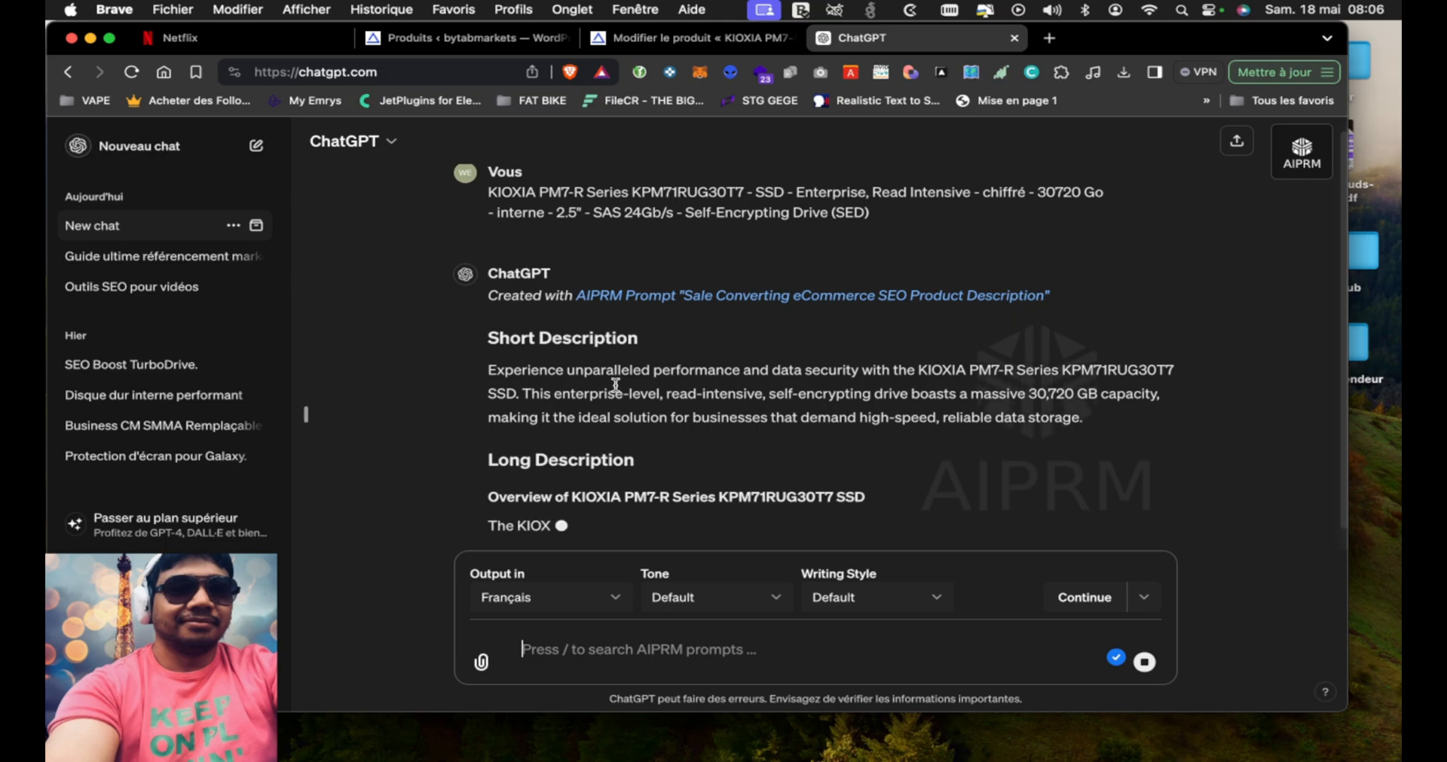
# Have ChatGPT go on with "Continue writing please" and look over the heading labels in the French text
pyautogui.click(1099, 603)
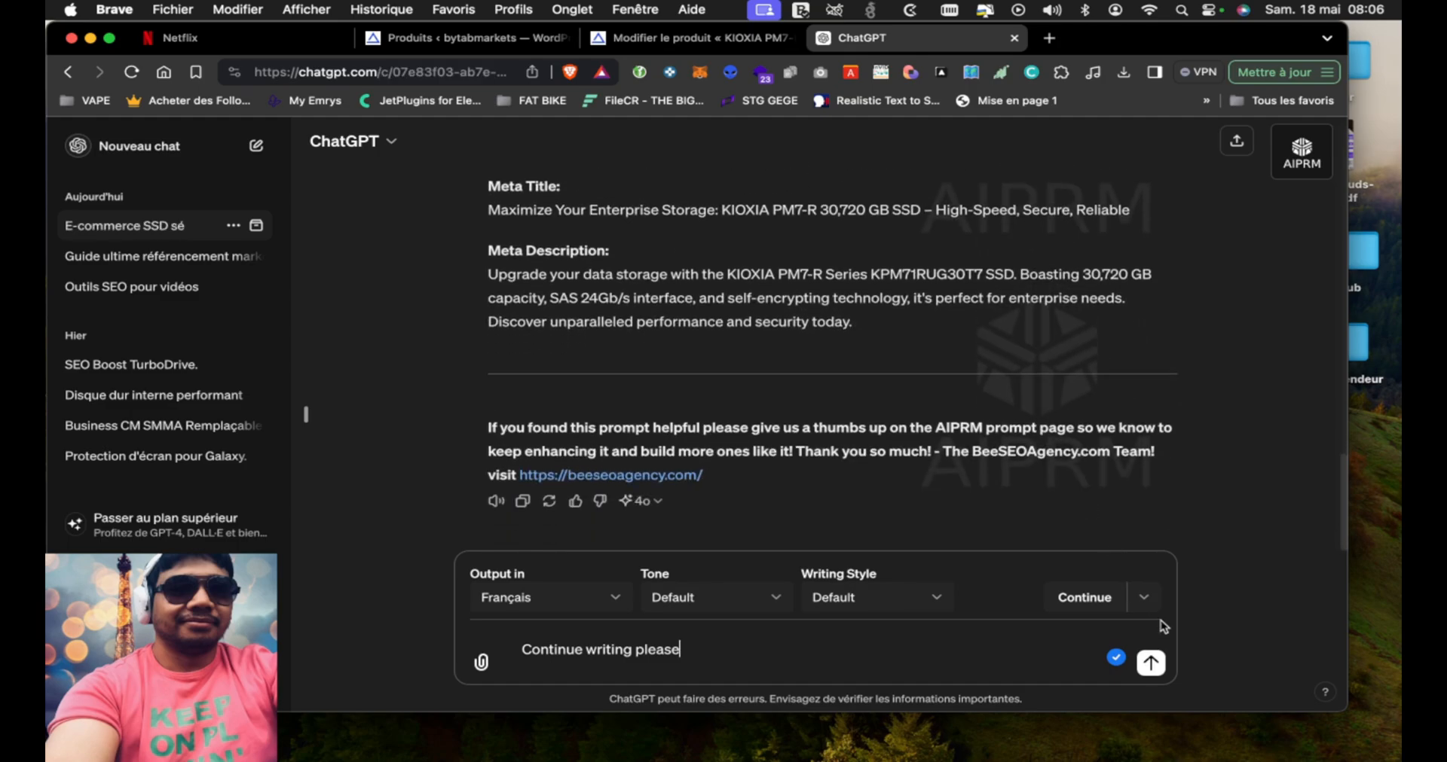
pyautogui.click(1151, 664)
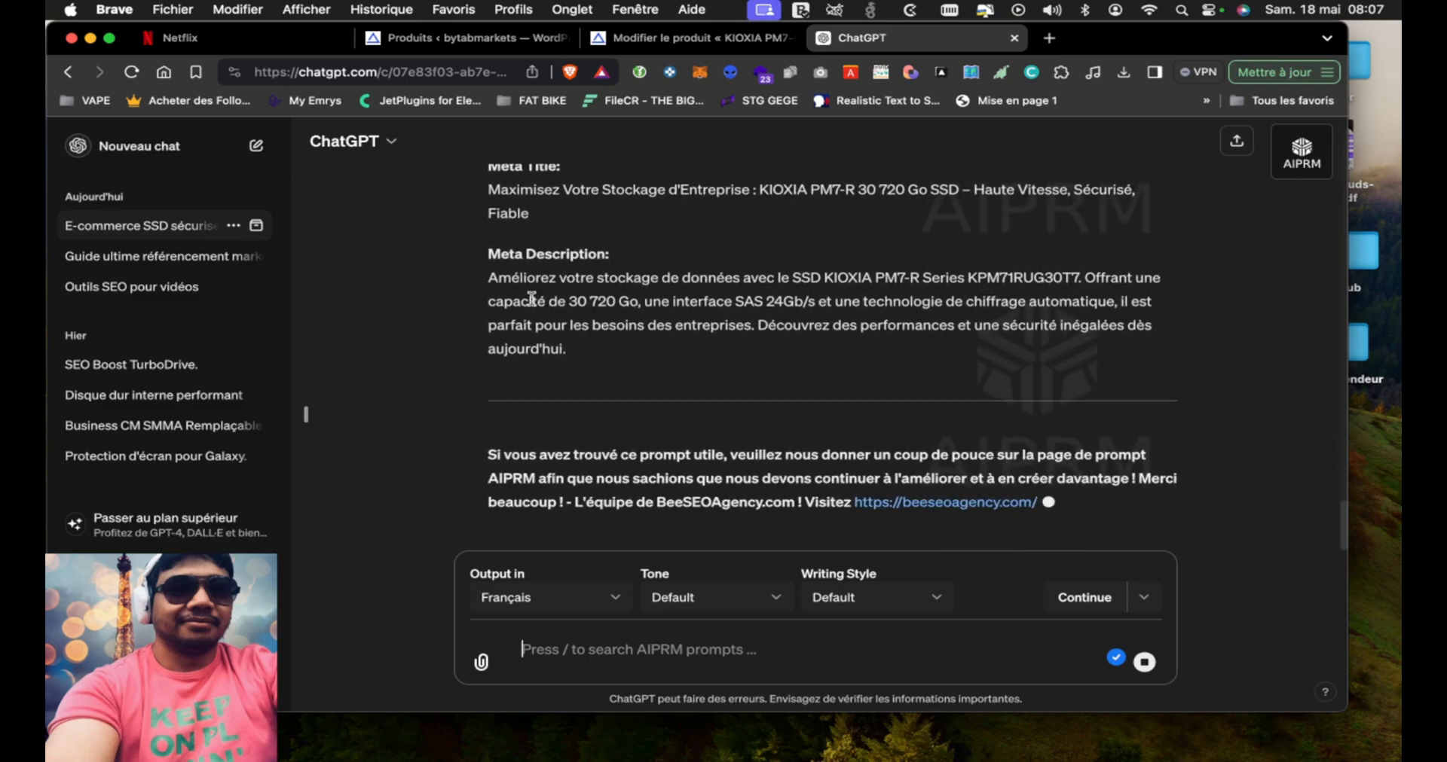
pyautogui.scroll(3, 531, 299)
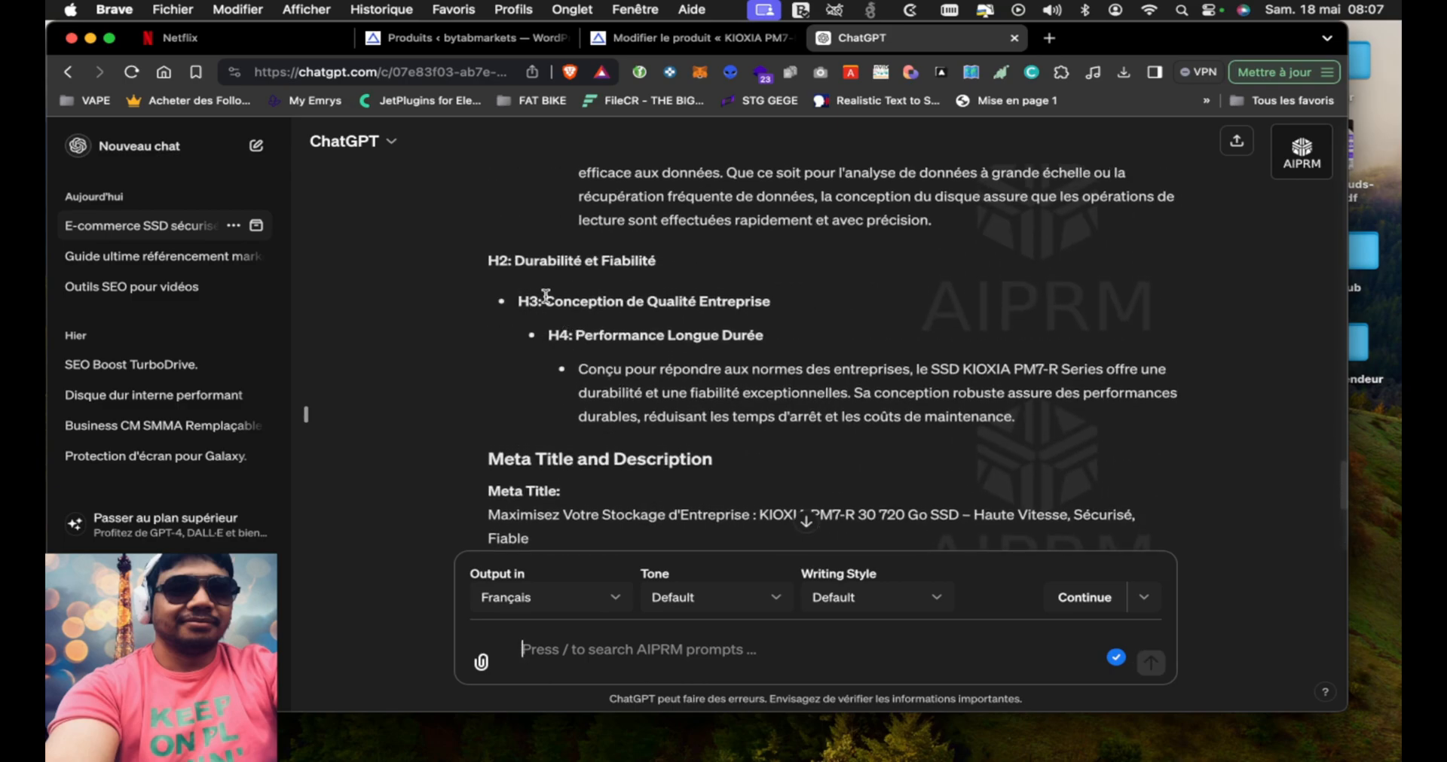
pyautogui.moveTo(544, 301); pyautogui.dragTo(513, 305)
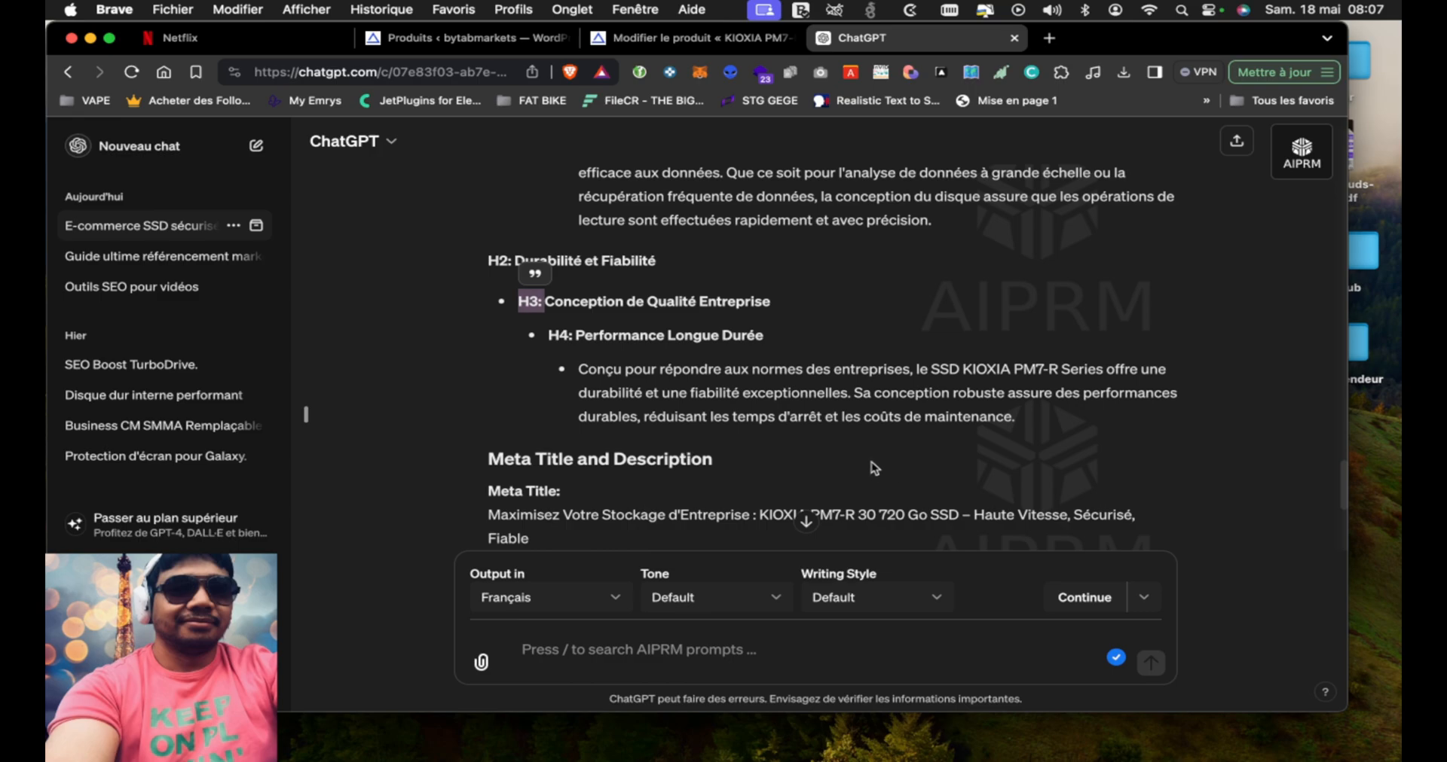
pyautogui.click(1038, 420)
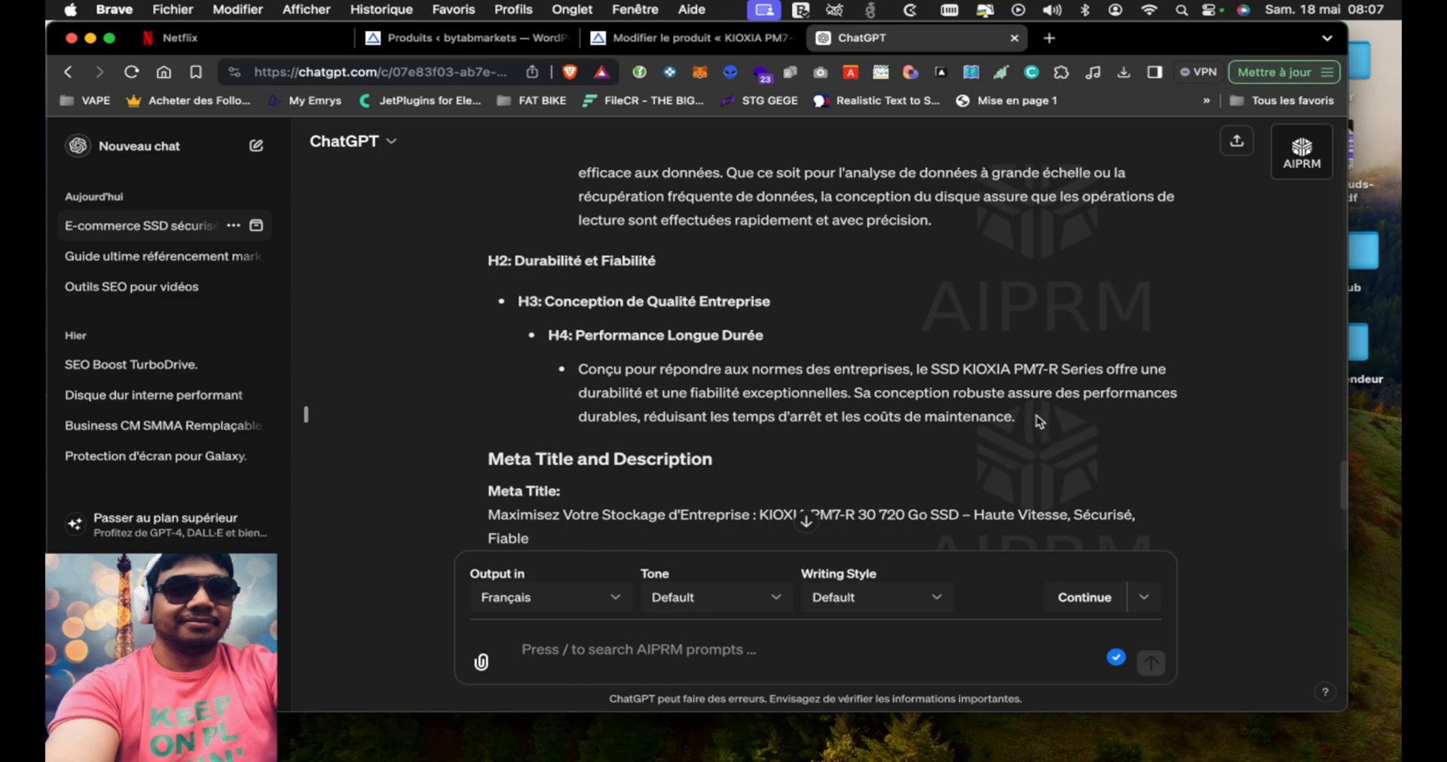
# Copy the French long description, from its overview paragraph to the durability text, into the KIOXIA product's description
pyautogui.moveTo(1038, 420); pyautogui.dragTo(489, 279)
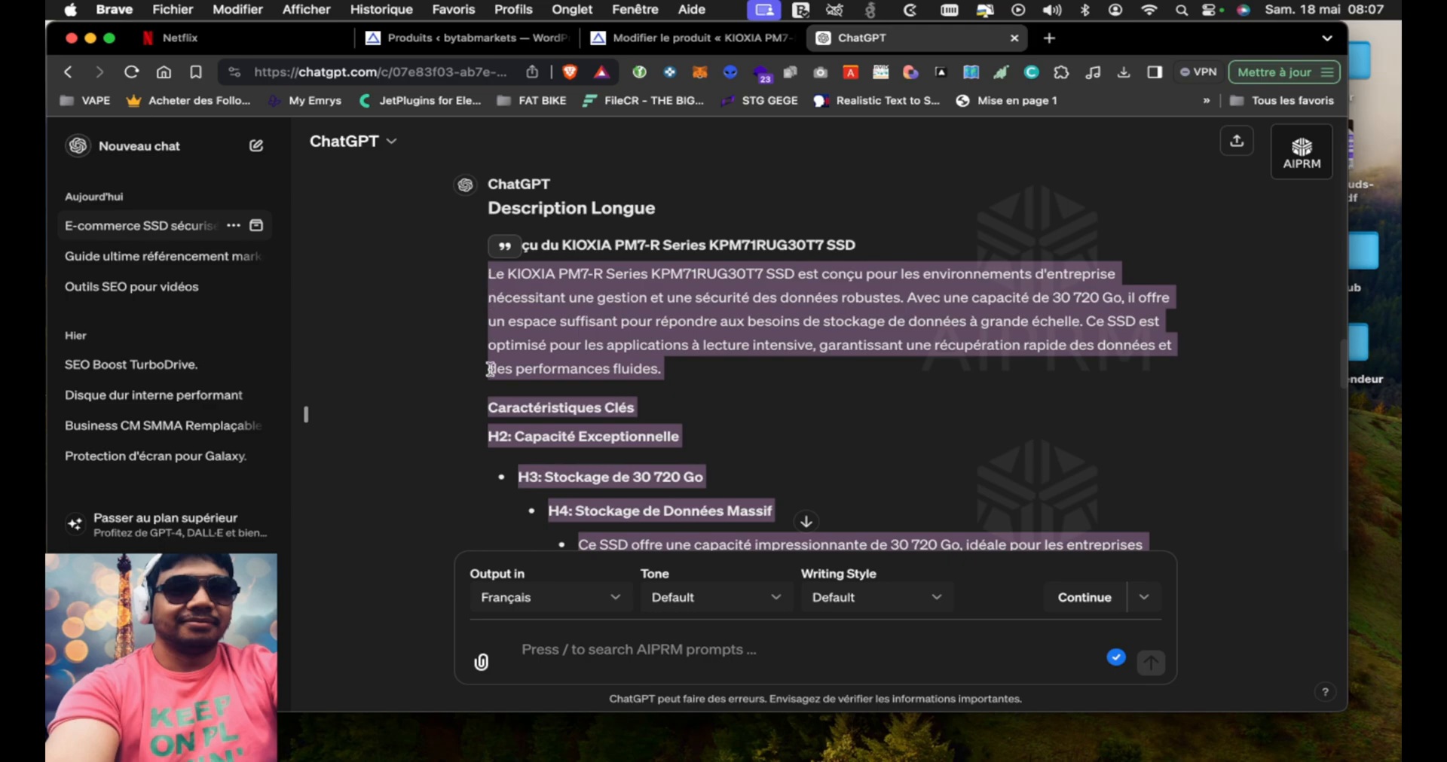
pyautogui.scroll(2, 489, 369)
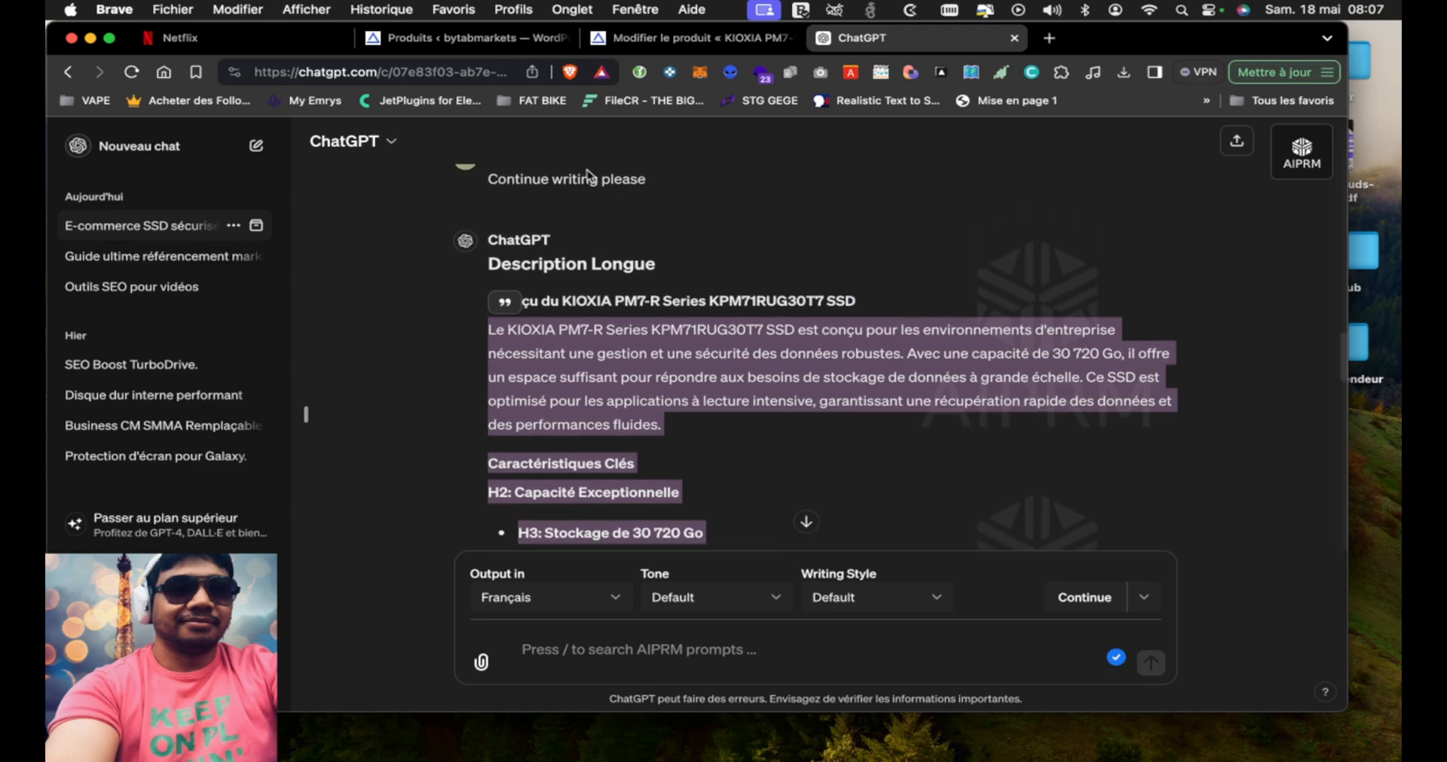
pyautogui.click(653, 42)
pyautogui.scroll(-5, 555, 387)
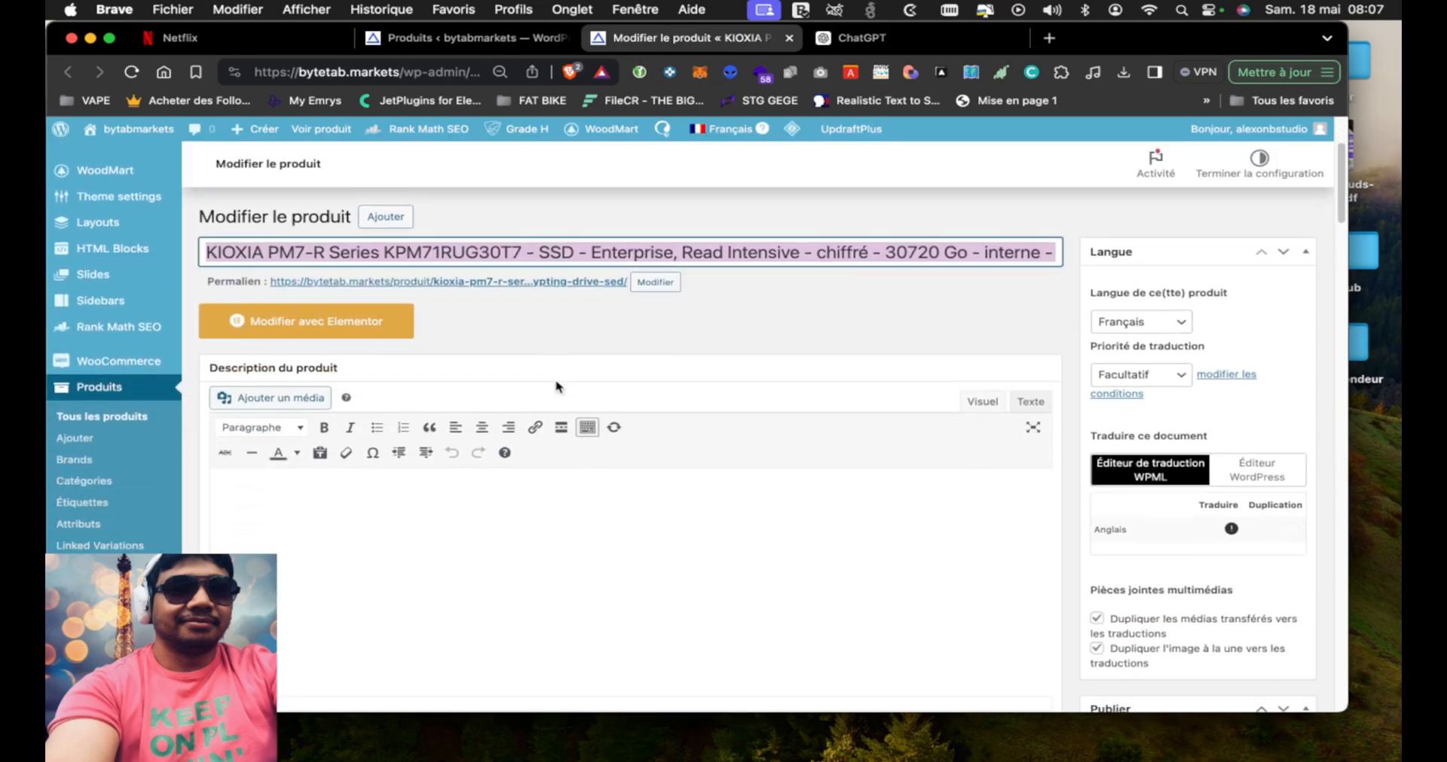
pyautogui.click(582, 464)
pyautogui.press('super+v')
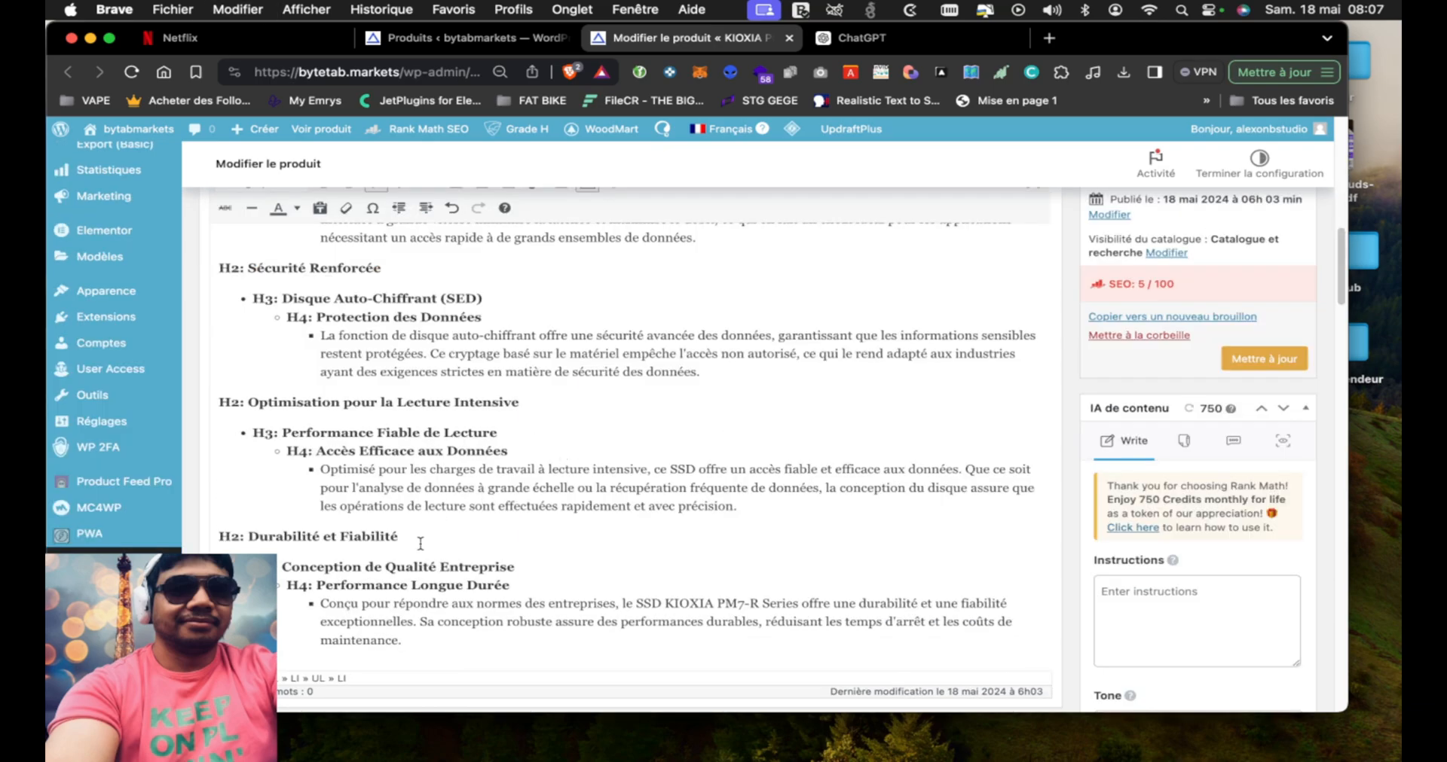
# Remove the "H2:", "H3:" and "H4:" labels from the headings of the "Durabilité et Fiabilité" section
pyautogui.moveTo(320, 585); pyautogui.dragTo(298, 586)
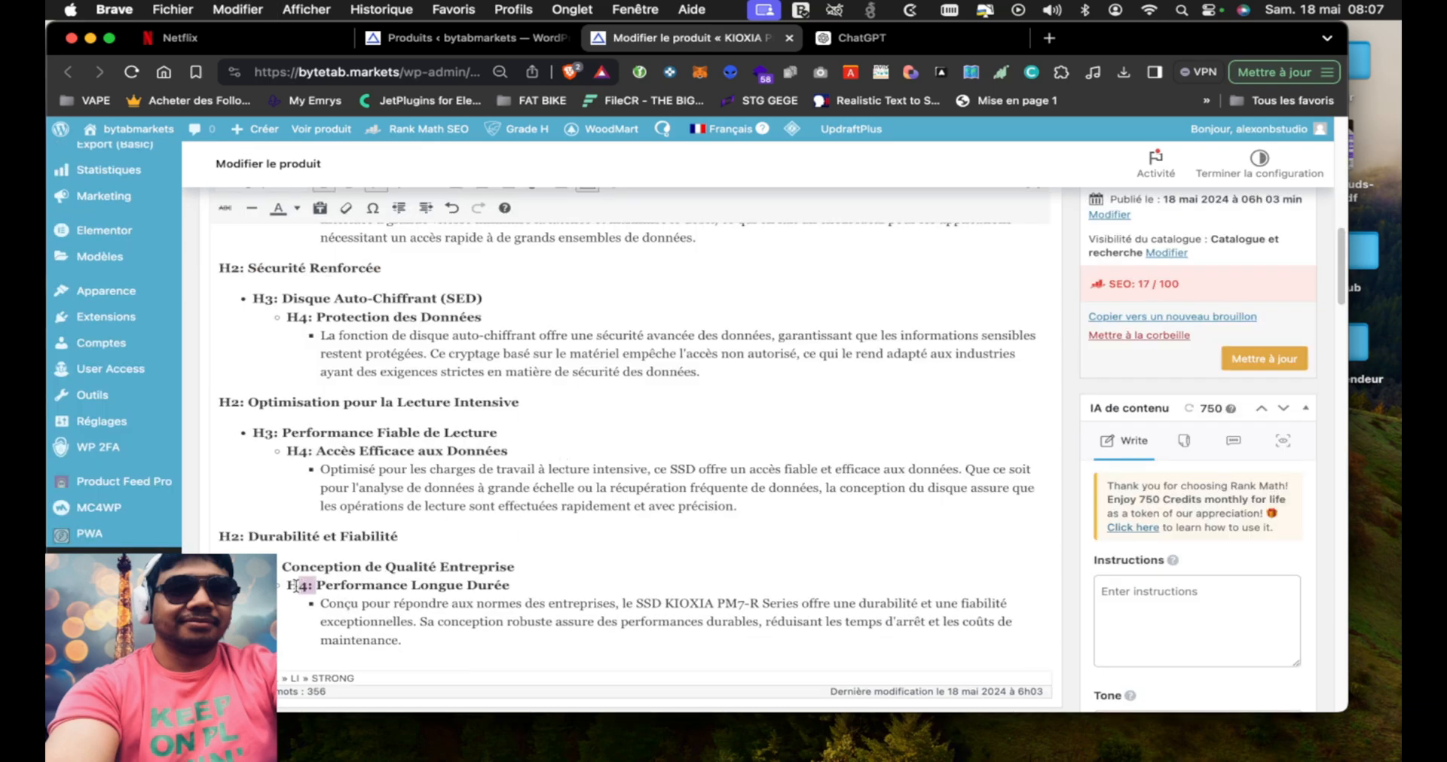
pyautogui.press('BackSpace')
pyautogui.click(282, 569)
pyautogui.press('BackSpace')
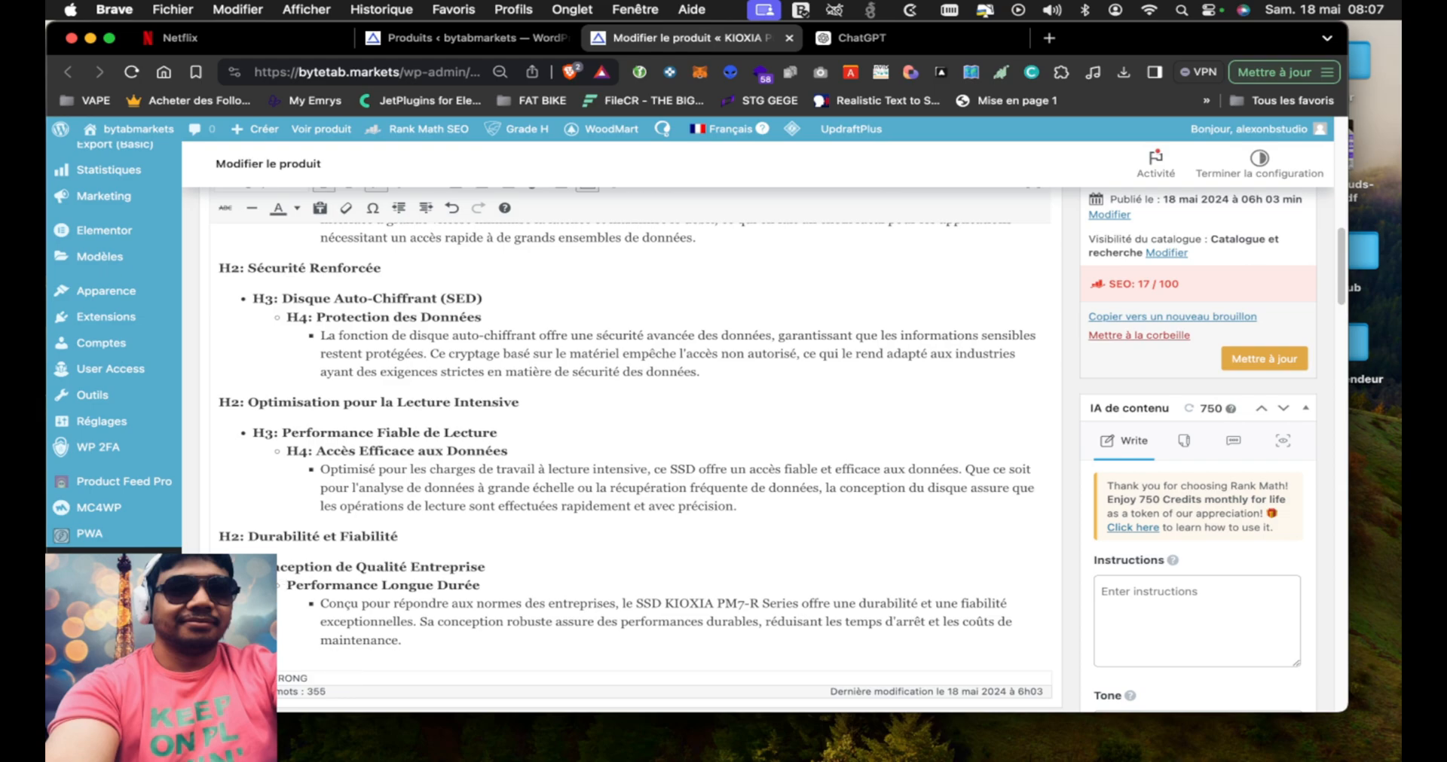
pyautogui.moveTo(249, 538); pyautogui.dragTo(217, 538)
pyautogui.press('BackSpace')
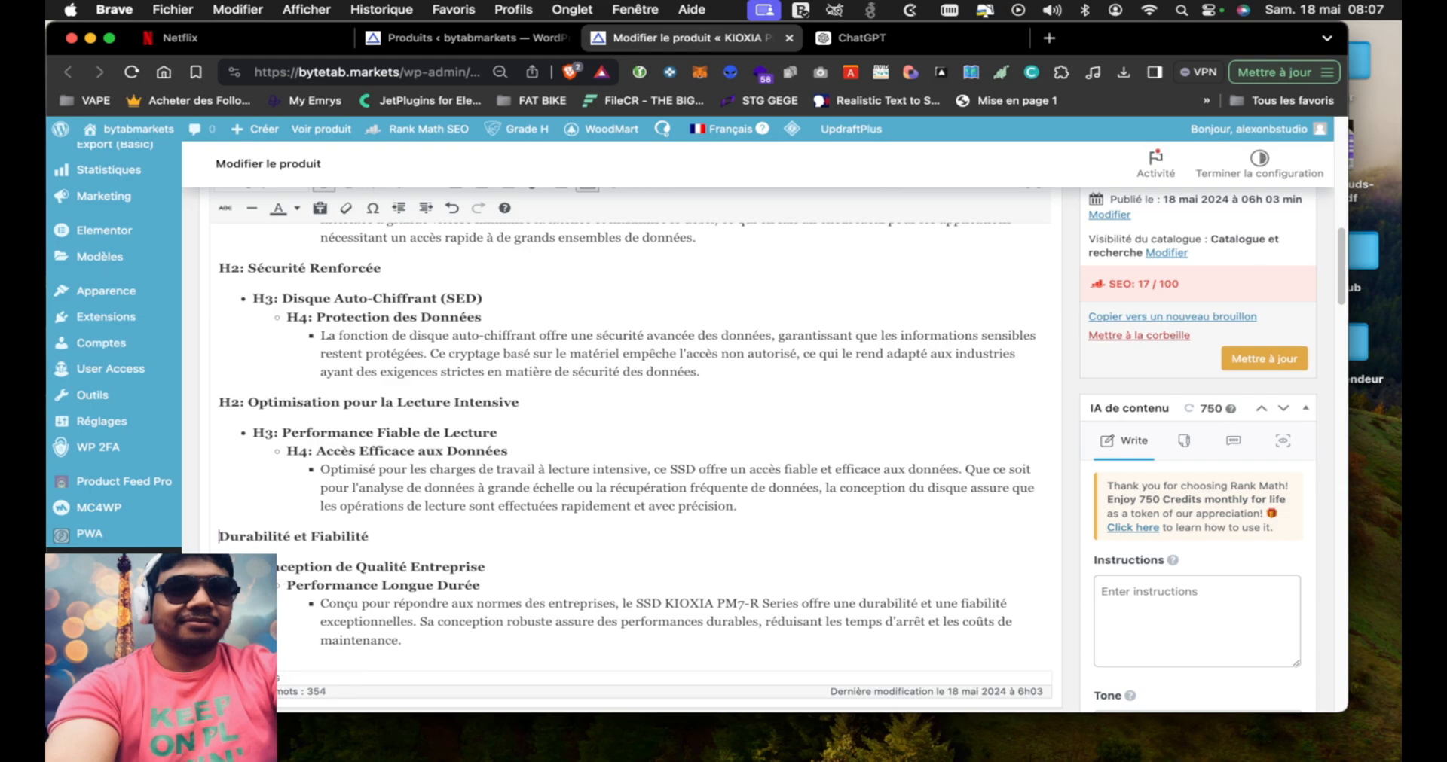
# Remove the "H2:", "H3:" and "H4:" labels from the headings of the "Optimisation pour la Lecture Intensive" section
pyautogui.moveTo(315, 456); pyautogui.dragTo(282, 457)
pyautogui.press('BackSpace')
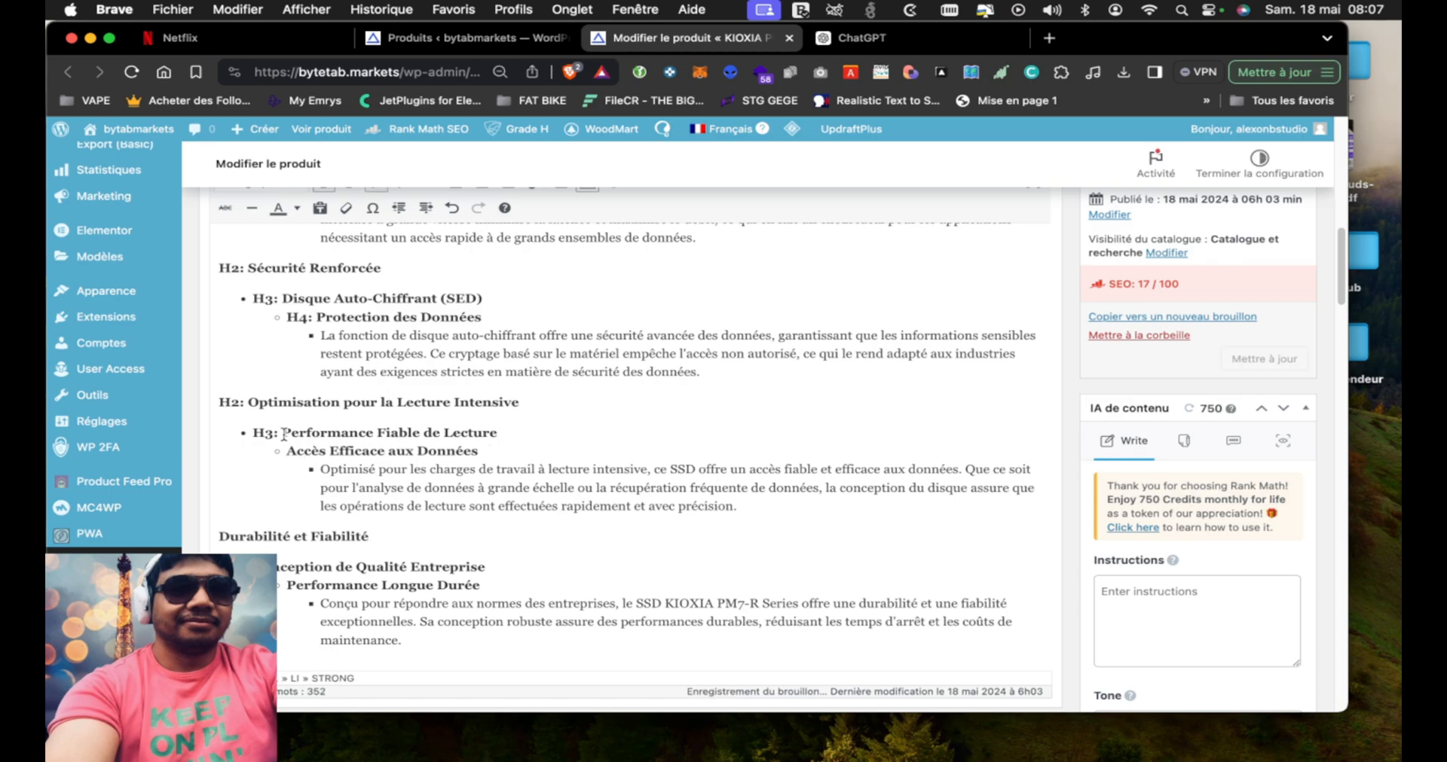
pyautogui.moveTo(282, 436); pyautogui.dragTo(217, 403)
pyautogui.press('BackSpace')
# Remove the "H2:", "H3:" and "H4:" labels from the headings of the "Sécurité Renforcée" section
pyautogui.press('BackSpace')
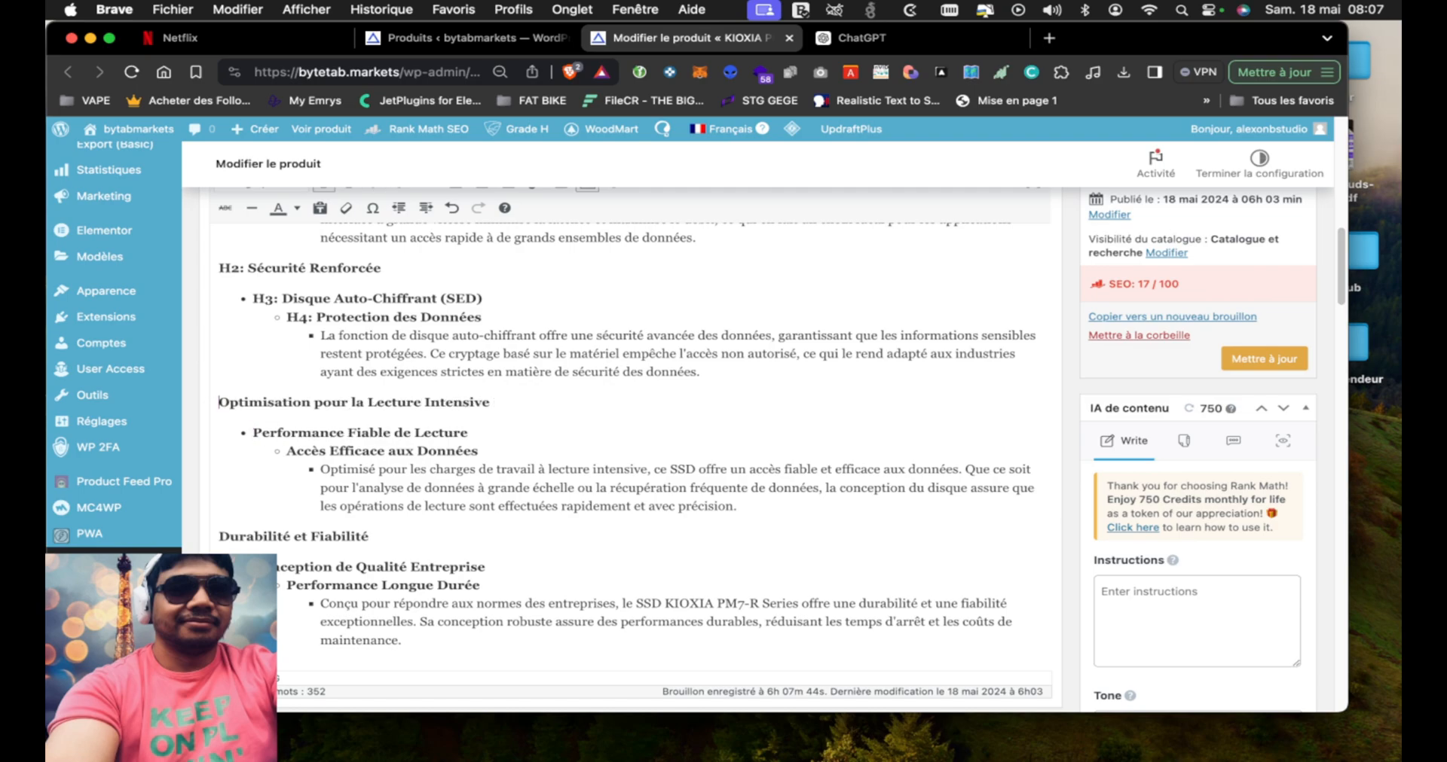
pyautogui.moveTo(322, 317); pyautogui.dragTo(293, 318)
pyautogui.press('BackSpace')
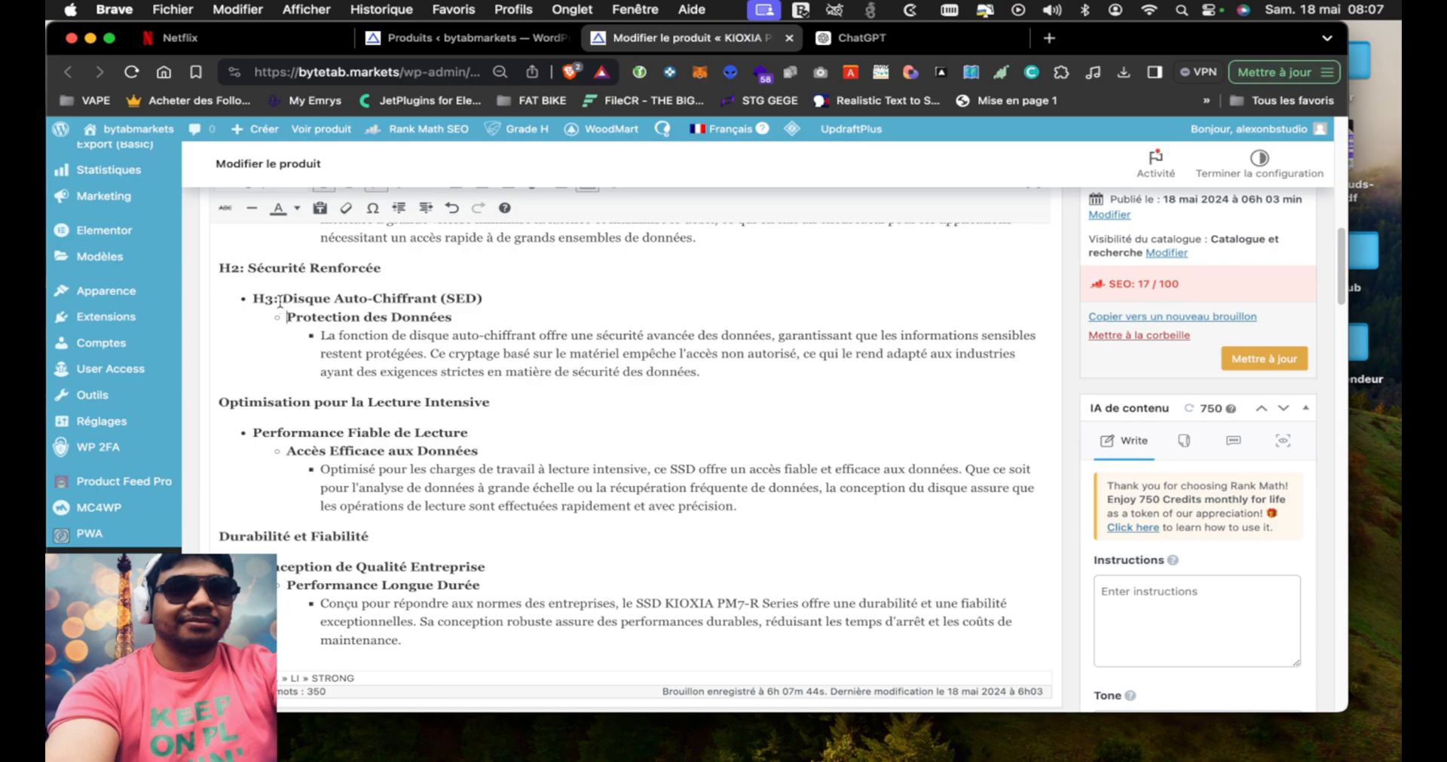
pyautogui.moveTo(283, 299); pyautogui.dragTo(217, 268)
pyautogui.press('BackSpace')
pyautogui.press('BackSpace')
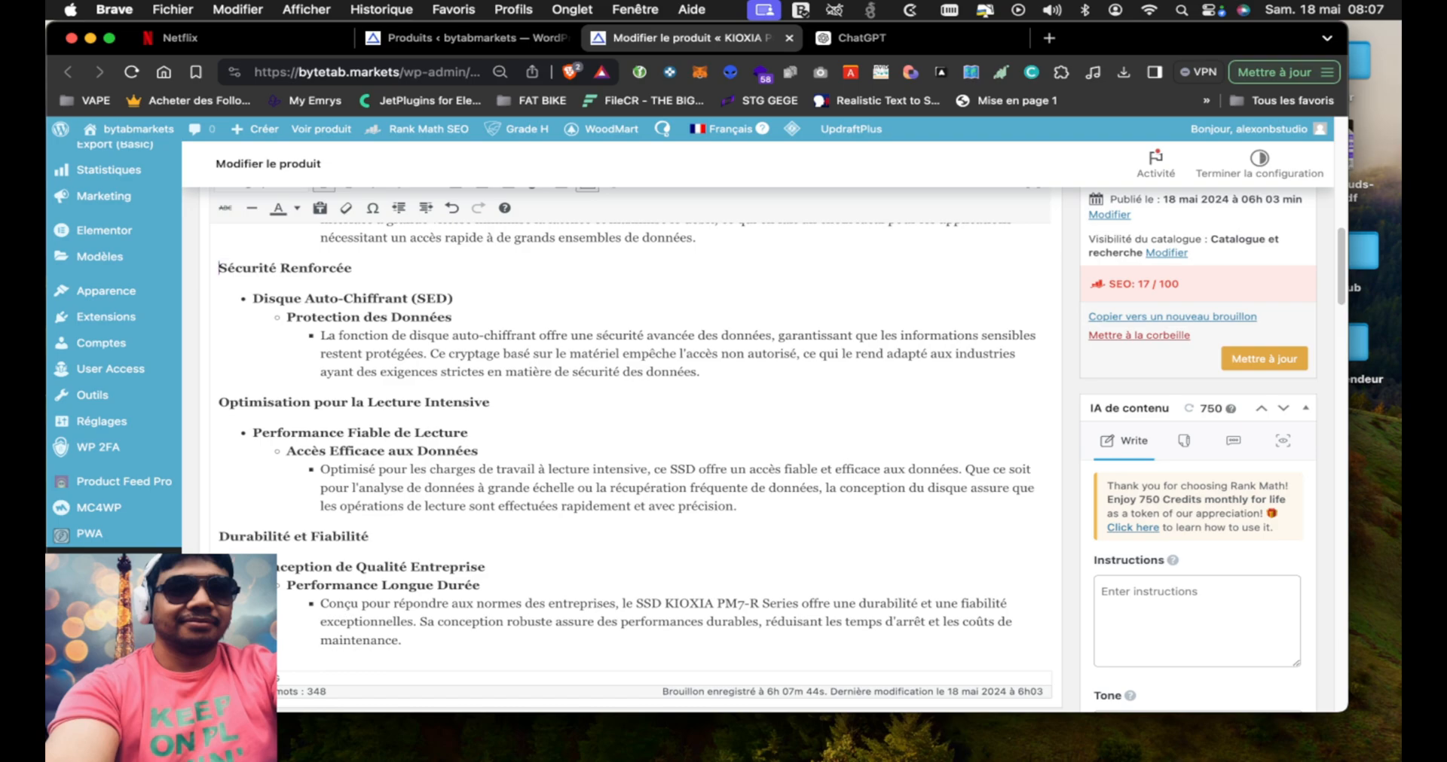
# Remove the "H2:", "H3:" and "H4:" labels from the headings of the "Performance à Grande Vitesse" section
pyautogui.scroll(5, 286, 324)
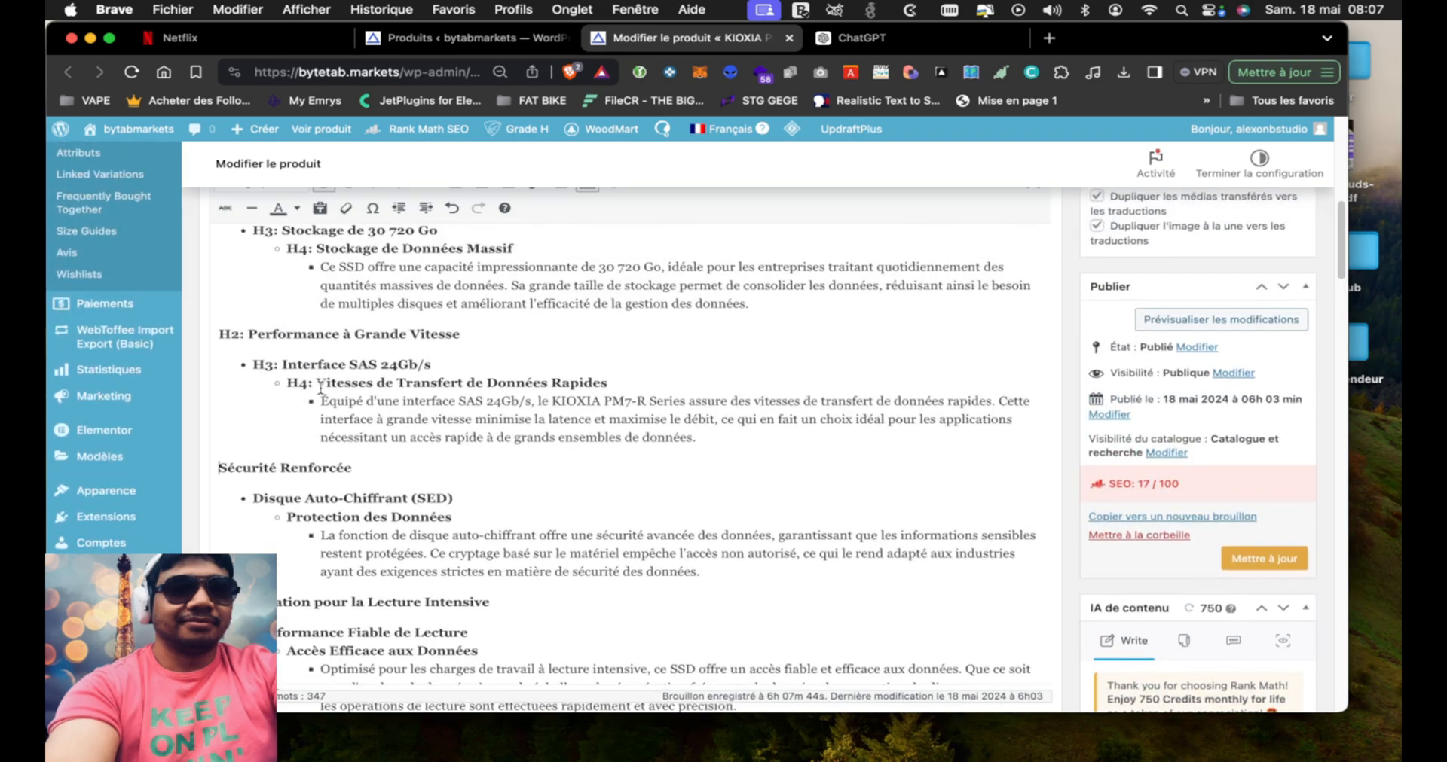
pyautogui.moveTo(318, 385); pyautogui.dragTo(218, 336)
pyautogui.press('BackSpace')
pyautogui.press('BackSpace')
pyautogui.press('BackSpace')
pyautogui.scroll(-1, 218, 336)
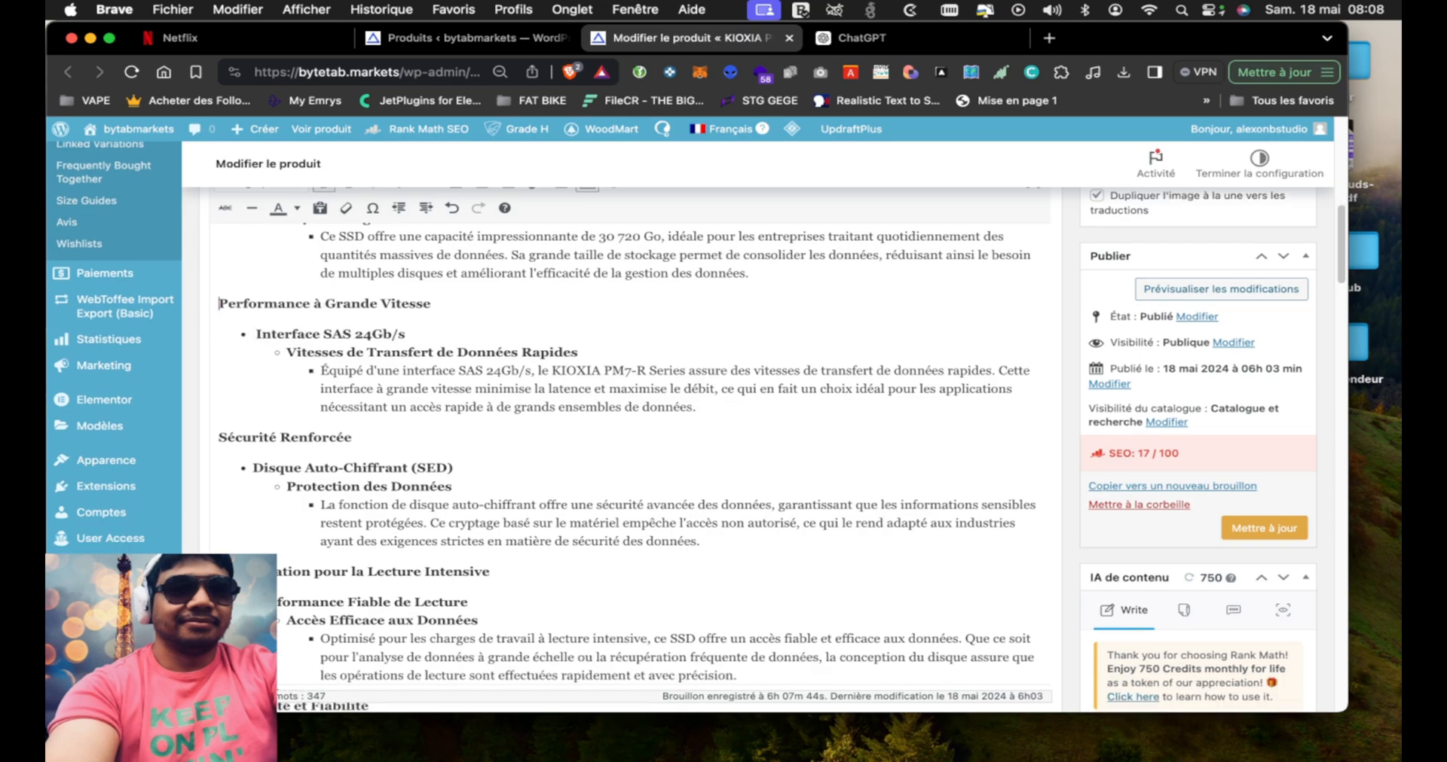
# Remove the "H2:", "H3:" and "H4:" labels from the headings of the "Capacité Exceptionnelle" section
pyautogui.scroll(5, 305, 407)
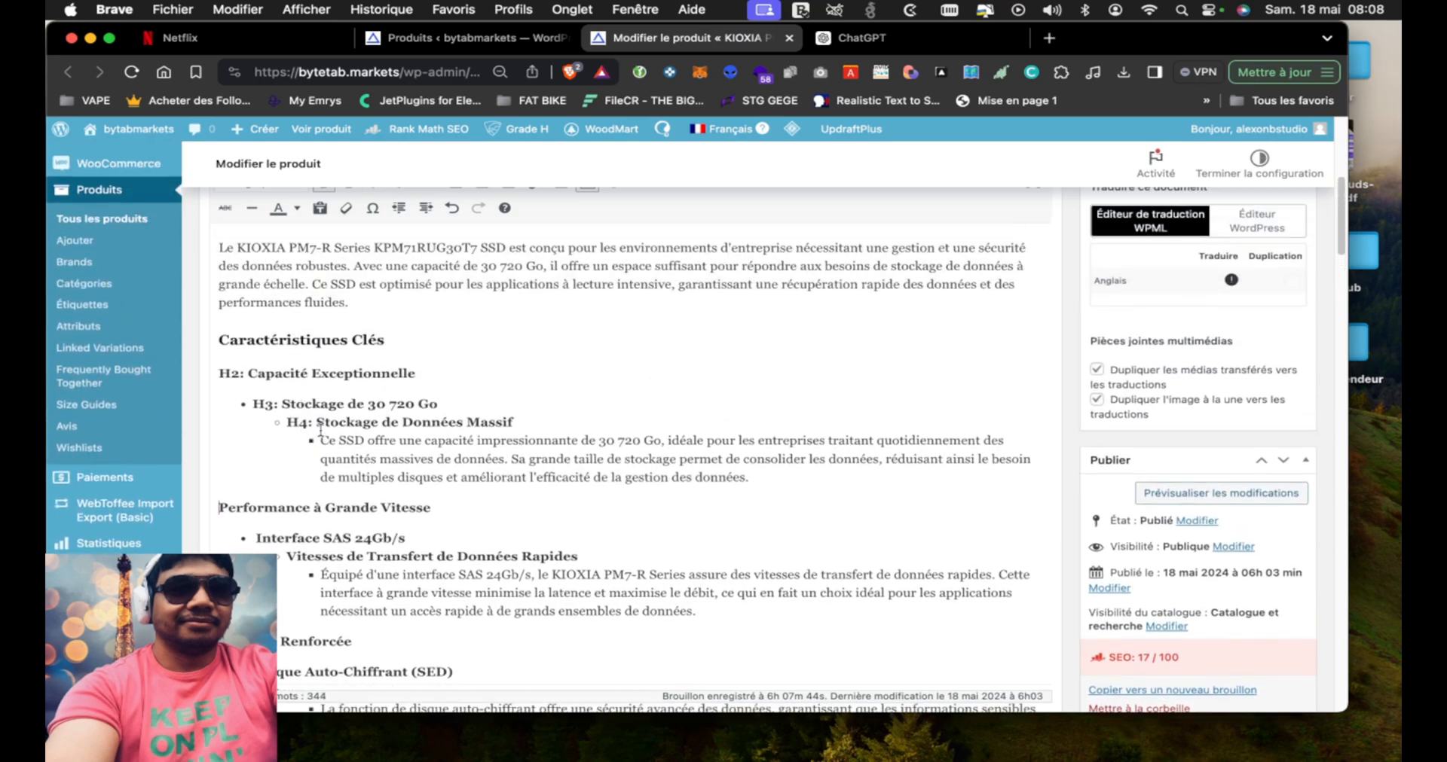
pyautogui.moveTo(318, 423); pyautogui.dragTo(218, 354)
pyautogui.press('BackSpace')
pyautogui.scroll(-1, 286, 422)
pyautogui.press('BackSpace')
pyautogui.press('BackSpace')
# Format the "Stockage de Données Massif" line in the product description as Titre 4
pyautogui.scroll(2, 391, 354)
pyautogui.scroll(1, 391, 354)
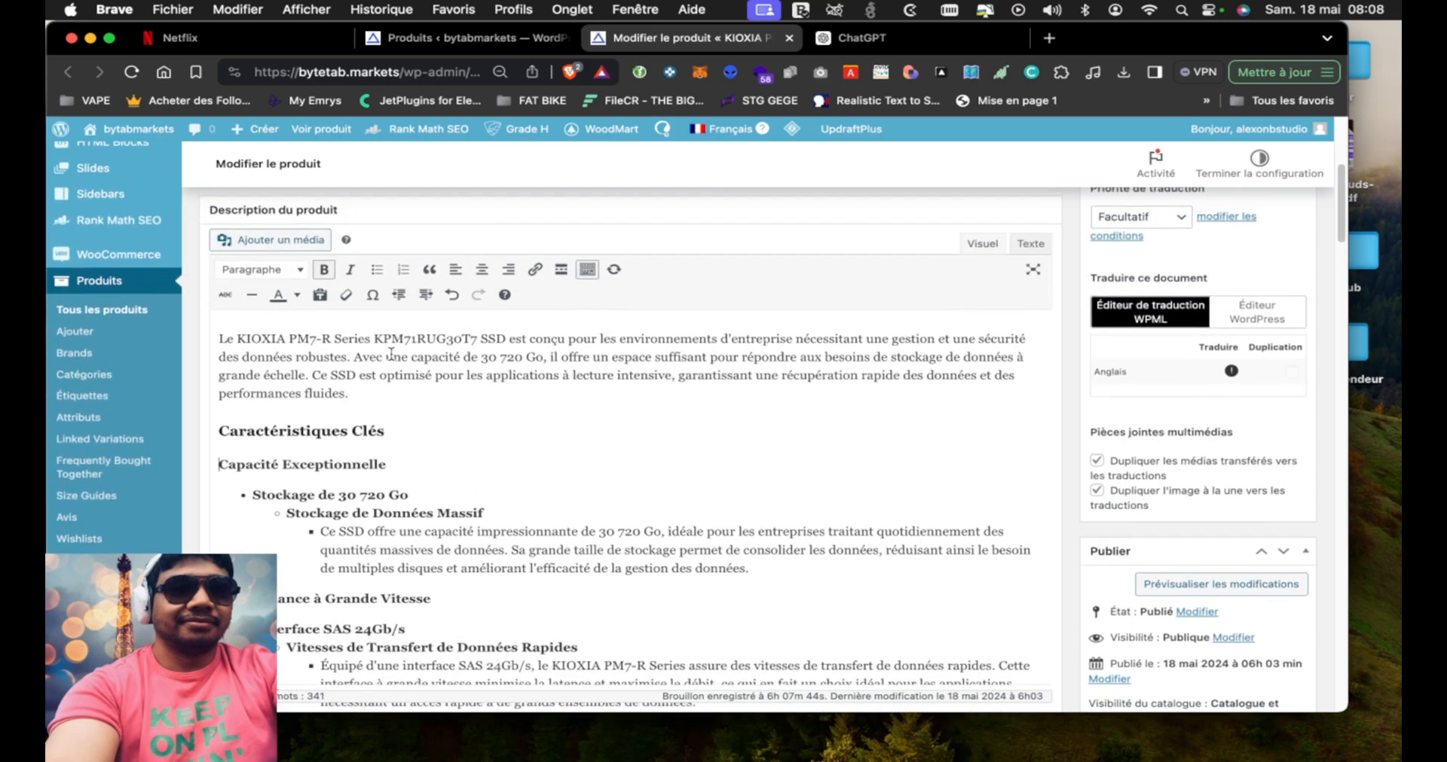
pyautogui.scroll(-5, 391, 354)
pyautogui.scroll(6, 391, 354)
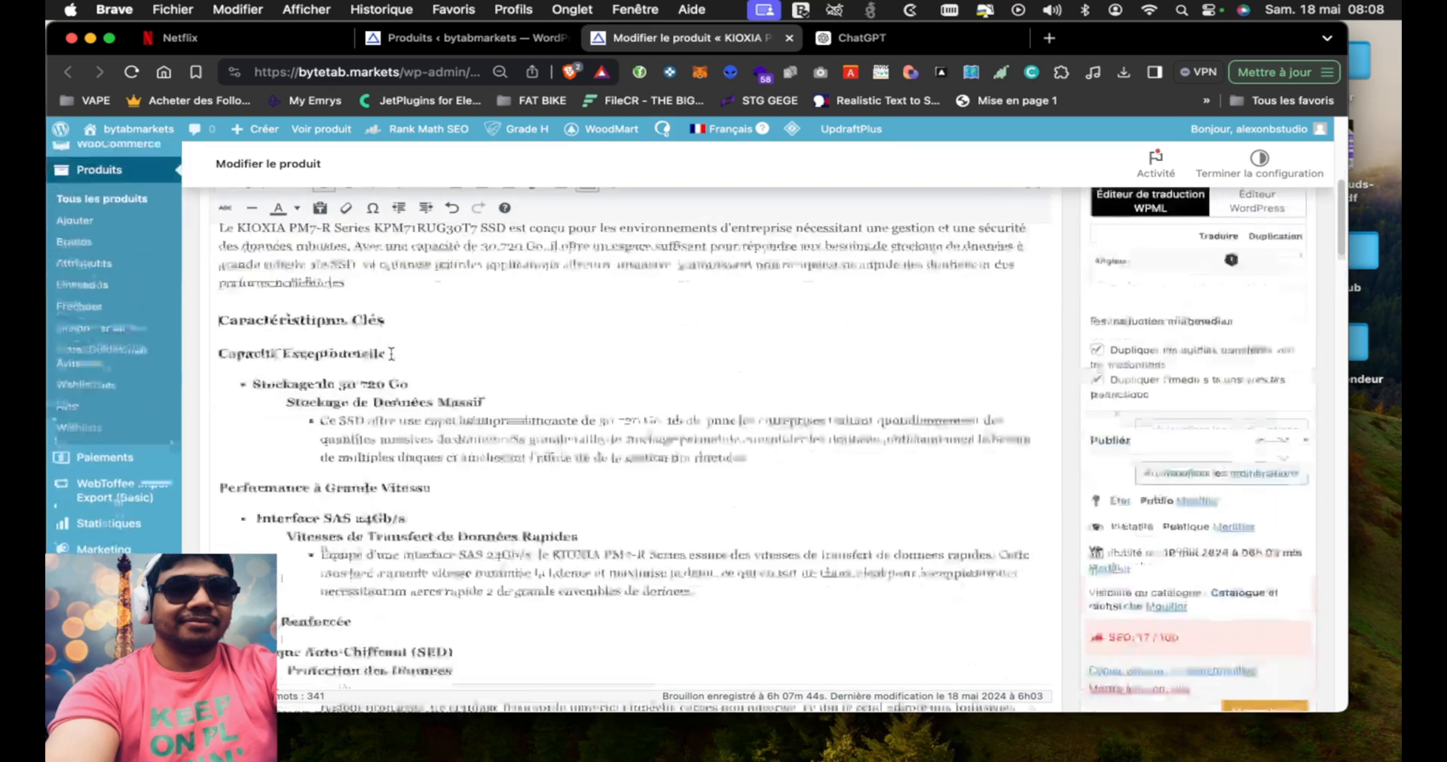
pyautogui.scroll(-2, 391, 354)
pyautogui.moveTo(286, 450); pyautogui.dragTo(478, 452)
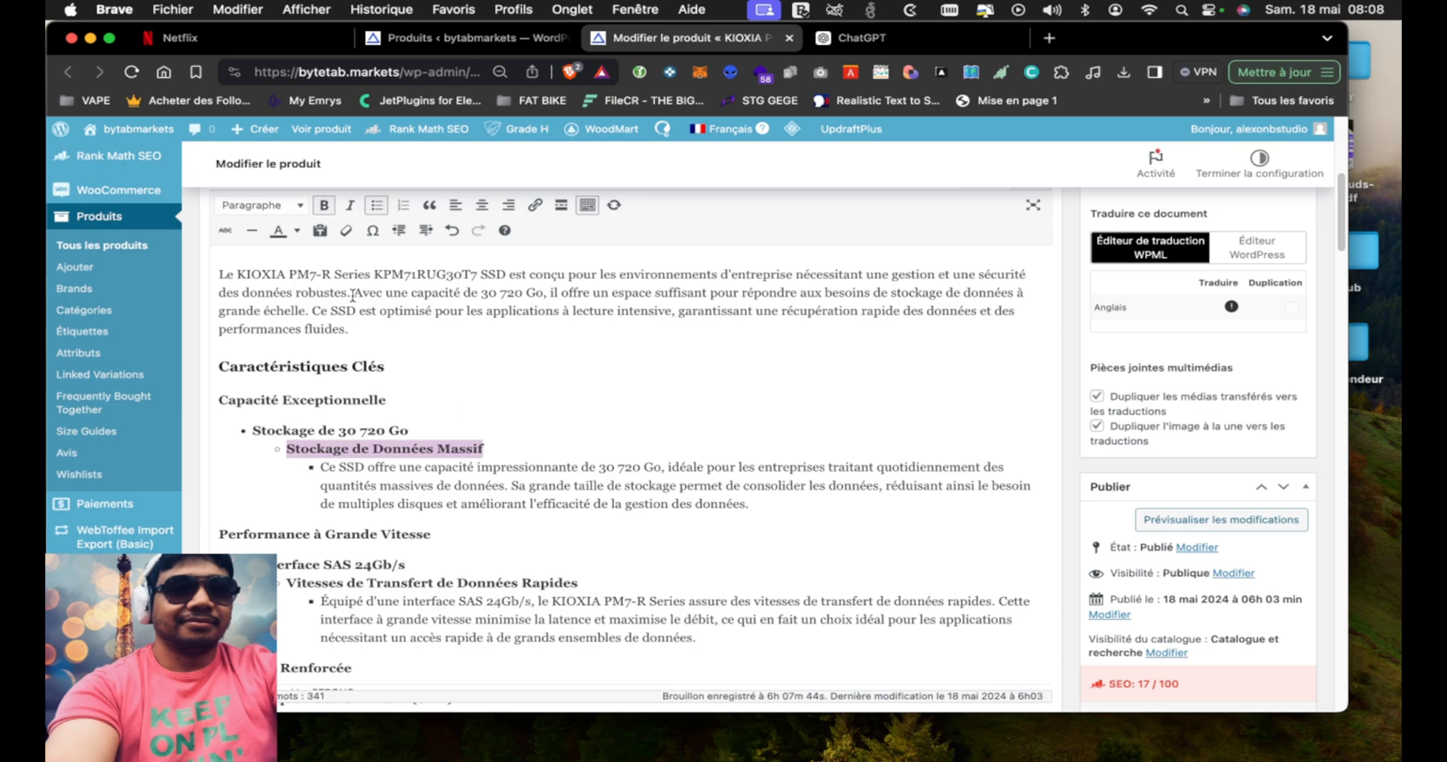
pyautogui.click(289, 206)
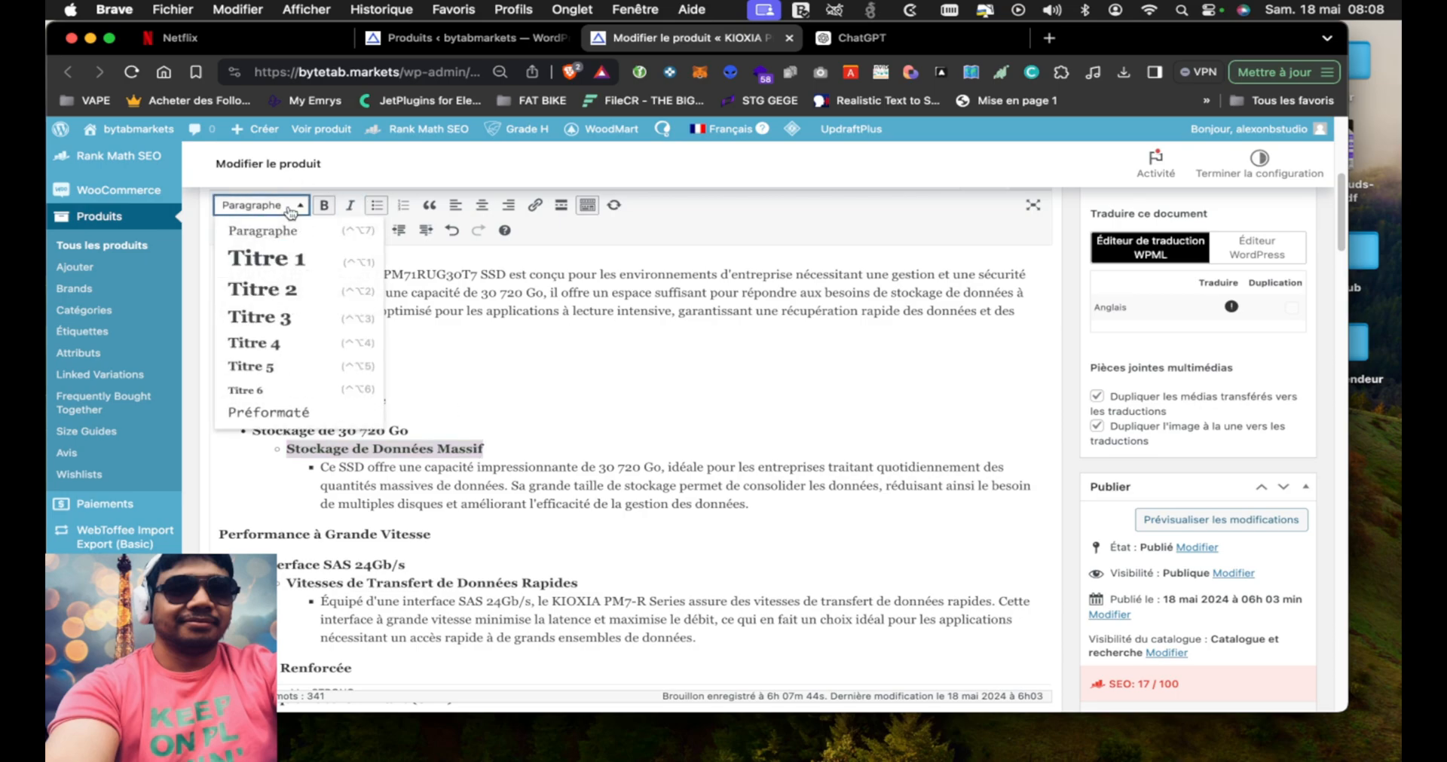
pyautogui.click(308, 347)
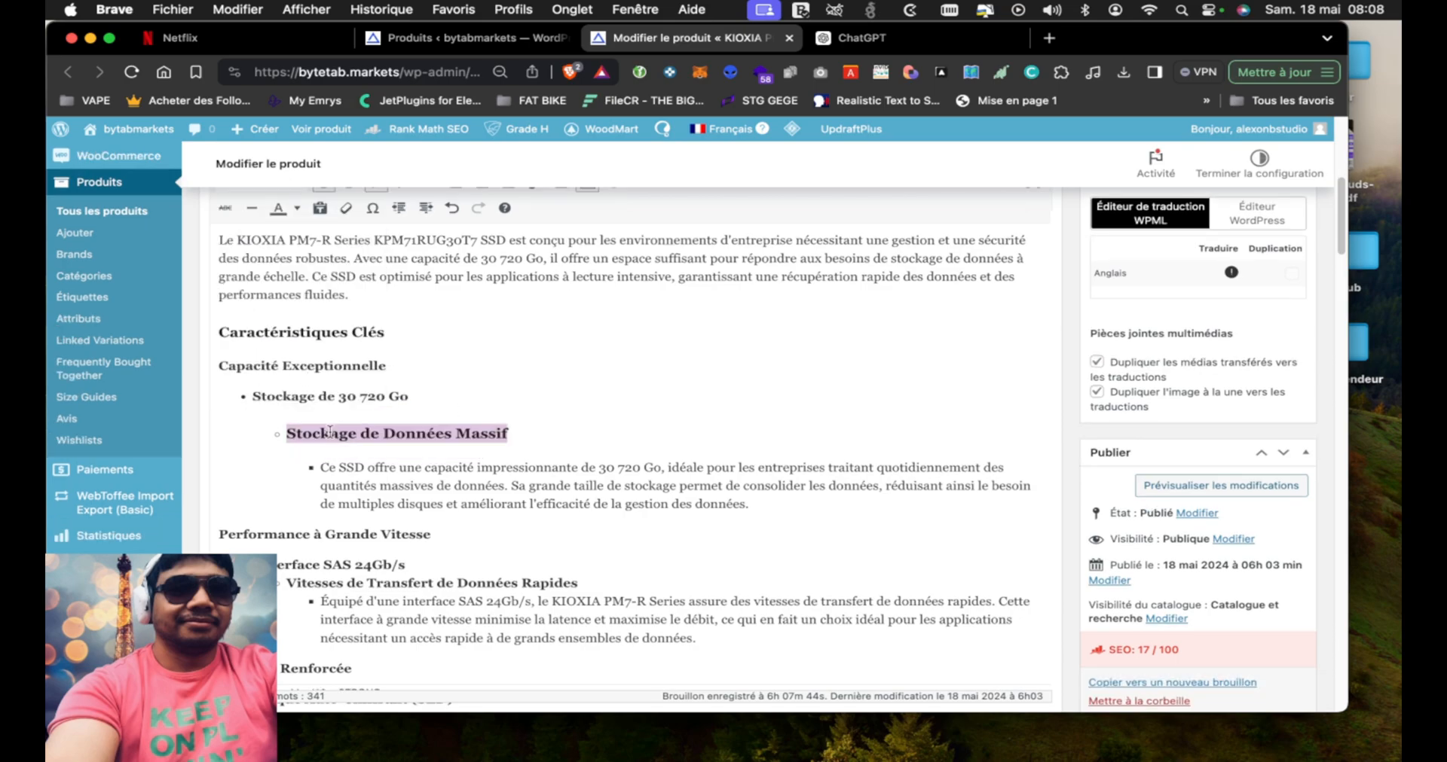
# Format the "Stockage de 30 720 Go" line in the product description as Titre 3
pyautogui.click(415, 400)
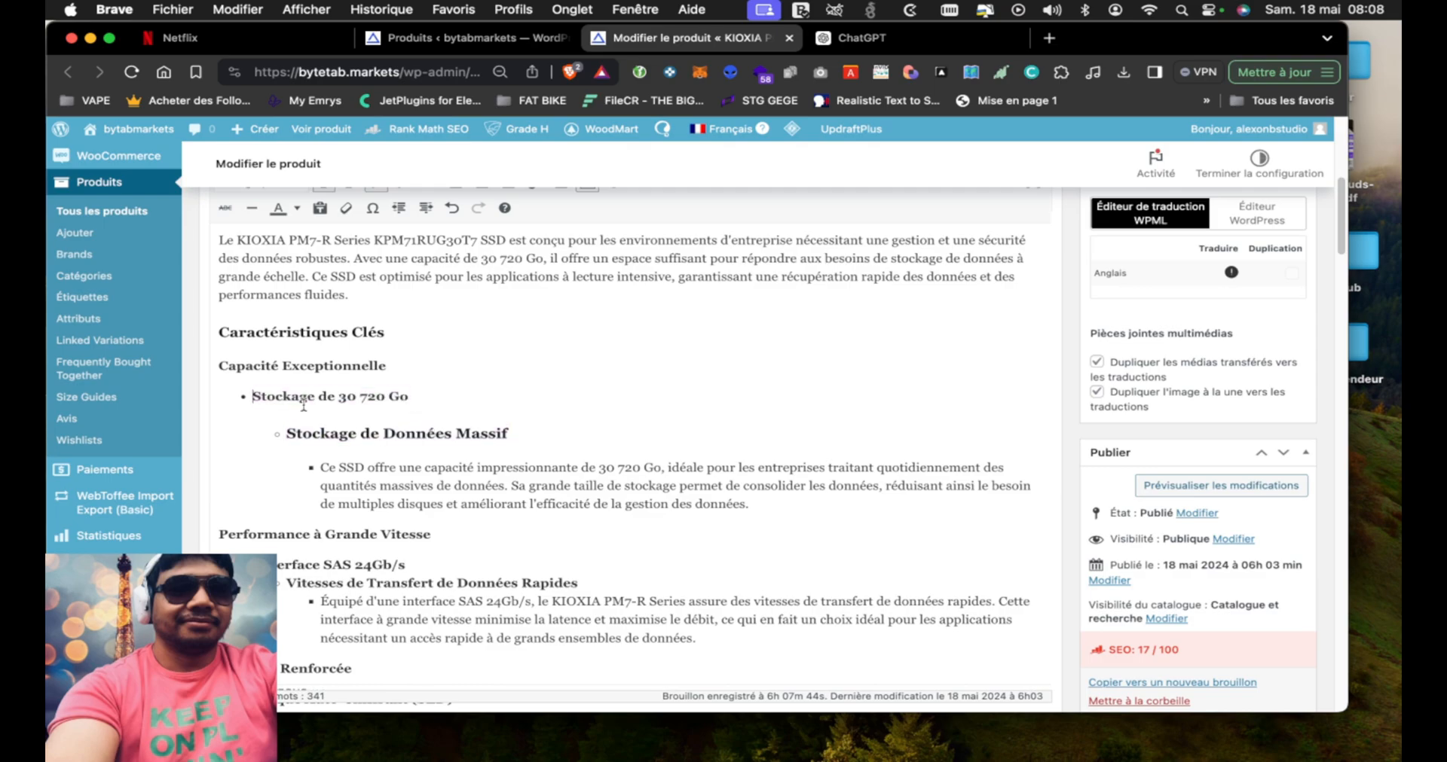
pyautogui.moveTo(442, 393); pyautogui.dragTo(408, 400)
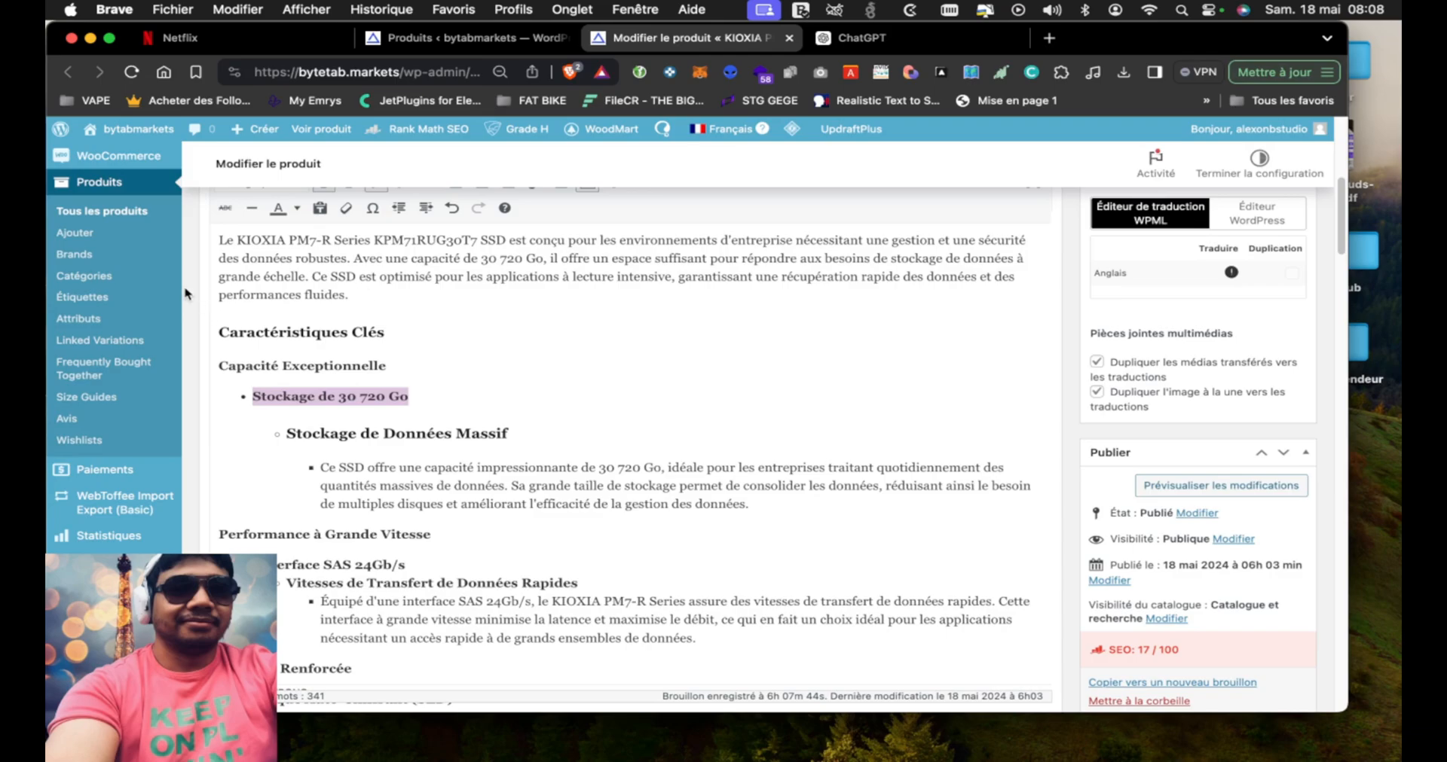
pyautogui.scroll(2, 187, 294)
pyautogui.click(260, 258)
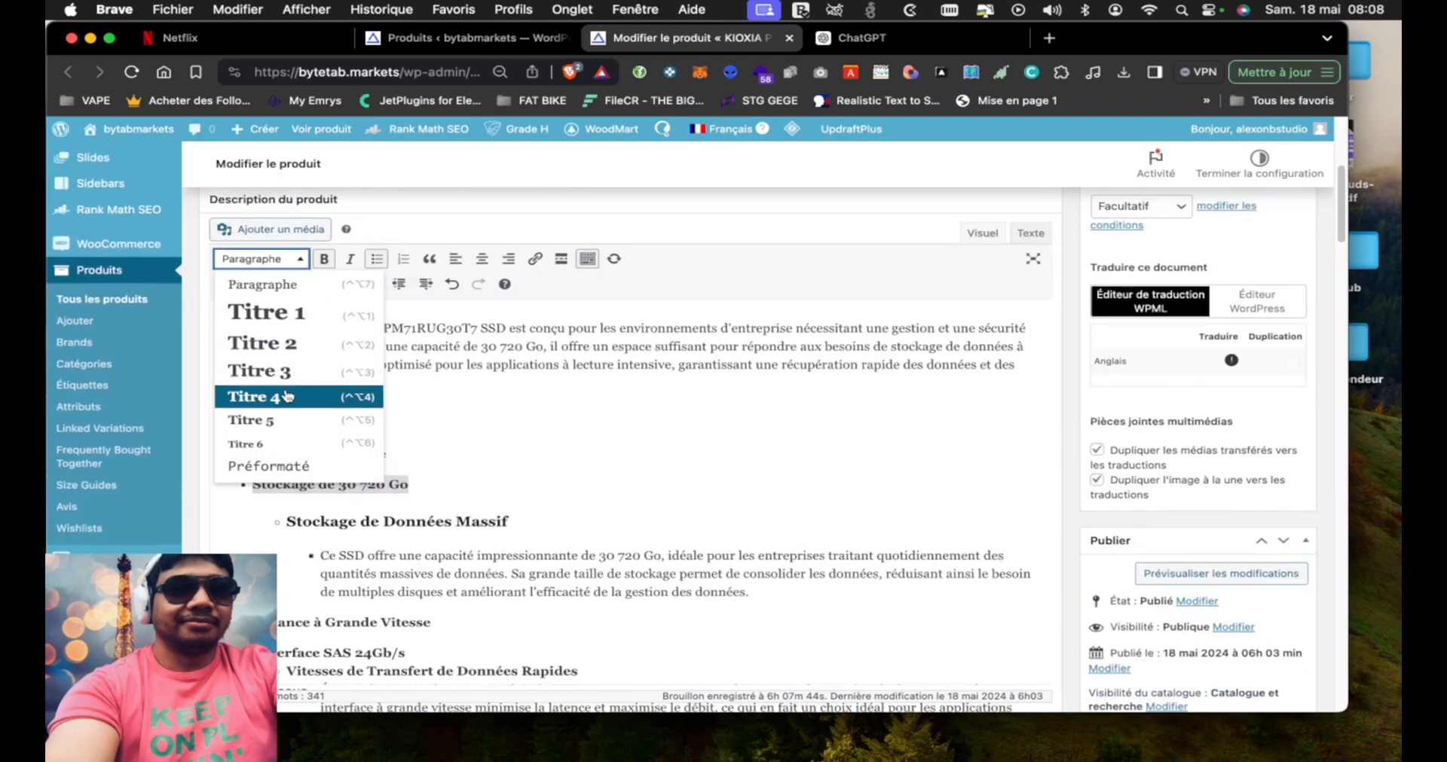
pyautogui.click(290, 369)
# Format "Capacité Exceptionnelle" as Titre 2 and the "Caractéristiques Clés" heading above it as Titre 1
pyautogui.moveTo(395, 445); pyautogui.dragTo(214, 442)
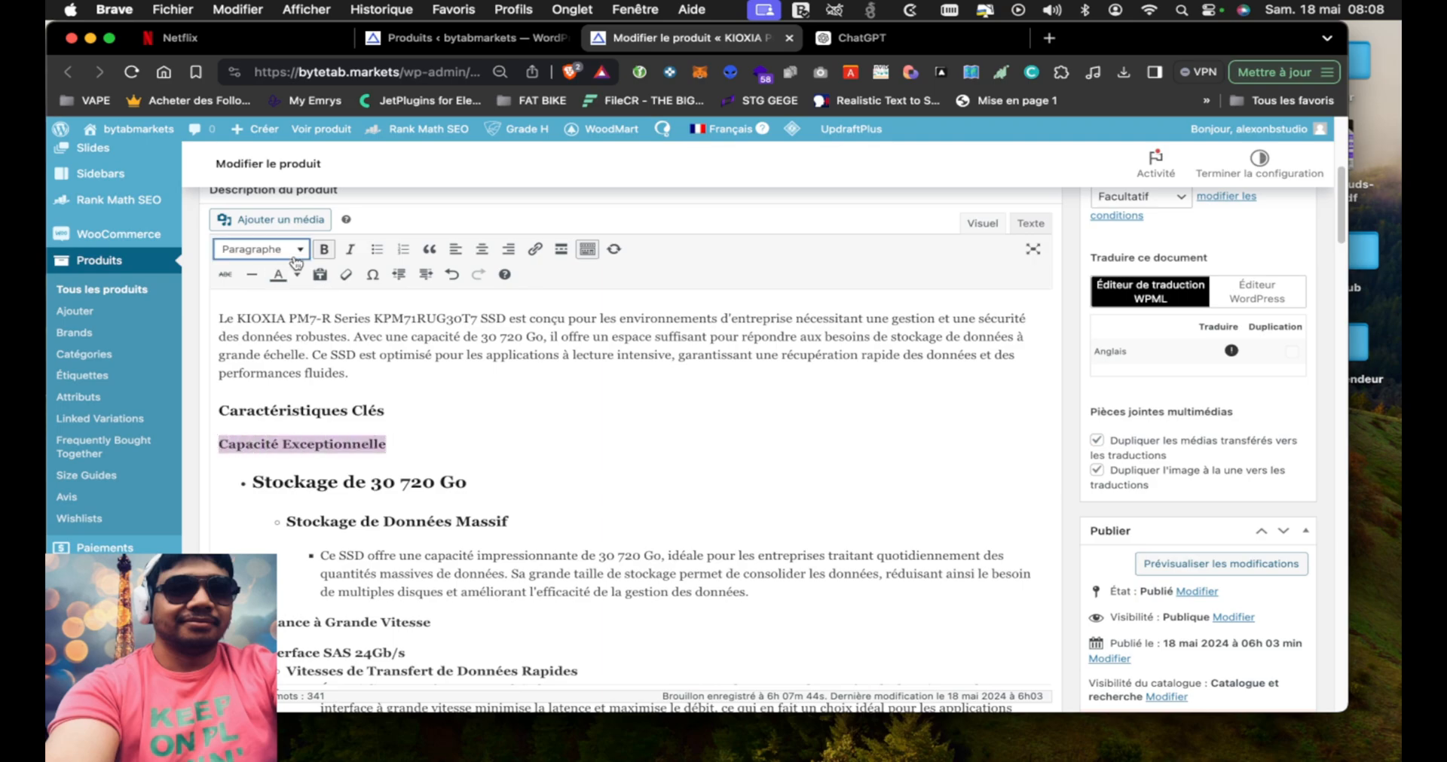
pyautogui.click(298, 255)
pyautogui.click(288, 332)
pyautogui.moveTo(402, 405); pyautogui.dragTo(216, 404)
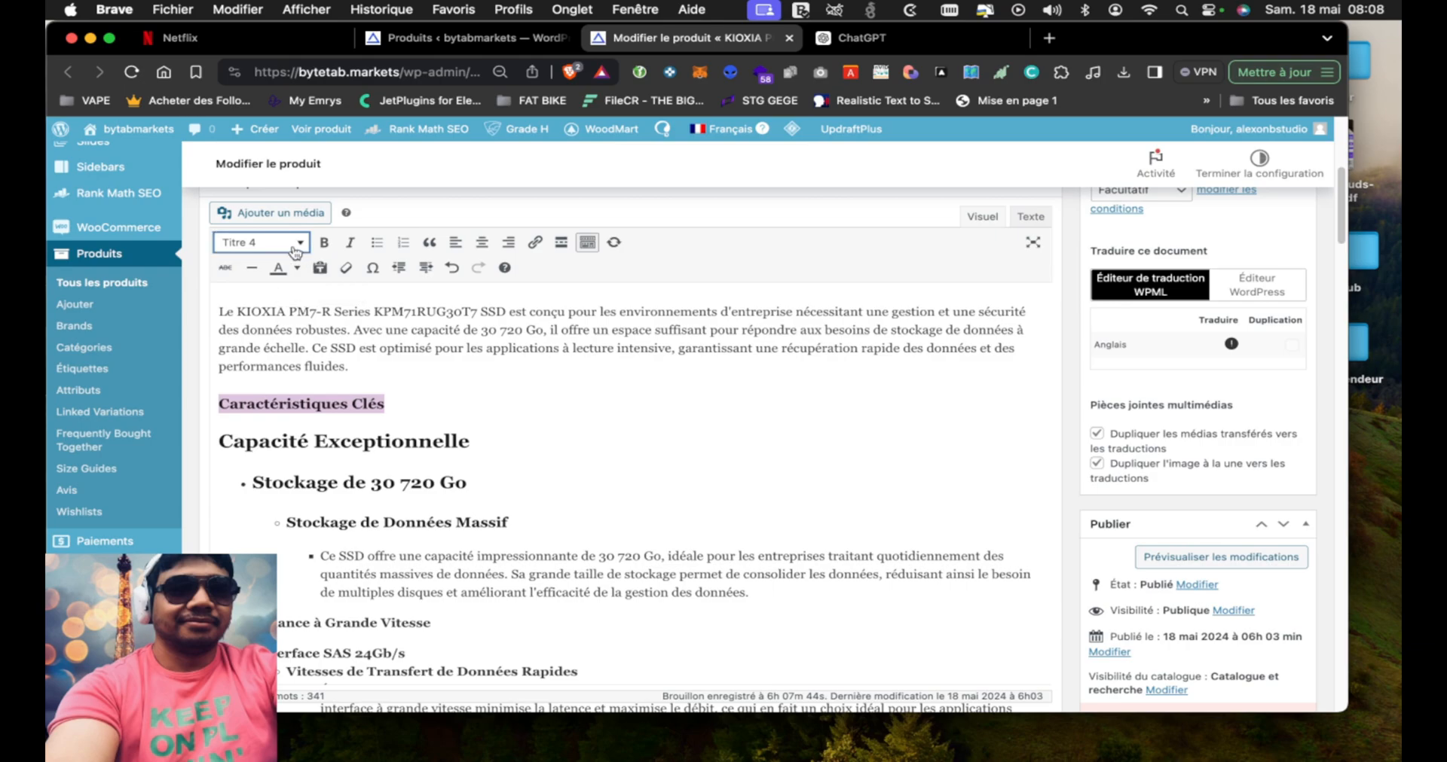
pyautogui.click(296, 245)
pyautogui.click(290, 296)
# Format the "Performance à Grande Vitesse" line in the product description as Titre 2
pyautogui.scroll(-2, 311, 584)
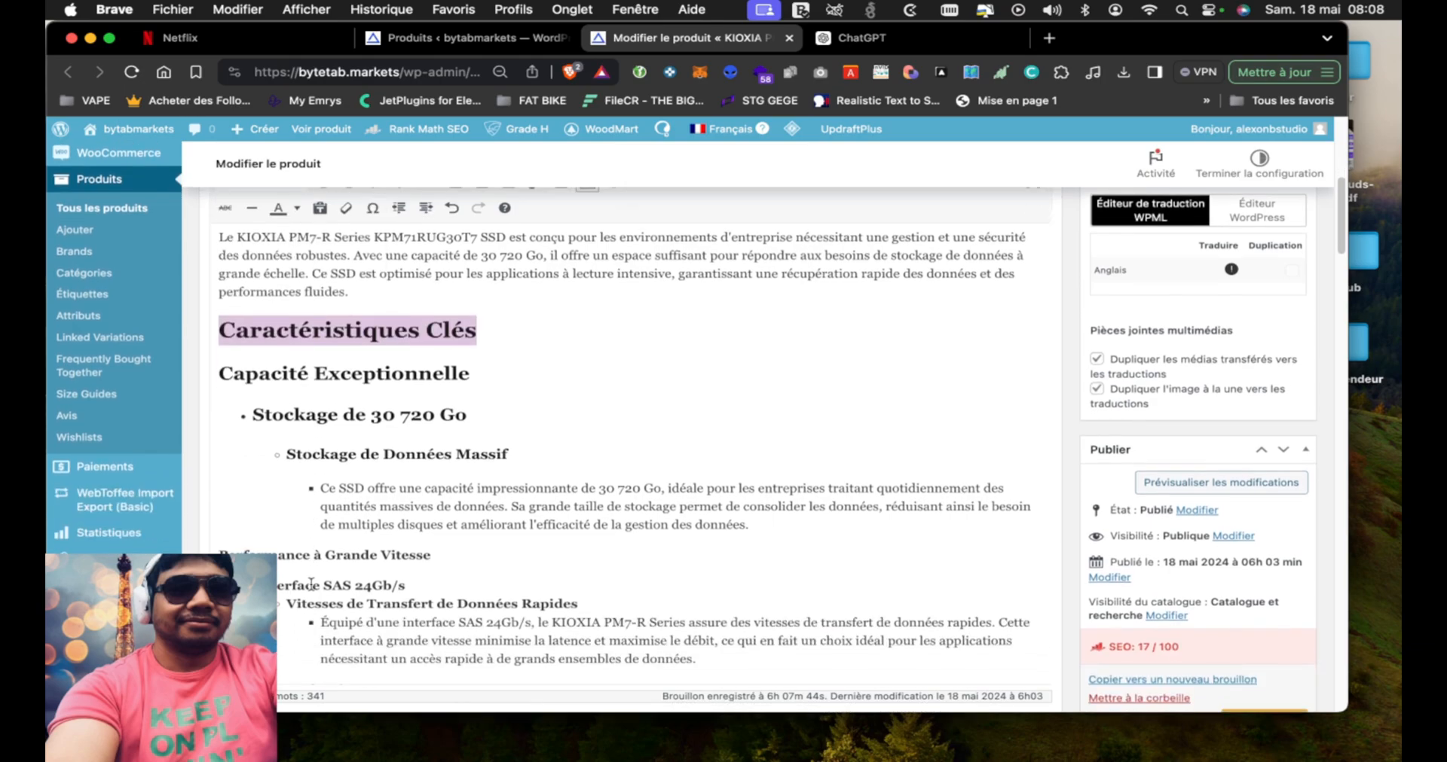
pyautogui.moveTo(443, 559); pyautogui.dragTo(219, 548)
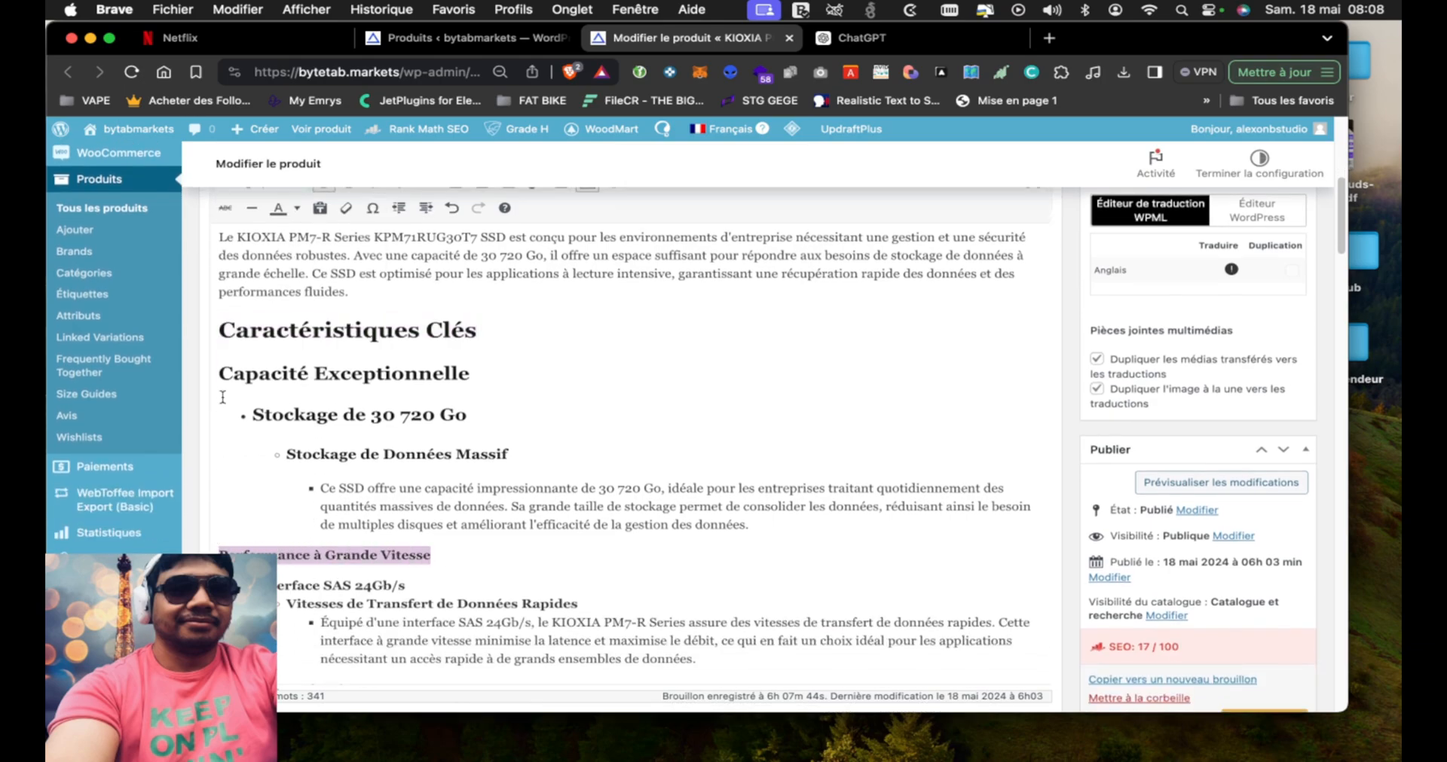
pyautogui.scroll(2, 223, 400)
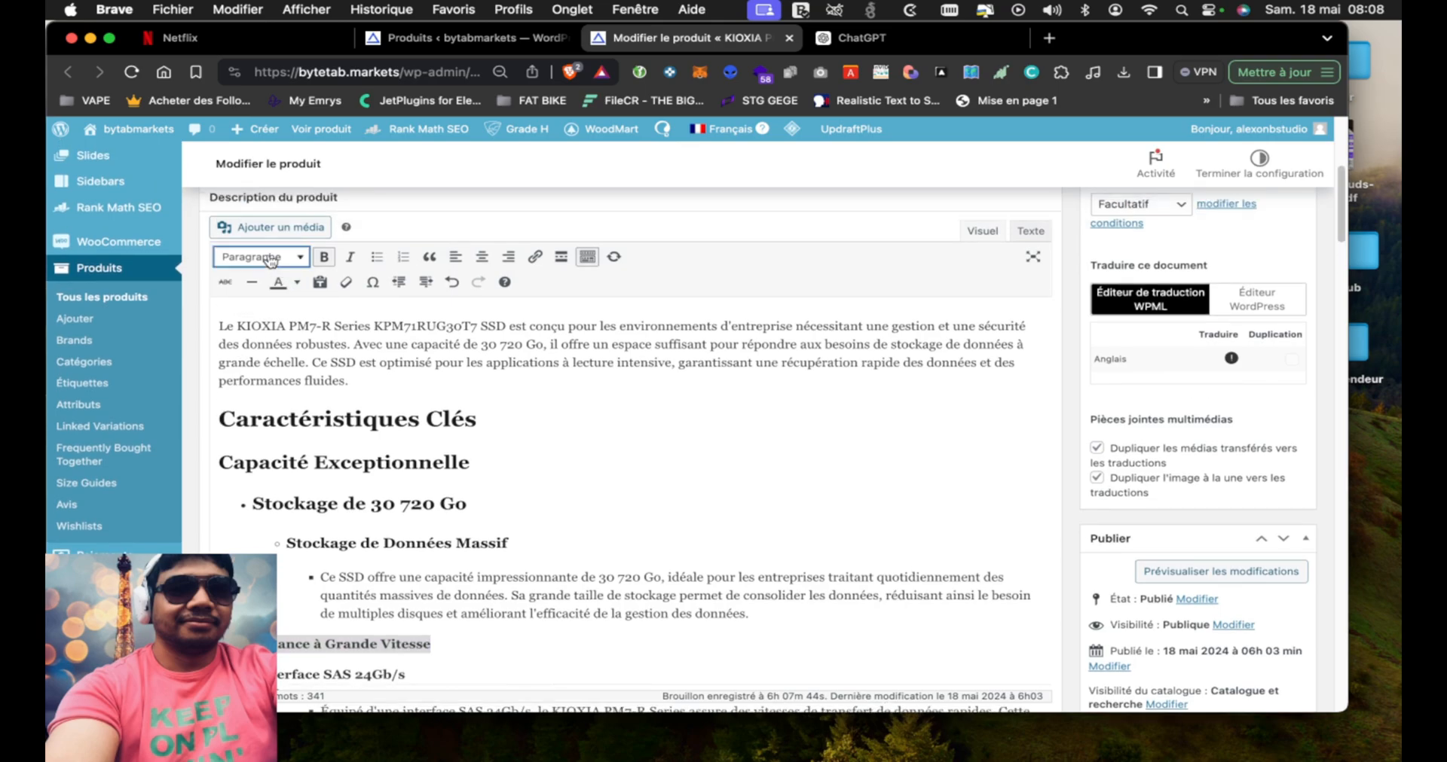
pyautogui.click(271, 260)
pyautogui.click(275, 339)
# Format the "Interface SAS 24Gb/s" line in the product description as Titre 3
pyautogui.scroll(-2, 356, 502)
pyautogui.scroll(-1, 357, 502)
pyautogui.moveTo(410, 506)
pyautogui.mouseDown()
pyautogui.moveTo(345, 505)
pyautogui.moveTo(415, 503)
pyautogui.mouseUp()
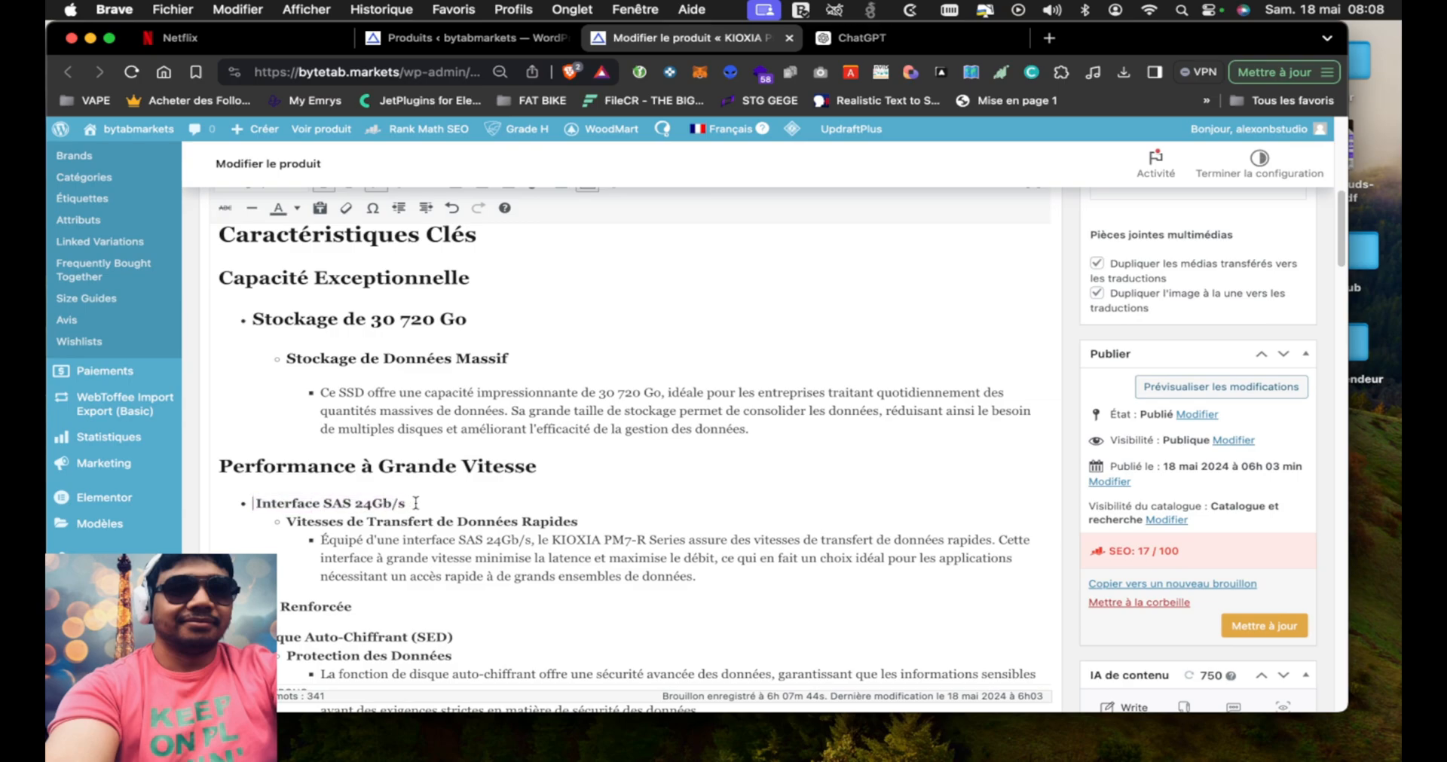
pyautogui.keyDown('shift'); pyautogui.click(406, 505); pyautogui.keyUp('shift')
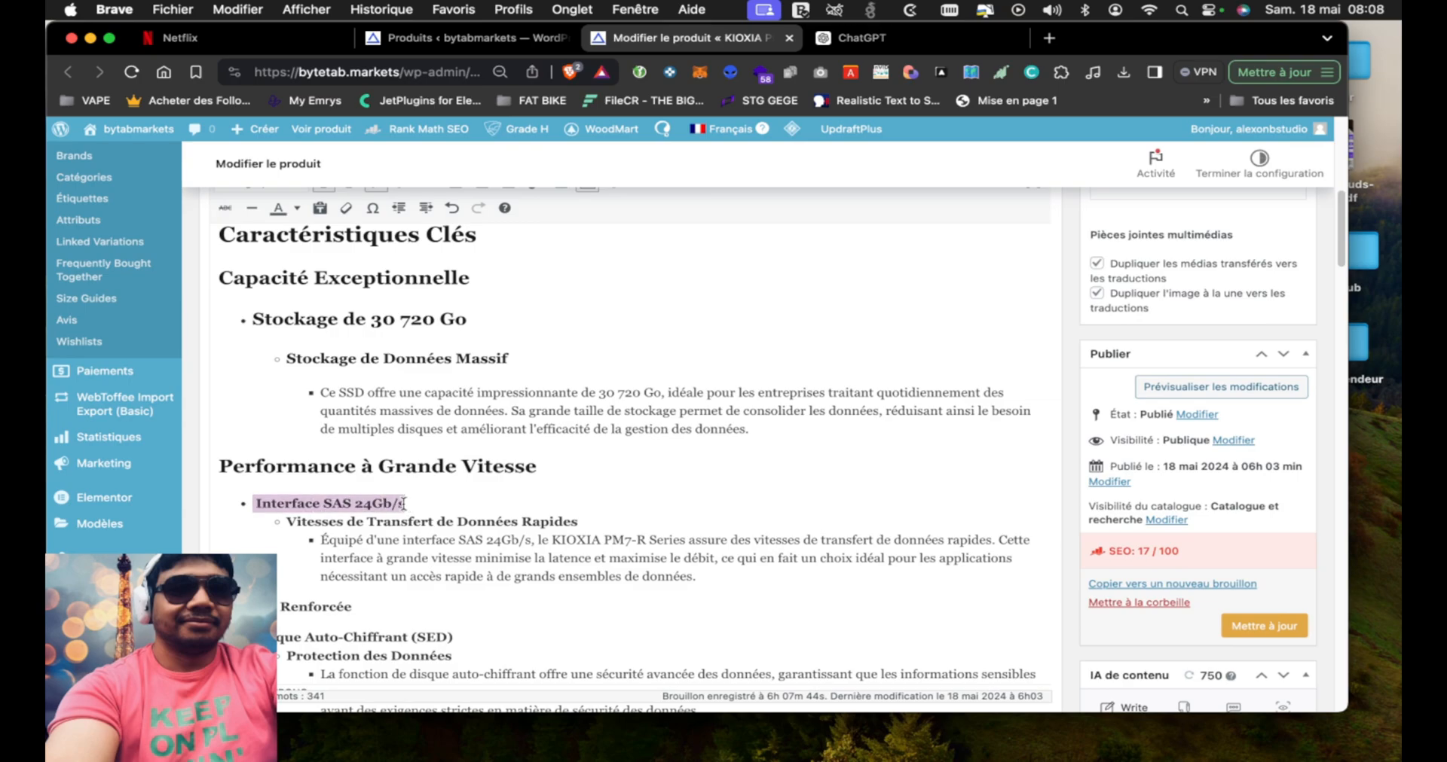
pyautogui.scroll(8, 193, 341)
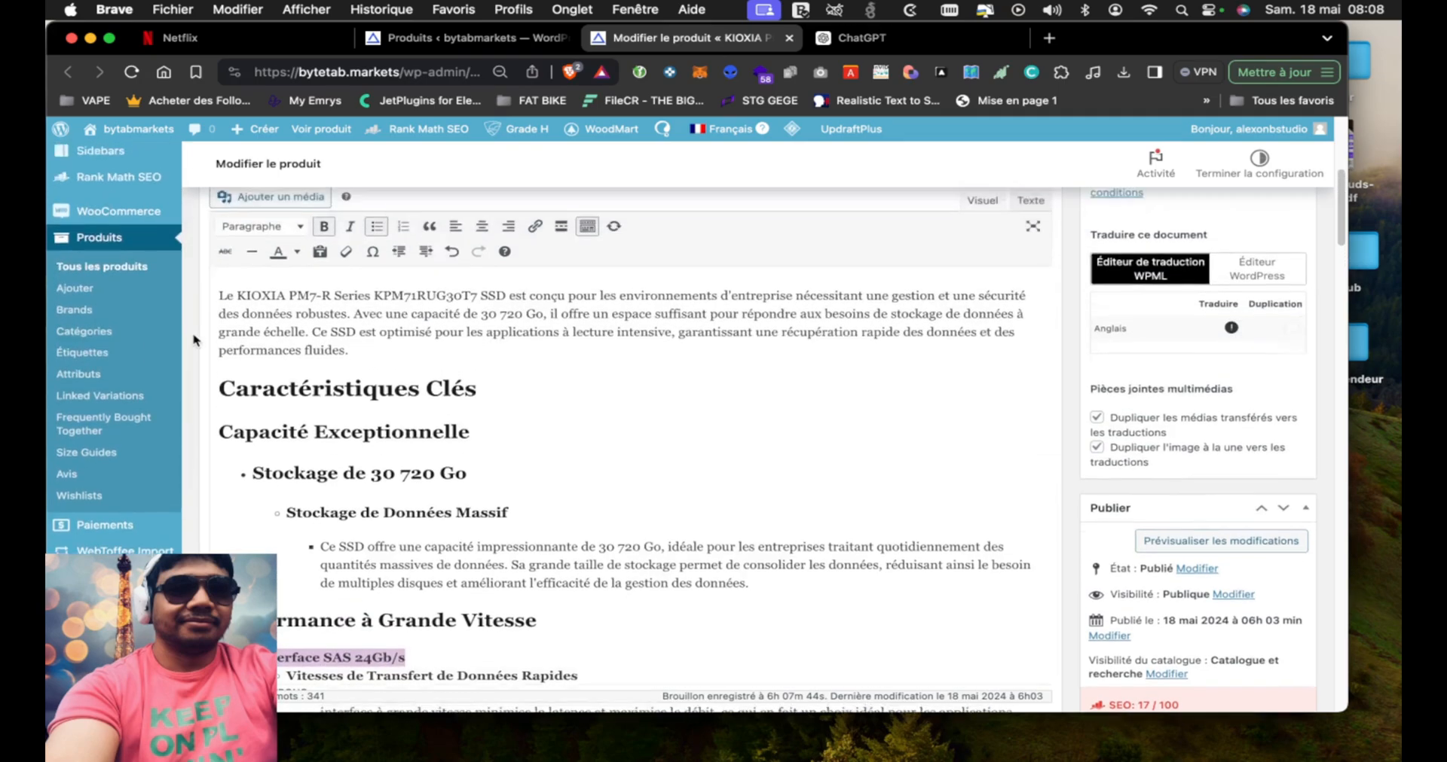
pyautogui.click(260, 282)
pyautogui.click(280, 394)
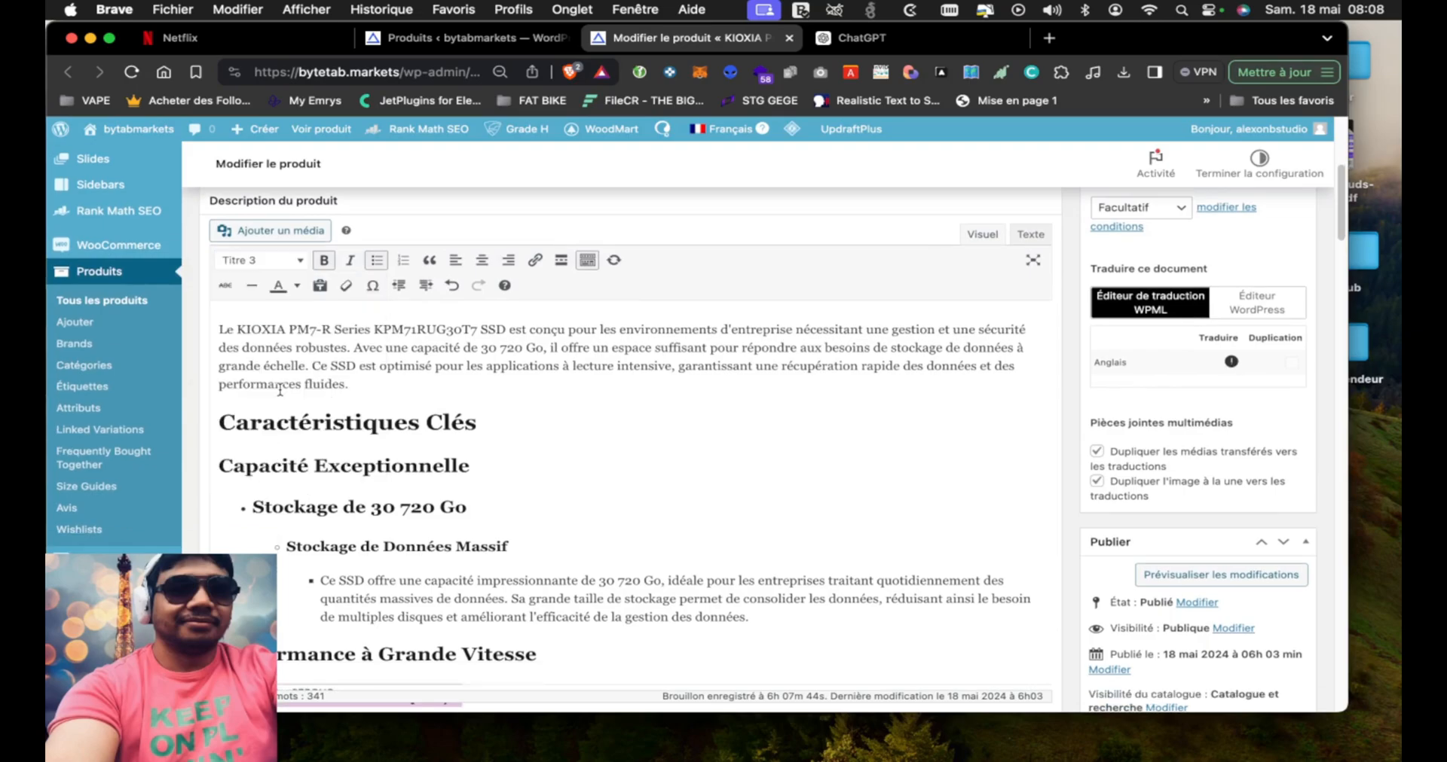
# Format the "Sécurité Renforcée" line in the product description as Titre 2
pyautogui.scroll(-8, 202, 509)
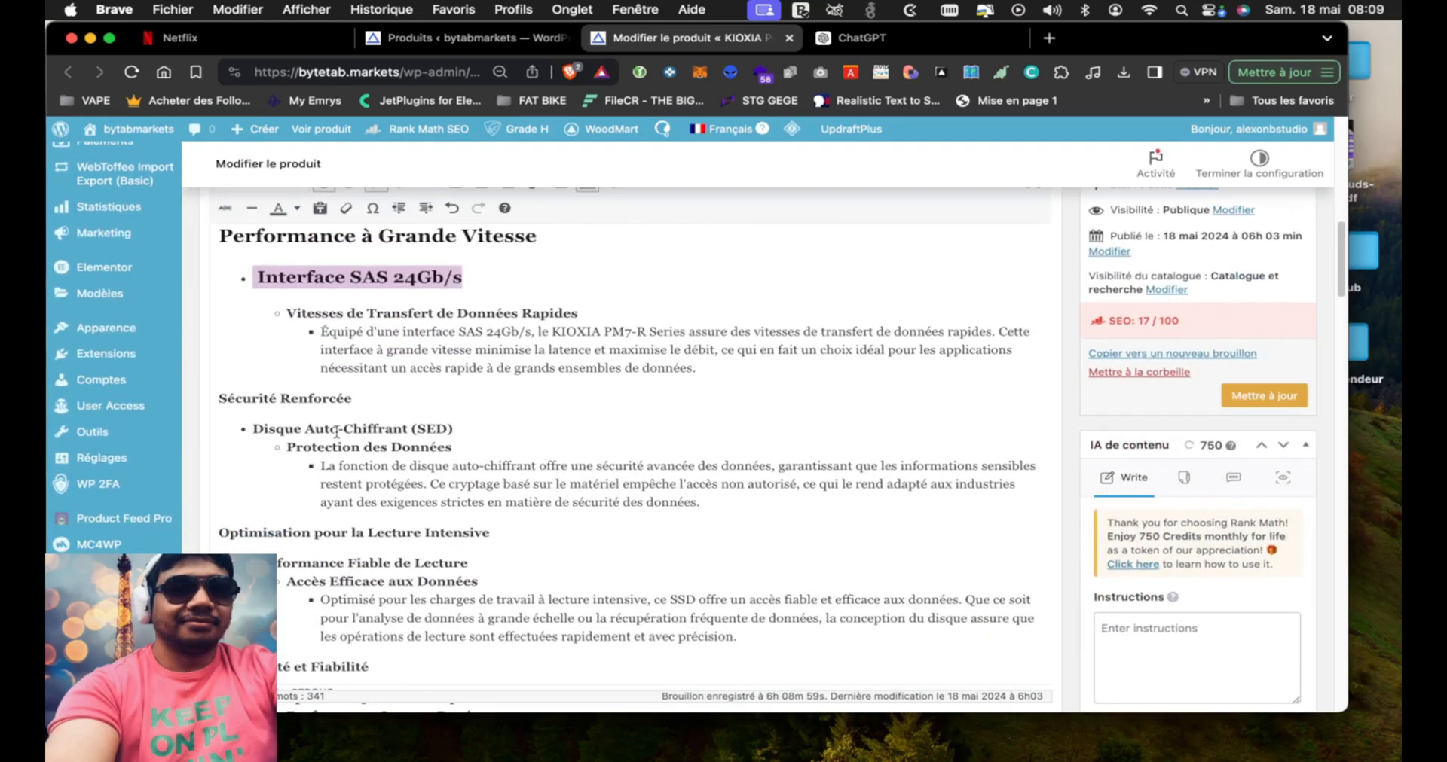
pyautogui.moveTo(364, 402); pyautogui.dragTo(212, 403)
pyautogui.scroll(5, 207, 337)
pyautogui.scroll(5, 207, 337)
pyautogui.click(275, 276)
pyautogui.click(260, 357)
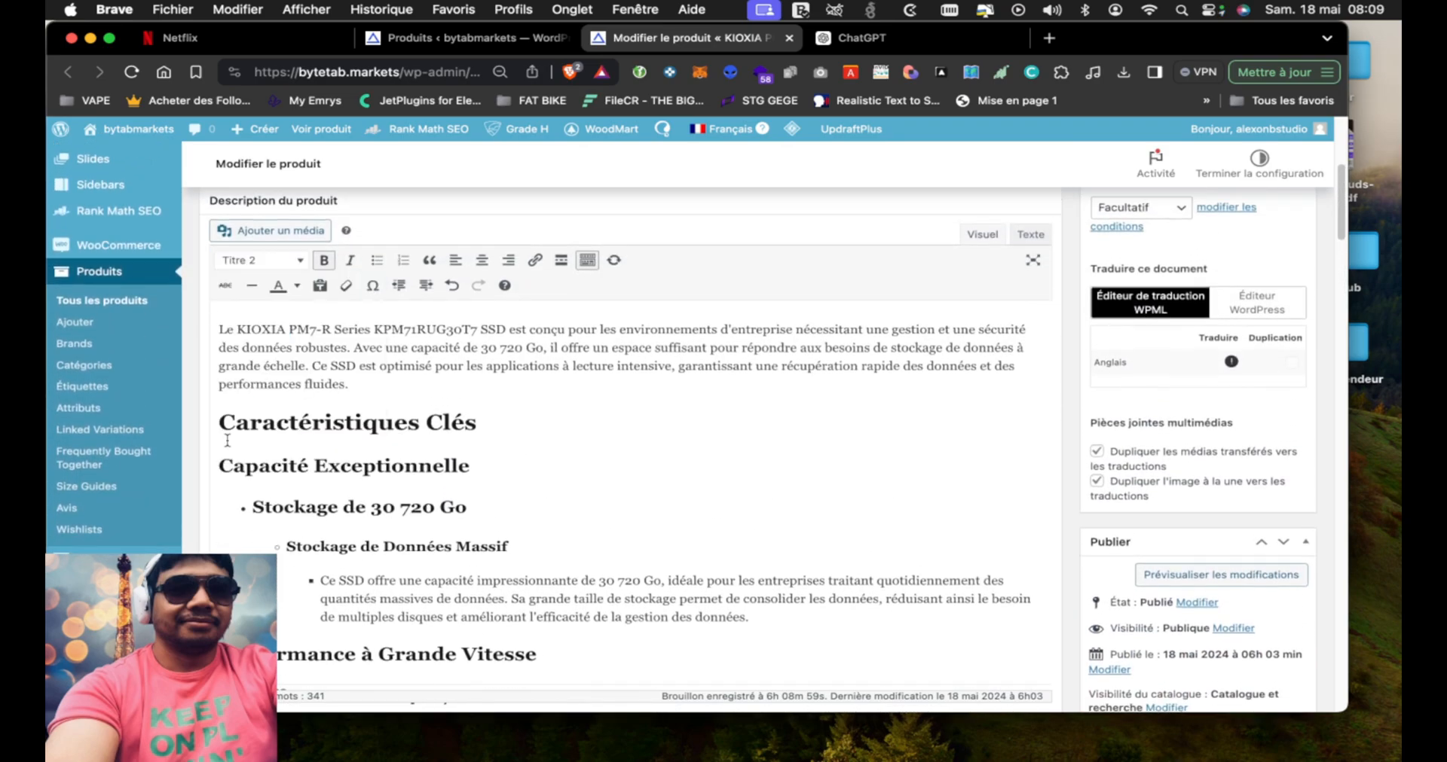
# Format the "Optimisation pour la Lecture Intensive" line in the product description as Titre 2
pyautogui.scroll(-10, 202, 518)
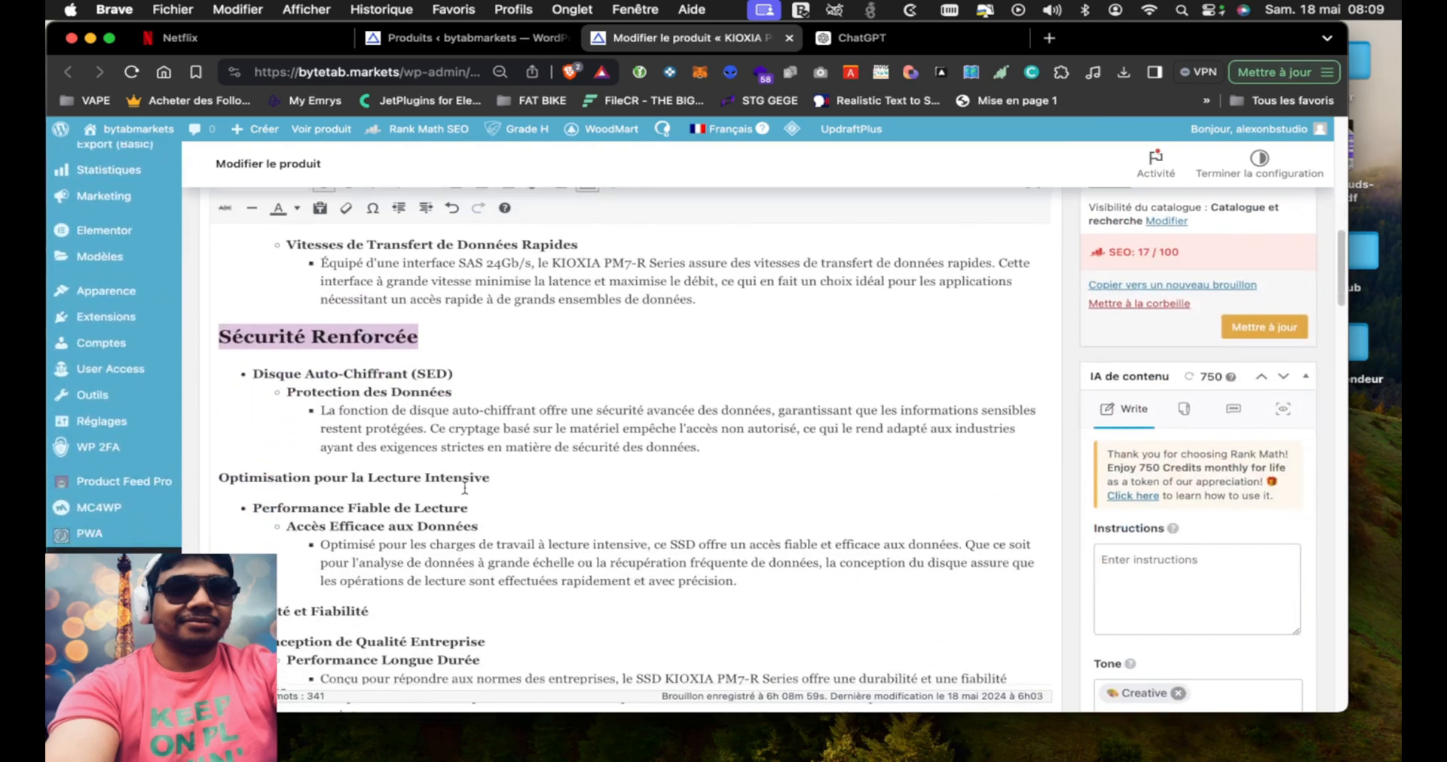
pyautogui.moveTo(491, 476); pyautogui.dragTo(216, 478)
pyautogui.scroll(5, 200, 372)
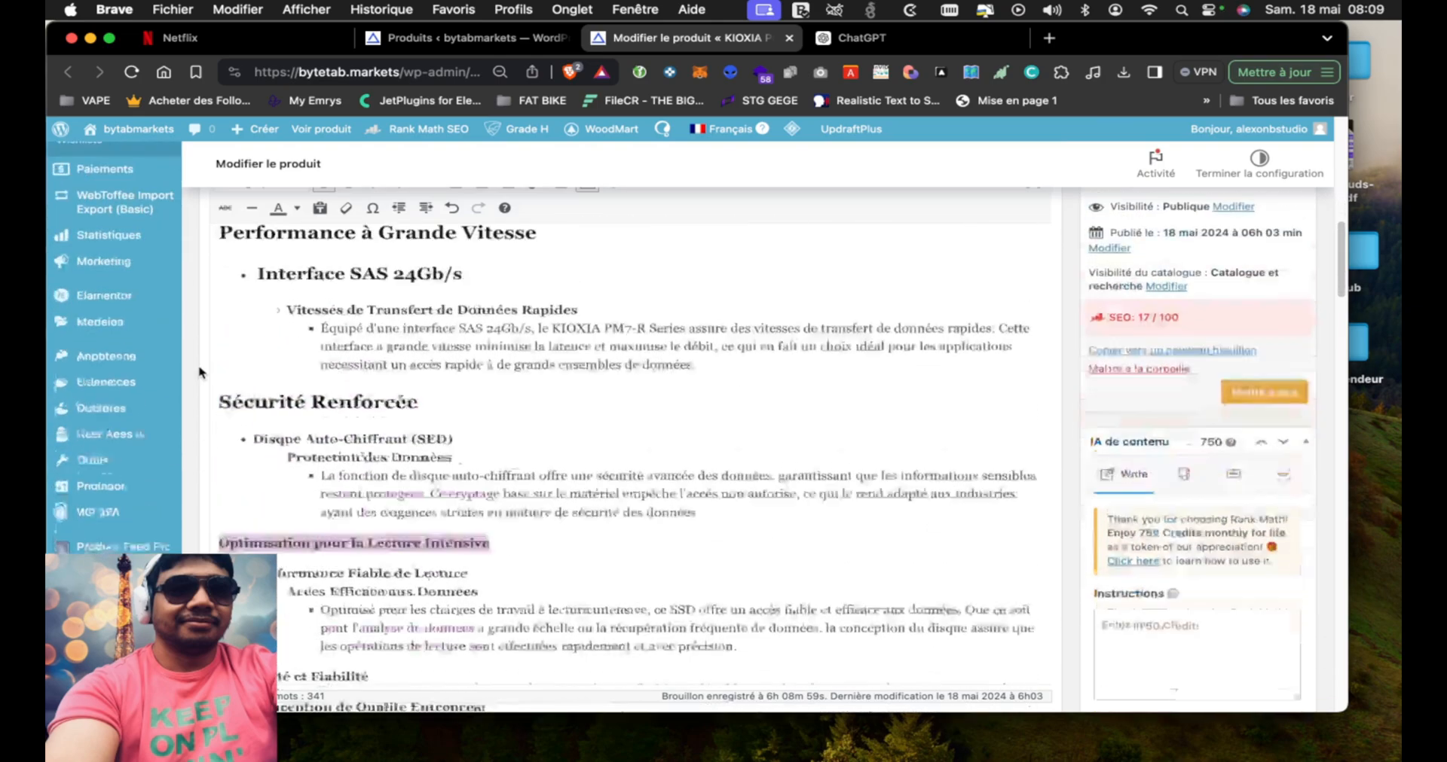
pyautogui.scroll(3, 200, 372)
pyautogui.click(260, 283)
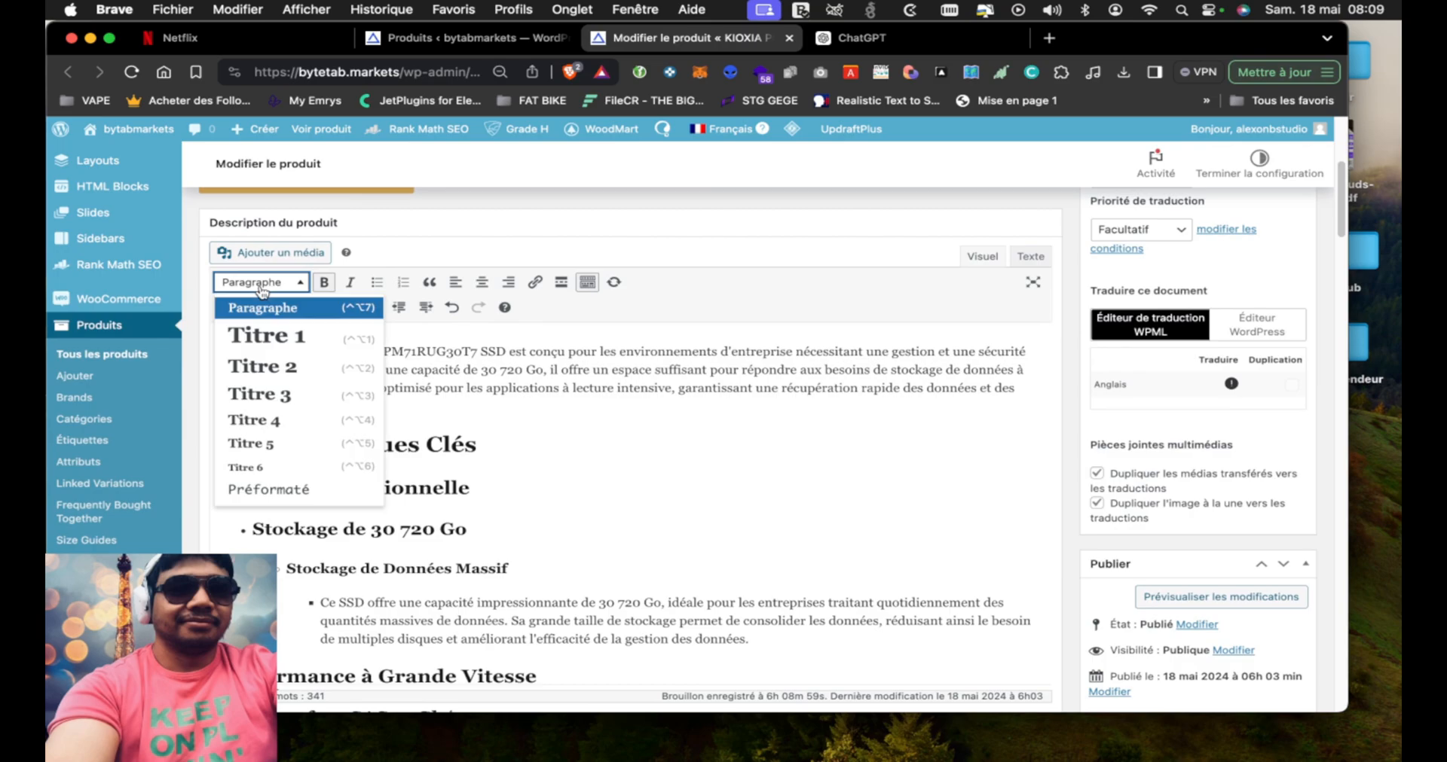
pyautogui.click(262, 368)
# Format the "Durabilité et Fiabilité" line in the product description as Titre 2
pyautogui.scroll(-10, 377, 452)
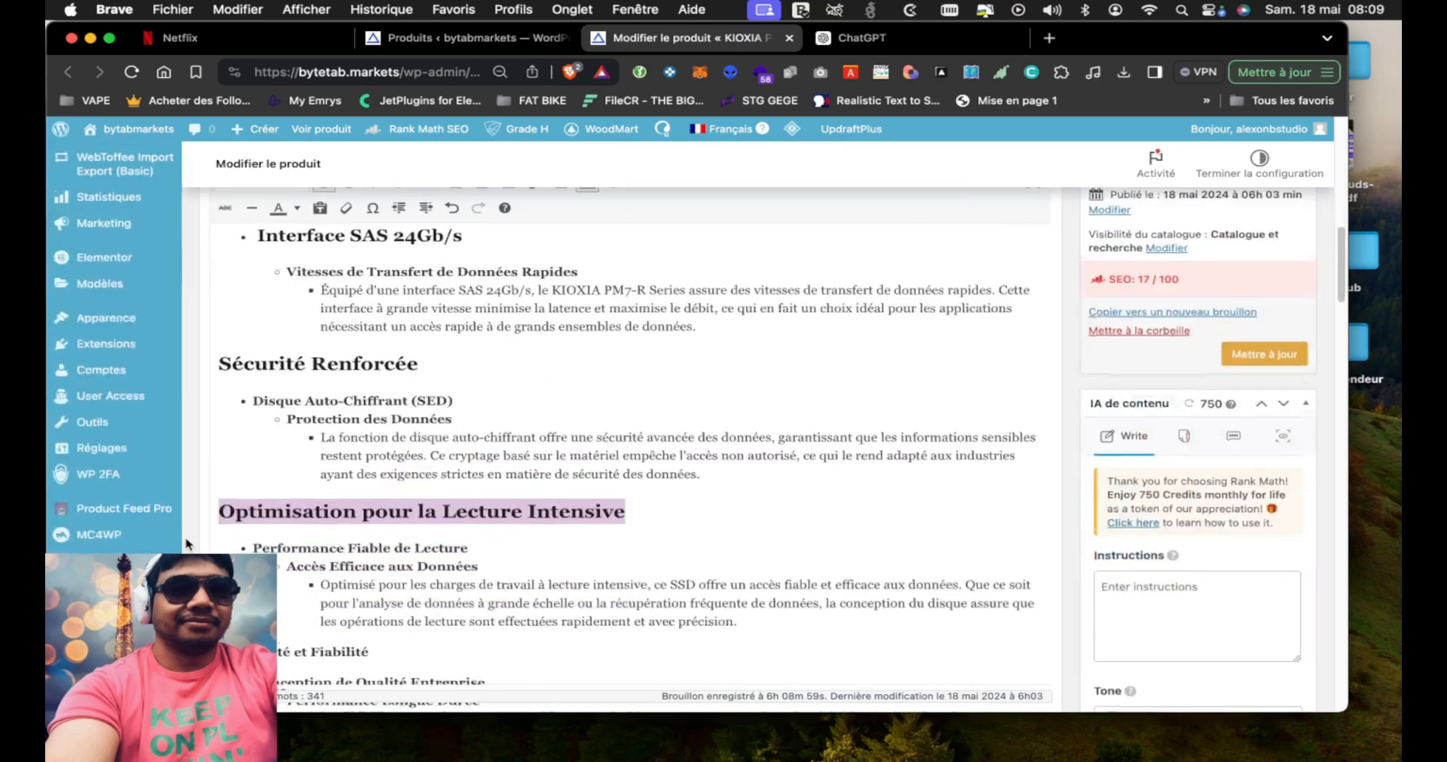
pyautogui.click(379, 345)
pyautogui.moveTo(379, 345); pyautogui.dragTo(221, 343)
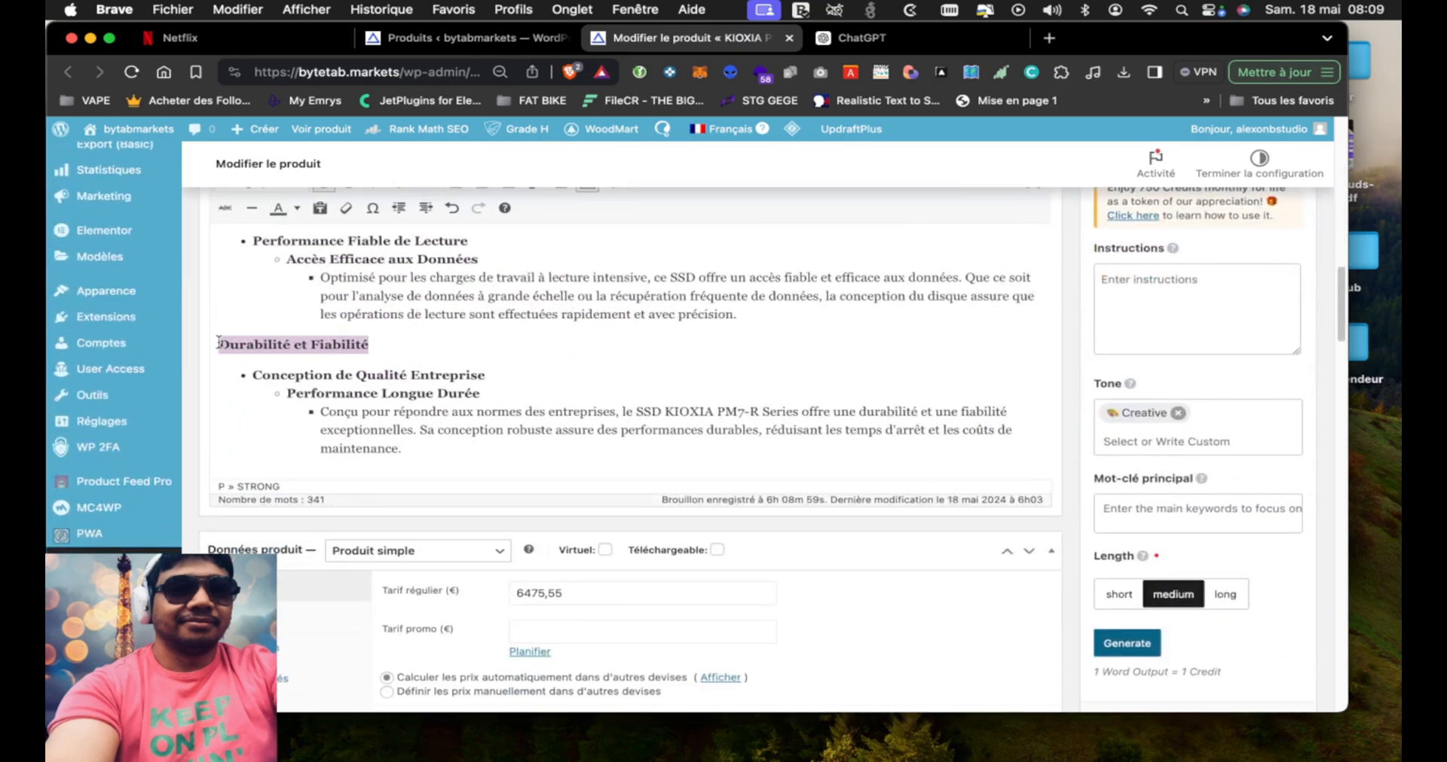
pyautogui.scroll(12, 195, 296)
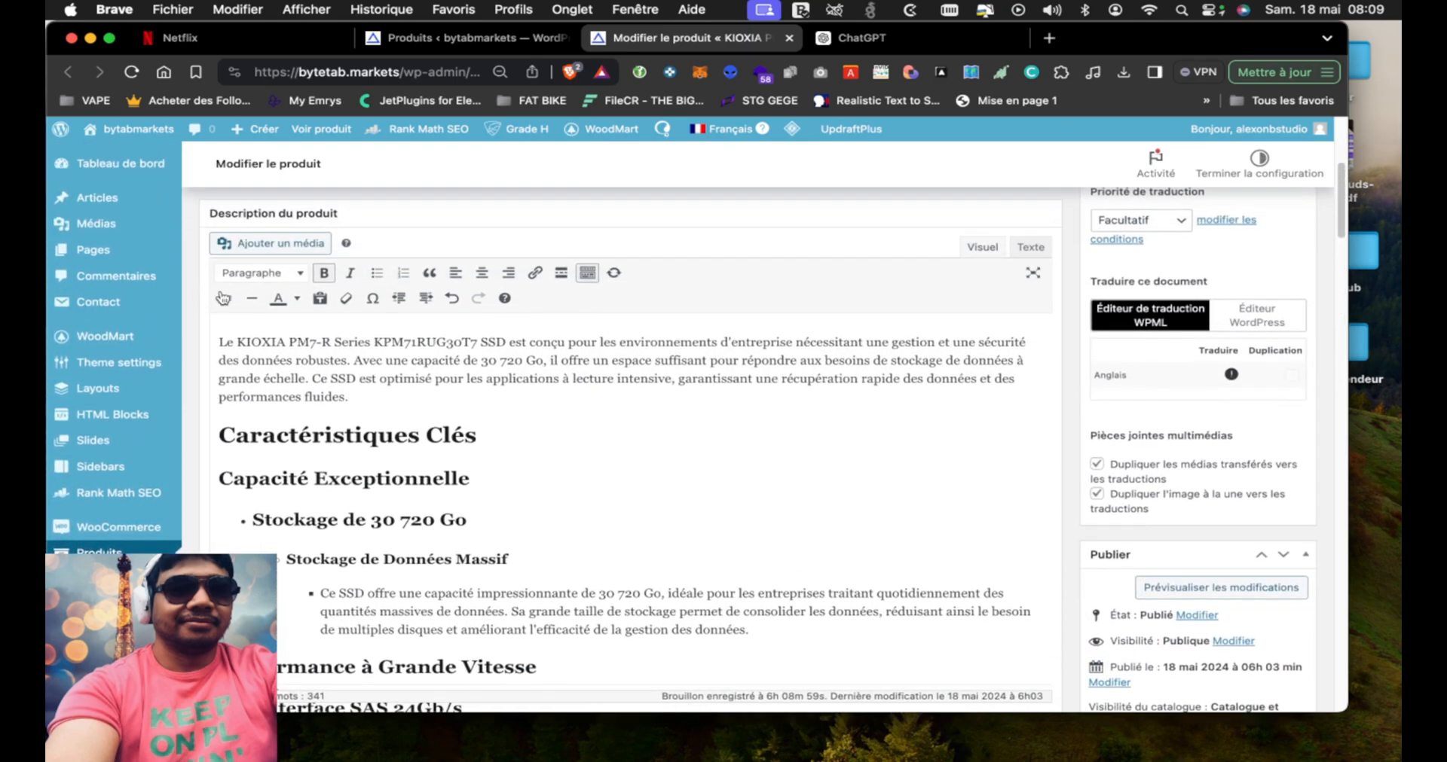
pyautogui.click(260, 275)
pyautogui.click(266, 360)
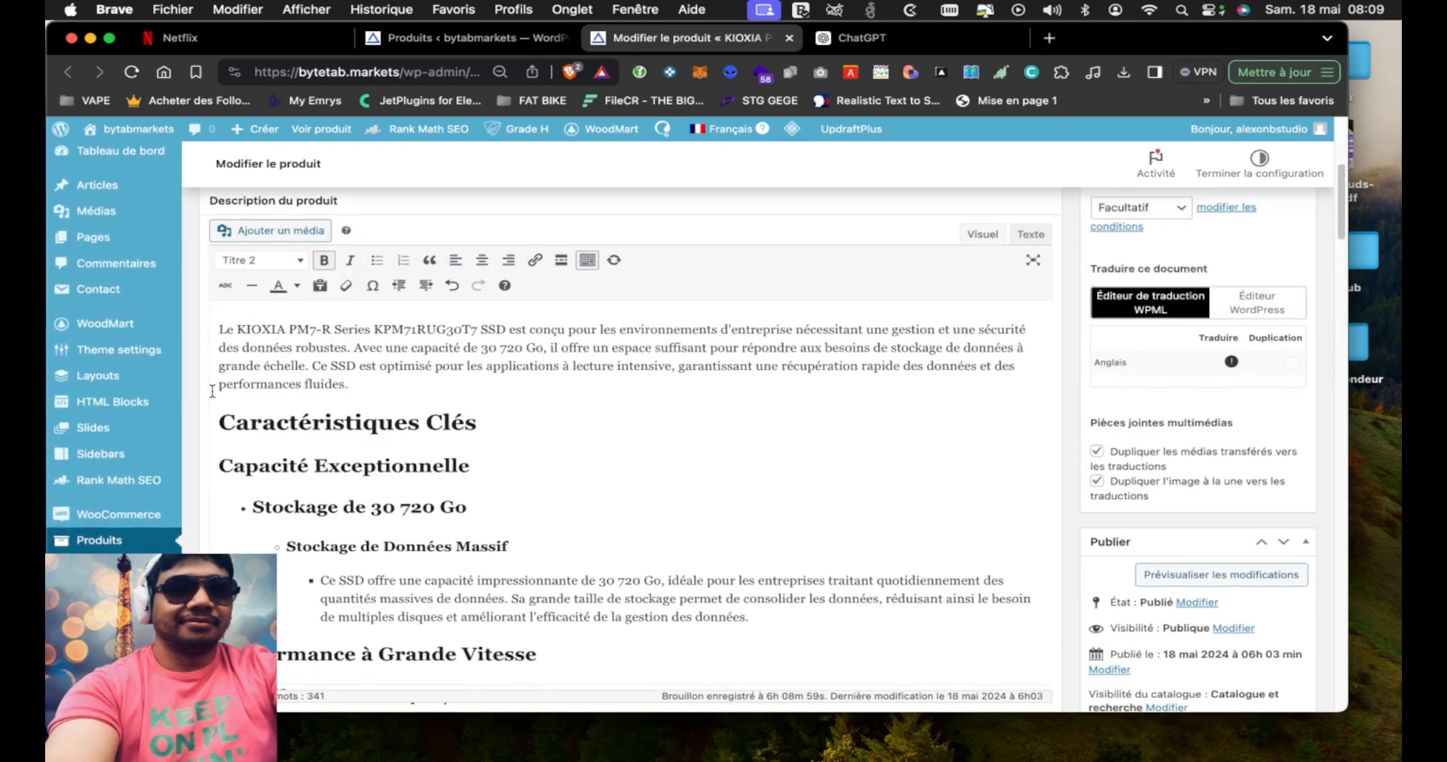
# Format the "Conception de Qualité Entreprise" line under "Durabilité et Fiabilité" as Titre 2
pyautogui.scroll(-10, 199, 441)
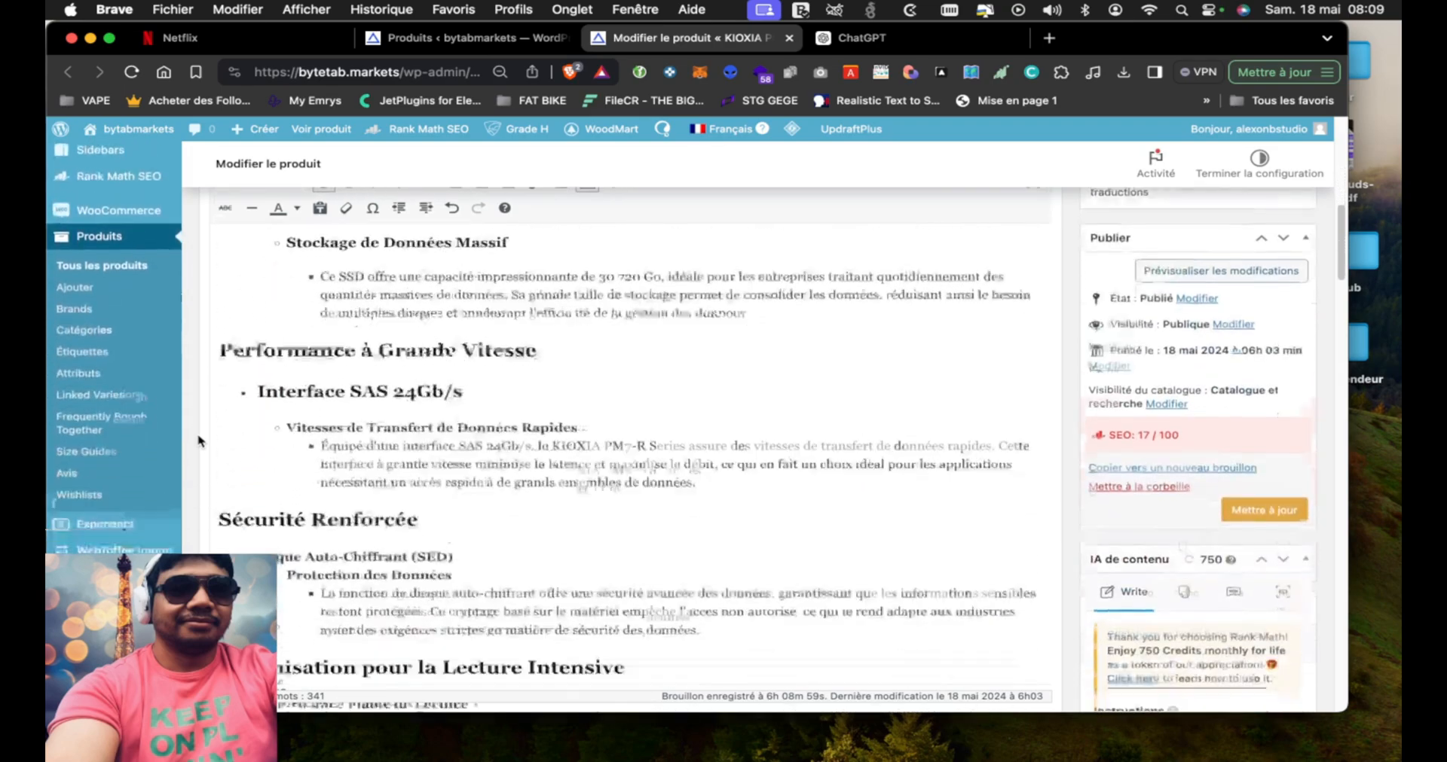
pyautogui.scroll(-5, 198, 441)
pyautogui.moveTo(494, 450)
pyautogui.mouseDown()
pyautogui.moveTo(412, 448)
pyautogui.moveTo(484, 447)
pyautogui.mouseUp()
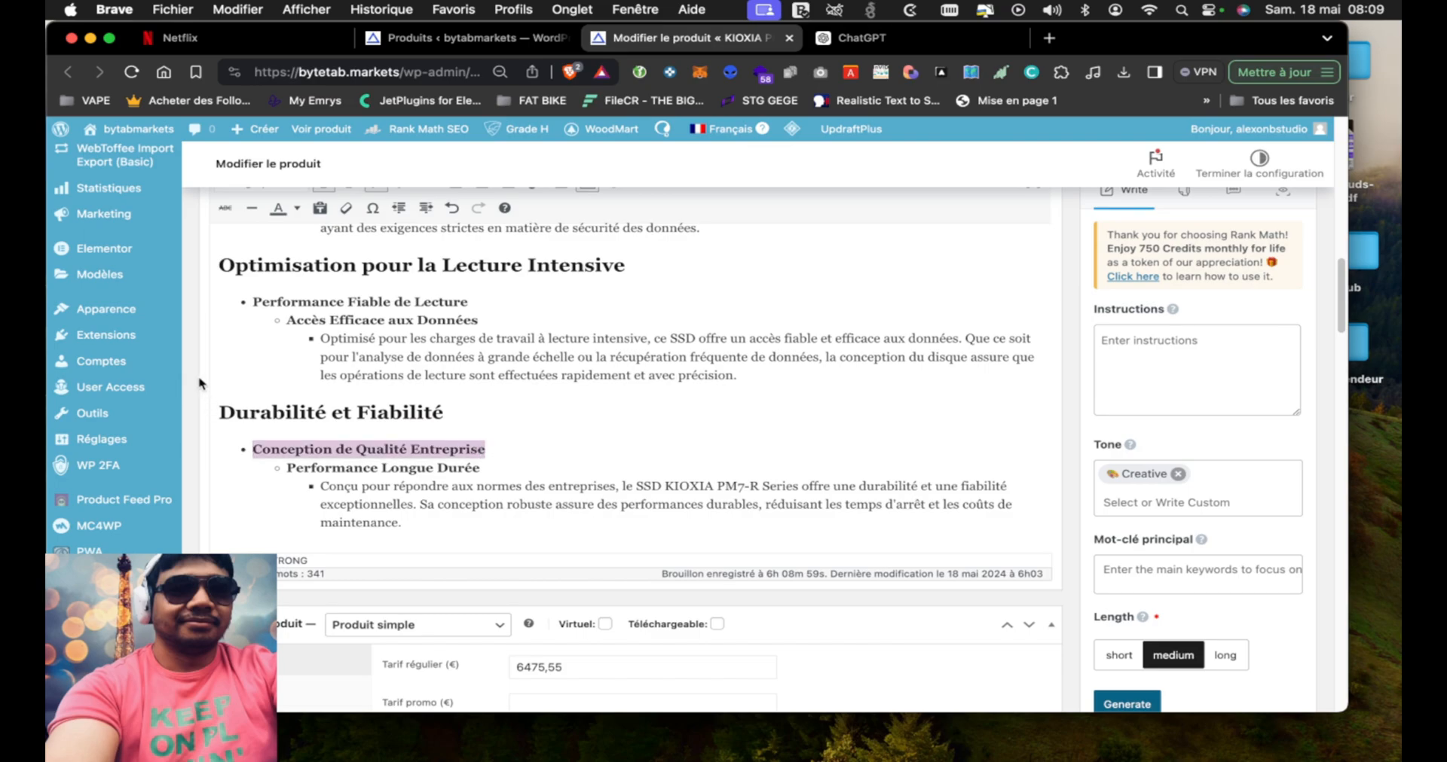
pyautogui.scroll(15, 201, 392)
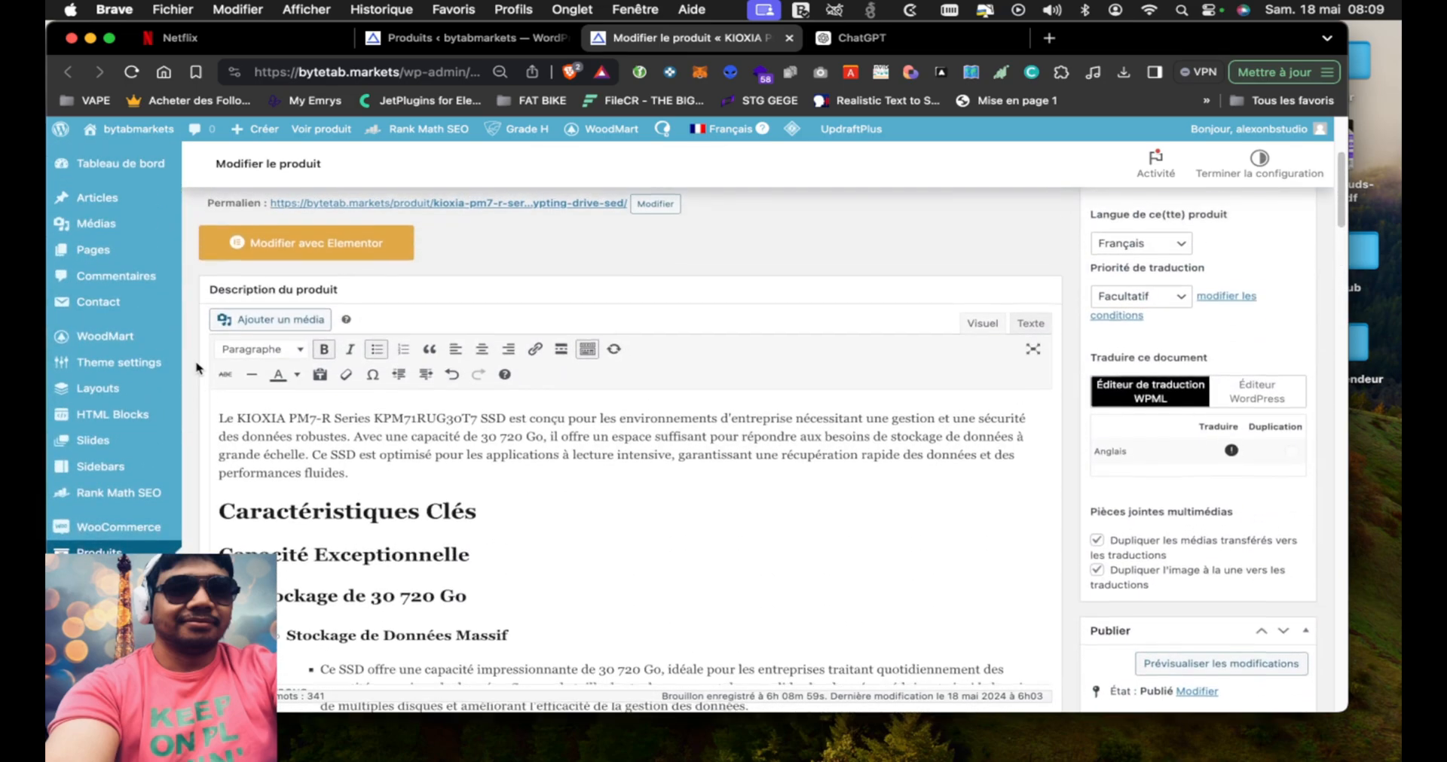
pyautogui.click(233, 346)
pyautogui.click(286, 433)
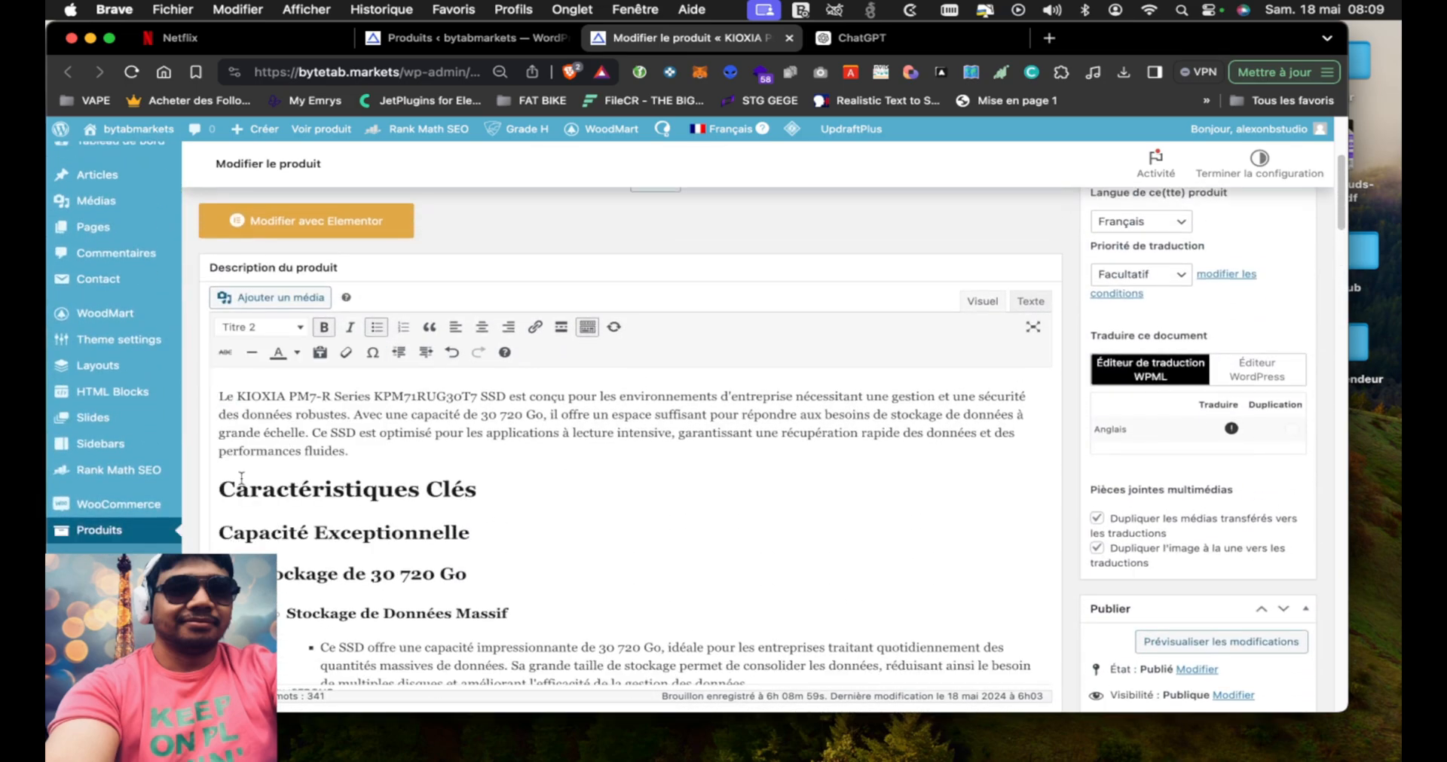
# Format the "Performance Longue Durée" line under "Conception de Qualité Entreprise" as Titre 4
pyautogui.scroll(-15, 202, 540)
pyautogui.scroll(-1, 200, 539)
pyautogui.moveTo(287, 567); pyautogui.dragTo(478, 568)
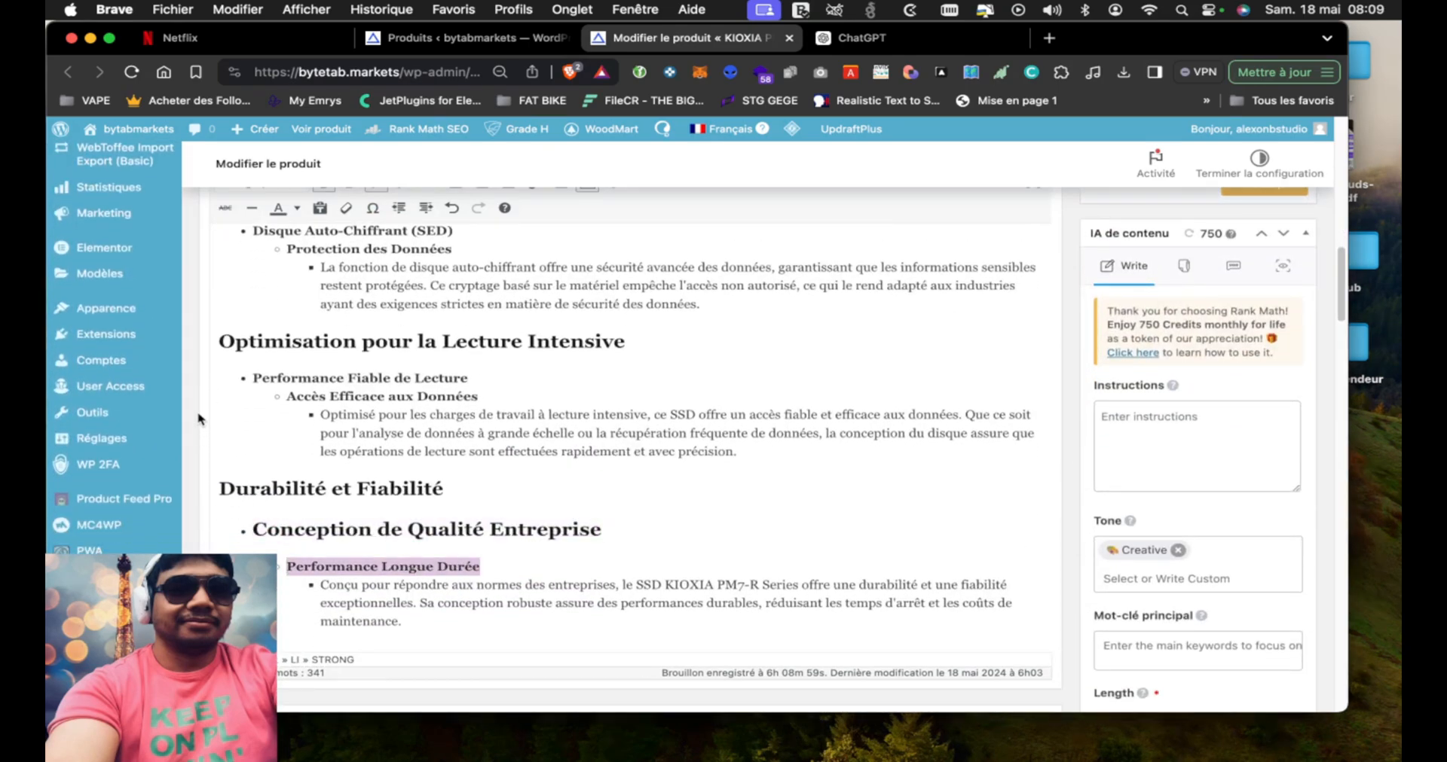
pyautogui.scroll(15, 200, 424)
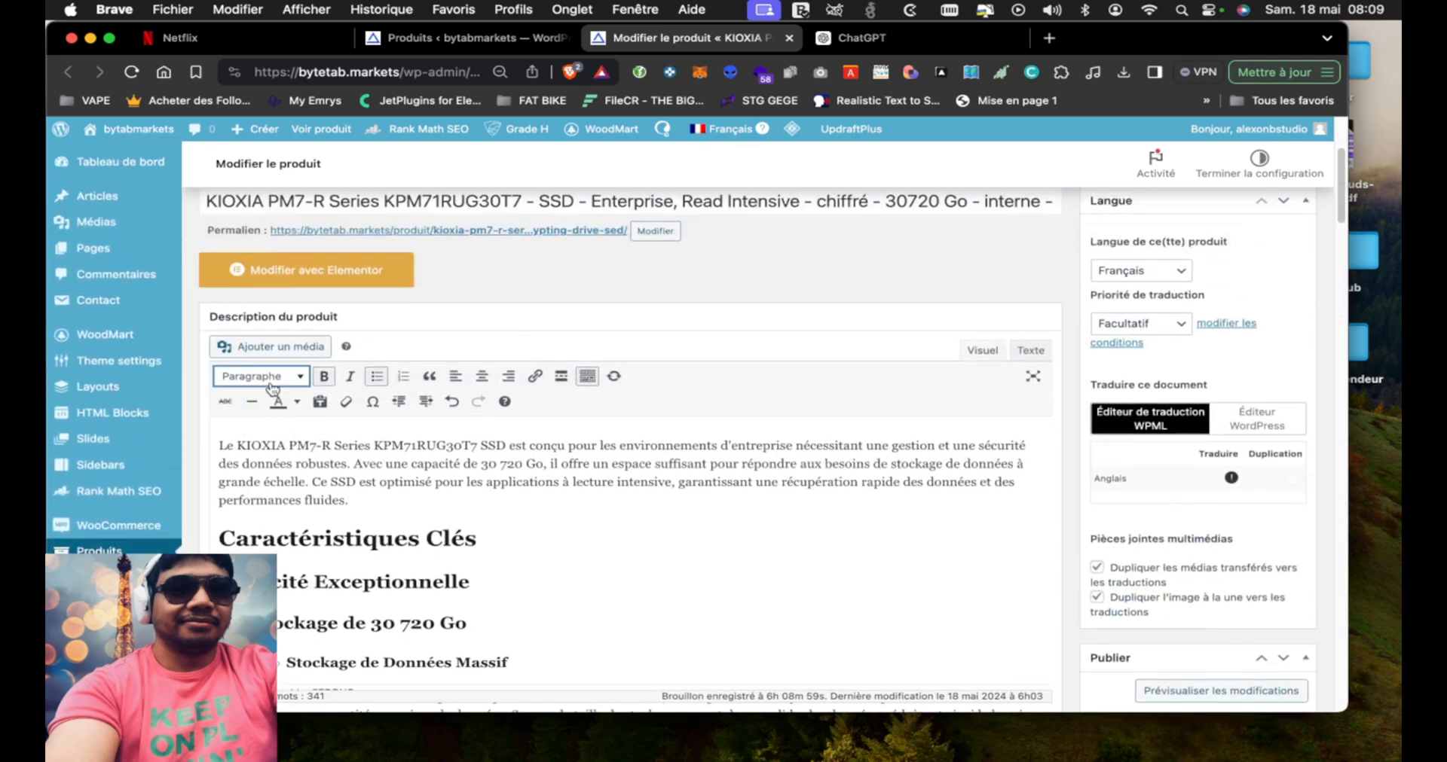
pyautogui.click(273, 386)
pyautogui.click(284, 510)
# Format the "Performance Fiable de Lecture" line under "Optimisation pour la Lecture Intensive" as Titre 3
pyautogui.scroll(-5, 300, 597)
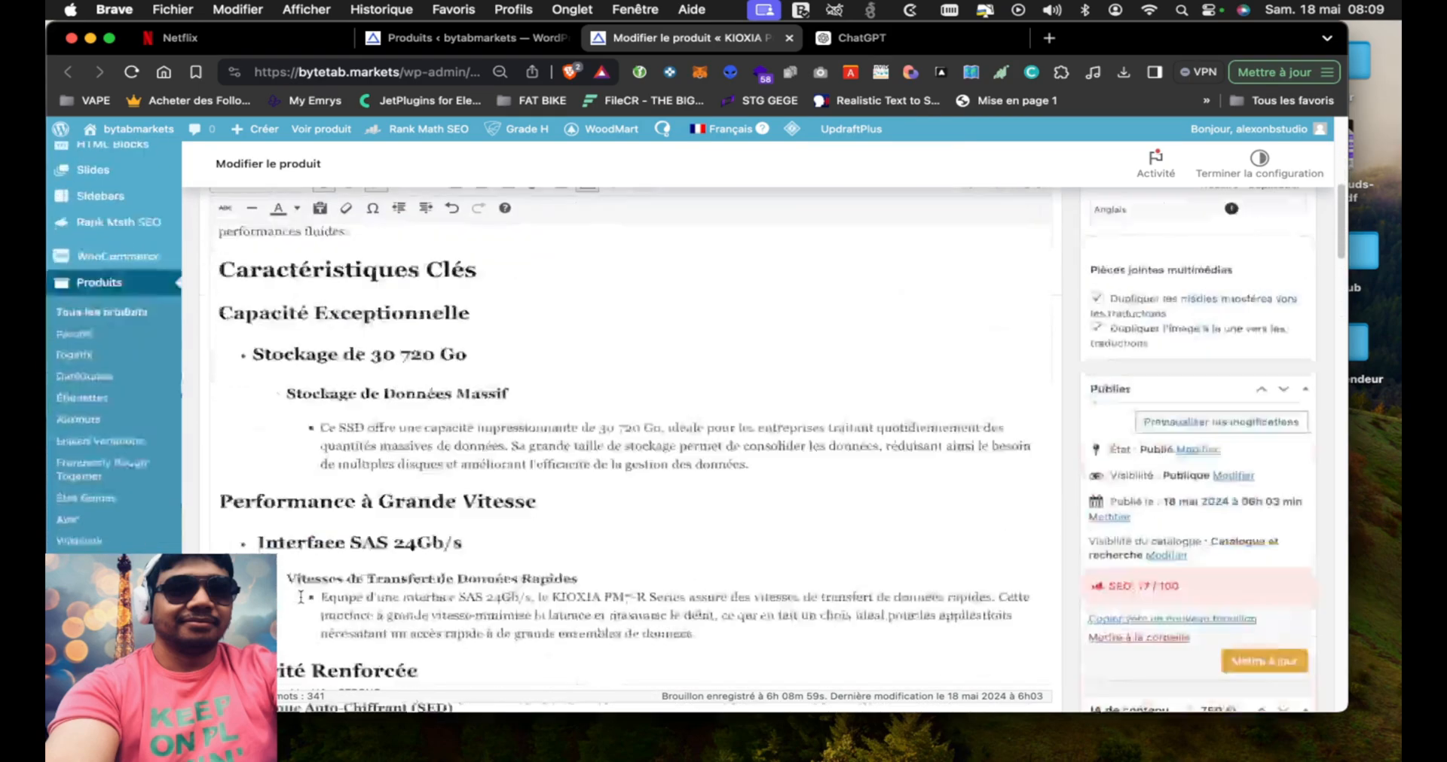
pyautogui.scroll(-10, 300, 598)
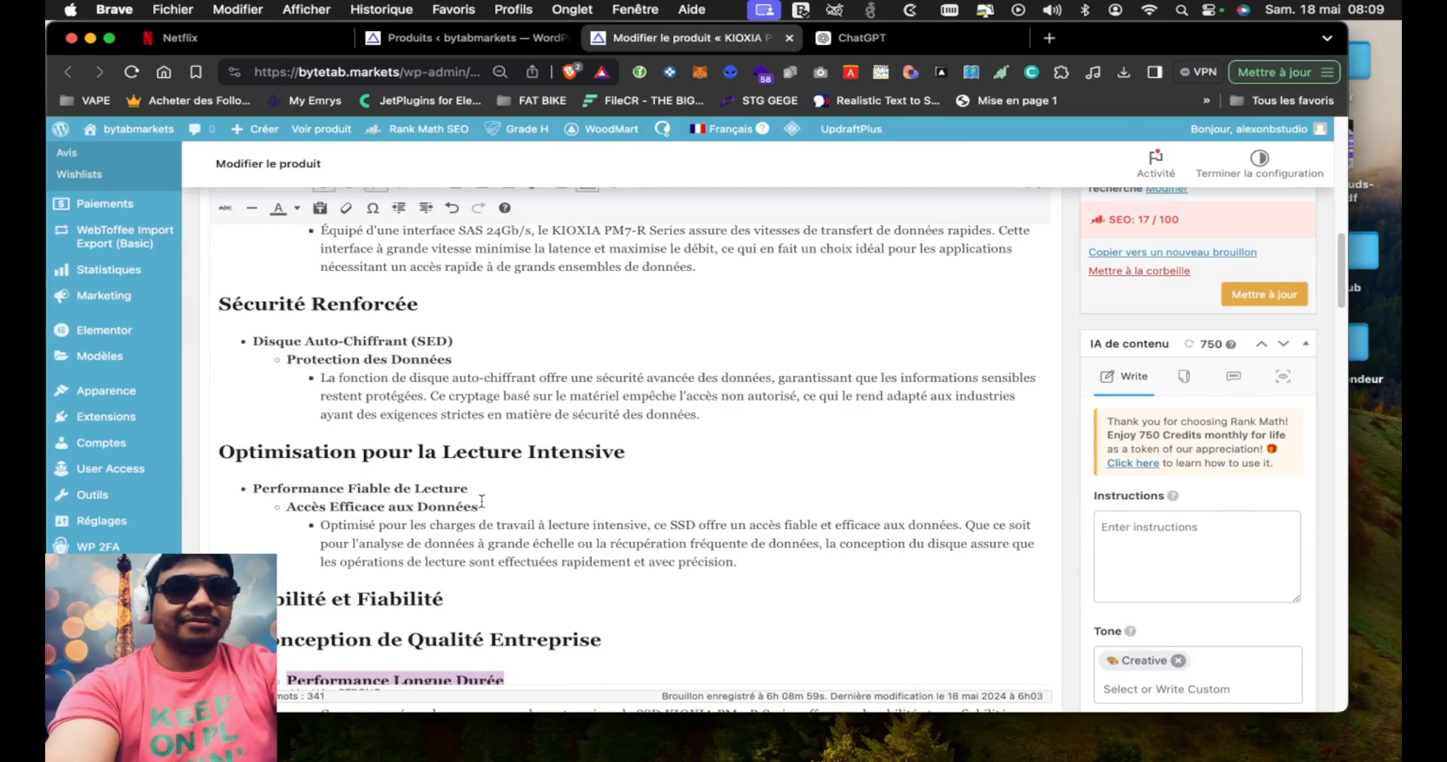
pyautogui.scroll(-3, 480, 498)
pyautogui.scroll(2, 480, 498)
pyautogui.click(482, 461)
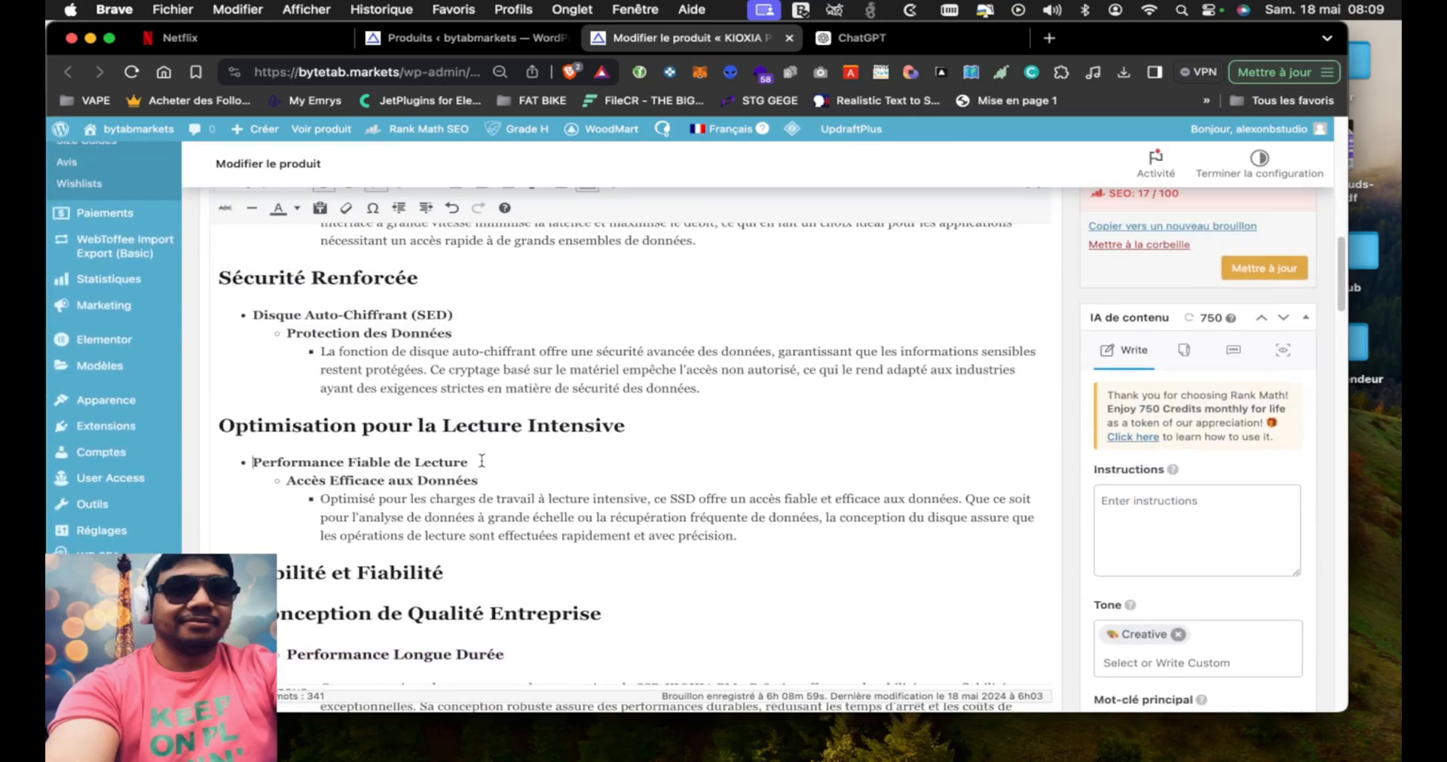
pyautogui.keyDown('shift'); pyautogui.click(467, 463); pyautogui.keyUp('shift')
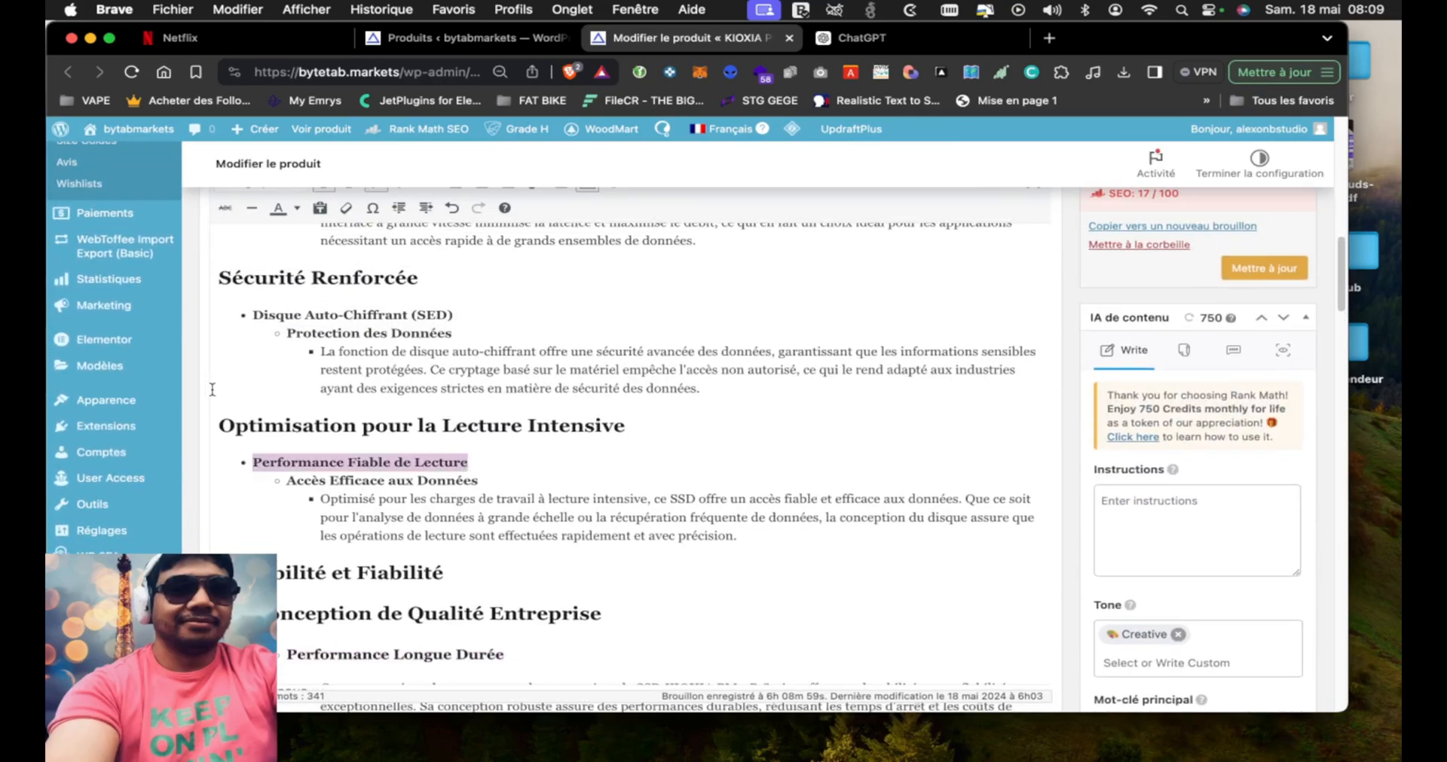
pyautogui.scroll(10, 217, 395)
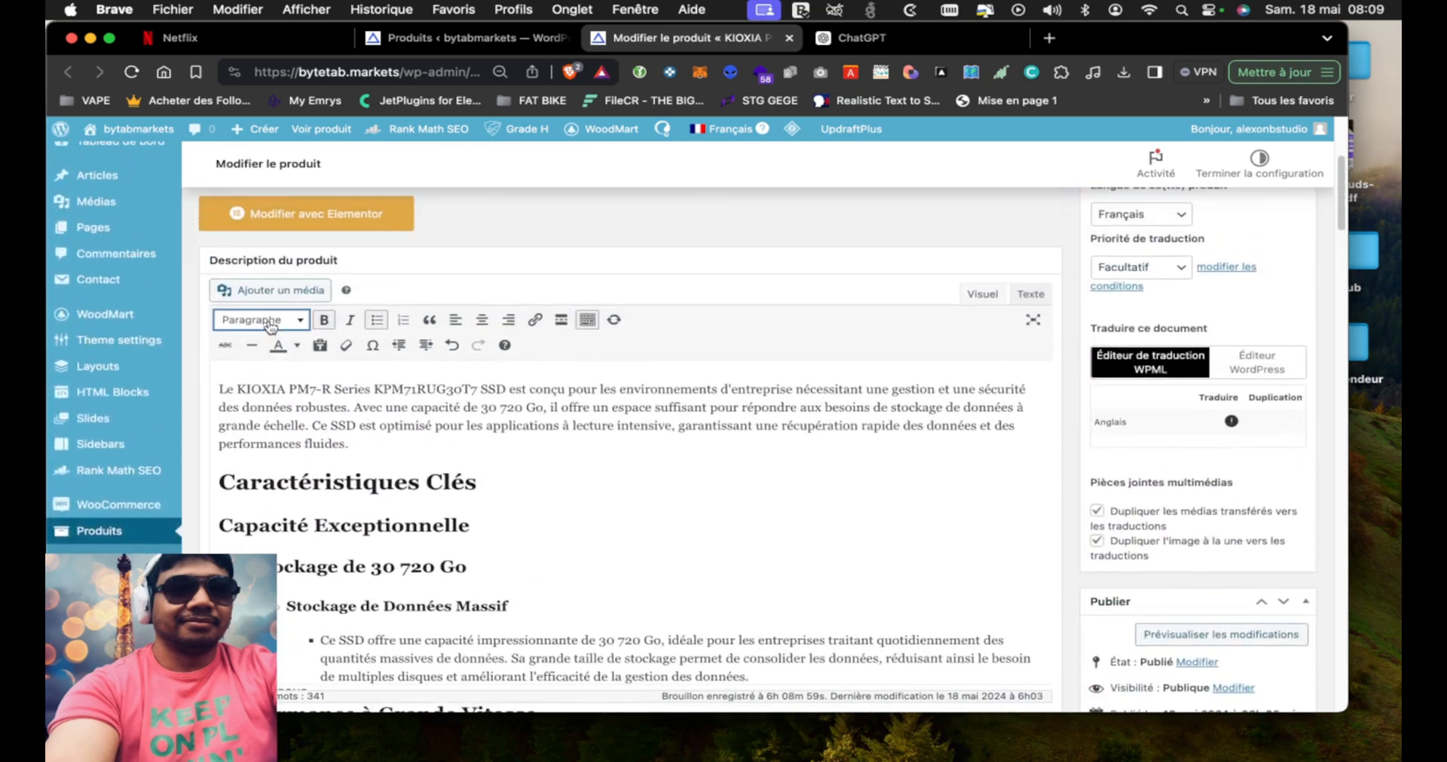
pyautogui.click(271, 323)
pyautogui.click(259, 430)
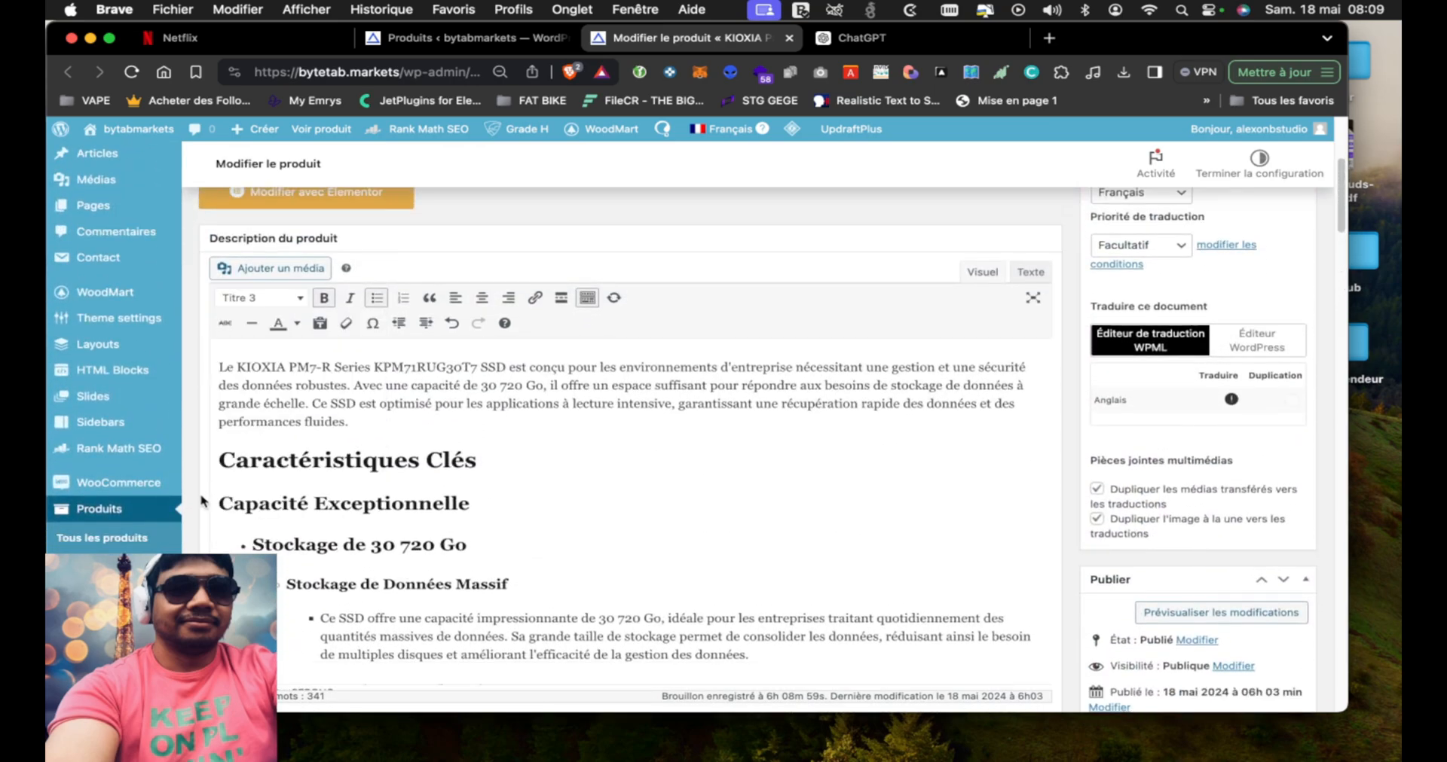
# Format the "Accès Efficace aux Données" line under "Performance Fiable de Lecture" as Titre 4
pyautogui.scroll(-10, 202, 501)
pyautogui.moveTo(489, 541)
pyautogui.mouseDown()
pyautogui.moveTo(427, 541)
pyautogui.moveTo(475, 541)
pyautogui.mouseUp()
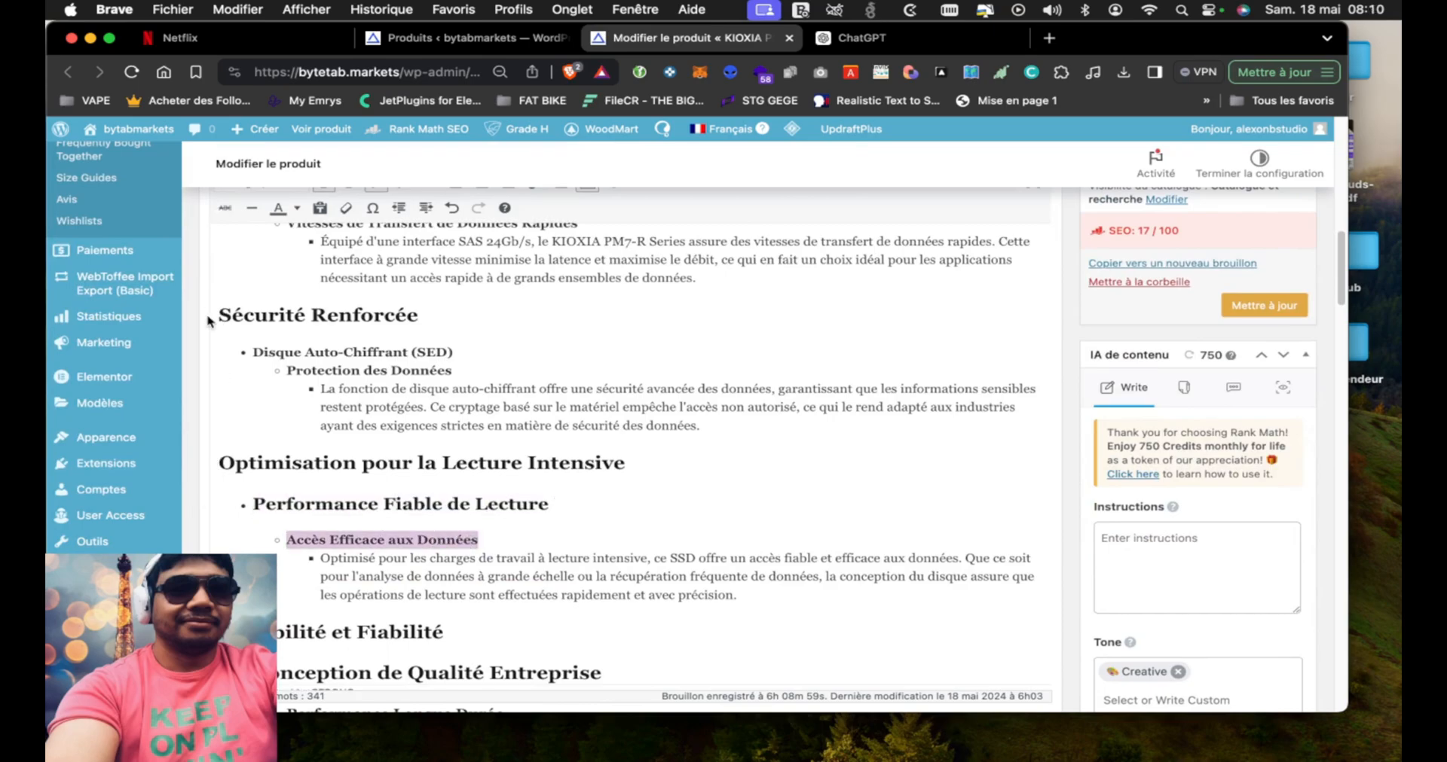
pyautogui.scroll(10, 209, 320)
pyautogui.click(248, 304)
pyautogui.scroll(-15, 211, 515)
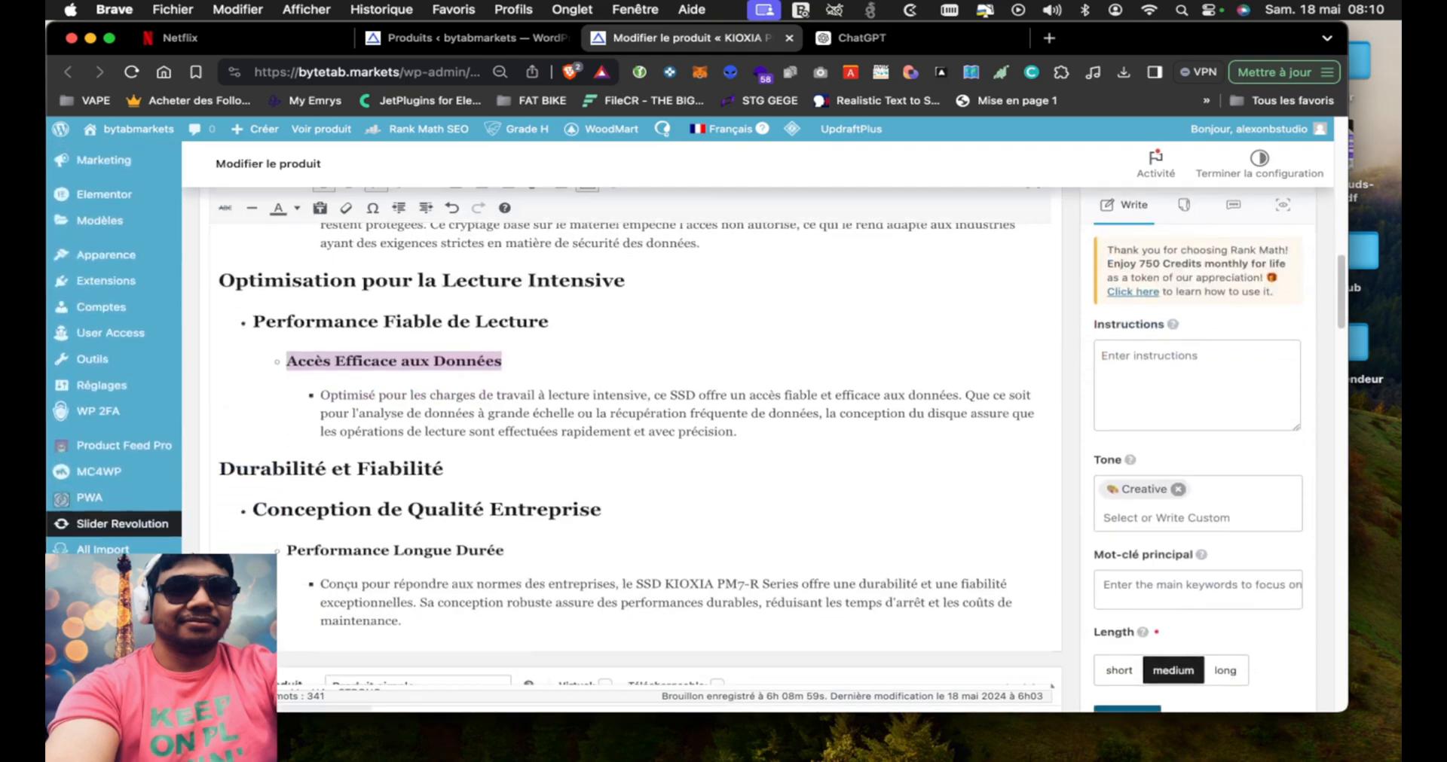
# Format the "Disque Auto-Chiffrant (SED)" line under "Sécurité Renforcée" as Titre 3
pyautogui.scroll(5, 442, 443)
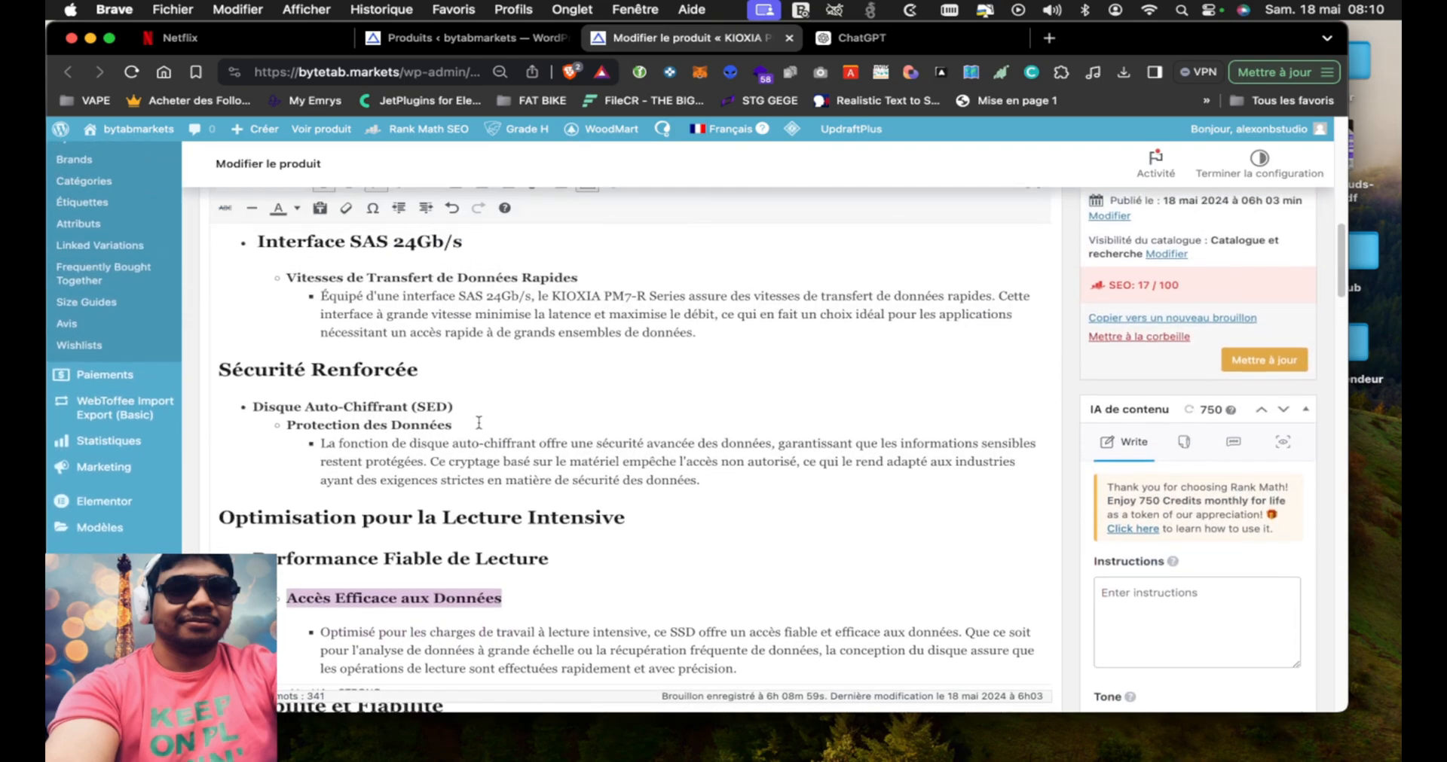
pyautogui.moveTo(468, 408)
pyautogui.mouseDown()
pyautogui.moveTo(384, 409)
pyautogui.moveTo(450, 409)
pyautogui.mouseUp()
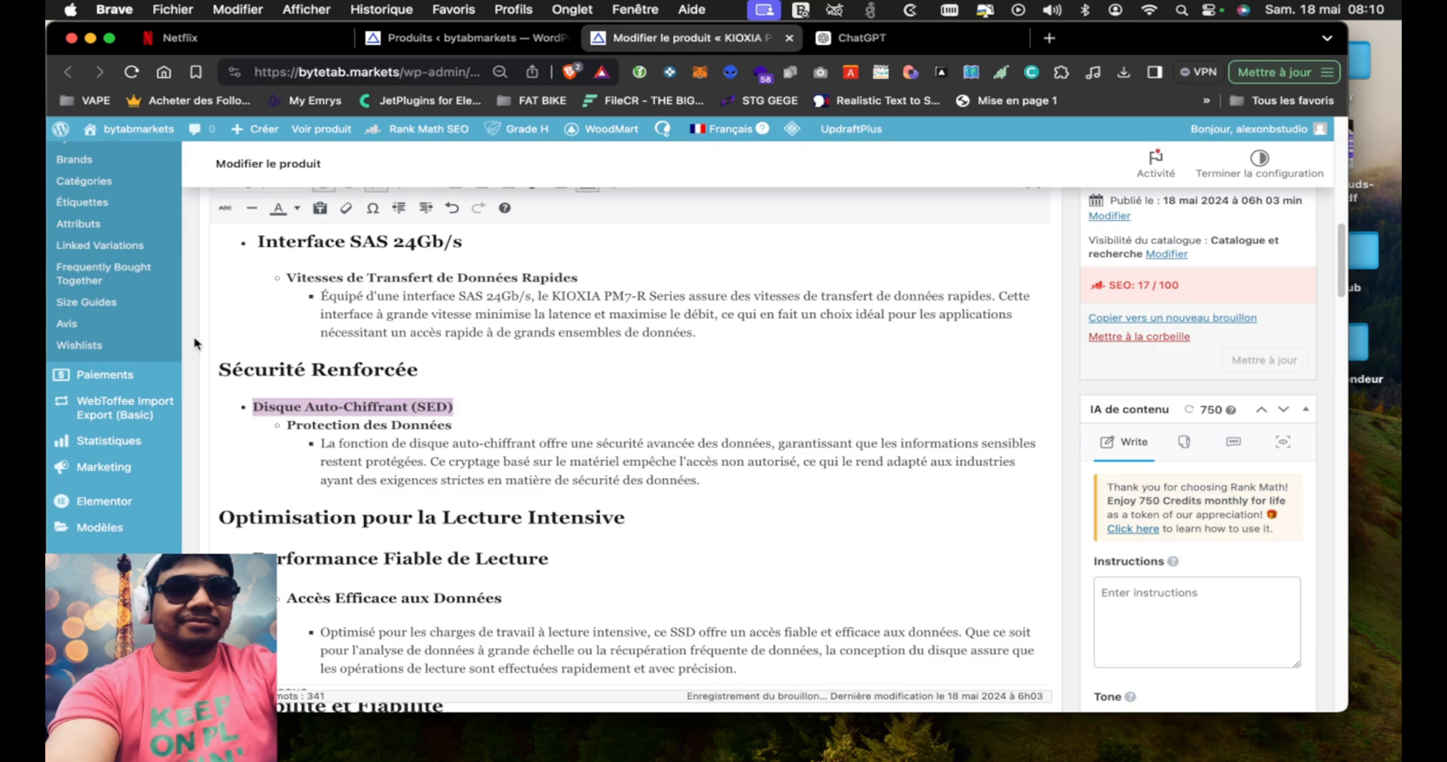
pyautogui.scroll(10, 258, 377)
pyautogui.click(258, 361)
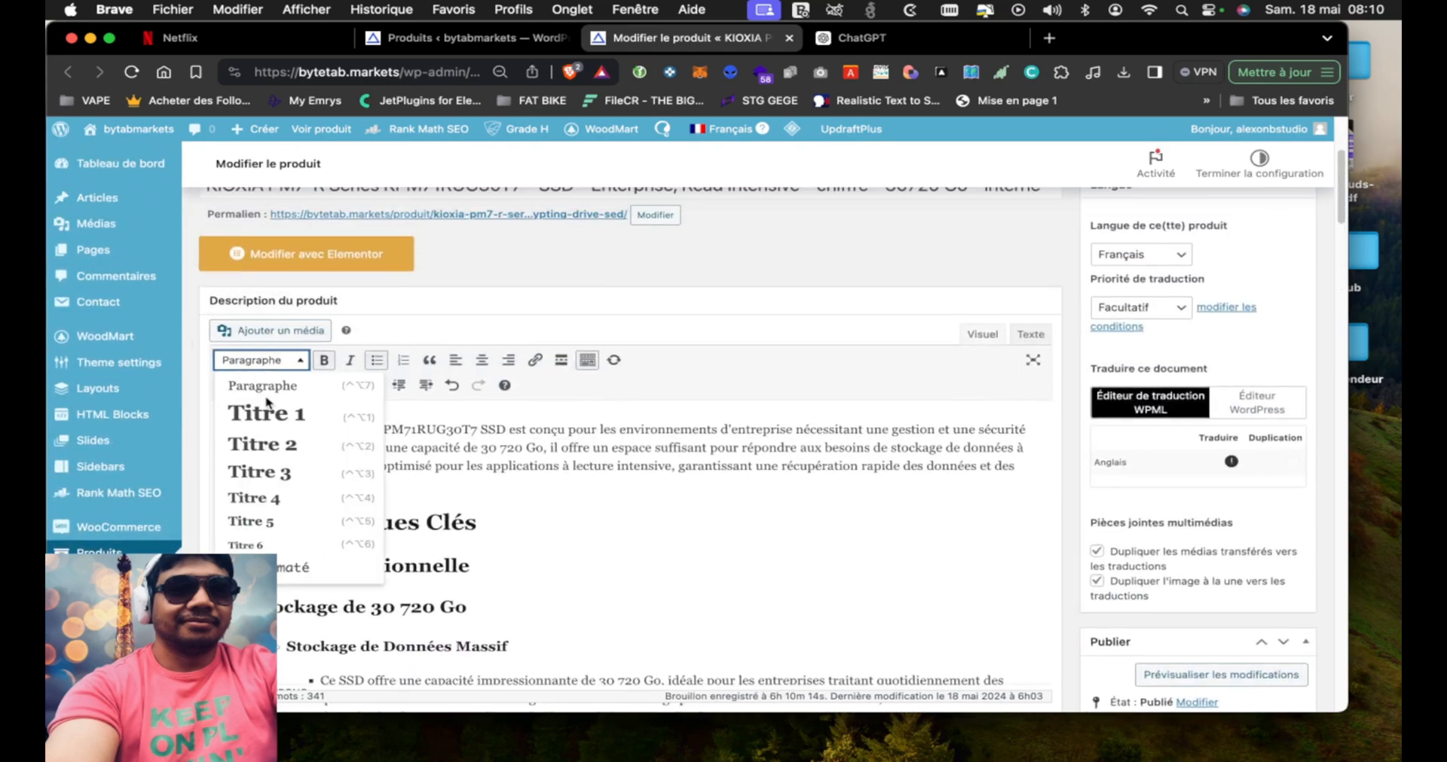
pyautogui.click(253, 471)
# Try to format the "Protection des Données" line under "Disque Auto-Chiffrant (SED)" as Titre 4
pyautogui.scroll(-3, 253, 470)
pyautogui.scroll(-5, 428, 571)
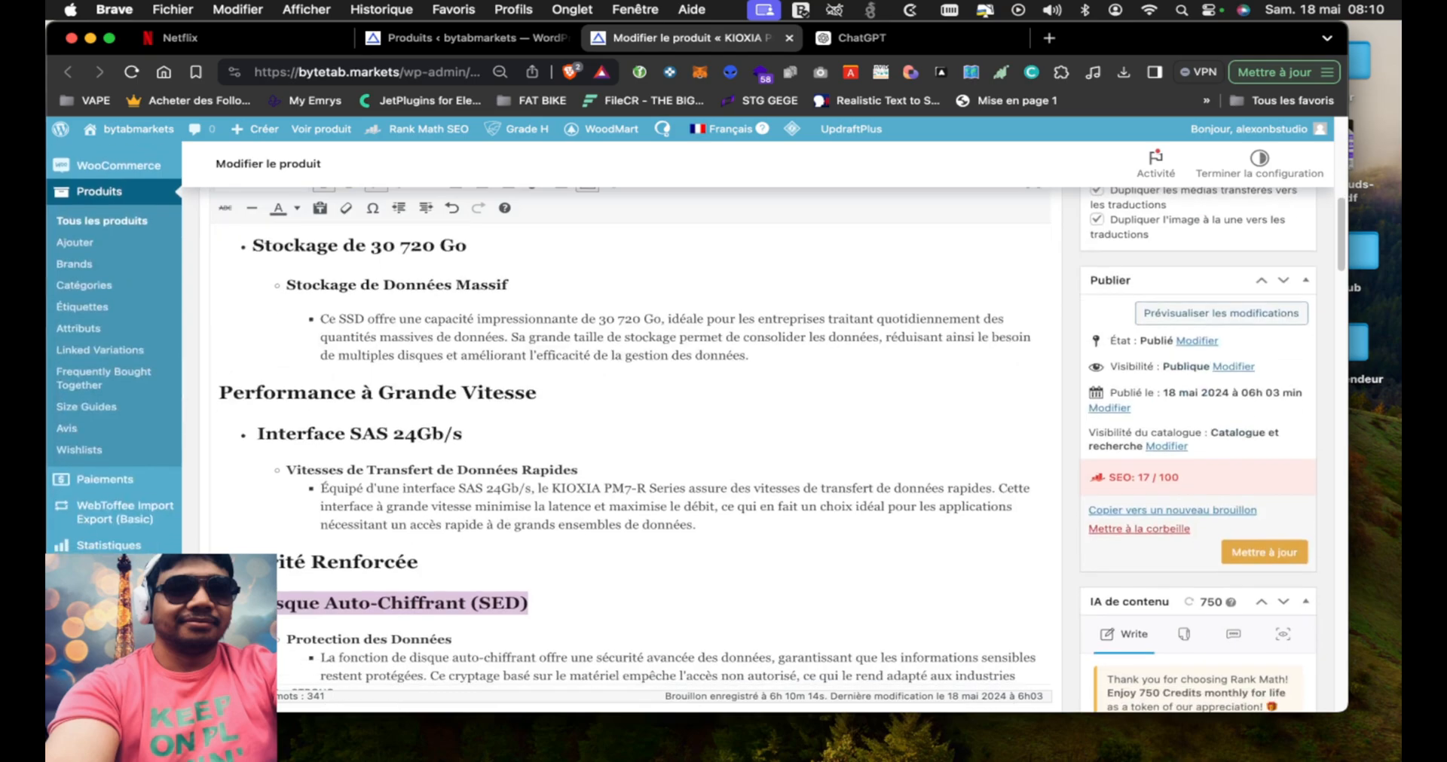
pyautogui.click(455, 569)
pyautogui.moveTo(456, 571); pyautogui.dragTo(287, 571)
pyautogui.click(412, 569)
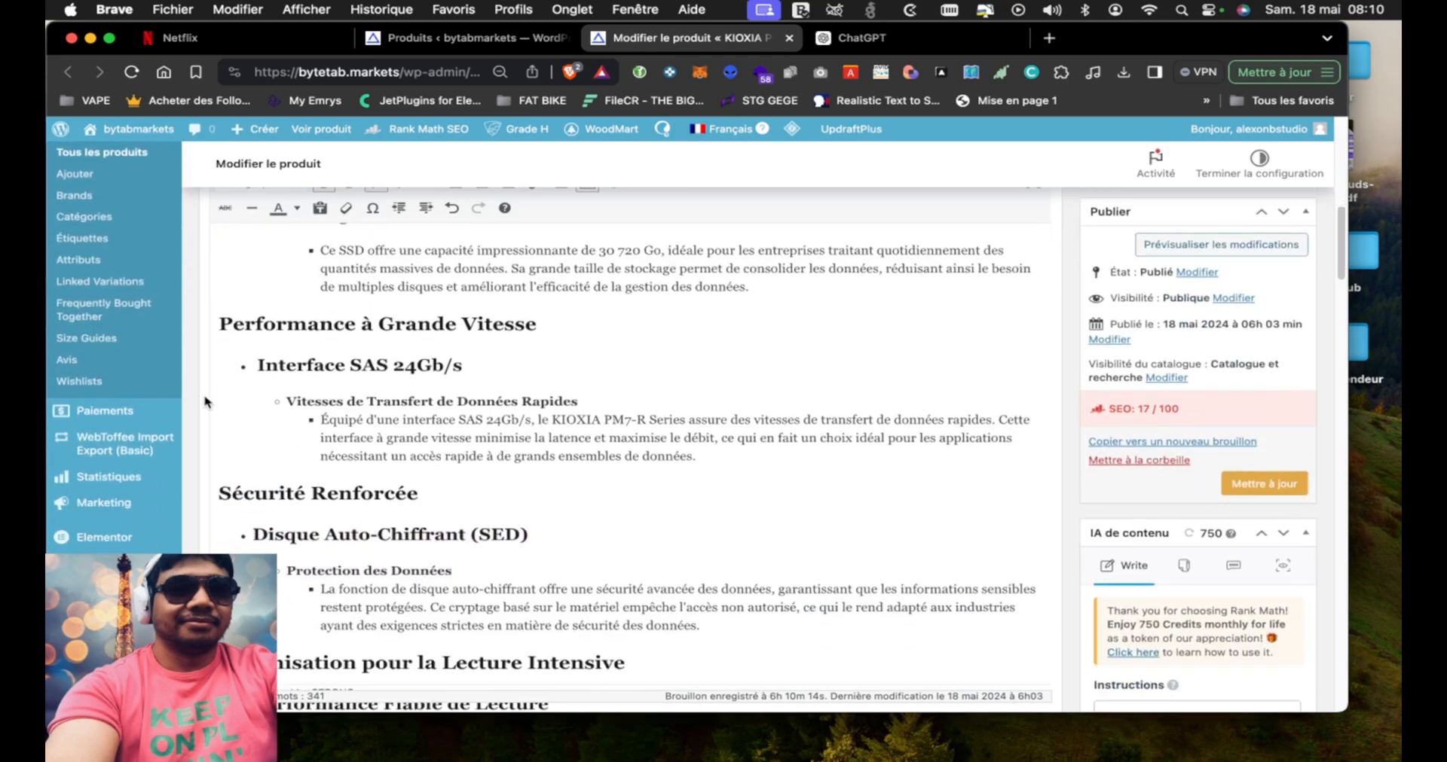
pyautogui.scroll(10, 218, 422)
pyautogui.click(258, 452)
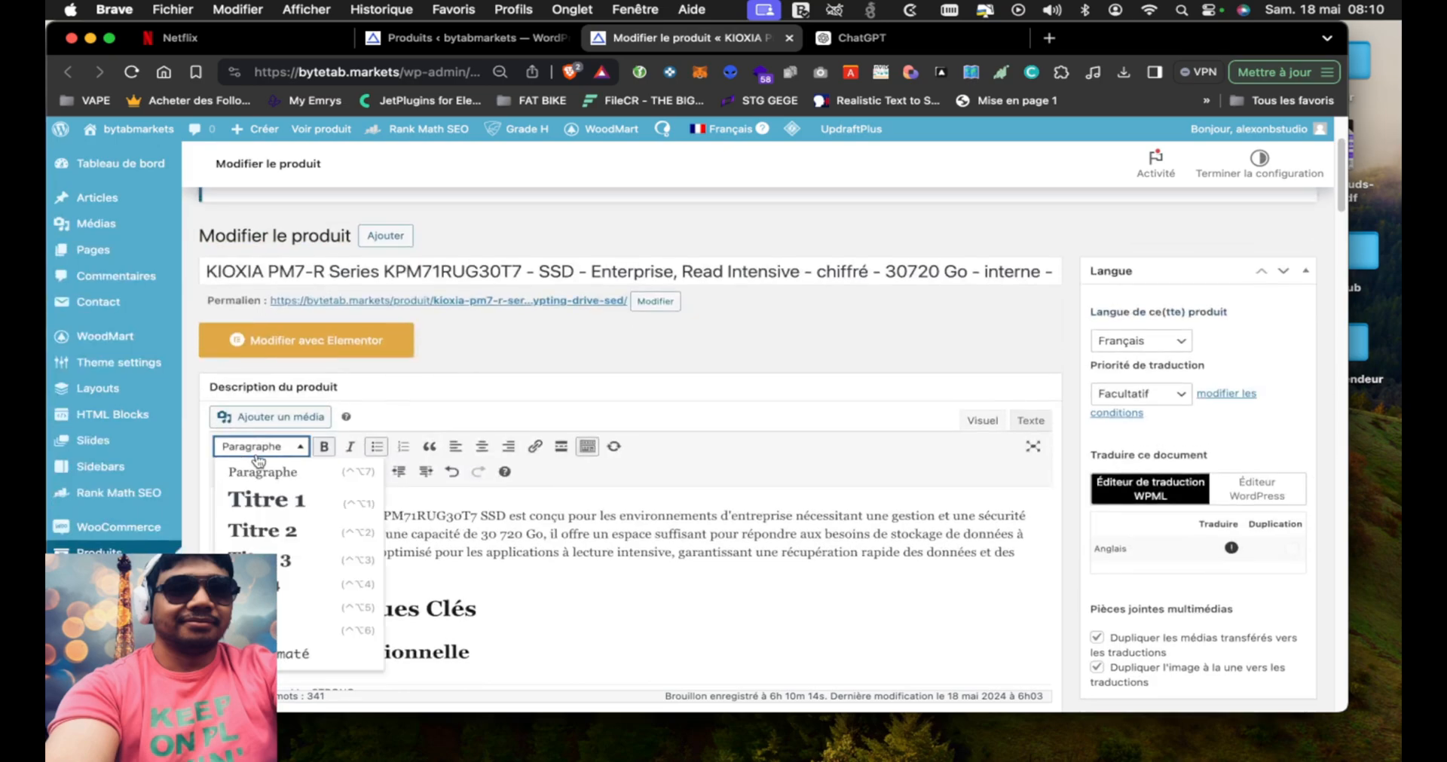
pyautogui.click(260, 584)
pyautogui.scroll(-15, 625, 452)
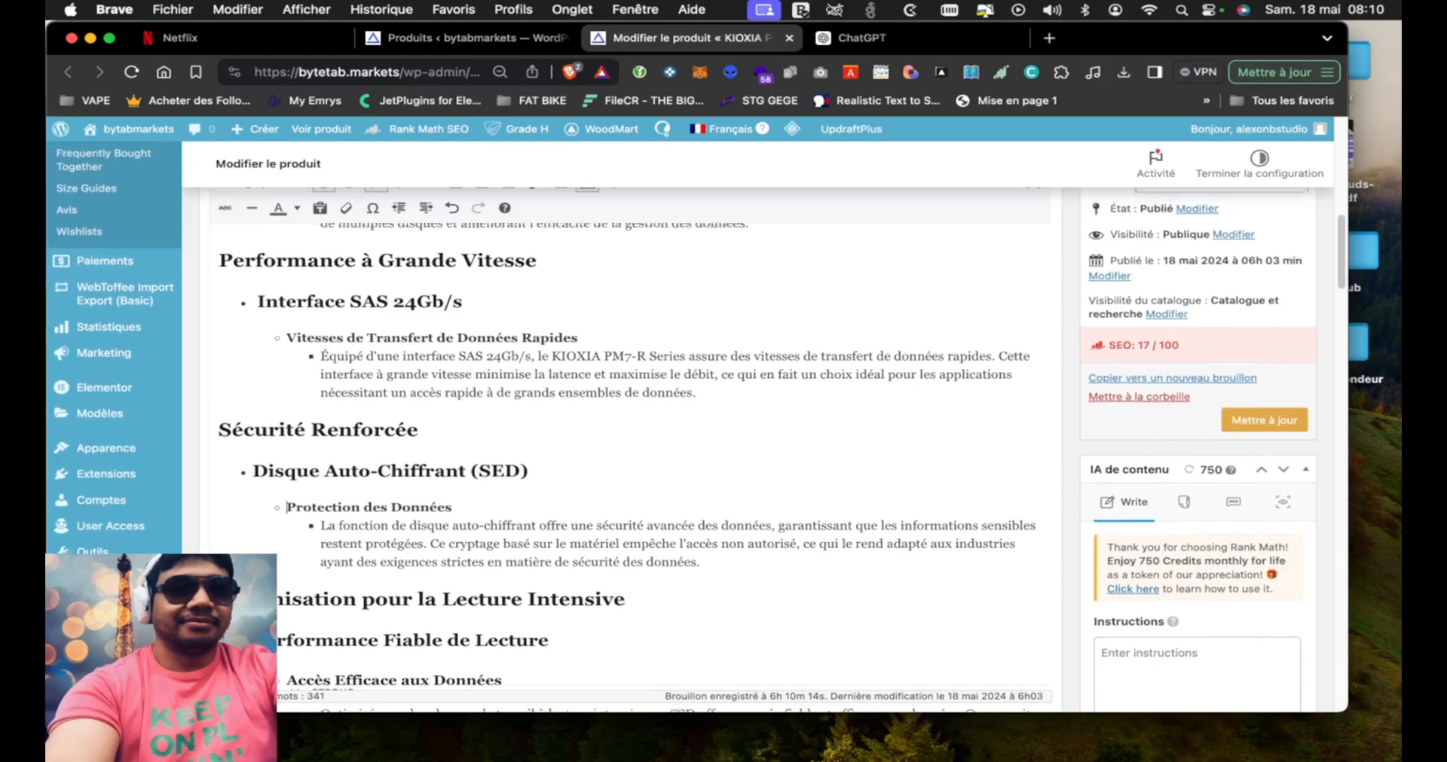
# Check the heading levels across the product description and save the product with the reformatted description
pyautogui.scroll(1, 487, 399)
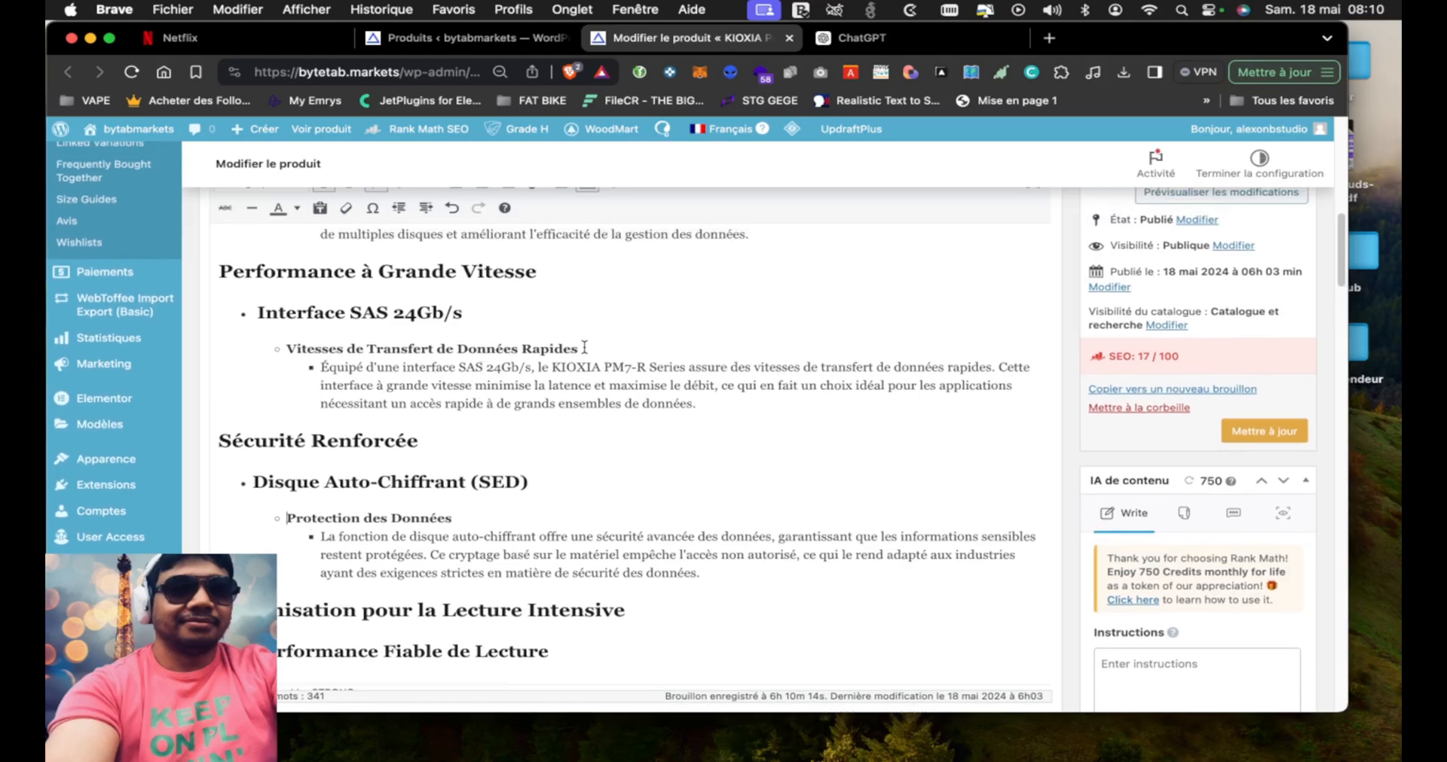
pyautogui.scroll(-8, 491, 492)
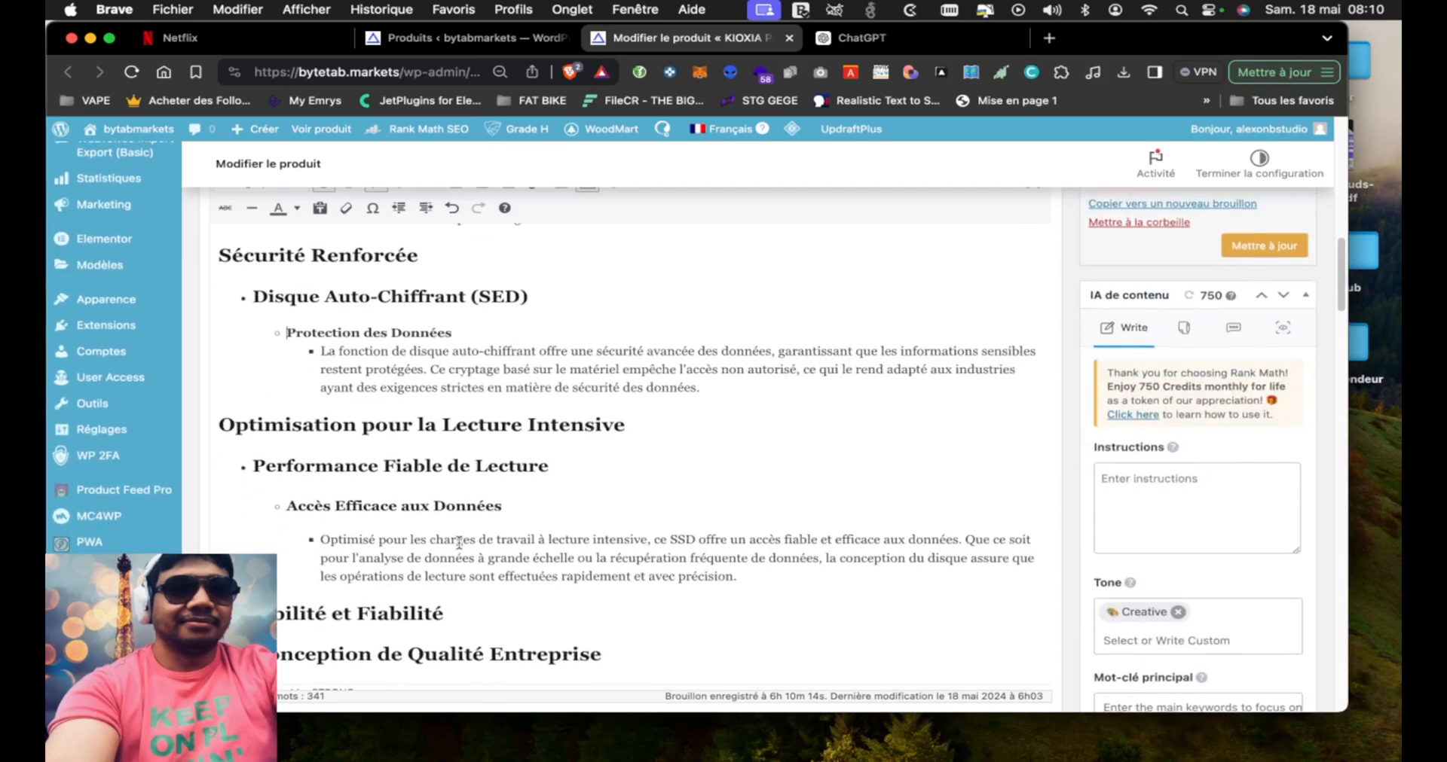
pyautogui.scroll(15, 458, 542)
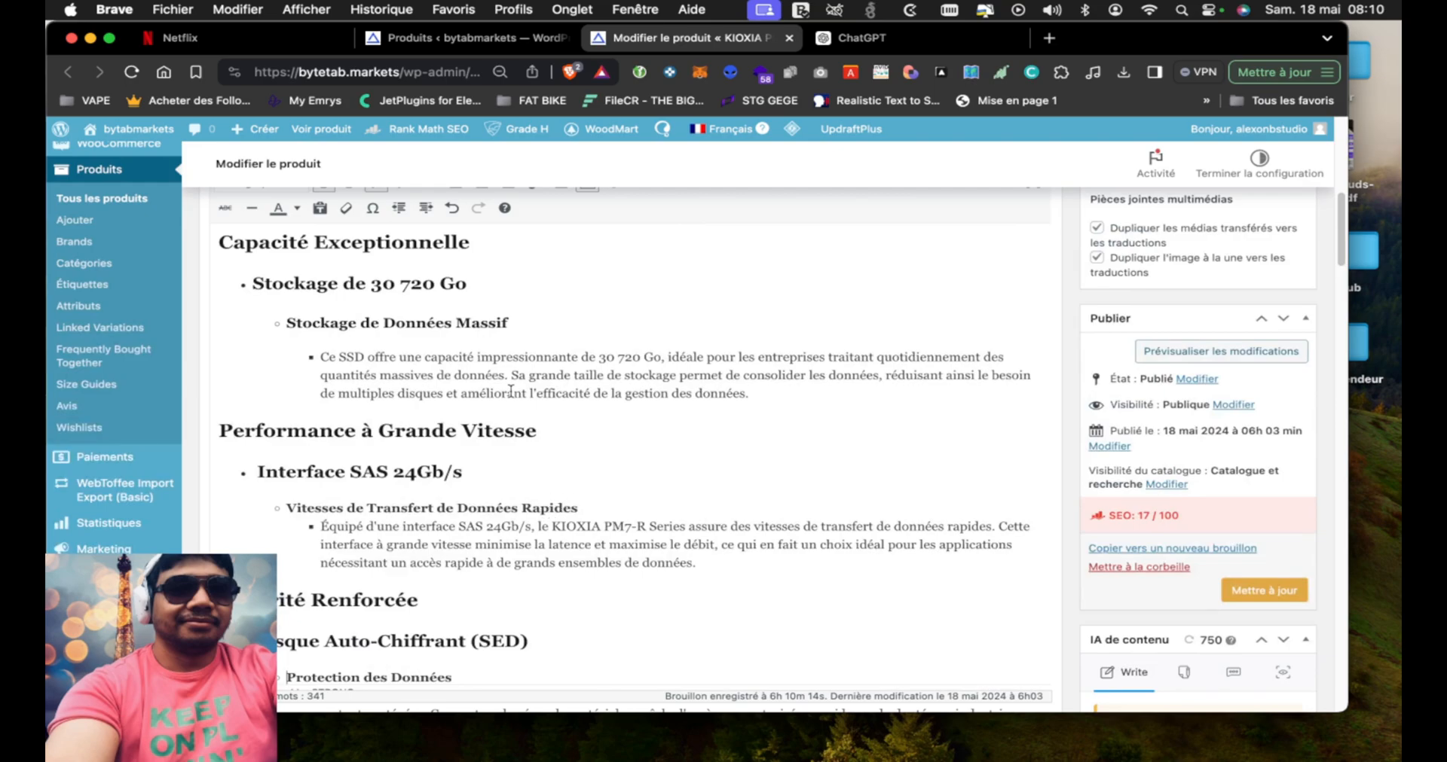
pyautogui.scroll(10, 498, 349)
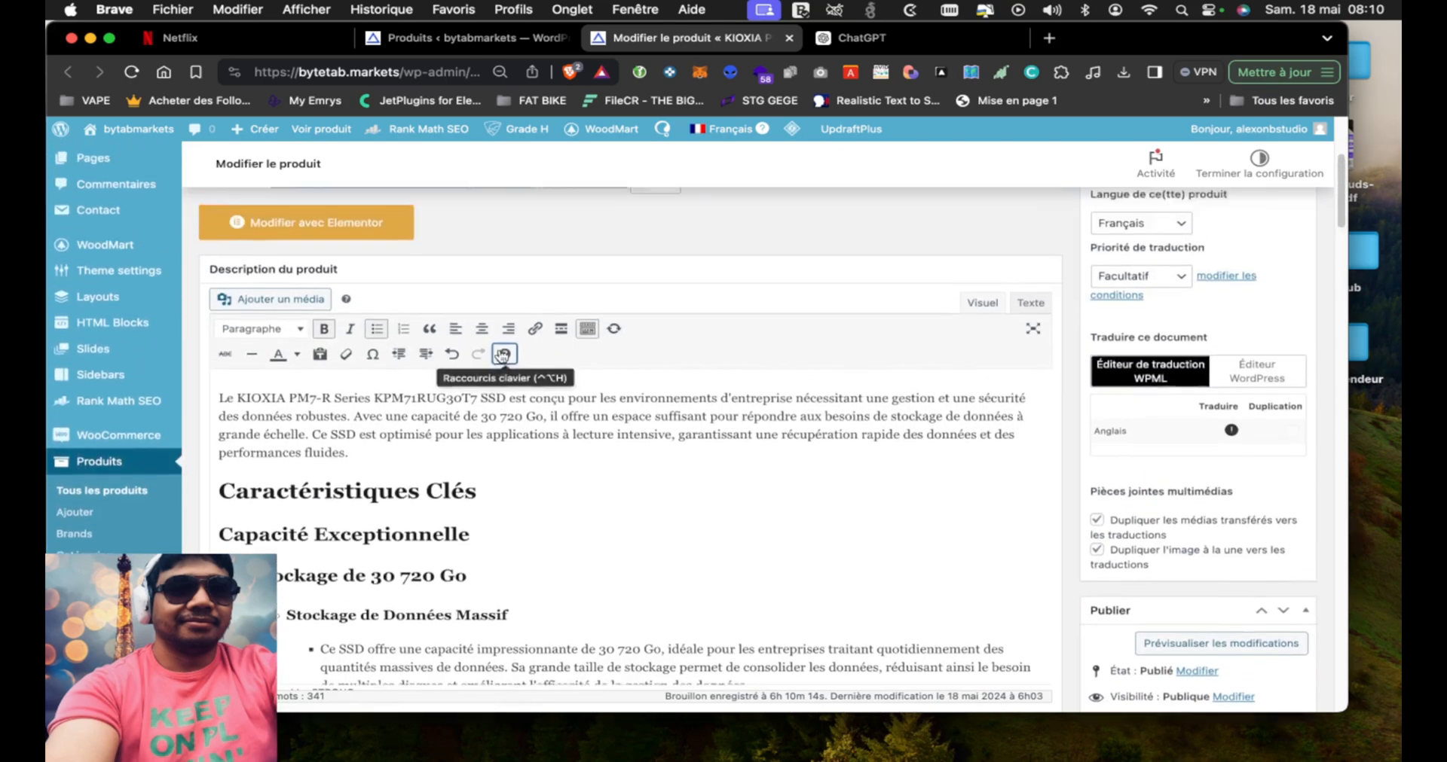
pyautogui.scroll(-10, 499, 350)
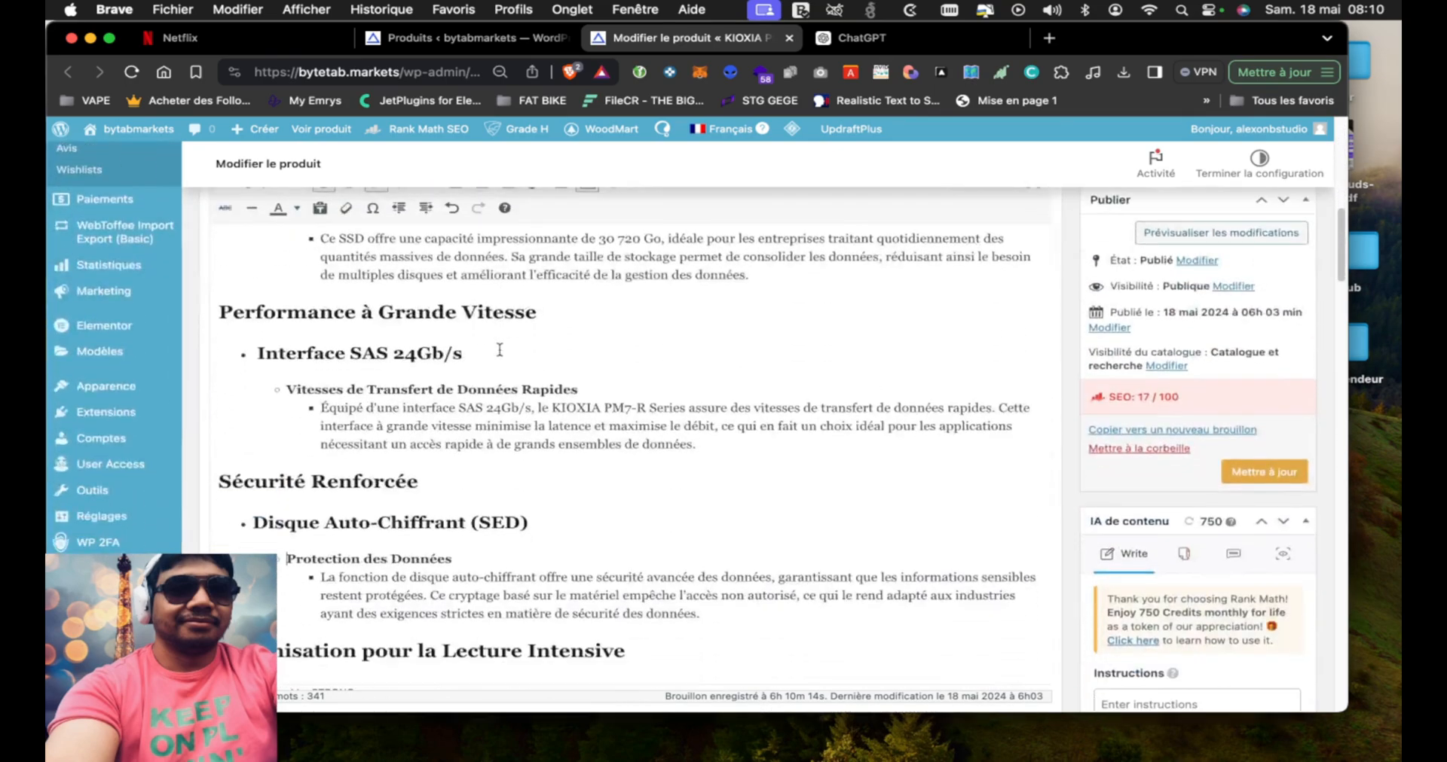
pyautogui.click(1264, 449)
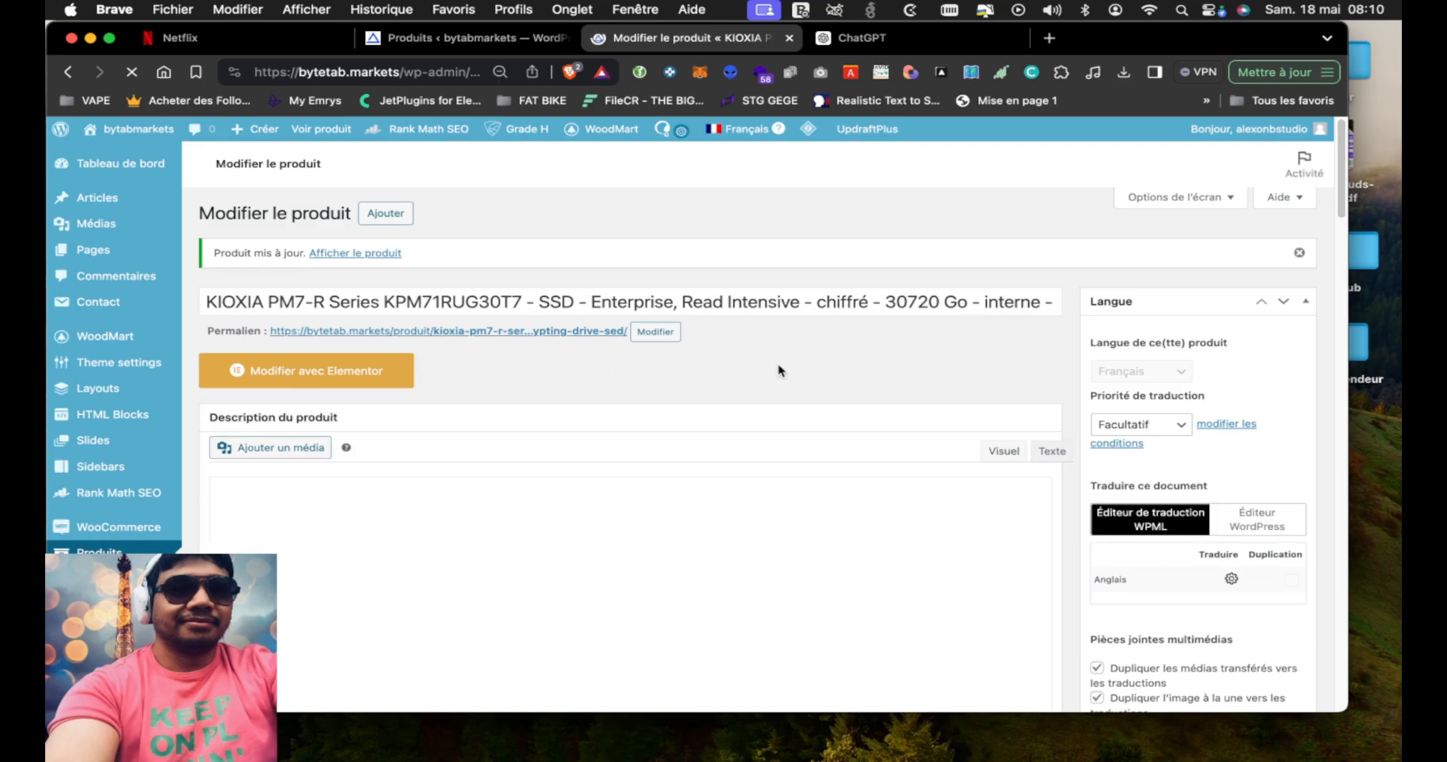
# Review the saved description and open the updated product's storefront page in a new browser tab
pyautogui.scroll(-5, 824, 380)
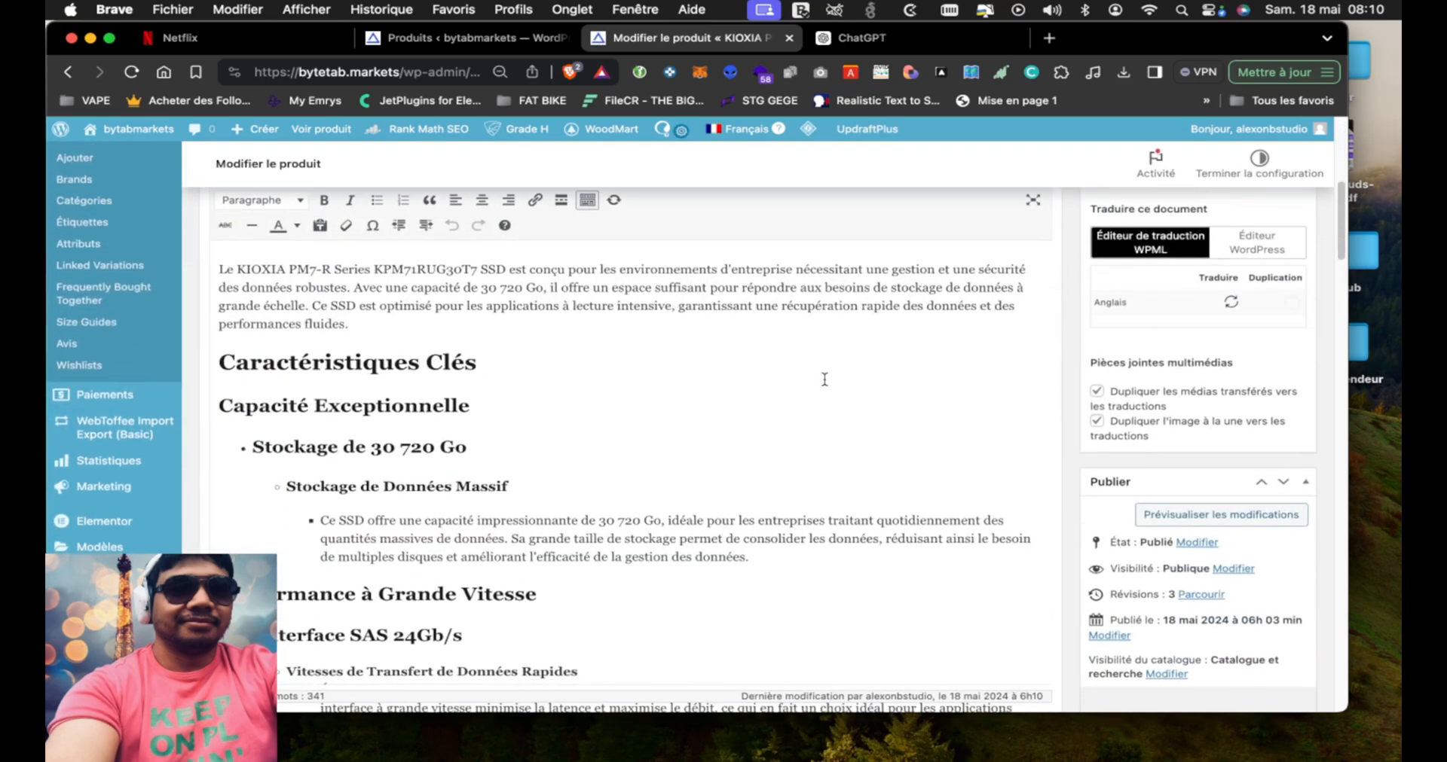
pyautogui.scroll(-10, 824, 380)
pyautogui.scroll(10, 824, 379)
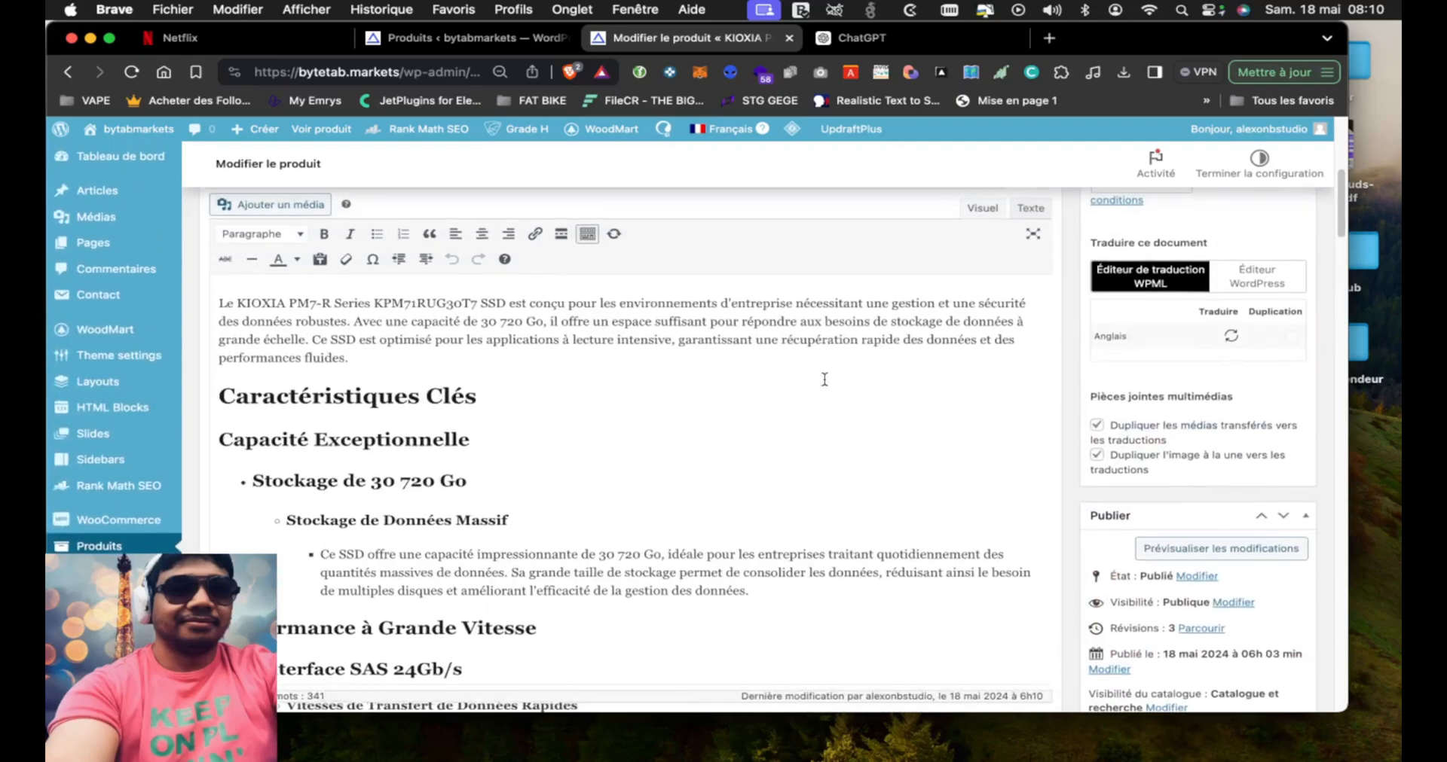
pyautogui.scroll(4, 824, 380)
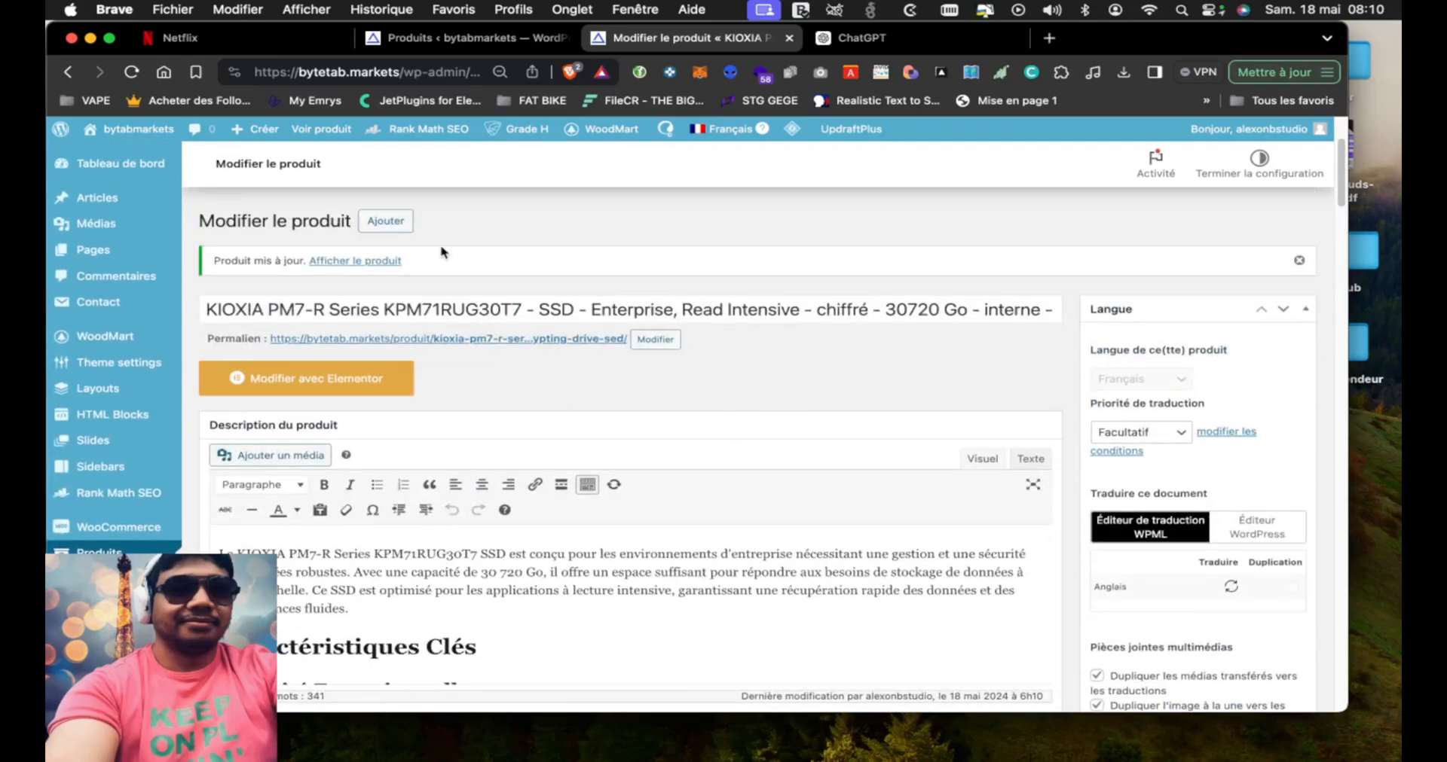
pyautogui.rightClick(369, 260)
pyautogui.click(437, 272)
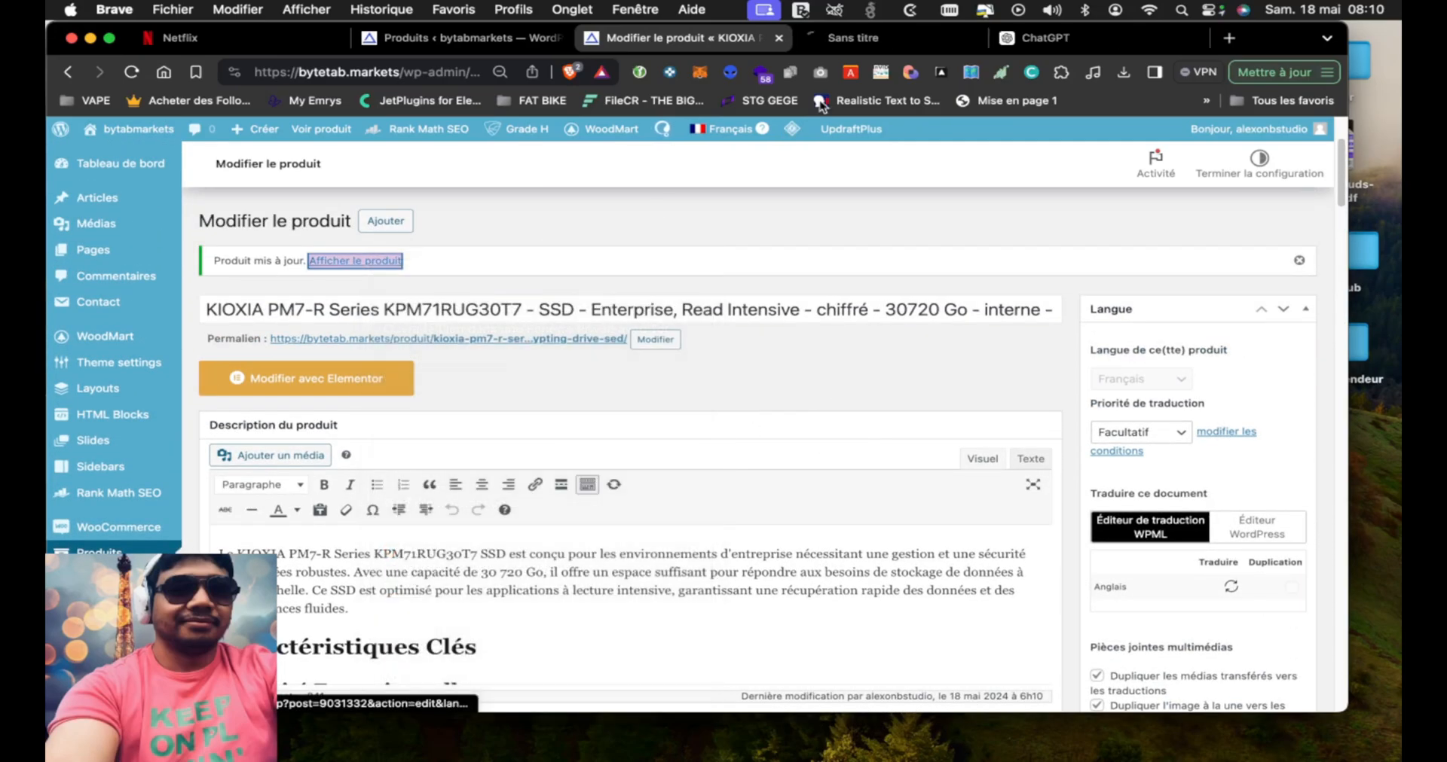
pyautogui.click(865, 39)
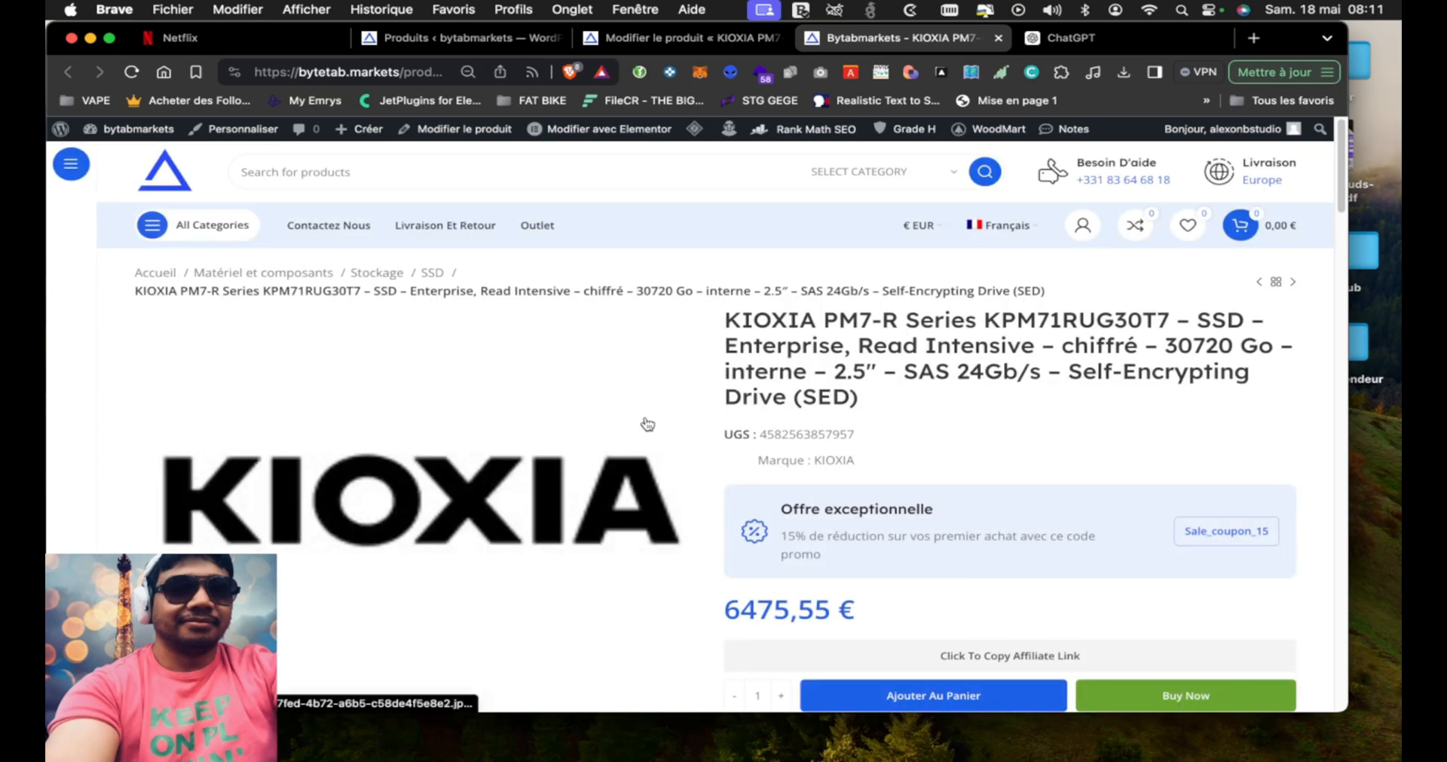
# Examine the KIOXIA product page's SKU, brand, discount offer, price, payment, delivery and warranty details, and its formatted description
pyautogui.scroll(-2, 647, 424)
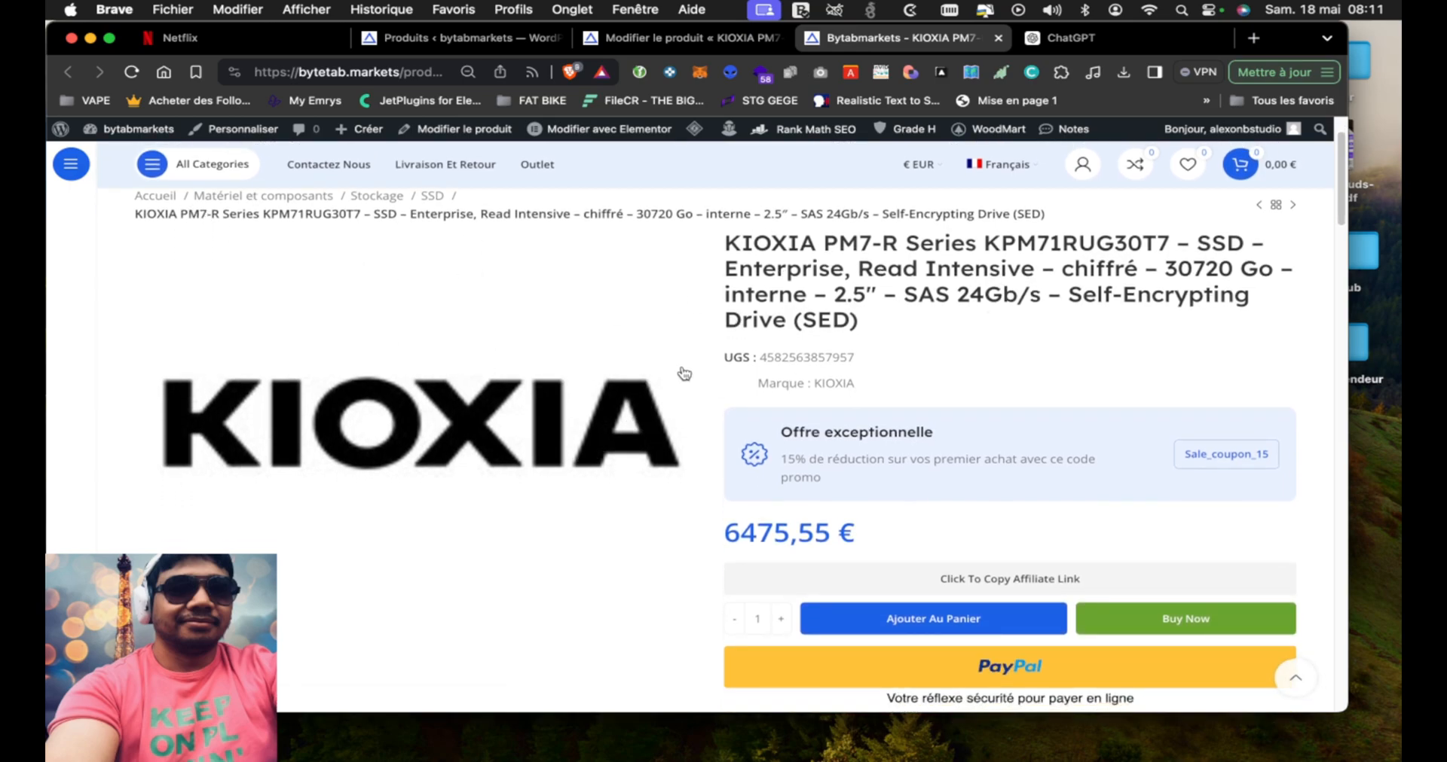
pyautogui.moveTo(754, 357); pyautogui.dragTo(846, 358)
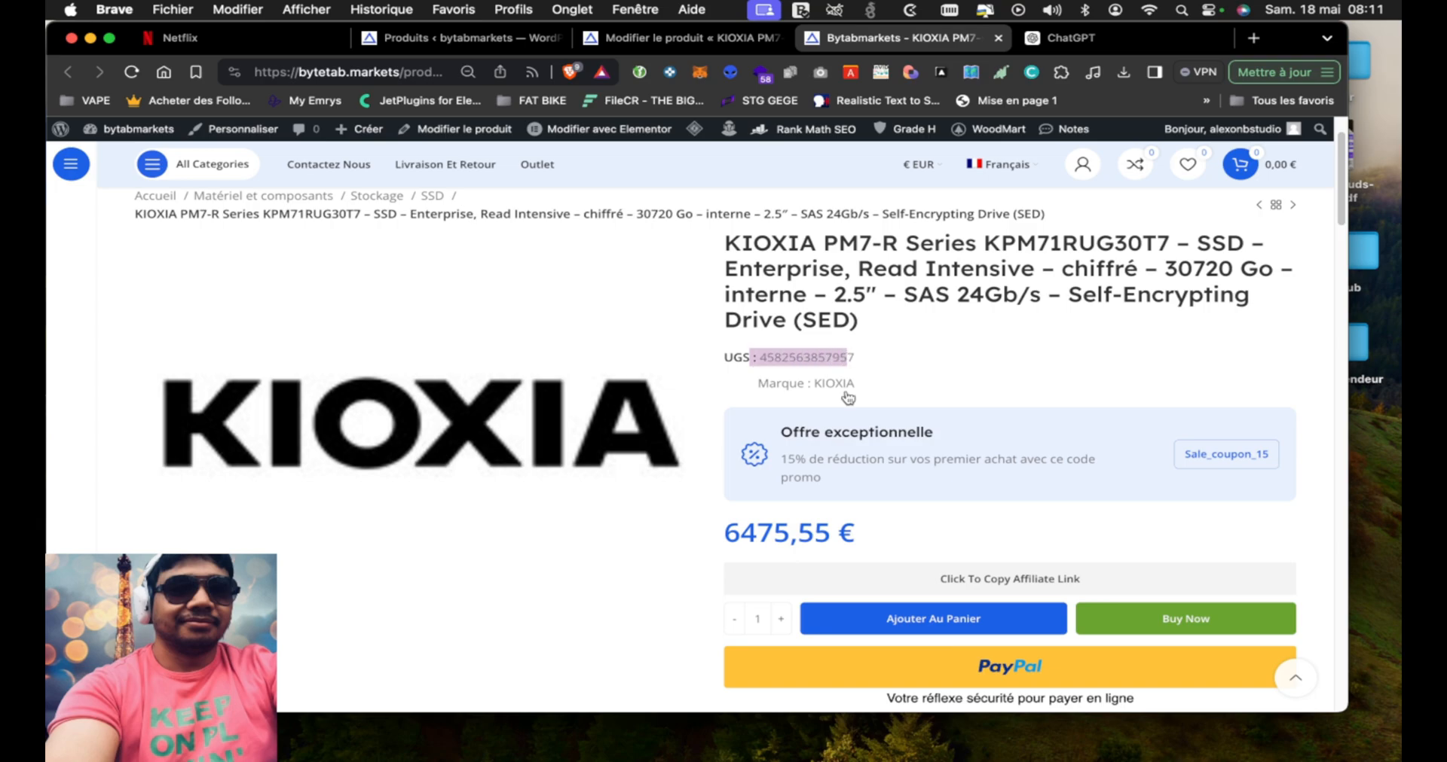
pyautogui.moveTo(746, 385); pyautogui.dragTo(862, 386)
pyautogui.moveTo(761, 446); pyautogui.dragTo(927, 486)
pyautogui.scroll(-3, 934, 520)
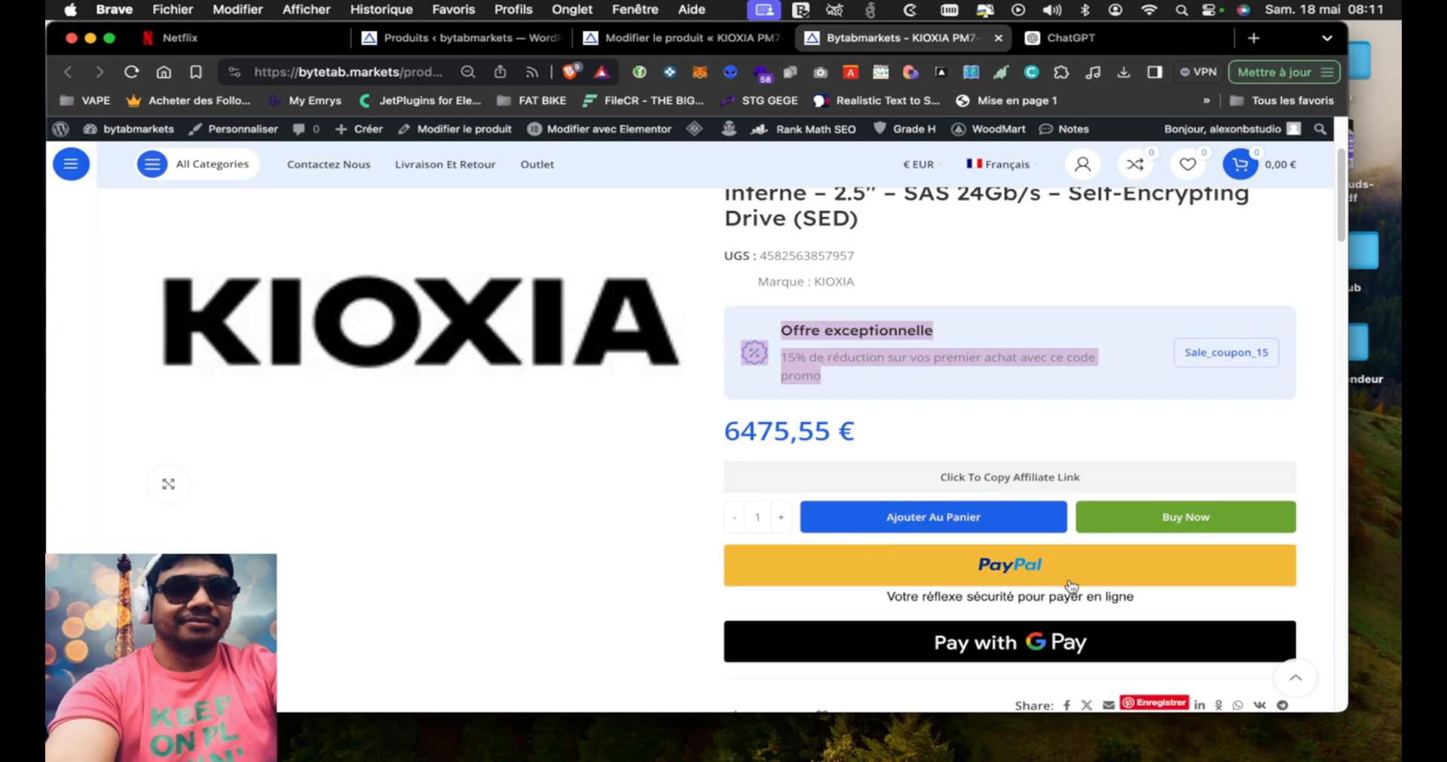
pyautogui.scroll(-3, 1006, 603)
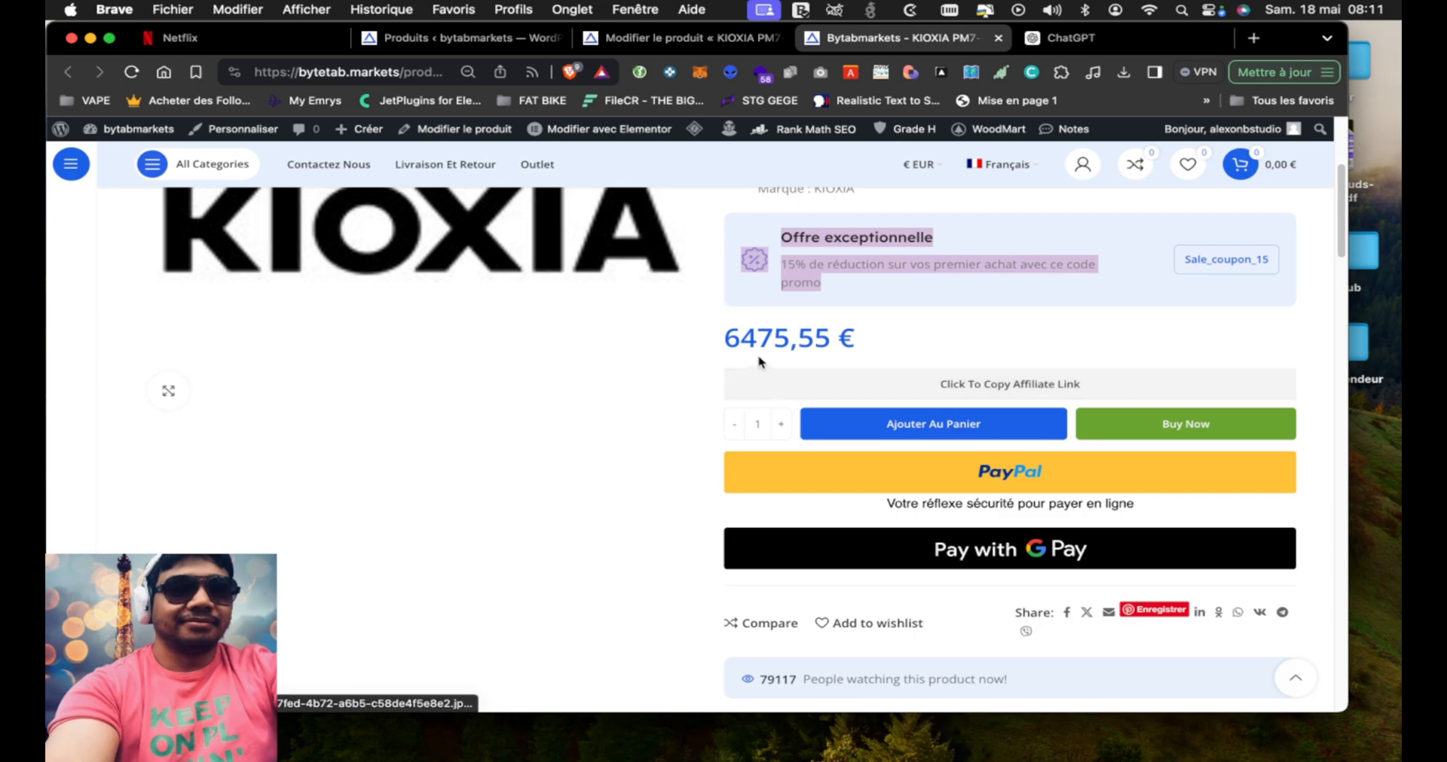
pyautogui.scroll(-10, 518, 447)
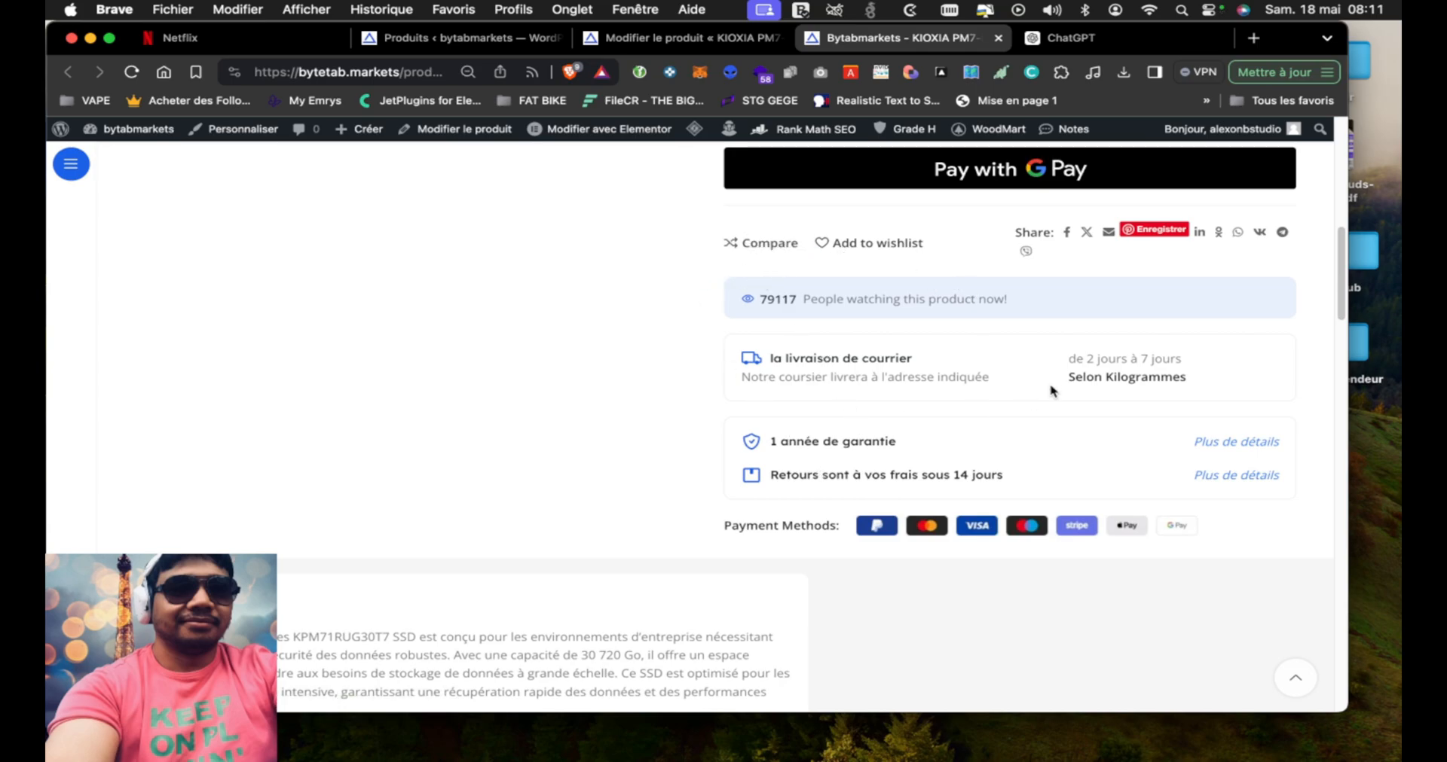
pyautogui.scroll(-2, 419, 456)
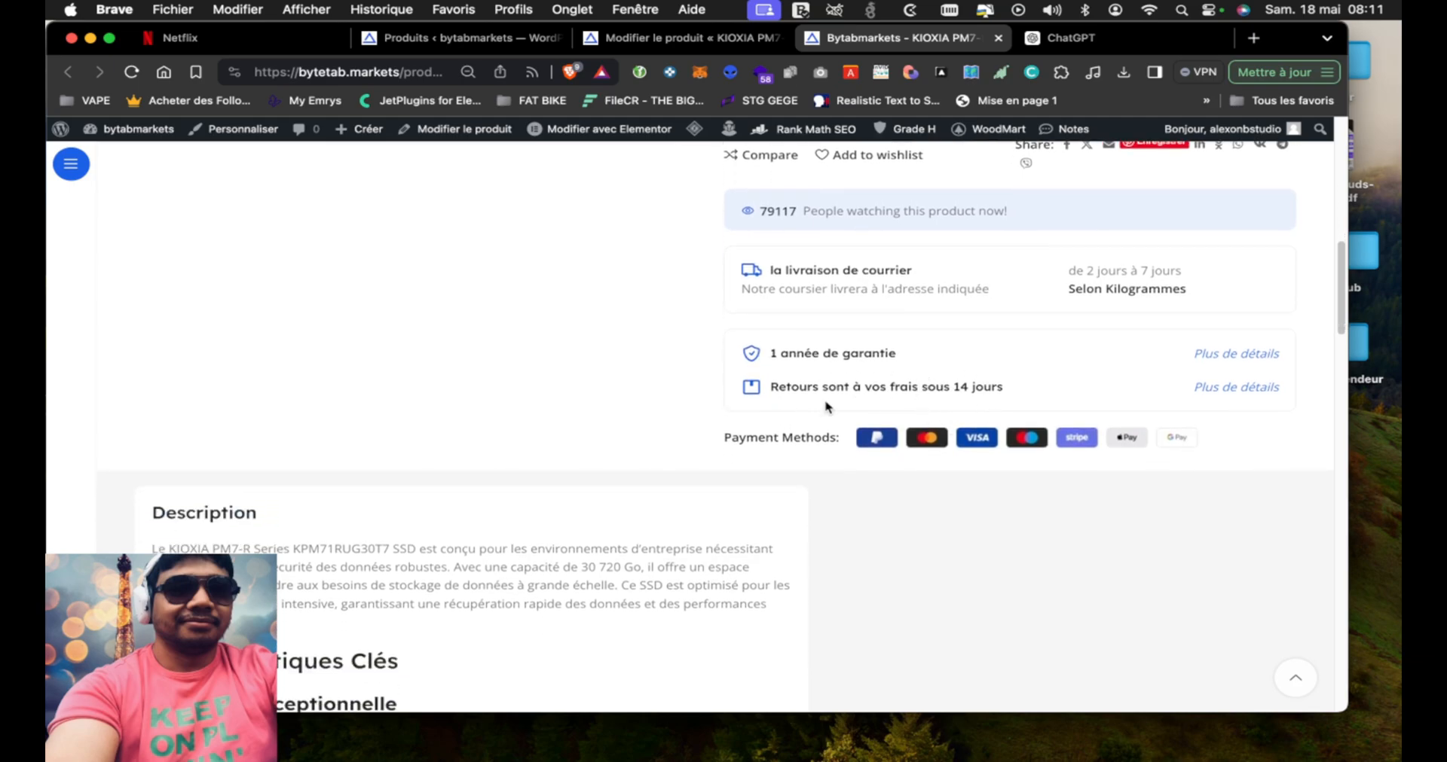
pyautogui.scroll(-4, 379, 407)
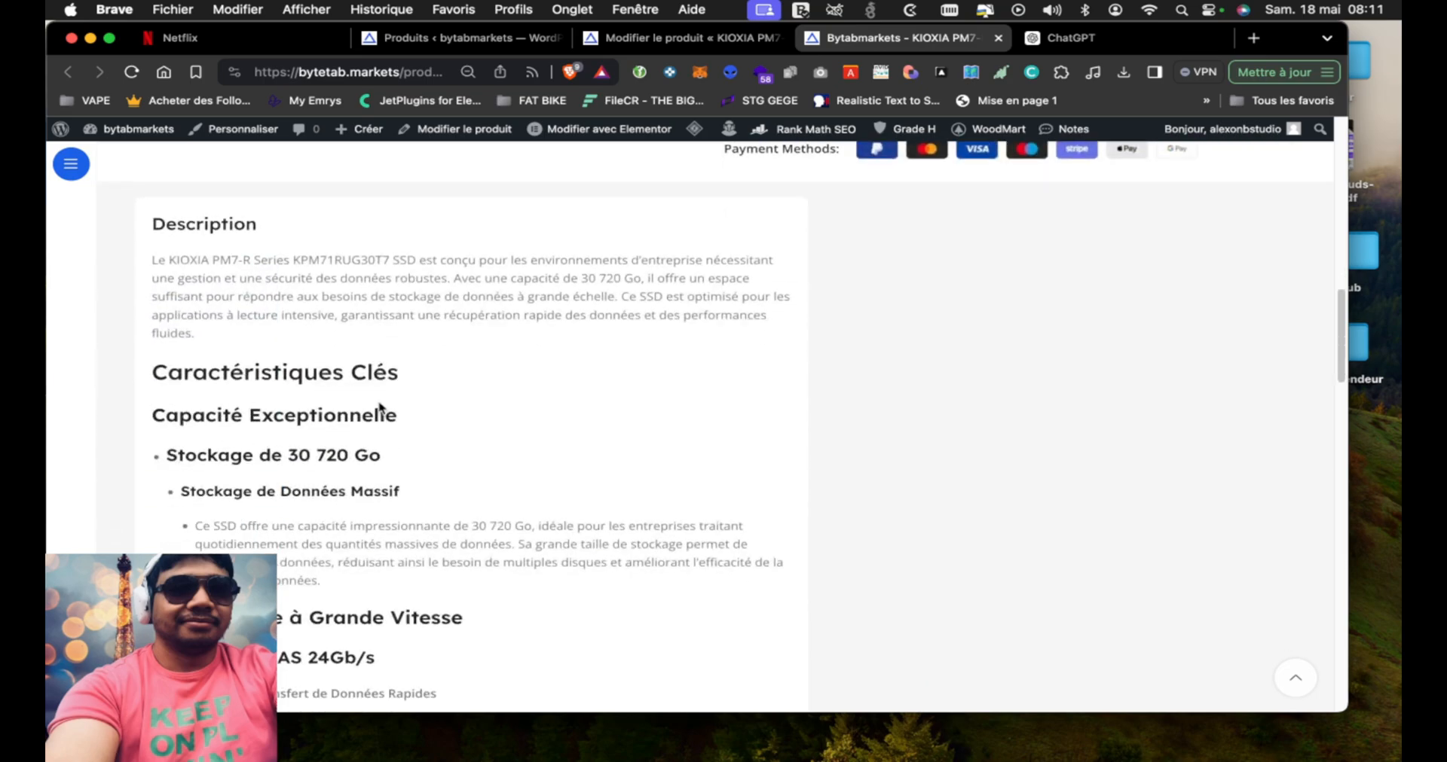
# Read through the KIOXIA product's storefront description and check how its headings, nested bullets and paragraphs are displayed
pyautogui.scroll(-8, 356, 293)
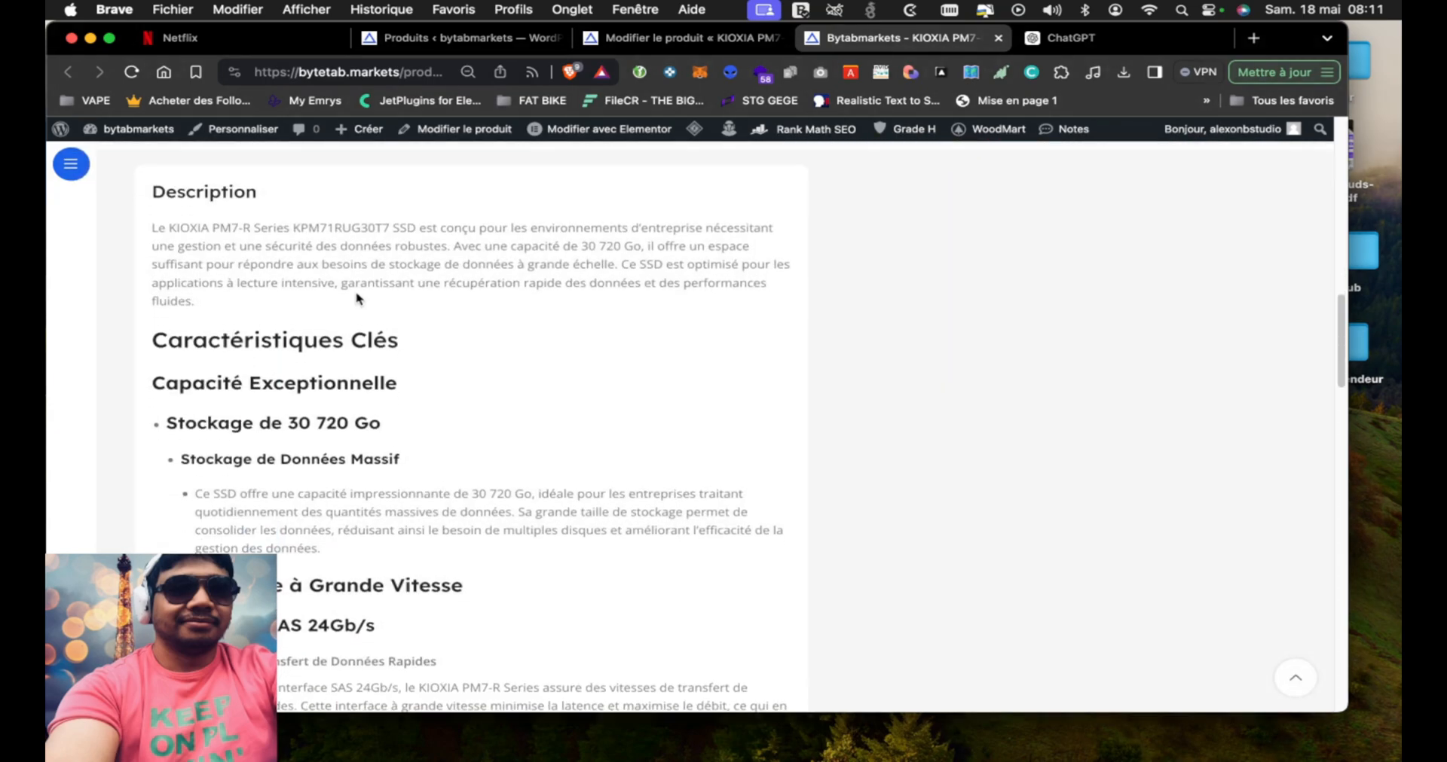
pyautogui.scroll(-5, 357, 298)
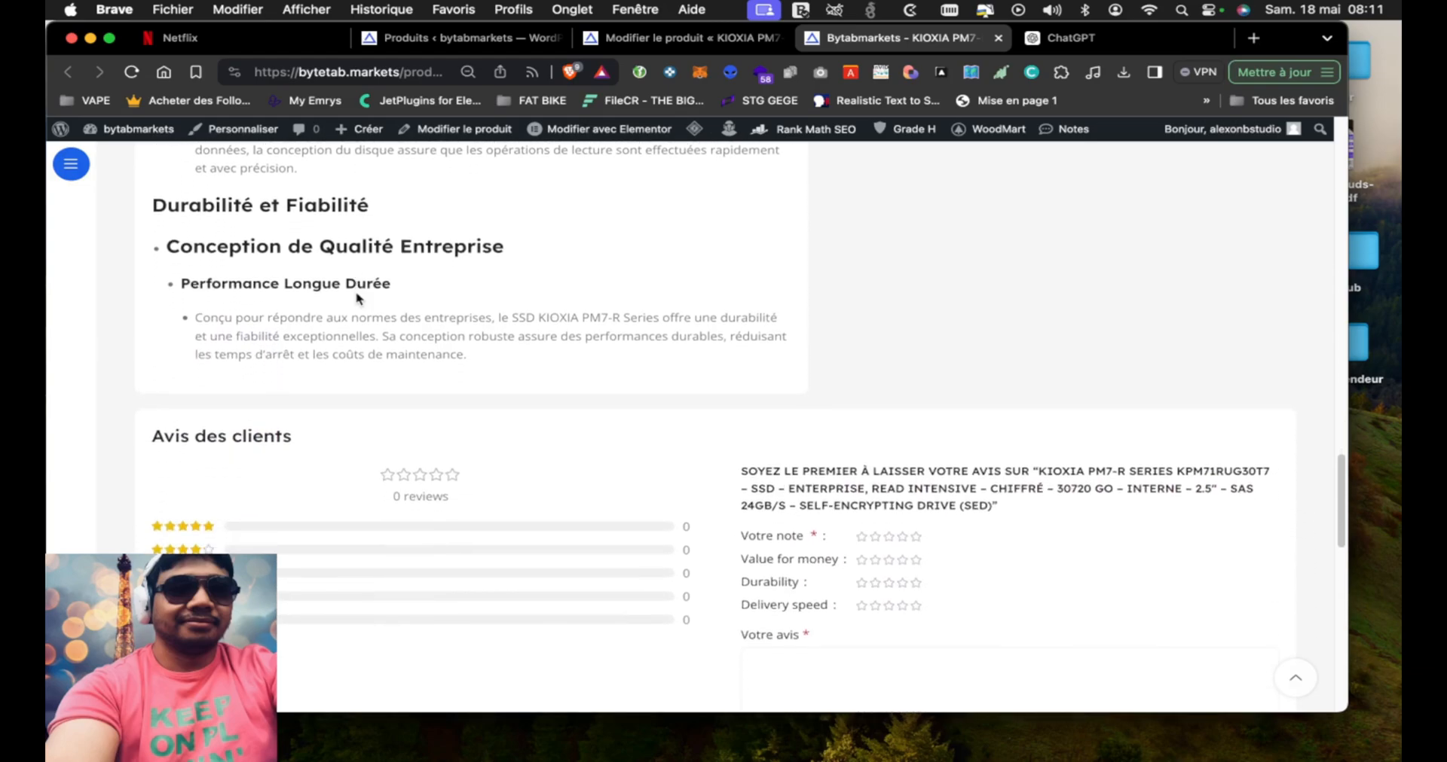
pyautogui.scroll(5, 357, 293)
pyautogui.scroll(8, 357, 294)
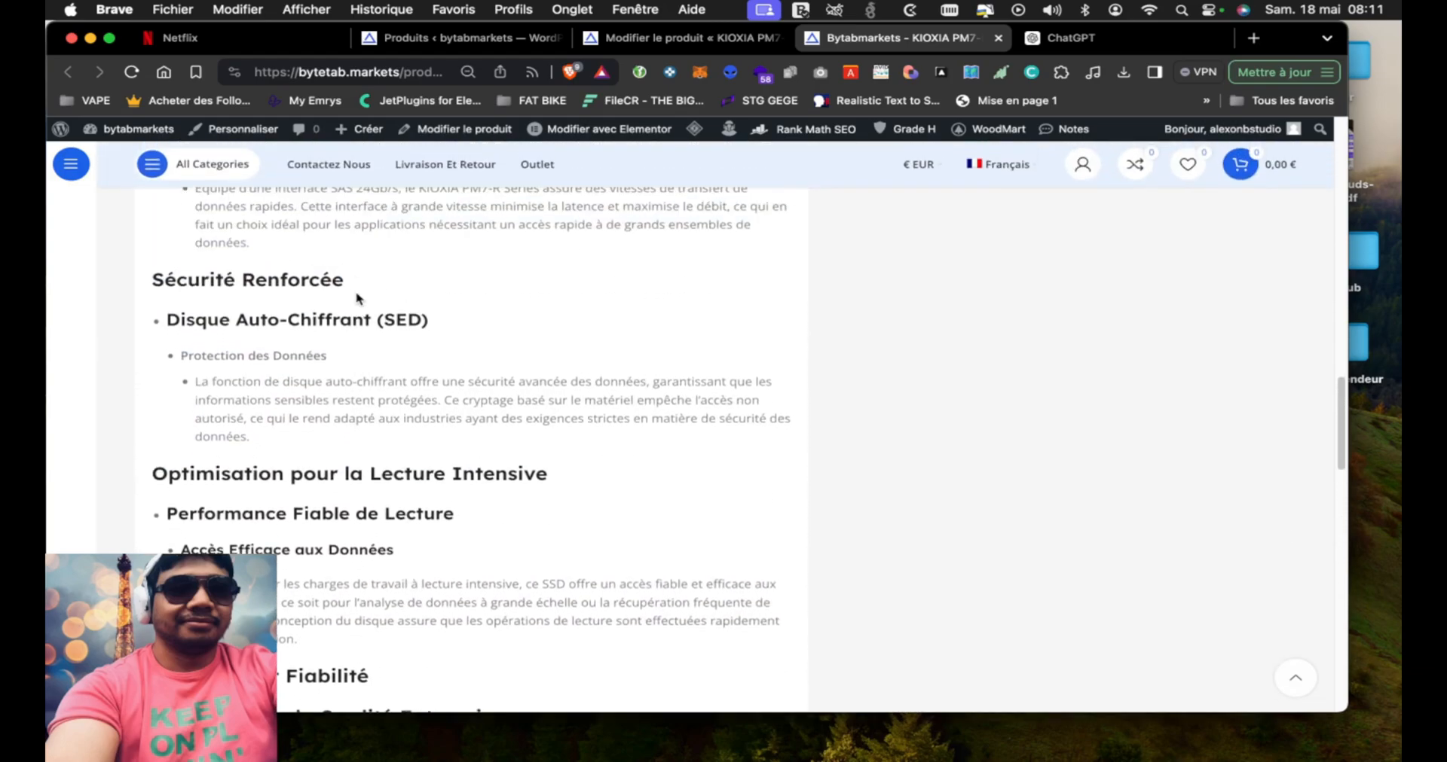
pyautogui.scroll(3, 356, 293)
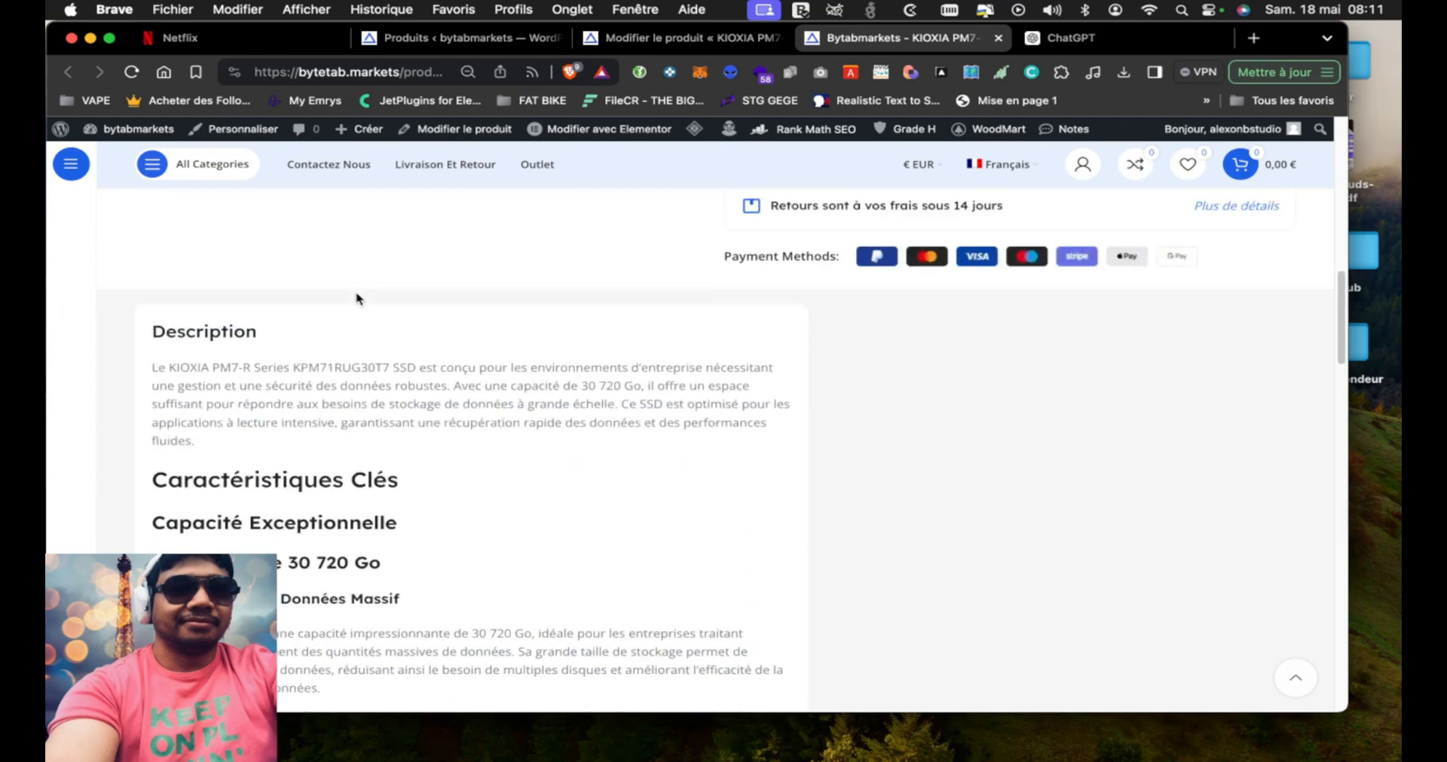
pyautogui.scroll(-5, 356, 295)
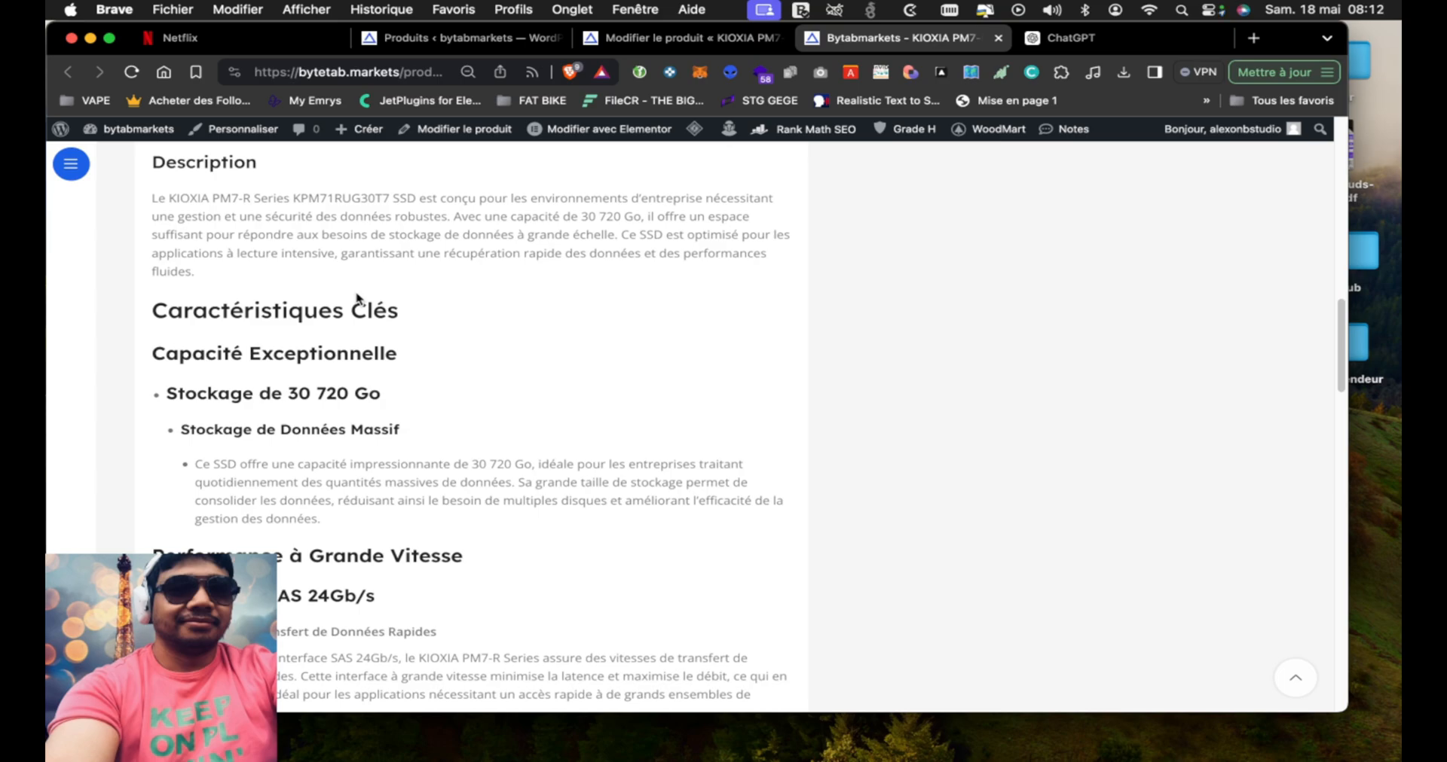
pyautogui.scroll(3, 357, 298)
pyautogui.scroll(-2, 356, 294)
pyautogui.scroll(-10, 356, 294)
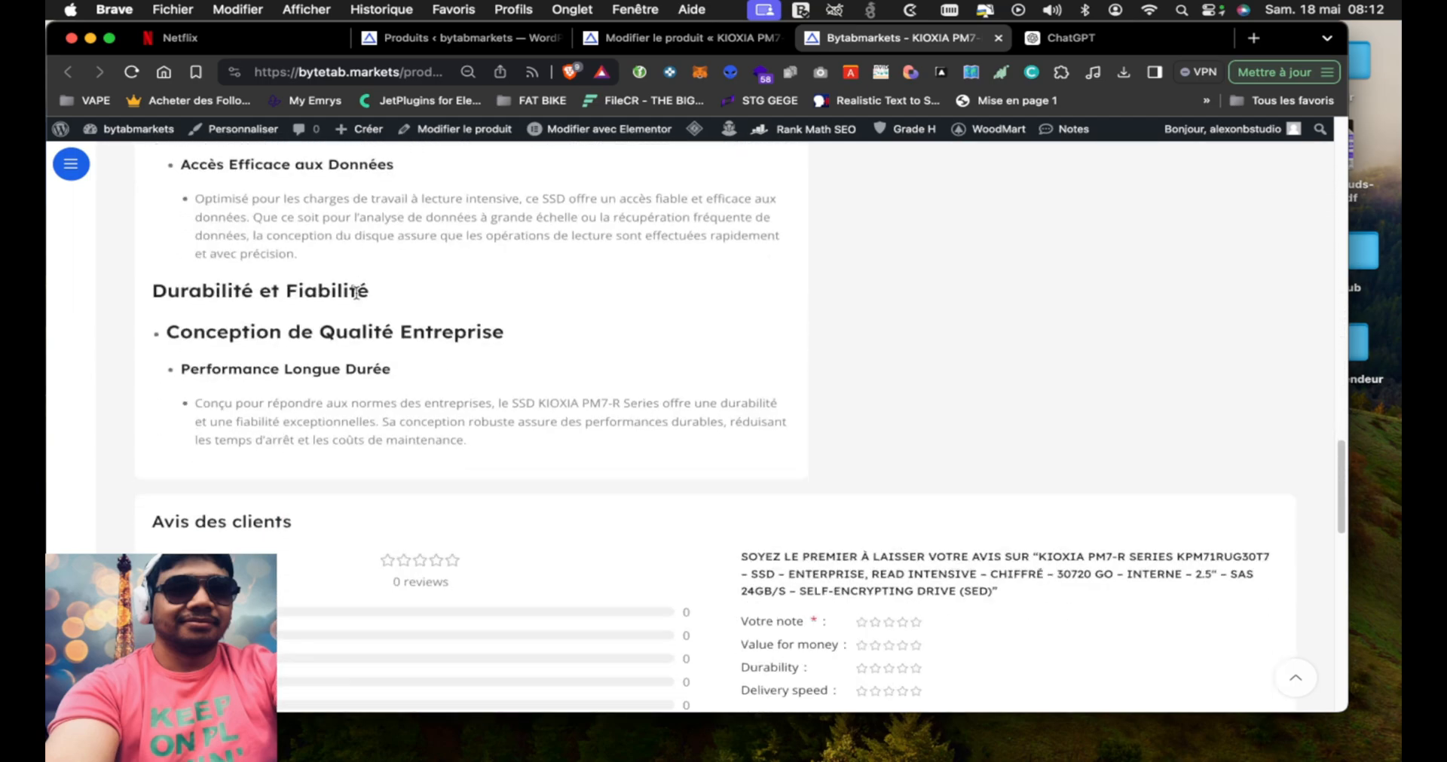
pyautogui.scroll(10, 356, 294)
pyautogui.scroll(5, 357, 299)
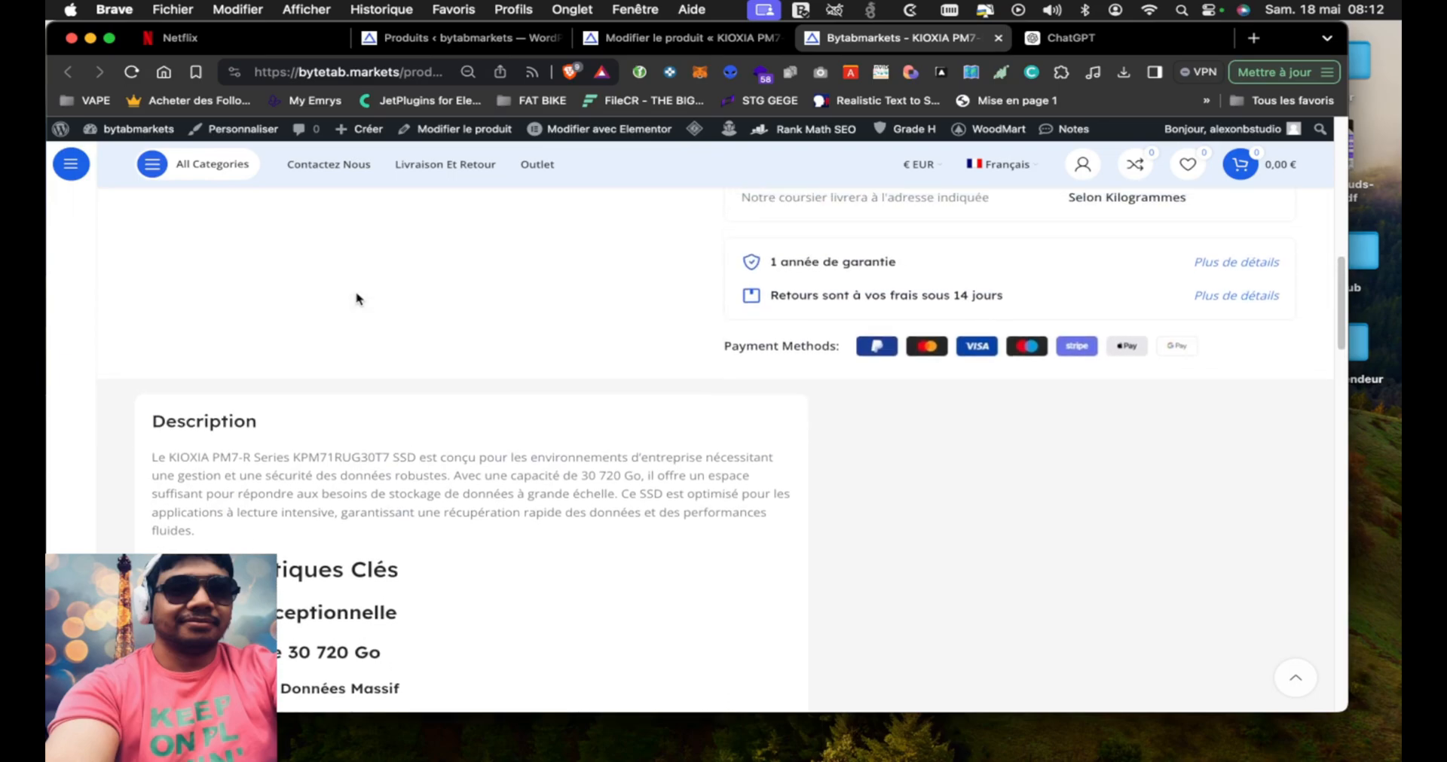
# Examine the customer reviews section, including the rating criteria, review text, pros, cons and image fields of the review form
pyautogui.scroll(-10, 356, 299)
pyautogui.scroll(-8, 356, 299)
pyautogui.scroll(8, 357, 298)
pyautogui.scroll(1, 357, 298)
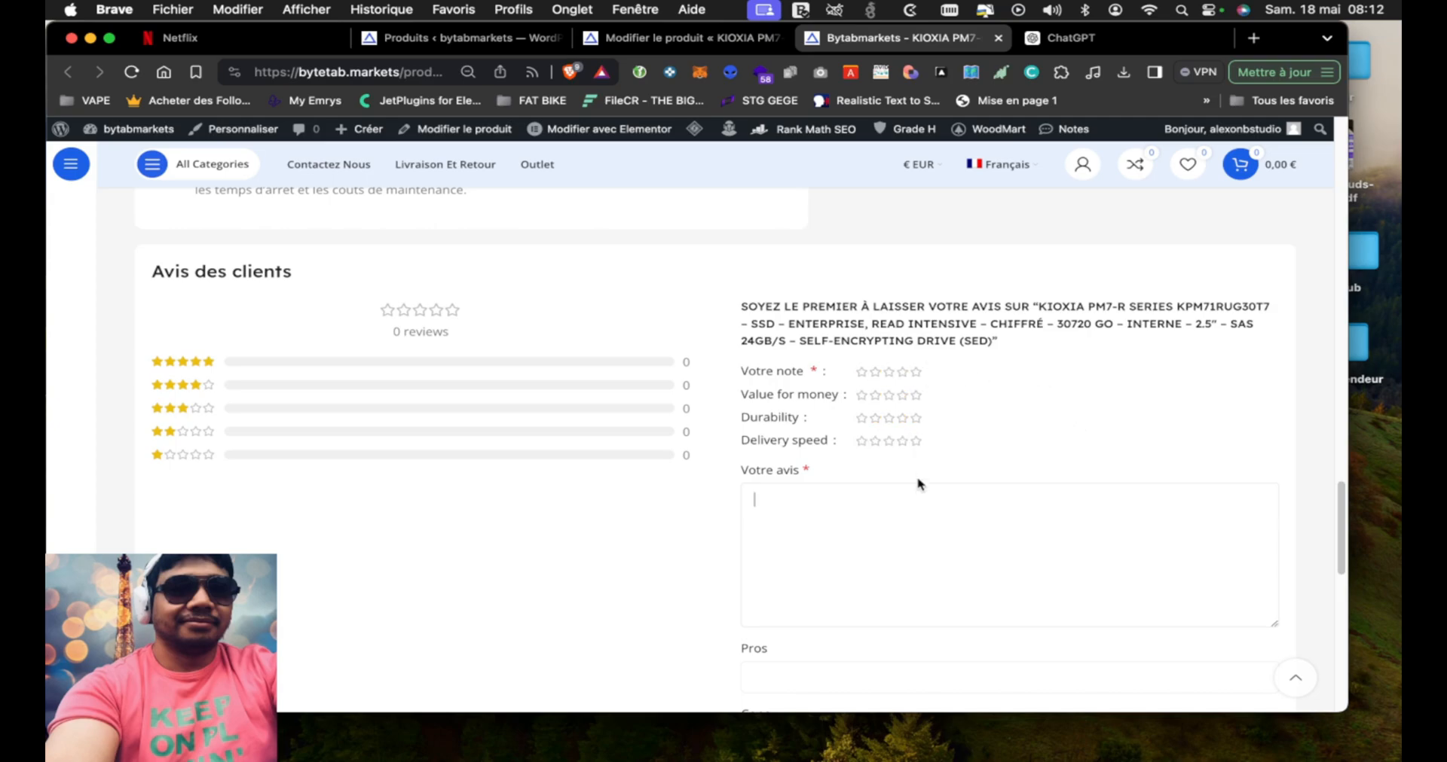
pyautogui.click(912, 513)
pyautogui.scroll(5, 703, 531)
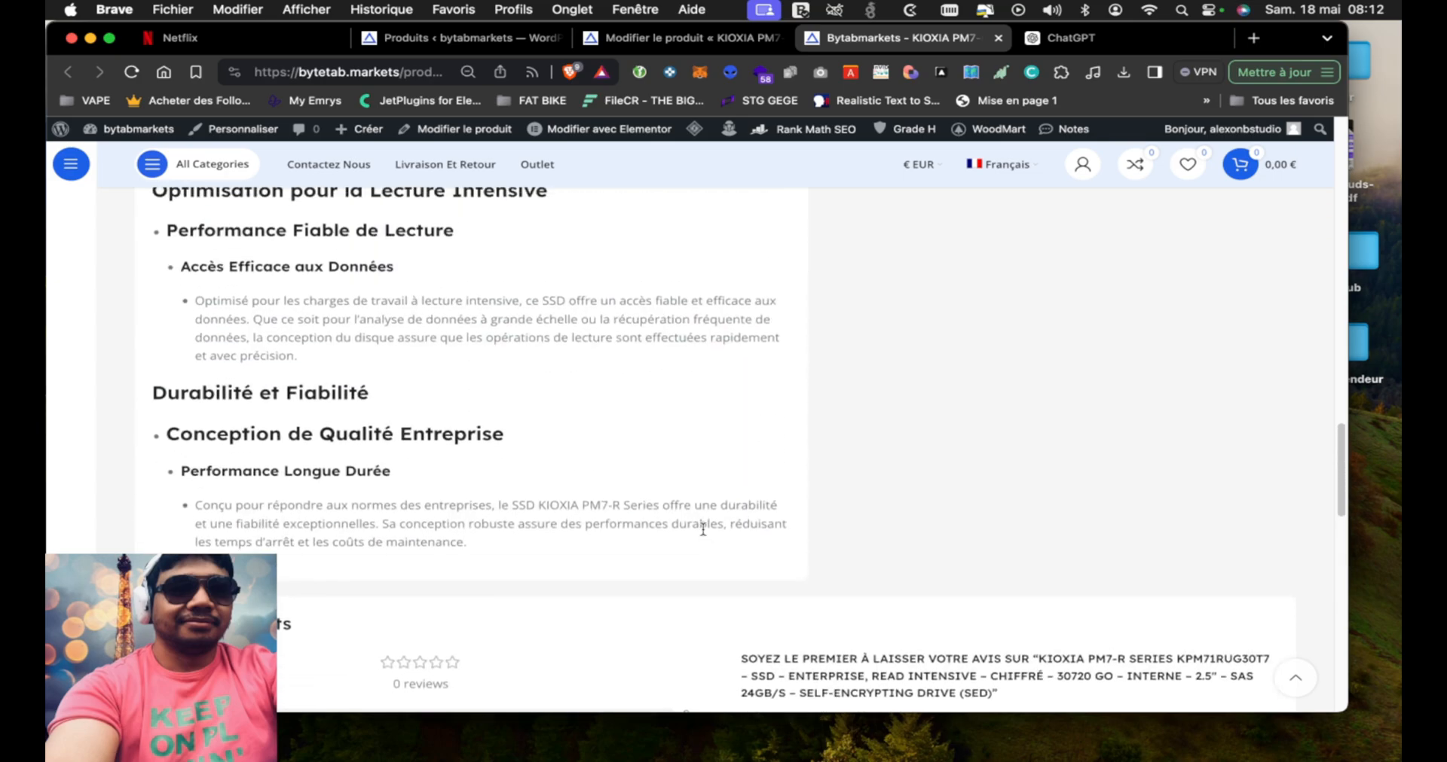
pyautogui.scroll(-6, 703, 532)
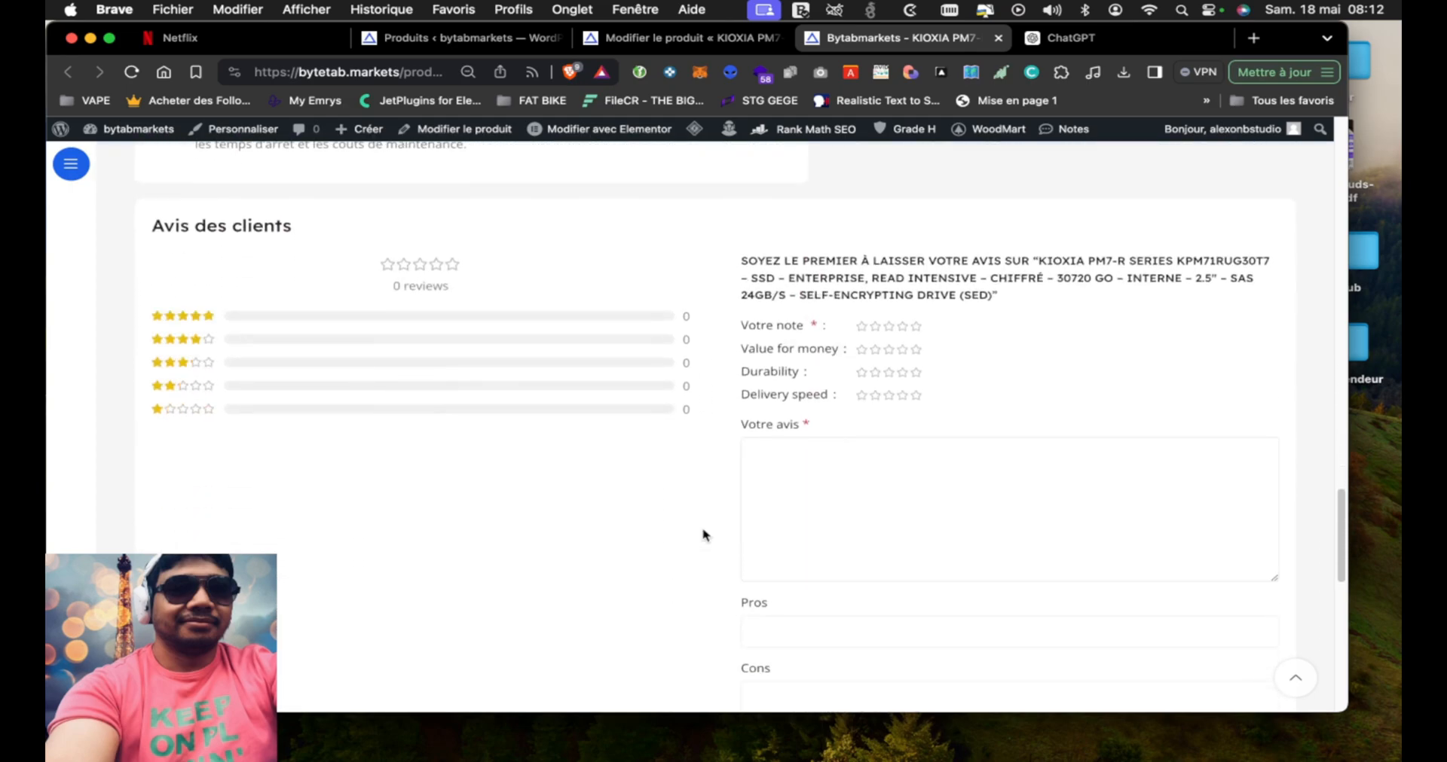
pyautogui.scroll(-3, 631, 504)
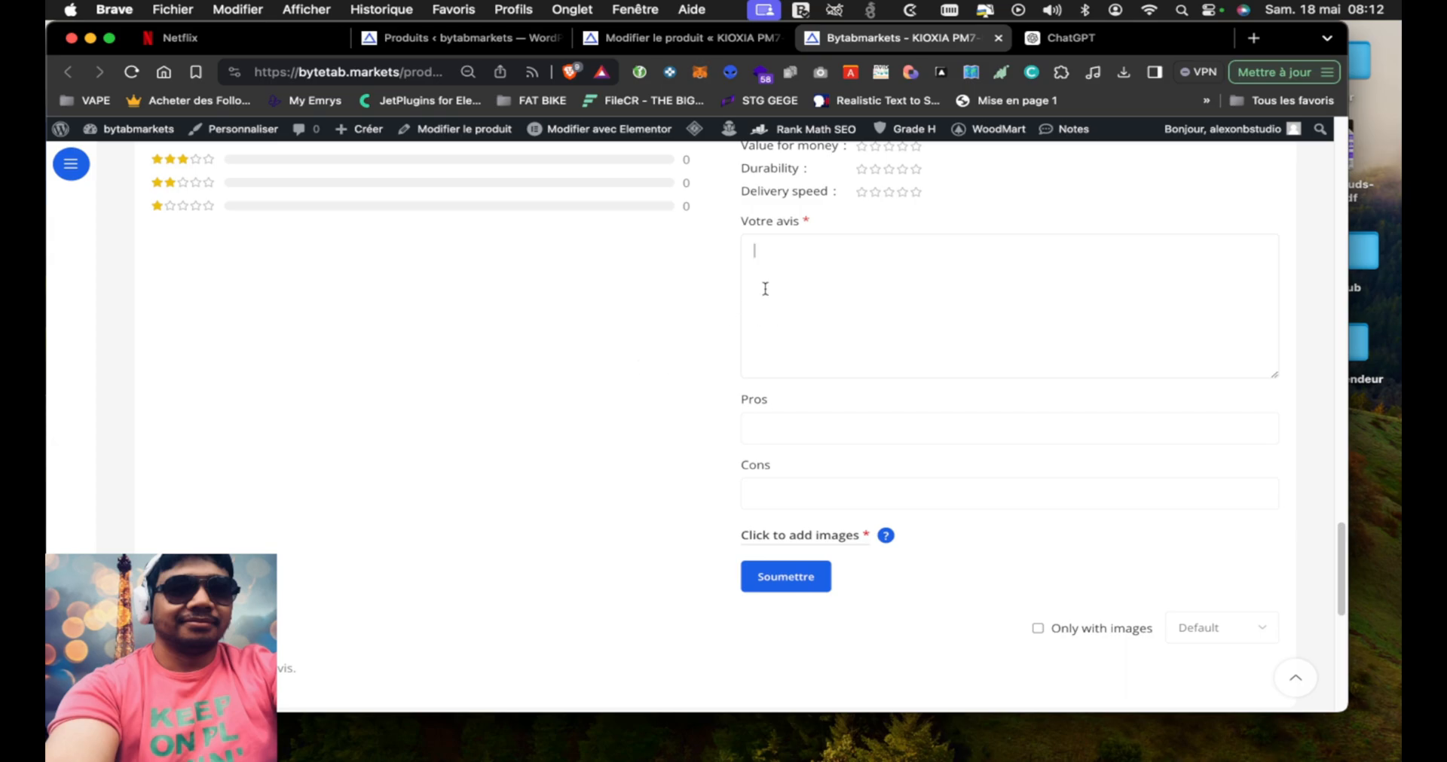
pyautogui.scroll(3, 707, 285)
pyautogui.scroll(1, 706, 284)
pyautogui.scroll(-3, 791, 298)
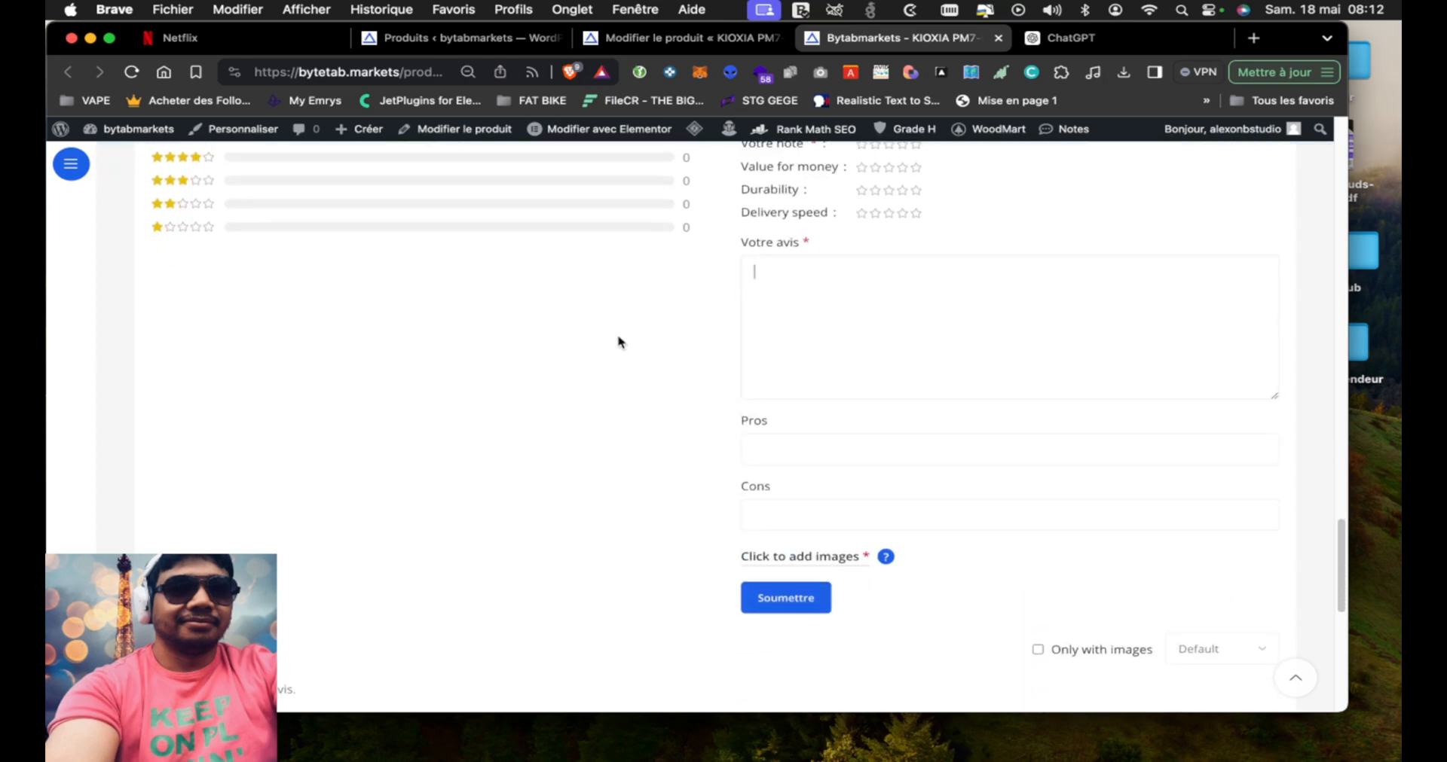
pyautogui.scroll(2, 619, 340)
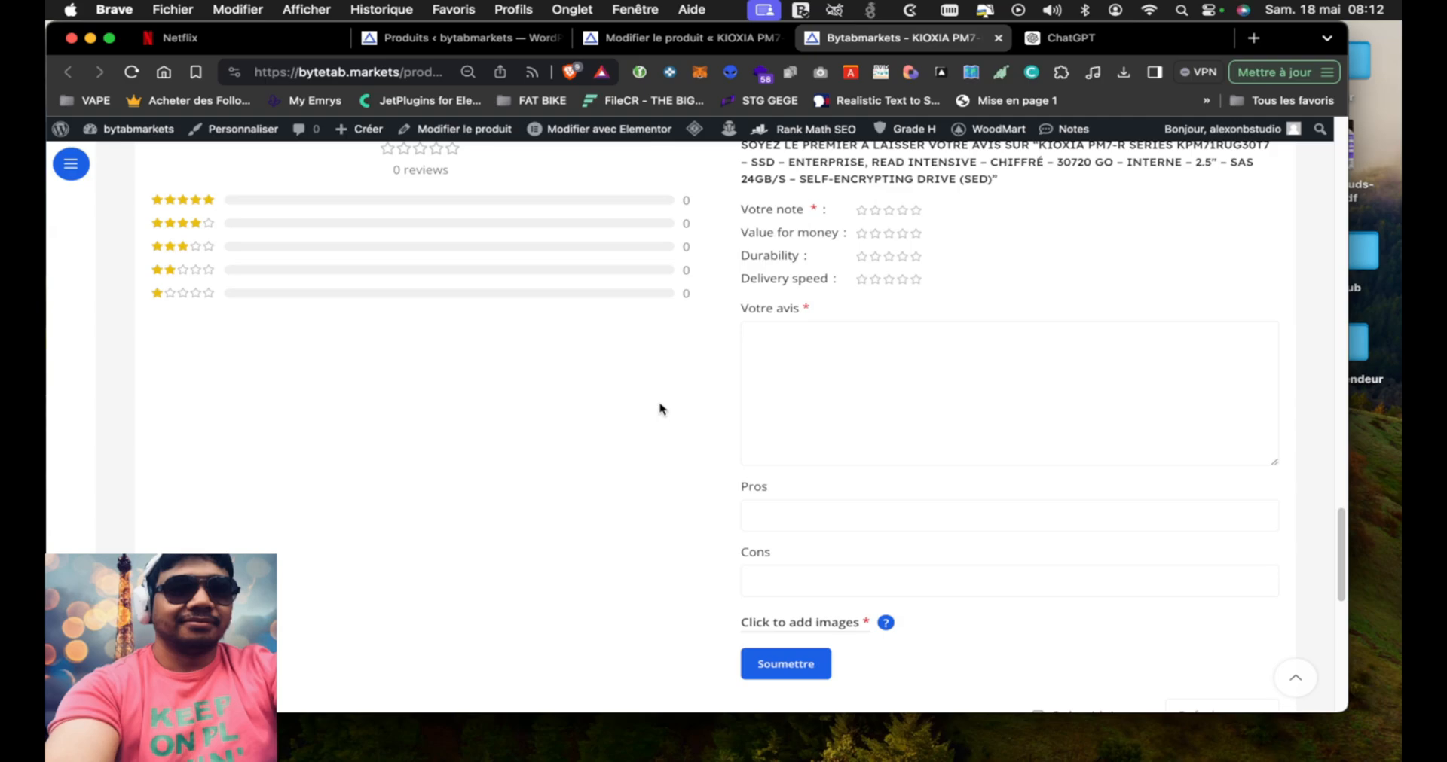
# Look over the Recently Viewed products and the footer's category, useful-link and regulation lists on the product page
pyautogui.scroll(-10, 626, 412)
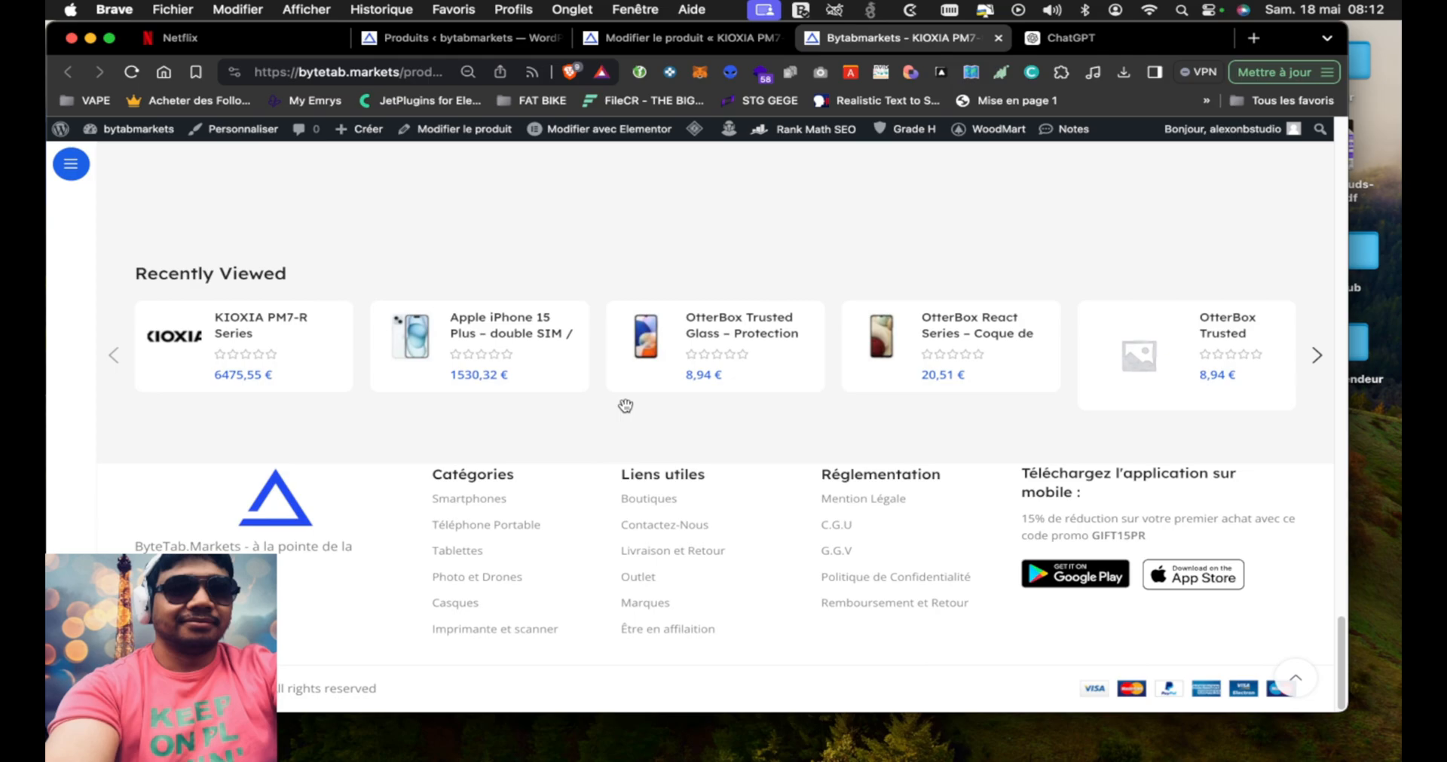
pyautogui.scroll(3, 625, 408)
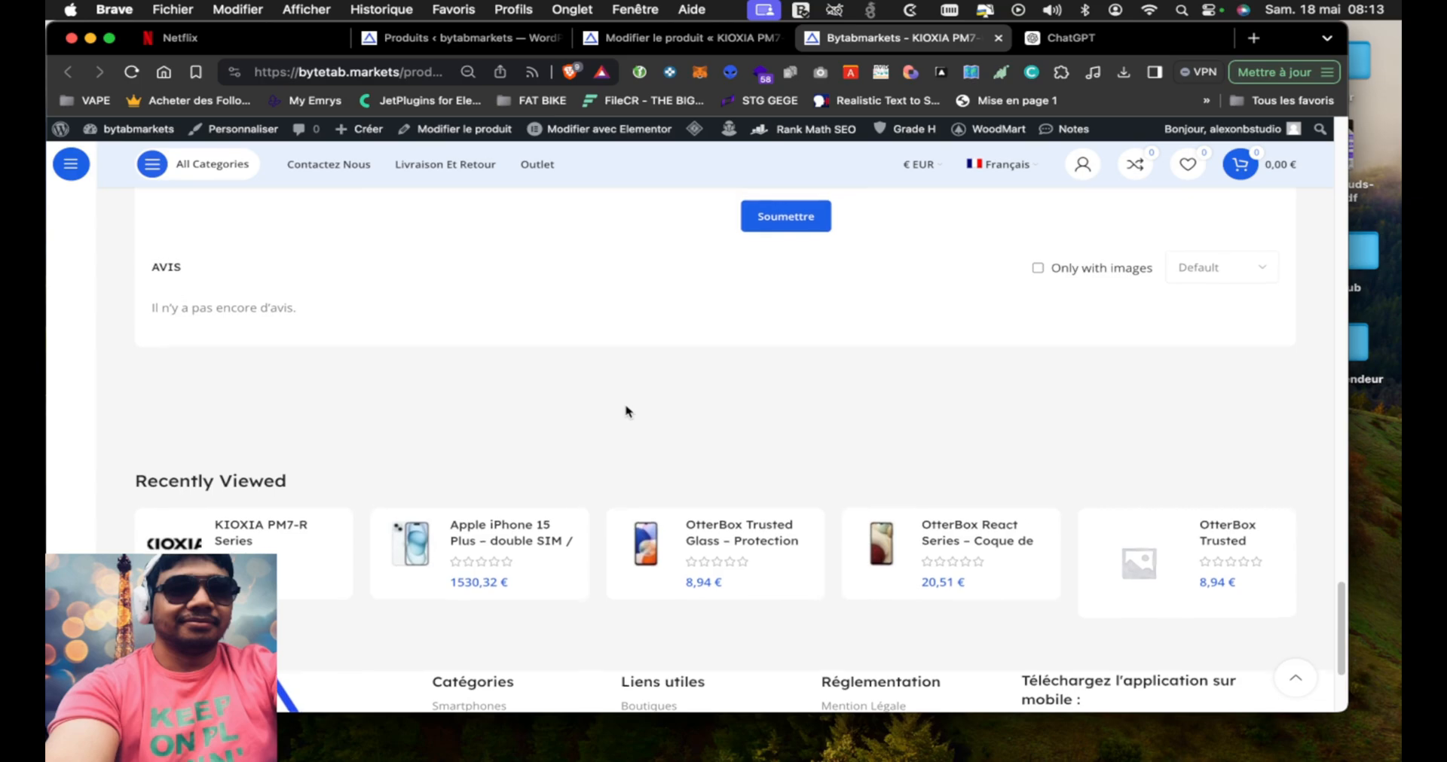
pyautogui.scroll(-3, 626, 410)
pyautogui.scroll(5, 625, 412)
pyautogui.scroll(15, 625, 411)
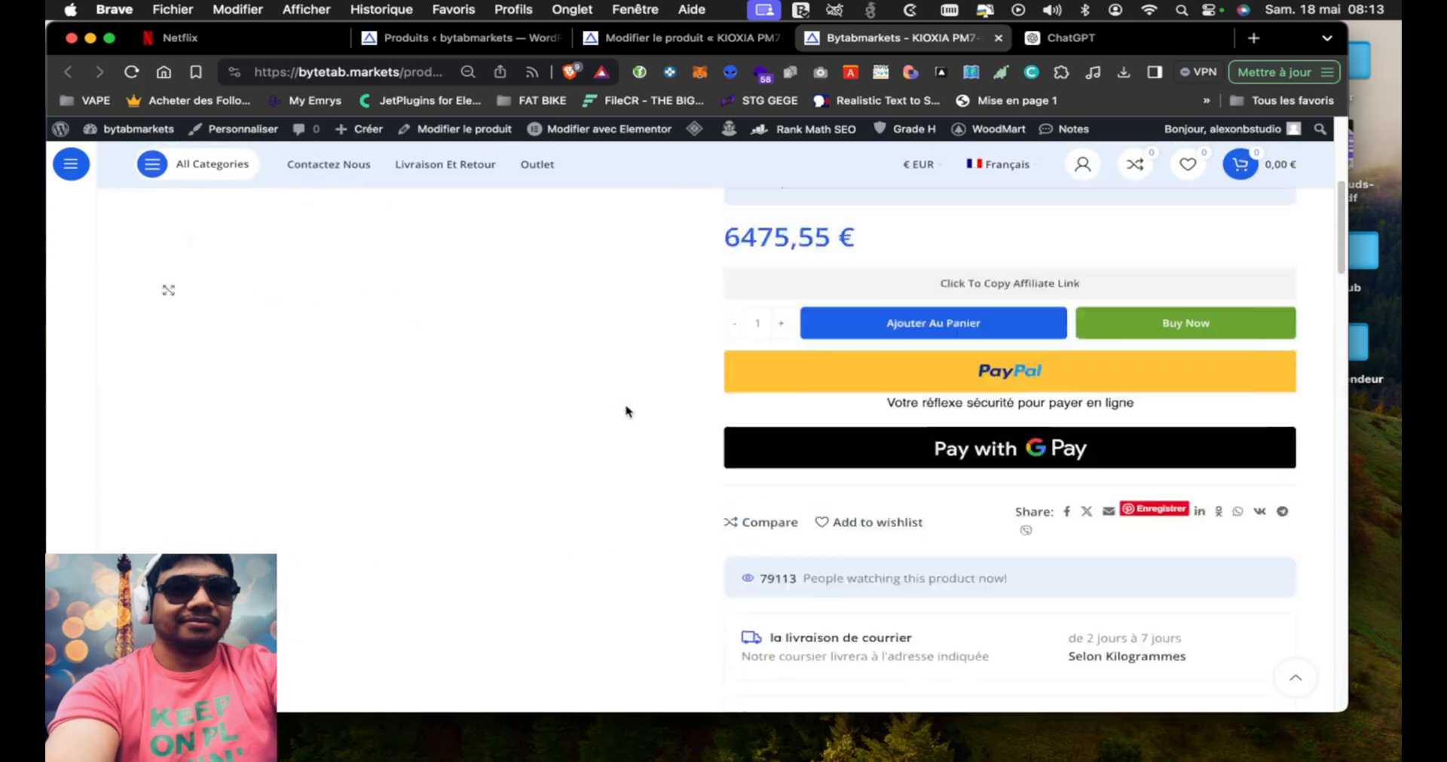
pyautogui.scroll(-15, 627, 412)
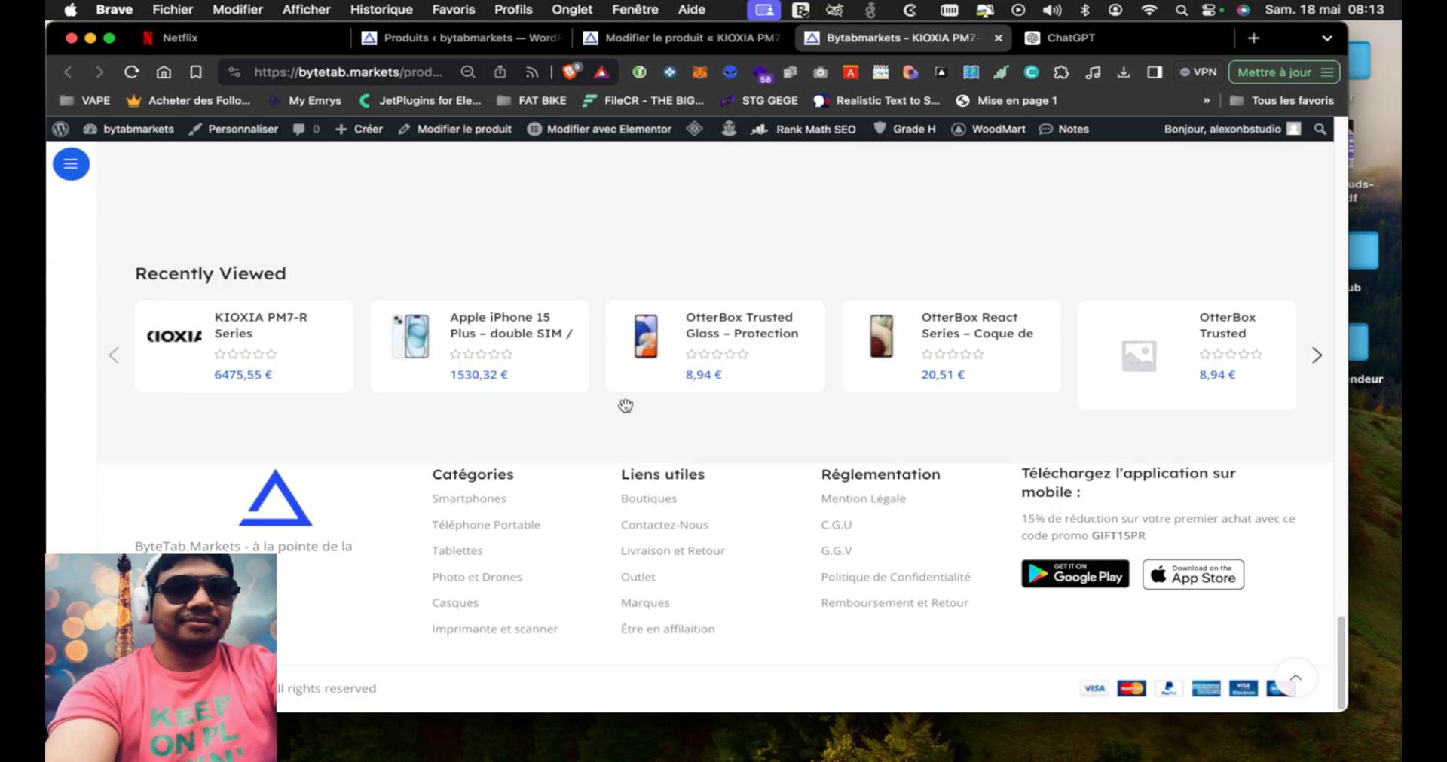
pyautogui.scroll(15, 625, 406)
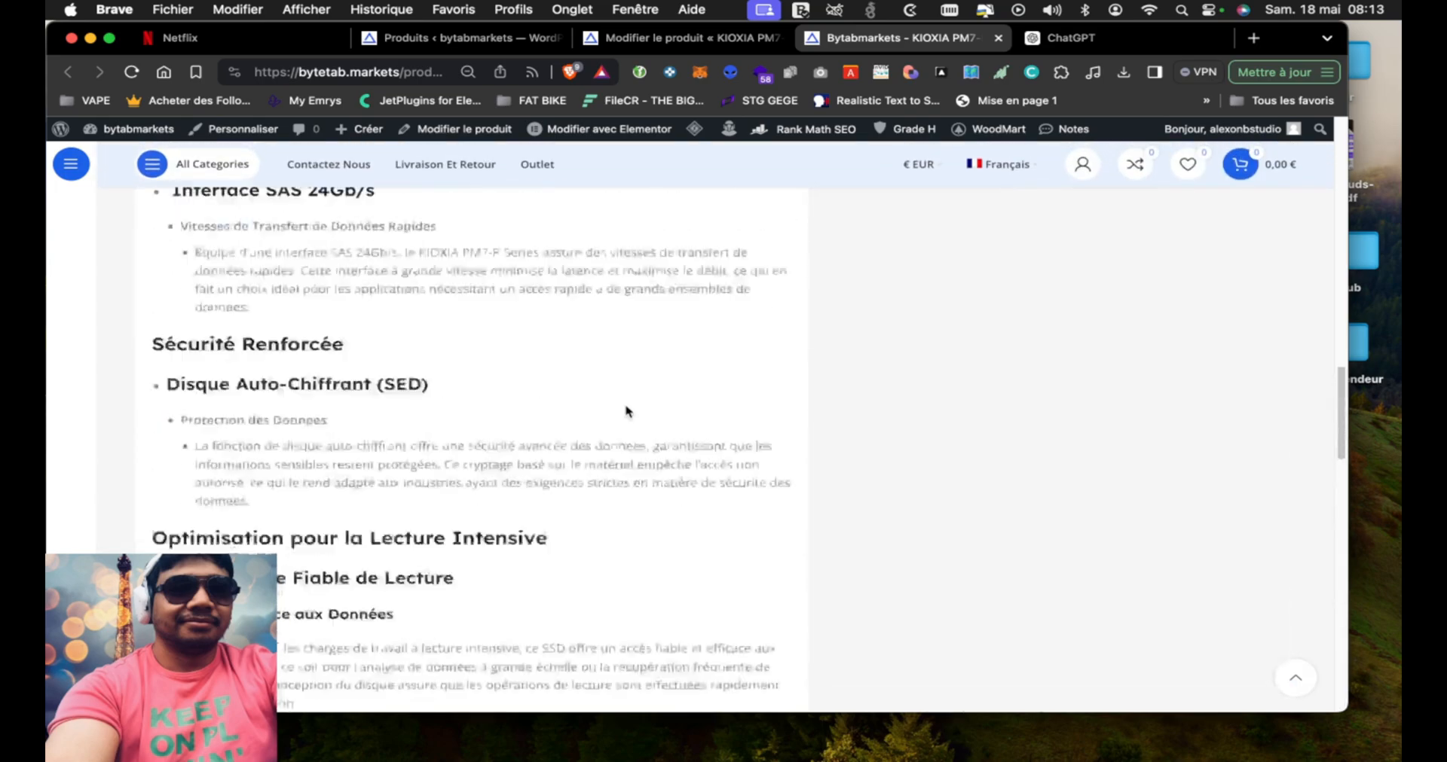
pyautogui.scroll(-15, 628, 412)
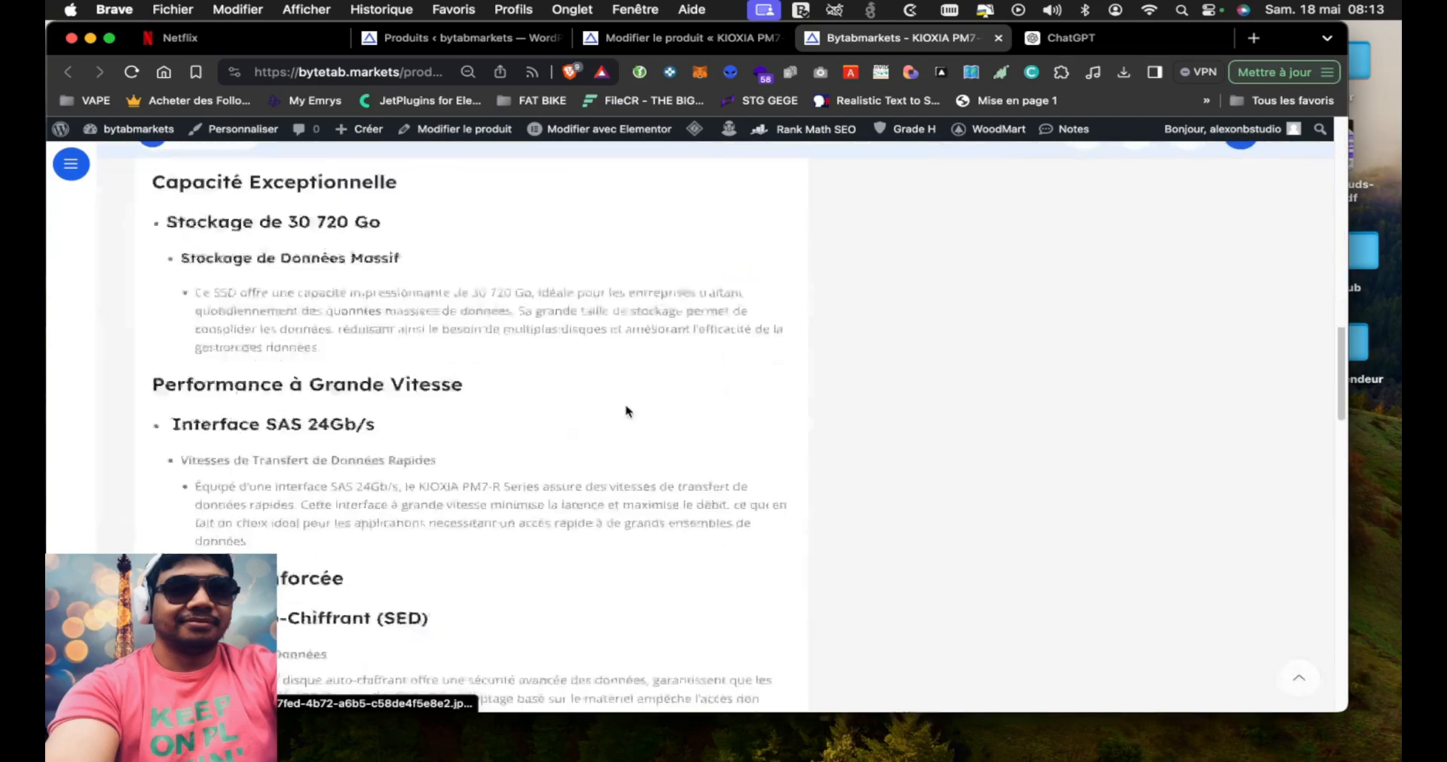
pyautogui.scroll(12, 626, 406)
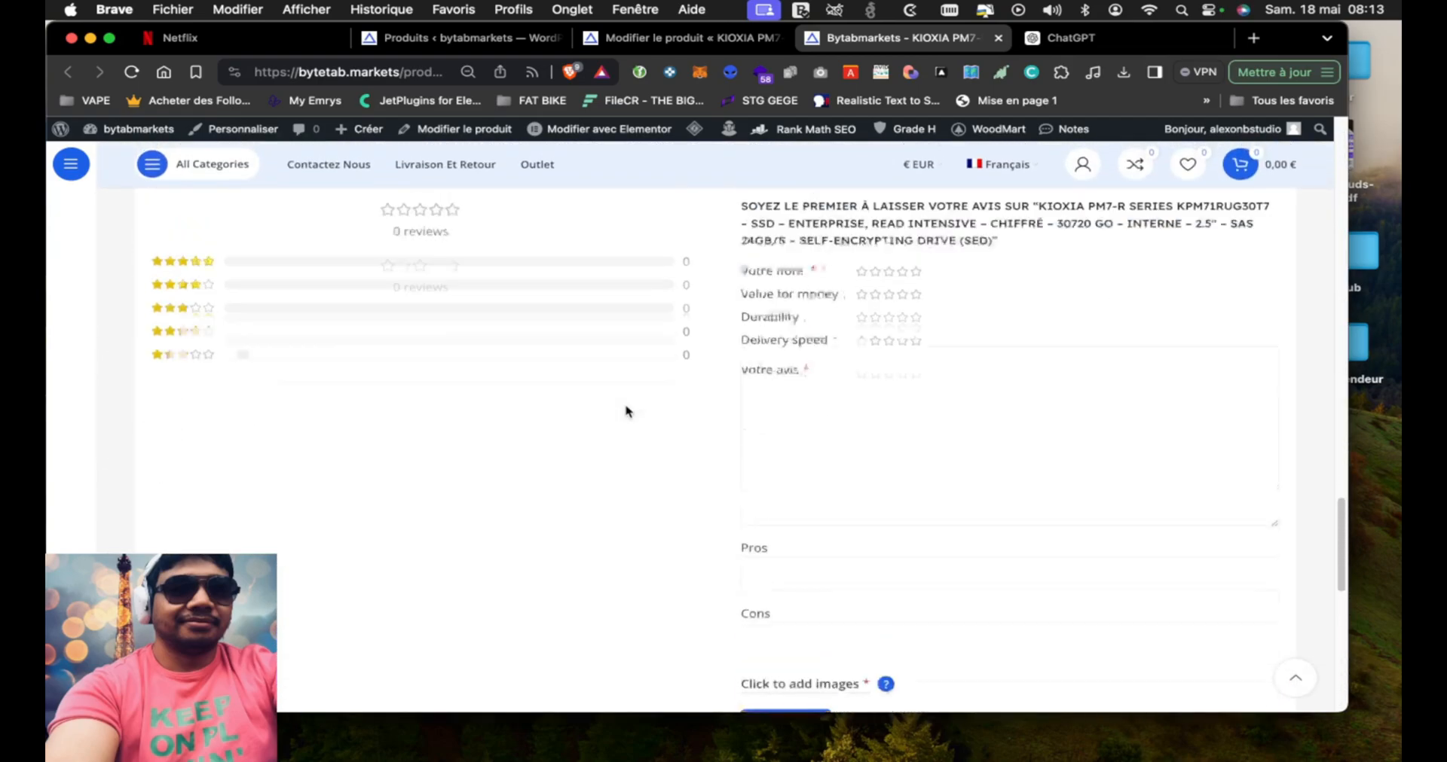
pyautogui.scroll(5, 625, 411)
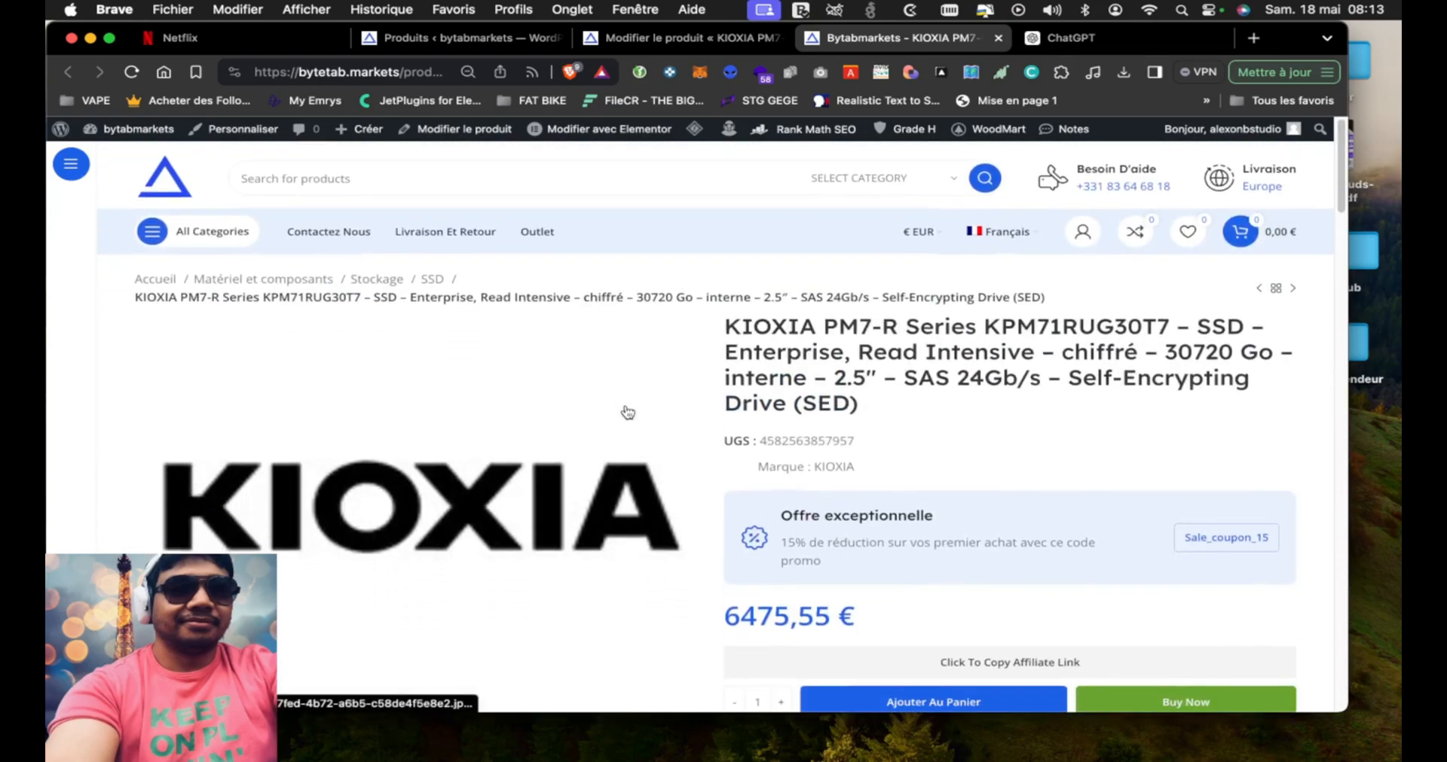
pyautogui.scroll(-15, 625, 408)
pyautogui.scroll(15, 626, 406)
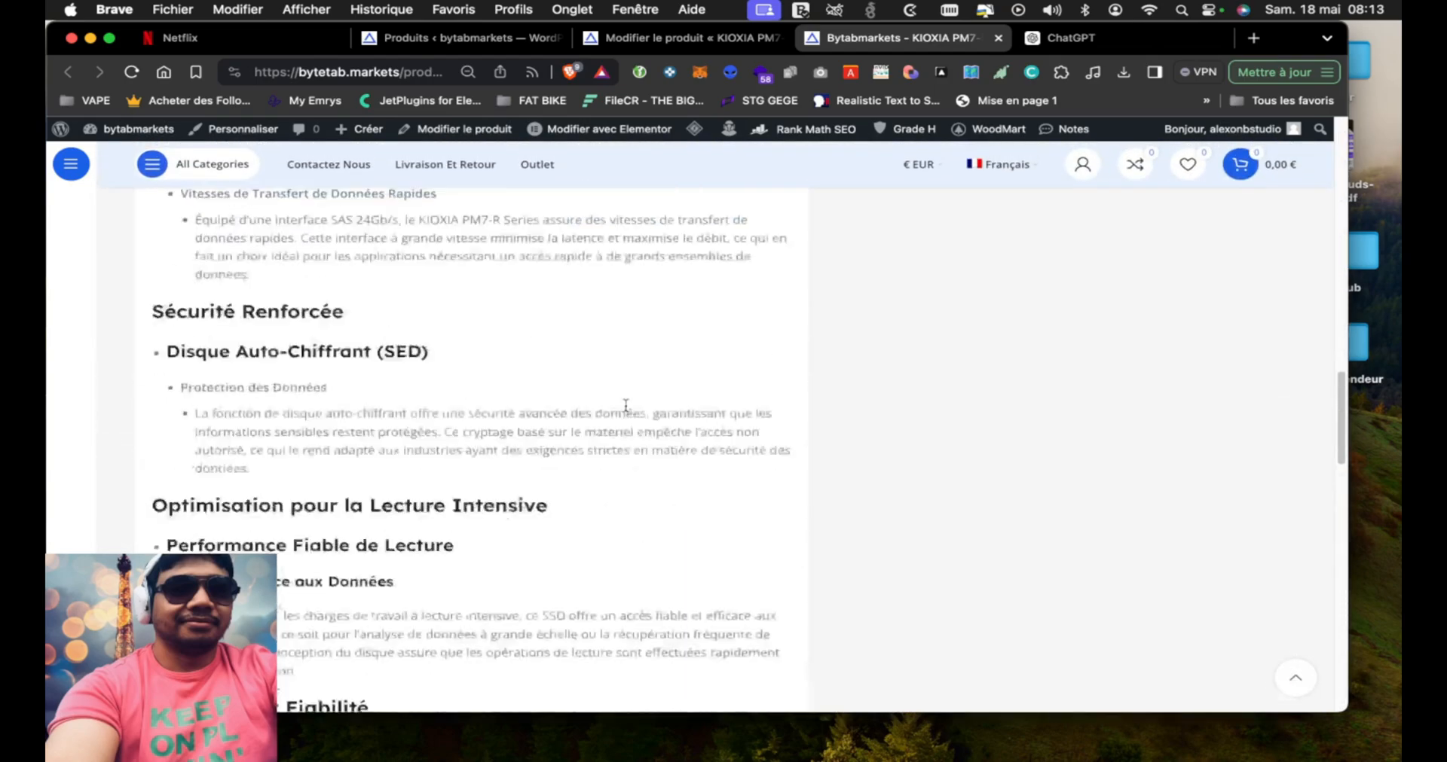
pyautogui.scroll(-1, 627, 412)
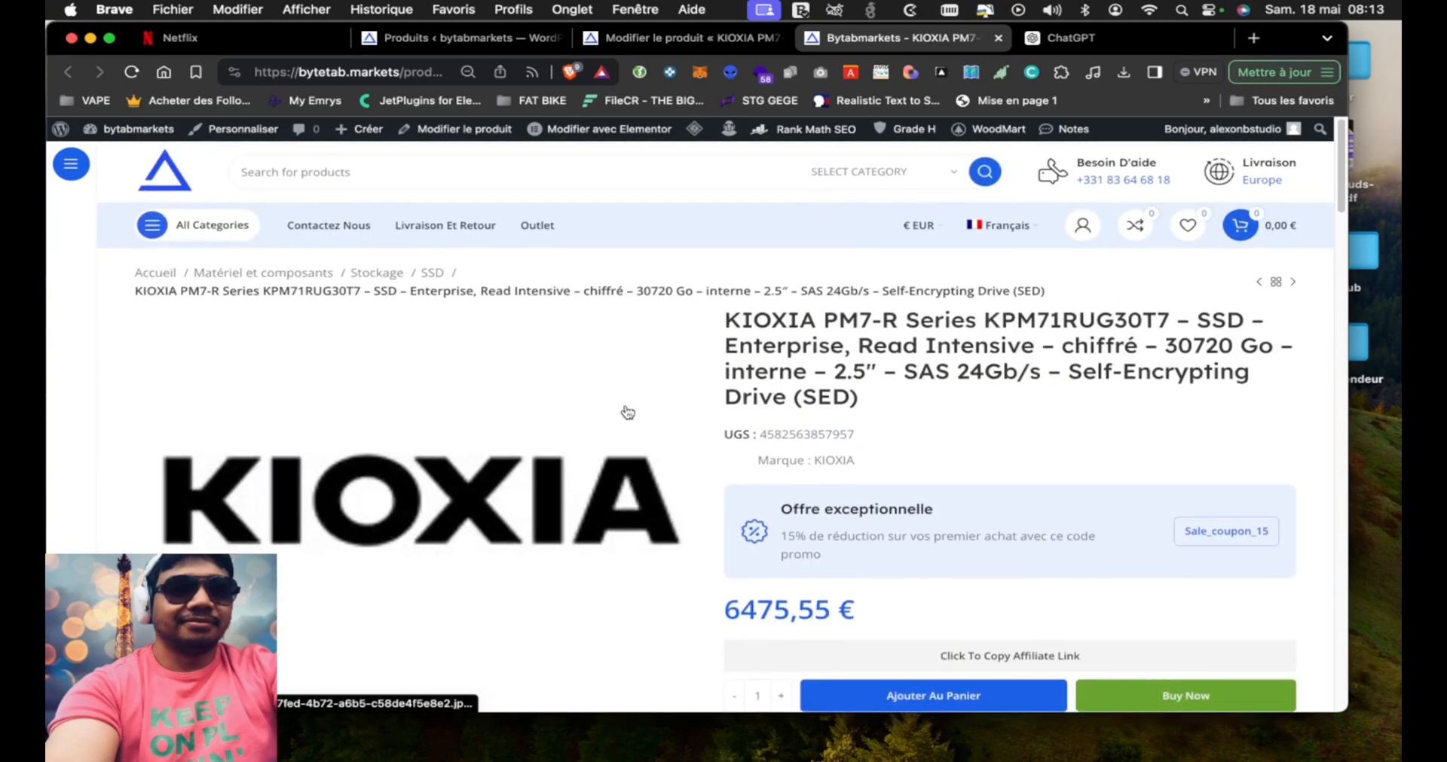
pyautogui.scroll(-15, 626, 412)
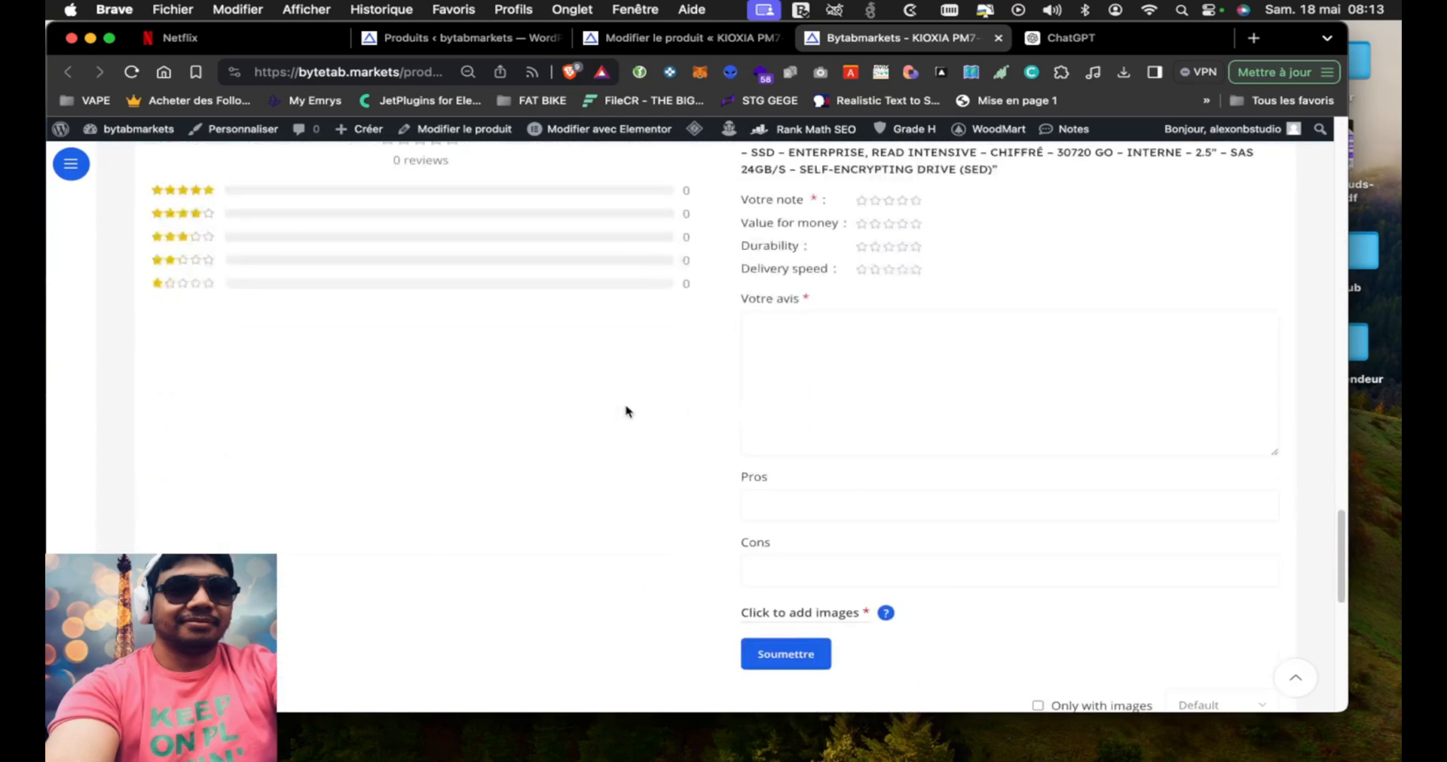
pyautogui.scroll(5, 625, 411)
pyautogui.scroll(-10, 625, 411)
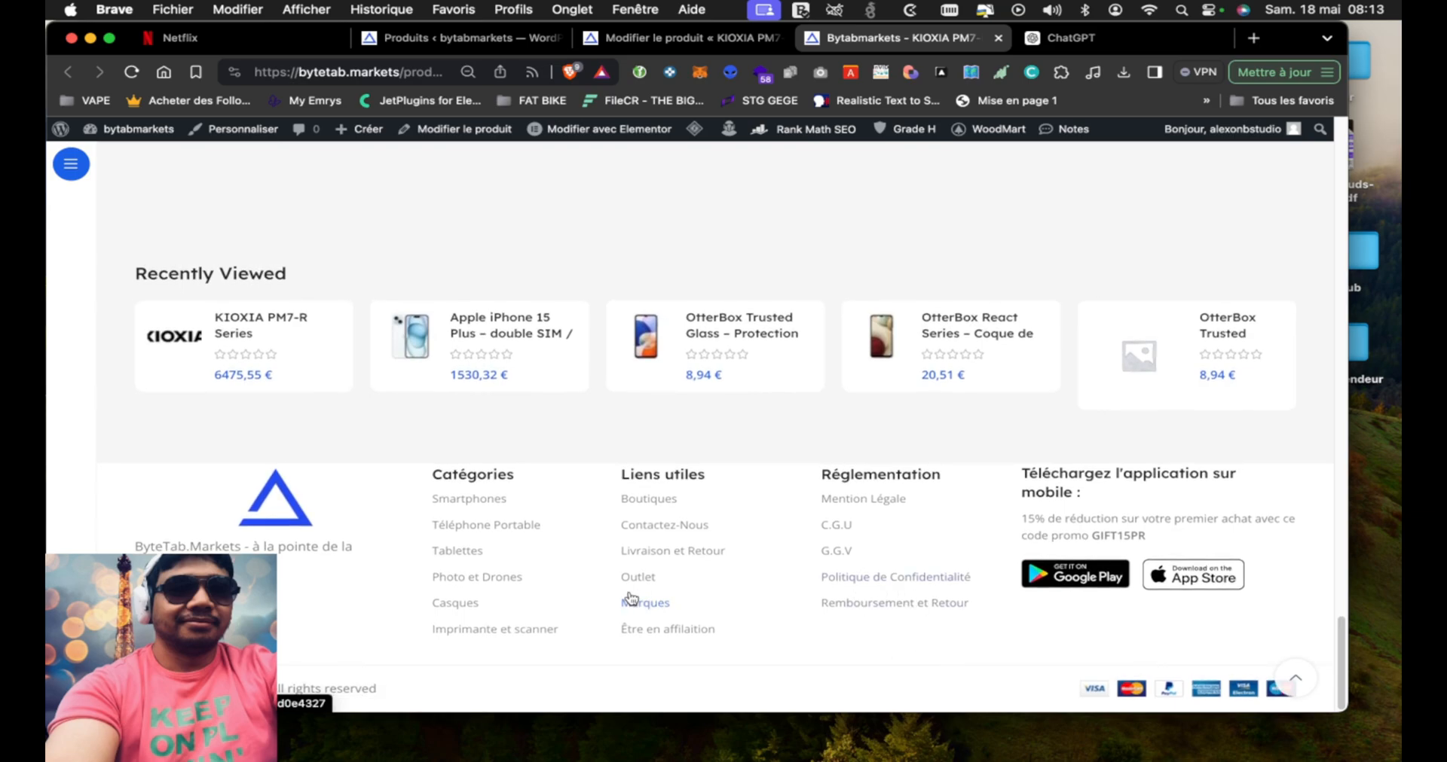
pyautogui.scroll(10, 716, 560)
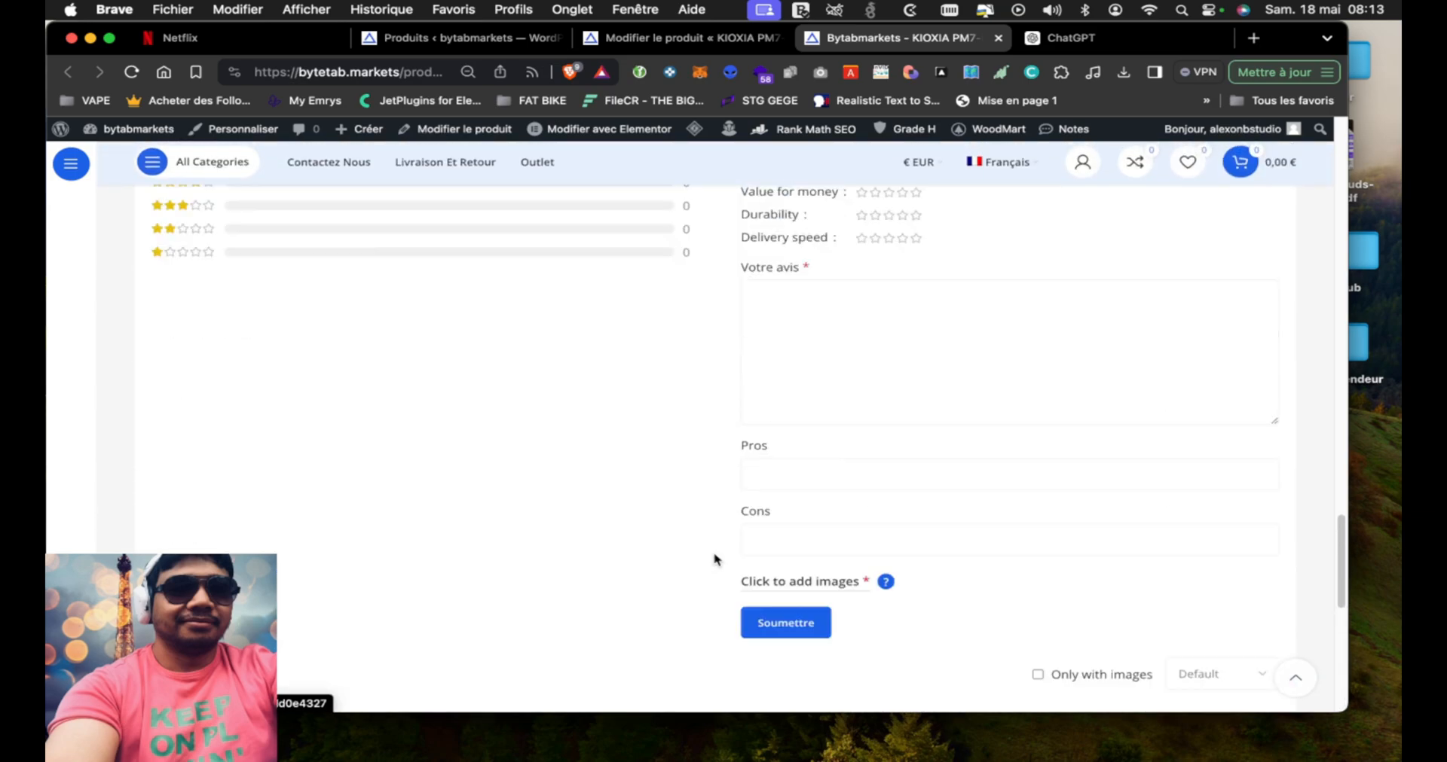
pyautogui.scroll(15, 716, 559)
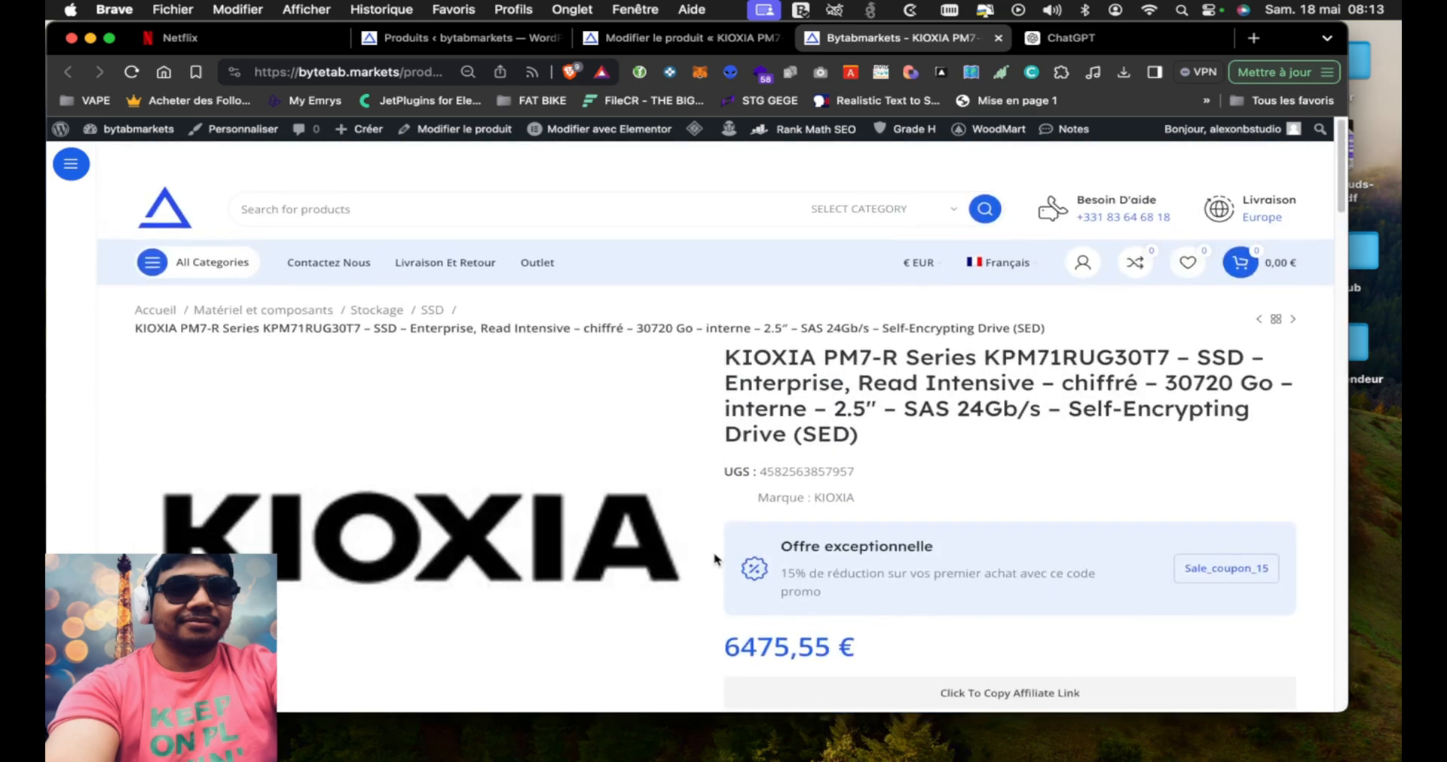
pyautogui.scroll(-20, 714, 559)
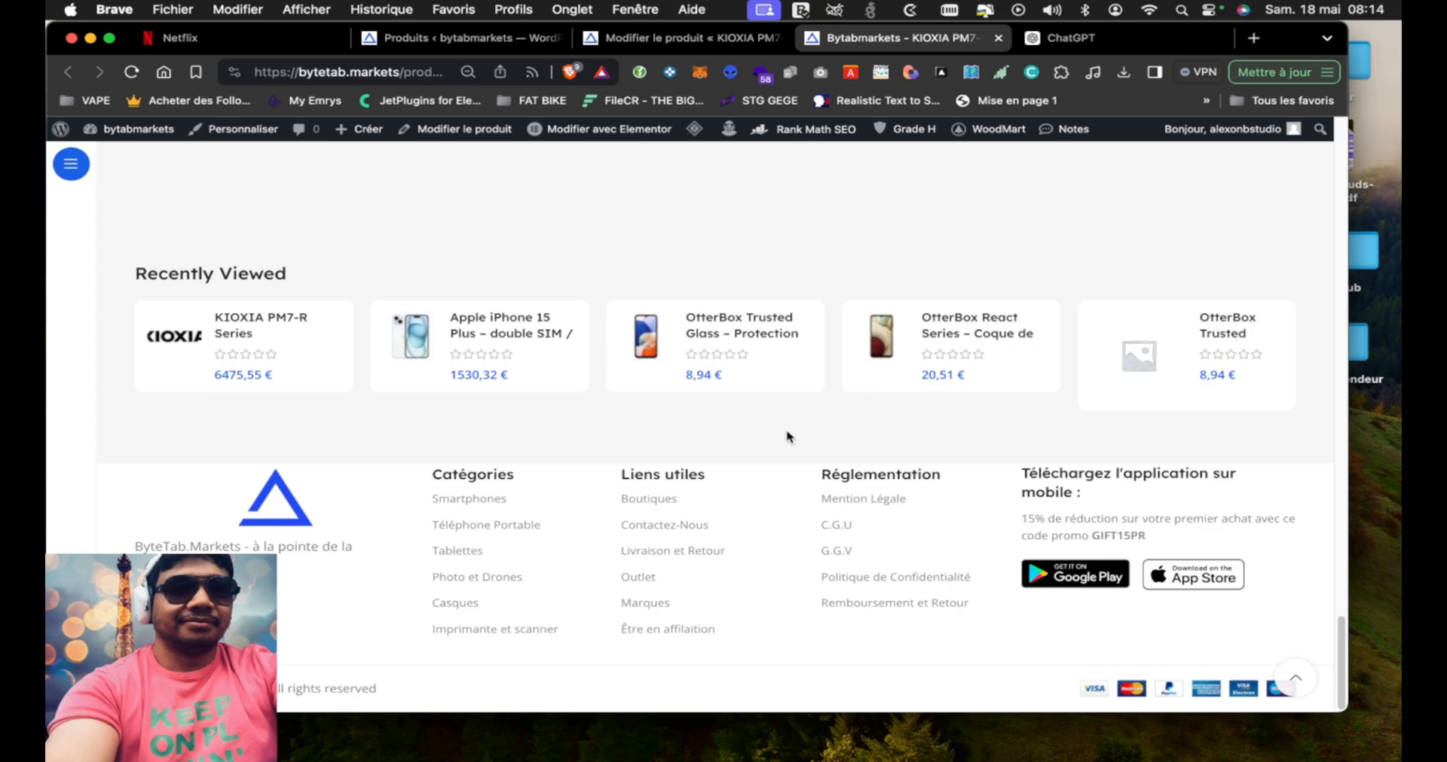
pyautogui.moveTo(877, 757)
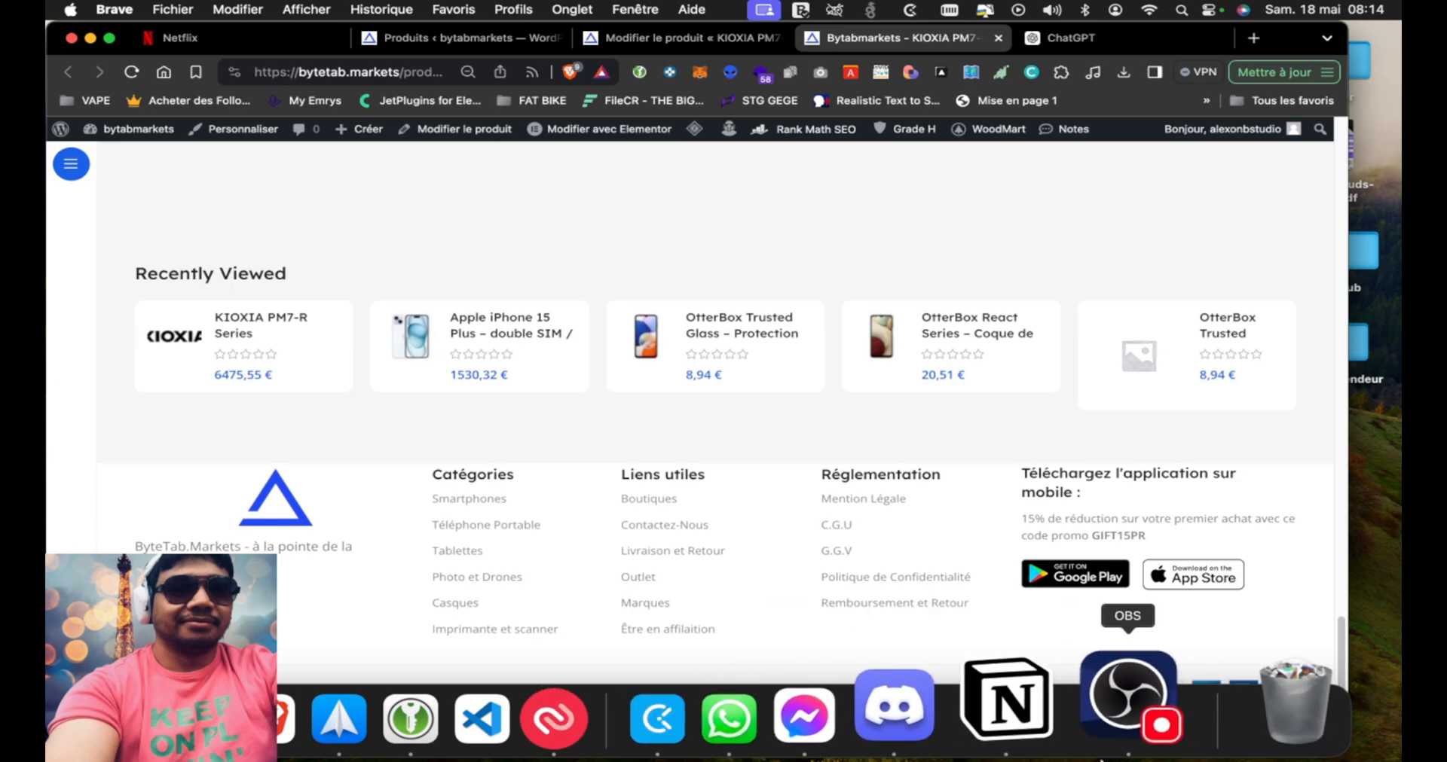
pyautogui.click(1121, 719)
pyautogui.press('super+h')
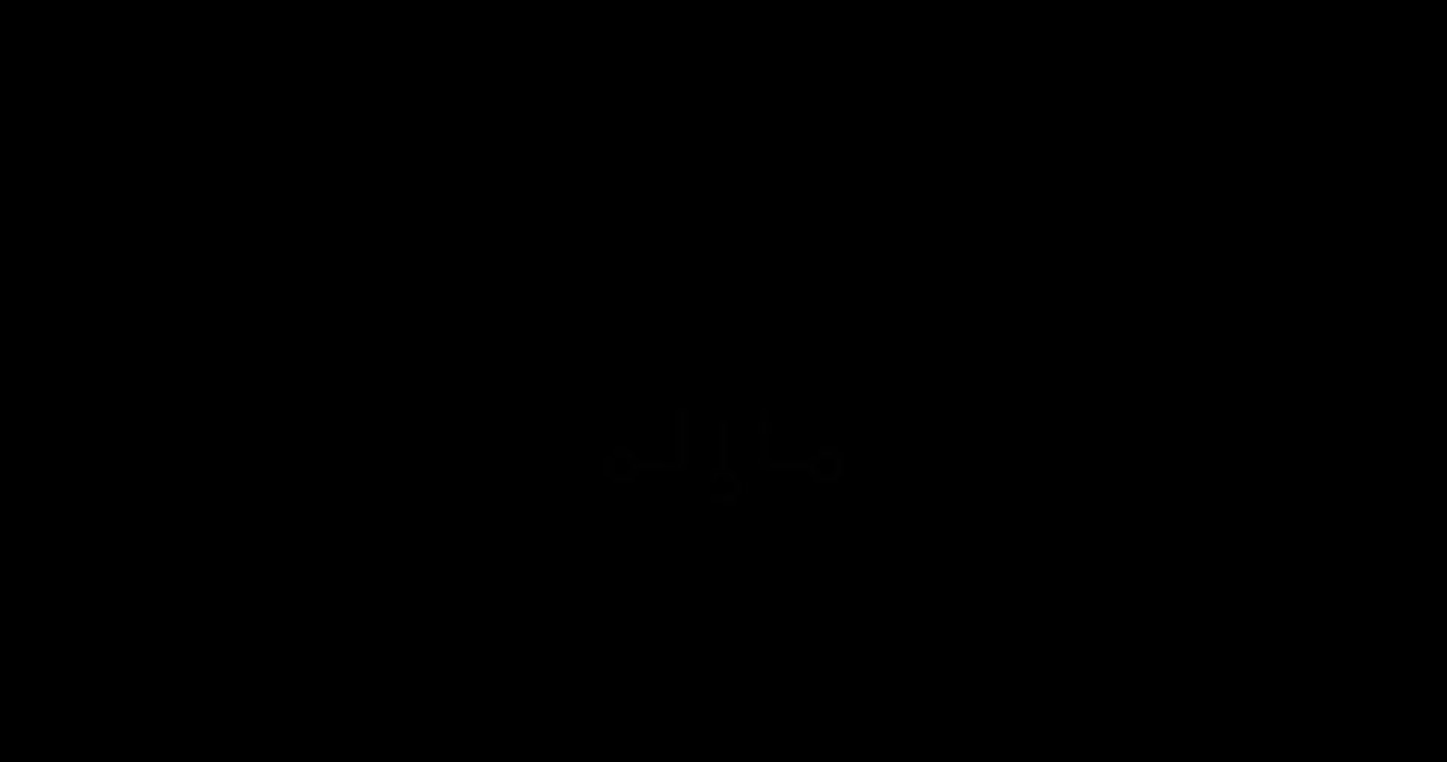